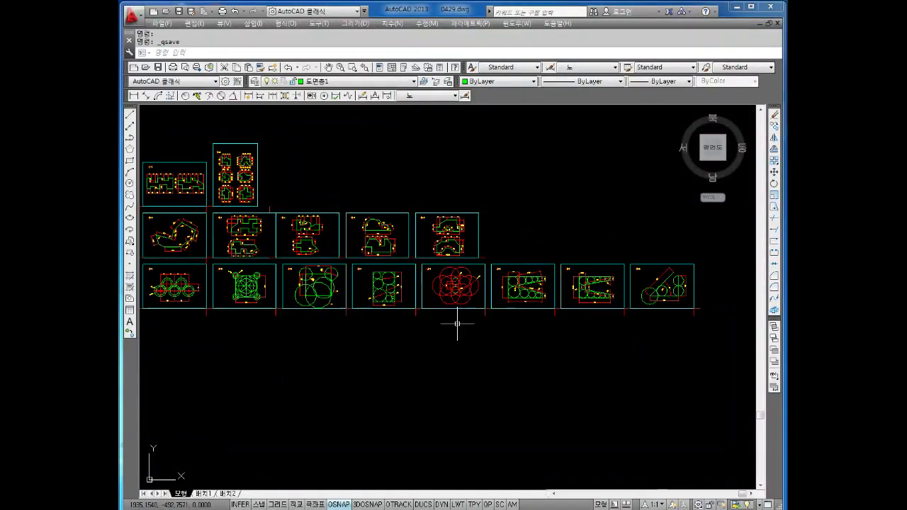
- Copy the whole 3-8 frame and its angled-bar figure to a new sheet directly on its right
{"action": "mouse_move", "coordinate": [603, 346]}
{"action": "middle_mouse_down"}
{"action": "mouse_move", "coordinate": [456, 314]}
{"action": "mouse_move", "coordinate": [457, 293]}
{"action": "middle_mouse_up"}
{"action": "scroll", "coordinate": [507, 294], "scroll_direction": "down", "scroll_amount": 2}
{"action": "scroll", "coordinate": [451, 269], "scroll_direction": "up", "scroll_amount": 5}
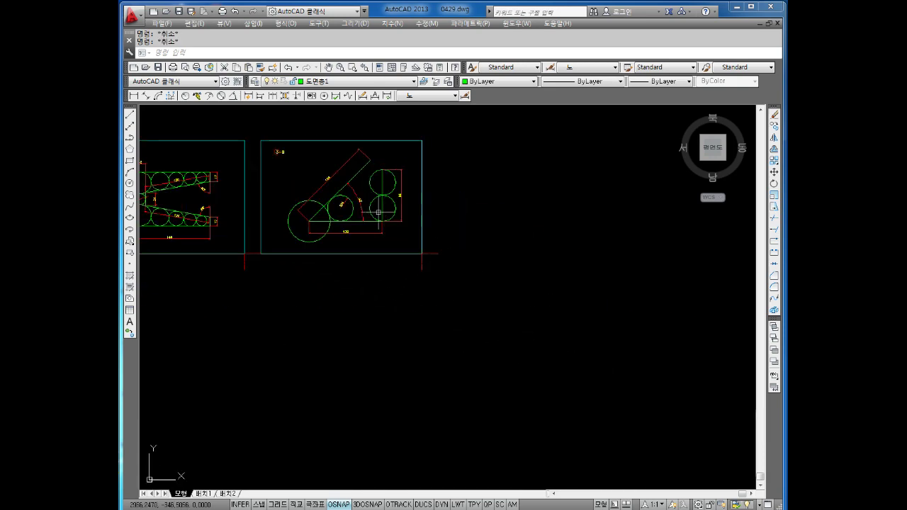
{"action": "middle_click_drag", "start_coordinate": [431, 259], "coordinate": [441, 269]}
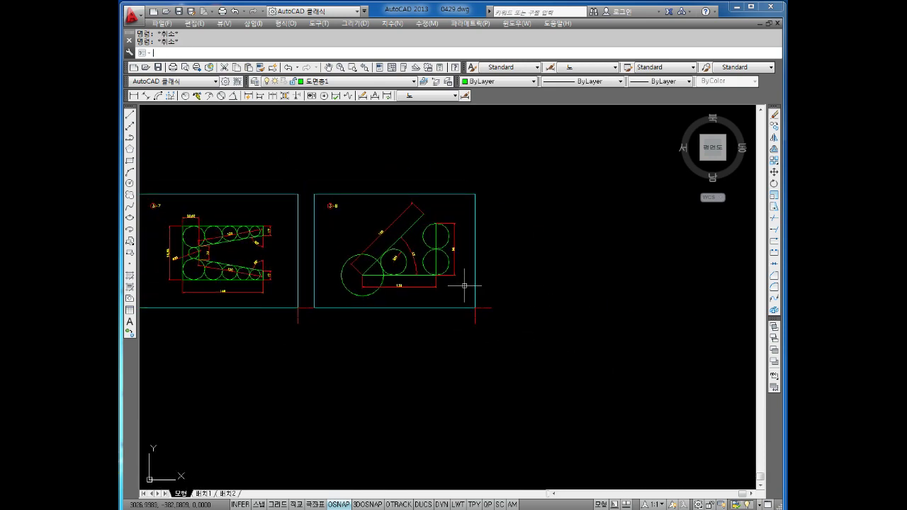
{"action": "key", "text": "Escape"}
{"action": "type", "text": "CO"}
{"action": "key", "text": "Return"}
{"action": "left_click", "coordinate": [553, 160]}
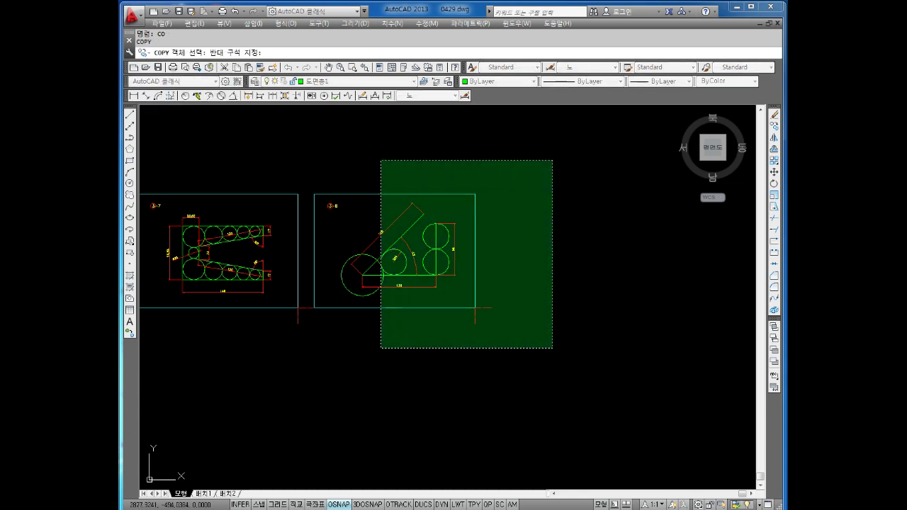
{"action": "left_click", "coordinate": [317, 385]}
{"action": "key", "text": "Return"}
{"action": "left_click", "coordinate": [298, 307]}
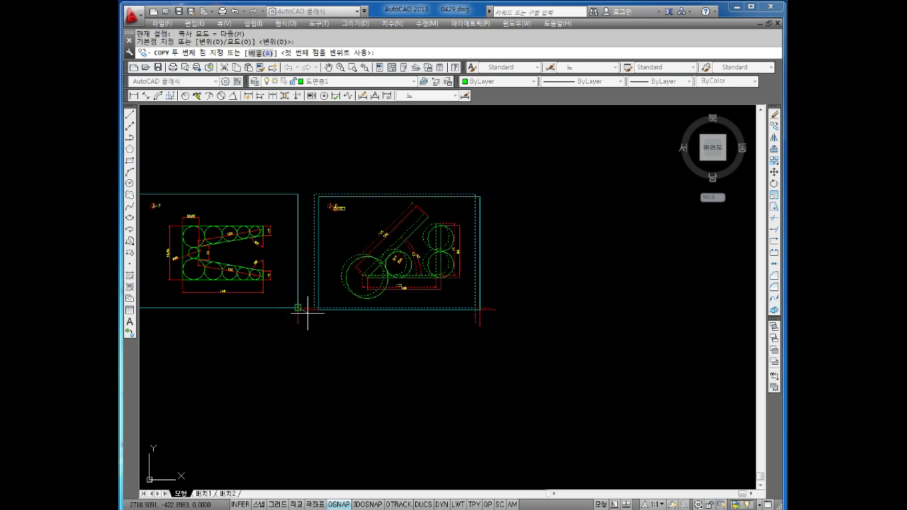
{"action": "left_click", "coordinate": [488, 306]}
{"action": "key", "text": "Escape"}
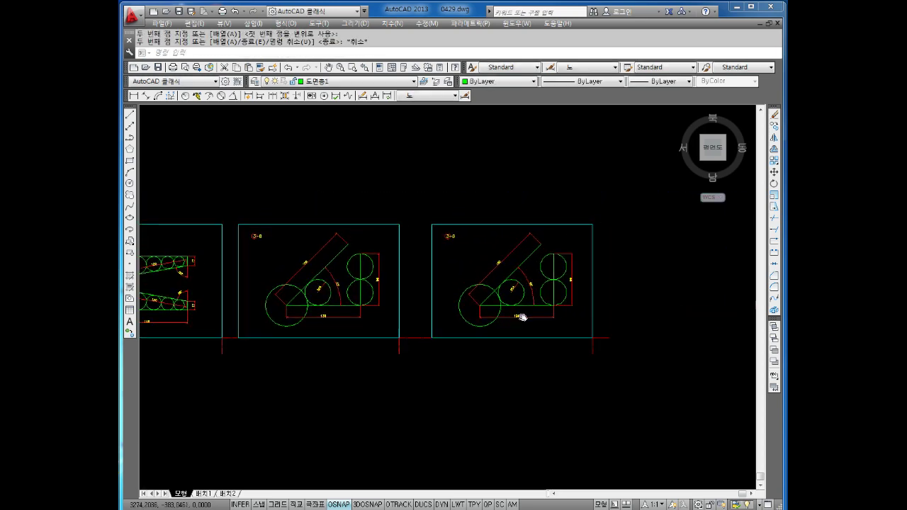
{"action": "scroll", "coordinate": [484, 255], "scroll_direction": "up", "scroll_amount": 3}
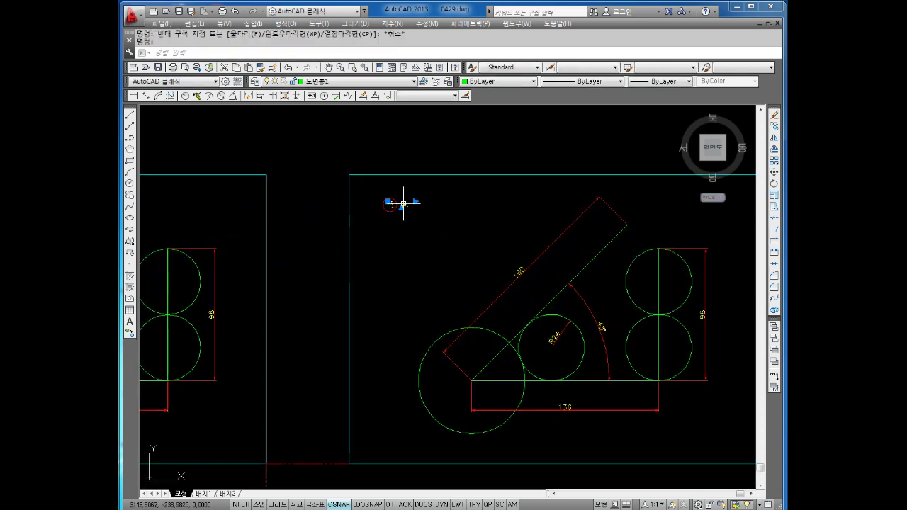
- Change the copied frame's label from 3-8 to 3-9
{"action": "double_click", "coordinate": [405, 205]}
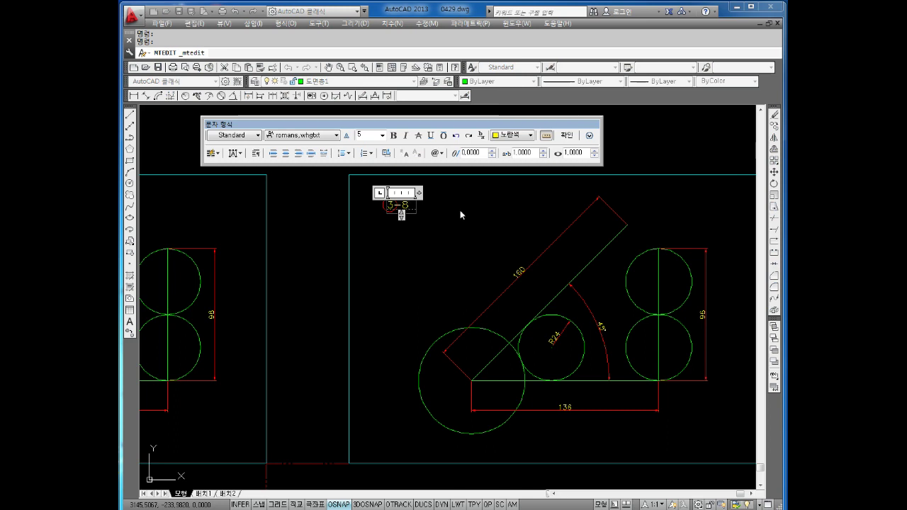
{"action": "key", "text": "BackSpace"}
{"action": "type", "text": "9"}
{"action": "key", "text": "Escape"}
- Delete the copied figure so the 3-9 frame is empty
{"action": "middle_click_drag", "start_coordinate": [486, 239], "coordinate": [448, 229]}
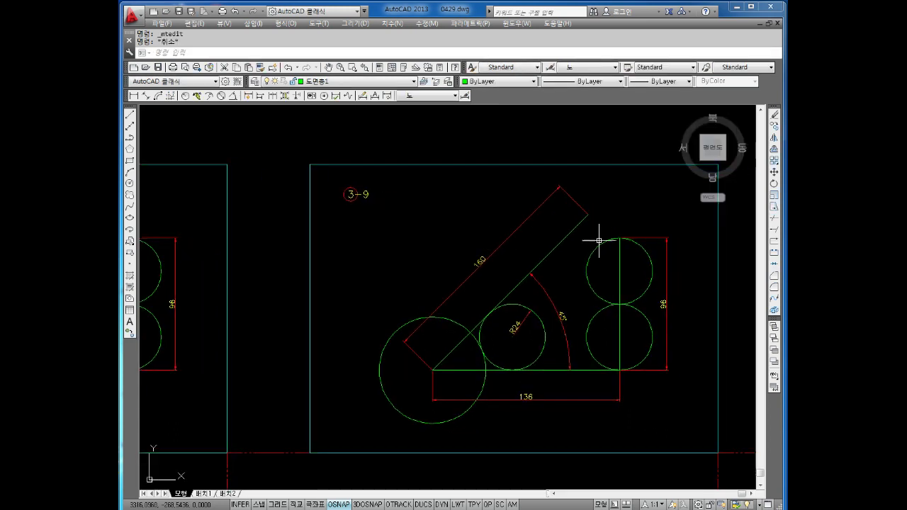
{"action": "middle_click_drag", "start_coordinate": [668, 199], "coordinate": [591, 196]}
{"action": "left_click", "coordinate": [605, 188]}
{"action": "left_click", "coordinate": [328, 417]}
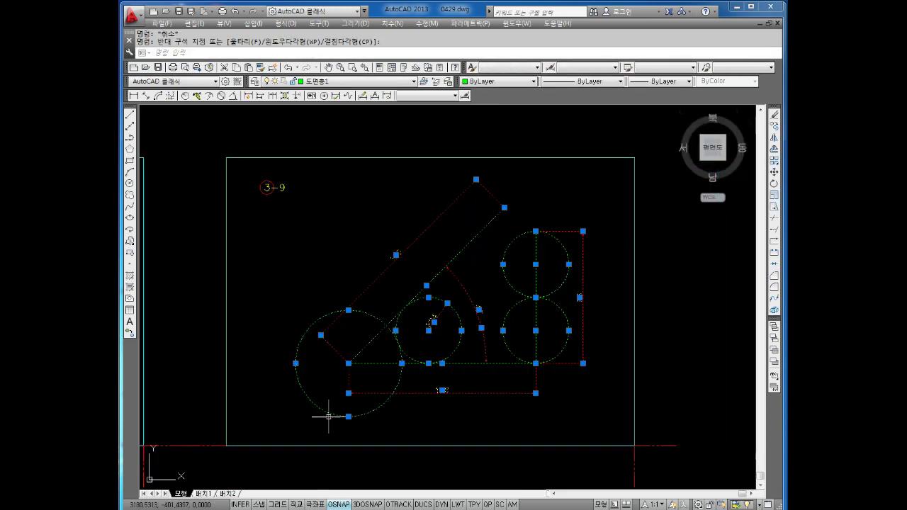
{"action": "key", "text": "Escape"}
{"action": "left_click", "coordinate": [421, 310]}
{"action": "key", "text": "Escape"}
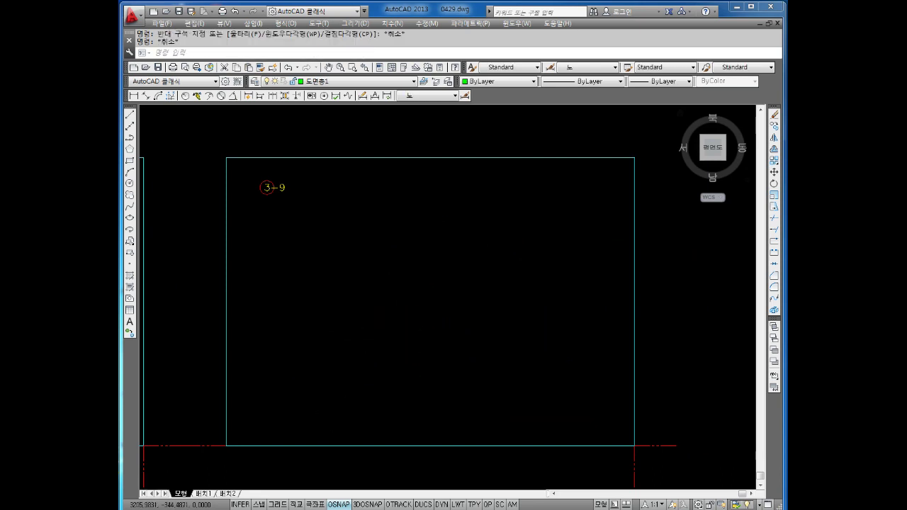
{"action": "scroll", "coordinate": [369, 271], "scroll_direction": "down", "scroll_amount": 5}
{"action": "middle_click_drag", "start_coordinate": [349, 324], "coordinate": [367, 283]}
{"action": "middle_click_drag", "start_coordinate": [381, 342], "coordinate": [377, 320]}
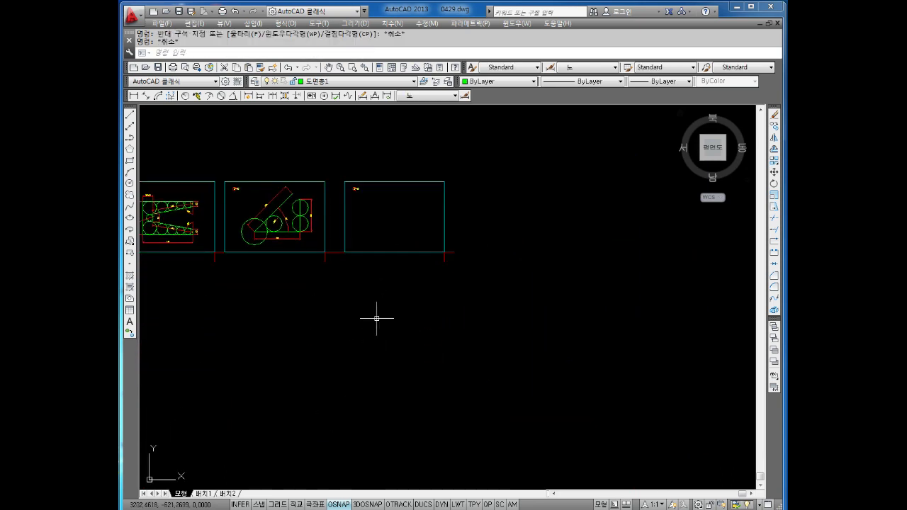
- Draw a circle of diameter 200 in the open space below the frames
{"action": "type", "text": "c"}
{"action": "key", "text": "Return"}
{"action": "middle_click_drag", "start_coordinate": [307, 359], "coordinate": [318, 314]}
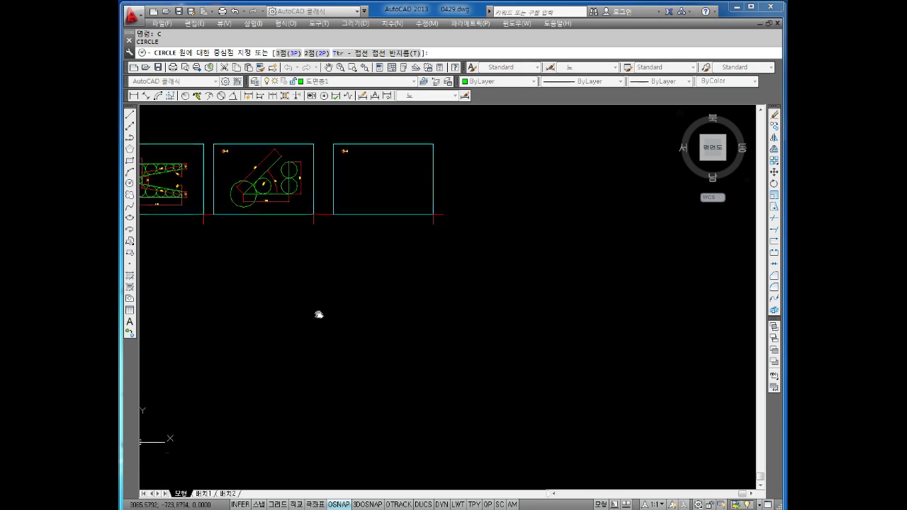
{"action": "left_click", "coordinate": [420, 343]}
{"action": "key", "text": "Return"}
{"action": "type", "text": "200"}
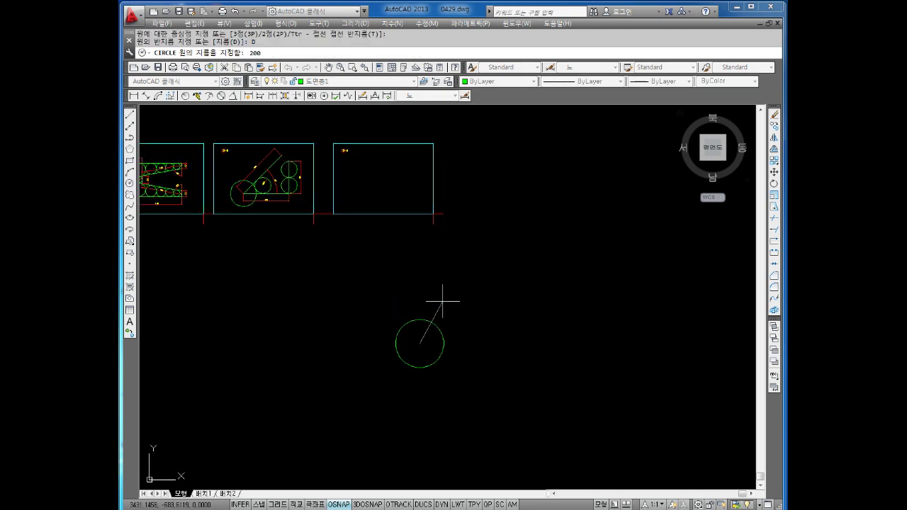
{"action": "key", "text": "Return"}
{"action": "scroll", "coordinate": [425, 334], "scroll_direction": "up", "scroll_amount": 2}
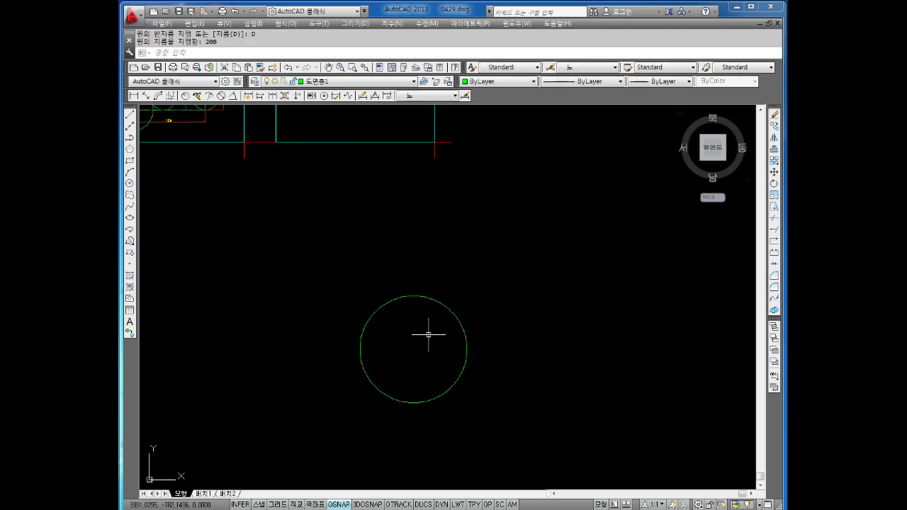
{"action": "scroll", "coordinate": [379, 319], "scroll_direction": "up", "scroll_amount": 3}
{"action": "middle_click_drag", "start_coordinate": [390, 316], "coordinate": [400, 303]}
{"action": "key", "text": "Escape"}
{"action": "key", "text": "Escape"}
{"action": "type", "text": "M"}
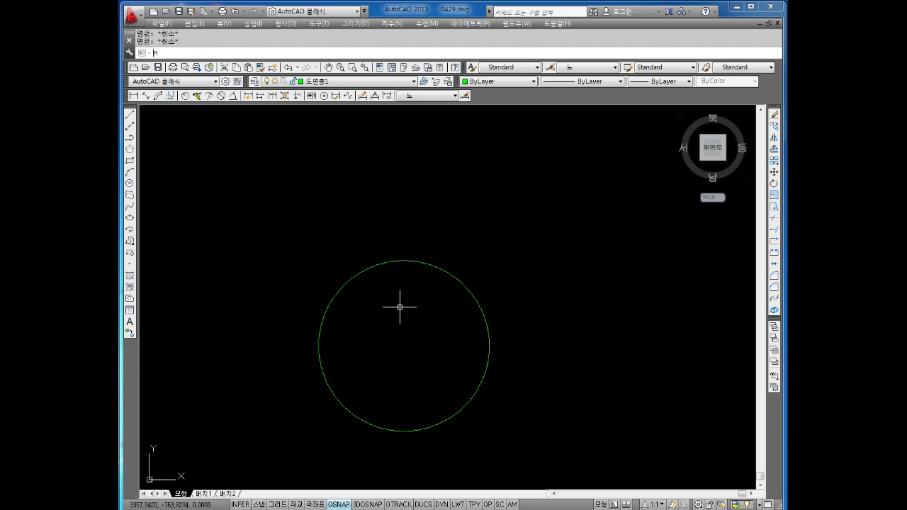
{"action": "key", "text": "Return"}
- With Center snap enabled, move the 200 circle by its centre into the 3-9 frame
{"action": "left_click", "coordinate": [470, 290]}
{"action": "left_click", "coordinate": [423, 346]}
{"action": "key", "text": "Return"}
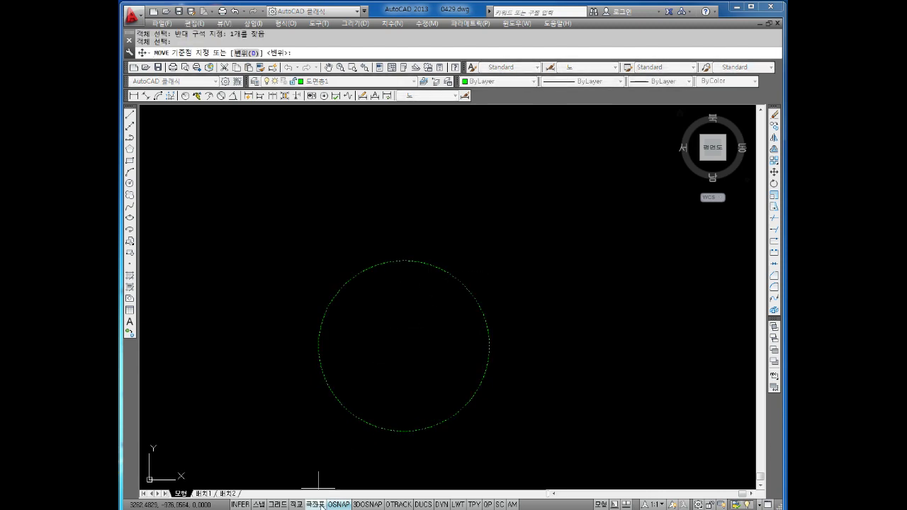
{"action": "right_click", "coordinate": [339, 505]}
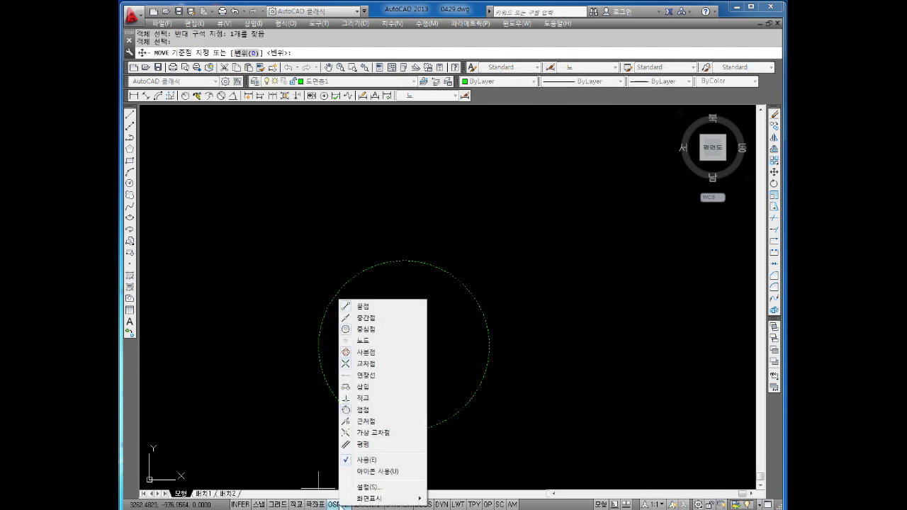
{"action": "left_click", "coordinate": [383, 487]}
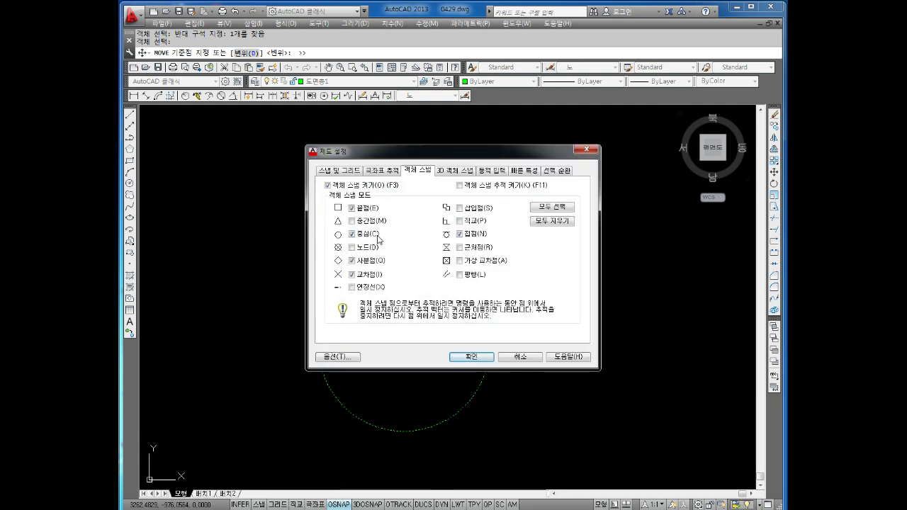
{"action": "left_click", "coordinate": [456, 358]}
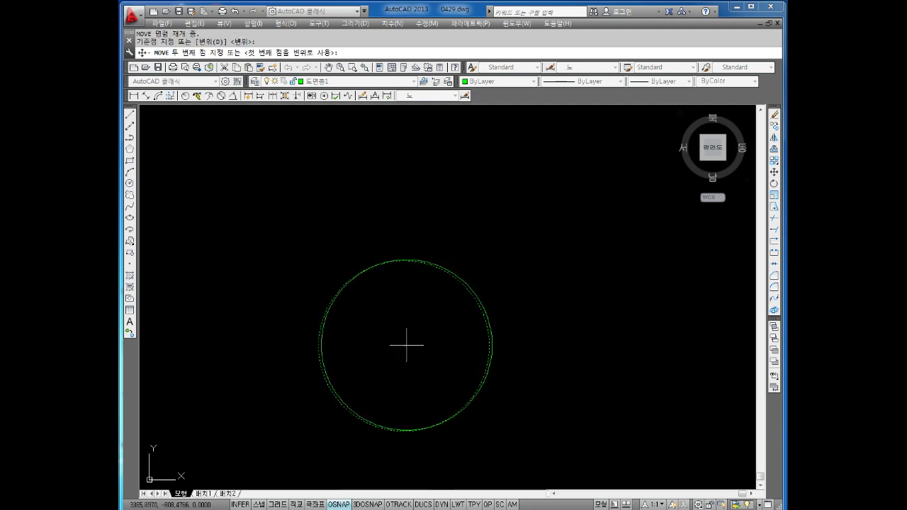
{"action": "left_click", "coordinate": [404, 345]}
{"action": "scroll", "coordinate": [426, 297], "scroll_direction": "down", "scroll_amount": 4}
{"action": "scroll", "coordinate": [426, 293], "scroll_direction": "up", "scroll_amount": 5}
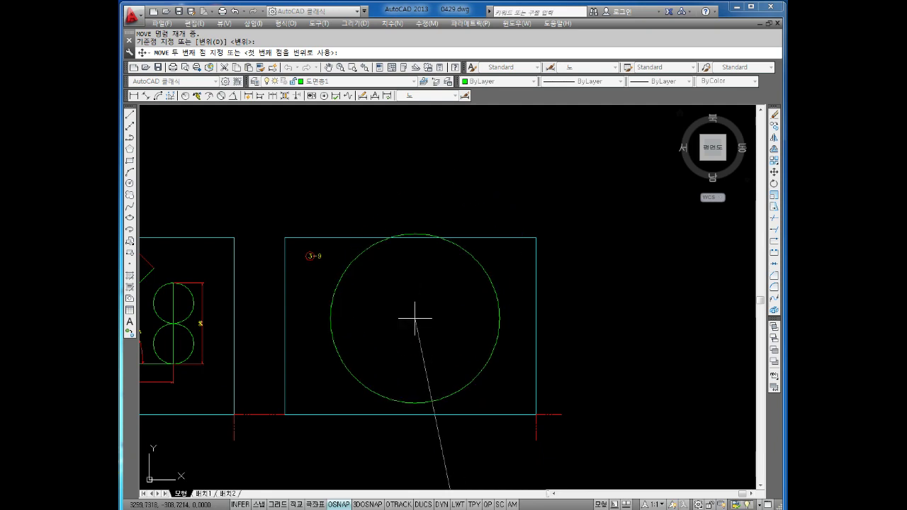
{"action": "key", "text": "Escape"}
{"action": "key", "text": "Escape"}
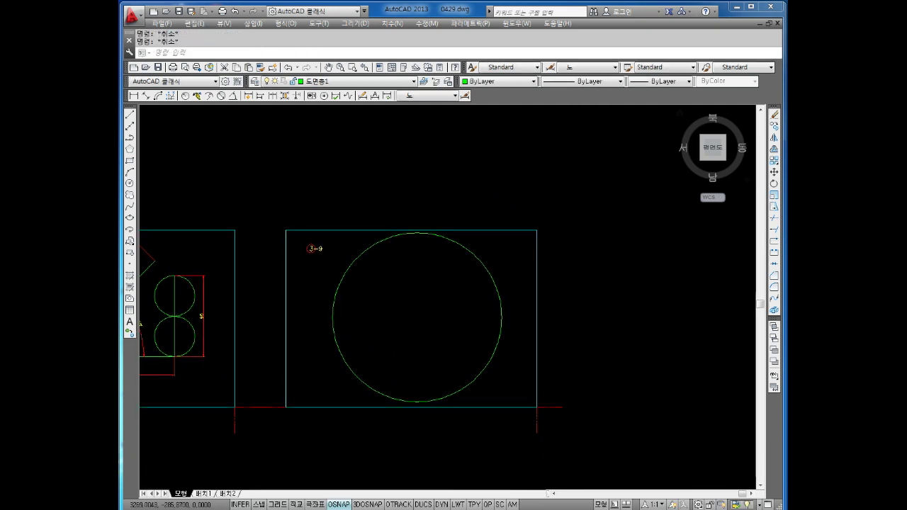
{"action": "scroll", "coordinate": [424, 302], "scroll_direction": "up", "scroll_amount": 2}
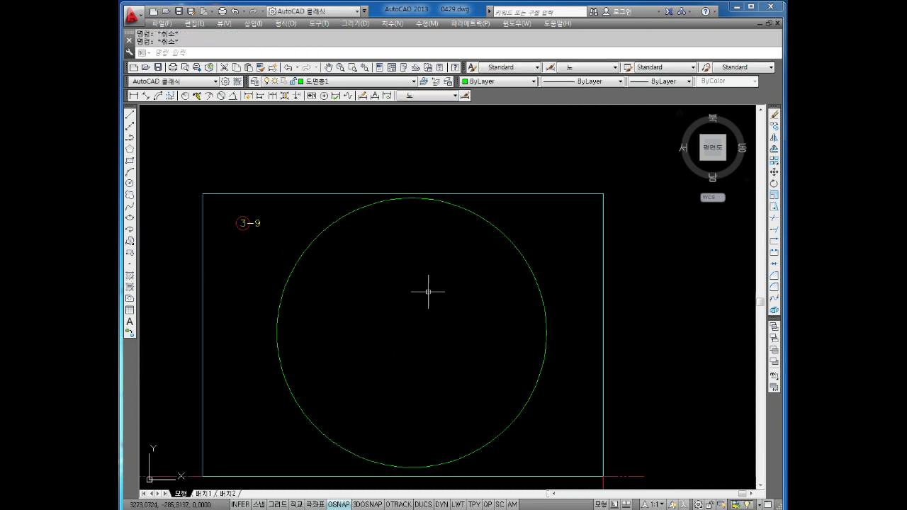
- Draw a horizontal diameter across the circle from its left to right quadrant
{"action": "key", "text": "l"}
{"action": "key", "text": "Return"}
{"action": "left_click", "coordinate": [276, 332]}
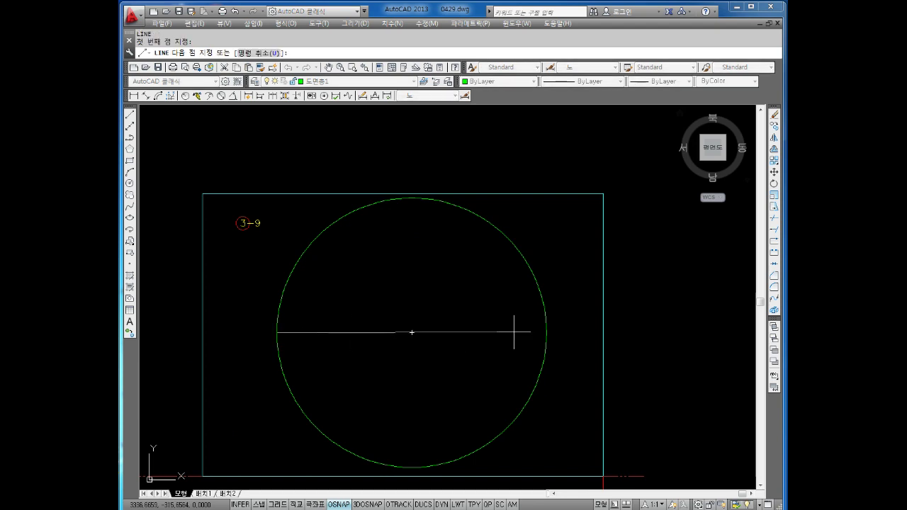
{"action": "left_click", "coordinate": [546, 332]}
{"action": "key", "text": "Escape"}
{"action": "key", "text": "Escape"}
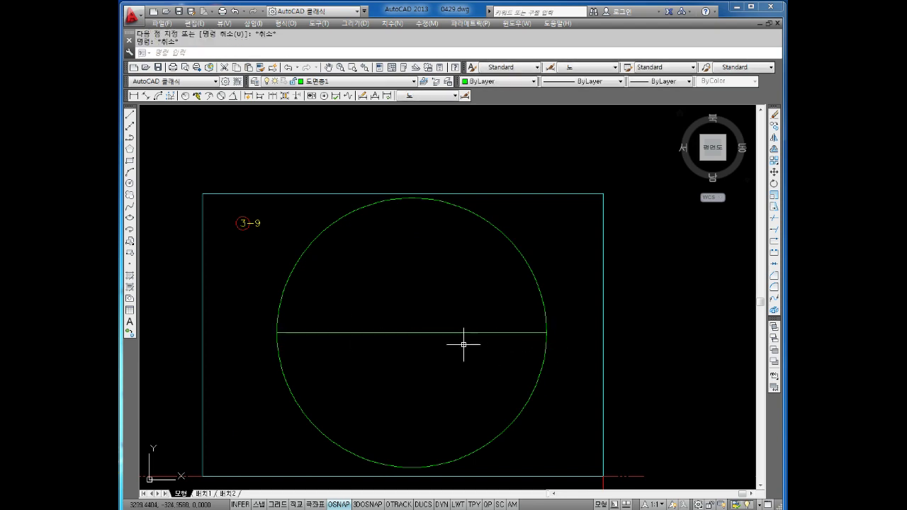
{"action": "key", "text": "Escape"}
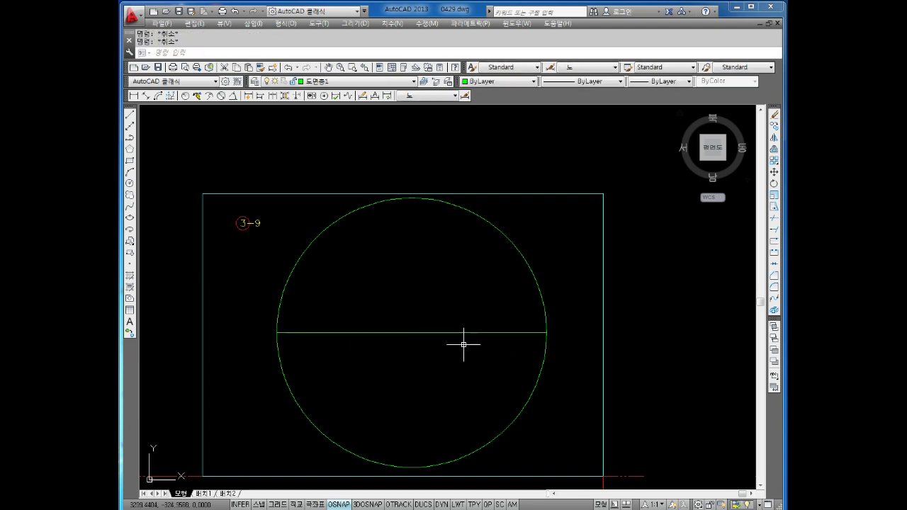
{"action": "type", "text": "c"}
- Start a circle using a midpoint snap, then cancel it
{"action": "key", "text": "Return"}
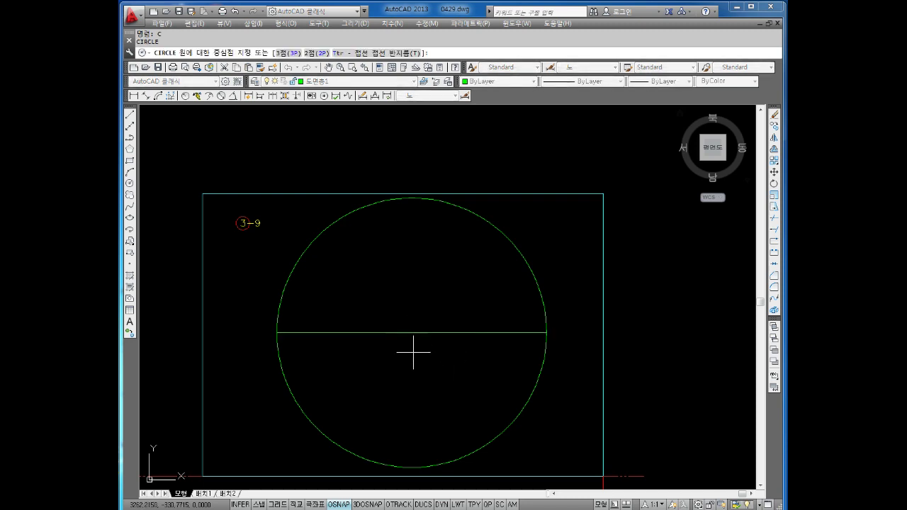
{"action": "right_click", "coordinate": [339, 504]}
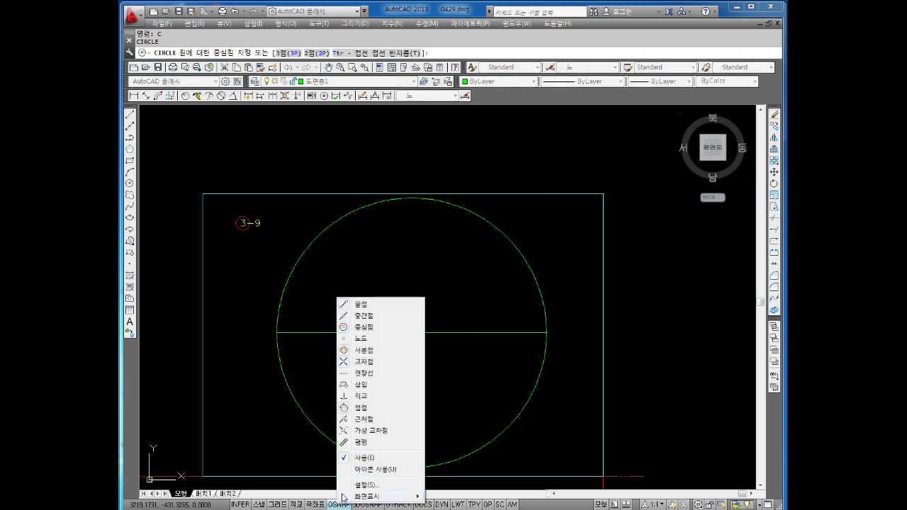
{"action": "left_click", "coordinate": [380, 316]}
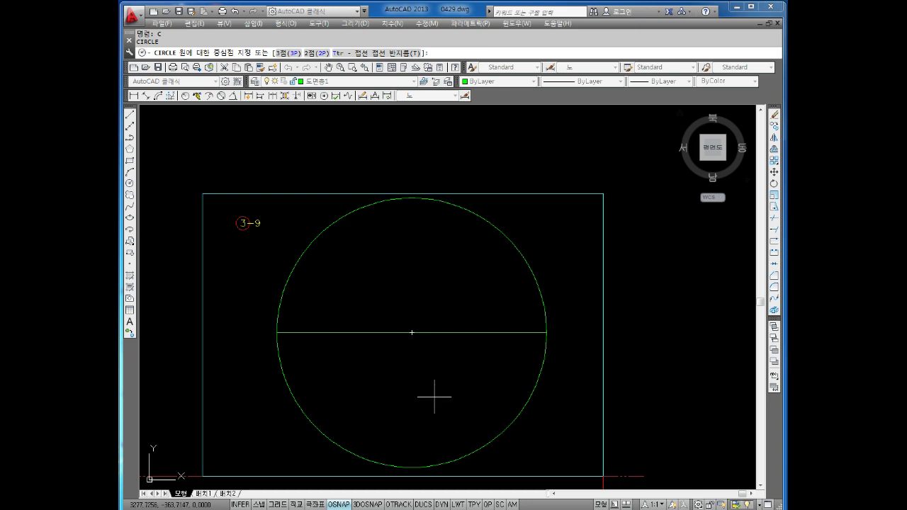
{"action": "key", "text": "Escape"}
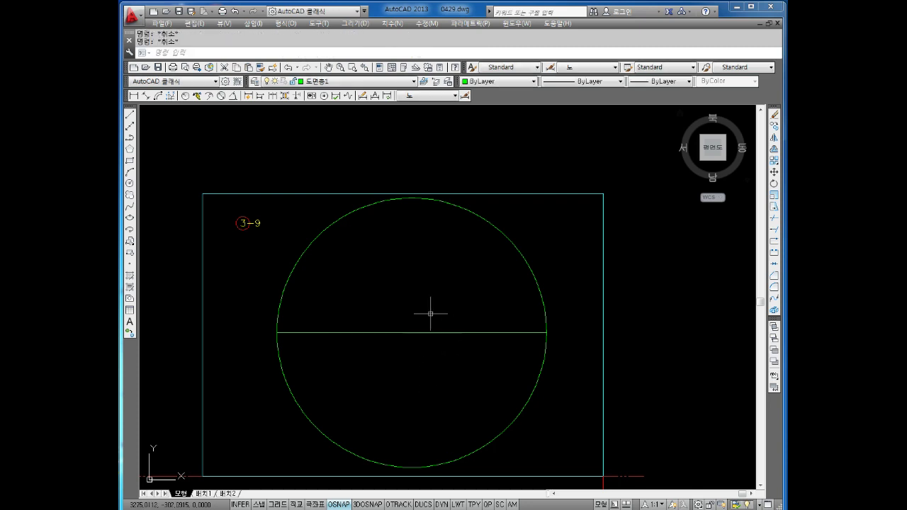
- Draw a diamond joining the circle's top, left, bottom and right quadrant points
{"action": "type", "text": "l"}
{"action": "key", "text": "Return"}
{"action": "left_click", "coordinate": [412, 204]}
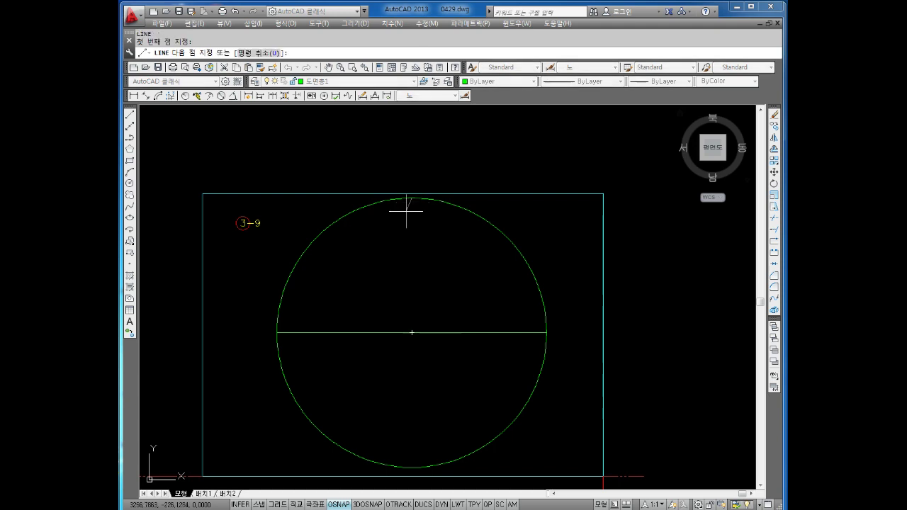
{"action": "left_click", "coordinate": [277, 331]}
{"action": "left_click", "coordinate": [409, 468]}
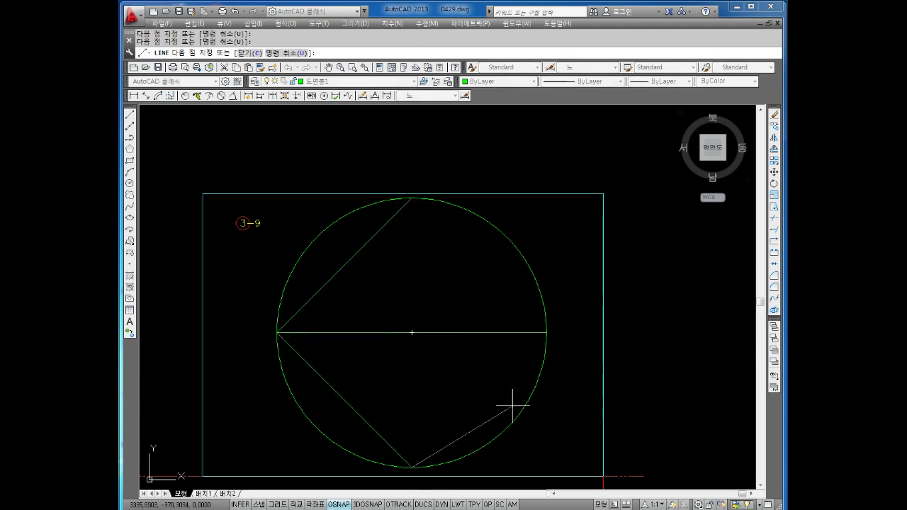
{"action": "left_click", "coordinate": [546, 332]}
{"action": "left_click", "coordinate": [412, 199]}
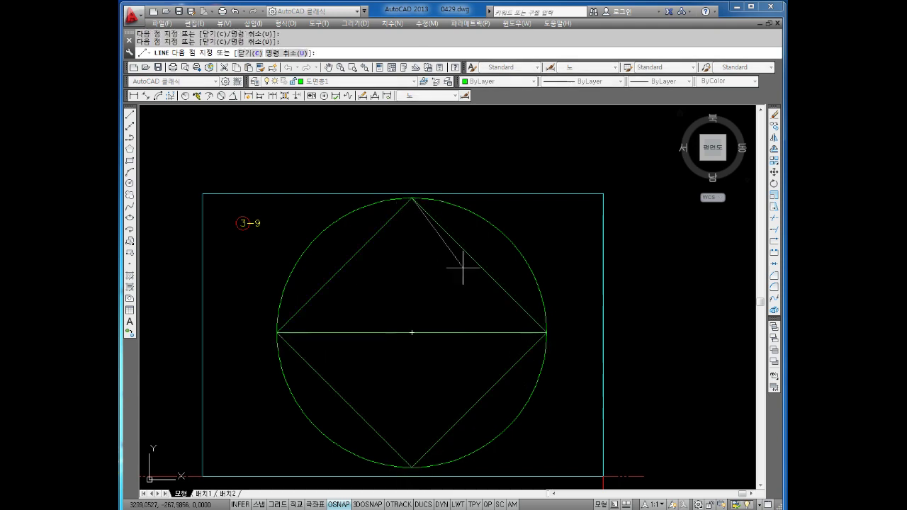
{"action": "key", "text": "Escape"}
{"action": "key", "text": "Escape"}
{"action": "type", "text": "c"}
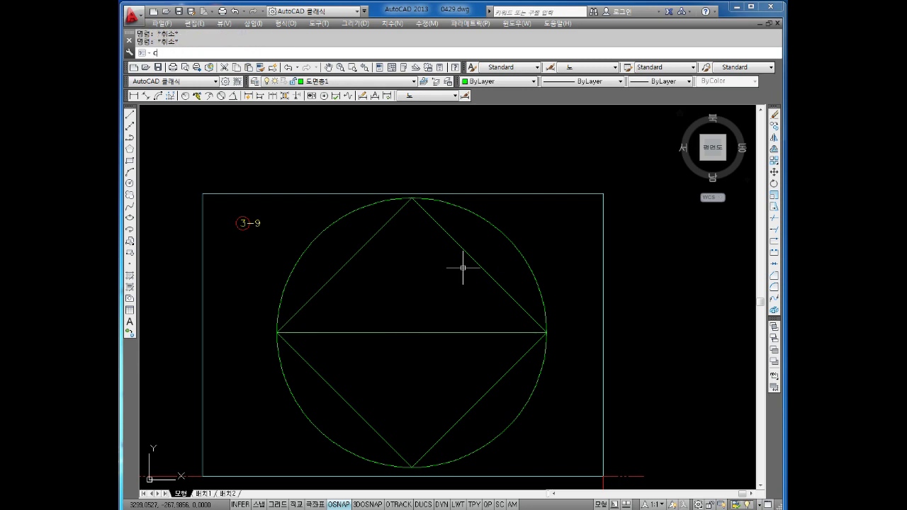
{"action": "key", "text": "Return"}
- Add a radius-10 circle tangent to the diamond's upper-right edge and the large circle
{"action": "type", "text": "t"}
{"action": "key", "text": "Return"}
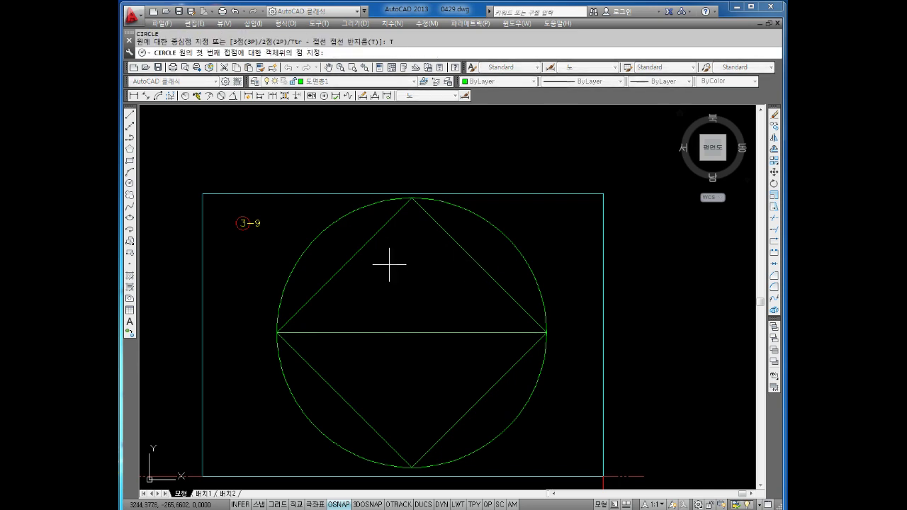
{"action": "left_click", "coordinate": [448, 219]}
{"action": "left_click", "coordinate": [445, 226]}
{"action": "type", "text": "1"}
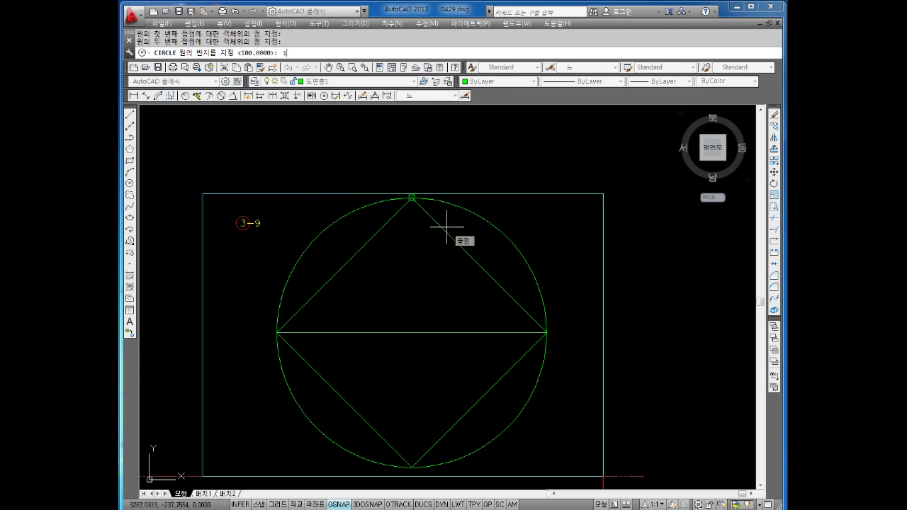
{"action": "type", "text": "0"}
{"action": "key", "text": "Return"}
{"action": "key", "text": "Escape"}
{"action": "key", "text": "Escape"}
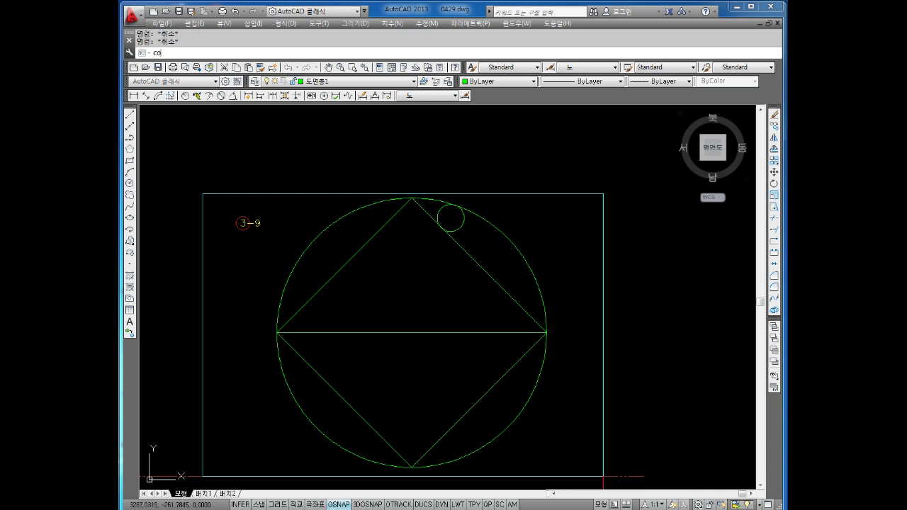
- Start copying the small circle, then cancel the copy
{"action": "key", "text": "Return"}
{"action": "left_click", "coordinate": [450, 231]}
{"action": "key", "text": "Return"}
{"action": "left_click", "coordinate": [410, 199]}
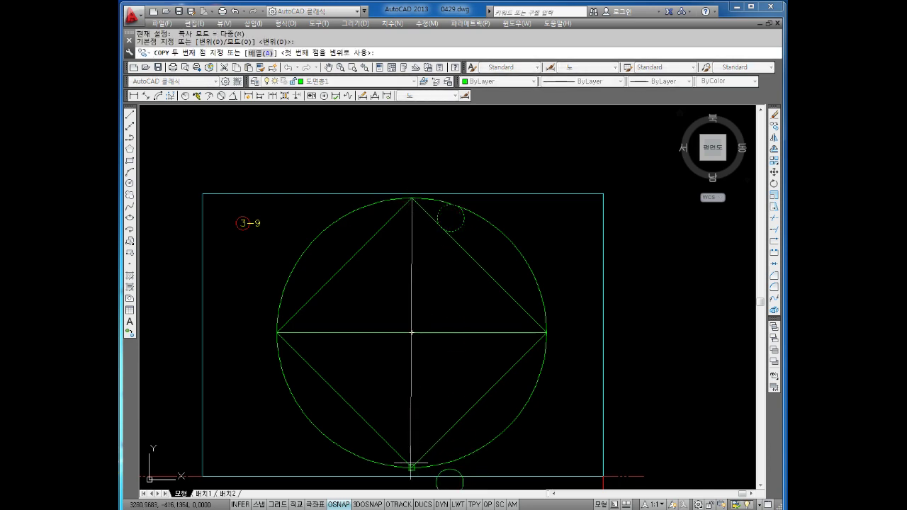
{"action": "key", "text": "Escape"}
{"action": "key", "text": "Escape"}
{"action": "type", "text": "MI"}
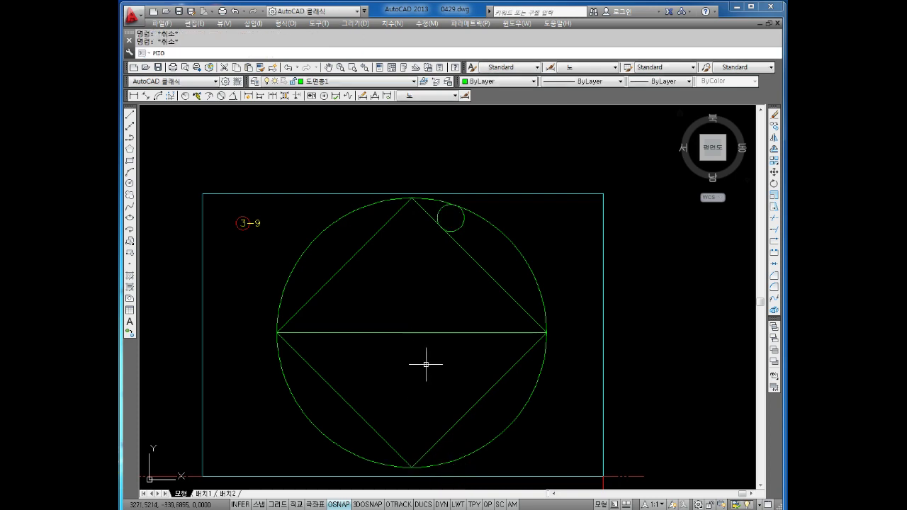
- Mirror the small circle about the diamond's vertical top-to-bottom axis
{"action": "key", "text": "Escape"}
{"action": "key", "text": "Return"}
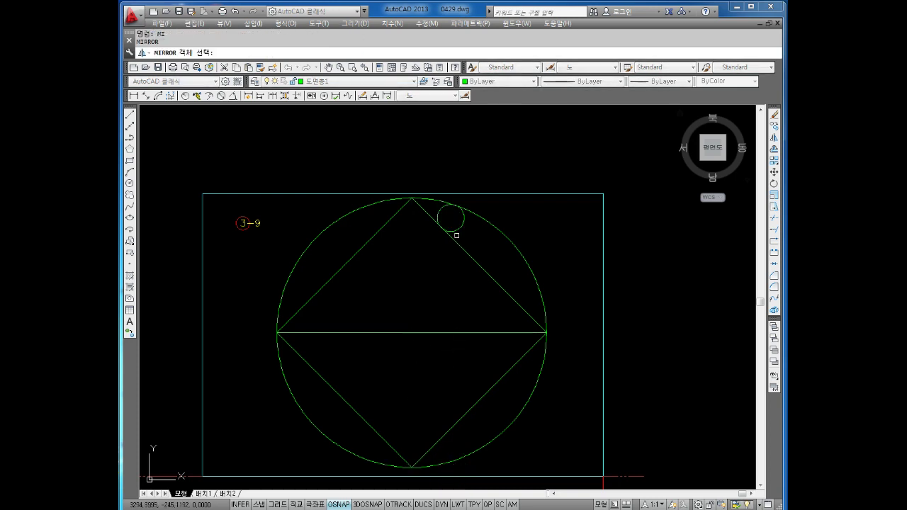
{"action": "left_click", "coordinate": [468, 236]}
{"action": "left_click", "coordinate": [434, 204]}
{"action": "key", "text": "Return"}
{"action": "left_click", "coordinate": [412, 198]}
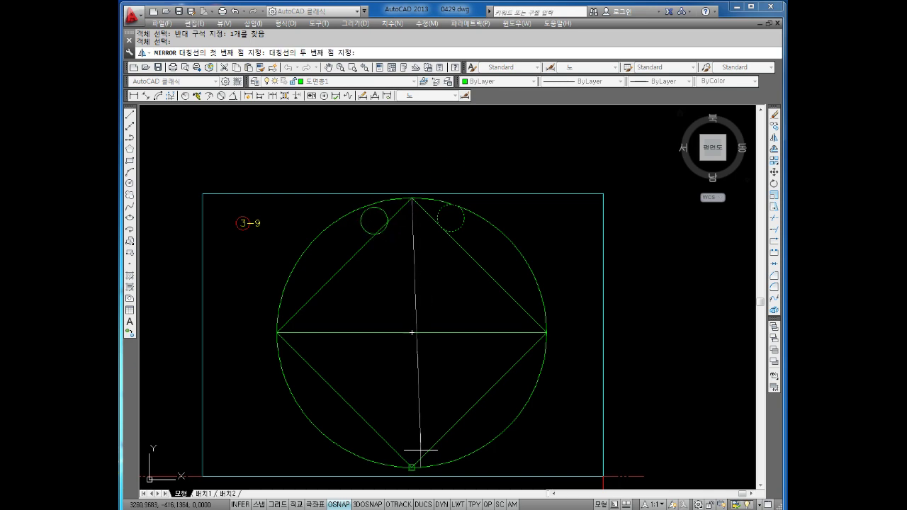
{"action": "left_click", "coordinate": [412, 468]}
{"action": "key", "text": "Return"}
- Start copying the two top small circles, then cancel the copy
{"action": "key", "text": "Escape"}
{"action": "key", "text": "Escape"}
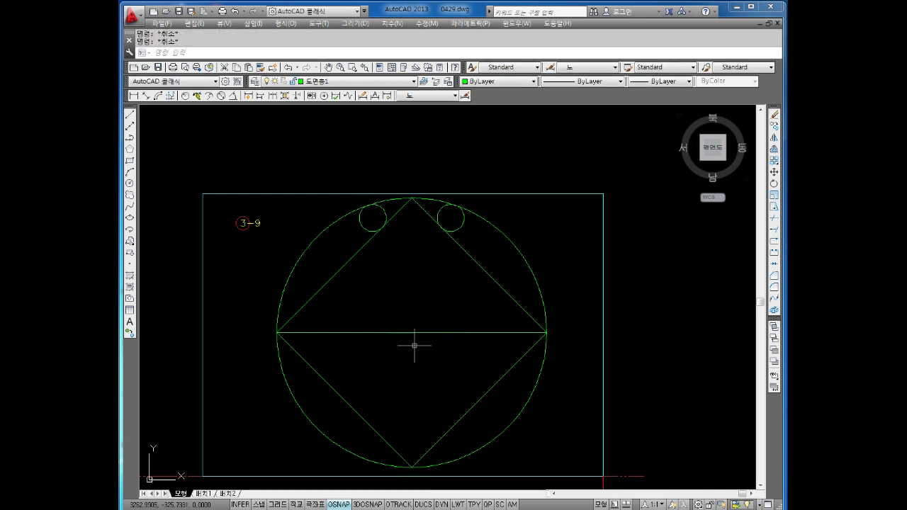
{"action": "type", "text": "co"}
{"action": "key", "text": "Return"}
{"action": "left_click", "coordinate": [457, 228]}
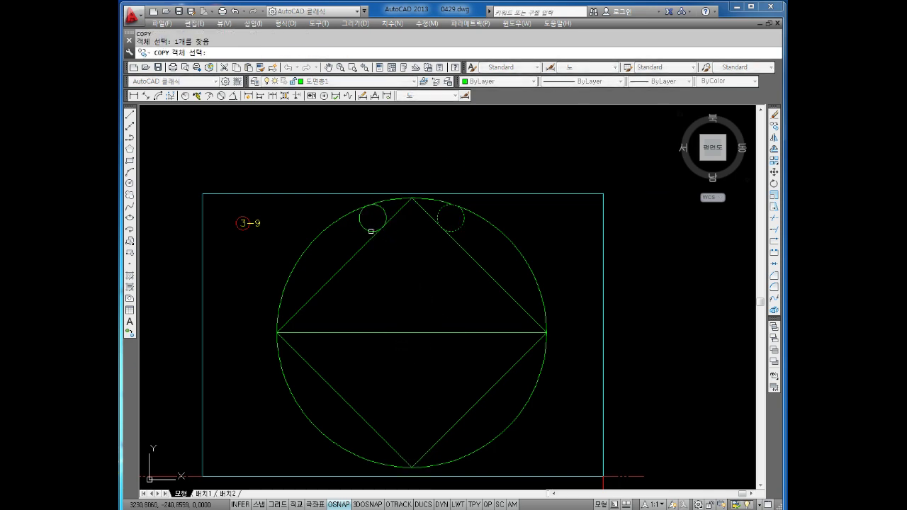
{"action": "left_click", "coordinate": [371, 231]}
{"action": "key", "text": "Return"}
{"action": "left_click", "coordinate": [412, 331]}
{"action": "key", "text": "Escape"}
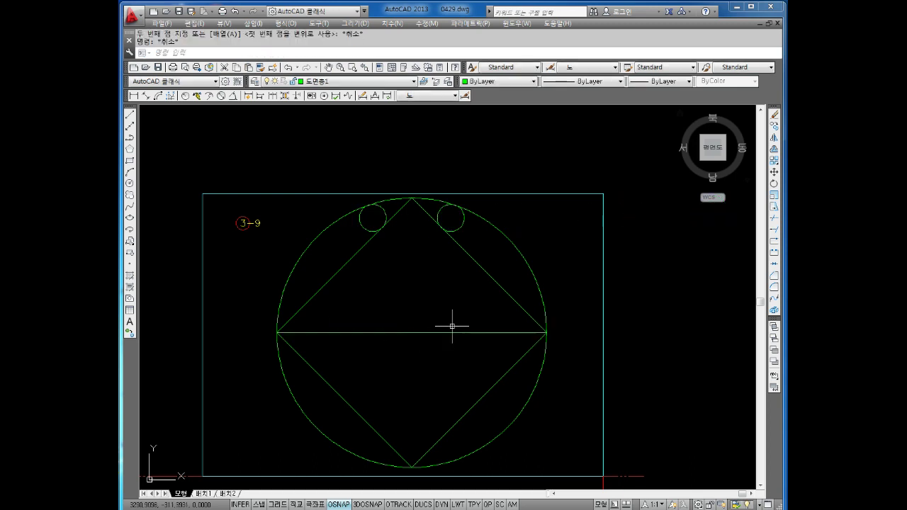
- Mirror the two top circles about the horizontal left-right axis to the bottom
{"action": "type", "text": "i"}
{"action": "key", "text": "Return"}
{"action": "left_click", "coordinate": [460, 228]}
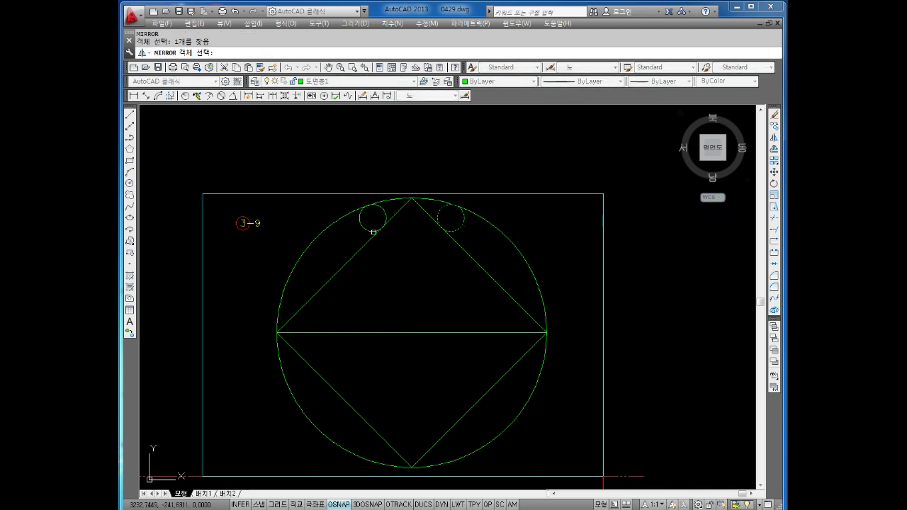
{"action": "left_click", "coordinate": [368, 229]}
{"action": "key", "text": "Return"}
{"action": "left_click", "coordinate": [277, 332]}
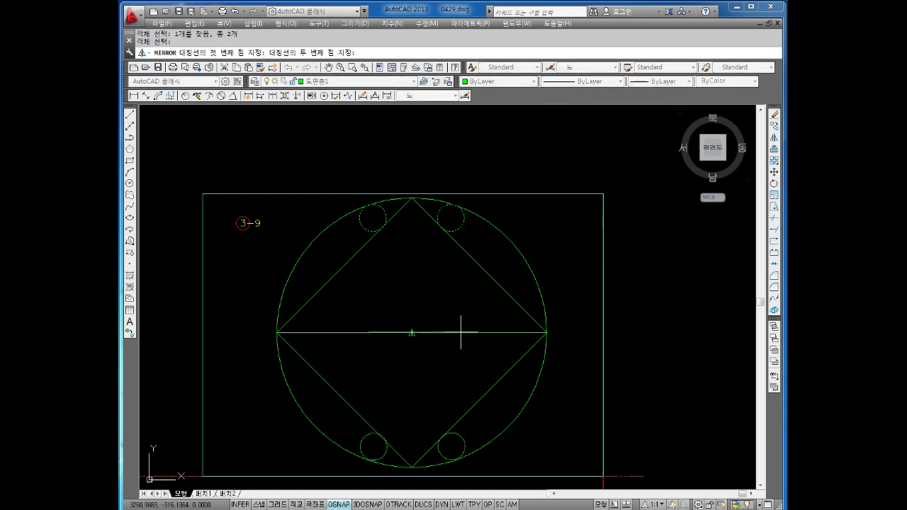
{"action": "left_click", "coordinate": [546, 331]}
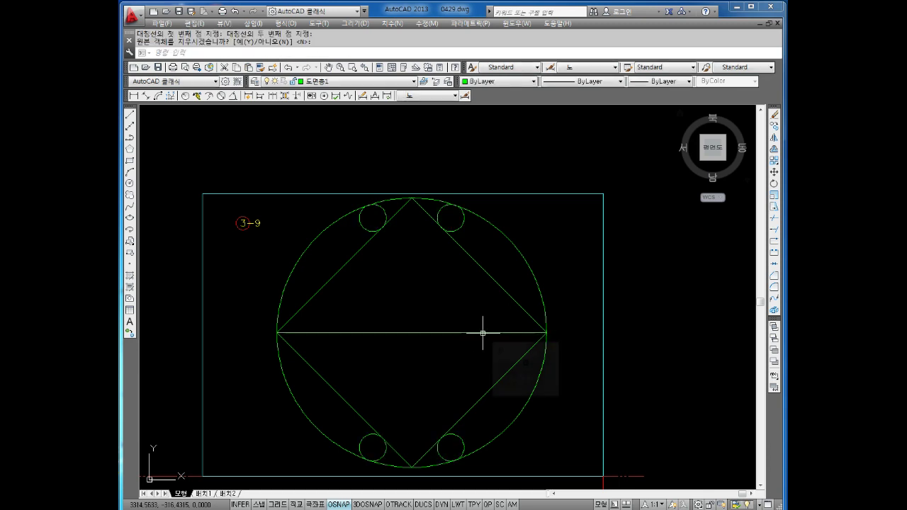
{"action": "key", "text": "Escape"}
{"action": "key", "text": "Escape"}
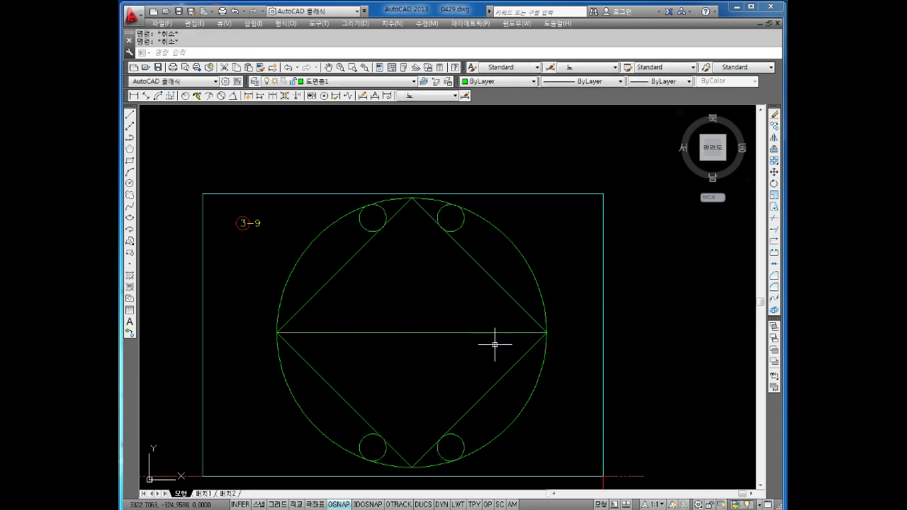
{"action": "type", "text": "c"}
- Draw a radius-10 tangent circle above the diamond's right corner
{"action": "key", "text": "Return"}
{"action": "type", "text": "T"}
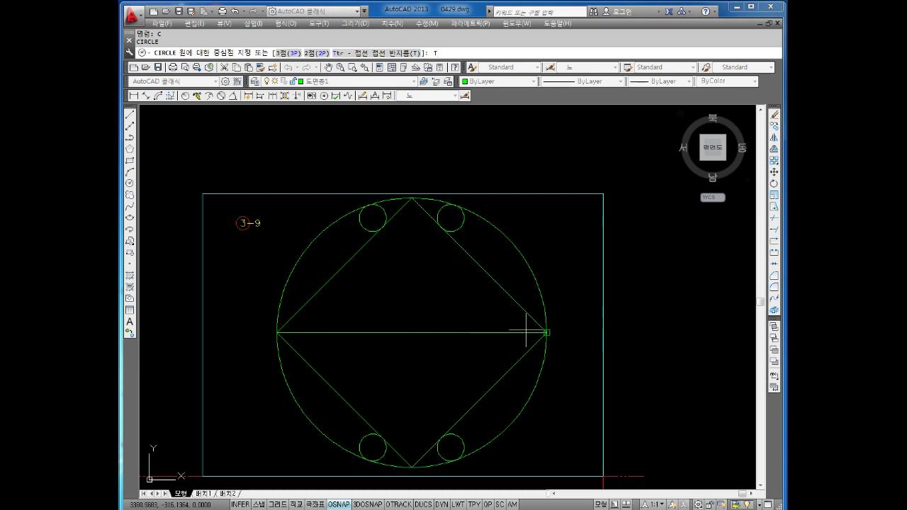
{"action": "key", "text": "Return"}
{"action": "left_click", "coordinate": [526, 313]}
{"action": "left_click", "coordinate": [537, 287]}
{"action": "key", "text": "Return"}
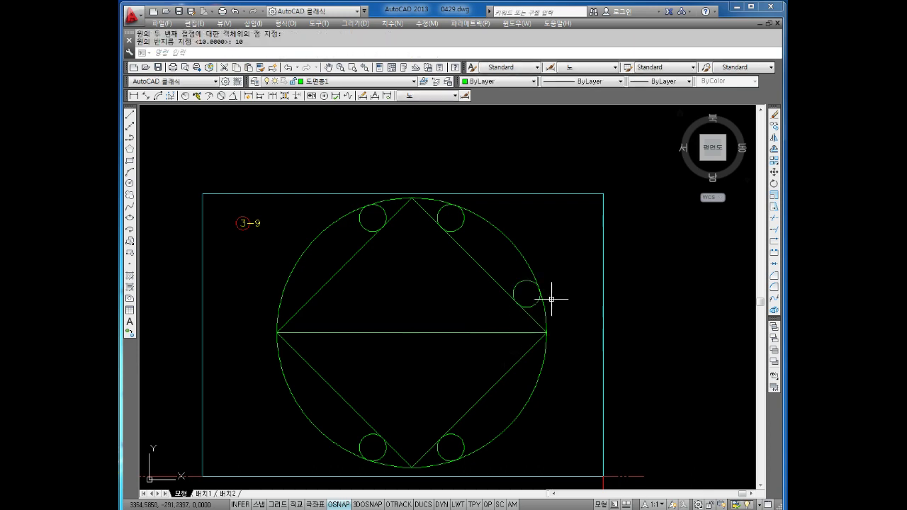
{"action": "key", "text": "Escape"}
{"action": "key", "text": "Escape"}
- Mirror that circle across the horizontal axis below the right corner
{"action": "type", "text": "i"}
{"action": "key", "text": "Return"}
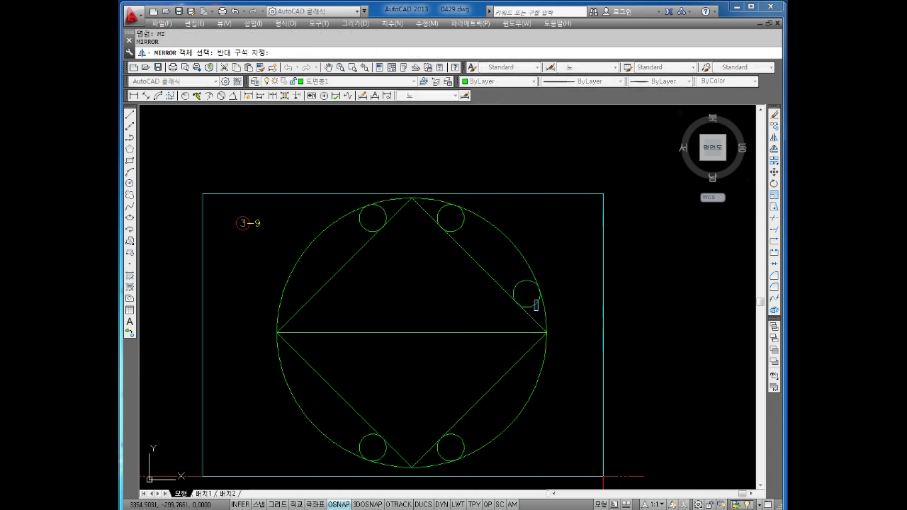
{"action": "left_click", "coordinate": [534, 311]}
{"action": "key", "text": "Return"}
{"action": "left_click", "coordinate": [547, 332]}
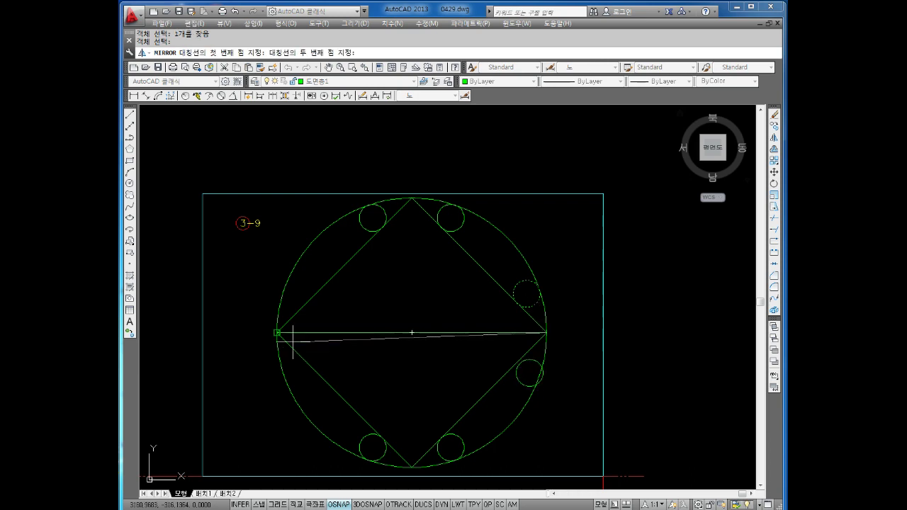
{"action": "left_click", "coordinate": [276, 332]}
{"action": "key", "text": "Return"}
- Mirror the two right-corner circles about the vertical axis to the left corner
{"action": "key", "text": "Return"}
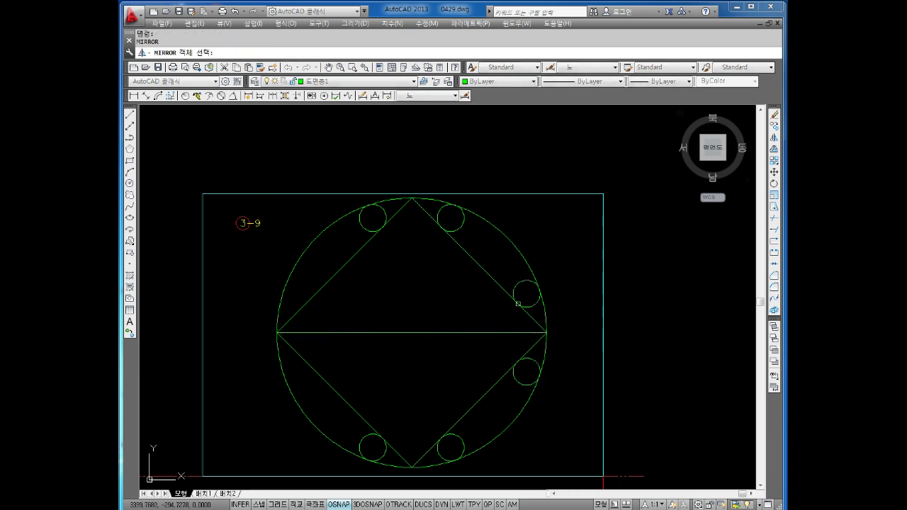
{"action": "left_click", "coordinate": [535, 309]}
{"action": "left_click", "coordinate": [534, 366]}
{"action": "key", "text": "Return"}
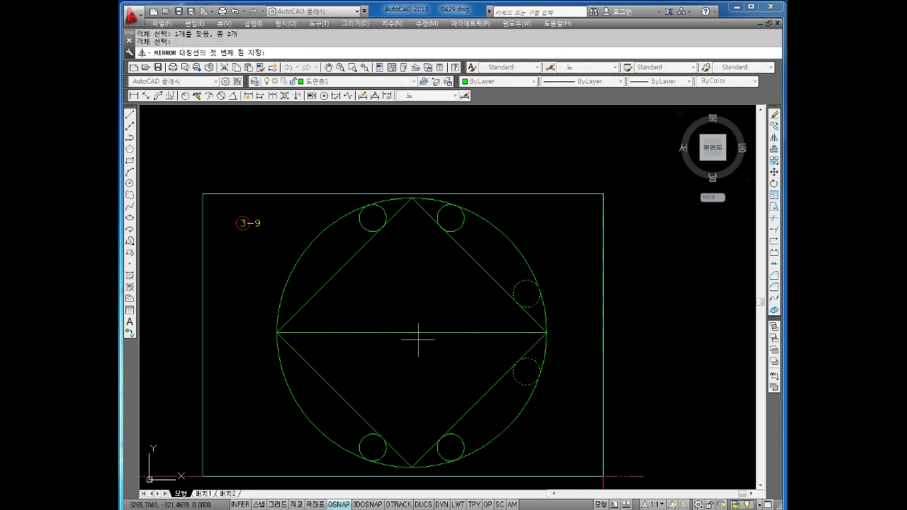
{"action": "left_click", "coordinate": [412, 332]}
{"action": "key", "text": "Escape"}
{"action": "key", "text": "Escape"}
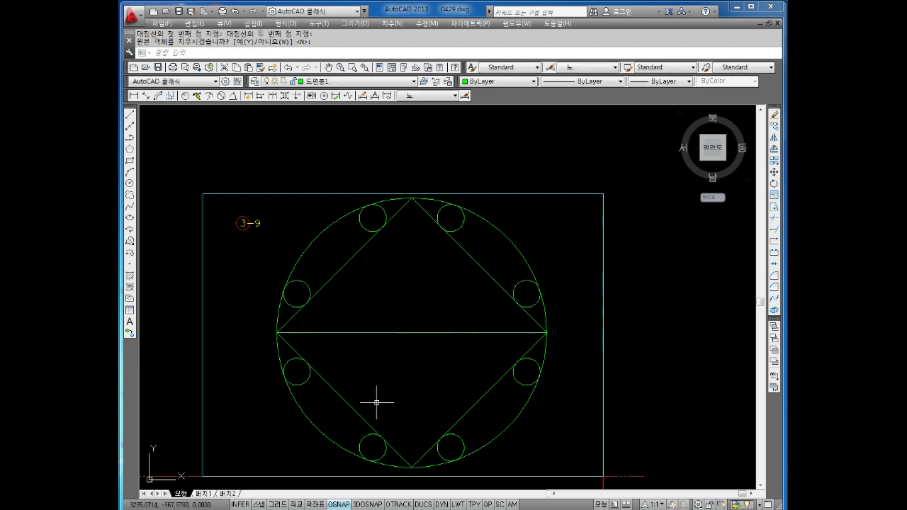
{"action": "key", "text": "Escape"}
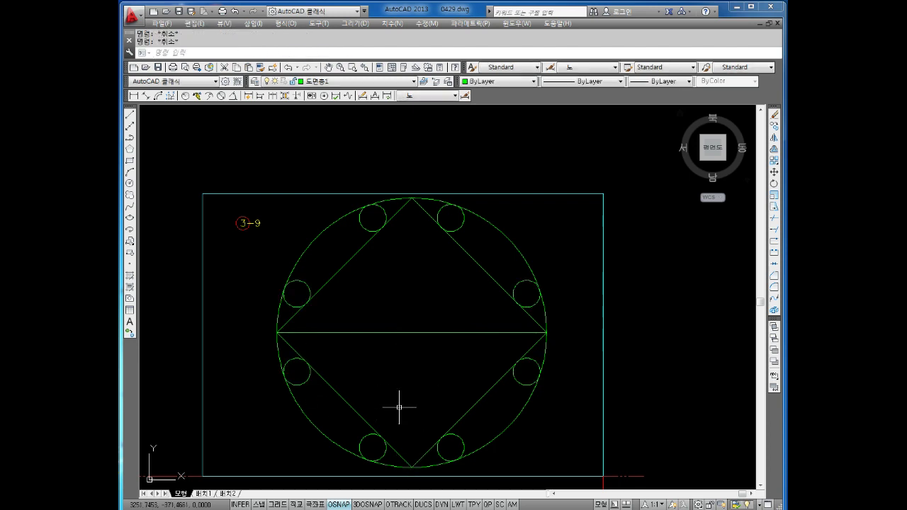
- Draw a closed line outline through the centres of the eight small ring circles
{"action": "type", "text": "l"}
{"action": "key", "text": "Return"}
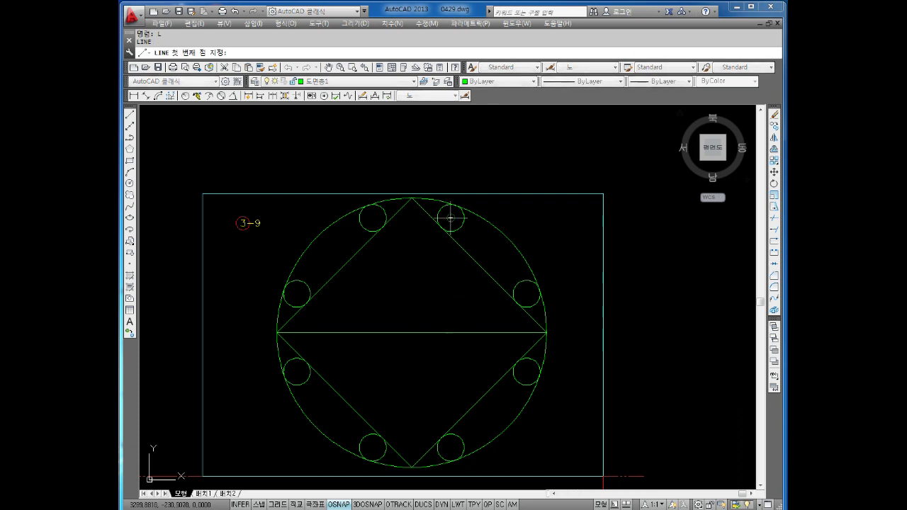
{"action": "left_click", "coordinate": [451, 218]}
{"action": "left_click", "coordinate": [372, 218]}
{"action": "left_click", "coordinate": [296, 293]}
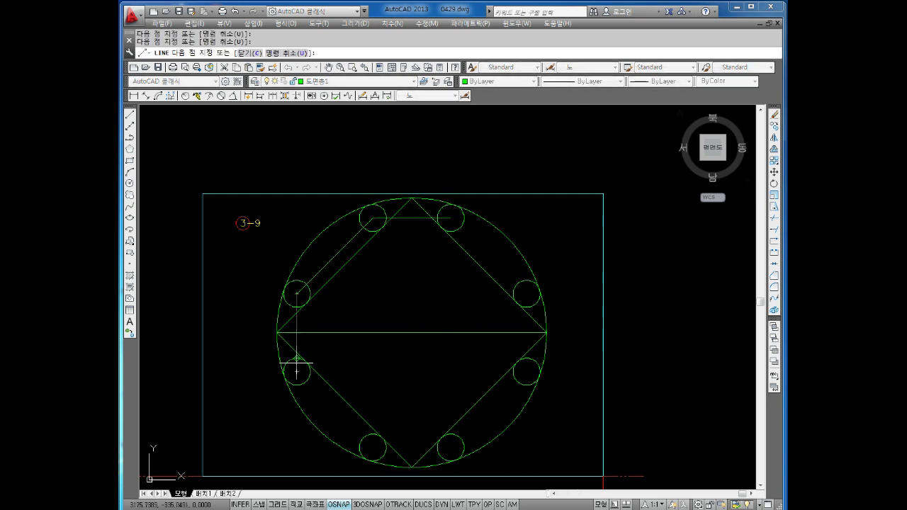
{"action": "left_click", "coordinate": [297, 370]}
{"action": "left_click", "coordinate": [372, 448]}
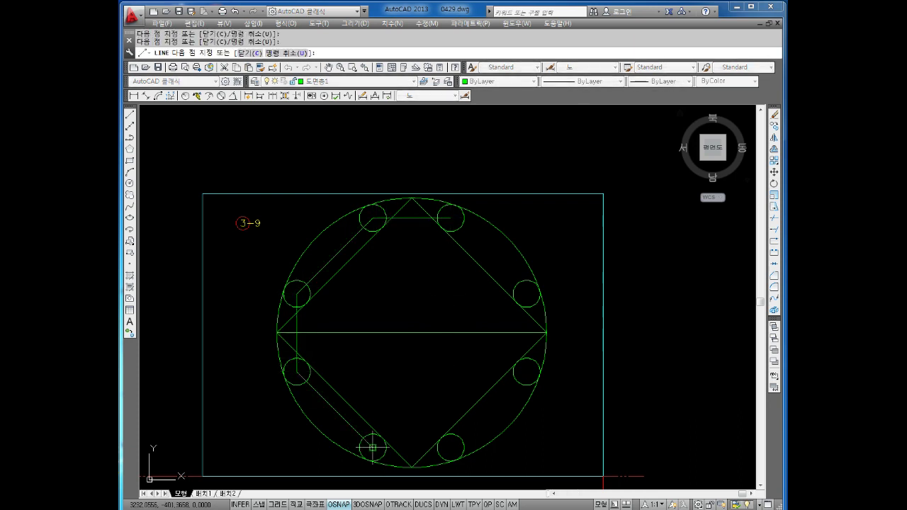
{"action": "left_click", "coordinate": [451, 448]}
{"action": "left_click", "coordinate": [527, 371]}
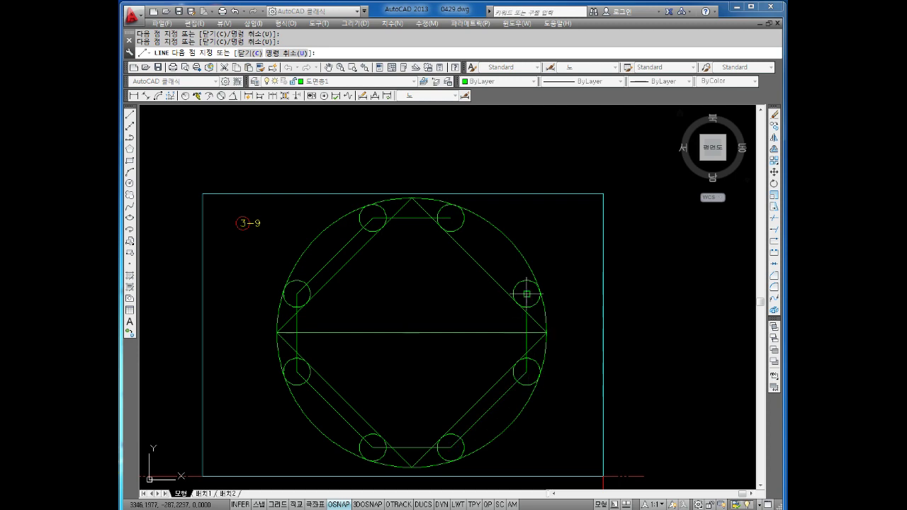
{"action": "left_click", "coordinate": [527, 292]}
{"action": "left_click", "coordinate": [451, 218]}
{"action": "key", "text": "Escape"}
{"action": "key", "text": "Escape"}
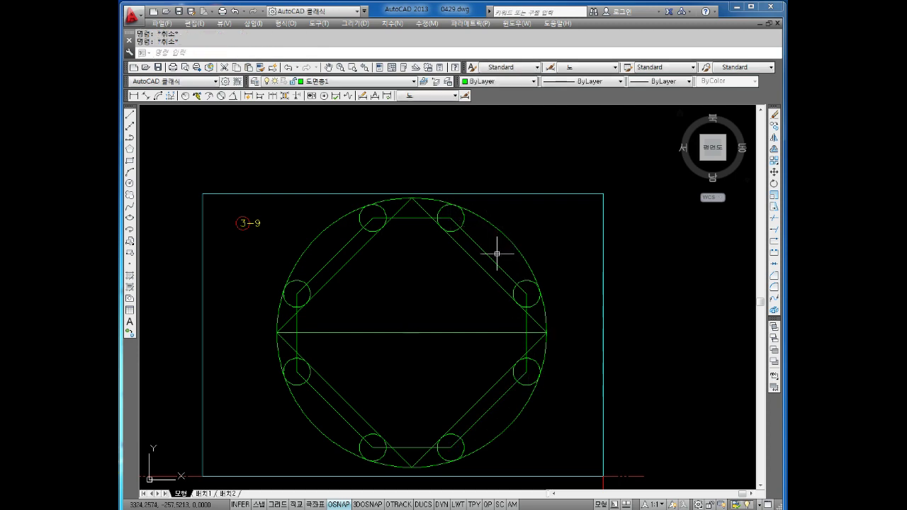
- Draw a square inside the diamond, centred on the big circle
{"action": "type", "text": "l"}
{"action": "key", "text": "Return"}
{"action": "left_click", "coordinate": [478, 266]}
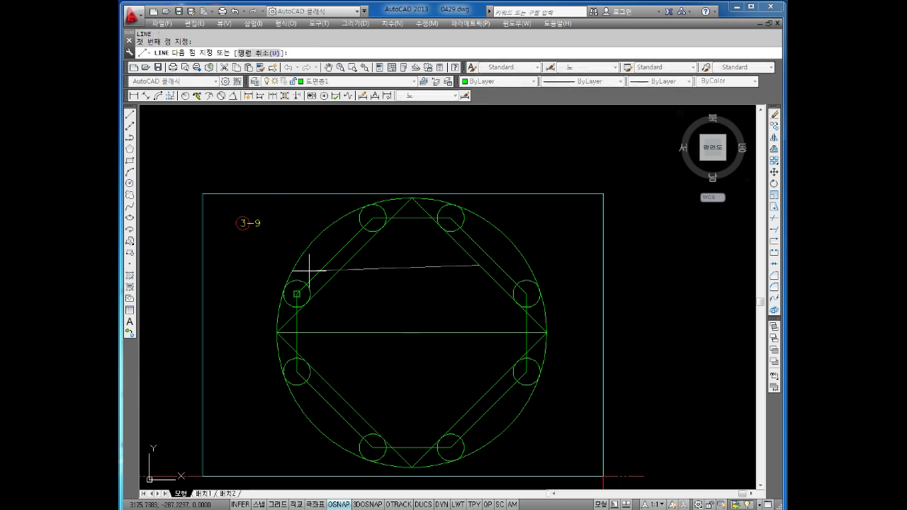
{"action": "left_click", "coordinate": [348, 266]}
{"action": "left_click", "coordinate": [344, 399]}
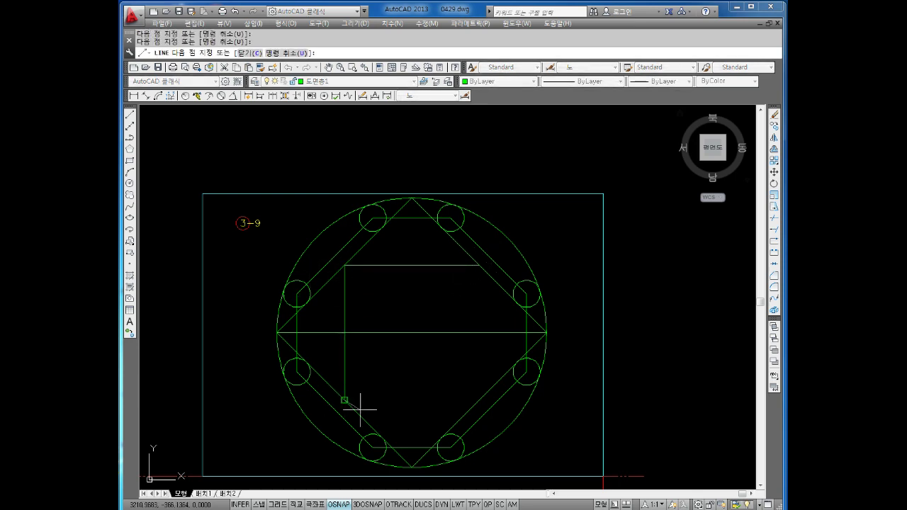
{"action": "left_click", "coordinate": [479, 399]}
{"action": "left_click", "coordinate": [479, 266]}
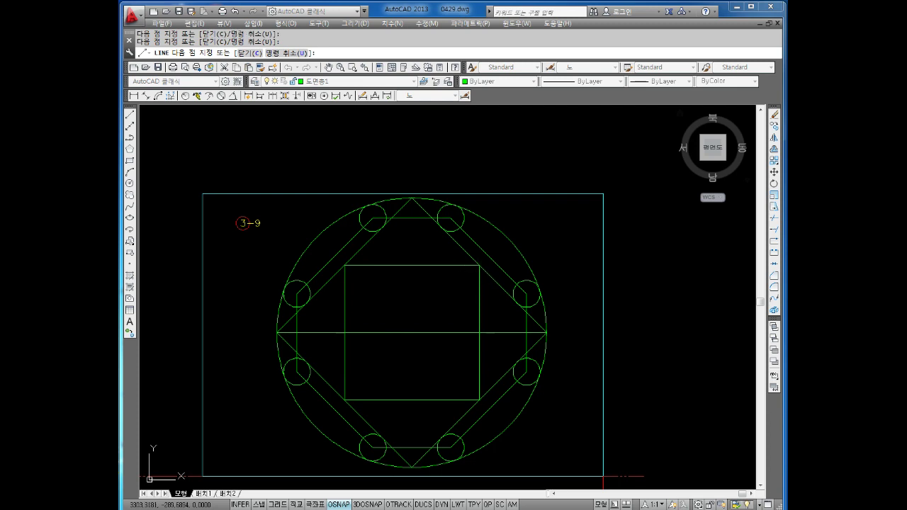
{"action": "key", "text": "Escape"}
{"action": "key", "text": "Escape"}
{"action": "type", "text": "c"}
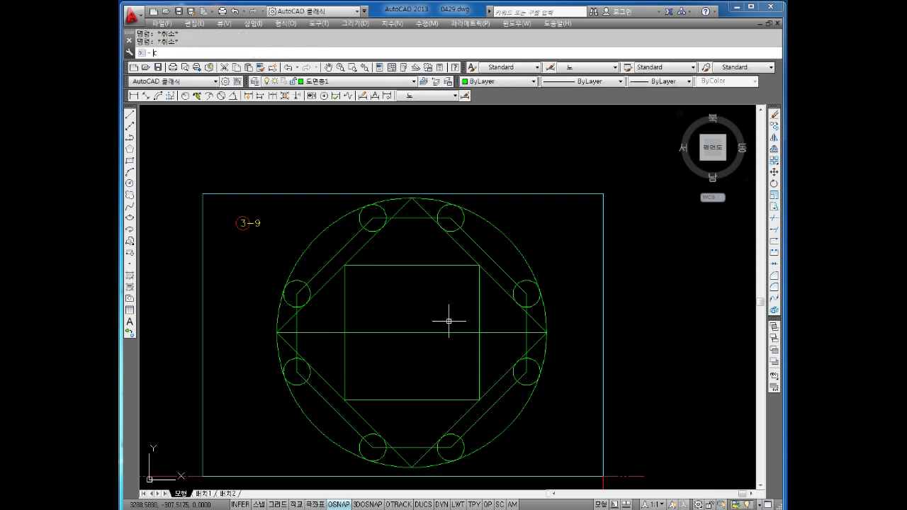
- Draw a circle centred in the square, touching its sides
{"action": "key", "text": "Return"}
{"action": "left_click", "coordinate": [412, 333]}
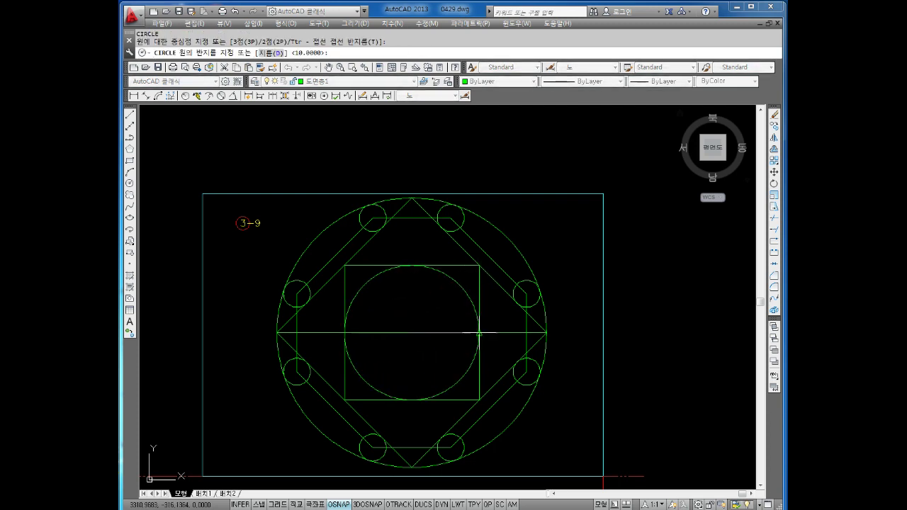
{"action": "left_click", "coordinate": [479, 333]}
{"action": "key", "text": "Escape"}
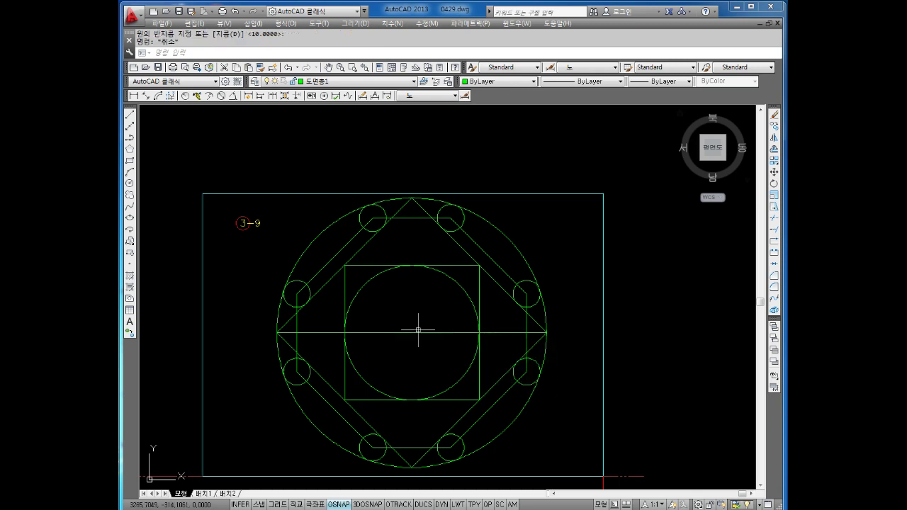
- Draw a diamond through the circle's top, left, bottom and right quadrant points
{"action": "type", "text": "l"}
{"action": "key", "text": "Return"}
{"action": "left_click", "coordinate": [411, 267]}
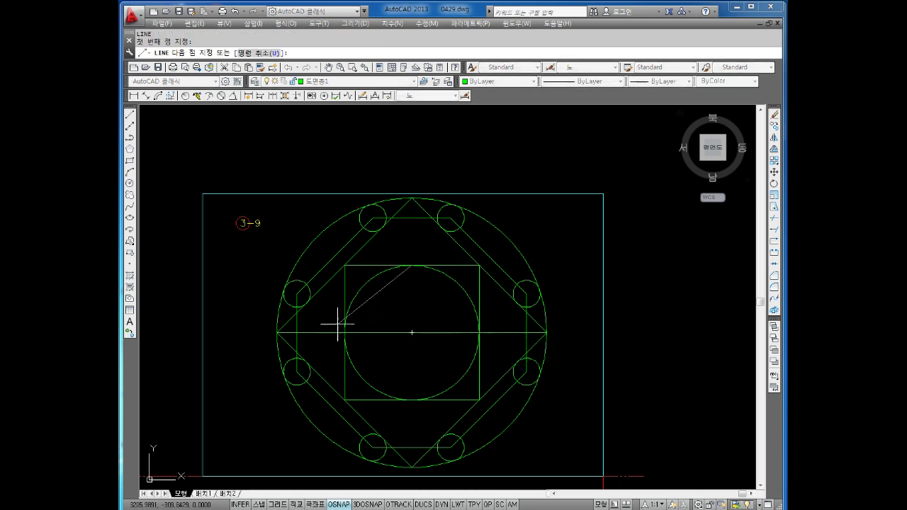
{"action": "left_click", "coordinate": [345, 333]}
{"action": "left_click", "coordinate": [412, 399]}
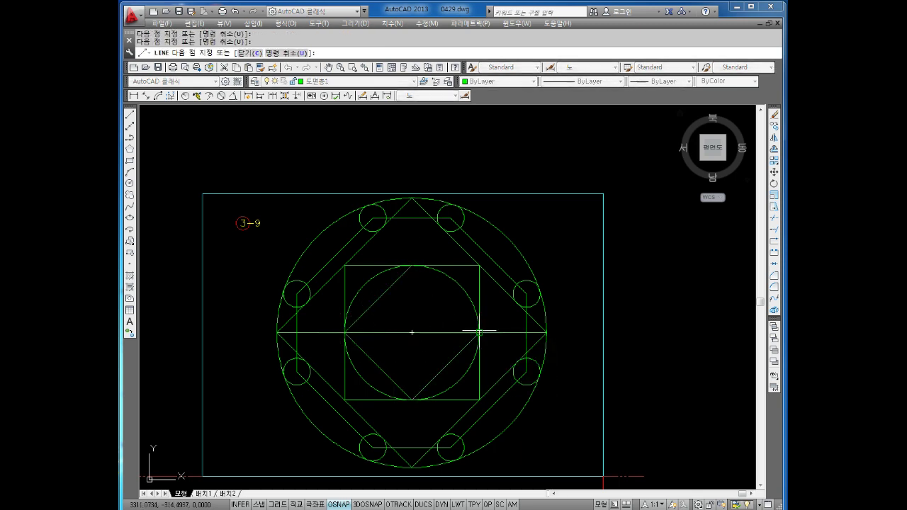
{"action": "left_click", "coordinate": [479, 332]}
{"action": "left_click", "coordinate": [411, 268]}
{"action": "key", "text": "Escape"}
{"action": "key", "text": "Escape"}
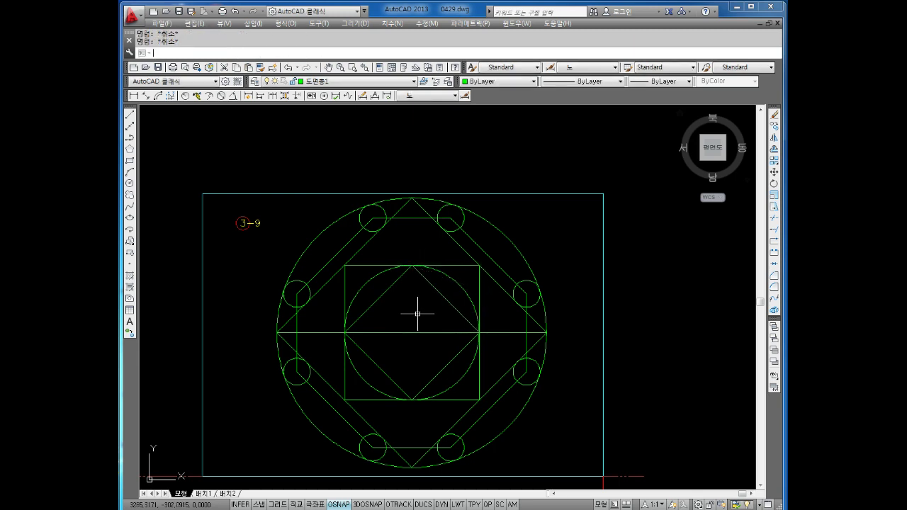
{"action": "type", "text": "c"}
- Add a small Ttr circle tangent to both diamond edges at the top apex
{"action": "key", "text": "Return"}
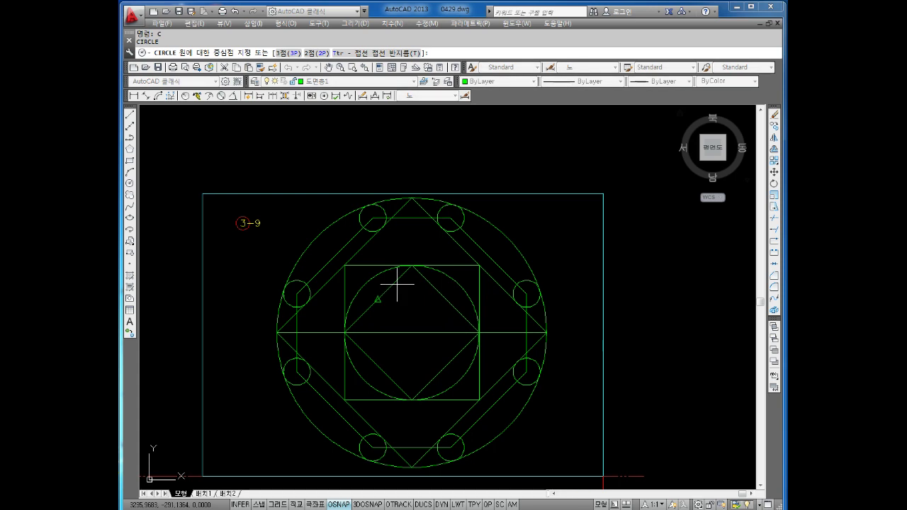
{"action": "type", "text": "t"}
{"action": "key", "text": "Return"}
{"action": "left_click", "coordinate": [397, 285]}
{"action": "left_click", "coordinate": [424, 284]}
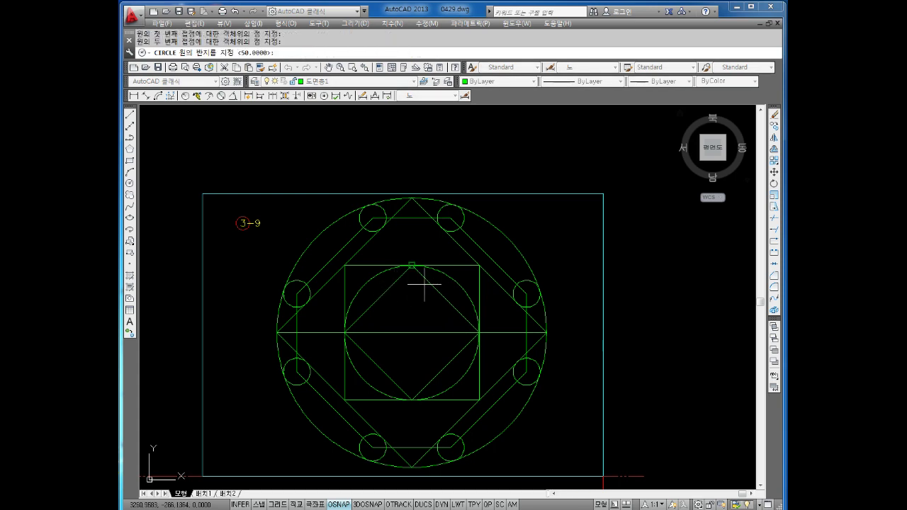
{"action": "key", "text": "Return"}
{"action": "key", "text": "Escape"}
{"action": "key", "text": "Escape"}
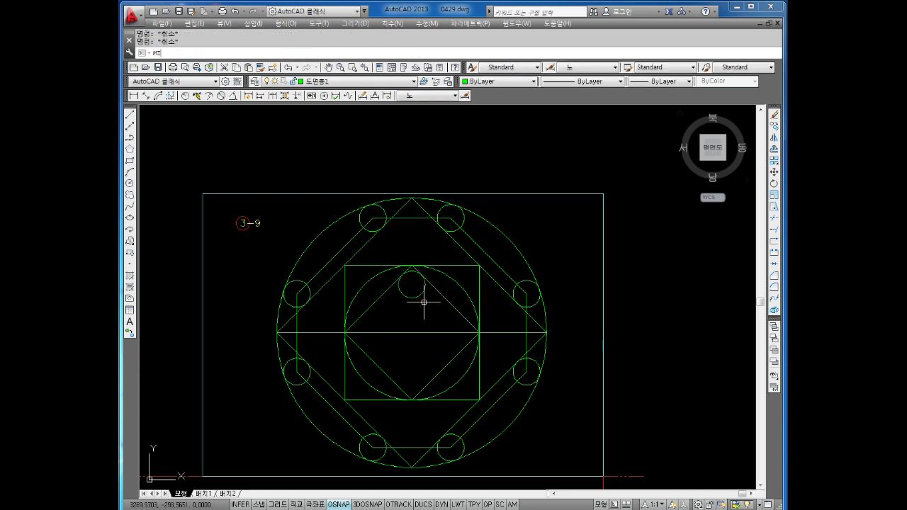
- Mirror the small top circle about the horizontal axis to the bottom apex, keeping the original
{"action": "type", "text": "i"}
{"action": "key", "text": "Return"}
{"action": "left_click", "coordinate": [412, 297]}
{"action": "key", "text": "Return"}
{"action": "left_click", "coordinate": [413, 333]}
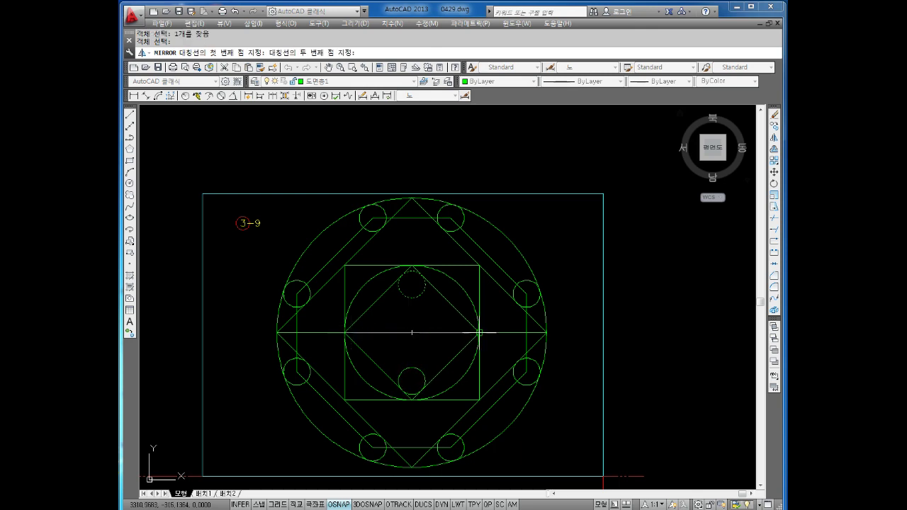
{"action": "left_click", "coordinate": [480, 332]}
{"action": "key", "text": "Return"}
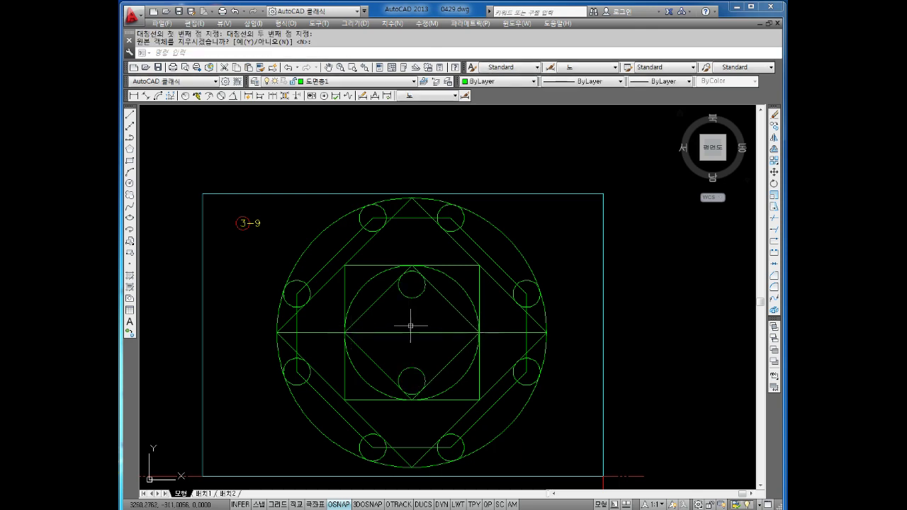
{"action": "key", "text": "Escape"}
{"action": "key", "text": "Escape"}
{"action": "type", "text": "c"}
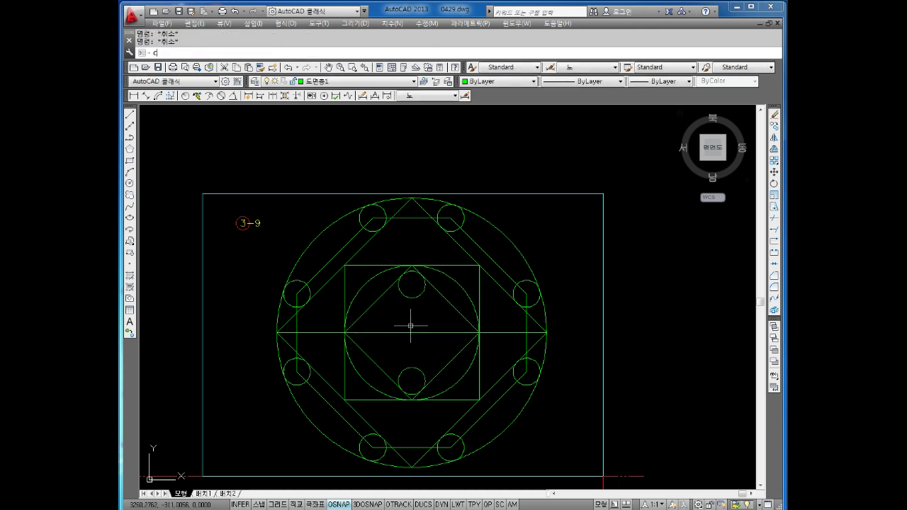
{"action": "key", "text": "Return"}
- Add a radius-5 Ttr circle tangent to the upper-right diamond edge and the horizontal centre line
{"action": "scroll", "coordinate": [452, 333], "scroll_direction": "up", "scroll_amount": 2}
{"action": "left_click", "coordinate": [521, 331]}
{"action": "key", "text": "Escape"}
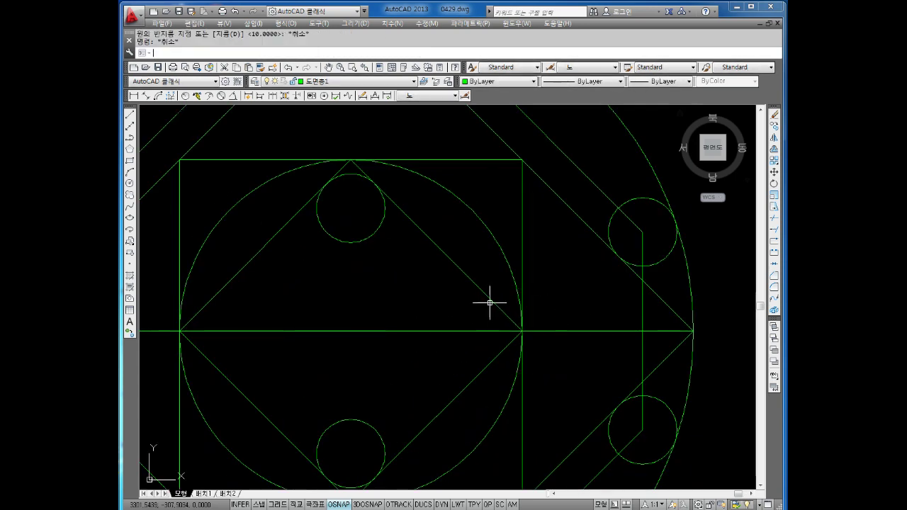
{"action": "type", "text": "c"}
{"action": "key", "text": "Return"}
{"action": "type", "text": "T"}
{"action": "key", "text": "Return"}
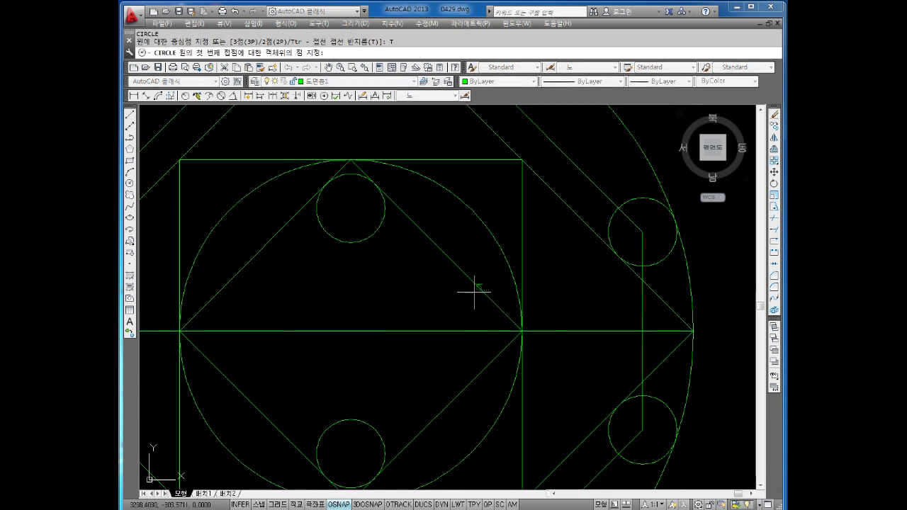
{"action": "left_click", "coordinate": [474, 292]}
{"action": "left_click", "coordinate": [466, 326]}
{"action": "type", "text": "5"}
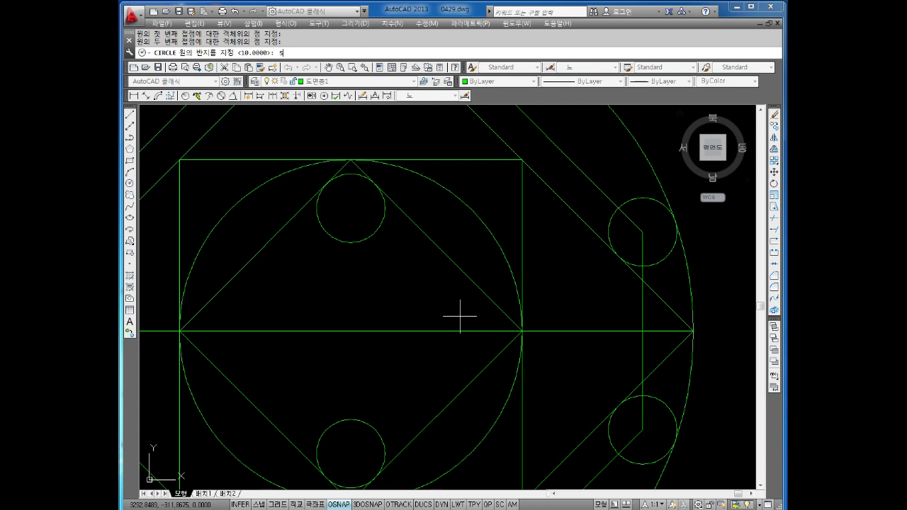
{"action": "key", "text": "Escape"}
{"action": "key", "text": "Escape"}
{"action": "type", "text": "M"}
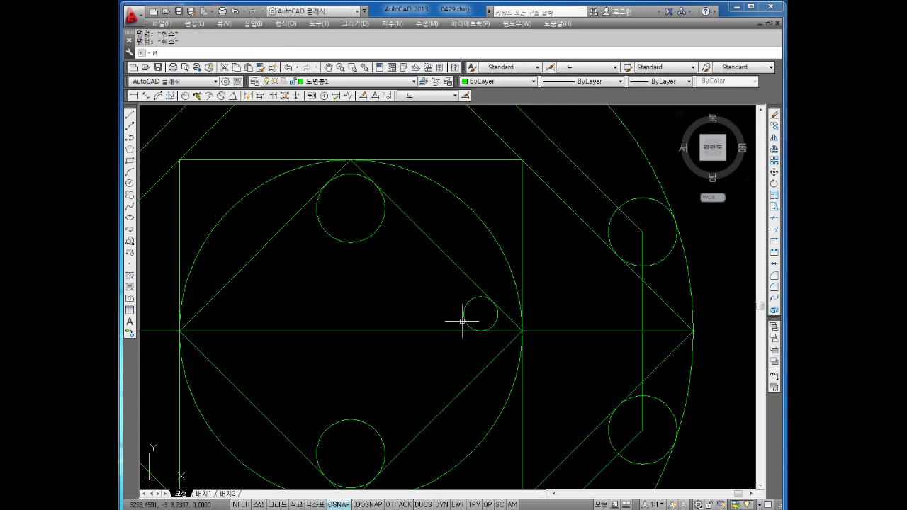
- Mirror that small circle below the horizontal axis, keeping the original
{"action": "type", "text": "i"}
{"action": "key", "text": "Return"}
{"action": "left_click", "coordinate": [496, 319]}
{"action": "key", "text": "Return"}
{"action": "left_click", "coordinate": [521, 331]}
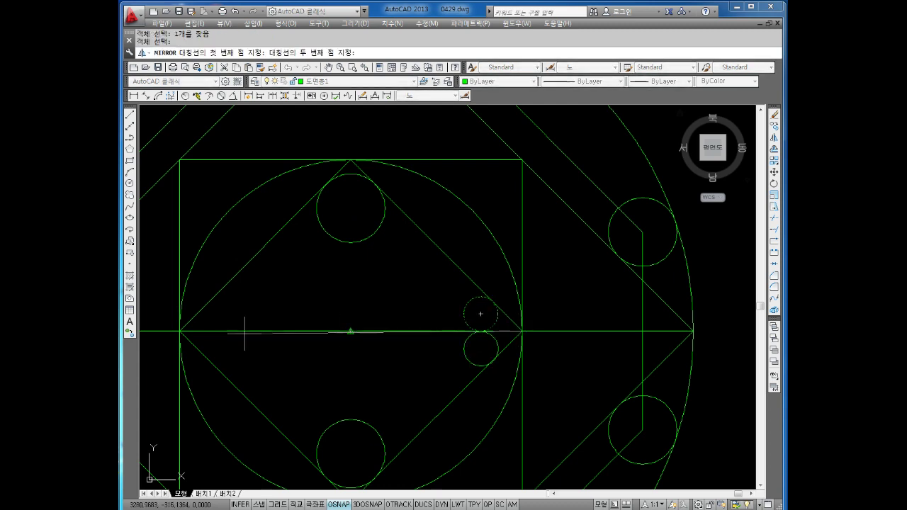
{"action": "left_click", "coordinate": [181, 331]}
{"action": "key", "text": "Return"}
- Mirror the right-corner pair of small circles about the vertical axis to the left corner
{"action": "key", "text": "Return"}
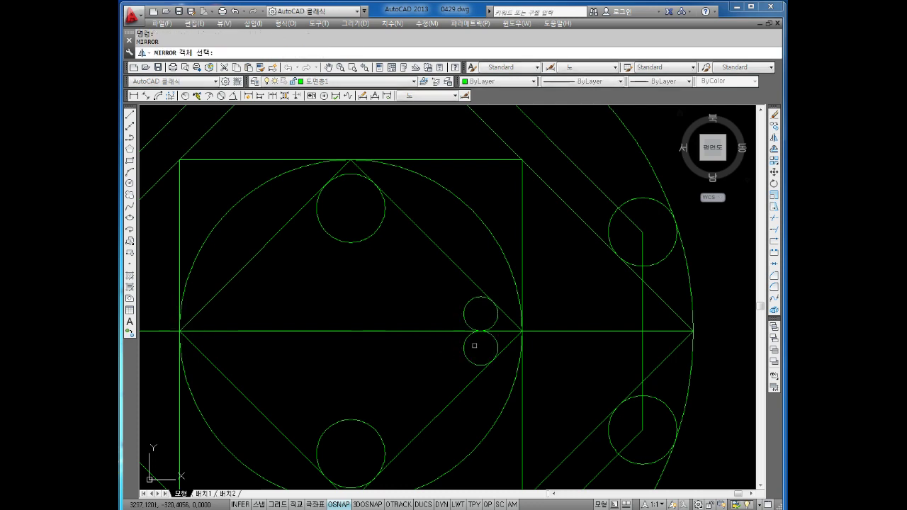
{"action": "left_click_drag", "start_coordinate": [474, 346], "coordinate": [427, 320]}
{"action": "key", "text": "Return"}
{"action": "left_click", "coordinate": [350, 208]}
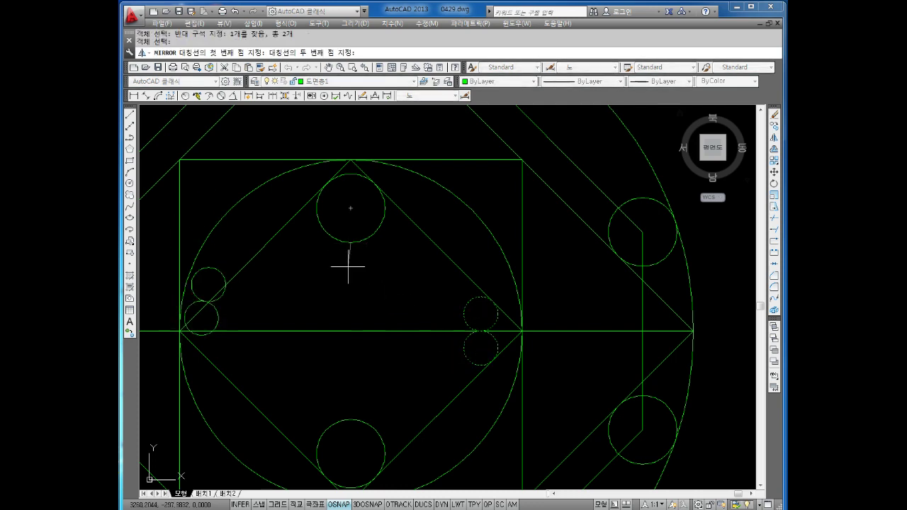
{"action": "left_click", "coordinate": [353, 389]}
{"action": "key", "text": "Return"}
{"action": "key", "text": "Escape"}
{"action": "key", "text": "Escape"}
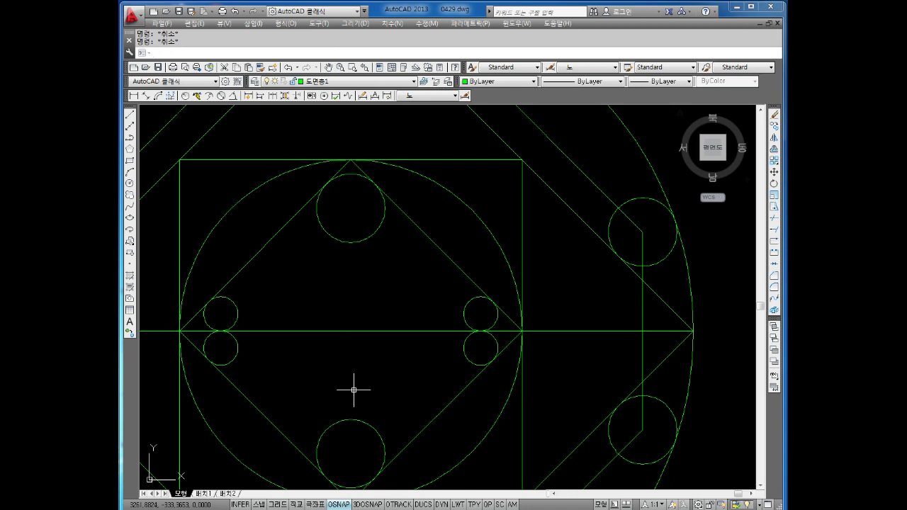
- Begin a square with LINE on the diamond's upper-left edge
{"action": "type", "text": "l"}
{"action": "key", "text": "Return"}
{"action": "left_click", "coordinate": [435, 245]}
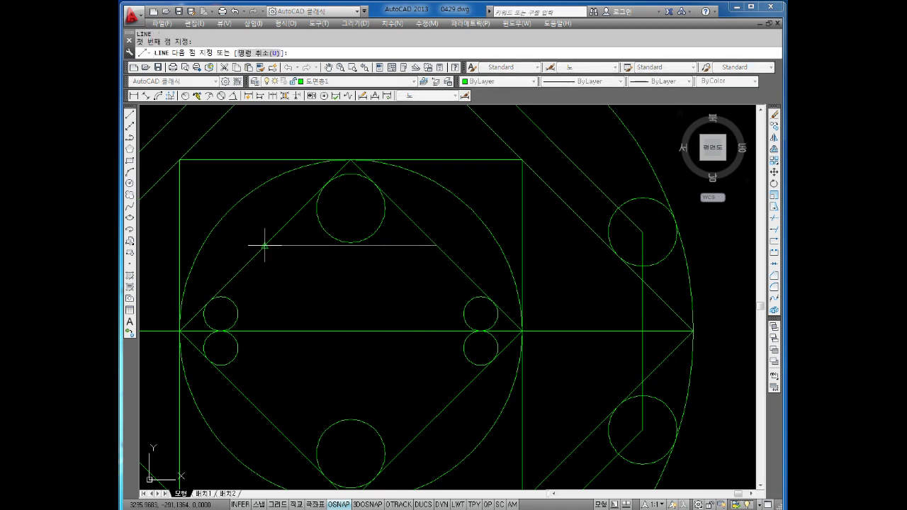
- Finish the square with corners on the diamond's edges
{"action": "left_click", "coordinate": [265, 245]}
{"action": "left_click", "coordinate": [265, 417]}
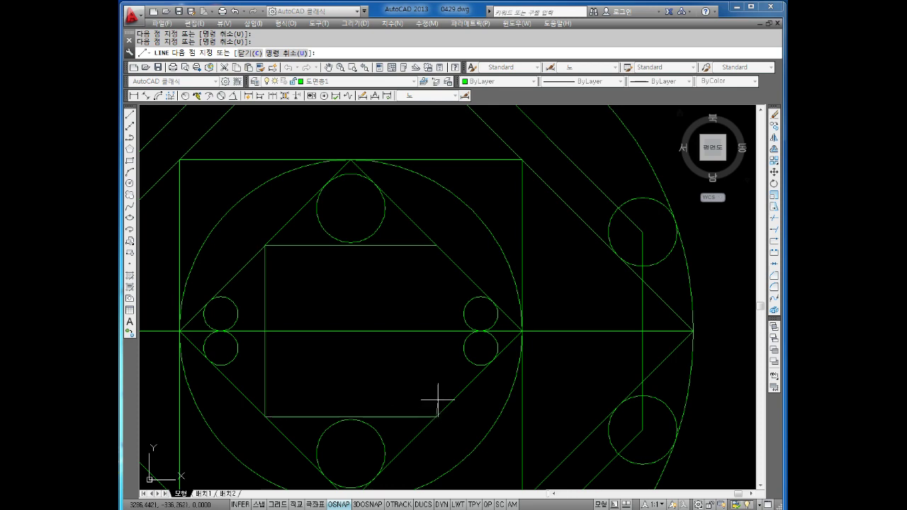
{"action": "left_click", "coordinate": [437, 417]}
{"action": "left_click", "coordinate": [436, 246]}
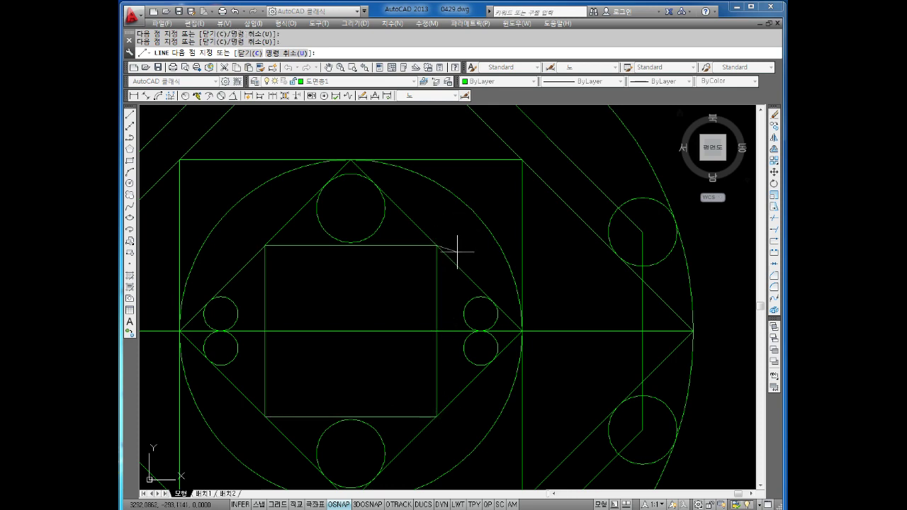
{"action": "key", "text": "Escape"}
{"action": "key", "text": "Escape"}
{"action": "type", "text": "C"}
- Draw a circle centred in that square, touching its sides
{"action": "key", "text": "Return"}
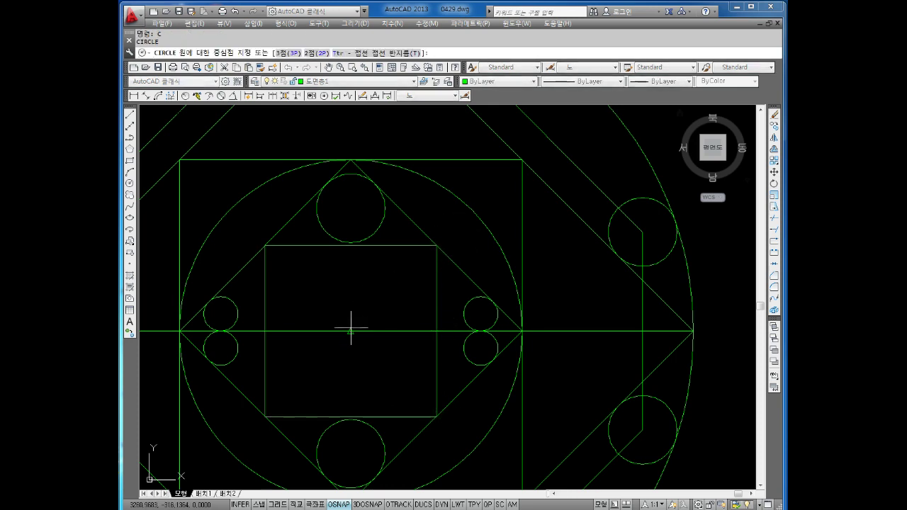
{"action": "left_click", "coordinate": [351, 331]}
{"action": "left_click", "coordinate": [437, 331]}
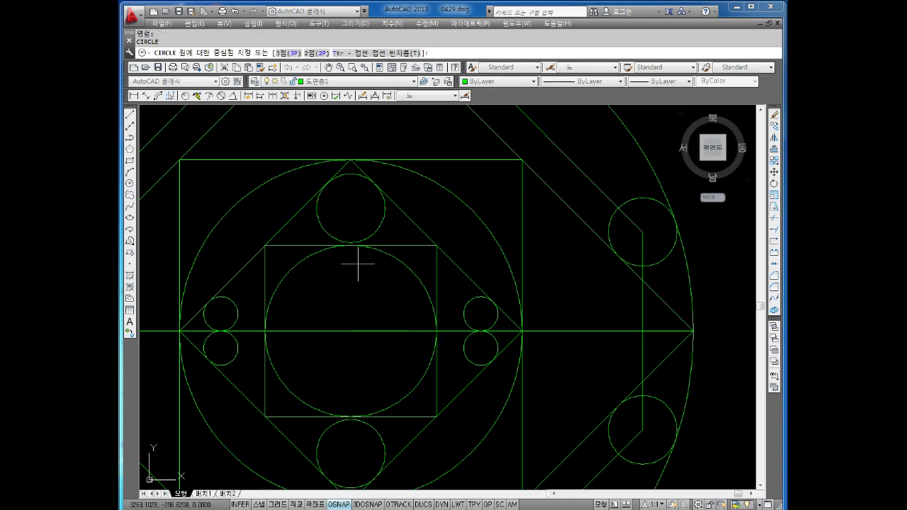
{"action": "key", "text": "Escape"}
{"action": "type", "text": "XL"}
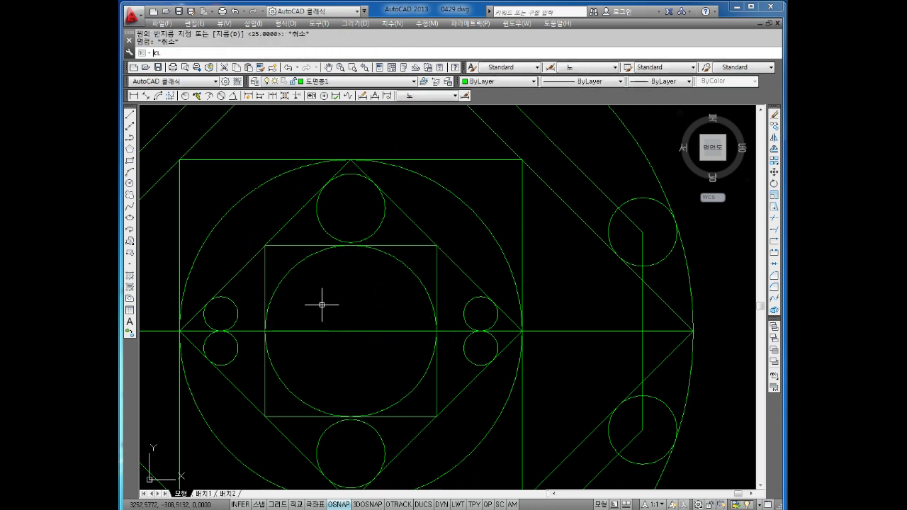
{"action": "key", "text": "Escape"}
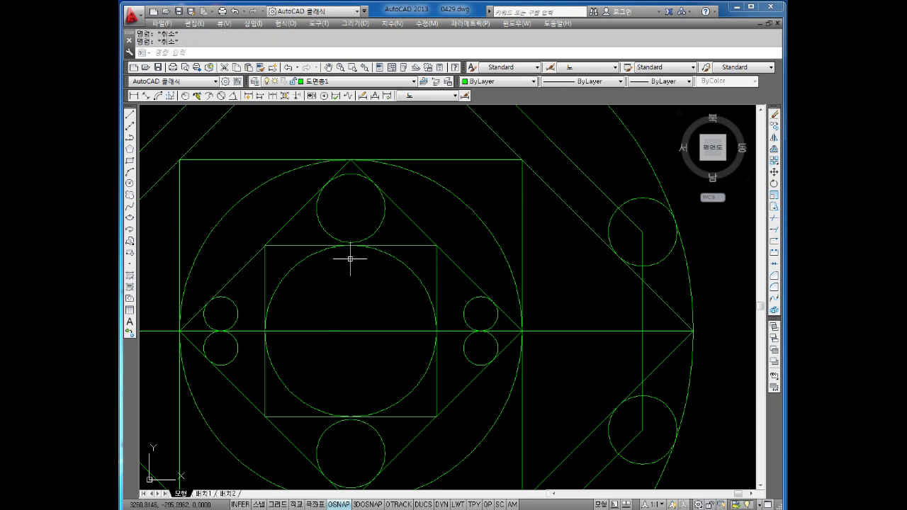
- Draw a diamond through the circle's four quadrant points
{"action": "type", "text": "l"}
{"action": "key", "text": "Return"}
{"action": "left_click", "coordinate": [351, 246]}
{"action": "left_click", "coordinate": [266, 331]}
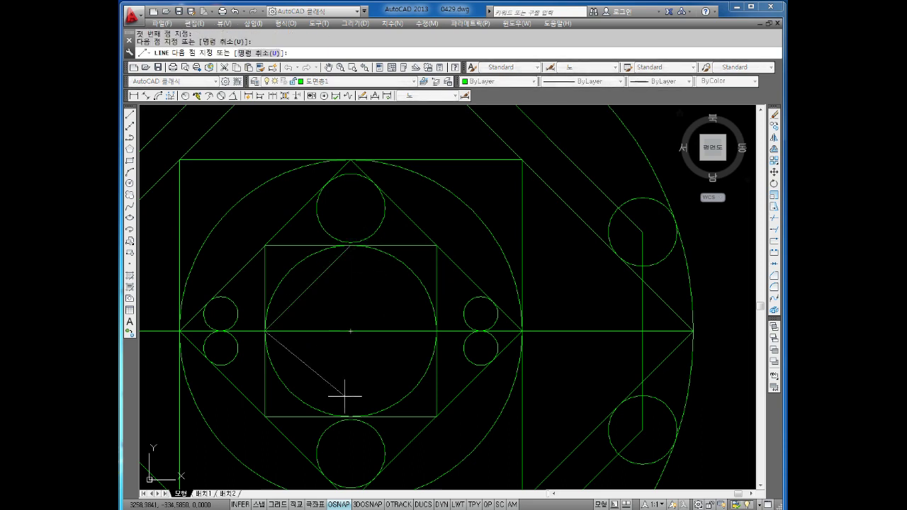
{"action": "left_click", "coordinate": [350, 416]}
{"action": "left_click", "coordinate": [435, 331]}
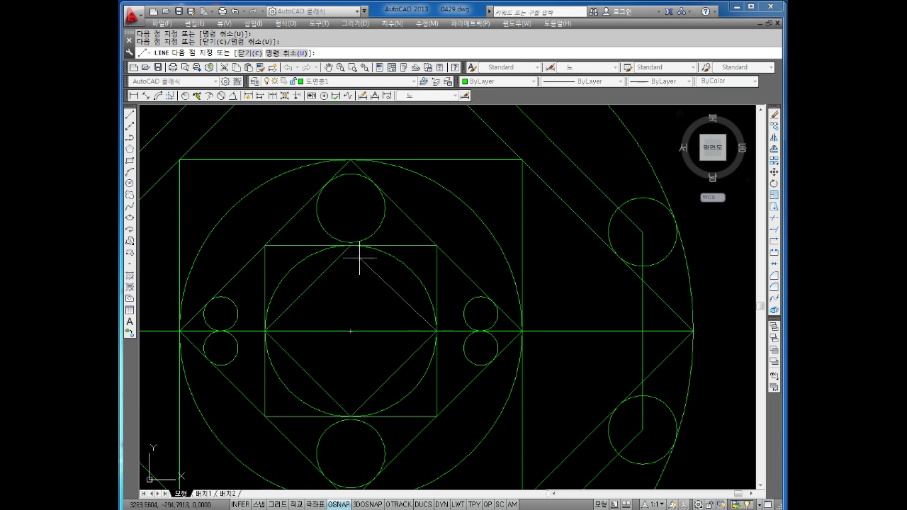
{"action": "left_click", "coordinate": [359, 258]}
{"action": "key", "text": "Escape"}
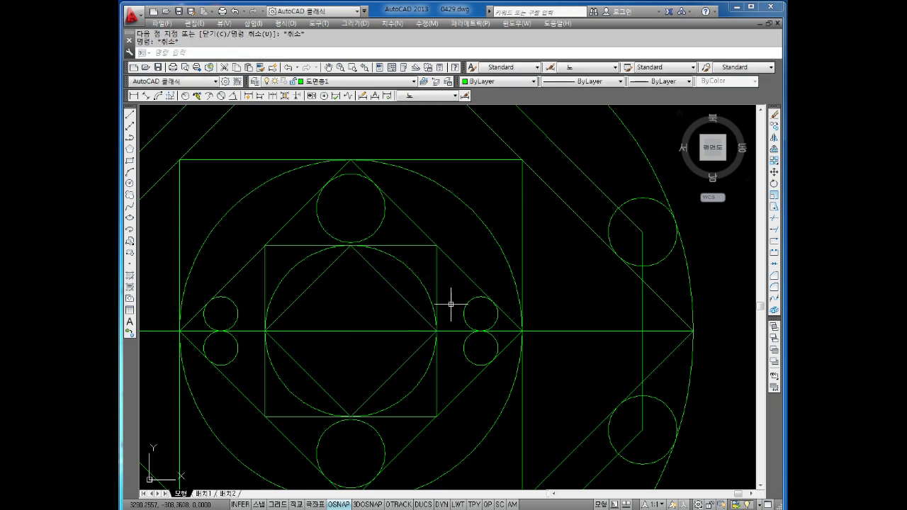
- Draw a smaller square inside the new diamond, corners on its edges
{"action": "key", "text": "Return"}
{"action": "left_click", "coordinate": [392, 288]}
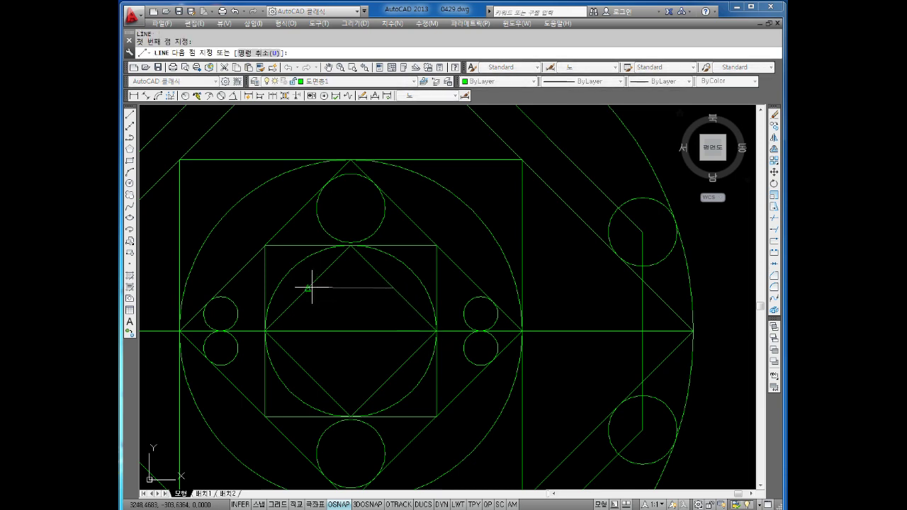
{"action": "left_click", "coordinate": [307, 288]}
{"action": "left_click", "coordinate": [308, 373]}
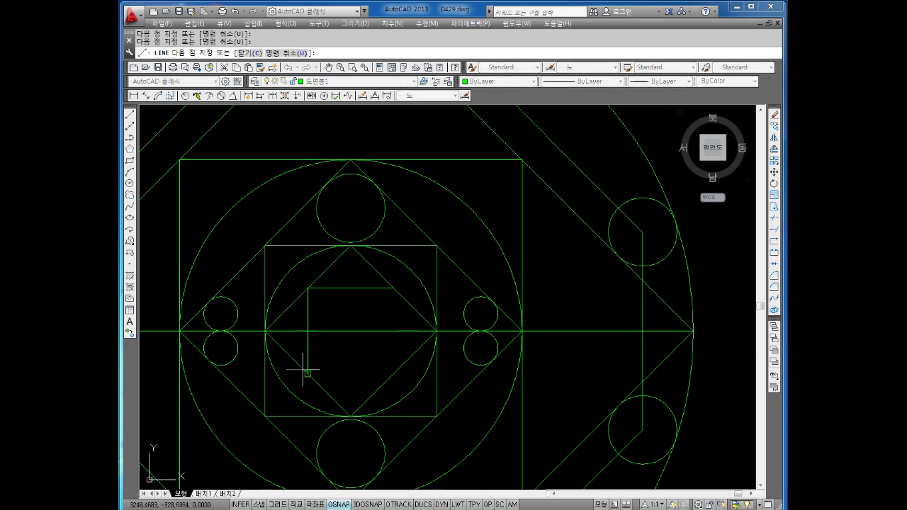
{"action": "left_click", "coordinate": [394, 374]}
{"action": "left_click", "coordinate": [393, 288]}
{"action": "key", "text": "Escape"}
{"action": "key", "text": "Escape"}
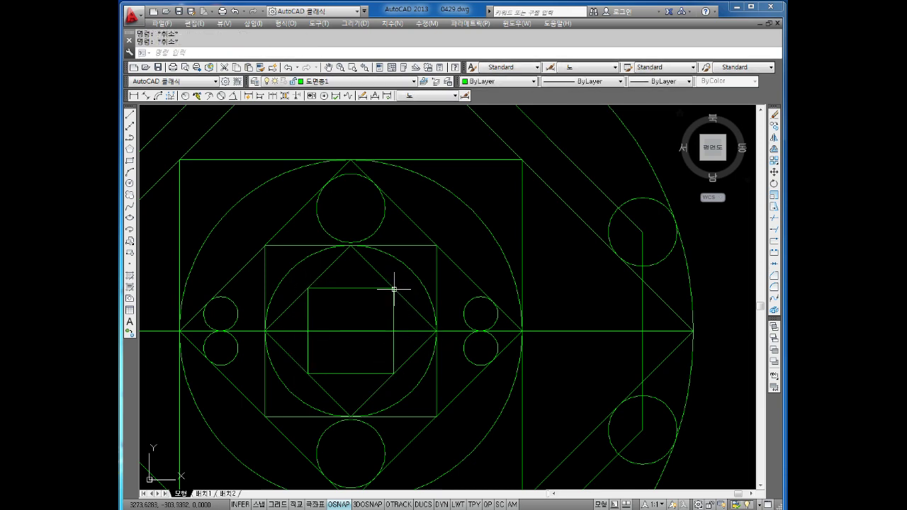
{"action": "type", "text": "c"}
- Inscribe the smallest circle in the inner square
{"action": "key", "text": "Return"}
{"action": "left_click", "coordinate": [351, 331]}
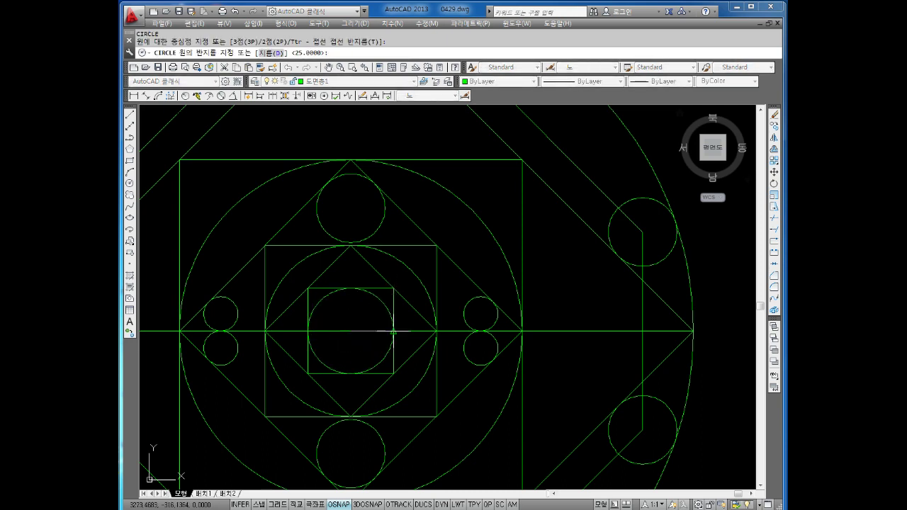
{"action": "left_click", "coordinate": [394, 331]}
{"action": "key", "text": "Escape"}
{"action": "key", "text": "Escape"}
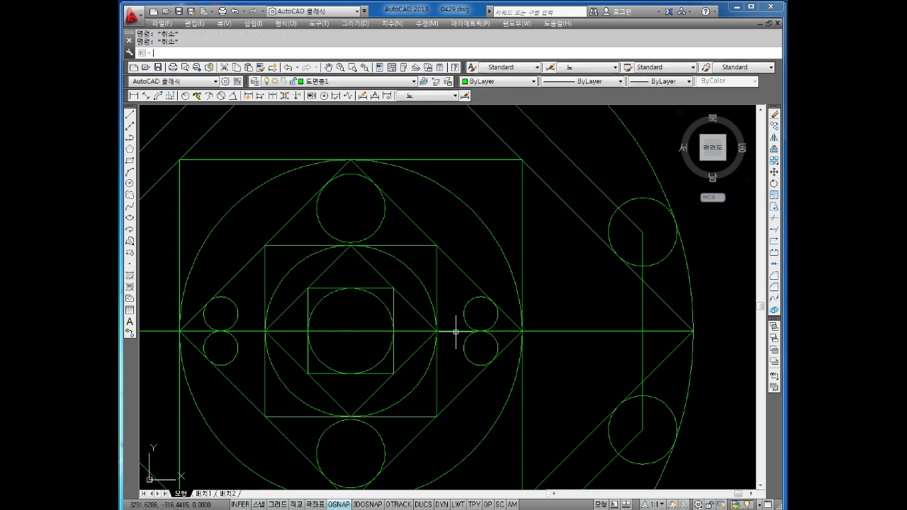
{"action": "mouse_move", "coordinate": [468, 339]}
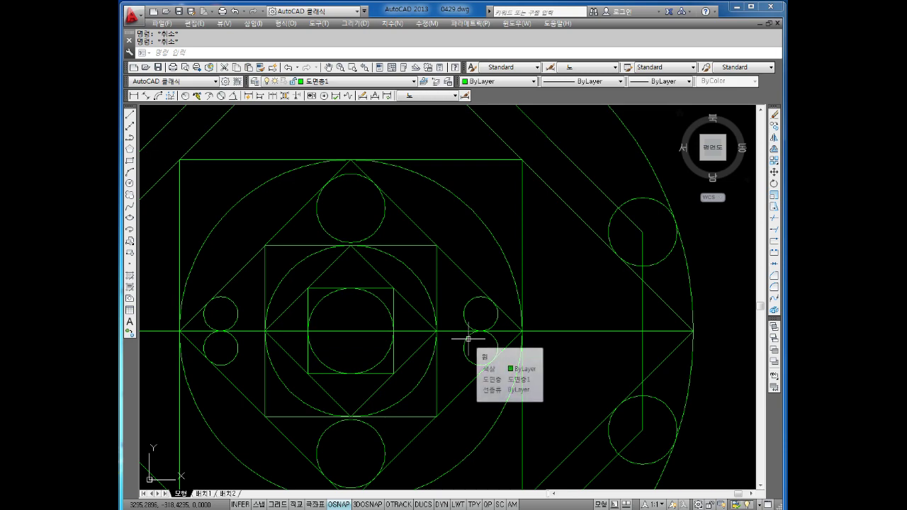
- Dimension a small ring circle with a diameter dimension edited to read 8-⌀20
{"action": "scroll", "coordinate": [469, 334], "scroll_direction": "down", "scroll_amount": 3}
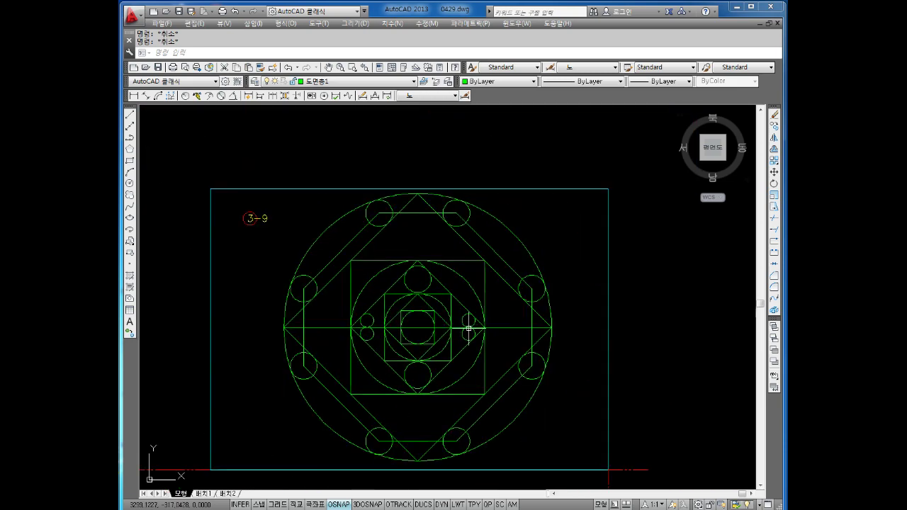
{"action": "middle_click_drag", "start_coordinate": [457, 365], "coordinate": [435, 405]}
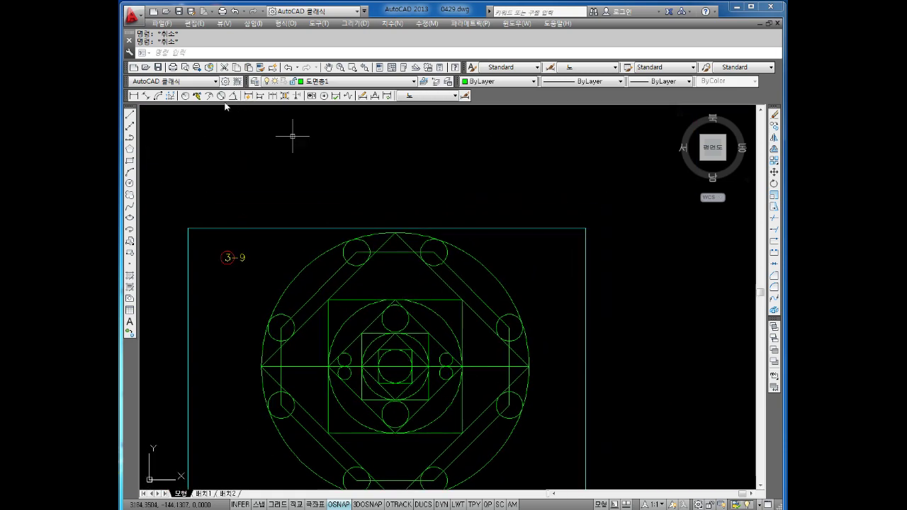
{"action": "left_click", "coordinate": [197, 96]}
{"action": "middle_click_drag", "start_coordinate": [428, 219], "coordinate": [405, 203]}
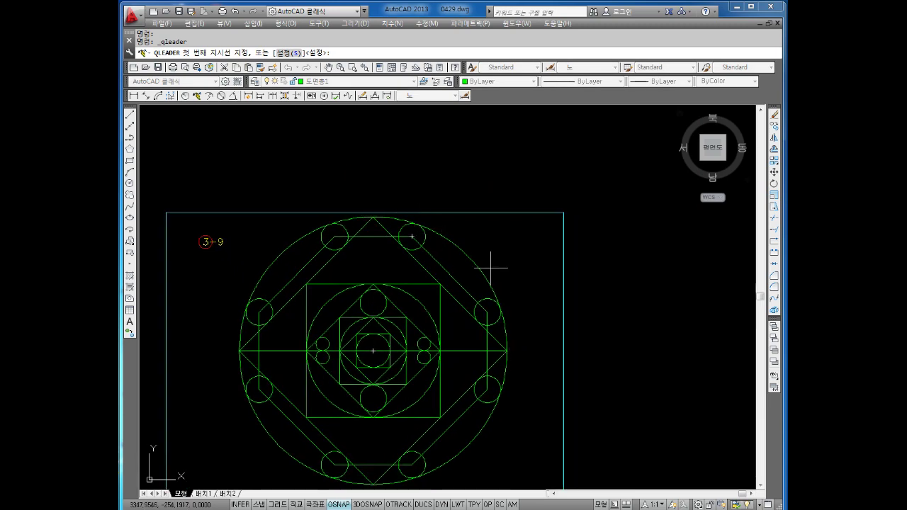
{"action": "left_click", "coordinate": [212, 96]}
{"action": "scroll", "coordinate": [403, 230], "scroll_direction": "up", "scroll_amount": 4}
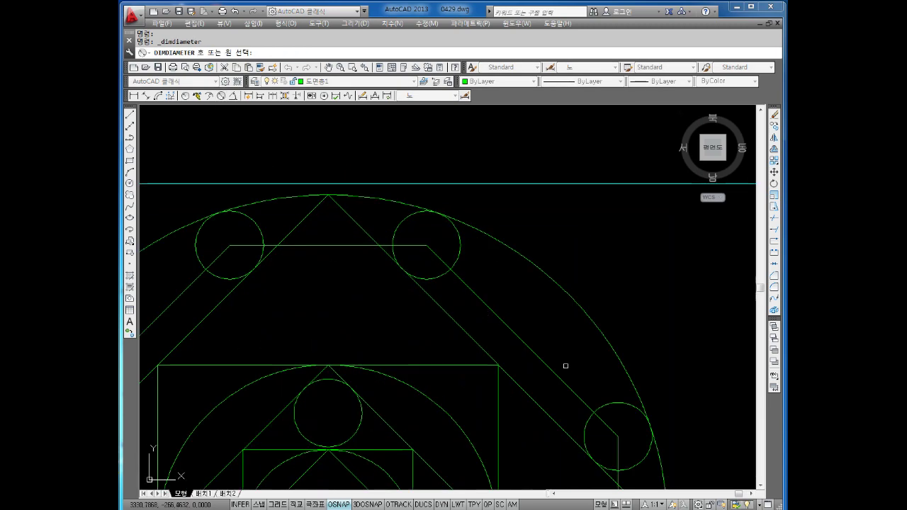
{"action": "left_click", "coordinate": [633, 410]}
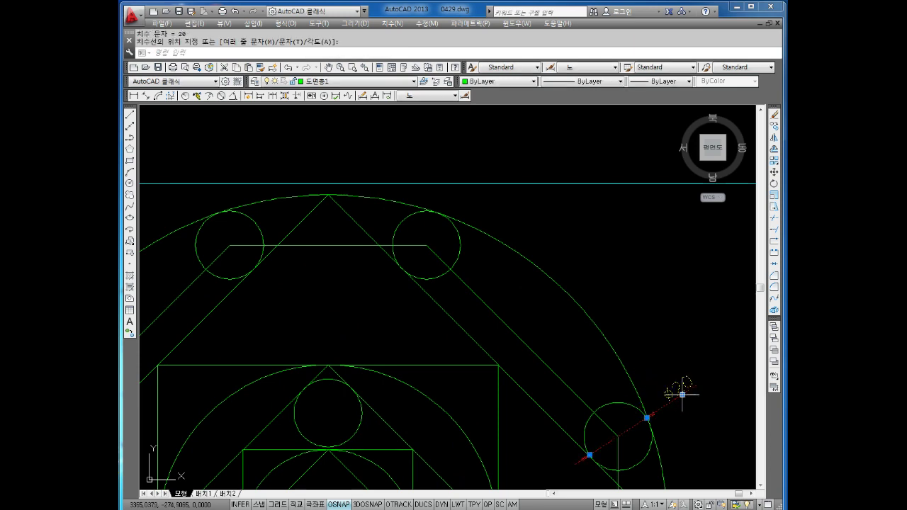
{"action": "double_click", "coordinate": [682, 395]}
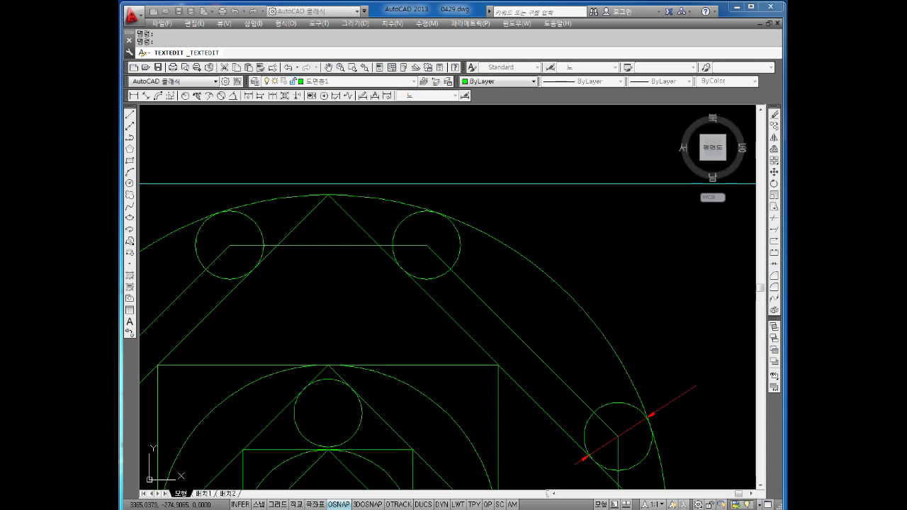
{"action": "key", "text": "Escape"}
- Add a ⌀200 diameter dimension to the large outer circle at upper left
{"action": "scroll", "coordinate": [602, 295], "scroll_direction": "down", "scroll_amount": 4}
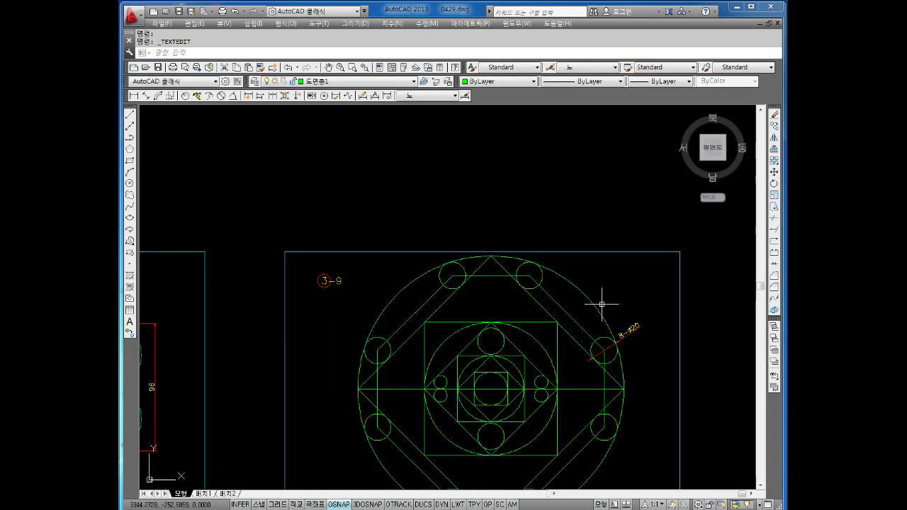
{"action": "middle_click_drag", "start_coordinate": [515, 334], "coordinate": [441, 185]}
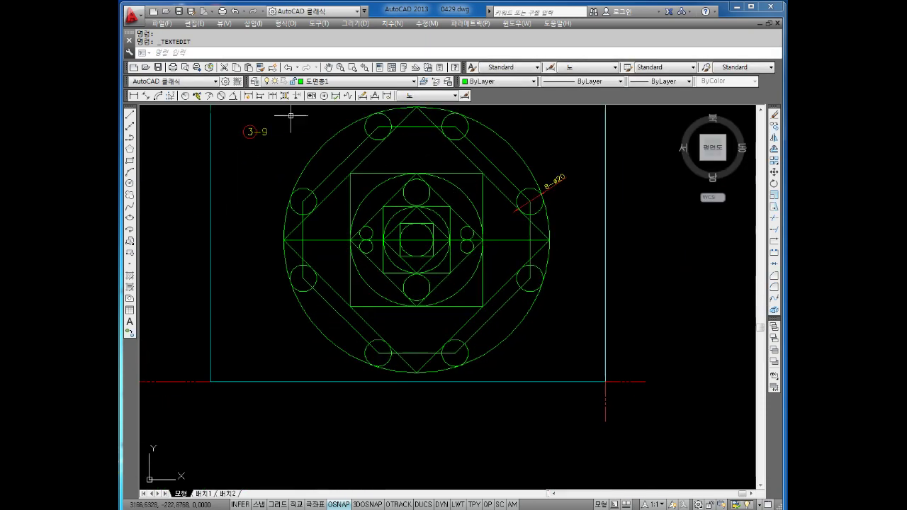
{"action": "left_click", "coordinate": [221, 95]}
{"action": "left_click", "coordinate": [302, 169]}
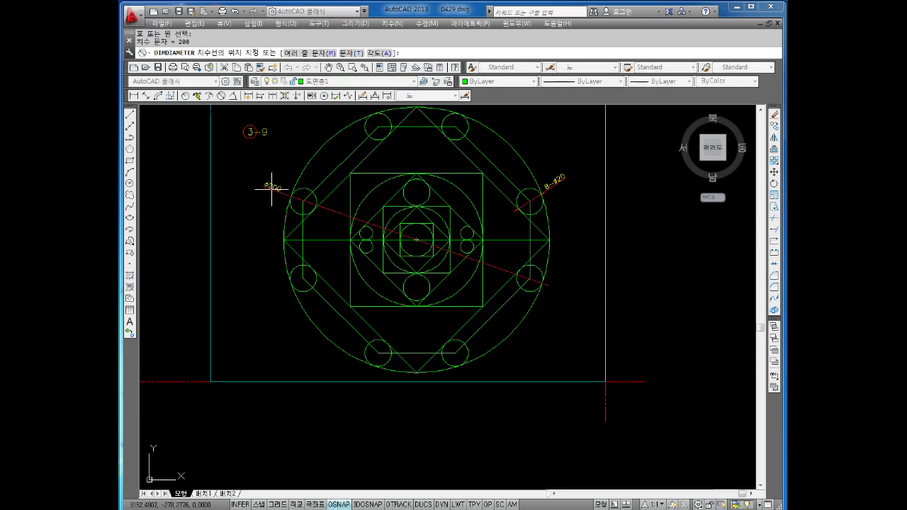
{"action": "left_click", "coordinate": [263, 174]}
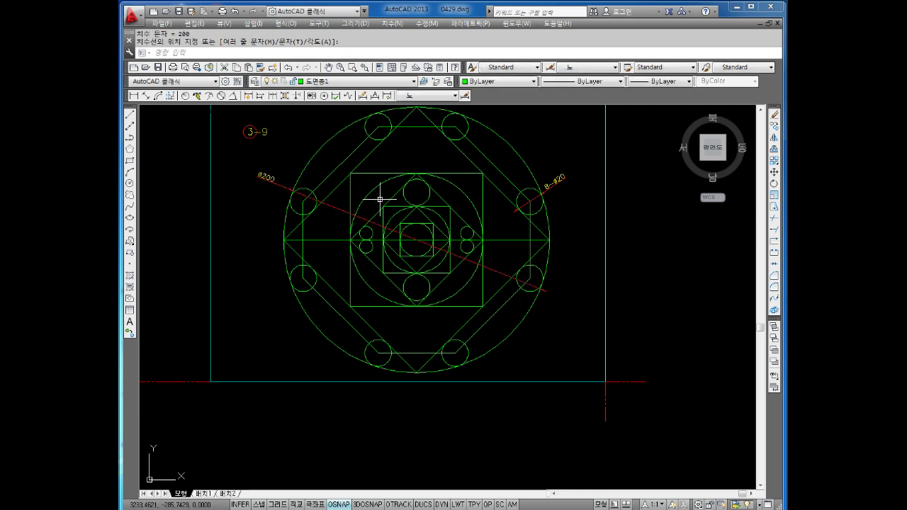
{"action": "middle_click_drag", "start_coordinate": [401, 141], "coordinate": [356, 199]}
- Add a diameter dimension to a small side circle and prefix its text to read 4-⌀10
{"action": "key", "text": "Return"}
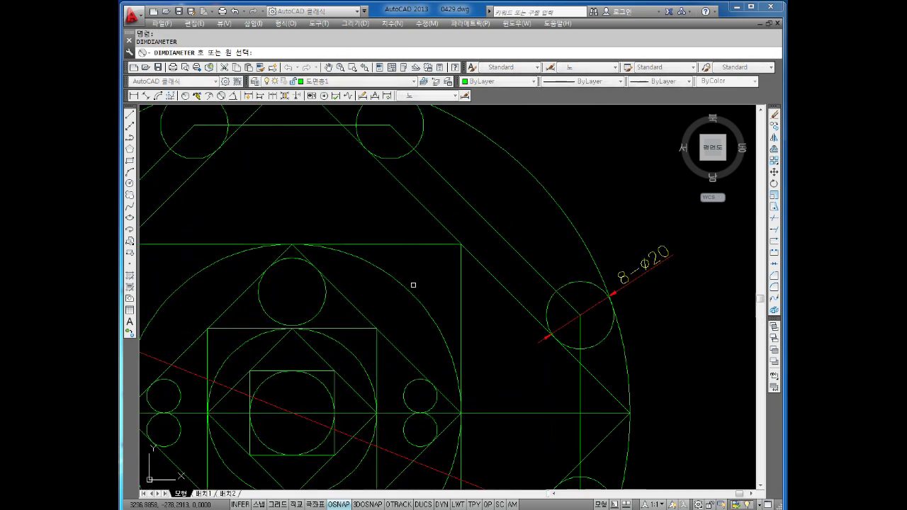
{"action": "scroll", "coordinate": [396, 243], "scroll_direction": "up", "scroll_amount": 4}
{"action": "left_click", "coordinate": [406, 387]}
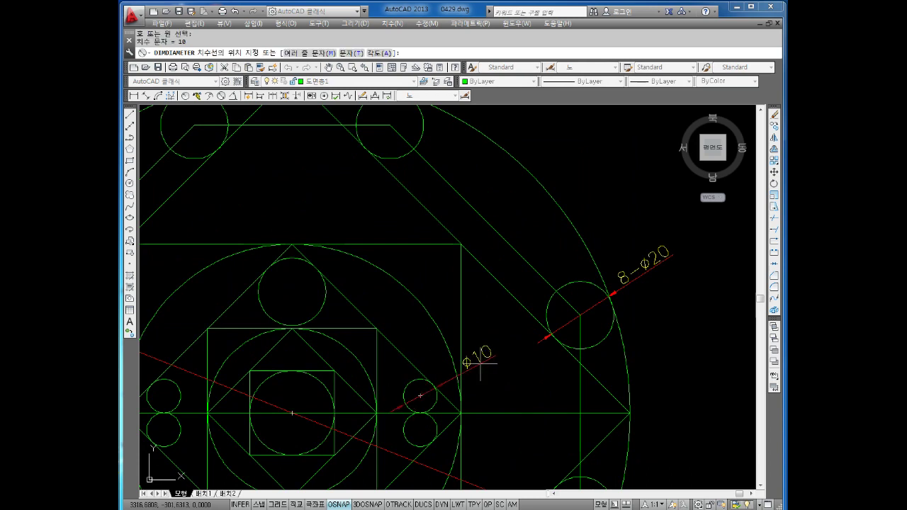
{"action": "left_click", "coordinate": [488, 360]}
{"action": "double_click", "coordinate": [489, 356]}
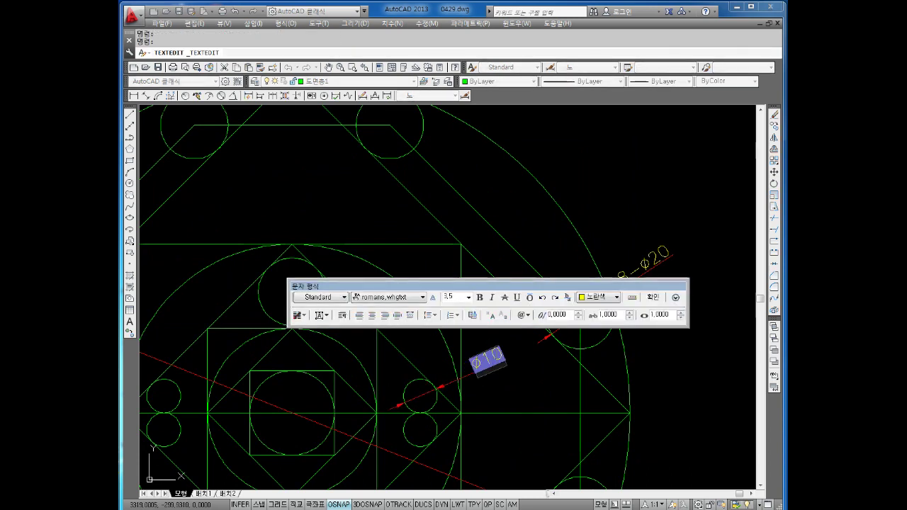
{"action": "type", "text": "4-"}
{"action": "left_click", "coordinate": [543, 368]}
{"action": "key", "text": "Escape"}
{"action": "scroll", "coordinate": [583, 383], "scroll_direction": "down", "scroll_amount": 3}
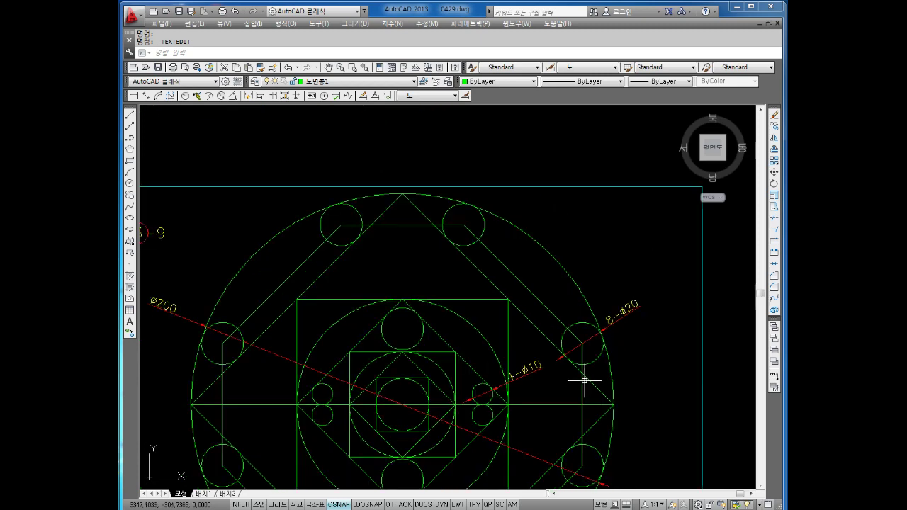
{"action": "middle_click_drag", "start_coordinate": [584, 378], "coordinate": [555, 382]}
{"action": "left_click", "coordinate": [494, 377]}
{"action": "left_click", "coordinate": [495, 378]}
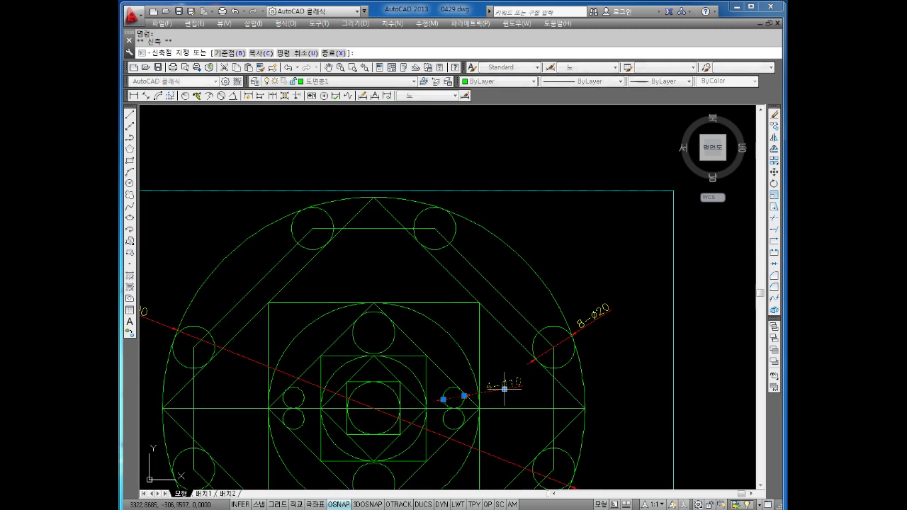
{"action": "key", "text": "Escape"}
- Dimension the small top circle above it and edit the text to 2-⌀20
{"action": "middle_click_drag", "start_coordinate": [415, 283], "coordinate": [461, 255]}
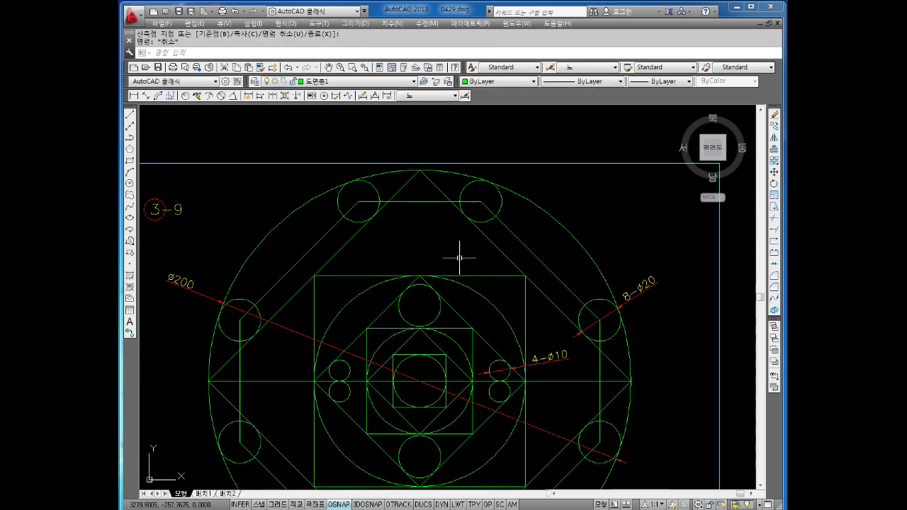
{"action": "key", "text": "Return"}
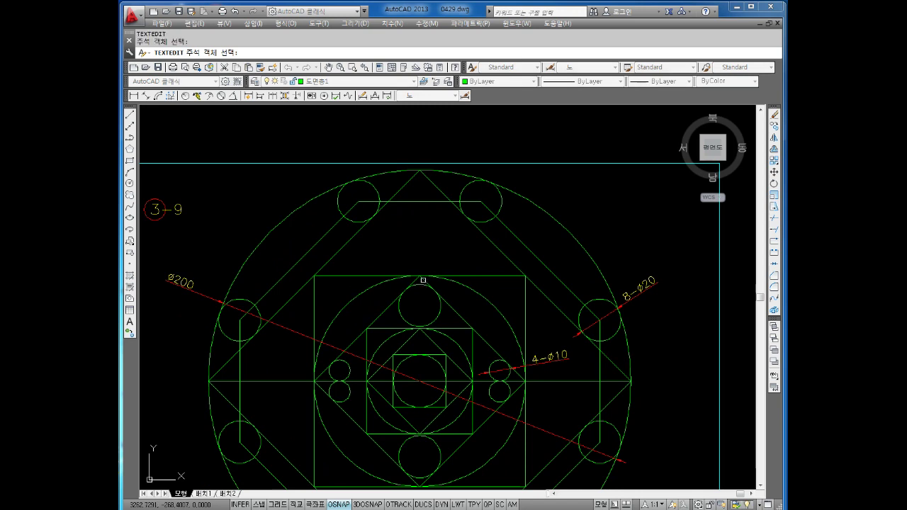
{"action": "left_click", "coordinate": [209, 95]}
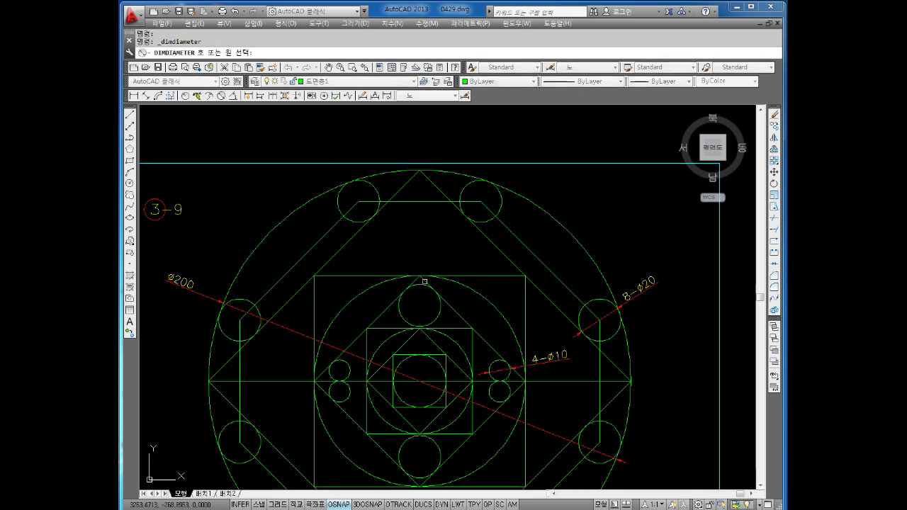
{"action": "left_click", "coordinate": [425, 284]}
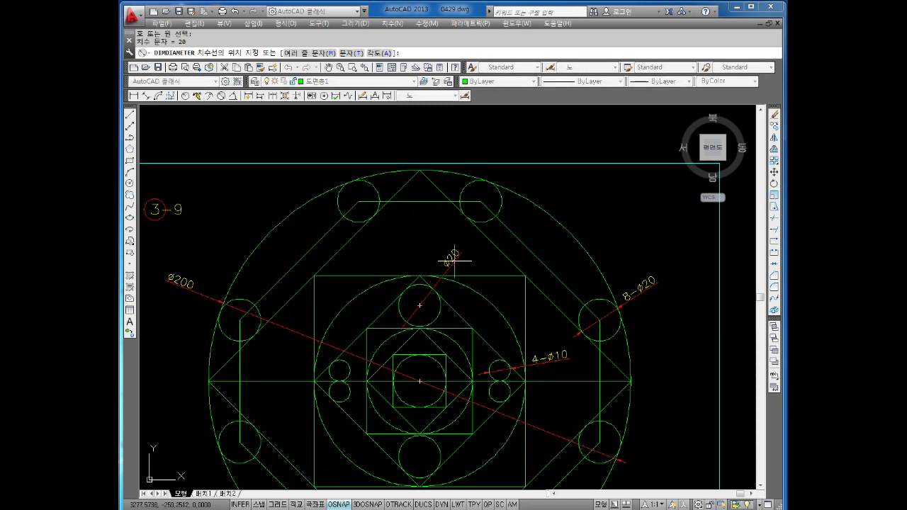
{"action": "left_click", "coordinate": [454, 261]}
{"action": "double_click", "coordinate": [455, 261]}
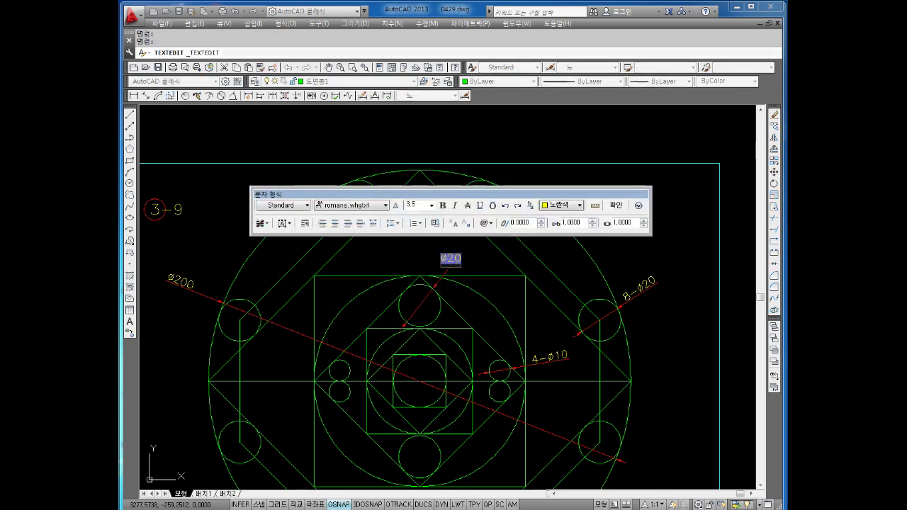
{"action": "type", "text": "2-"}
{"action": "left_click", "coordinate": [553, 319]}
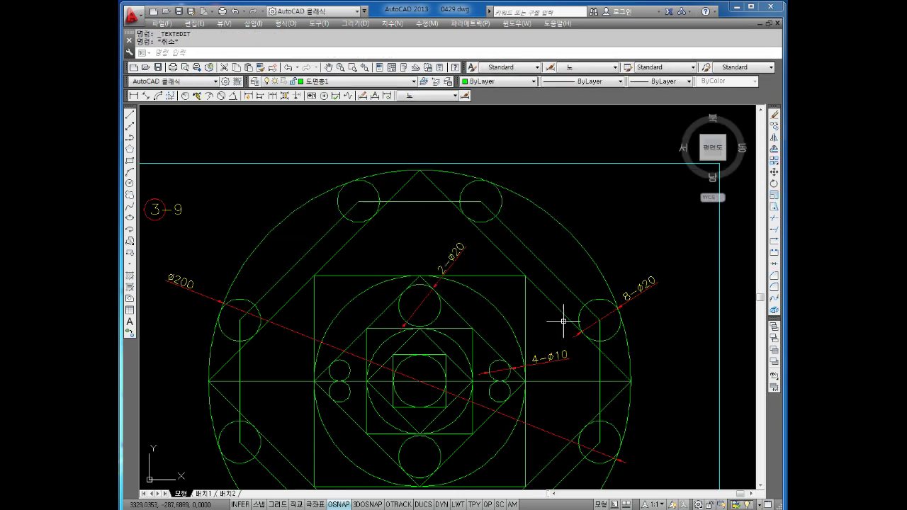
{"action": "key", "text": "Escape"}
{"action": "scroll", "coordinate": [556, 320], "scroll_direction": "down", "scroll_amount": 5}
- Save the drawing with QSAVE (Ctrl+S)
{"action": "key", "text": "ctrl+s"}
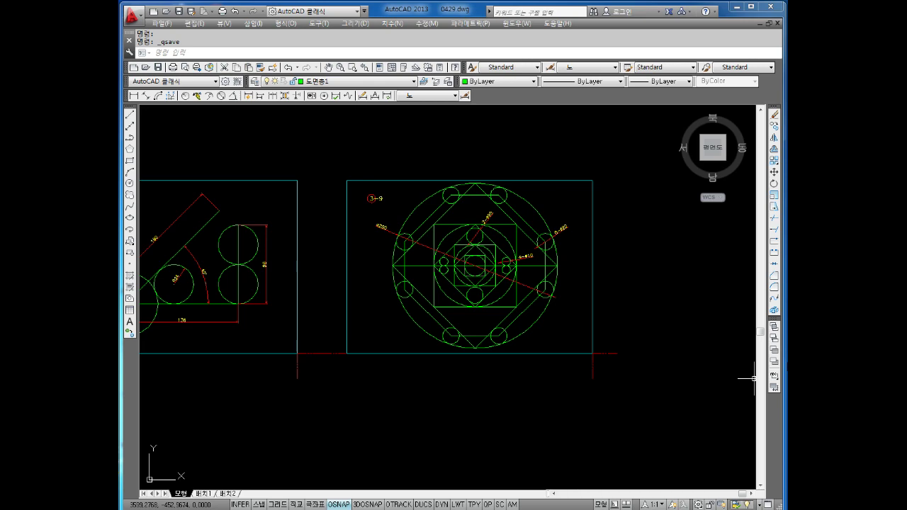
- Copy the title text CAD기초 연습도면 to the left of sheet 1
{"action": "scroll", "coordinate": [425, 319], "scroll_direction": "down", "scroll_amount": 5}
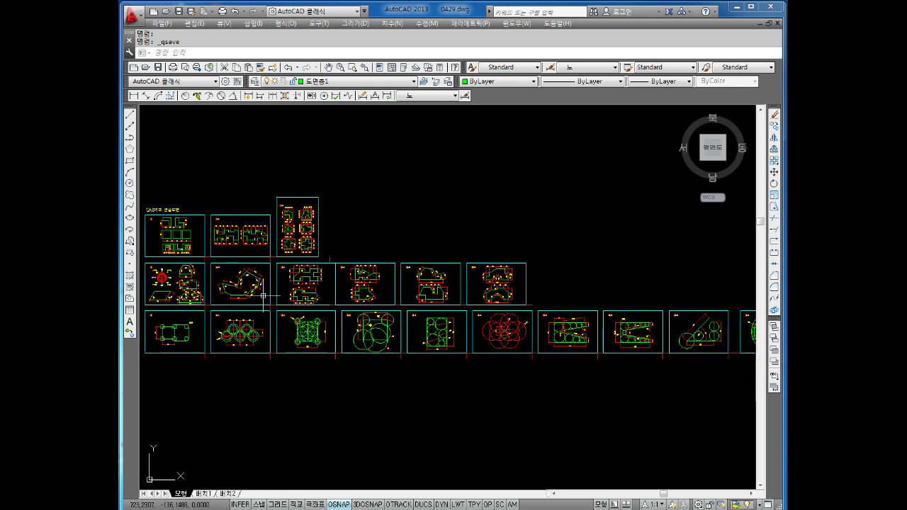
{"action": "scroll", "coordinate": [265, 260], "scroll_direction": "down", "scroll_amount": 3}
{"action": "key", "text": "Escape"}
{"action": "scroll", "coordinate": [265, 260], "scroll_direction": "up", "scroll_amount": 6}
{"action": "scroll", "coordinate": [294, 259], "scroll_direction": "up", "scroll_amount": 3}
{"action": "scroll", "coordinate": [366, 264], "scroll_direction": "down", "scroll_amount": 2}
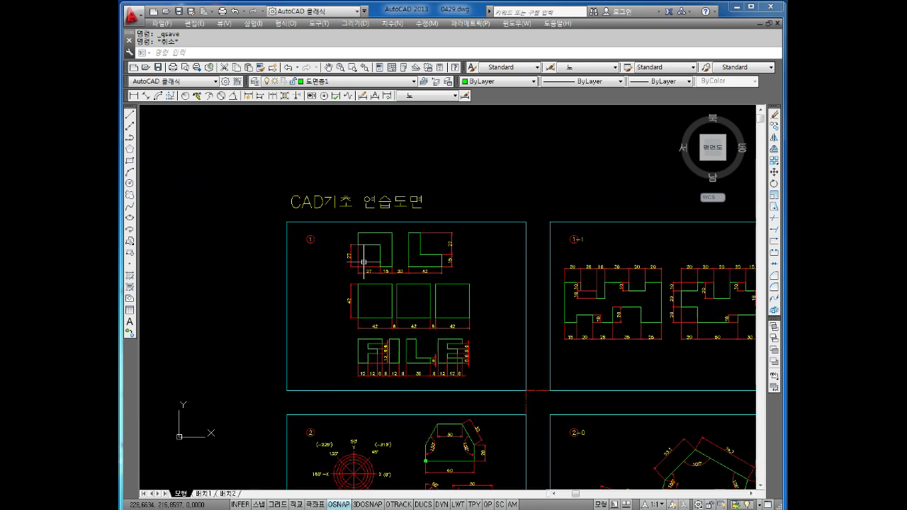
{"action": "key", "text": "Escape"}
{"action": "type", "text": "c"}
{"action": "key", "text": "Return"}
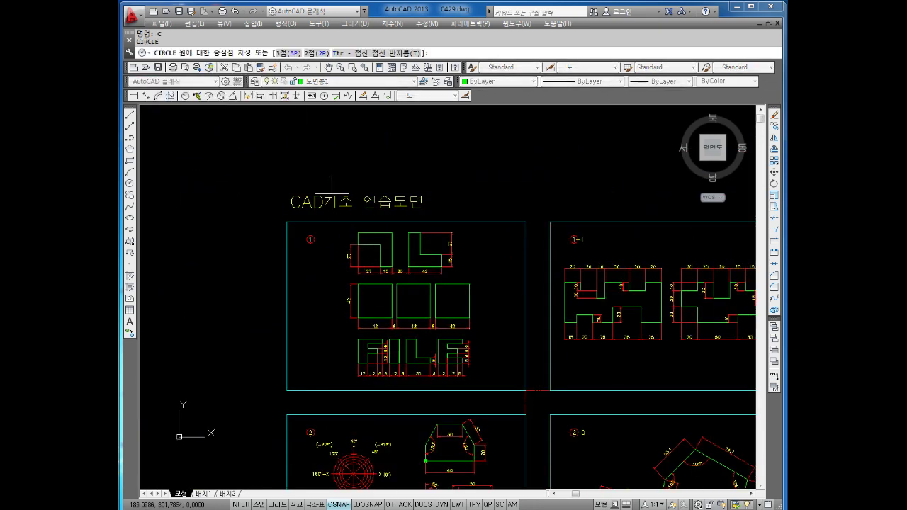
{"action": "key", "text": "Escape"}
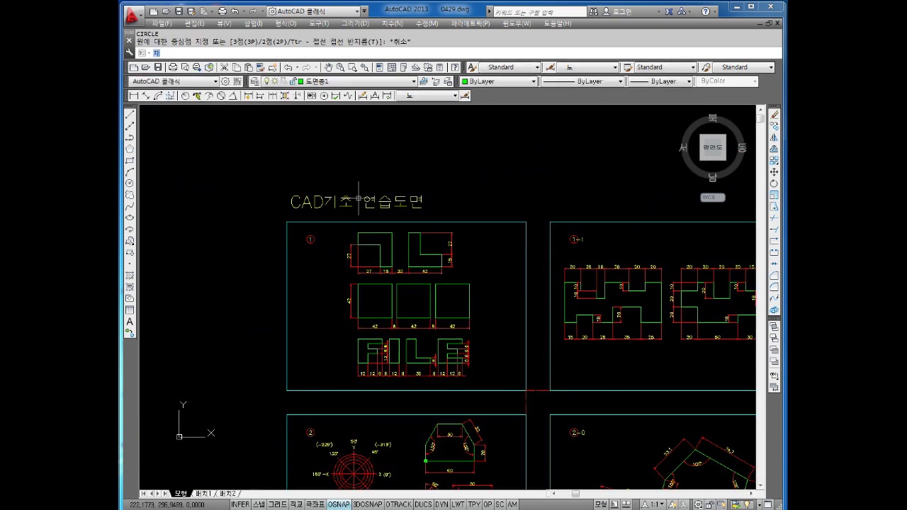
{"action": "type", "text": "co"}
{"action": "key", "text": "Return"}
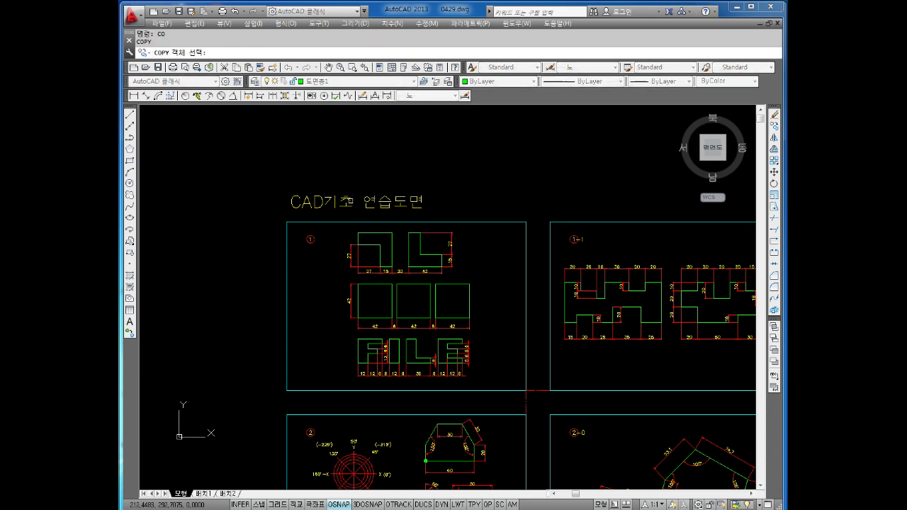
{"action": "left_click", "coordinate": [346, 202]}
{"action": "key", "text": "Return"}
{"action": "left_click", "coordinate": [346, 202]}
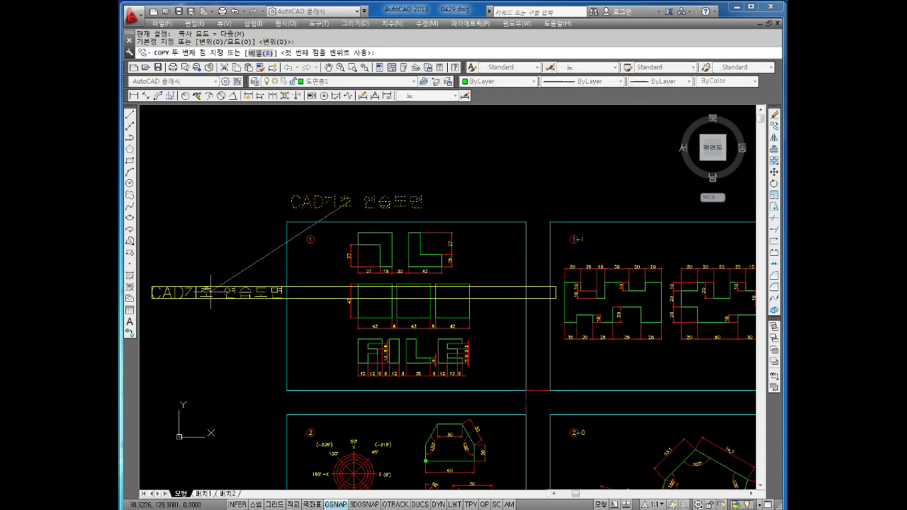
{"action": "left_click", "coordinate": [206, 309]}
{"action": "key", "text": "Escape"}
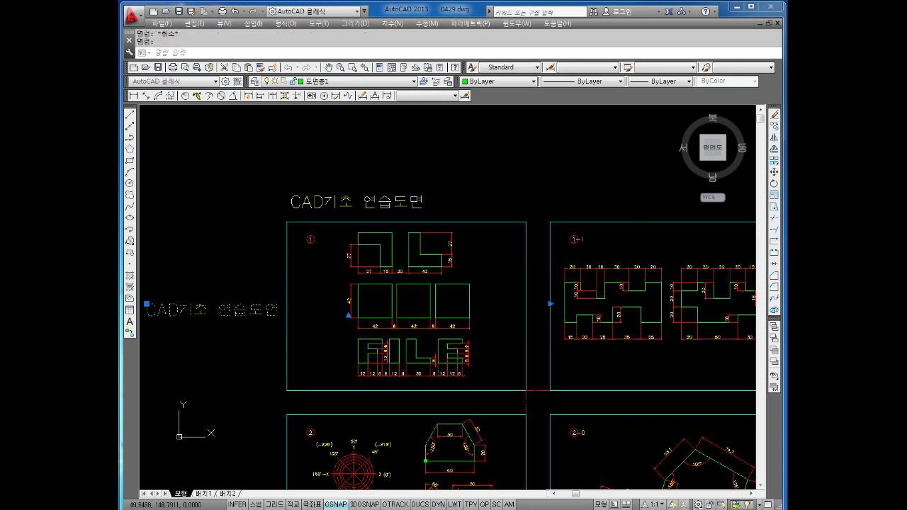
- Change the copied text to read 절대좌표,상대좌표
{"action": "double_click", "coordinate": [206, 310]}
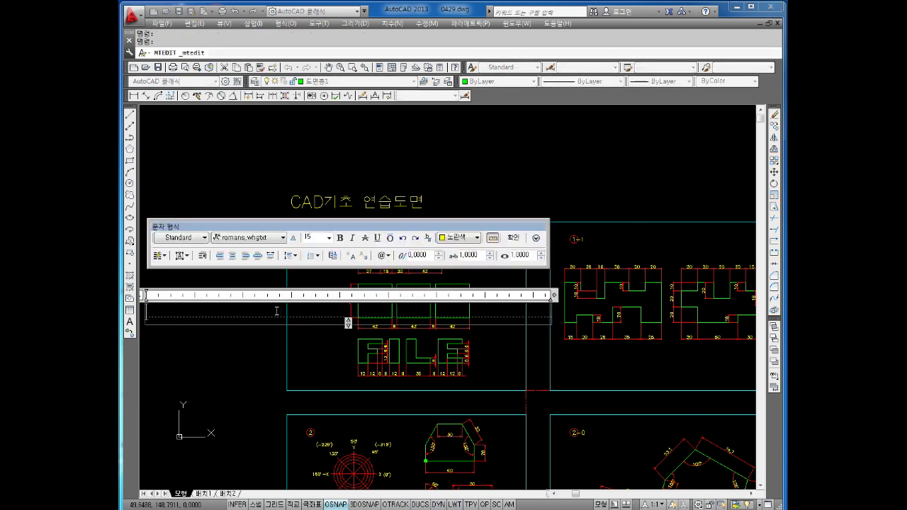
{"action": "type", "text": "절대좌표"}
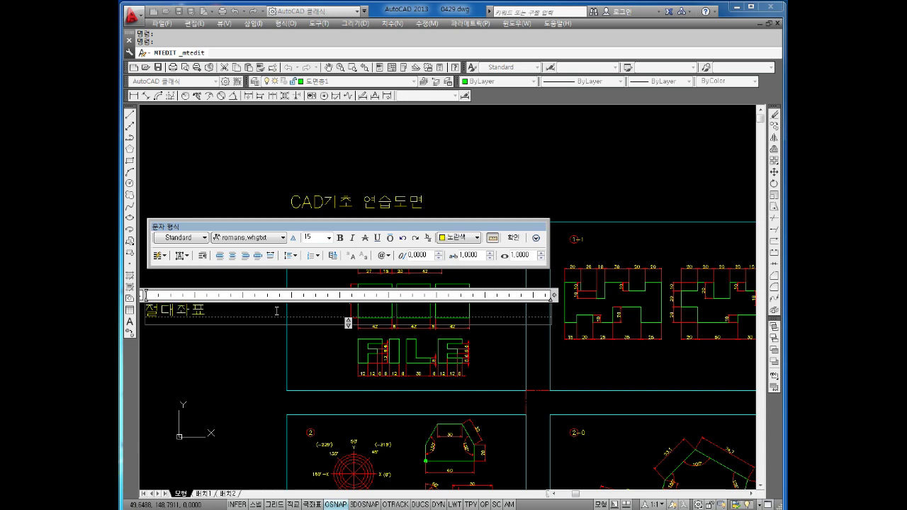
{"action": "type", "text": ",상대좌표"}
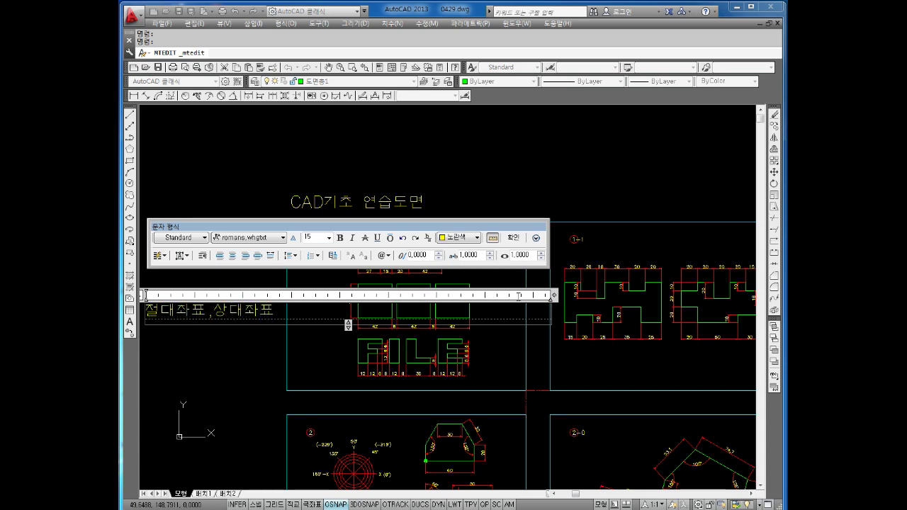
{"action": "key", "text": "Escape"}
{"action": "middle_click_drag", "start_coordinate": [303, 349], "coordinate": [390, 265]}
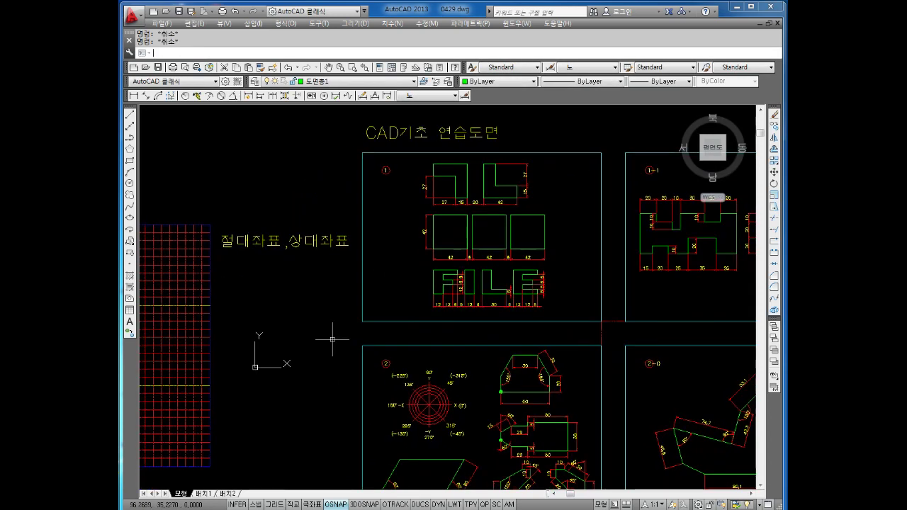
{"action": "left_click", "coordinate": [459, 52]}
{"action": "type", "text": "co"}
- Copy the label straight down with Ortho on and change it to 상대극좌표
{"action": "key", "text": "Return"}
{"action": "left_click", "coordinate": [299, 241]}
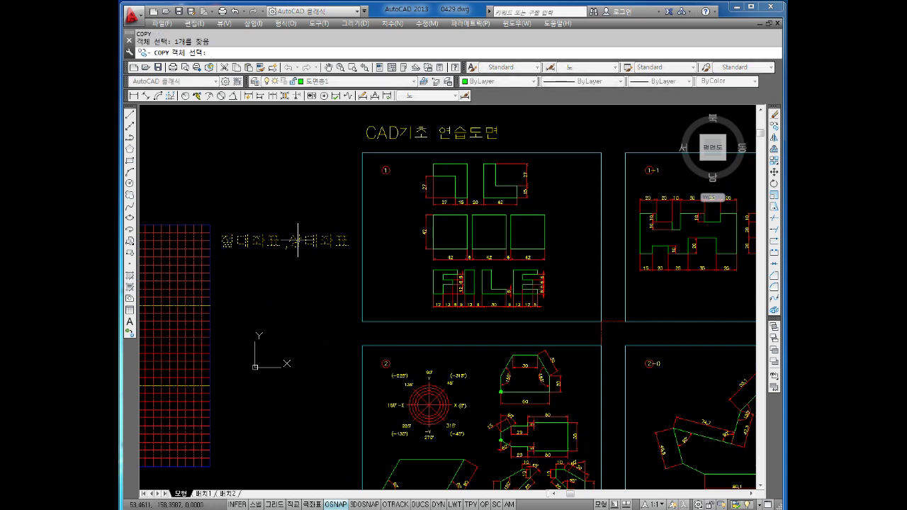
{"action": "key", "text": "Return"}
{"action": "left_click", "coordinate": [295, 245]}
{"action": "key", "text": "F8"}
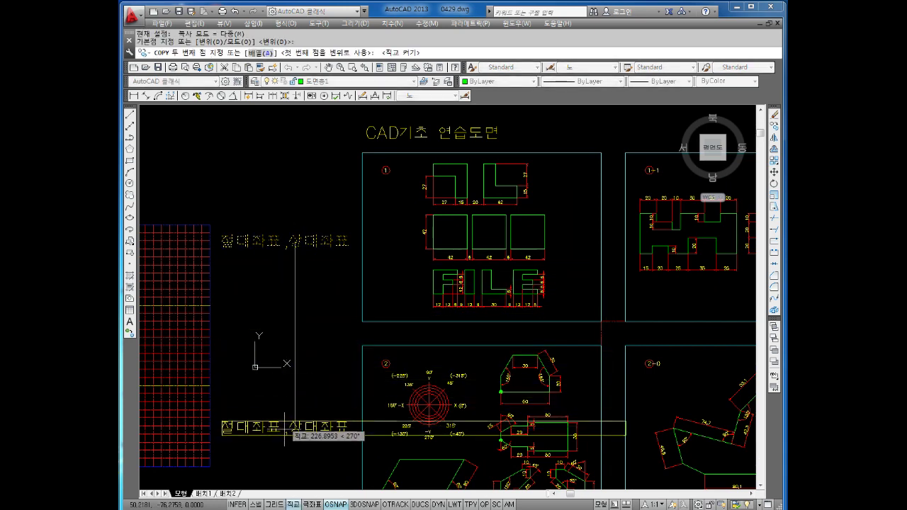
{"action": "left_click", "coordinate": [283, 439]}
{"action": "key", "text": "Return"}
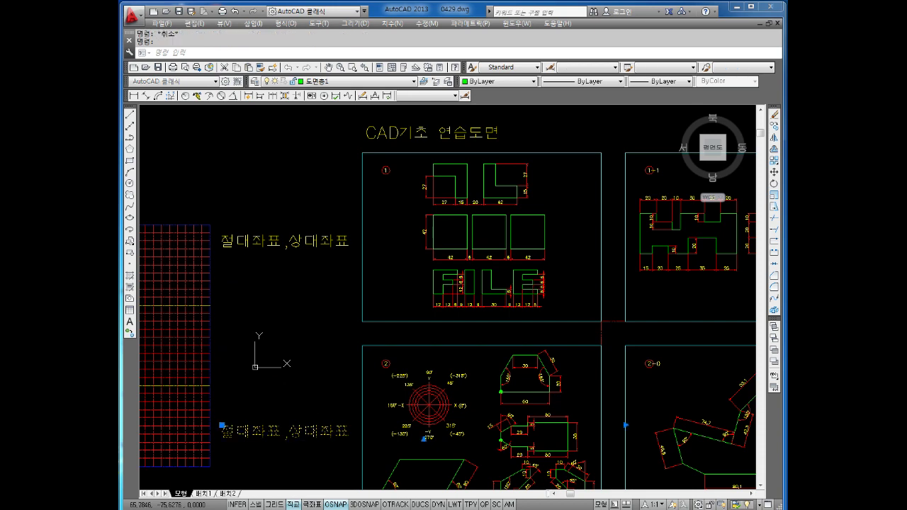
{"action": "double_click", "coordinate": [283, 433]}
{"action": "key", "text": "BackSpace"}
{"action": "key", "text": "BackSpace"}
{"action": "key", "text": "BackSpace"}
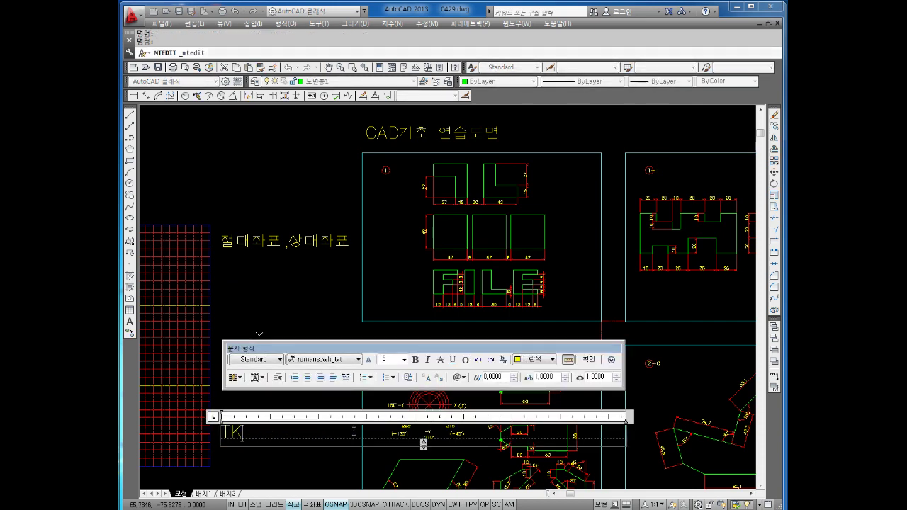
{"action": "type", "text": "상대극"}
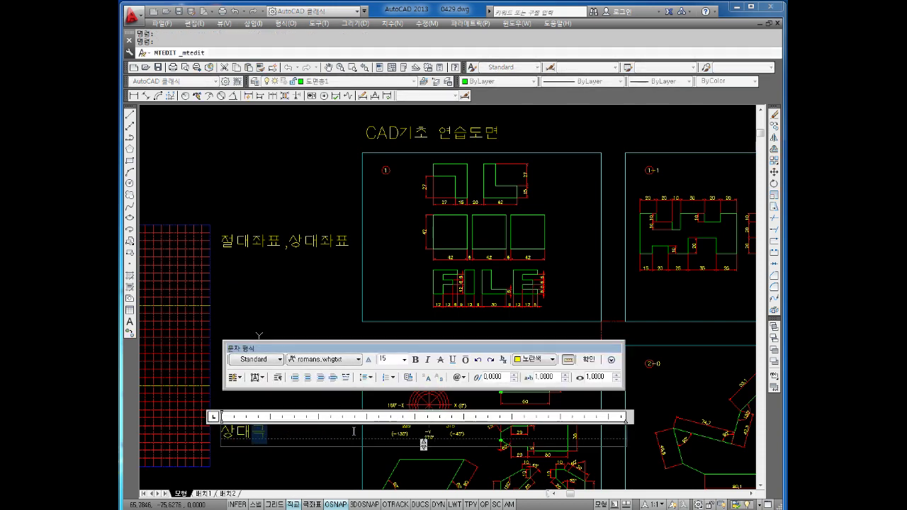
{"action": "type", "text": "좌표"}
{"action": "left_click", "coordinate": [589, 359]}
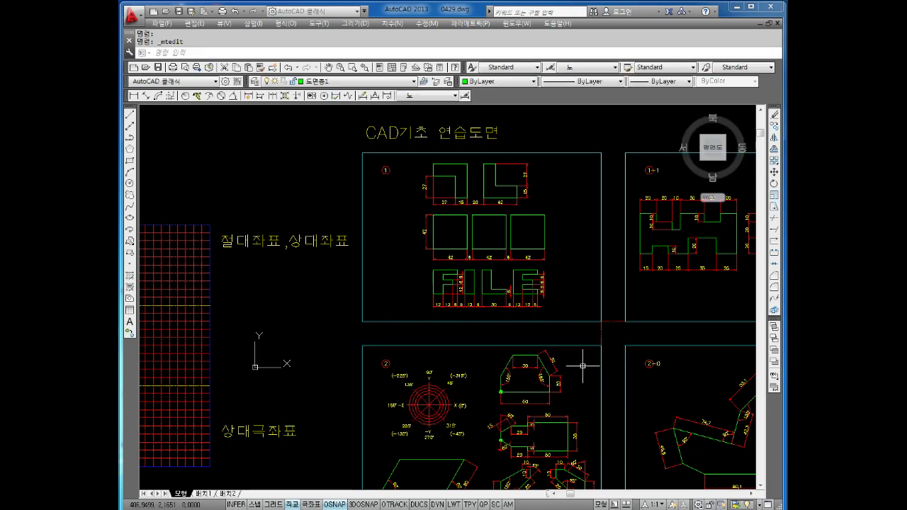
- Copy the 상대극좌표 label further down and change it to 원그리기
{"action": "scroll", "coordinate": [491, 368], "scroll_direction": "down", "scroll_amount": 2}
{"action": "scroll", "coordinate": [490, 368], "scroll_direction": "down", "scroll_amount": 3}
{"action": "scroll", "coordinate": [491, 367], "scroll_direction": "up", "scroll_amount": 2}
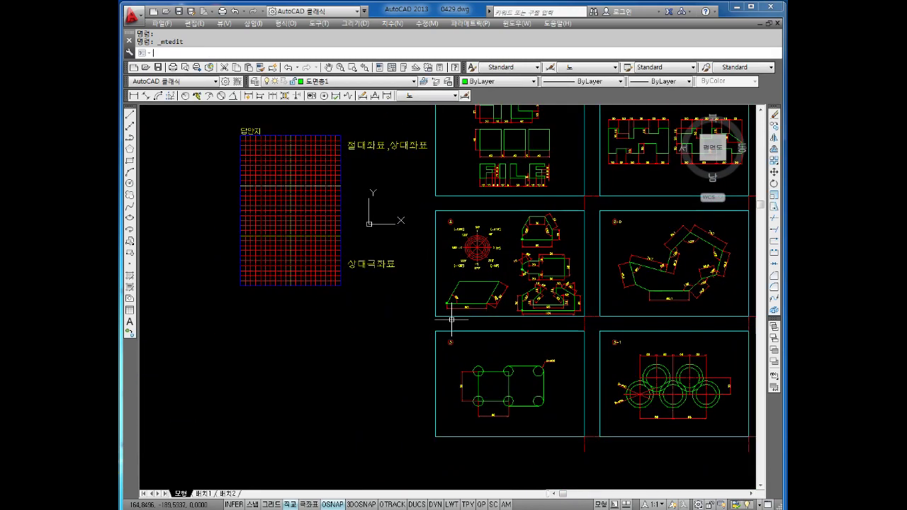
{"action": "type", "text": "c"}
{"action": "key", "text": "Return"}
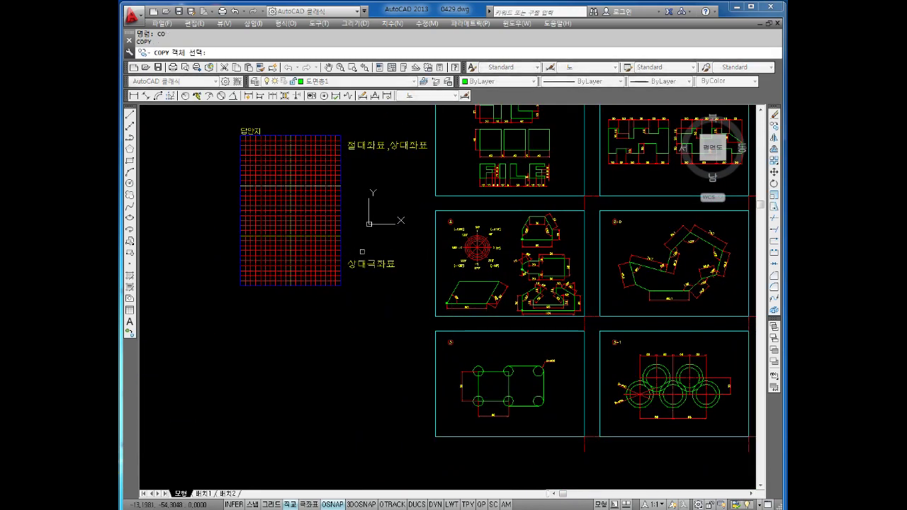
{"action": "left_click", "coordinate": [376, 264]}
{"action": "key", "text": "Return"}
{"action": "left_click", "coordinate": [378, 264]}
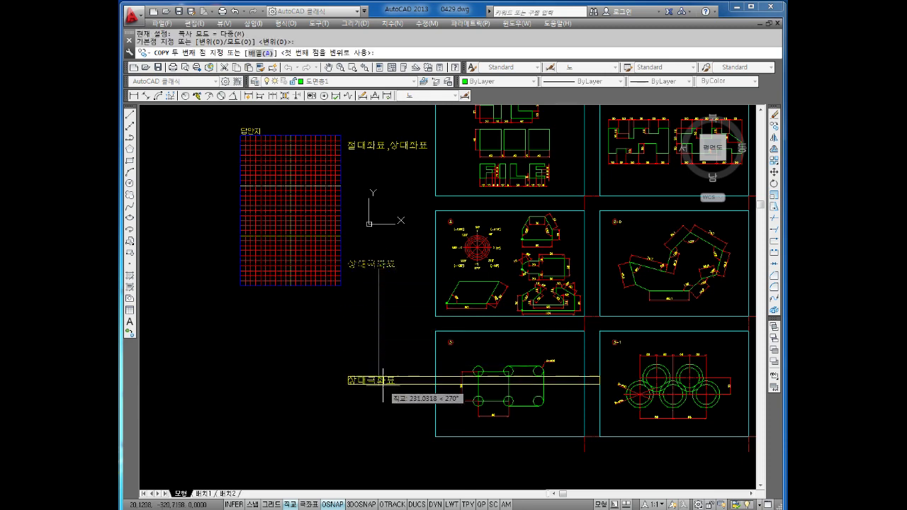
{"action": "left_click", "coordinate": [381, 385]}
{"action": "key", "text": "Escape"}
{"action": "double_click", "coordinate": [386, 386]}
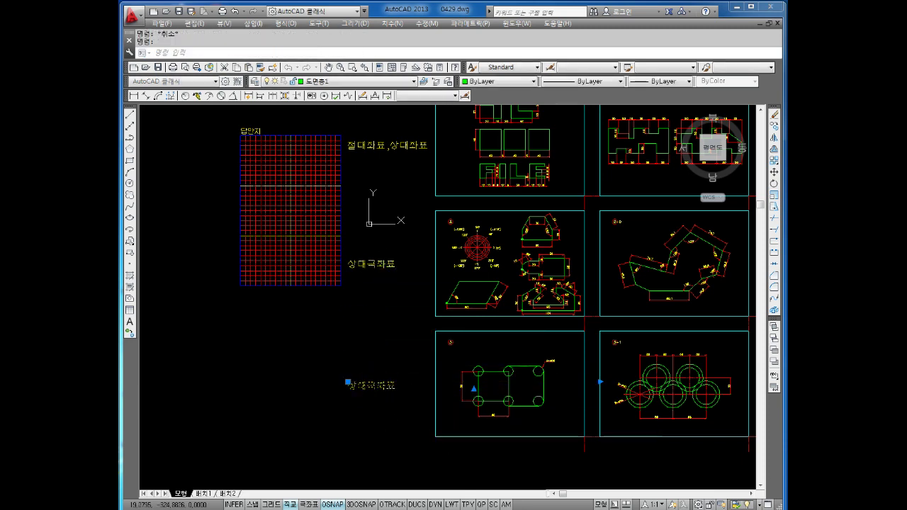
{"action": "key", "text": "BackSpace"}
{"action": "key", "text": "BackSpace"}
{"action": "key", "text": "BackSpace"}
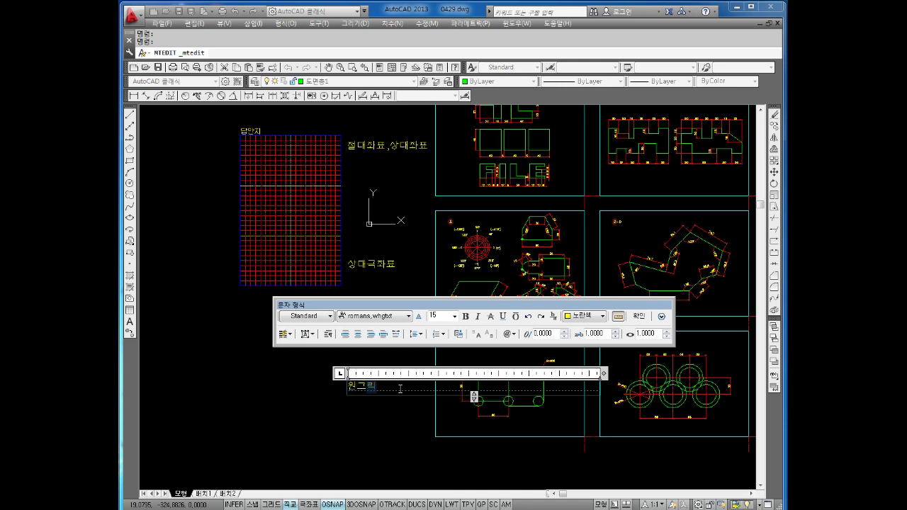
{"action": "key", "text": "Escape"}
- Pan and zoom the view in on the 원그리기 row of circle-drawing sheets
{"action": "scroll", "coordinate": [393, 425], "scroll_direction": "down", "scroll_amount": 5}
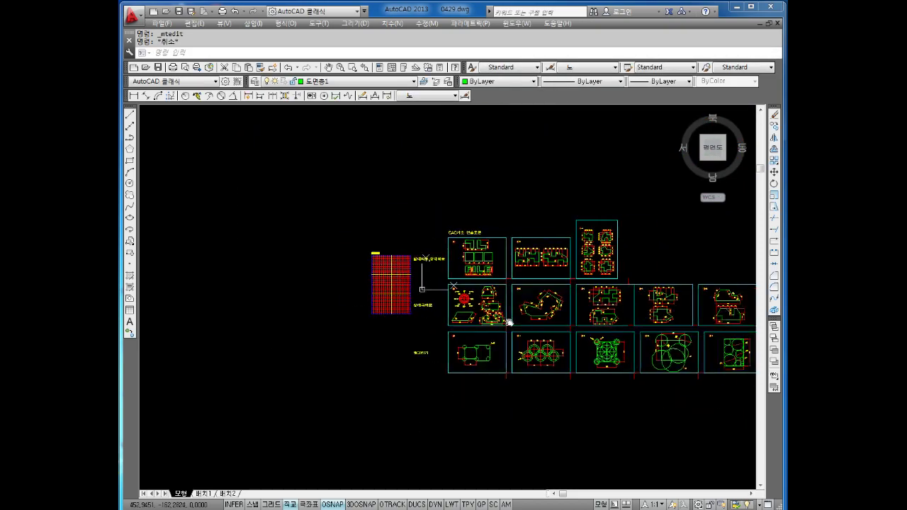
{"action": "middle_click_drag", "start_coordinate": [528, 348], "coordinate": [387, 349]}
{"action": "scroll", "coordinate": [385, 349], "scroll_direction": "up", "scroll_amount": 4}
{"action": "scroll", "coordinate": [385, 298], "scroll_direction": "up", "scroll_amount": 2}
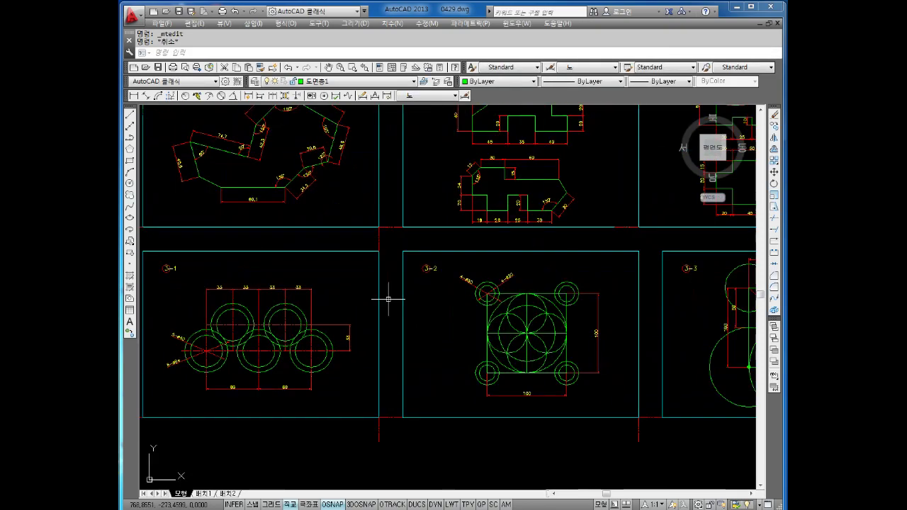
{"action": "scroll", "coordinate": [435, 300], "scroll_direction": "down", "scroll_amount": 4}
{"action": "mouse_move", "coordinate": [553, 312]}
{"action": "middle_mouse_down"}
{"action": "mouse_move", "coordinate": [320, 297]}
{"action": "mouse_move", "coordinate": [351, 285]}
{"action": "mouse_move", "coordinate": [395, 296]}
{"action": "middle_mouse_up"}
{"action": "scroll", "coordinate": [320, 298], "scroll_direction": "down", "scroll_amount": 2}
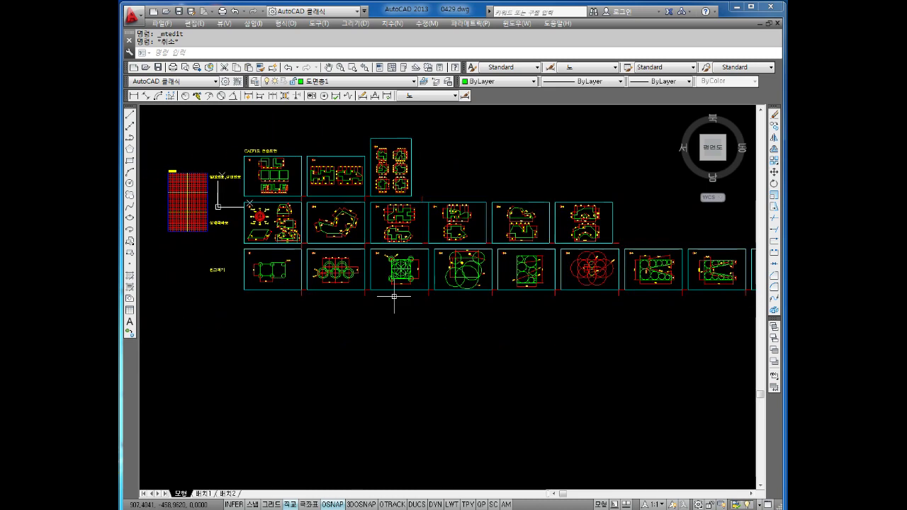
{"action": "mouse_move", "coordinate": [478, 289]}
{"action": "middle_mouse_down"}
{"action": "mouse_move", "coordinate": [205, 285]}
{"action": "mouse_move", "coordinate": [594, 277]}
{"action": "middle_mouse_up"}
{"action": "scroll", "coordinate": [385, 294], "scroll_direction": "up", "scroll_amount": 4}
{"action": "middle_click_drag", "start_coordinate": [385, 294], "coordinate": [414, 340]}
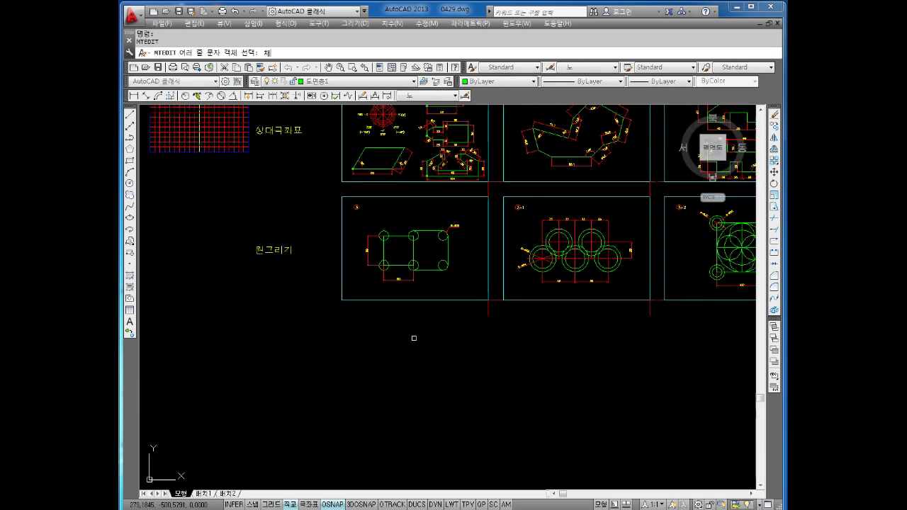
- Copy sheet 3 with its frame and figure to directly below the original
{"action": "type", "text": "채"}
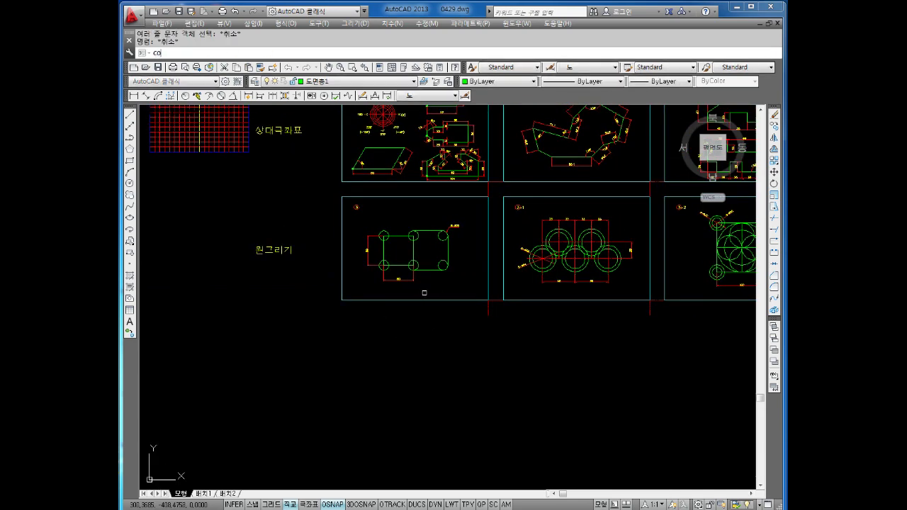
{"action": "key", "text": "Return"}
{"action": "left_click_drag", "start_coordinate": [495, 189], "coordinate": [338, 342]}
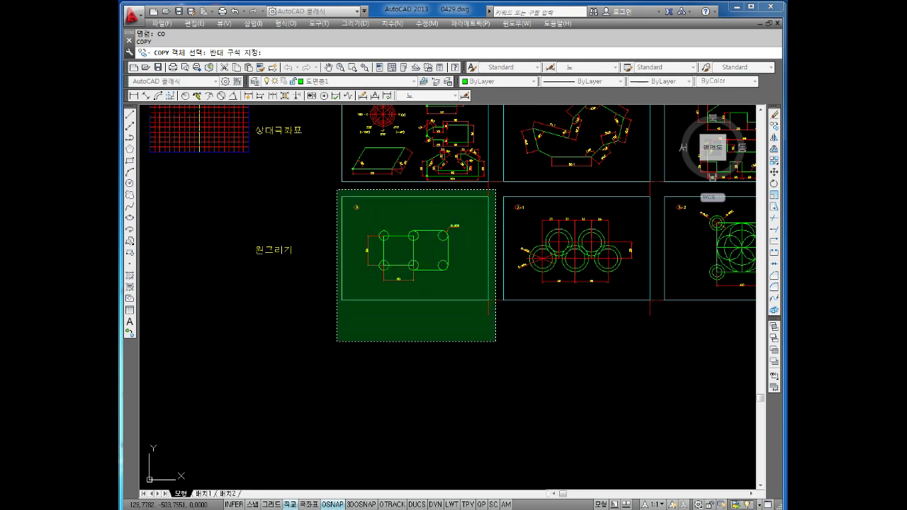
{"action": "key", "text": "Return"}
{"action": "left_click", "coordinate": [488, 181]}
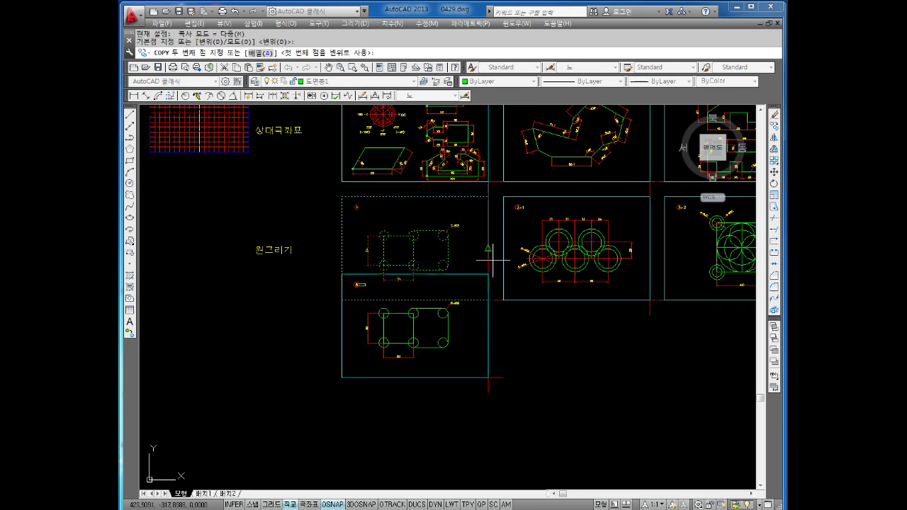
{"action": "left_click", "coordinate": [488, 300]}
{"action": "key", "text": "Escape"}
{"action": "key", "text": "Escape"}
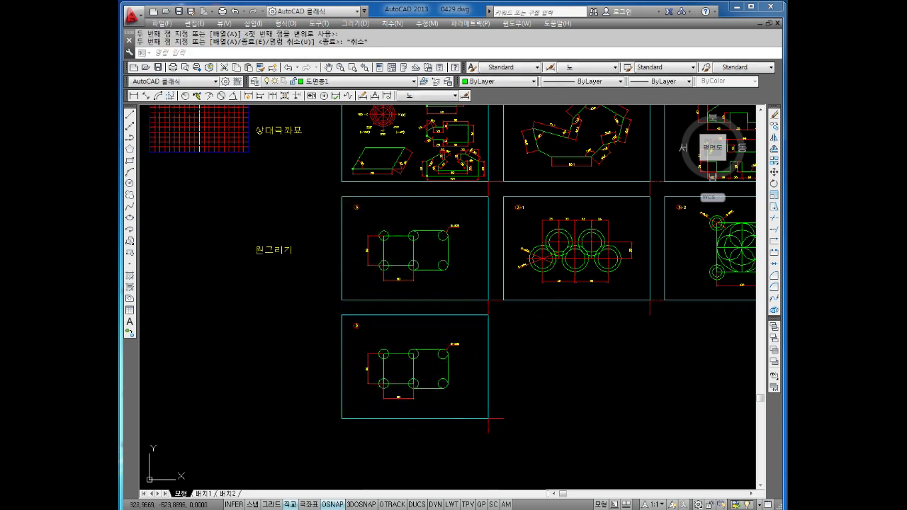
{"action": "middle_click_drag", "start_coordinate": [427, 333], "coordinate": [466, 308]}
{"action": "type", "text": "CO"}
- Copy the 원그리기 label beside the new sheet and change it to 잘라내기
{"action": "key", "text": "Return"}
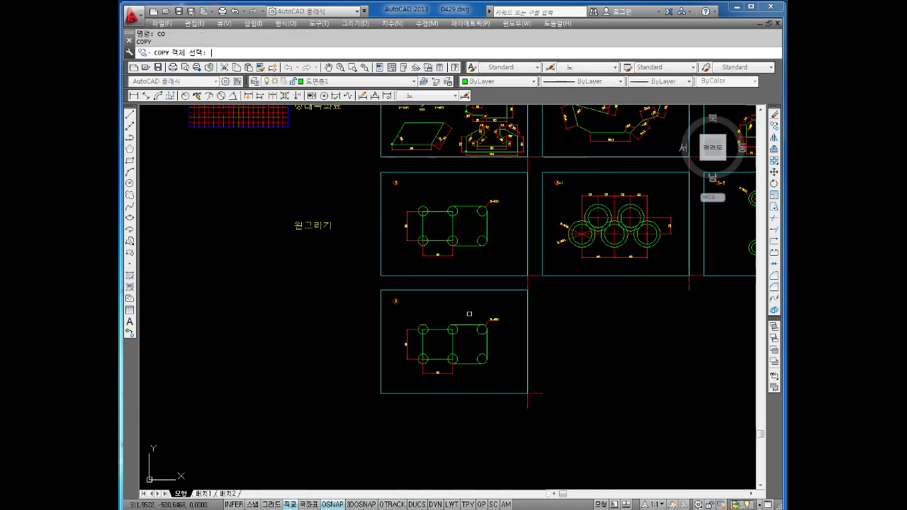
{"action": "left_click", "coordinate": [312, 226]}
{"action": "key", "text": "Return"}
{"action": "left_click", "coordinate": [311, 230]}
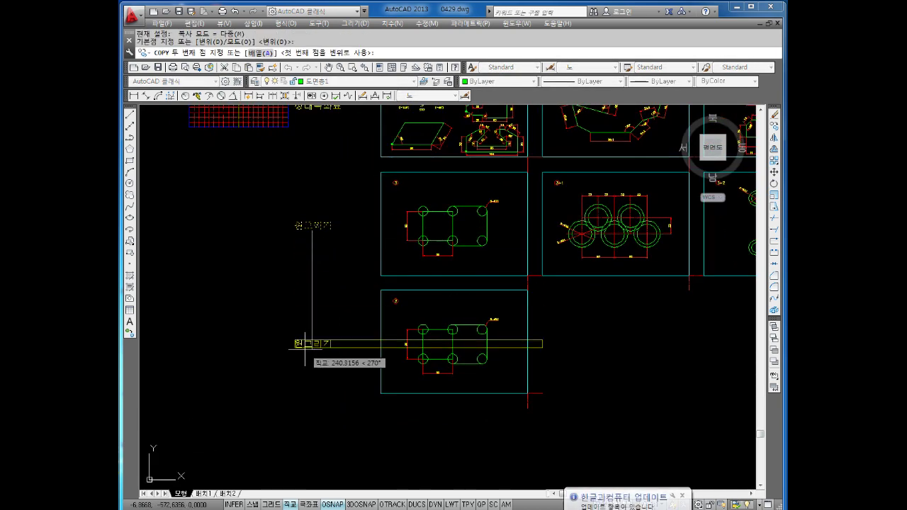
{"action": "left_click", "coordinate": [312, 349]}
{"action": "key", "text": "Escape"}
{"action": "double_click", "coordinate": [341, 346]}
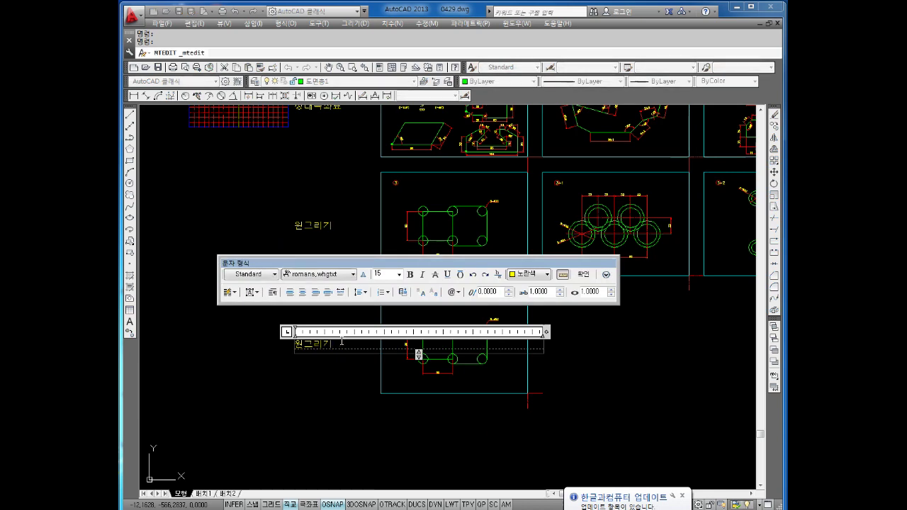
{"action": "type", "text": "WK"}
{"action": "key", "text": "BackSpace"}
{"action": "key", "text": "BackSpace"}
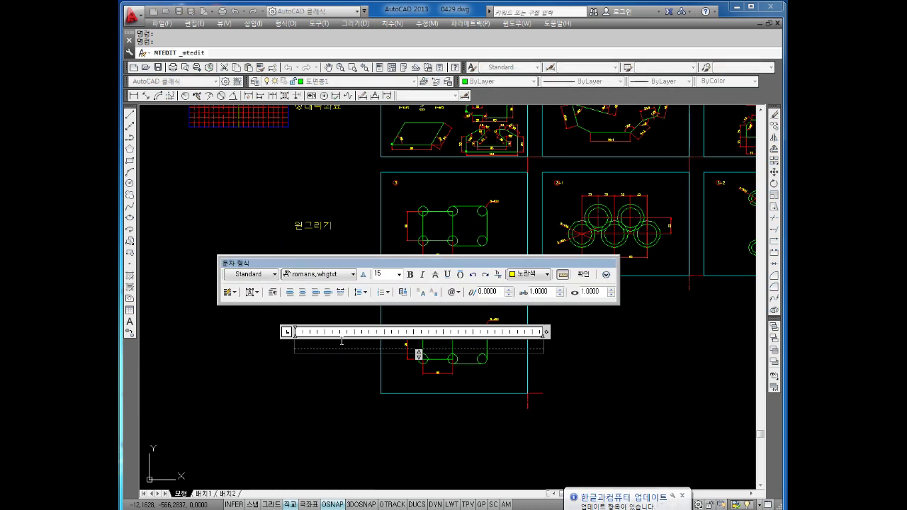
{"action": "type", "text": "X"}
{"action": "type", "text": "잘라"}
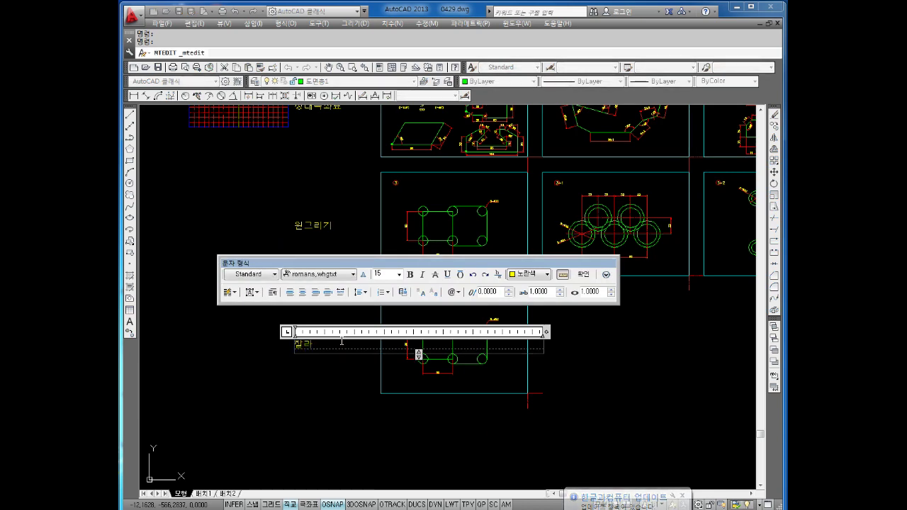
{"action": "type", "text": "내기"}
{"action": "left_click", "coordinate": [388, 363]}
{"action": "key", "text": "Escape"}
- Change the new sheet's circled number from 3 to 4
{"action": "scroll", "coordinate": [388, 363], "scroll_direction": "down", "scroll_amount": 3}
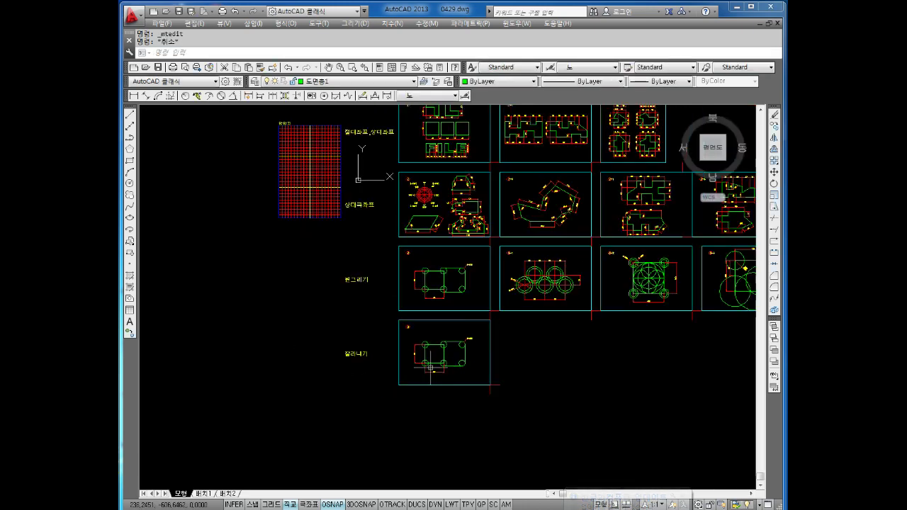
{"action": "scroll", "coordinate": [425, 324], "scroll_direction": "up", "scroll_amount": 2}
{"action": "scroll", "coordinate": [402, 322], "scroll_direction": "up", "scroll_amount": 2}
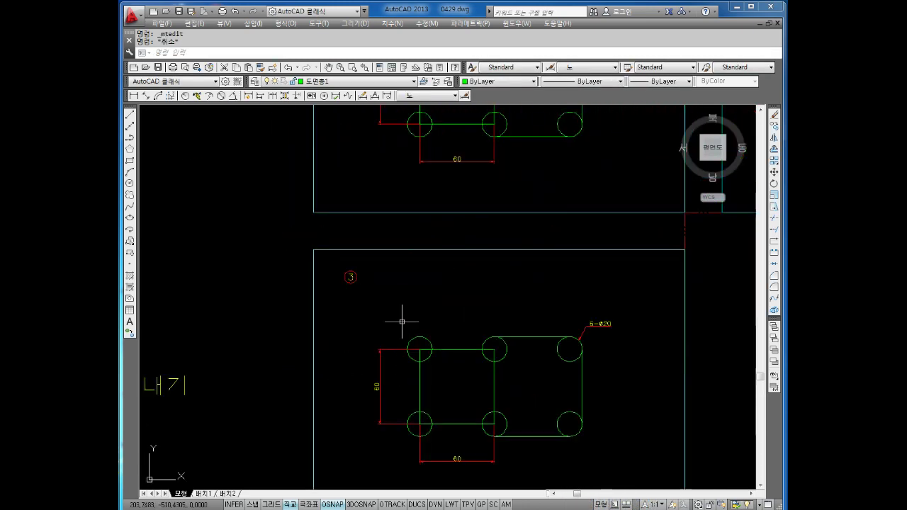
{"action": "double_click", "coordinate": [354, 278]}
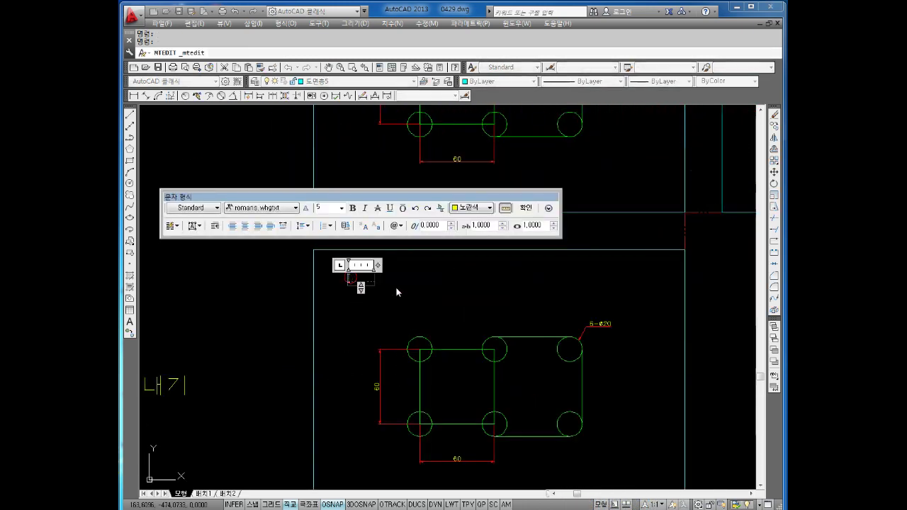
{"action": "type", "text": "4"}
{"action": "key", "text": "Escape"}
- Window-select the 17 objects of the copied figure and delete them, leaving an empty frame
{"action": "middle_click_drag", "start_coordinate": [567, 356], "coordinate": [553, 312]}
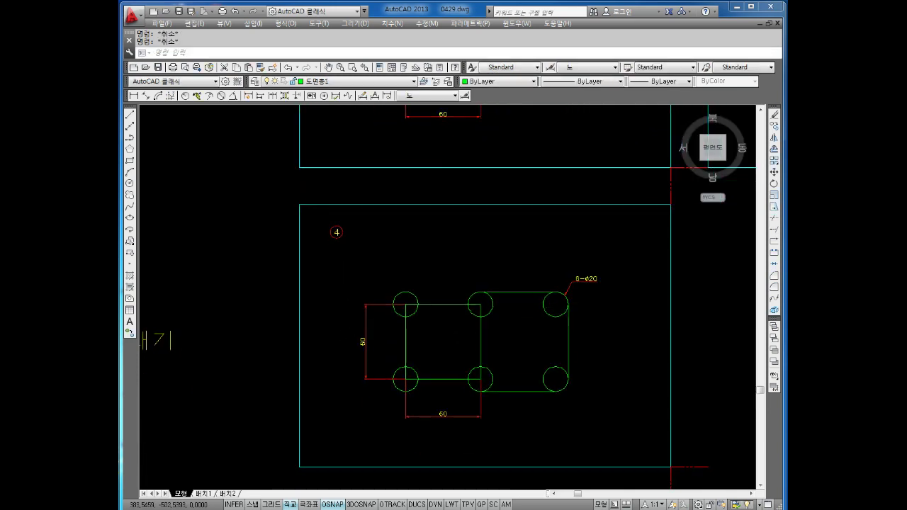
{"action": "left_click", "coordinate": [613, 267]}
{"action": "left_click", "coordinate": [341, 429]}
{"action": "key", "text": "Delete"}
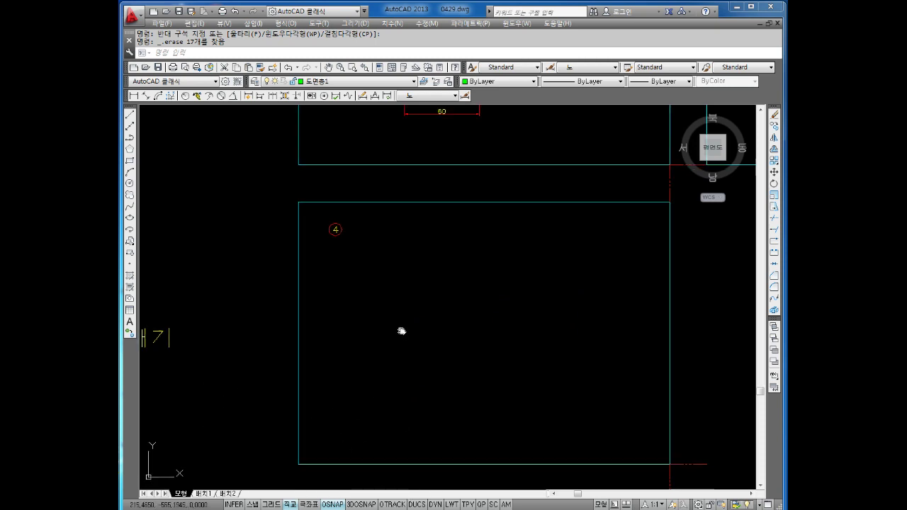
{"action": "scroll", "coordinate": [411, 318], "scroll_direction": "down", "scroll_amount": 4}
{"action": "scroll", "coordinate": [426, 310], "scroll_direction": "up", "scroll_amount": 5}
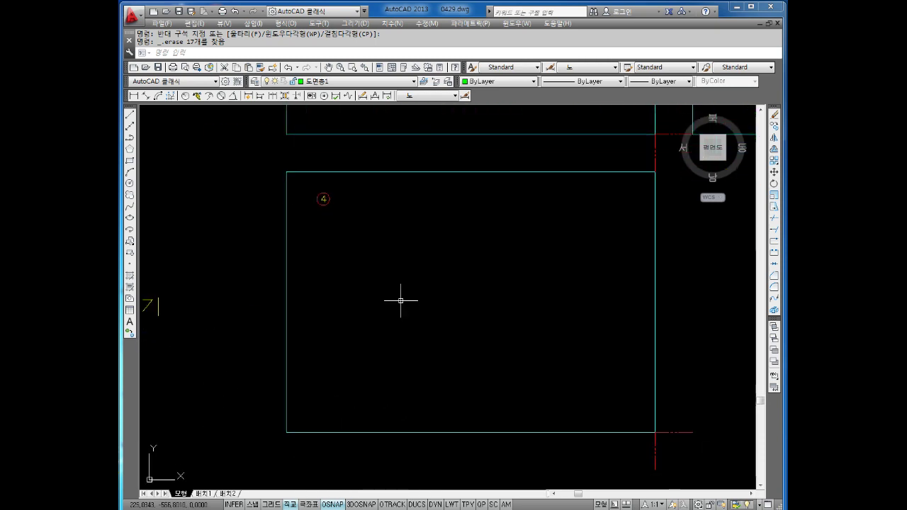
{"action": "scroll", "coordinate": [401, 301], "scroll_direction": "up", "scroll_amount": 2}
{"action": "key", "text": "Escape"}
{"action": "key", "text": "Escape"}
{"action": "type", "text": "ㄱ"}
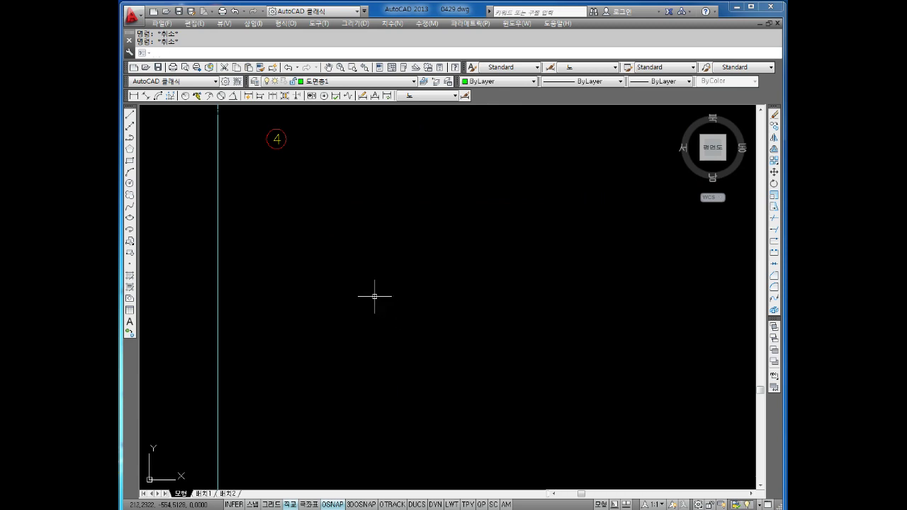
{"action": "type", "text": "C"}
- Draw a 60 by 60 square on sheet 4
{"action": "key", "text": "Return"}
{"action": "scroll", "coordinate": [354, 340], "scroll_direction": "down", "scroll_amount": 2}
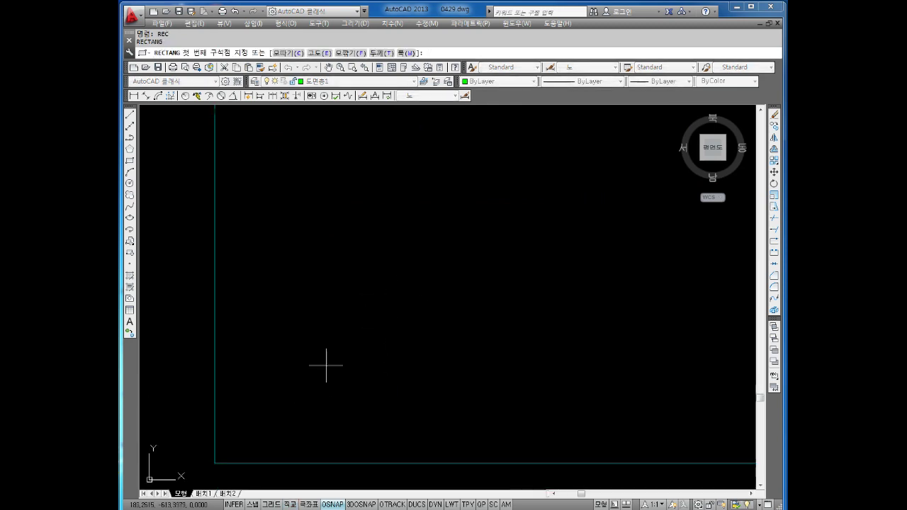
{"action": "left_click", "coordinate": [309, 418]}
{"action": "type", "text": "@60,60"}
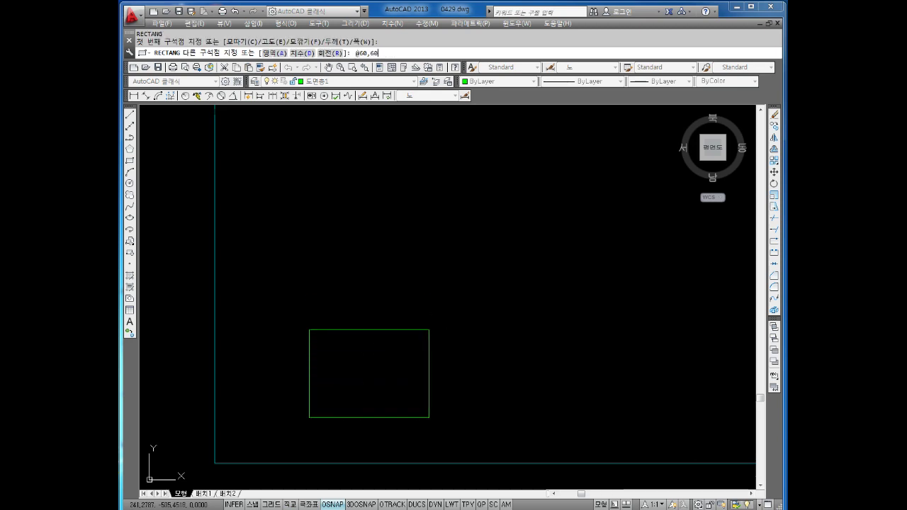
{"action": "key", "text": "Return"}
{"action": "key", "text": "Escape"}
{"action": "key", "text": "Escape"}
- Draw a small circle centred on the square's bottom-right corner
{"action": "type", "text": "c"}
{"action": "key", "text": "Return"}
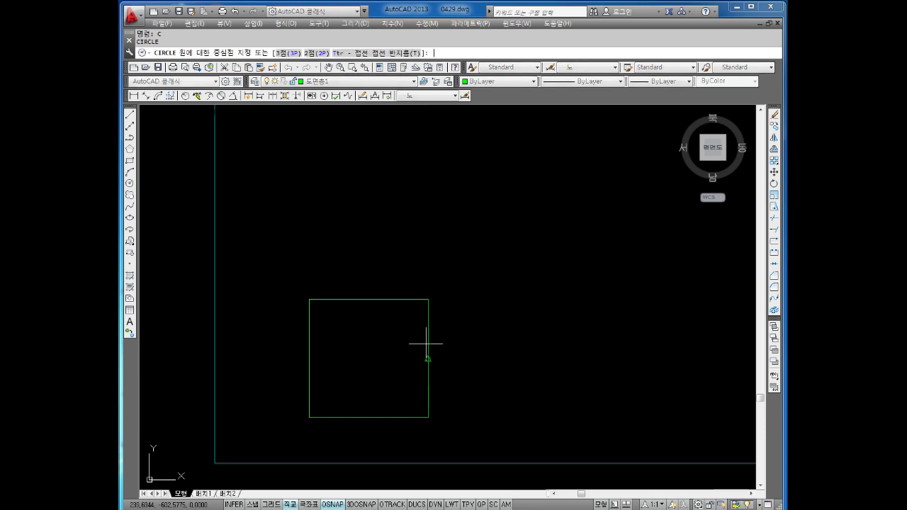
{"action": "left_click", "coordinate": [427, 416]}
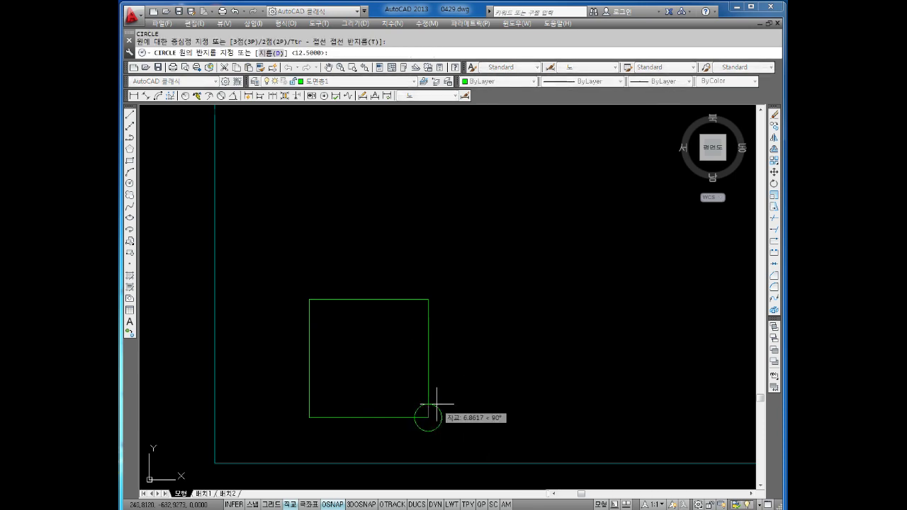
{"action": "left_click", "coordinate": [436, 404]}
{"action": "key", "text": "Escape"}
{"action": "key", "text": "Escape"}
- Copy the corner circle to the square's top-right, top-left and bottom-left corners
{"action": "type", "text": "co"}
{"action": "key", "text": "Return"}
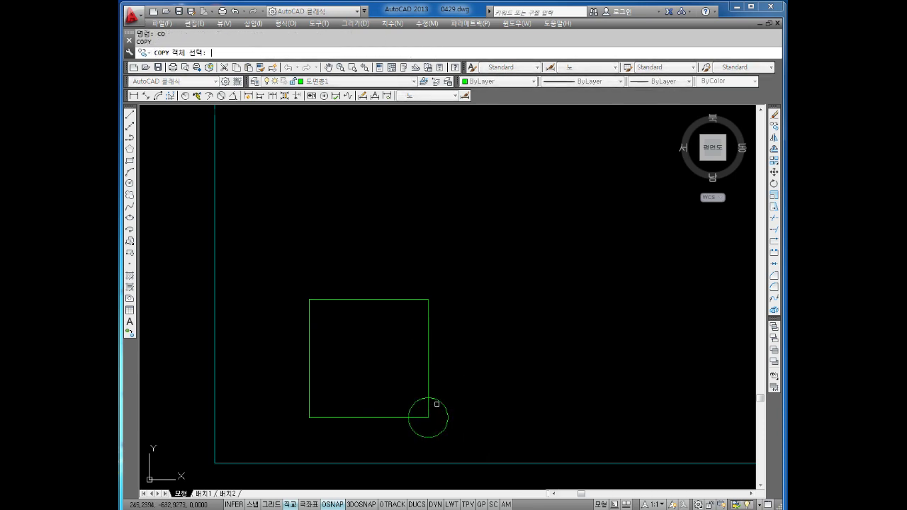
{"action": "left_click", "coordinate": [445, 408]}
{"action": "key", "text": "Return"}
{"action": "left_click", "coordinate": [427, 417]}
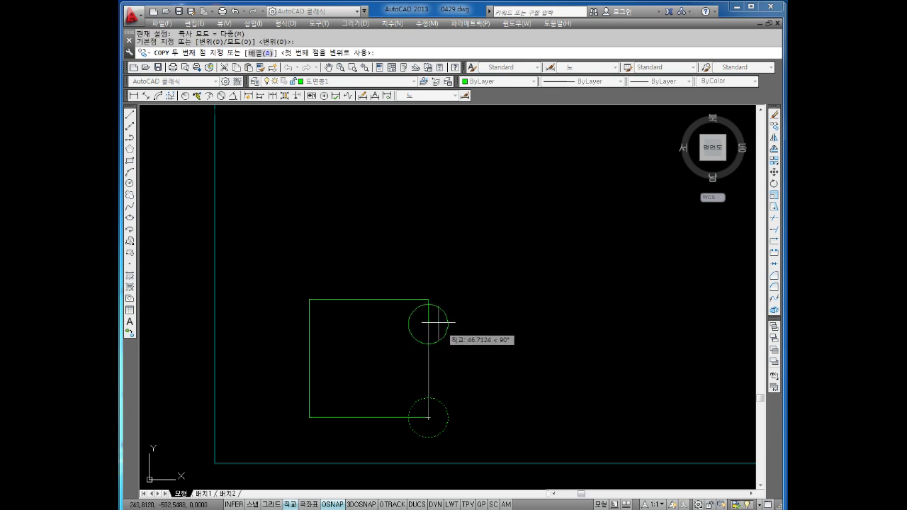
{"action": "left_click", "coordinate": [428, 300]}
{"action": "left_click", "coordinate": [309, 300]}
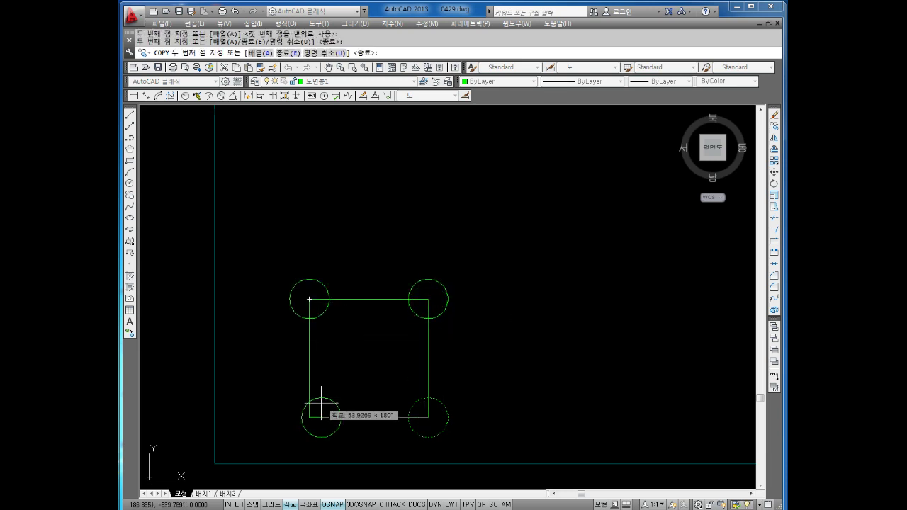
{"action": "left_click", "coordinate": [309, 416]}
{"action": "key", "text": "Escape"}
{"action": "key", "text": "Escape"}
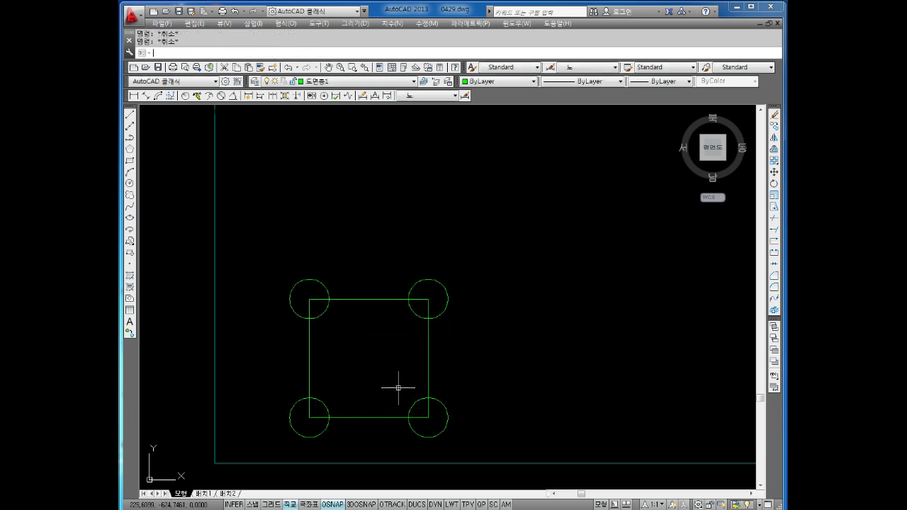
{"action": "type", "text": "ㄴ"}
- Draw vertical and horizontal centre lines between the square's edge midpoints
{"action": "key", "text": "Return"}
{"action": "left_click", "coordinate": [368, 300]}
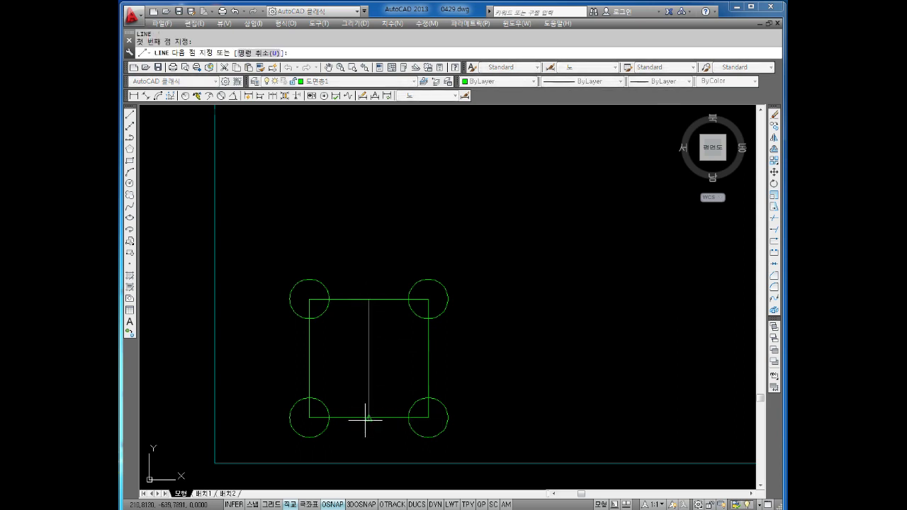
{"action": "left_click", "coordinate": [369, 417]}
{"action": "key", "text": "Escape"}
{"action": "key", "text": "Return"}
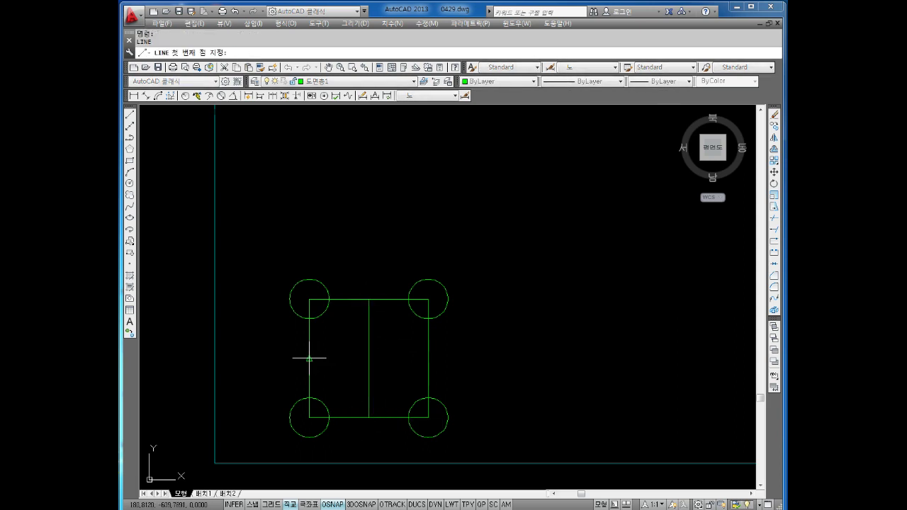
{"action": "left_click", "coordinate": [310, 358]}
{"action": "left_click", "coordinate": [429, 358]}
{"action": "key", "text": "Escape"}
- Add a small diameter-based circle and a radius-10 circle at the centre-line crossing
{"action": "type", "text": "c"}
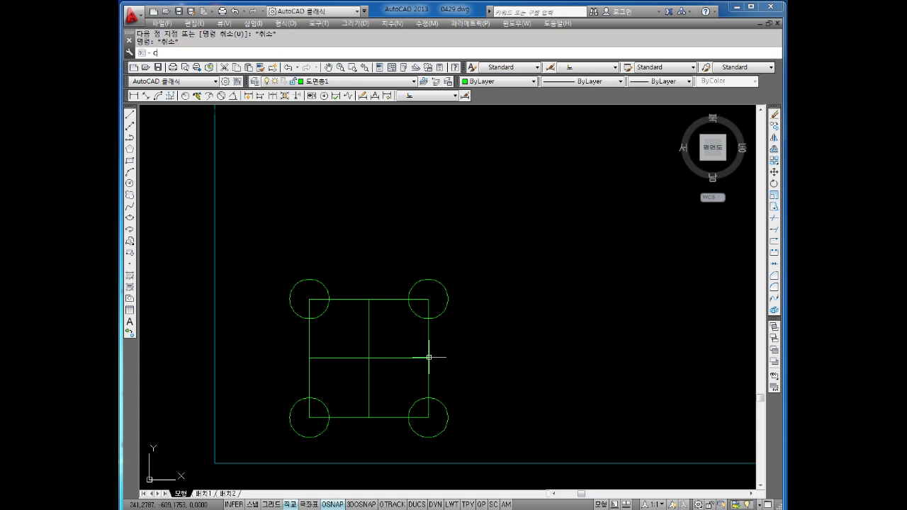
{"action": "key", "text": "Return"}
{"action": "left_click", "coordinate": [369, 358]}
{"action": "type", "text": "d"}
{"action": "key", "text": "Return"}
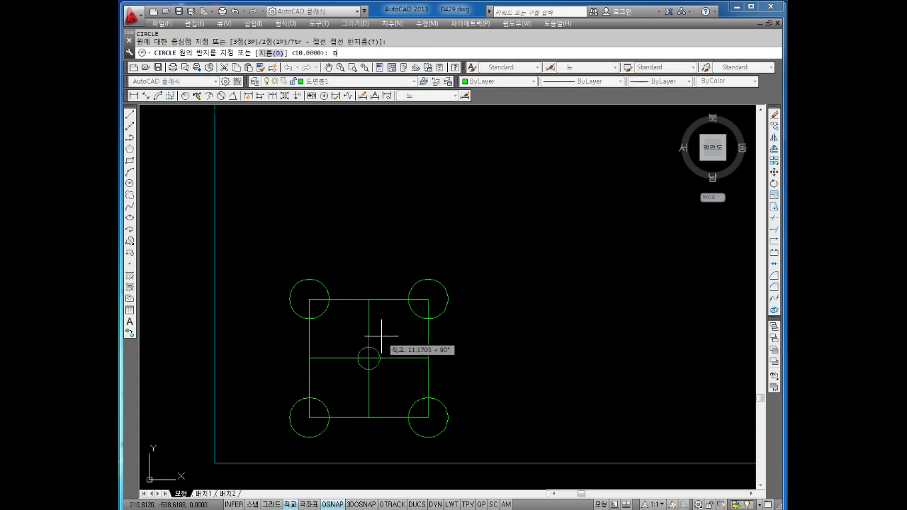
{"action": "key", "text": "Return"}
{"action": "key", "text": "Return"}
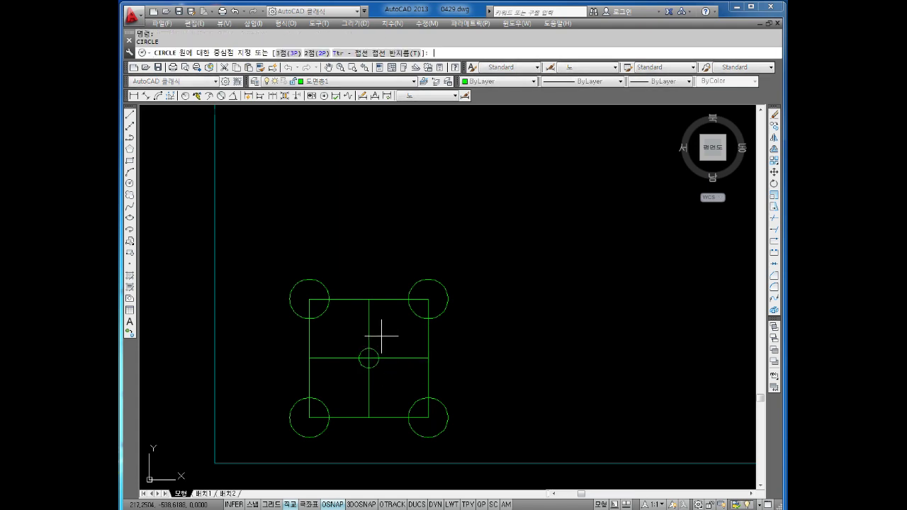
{"action": "left_click", "coordinate": [371, 357]}
{"action": "type", "text": "10"}
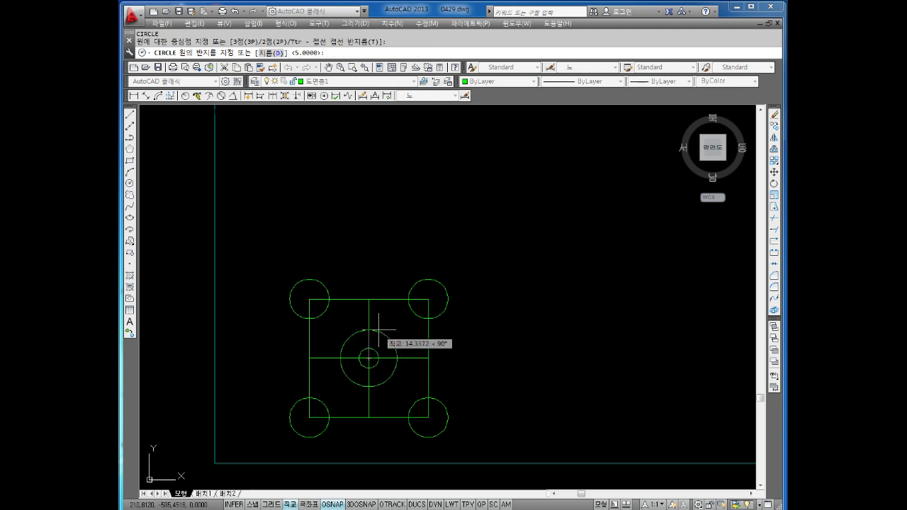
{"action": "key", "text": "Return"}
{"action": "key", "text": "Return"}
{"action": "left_click", "coordinate": [369, 357]}
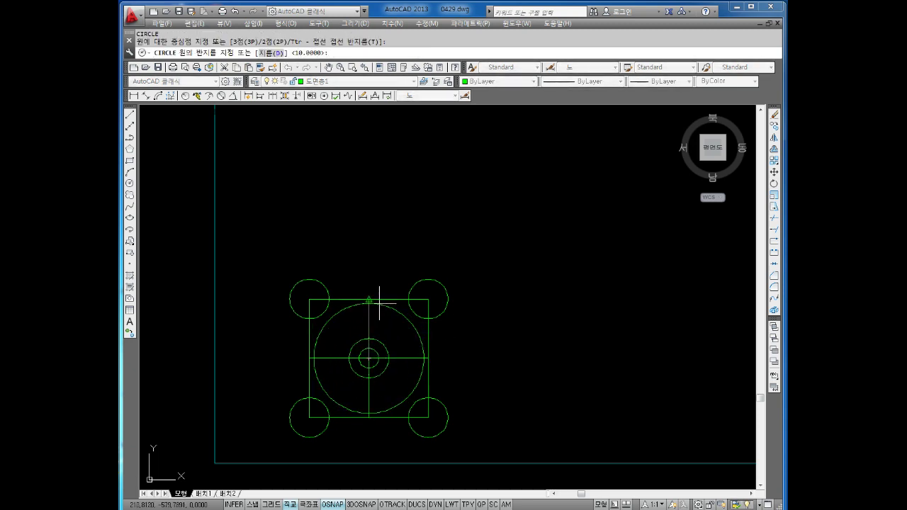
{"action": "key", "text": "Escape"}
{"action": "key", "text": "Escape"}
{"action": "scroll", "coordinate": [379, 304], "scroll_direction": "down", "scroll_amount": 5}
- Select the square figure with MOVE, pick a base point, then cancel the move
{"action": "scroll", "coordinate": [383, 308], "scroll_direction": "up", "scroll_amount": 2}
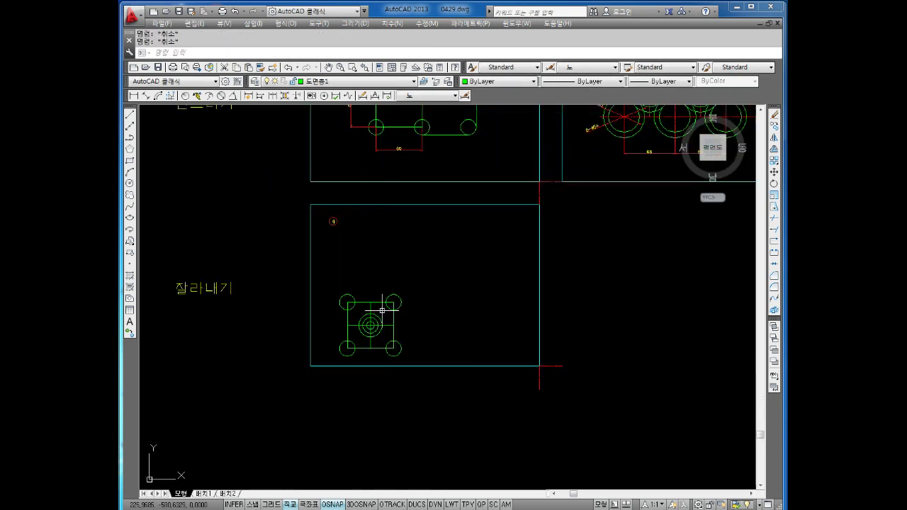
{"action": "type", "text": "m"}
{"action": "key", "text": "Return"}
{"action": "left_click", "coordinate": [425, 286]}
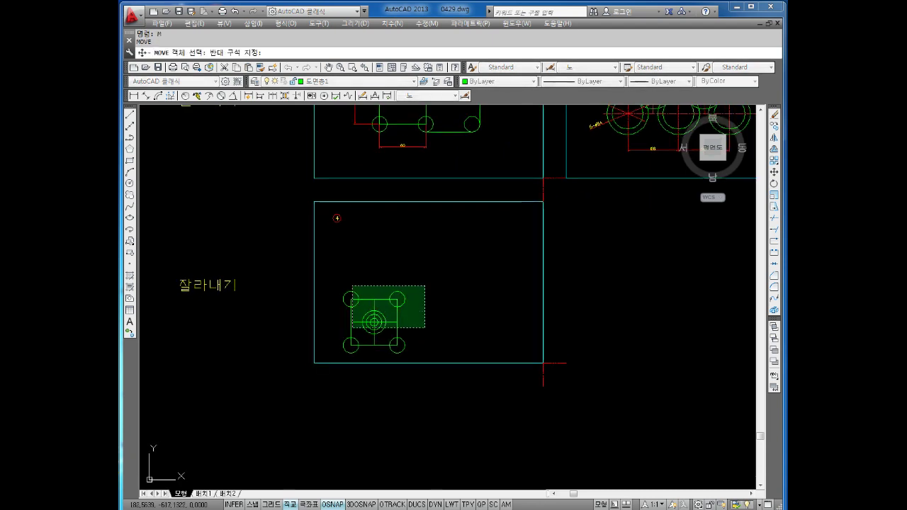
{"action": "left_click", "coordinate": [336, 357]}
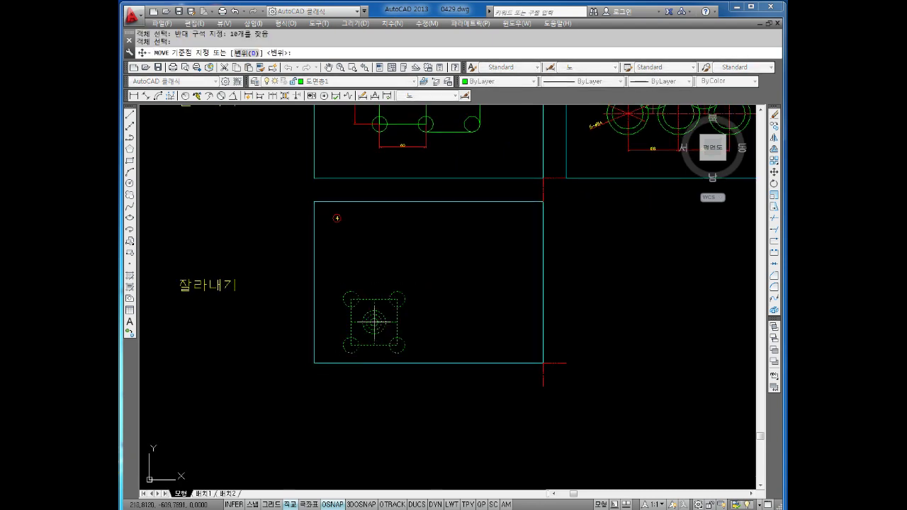
{"action": "key", "text": "Return"}
{"action": "left_click", "coordinate": [373, 319]}
{"action": "key", "text": "Escape"}
{"action": "key", "text": "Escape"}
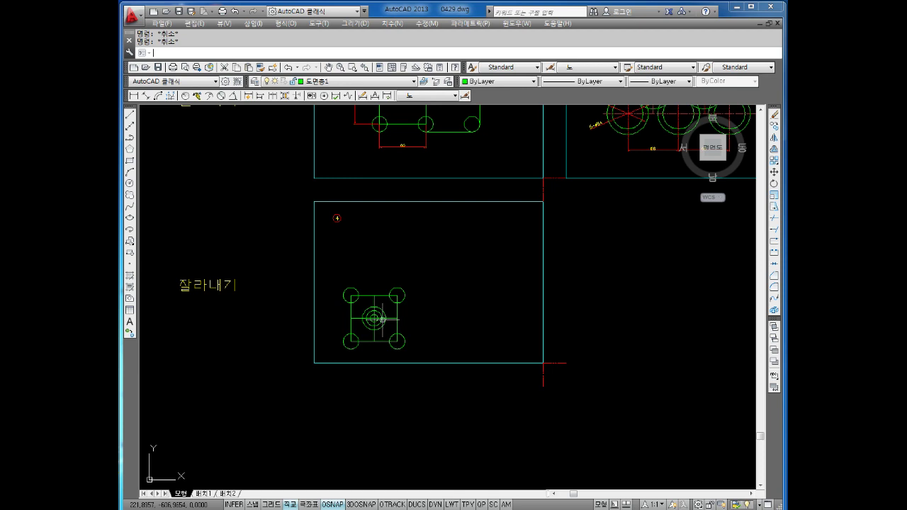
- Start a rectangle with its first corner above the figure
{"action": "type", "text": "rec"}
{"action": "key", "text": "Return"}
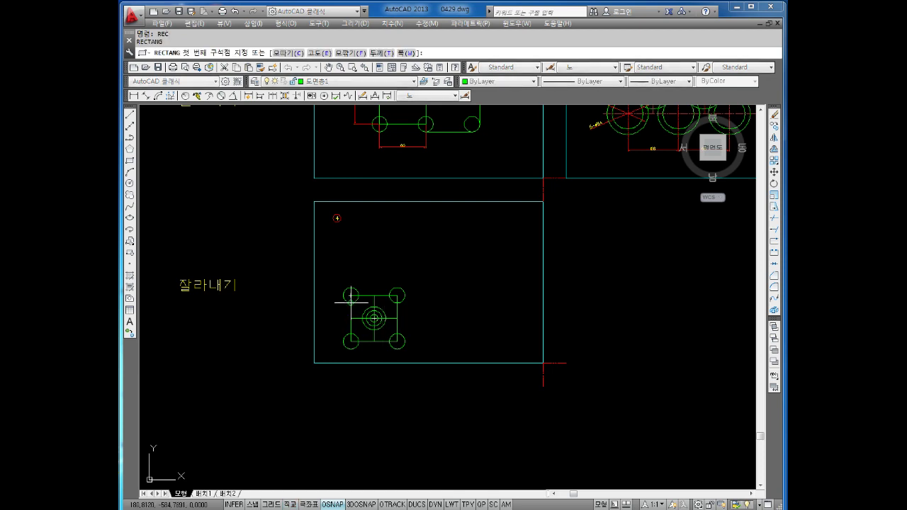
{"action": "left_click", "coordinate": [353, 273]}
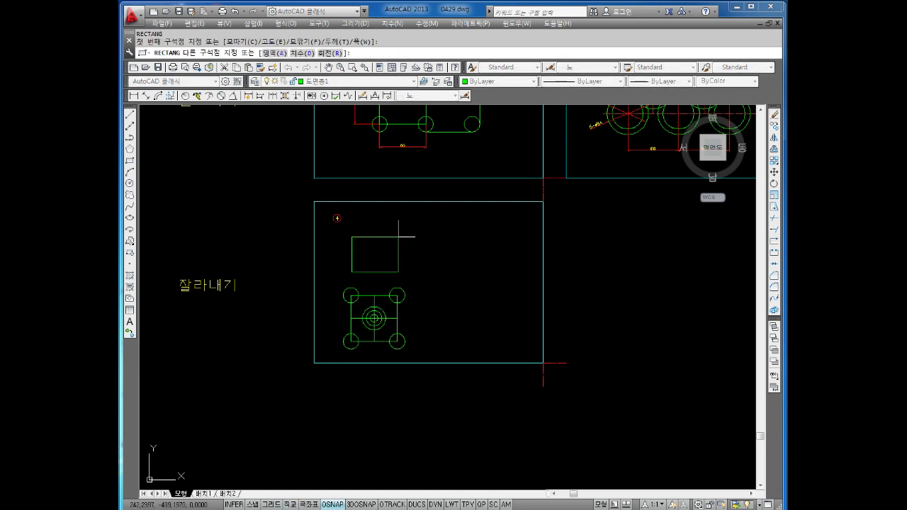
- Complete the upper rectangle as a 60 by 60 square
{"action": "type", "text": "@60,60"}
{"action": "key", "text": "Return"}
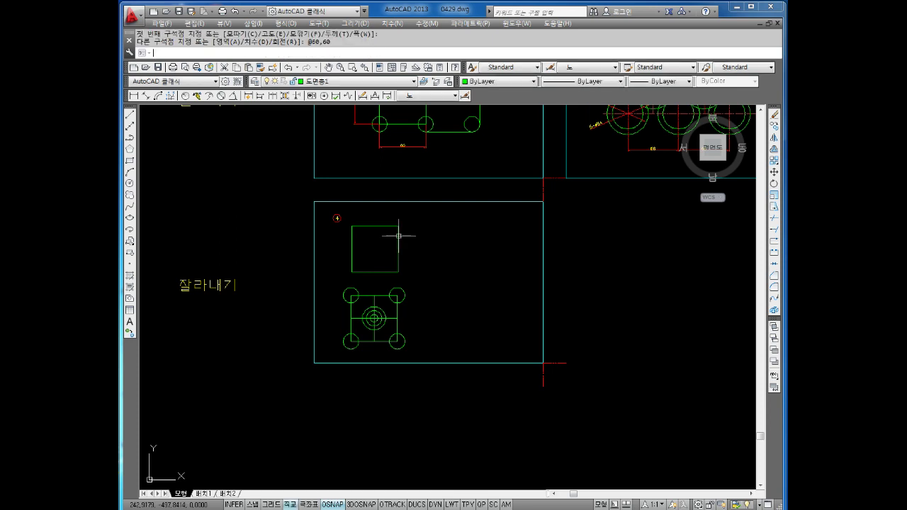
{"action": "scroll", "coordinate": [372, 253], "scroll_direction": "up", "scroll_amount": 4}
{"action": "key", "text": "Escape"}
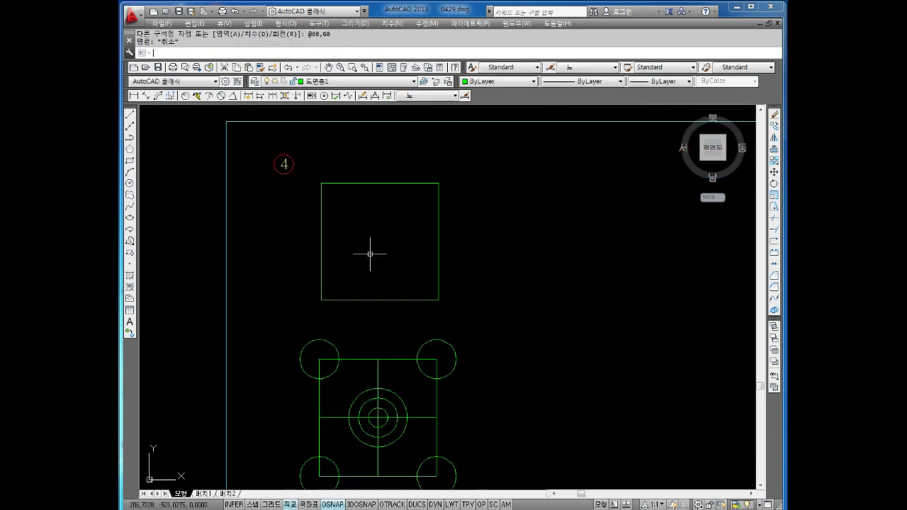
{"action": "key", "text": "Escape"}
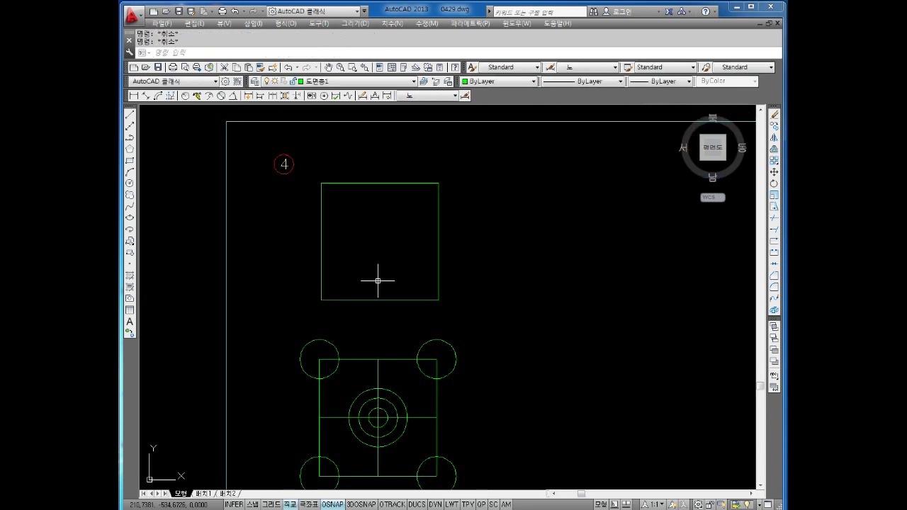
- Draw horizontal and vertical lines through the upper square's edge midpoints
{"action": "type", "text": "l"}
{"action": "key", "text": "Return"}
{"action": "left_click", "coordinate": [322, 243]}
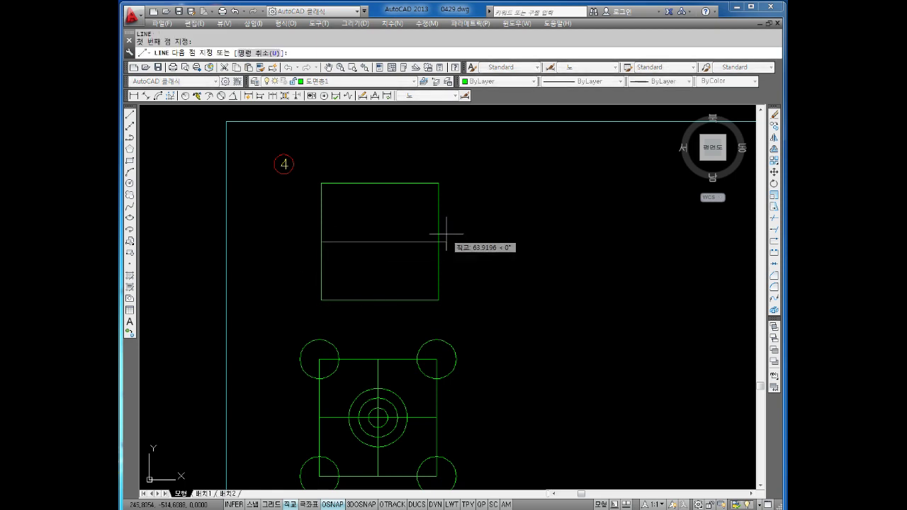
{"action": "left_click", "coordinate": [439, 242]}
{"action": "key", "text": "Return"}
{"action": "key", "text": "Return"}
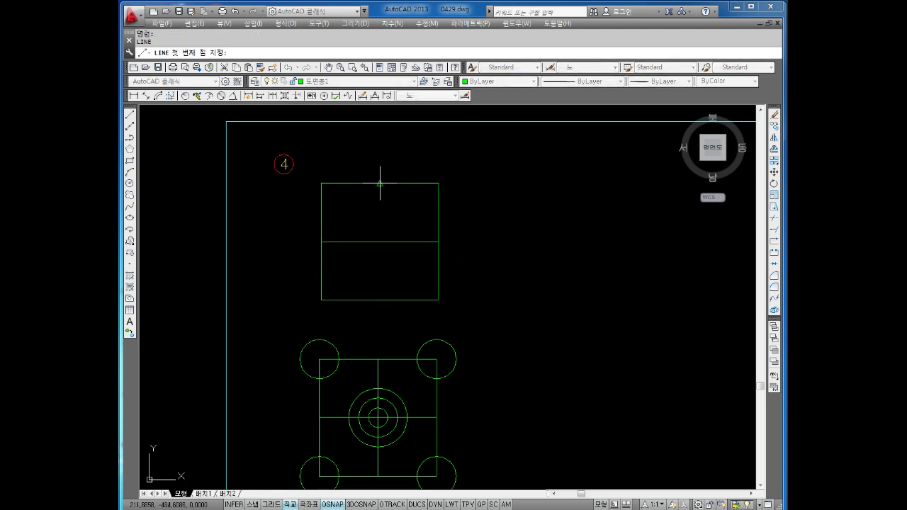
{"action": "left_click", "coordinate": [380, 183]}
{"action": "left_click", "coordinate": [380, 299]}
{"action": "key", "text": "Escape"}
{"action": "key", "text": "Escape"}
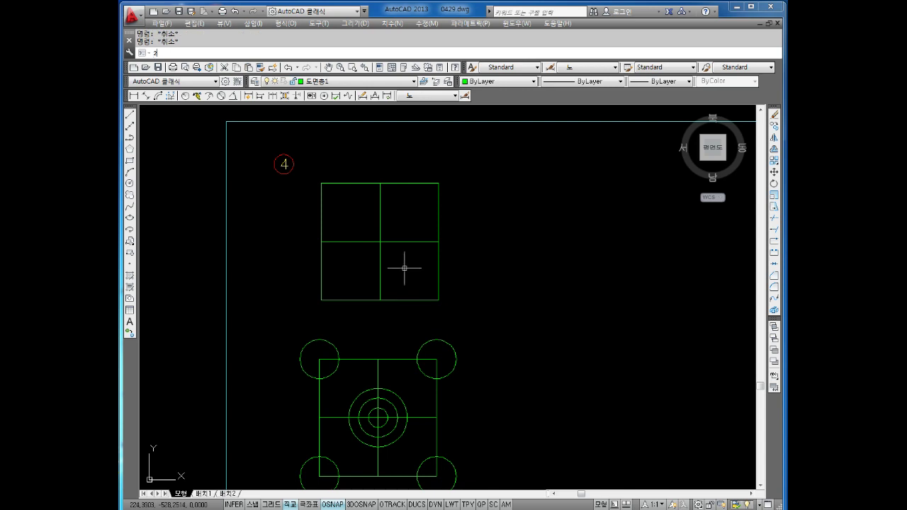
{"action": "key", "text": "Return"}
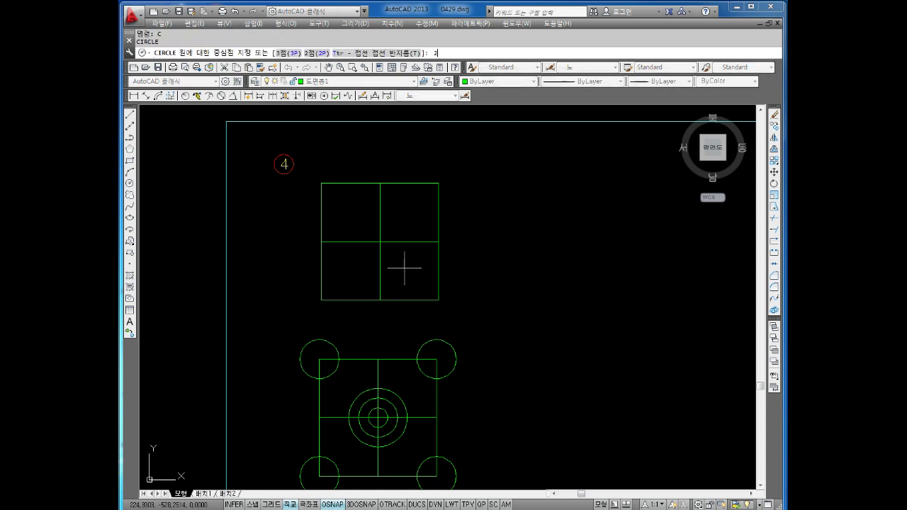
- Draw a 2P circle from the square's bottom midpoint to its centre
{"action": "type", "text": "p"}
{"action": "key", "text": "Return"}
{"action": "left_click", "coordinate": [383, 299]}
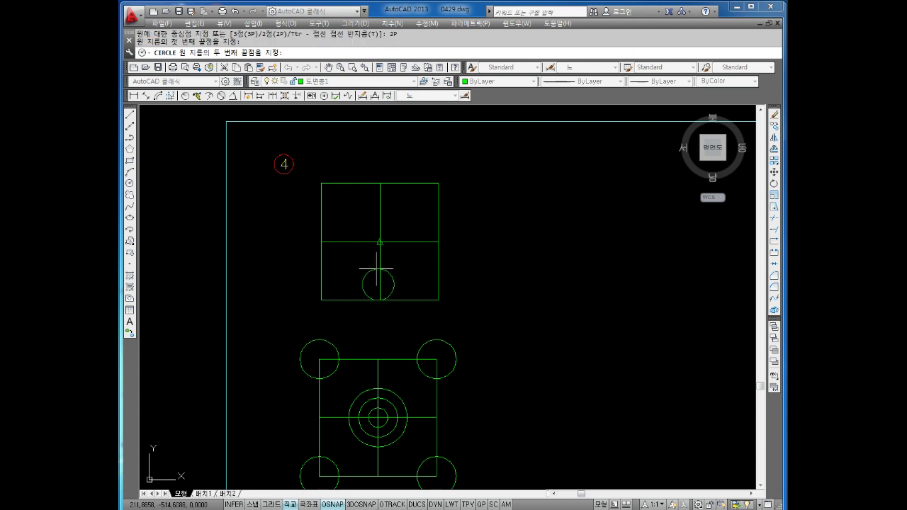
{"action": "key", "text": "Escape"}
{"action": "key", "text": "Escape"}
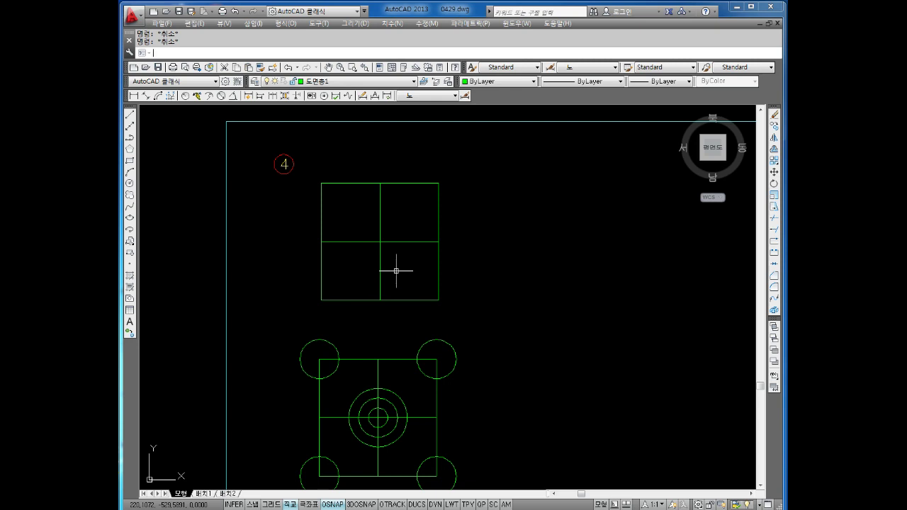
{"action": "type", "text": "c"}
{"action": "key", "text": "Return"}
{"action": "type", "text": "2p"}
{"action": "key", "text": "Return"}
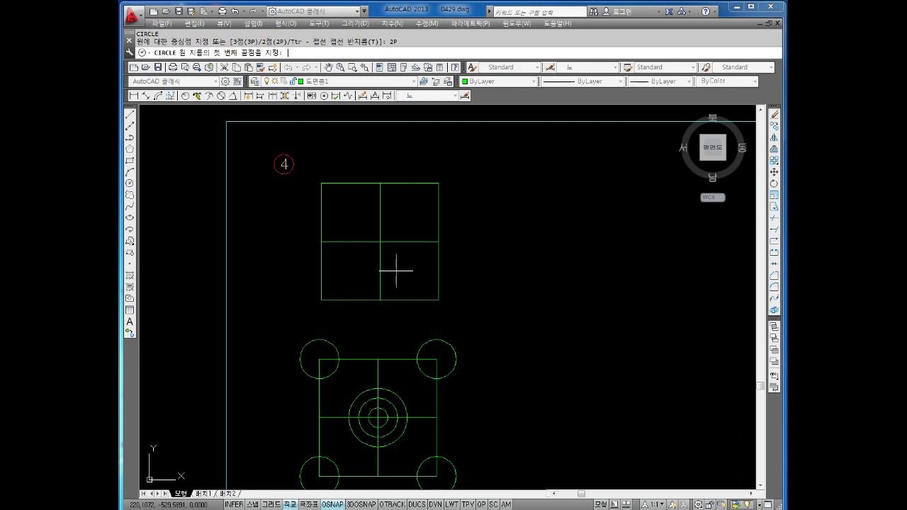
{"action": "left_click", "coordinate": [380, 300]}
{"action": "left_click", "coordinate": [380, 242]}
{"action": "key", "text": "Escape"}
{"action": "key", "text": "Escape"}
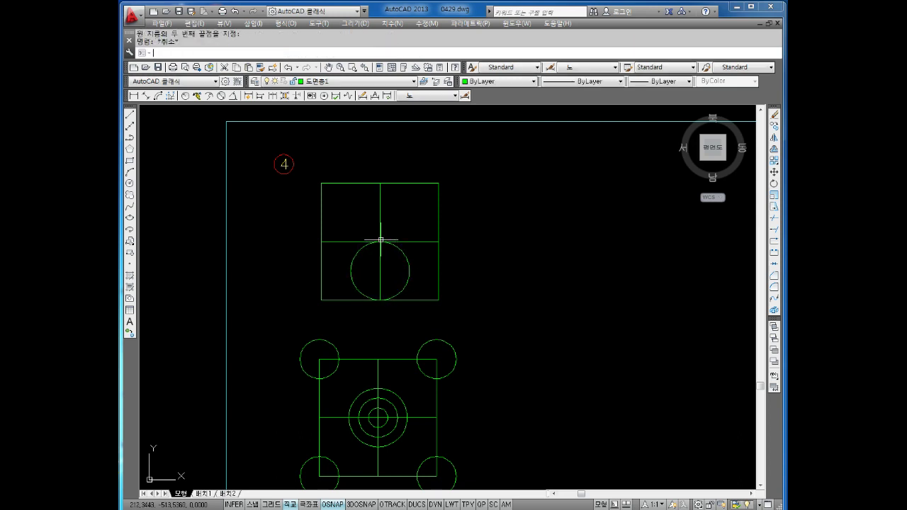
- Draw a 2P circle from the square's centre to its top midpoint
{"action": "type", "text": "c"}
{"action": "key", "text": "Return"}
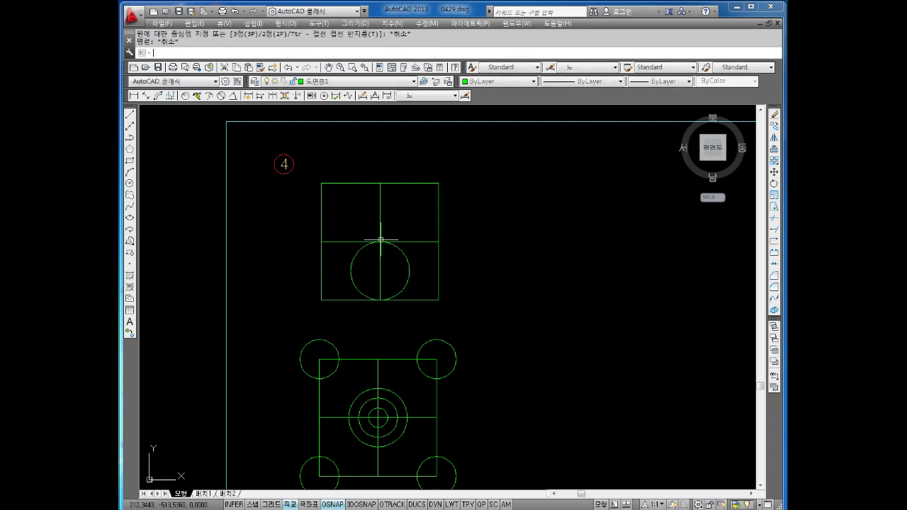
{"action": "type", "text": "2p"}
{"action": "key", "text": "Return"}
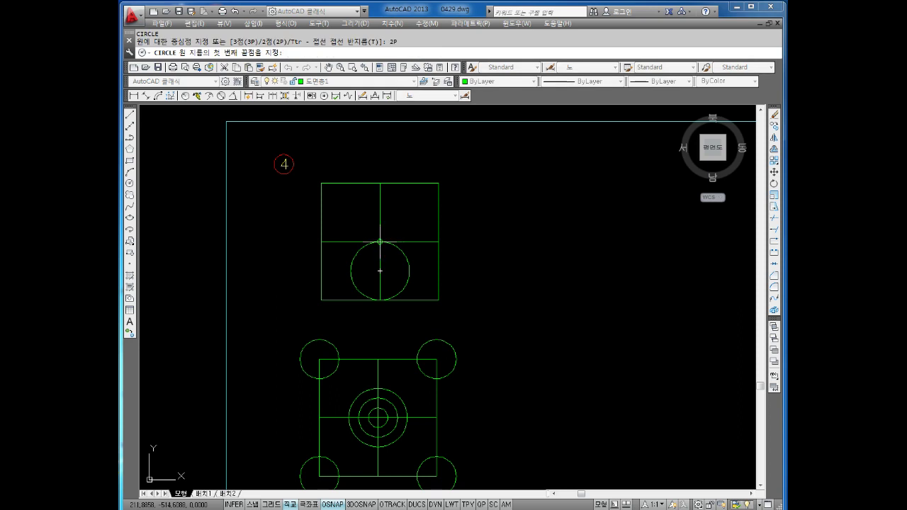
{"action": "left_click", "coordinate": [380, 241]}
{"action": "left_click", "coordinate": [380, 183]}
{"action": "key", "text": "Escape"}
{"action": "key", "text": "Escape"}
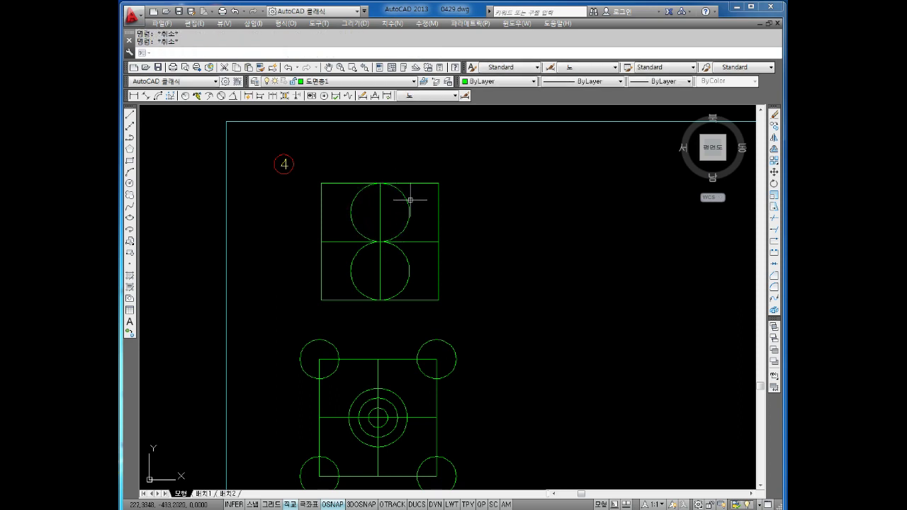
- Stack two small 2P circles between the bottom midpoint and the square's centre
{"action": "key", "text": "Return"}
{"action": "type", "text": "2p"}
{"action": "key", "text": "Return"}
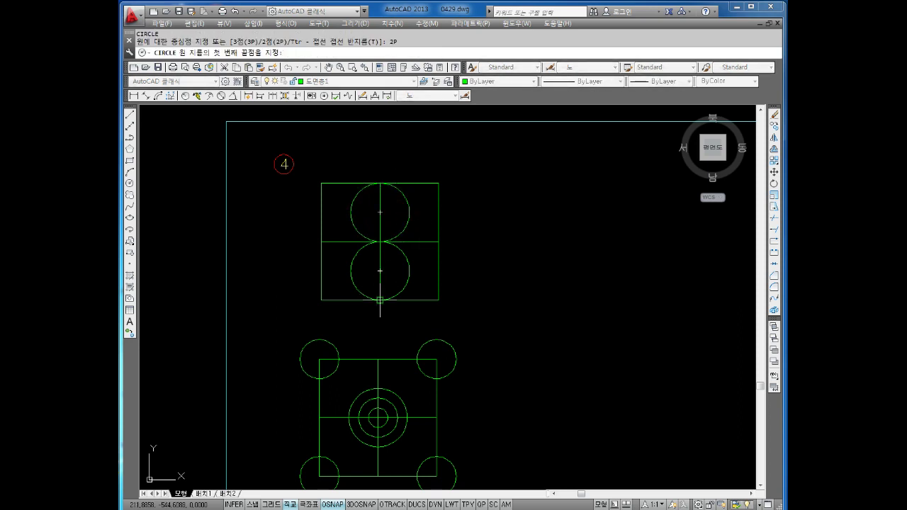
{"action": "left_click", "coordinate": [380, 301]}
{"action": "left_click", "coordinate": [380, 271]}
{"action": "type", "text": "c"}
{"action": "key", "text": "Return"}
{"action": "type", "text": "2점(2P) Ttr - 접선 접선 반지름(T"}
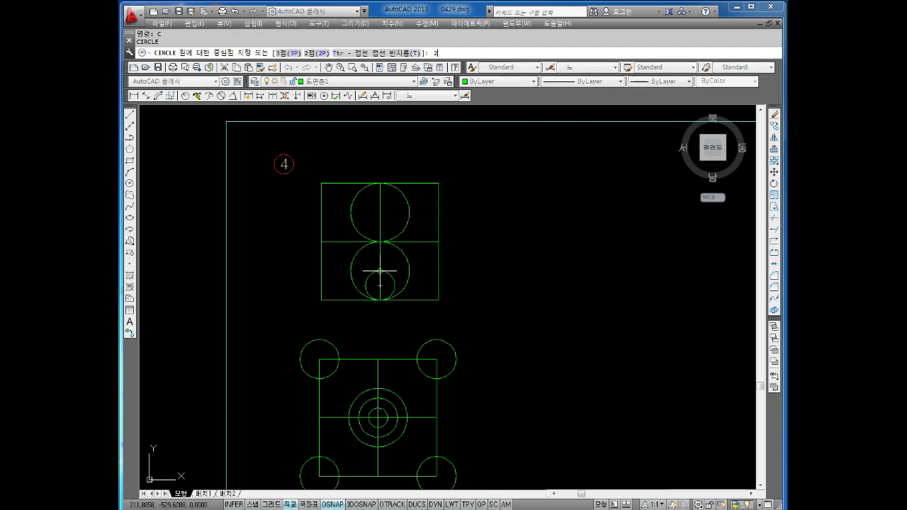
{"action": "type", "text": "p"}
{"action": "key", "text": "Return"}
{"action": "left_click", "coordinate": [380, 271]}
{"action": "left_click", "coordinate": [380, 242]}
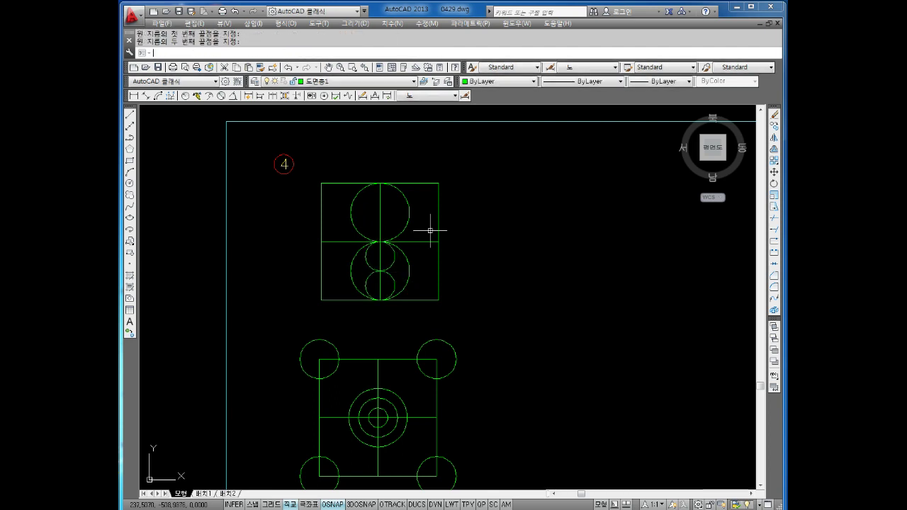
- Add a larger 2P circle from the square's bottom up into the upper circle
{"action": "key", "text": "Return"}
{"action": "type", "text": "2p"}
{"action": "key", "text": "Return"}
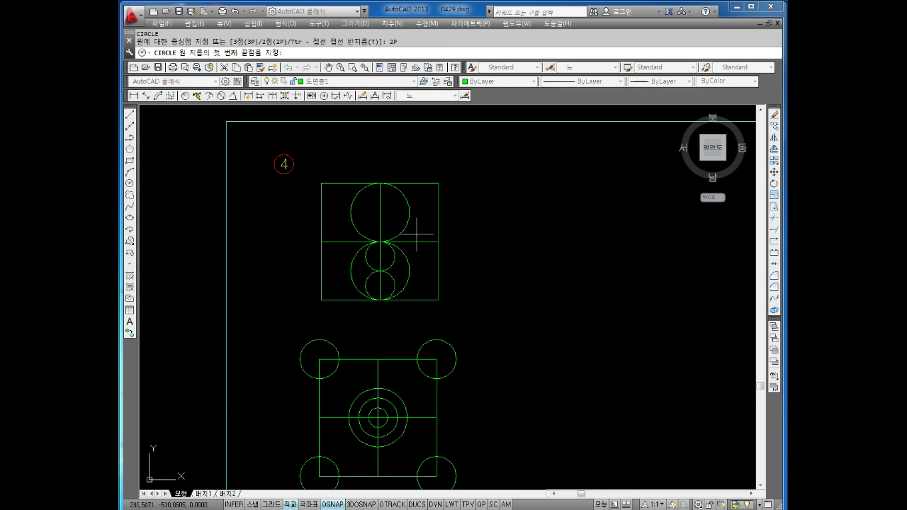
{"action": "left_click", "coordinate": [380, 212]}
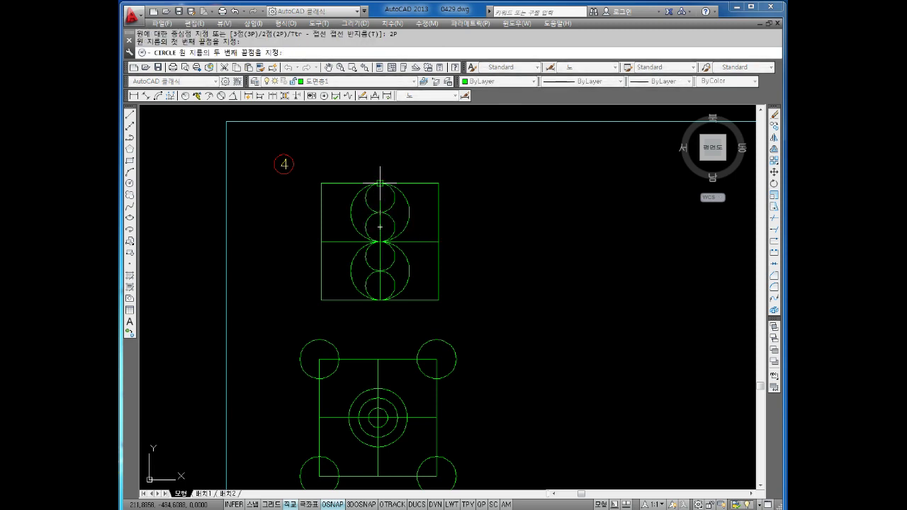
{"action": "key", "text": "Escape"}
{"action": "key", "text": "Escape"}
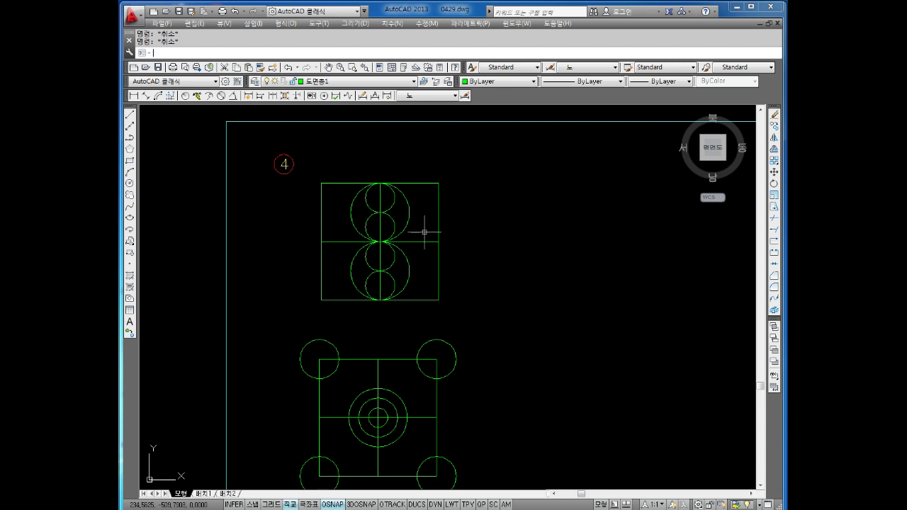
{"action": "right_click", "coordinate": [401, 282]}
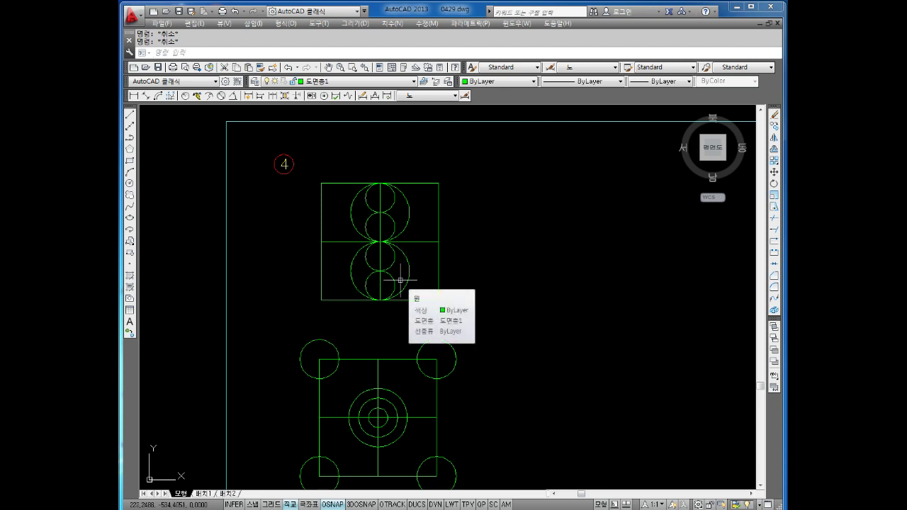
{"action": "left_click", "coordinate": [429, 296]}
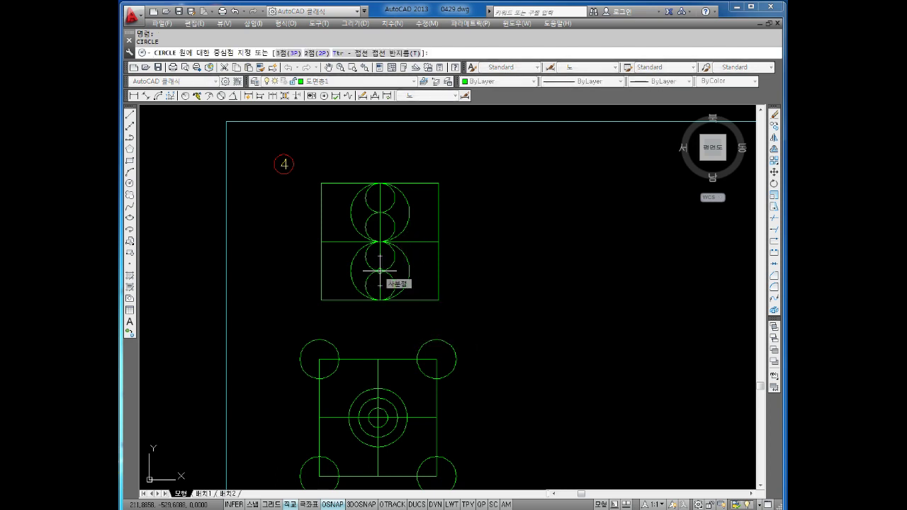
{"action": "key", "text": "Escape"}
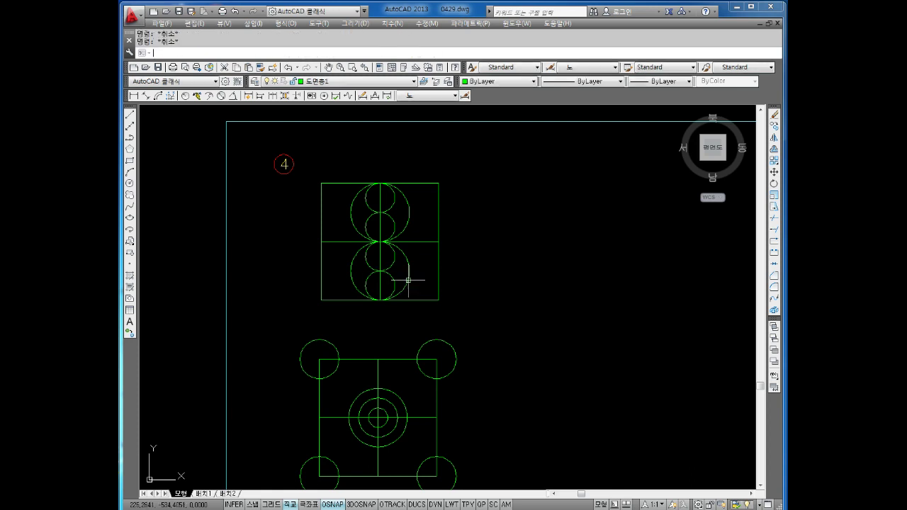
{"action": "type", "text": "C"}
{"action": "key", "text": "Return"}
{"action": "type", "text": "2P"}
{"action": "key", "text": "Return"}
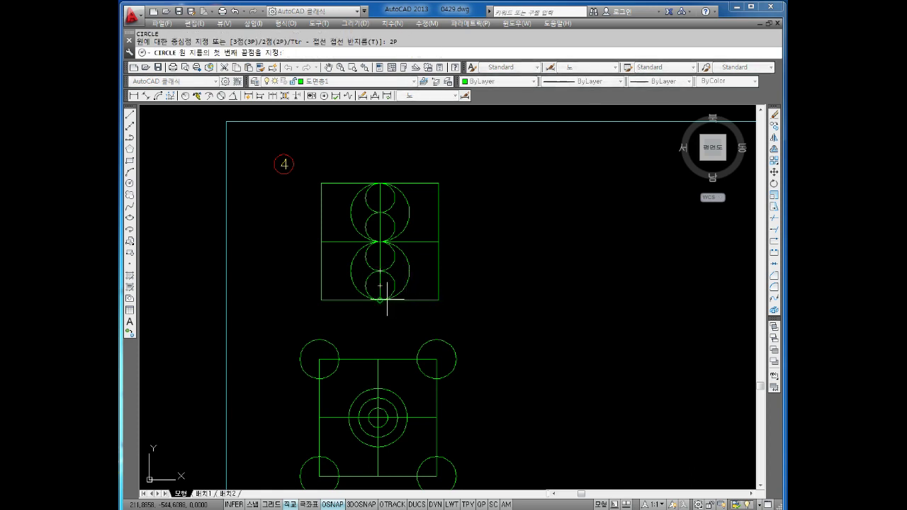
{"action": "left_click", "coordinate": [381, 299]}
{"action": "left_click", "coordinate": [381, 212]}
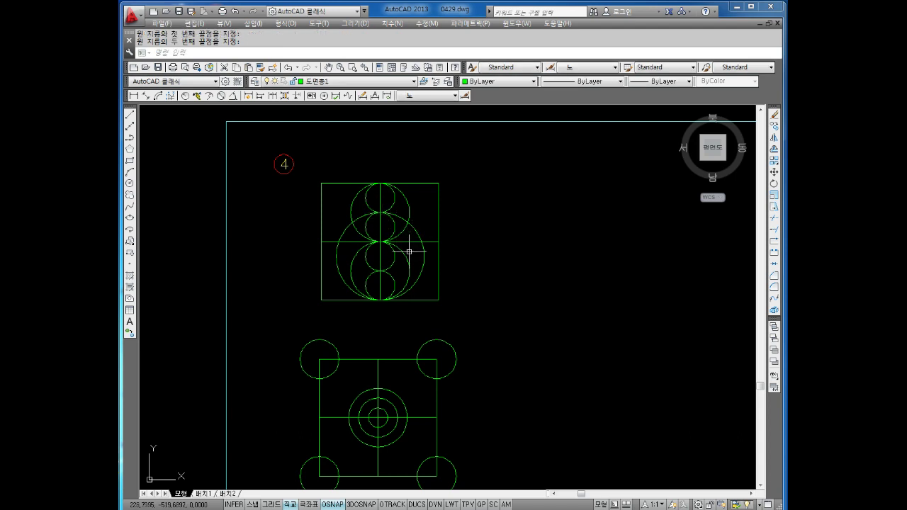
- Draw a large circle centred in the square, touching its sides
{"action": "key", "text": "Return"}
{"action": "left_click", "coordinate": [381, 242]}
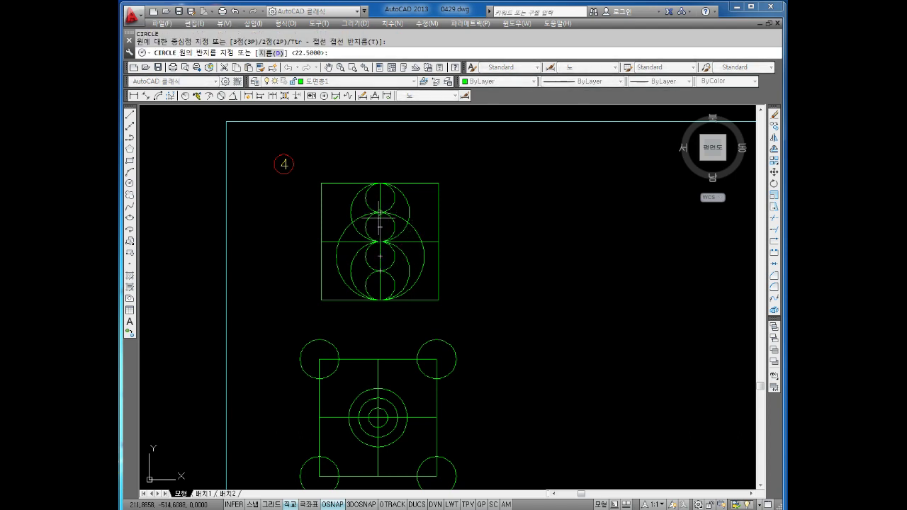
{"action": "left_click", "coordinate": [377, 186]}
- Add a small circle tangent to the square's top and left edges
{"action": "type", "text": "c"}
{"action": "key", "text": "Return"}
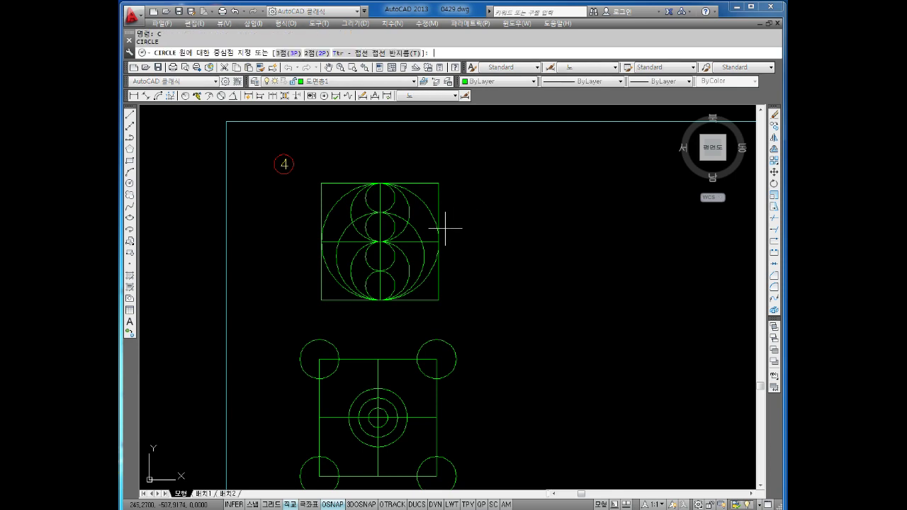
{"action": "type", "text": "T"}
{"action": "key", "text": "Return"}
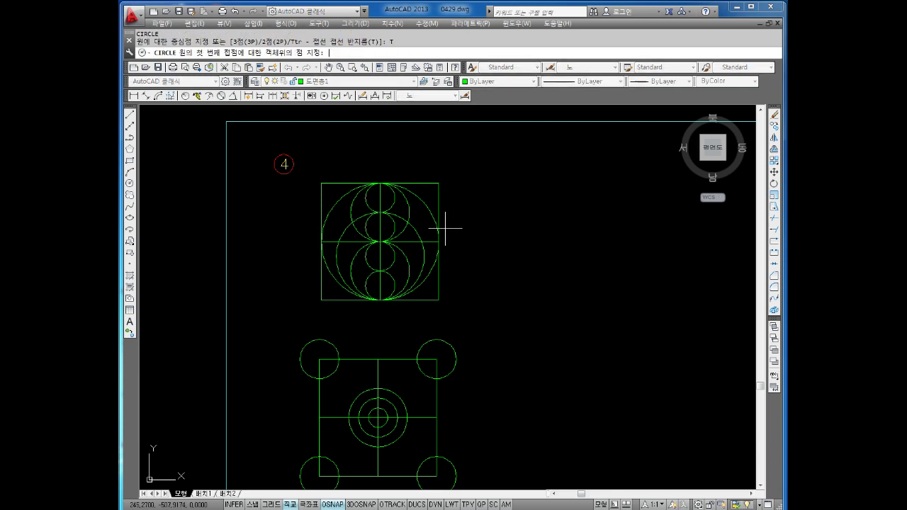
{"action": "scroll", "coordinate": [401, 206], "scroll_direction": "up", "scroll_amount": 3}
{"action": "scroll", "coordinate": [415, 197], "scroll_direction": "up", "scroll_amount": 1}
{"action": "left_click", "coordinate": [200, 157]}
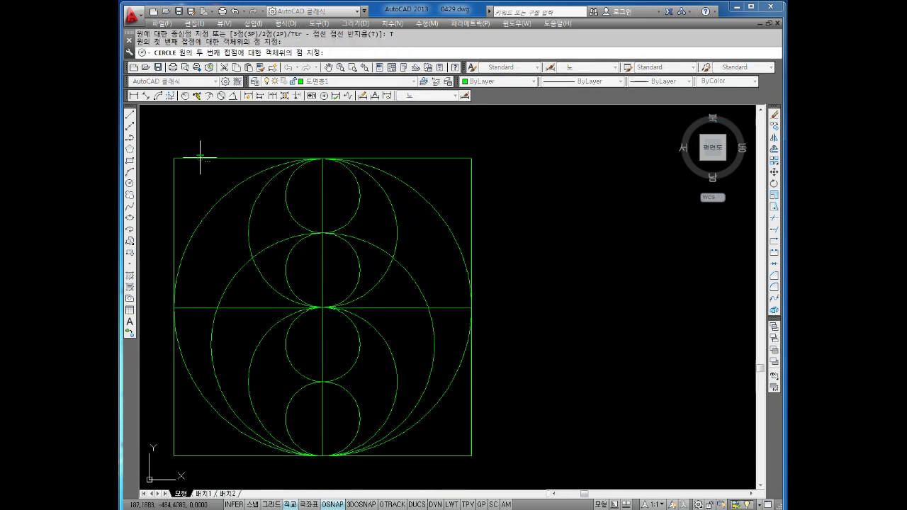
{"action": "left_click", "coordinate": [174, 179]}
{"action": "key", "text": "Return"}
{"action": "key", "text": "Escape"}
{"action": "key", "text": "Escape"}
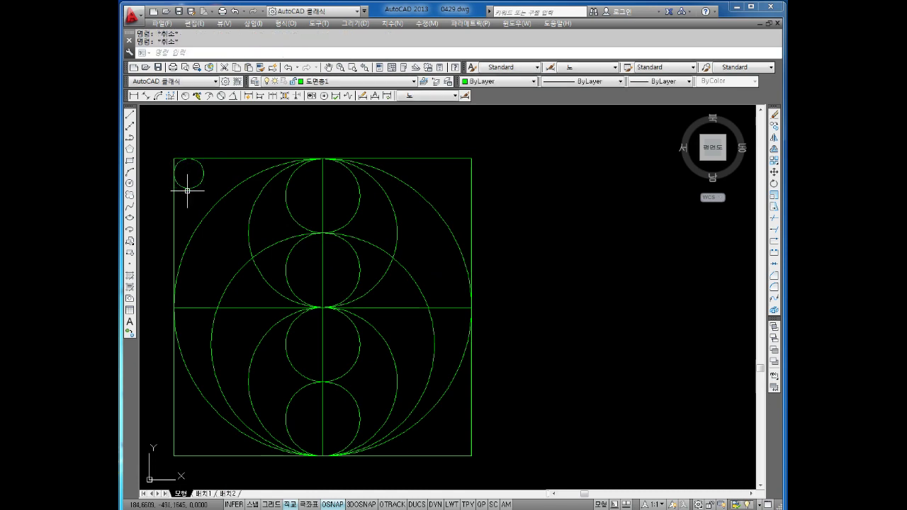
{"action": "type", "text": "MI"}
{"action": "key", "text": "Return"}
{"action": "left_click", "coordinate": [182, 168]}
- Mirror the top-left circle about the vertical centre line to the top-right corner
{"action": "left_click", "coordinate": [185, 191]}
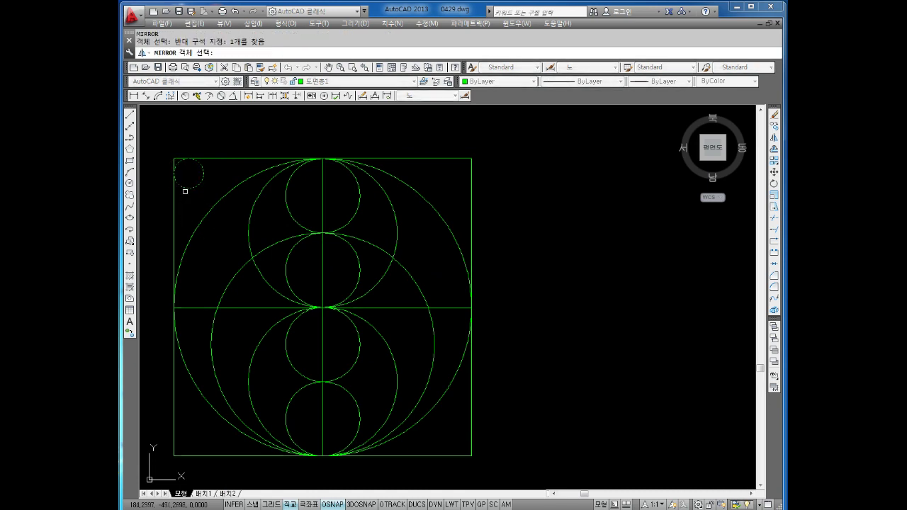
{"action": "key", "text": "Return"}
{"action": "left_click", "coordinate": [324, 158]}
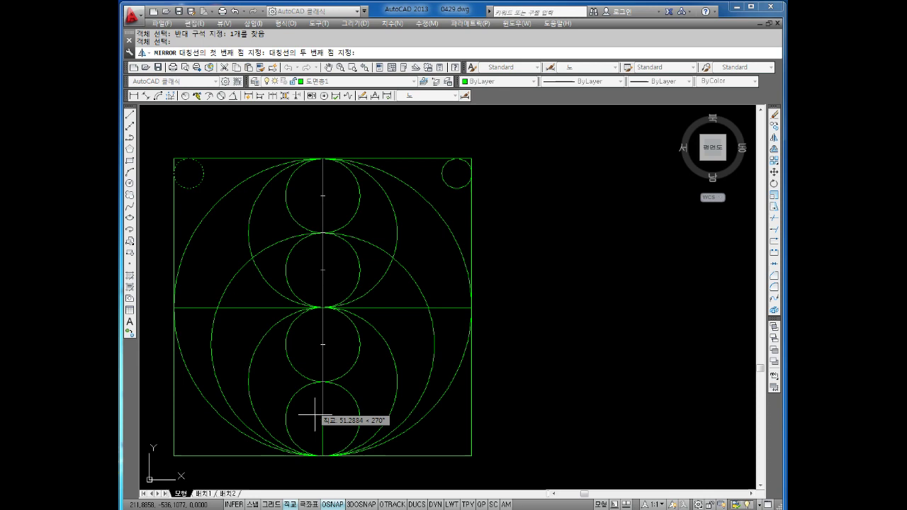
{"action": "left_click", "coordinate": [323, 456]}
{"action": "key", "text": "Return"}
- Mirror both top circles about the horizontal centre line into the bottom corners
{"action": "key", "text": "Return"}
{"action": "left_click", "coordinate": [435, 208]}
{"action": "left_click", "coordinate": [476, 151]}
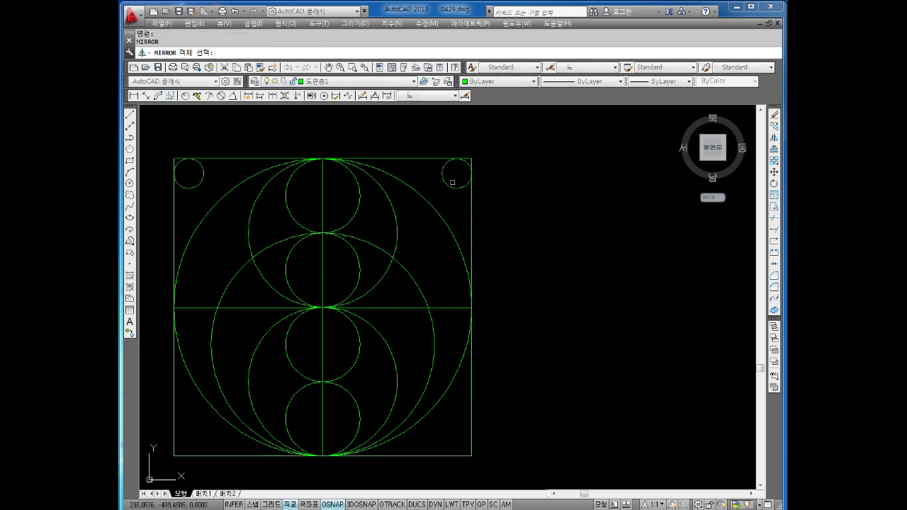
{"action": "left_click", "coordinate": [205, 180]}
{"action": "key", "text": "Return"}
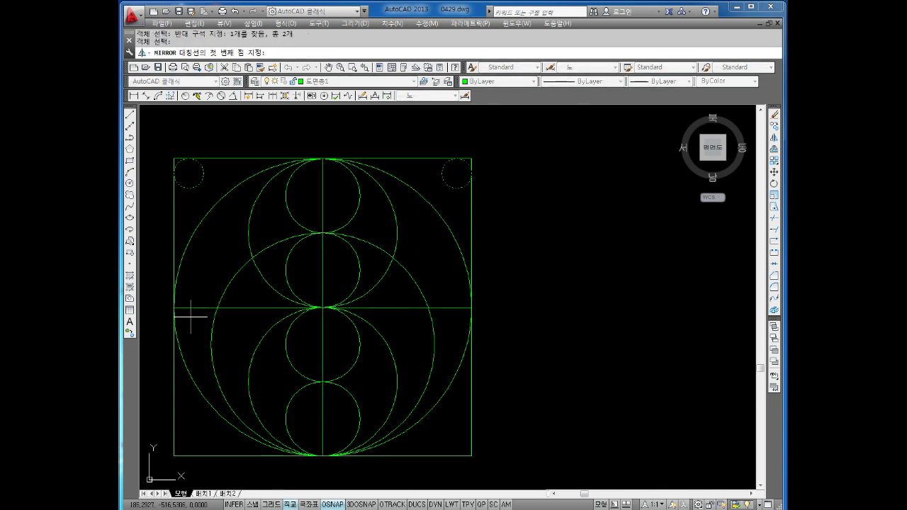
{"action": "left_click", "coordinate": [174, 307]}
{"action": "left_click", "coordinate": [471, 308]}
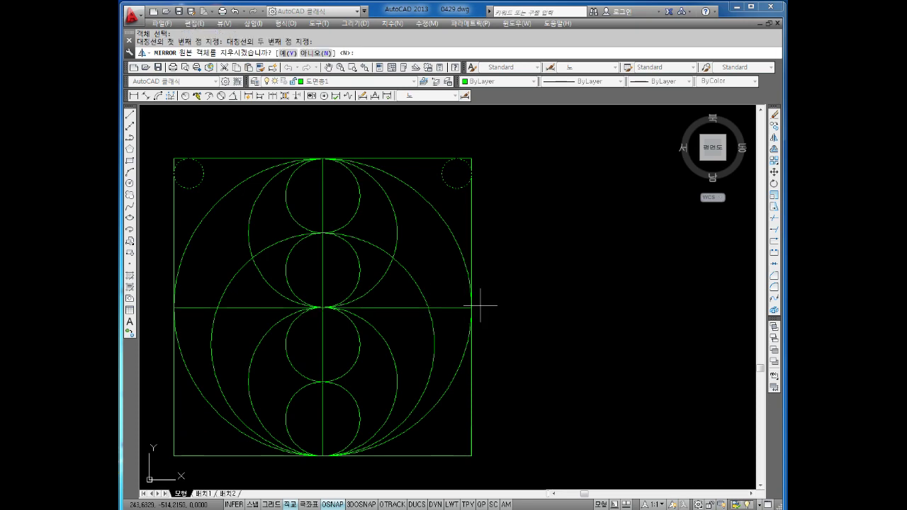
{"action": "key", "text": "Return"}
{"action": "scroll", "coordinate": [482, 304], "scroll_direction": "down", "scroll_amount": 1}
{"action": "scroll", "coordinate": [521, 281], "scroll_direction": "down", "scroll_amount": 1}
{"action": "scroll", "coordinate": [521, 281], "scroll_direction": "down", "scroll_amount": 3}
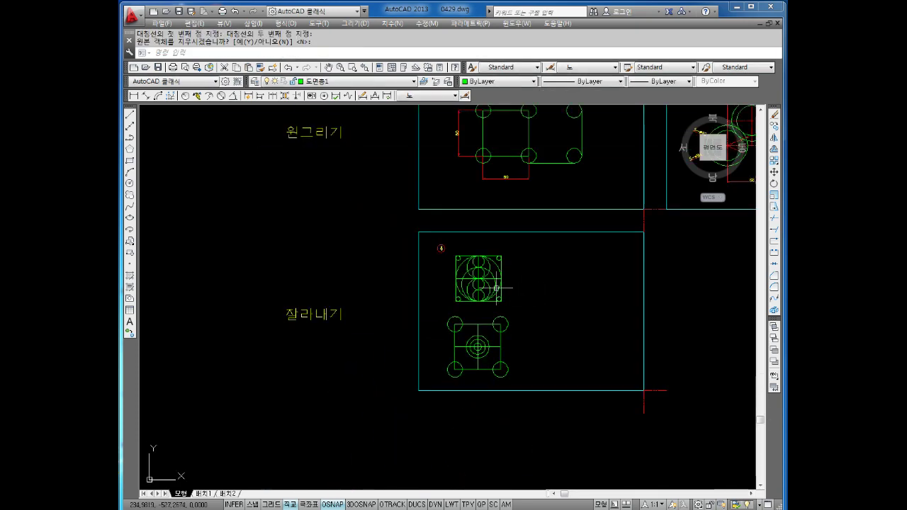
{"action": "scroll", "coordinate": [511, 287], "scroll_direction": "up", "scroll_amount": 2}
- Copy the circle-filled square and the corner-circle square together, placing the duplicates directly to their right
{"action": "middle_click_drag", "start_coordinate": [511, 290], "coordinate": [484, 297]}
{"action": "key", "text": "Escape"}
{"action": "key", "text": "Escape"}
{"action": "type", "text": "co"}
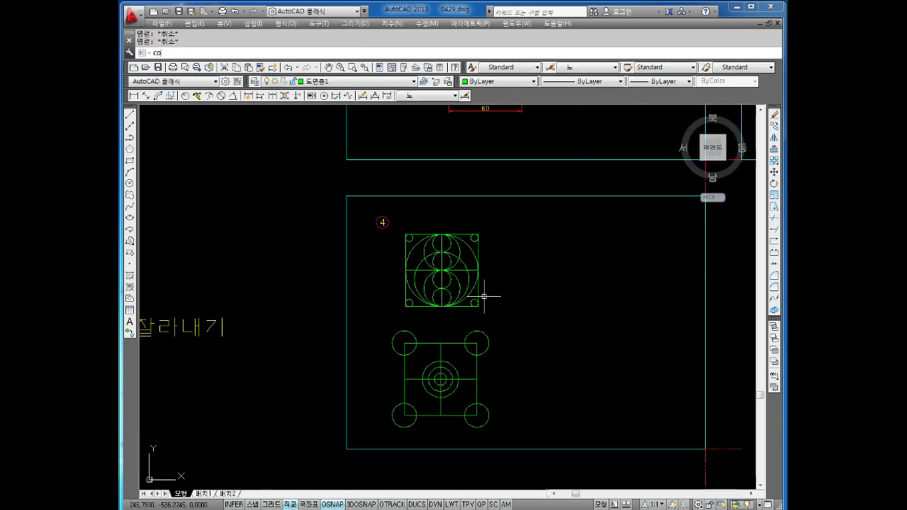
{"action": "key", "text": "Return"}
{"action": "left_click", "coordinate": [511, 222]}
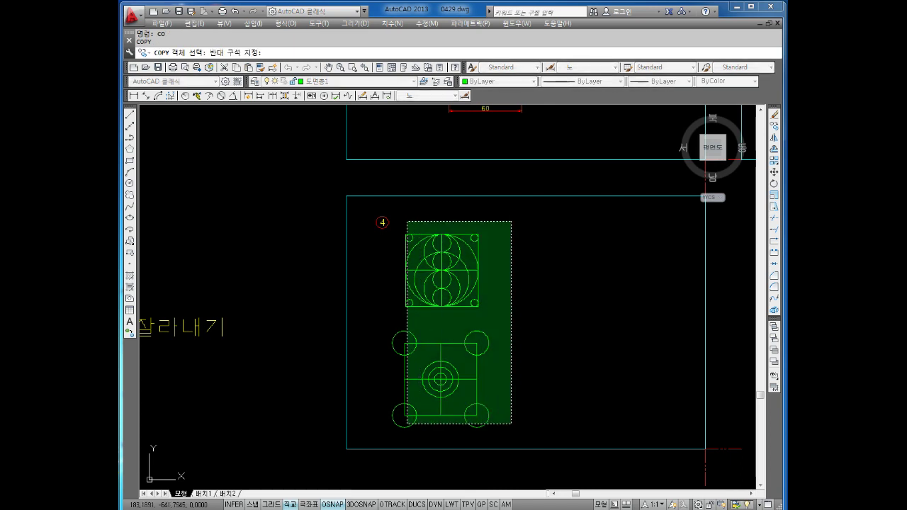
{"action": "left_click", "coordinate": [390, 436]}
{"action": "key", "text": "Return"}
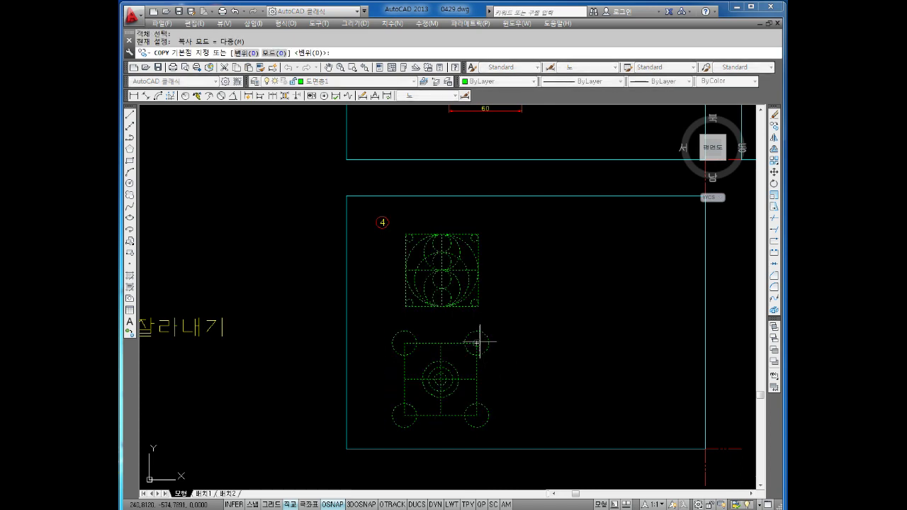
{"action": "left_click", "coordinate": [477, 344]}
{"action": "left_click", "coordinate": [629, 344]}
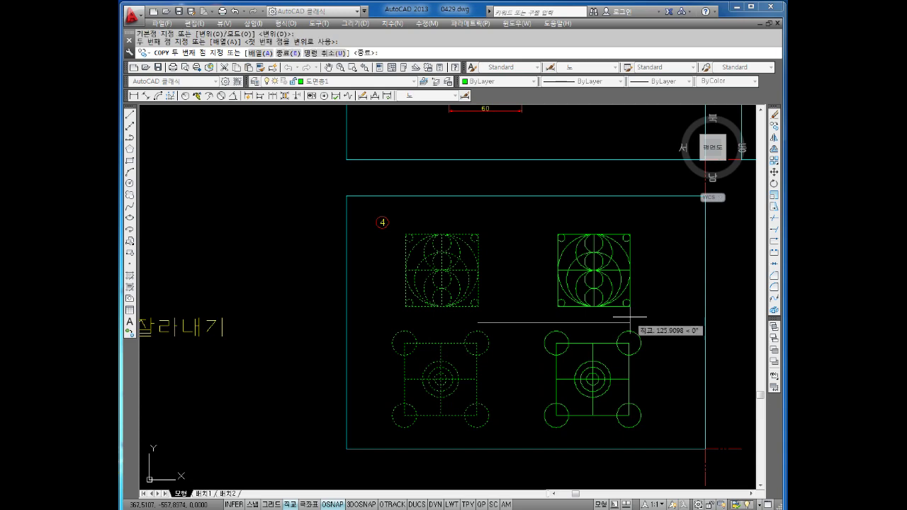
{"action": "key", "text": "Escape"}
{"action": "key", "text": "Escape"}
{"action": "key", "text": "Escape"}
{"action": "scroll", "coordinate": [535, 304], "scroll_direction": "up", "scroll_amount": 2}
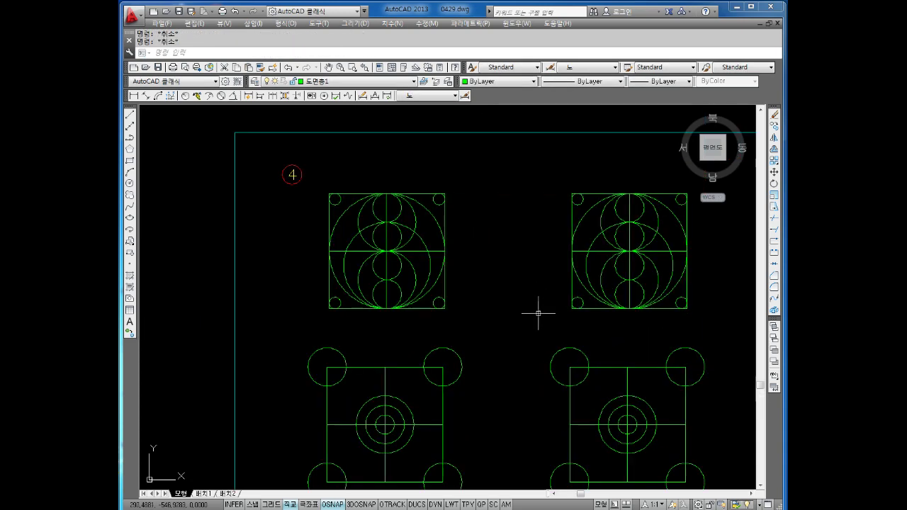
{"action": "scroll", "coordinate": [503, 290], "scroll_direction": "up", "scroll_amount": 1}
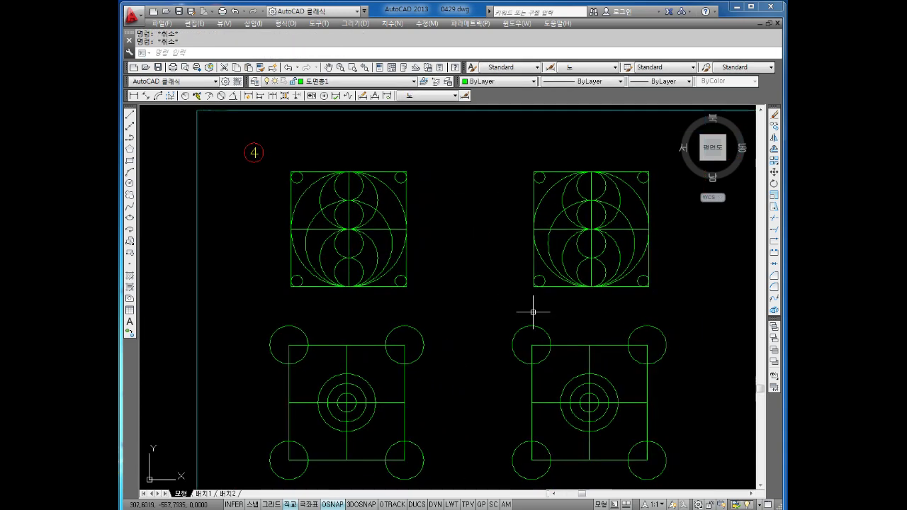
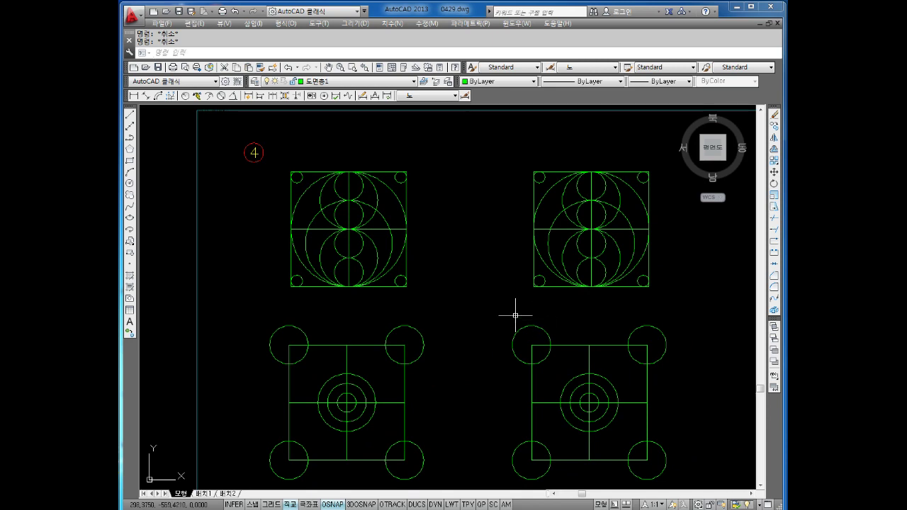
- Add the 60 horizontal and 60 vertical linear dimensions to the upper-left square
{"action": "middle_click_drag", "start_coordinate": [432, 273], "coordinate": [441, 260]}
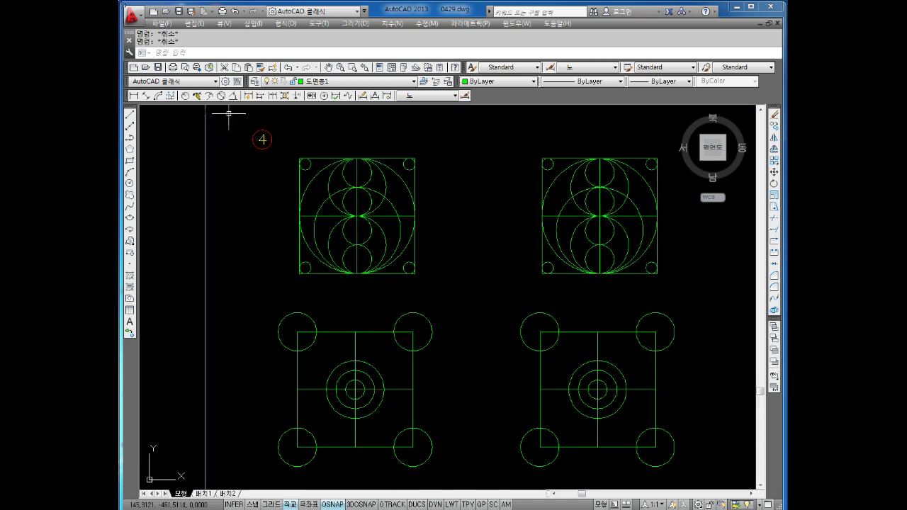
{"action": "left_click", "coordinate": [134, 95]}
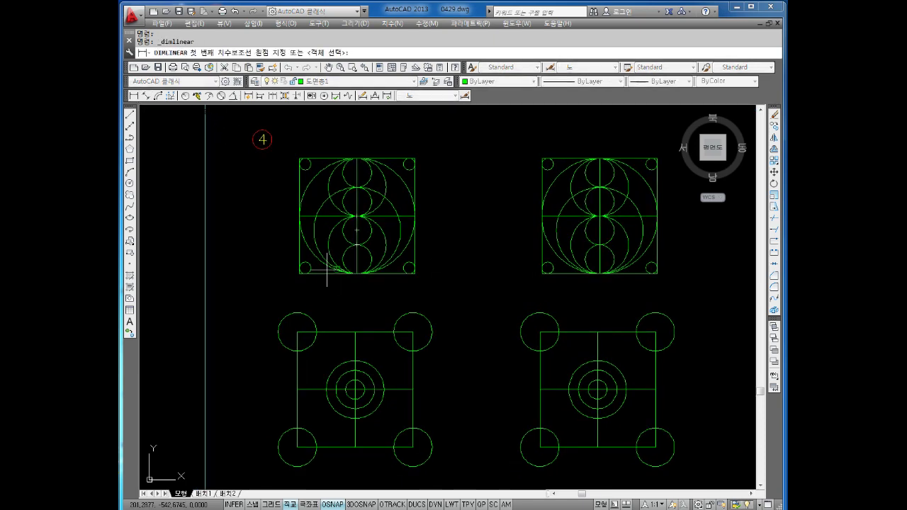
{"action": "scroll", "coordinate": [306, 281], "scroll_direction": "up", "scroll_amount": 2}
{"action": "left_click", "coordinate": [287, 273]}
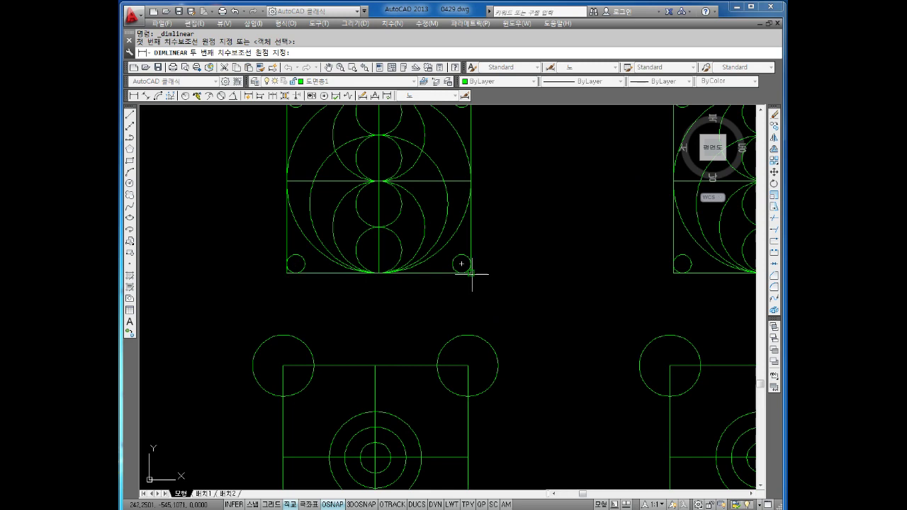
{"action": "left_click", "coordinate": [471, 272]}
{"action": "middle_click_drag", "start_coordinate": [407, 244], "coordinate": [468, 301]}
{"action": "key", "text": "Return"}
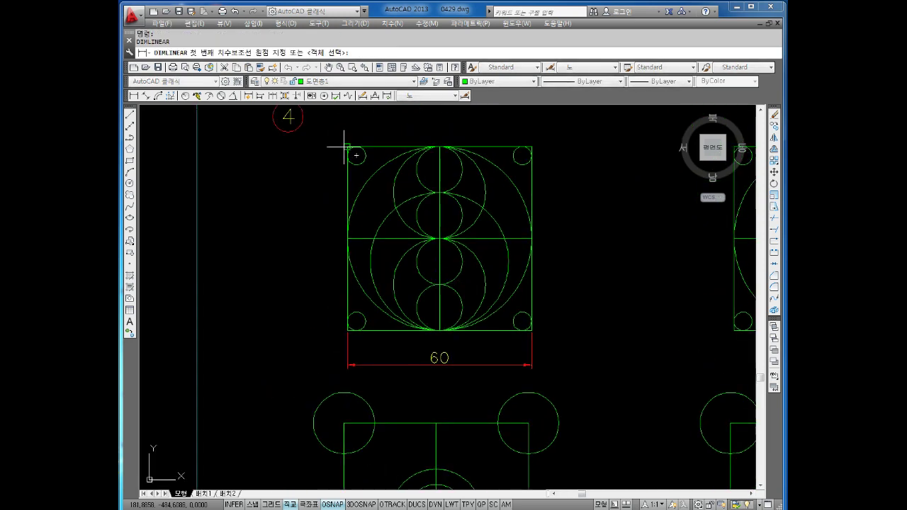
{"action": "left_click", "coordinate": [356, 154]}
{"action": "left_click", "coordinate": [347, 331]}
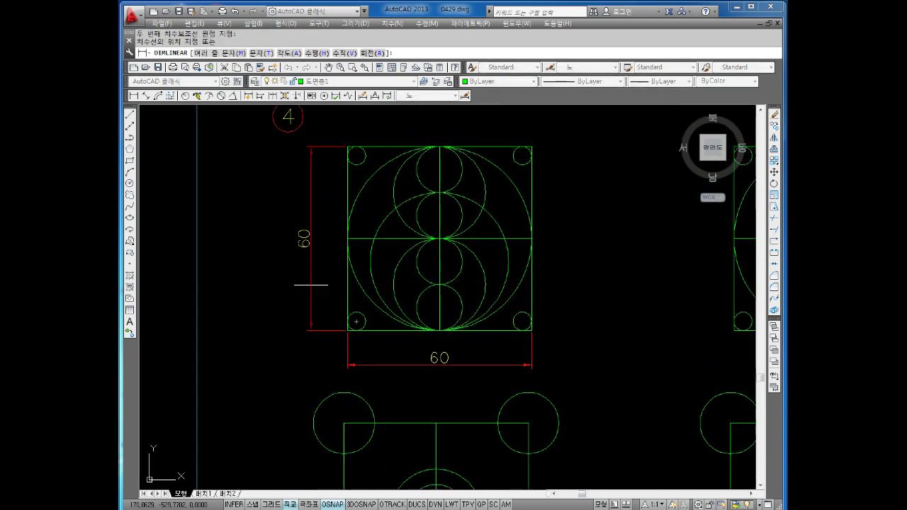
{"action": "left_click", "coordinate": [310, 285]}
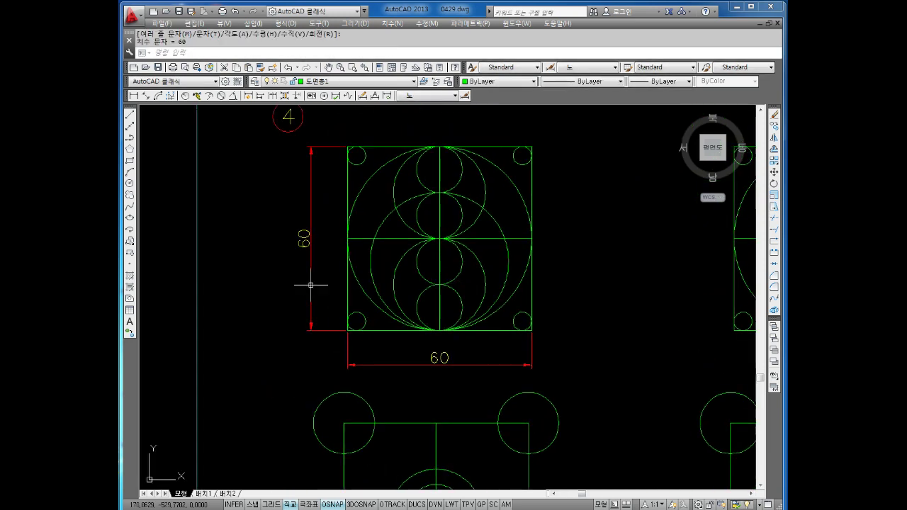
- Dimension a corner circle as Φ6 and prefix its text with '4-' to read 4-Φ6
{"action": "left_click", "coordinate": [221, 96]}
{"action": "left_click", "coordinate": [363, 149]}
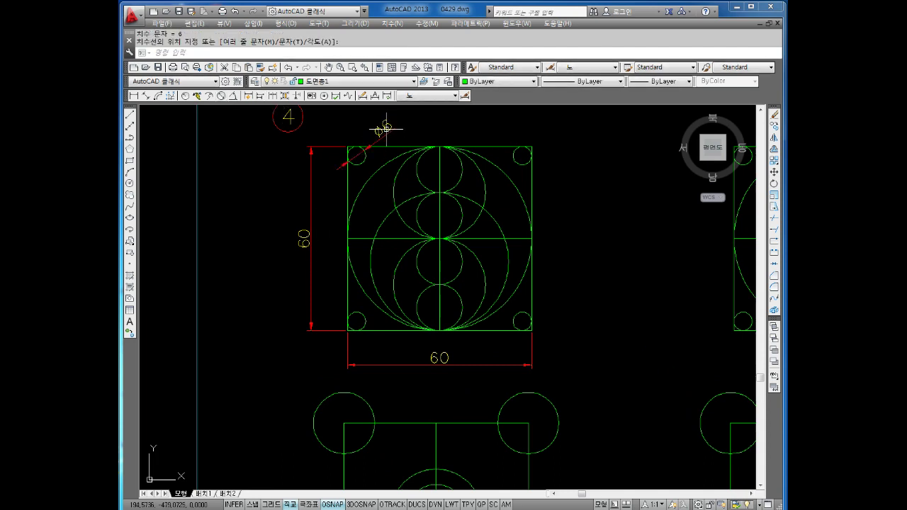
{"action": "left_click", "coordinate": [387, 130]}
{"action": "double_click", "coordinate": [387, 126]}
{"action": "type", "text": "4-"}
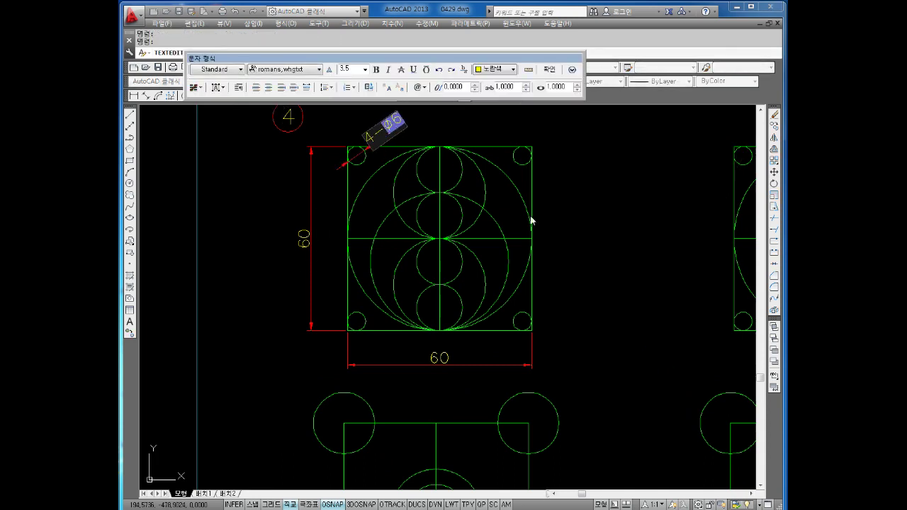
{"action": "left_click", "coordinate": [531, 221]}
{"action": "scroll", "coordinate": [478, 200], "scroll_direction": "down", "scroll_amount": 2}
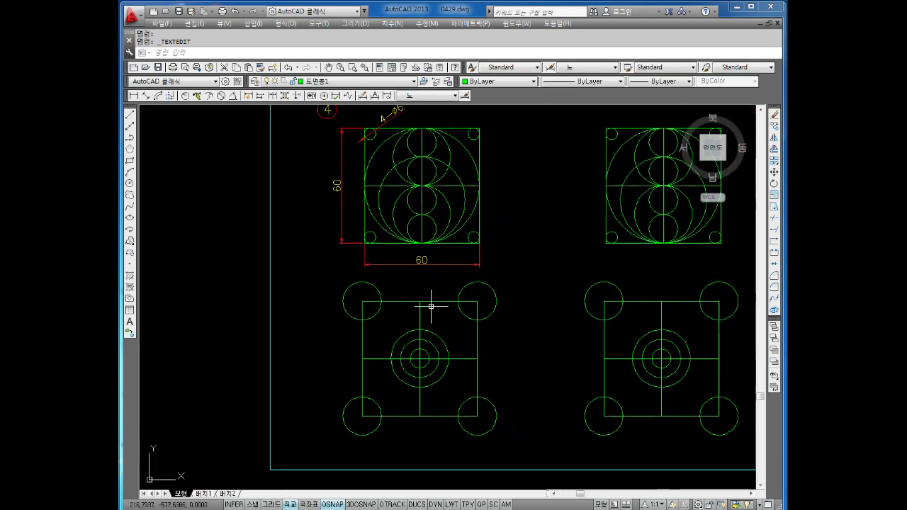
- Add 60 width and 60 height linear dimensions to the lower-left plate square
{"action": "middle_click_drag", "start_coordinate": [431, 306], "coordinate": [426, 267]}
{"action": "left_click", "coordinate": [134, 95]}
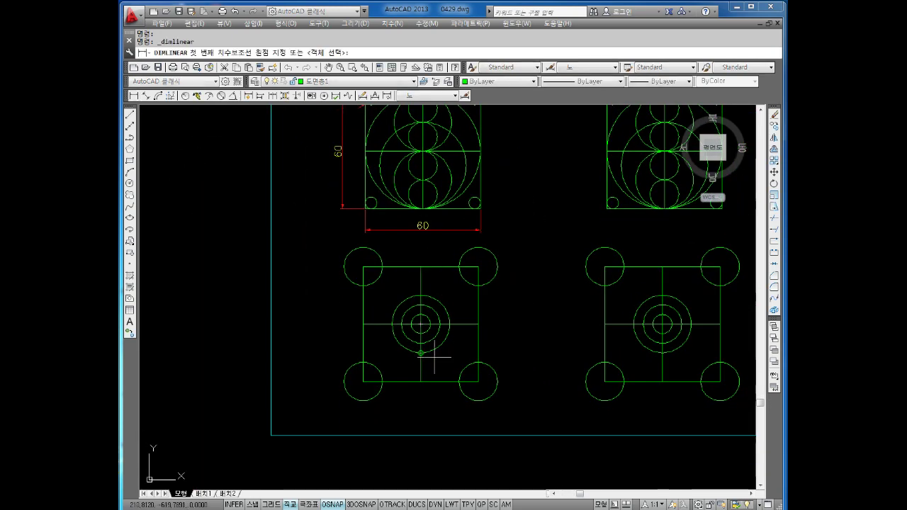
{"action": "left_click", "coordinate": [479, 381]}
{"action": "left_click", "coordinate": [363, 382]}
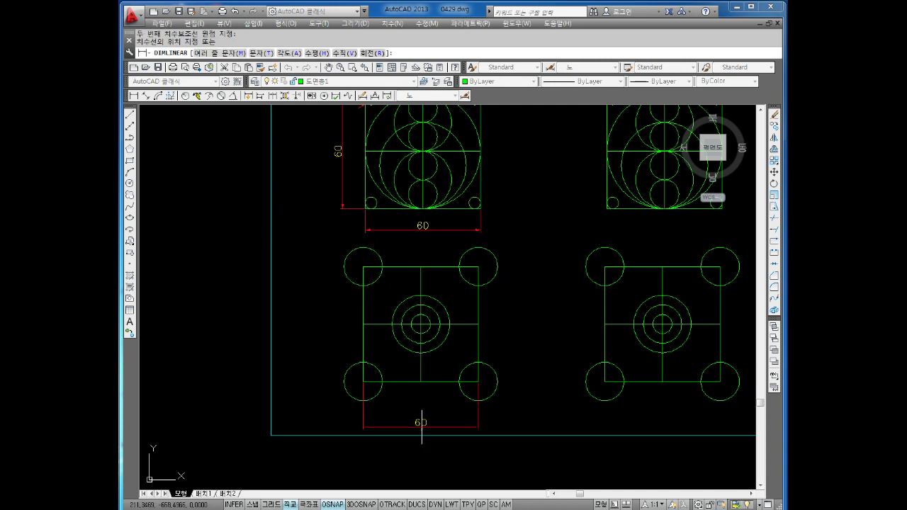
{"action": "left_click", "coordinate": [420, 419]}
{"action": "key", "text": "Return"}
{"action": "left_click", "coordinate": [362, 267]}
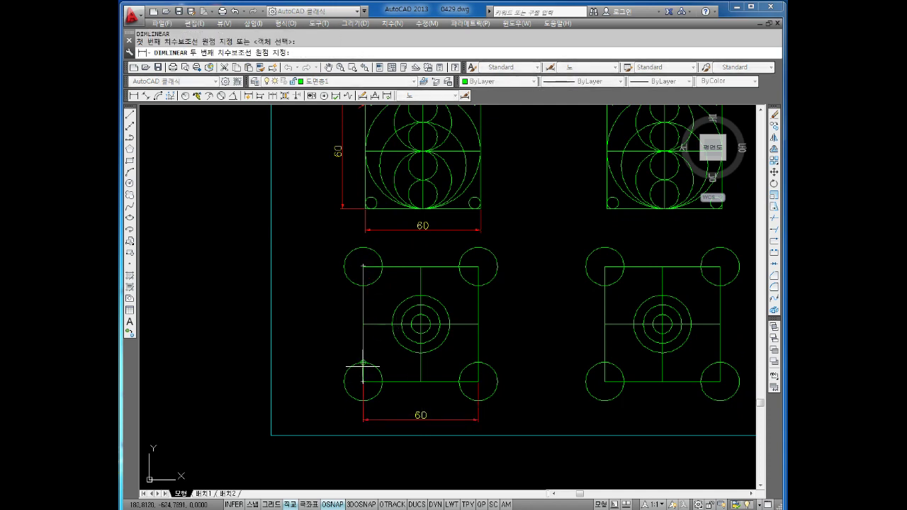
{"action": "left_click", "coordinate": [363, 382]}
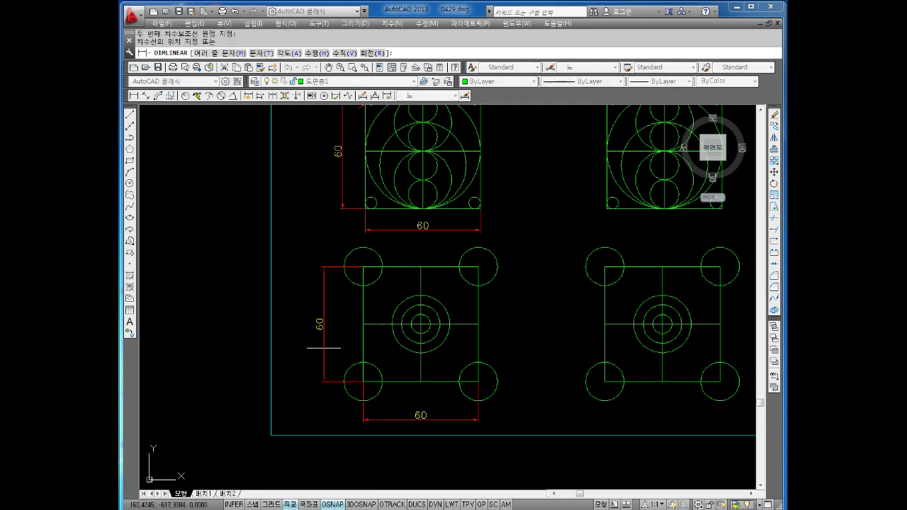
{"action": "left_click", "coordinate": [334, 342]}
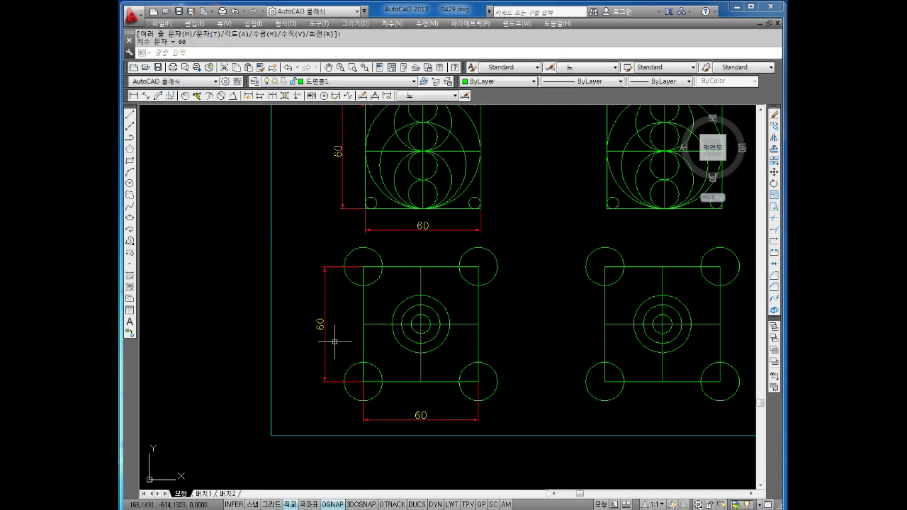
- Dimension the three concentric circles with radii R5, R10 and R15
{"action": "left_click", "coordinate": [185, 96]}
{"action": "left_click", "coordinate": [428, 317]}
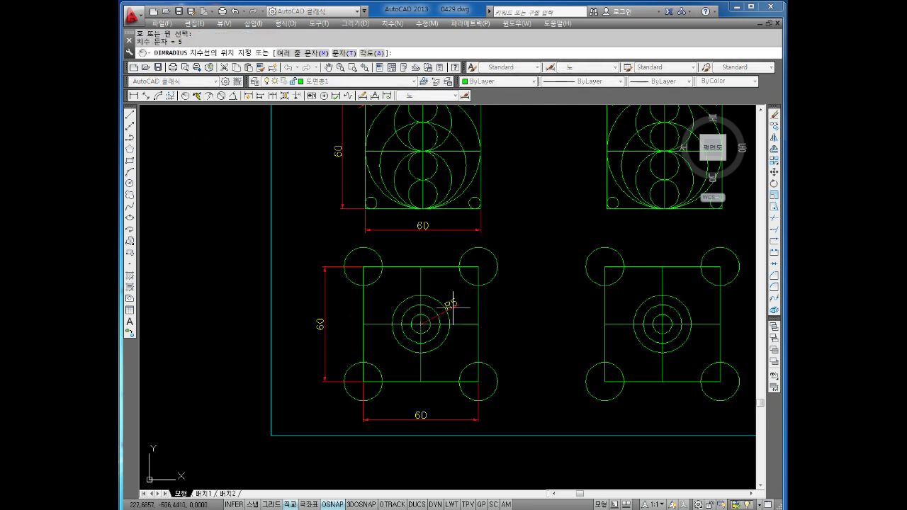
{"action": "left_click", "coordinate": [457, 309]}
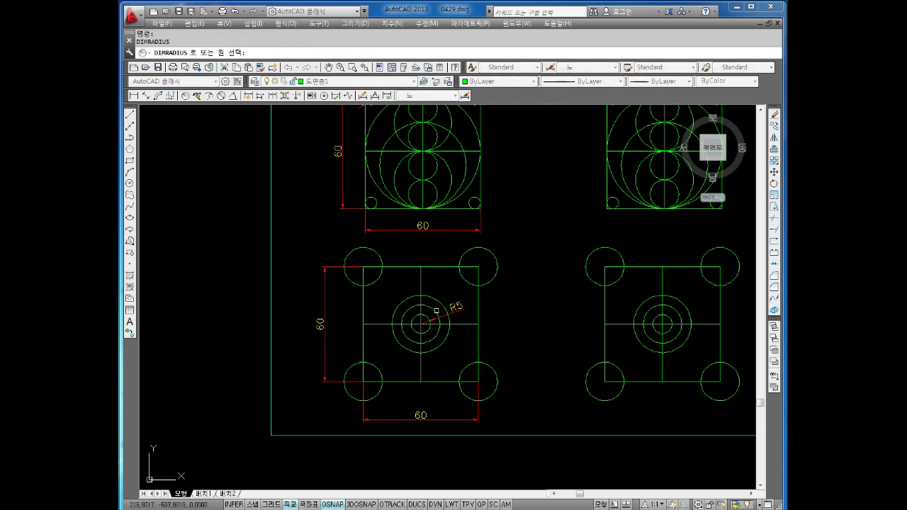
{"action": "key", "text": "Return"}
{"action": "left_click", "coordinate": [434, 311]}
{"action": "left_click", "coordinate": [450, 297]}
{"action": "key", "text": "Return"}
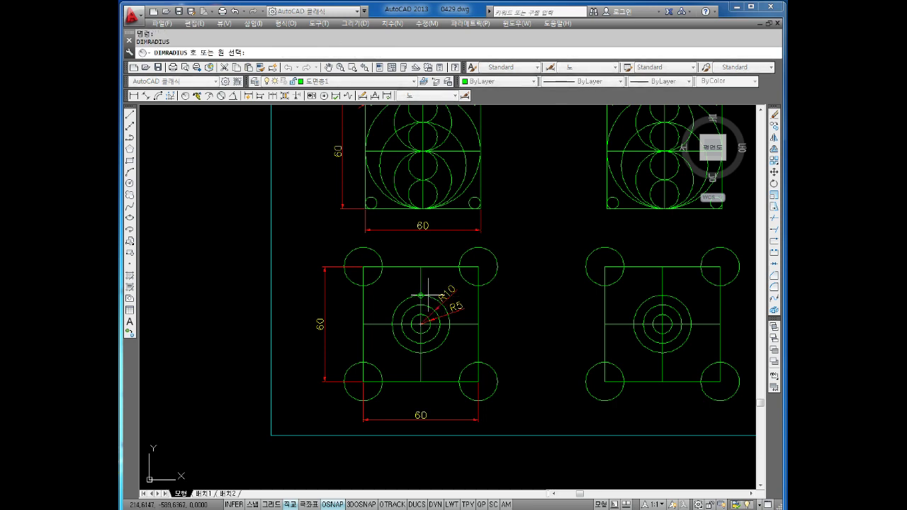
{"action": "left_click", "coordinate": [417, 298]}
{"action": "left_click", "coordinate": [442, 269]}
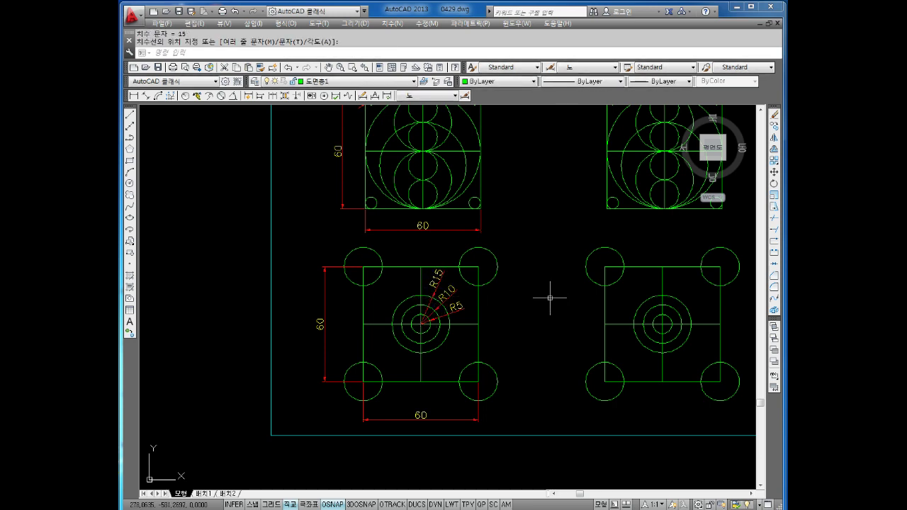
- Add a 4-Ø20 diameter callout on the upper-right corner circle
{"action": "left_click", "coordinate": [221, 95]}
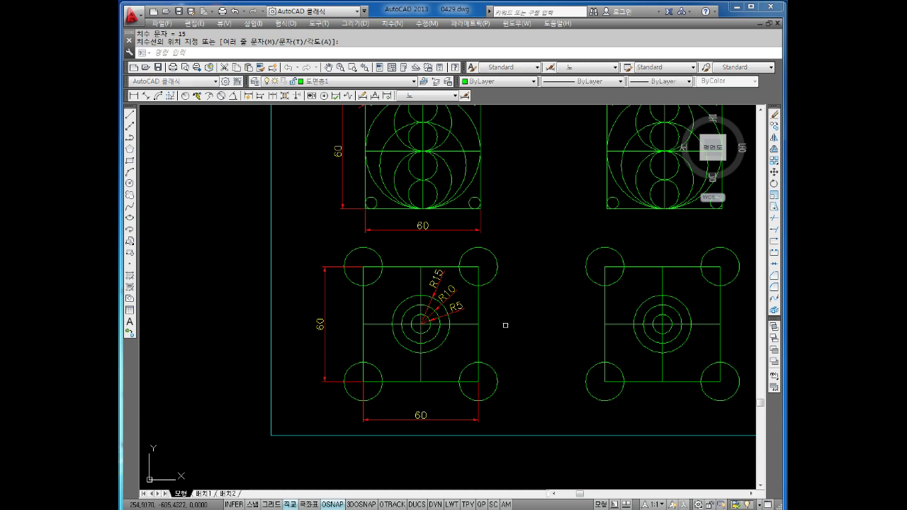
{"action": "left_click", "coordinate": [492, 281]}
{"action": "left_click", "coordinate": [509, 299]}
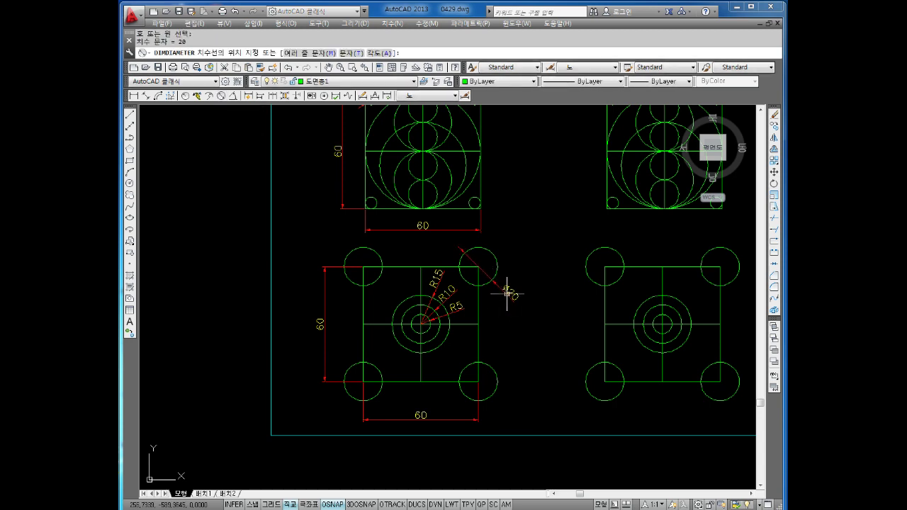
{"action": "double_click", "coordinate": [510, 292]}
{"action": "type", "text": "4-"}
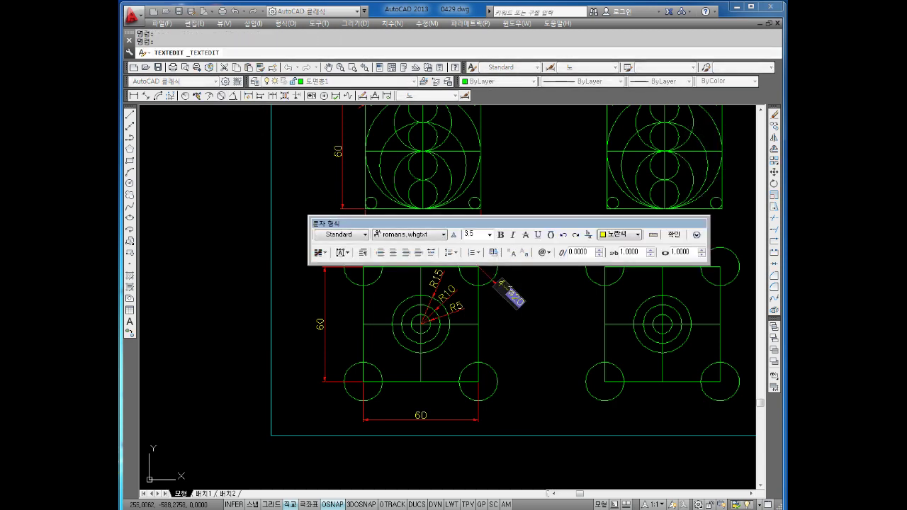
{"action": "left_click", "coordinate": [519, 344]}
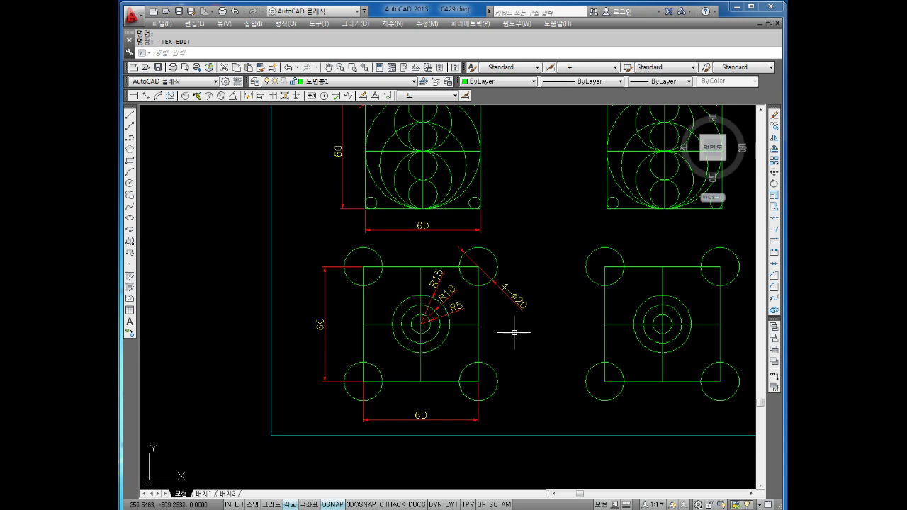
{"action": "mouse_move", "coordinate": [514, 331]}
{"action": "middle_mouse_down"}
{"action": "mouse_move", "coordinate": [478, 319]}
{"action": "mouse_move", "coordinate": [478, 265]}
{"action": "middle_mouse_up"}
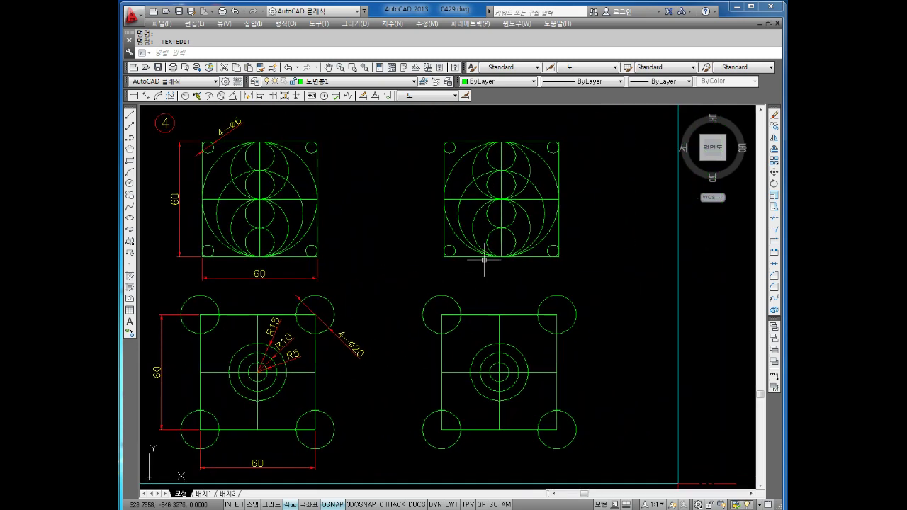
- Trim the top-left corner circle with all objects as edges, rounding that corner
{"action": "scroll", "coordinate": [524, 216], "scroll_direction": "up", "scroll_amount": 2}
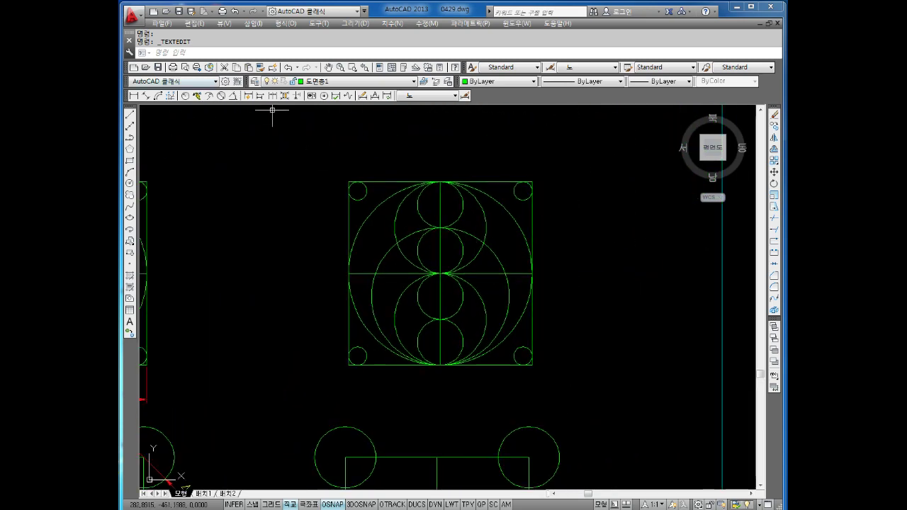
{"action": "key", "text": "Escape"}
{"action": "key", "text": "Escape"}
{"action": "key", "text": "Return"}
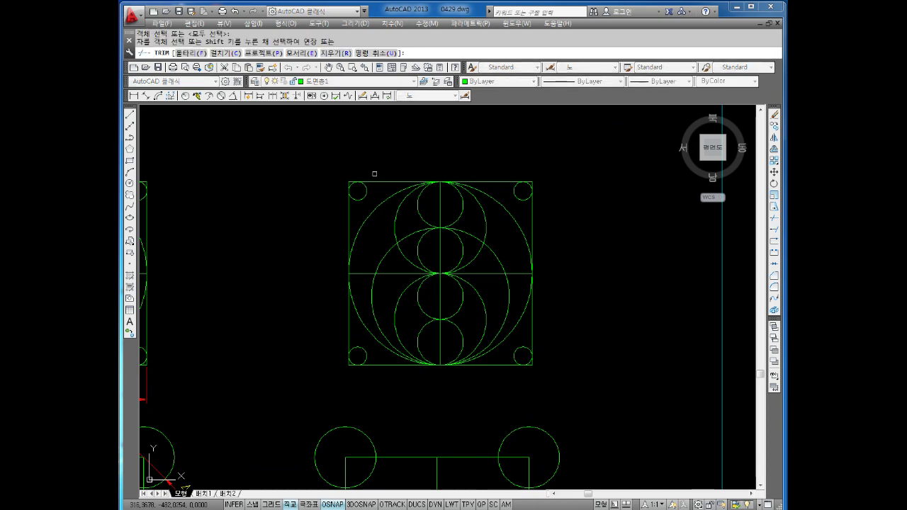
{"action": "scroll", "coordinate": [358, 180], "scroll_direction": "up", "scroll_amount": 4}
{"action": "left_click", "coordinate": [307, 203]}
{"action": "left_click", "coordinate": [319, 194]}
{"action": "left_click", "coordinate": [347, 233]}
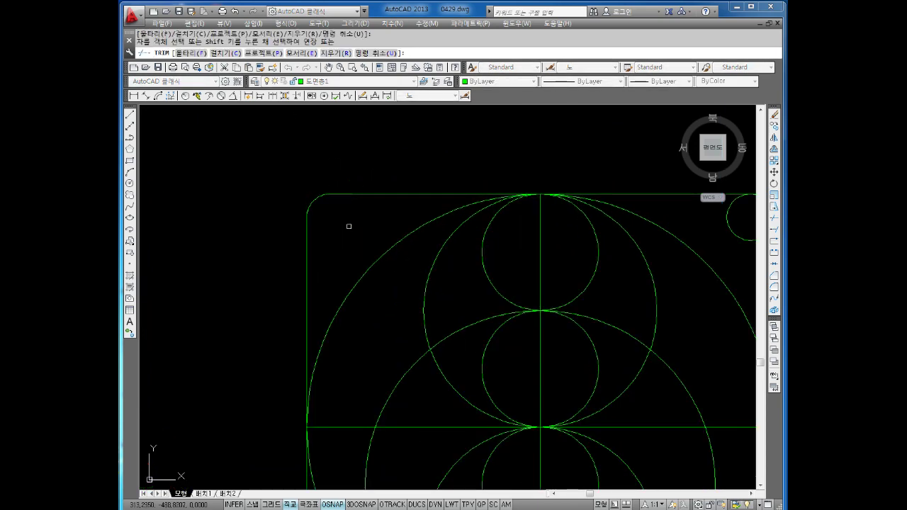
{"action": "left_click", "coordinate": [332, 256]}
{"action": "left_click", "coordinate": [350, 211]}
- Round off the top-right and bottom-right corners by trimming their corner circles
{"action": "middle_click_drag", "start_coordinate": [449, 211], "coordinate": [181, 212]}
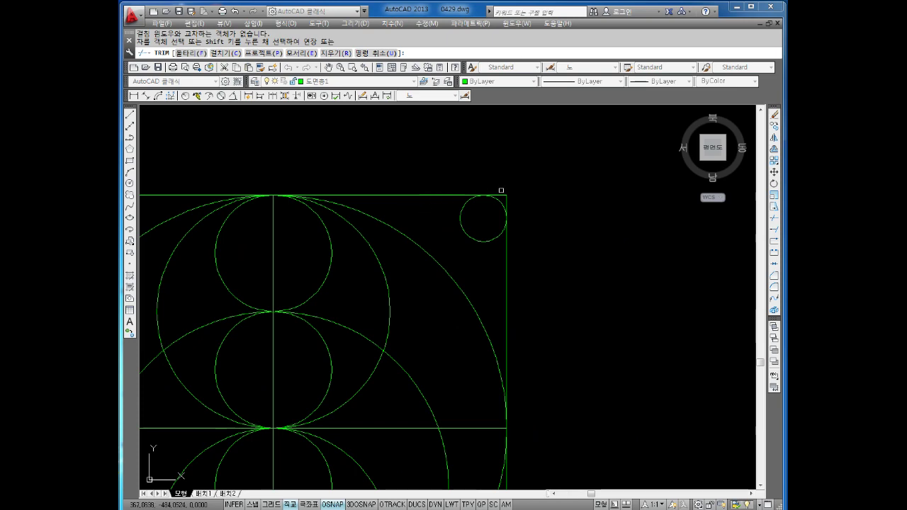
{"action": "left_click", "coordinate": [506, 197]}
{"action": "left_click", "coordinate": [504, 231]}
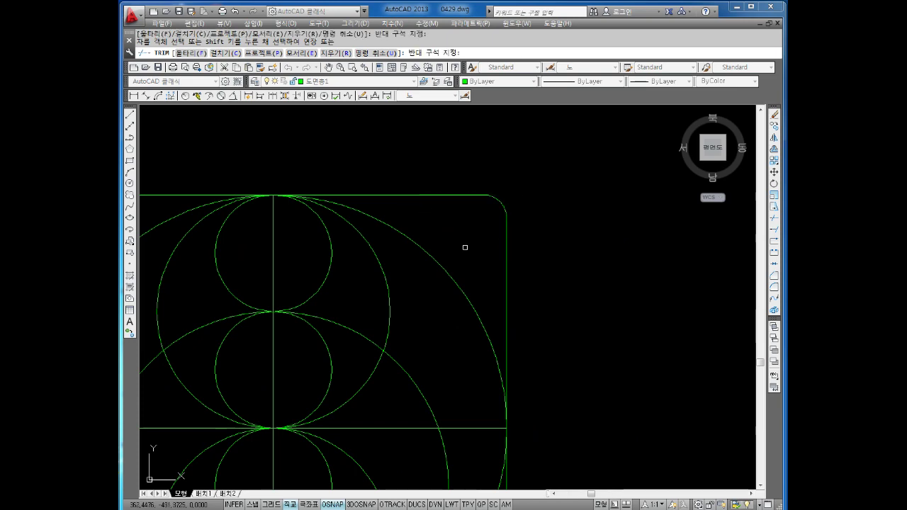
{"action": "scroll", "coordinate": [465, 247], "scroll_direction": "down", "scroll_amount": 4}
{"action": "scroll", "coordinate": [458, 454], "scroll_direction": "up", "scroll_amount": 4}
{"action": "left_click", "coordinate": [538, 316]}
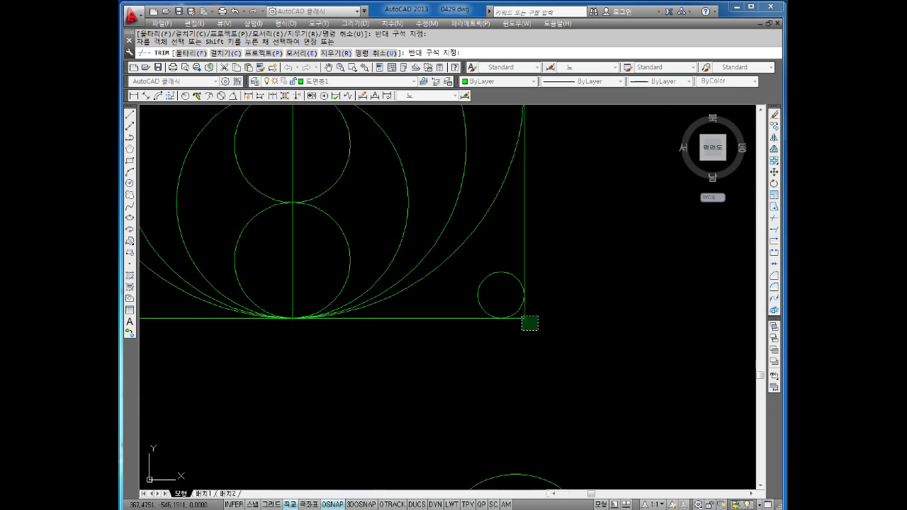
{"action": "left_click", "coordinate": [523, 330]}
{"action": "left_click", "coordinate": [479, 293]}
{"action": "scroll", "coordinate": [468, 294], "scroll_direction": "down", "scroll_amount": 3}
{"action": "middle_click_drag", "start_coordinate": [467, 293], "coordinate": [504, 298]}
- Trim away the outer part of the bottom-left corner circle
{"action": "key", "text": "Escape"}
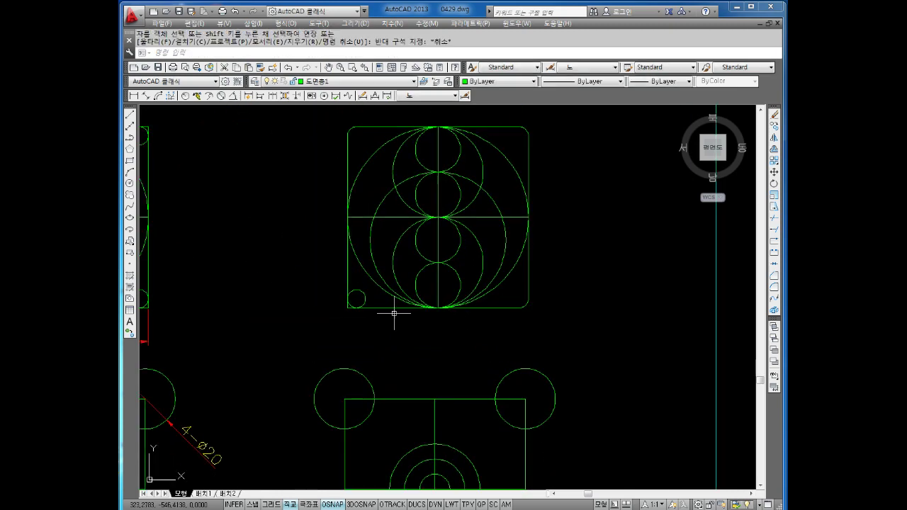
{"action": "key", "text": "Return"}
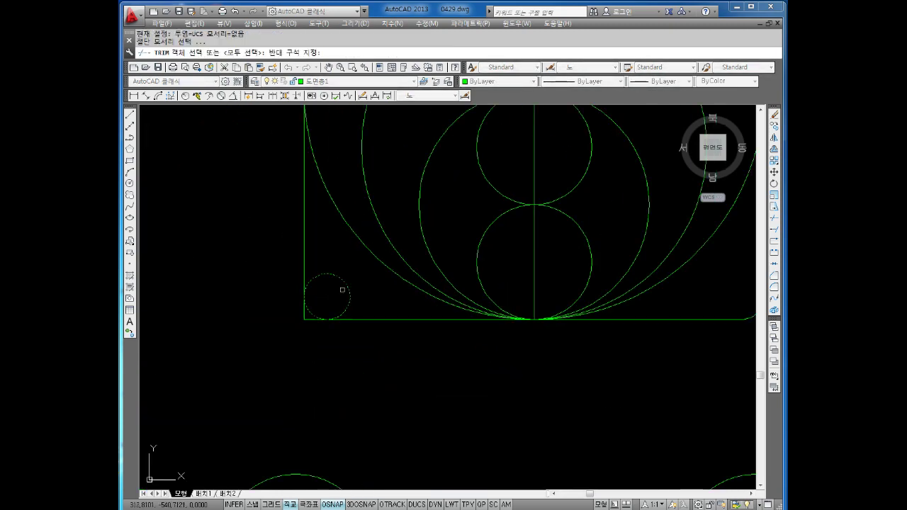
{"action": "key", "text": "Escape"}
{"action": "key", "text": "Escape"}
{"action": "key", "text": "Return"}
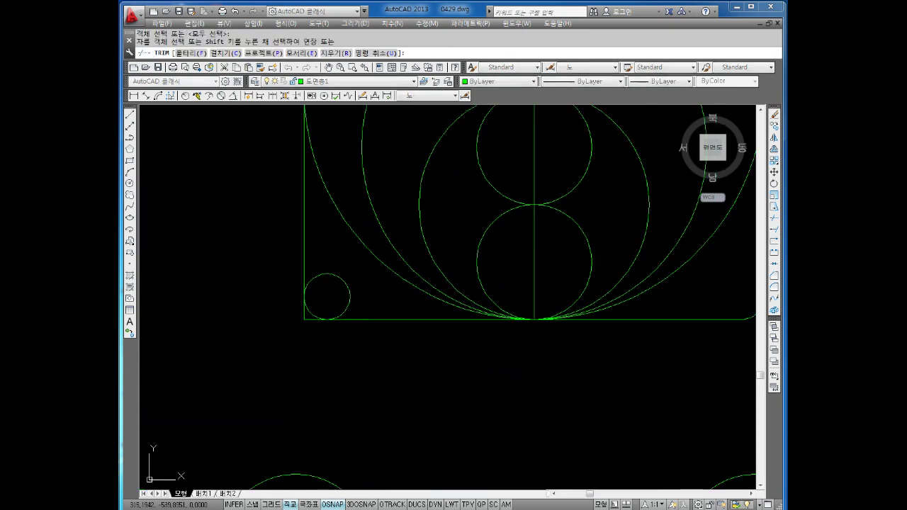
{"action": "key", "text": "Return"}
{"action": "left_click_drag", "start_coordinate": [354, 301], "coordinate": [373, 323]}
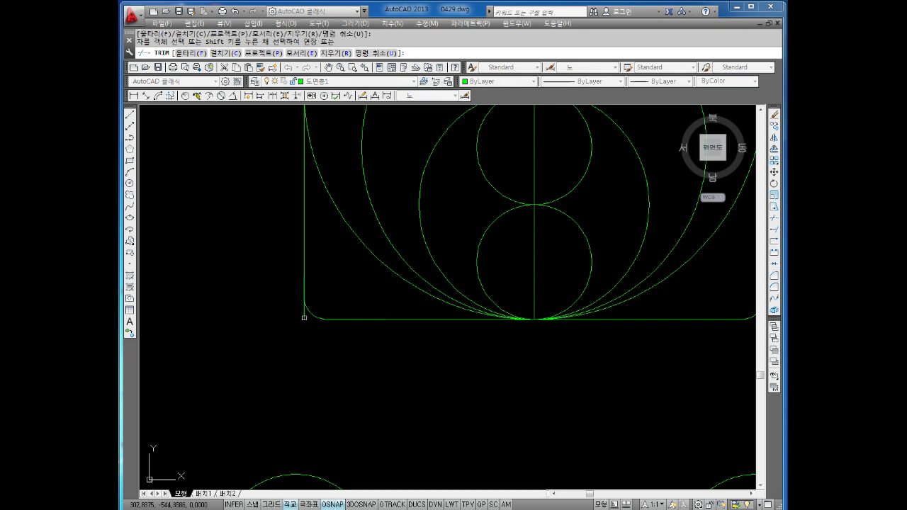
{"action": "scroll", "coordinate": [304, 318], "scroll_direction": "down", "scroll_amount": 5}
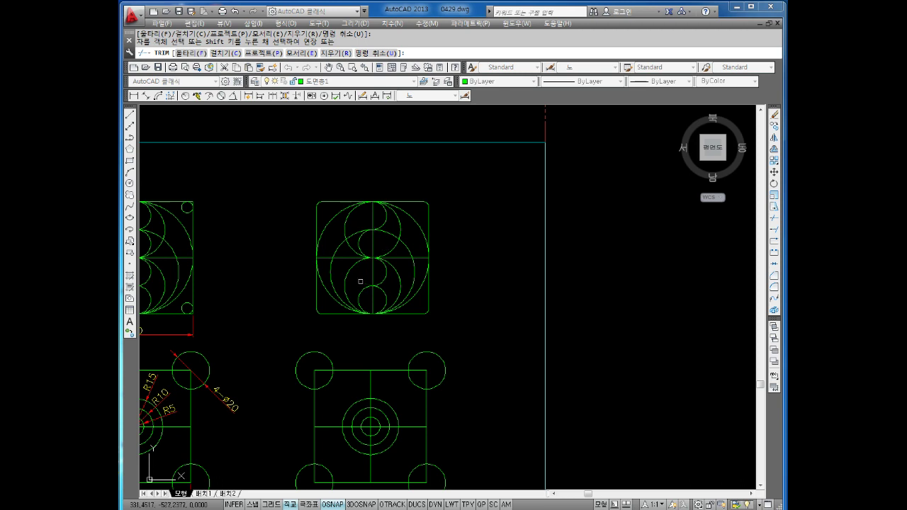
- Erase the vertical centre line
{"action": "key", "text": "Escape"}
{"action": "left_click", "coordinate": [373, 244]}
{"action": "key", "text": "Delete"}
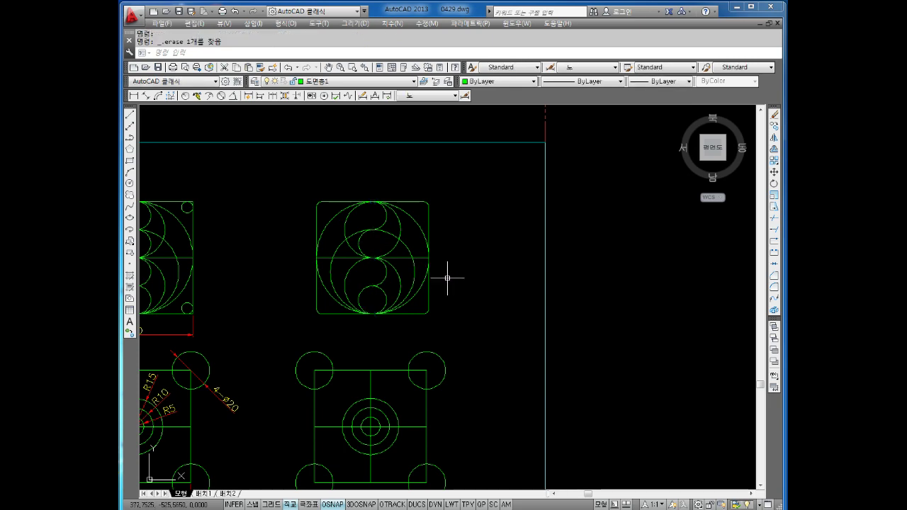
{"action": "scroll", "coordinate": [443, 282], "scroll_direction": "down", "scroll_amount": 3}
{"action": "scroll", "coordinate": [404, 327], "scroll_direction": "up", "scroll_amount": 3}
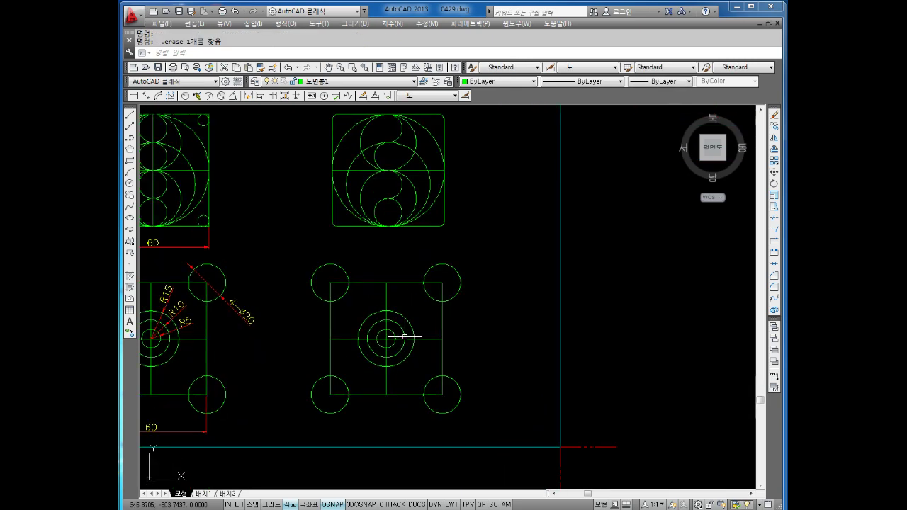
- Trim the four corner circles of the lower-right square into arc notches
{"action": "type", "text": "tr"}
{"action": "key", "text": "Return"}
{"action": "key", "text": "Return"}
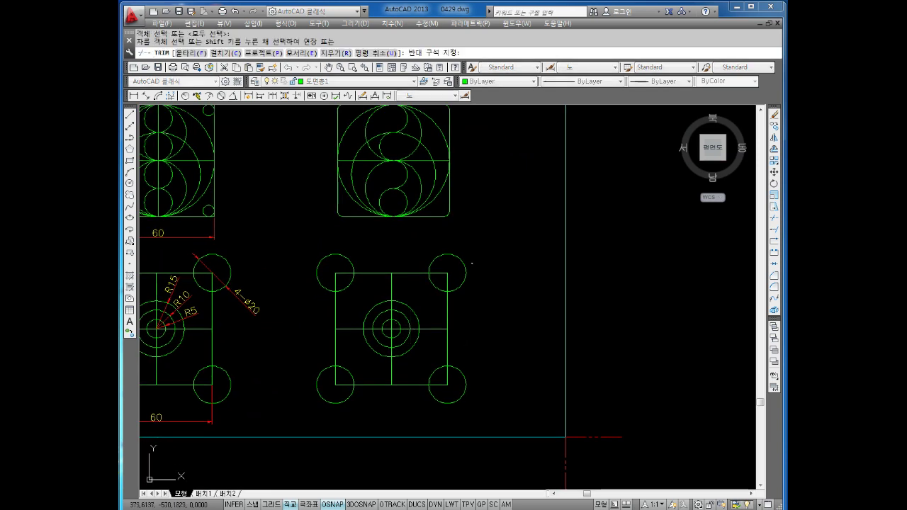
{"action": "left_click", "coordinate": [472, 264]}
{"action": "left_click", "coordinate": [446, 280]}
{"action": "left_click", "coordinate": [347, 242]}
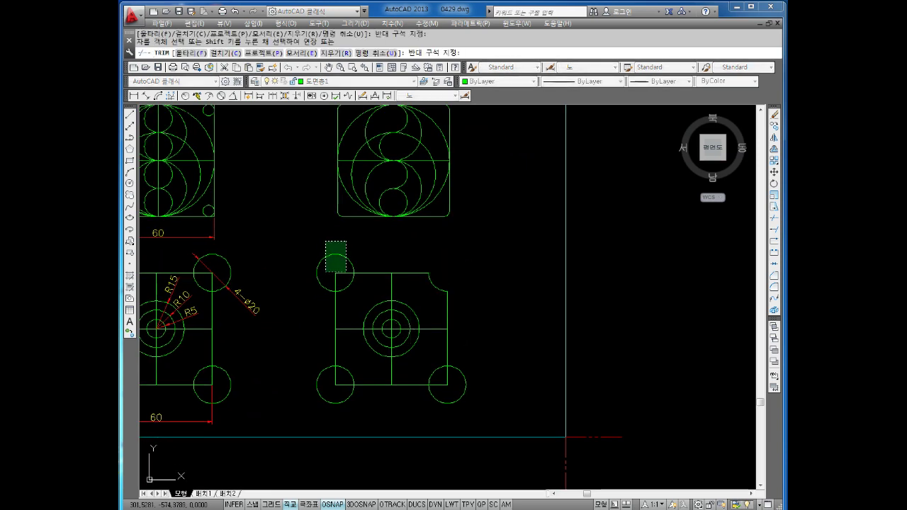
{"action": "left_click", "coordinate": [324, 275]}
{"action": "left_click", "coordinate": [357, 403]}
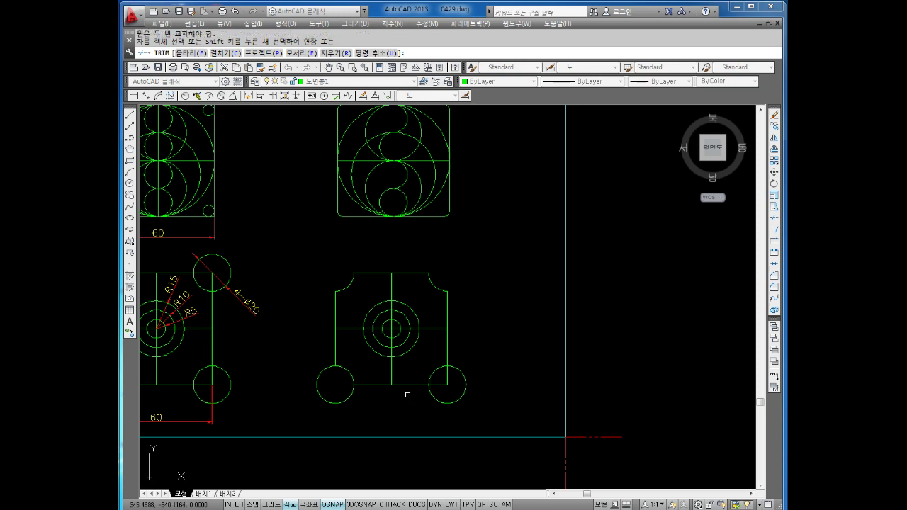
{"action": "left_click", "coordinate": [348, 395]}
{"action": "left_click", "coordinate": [484, 375]}
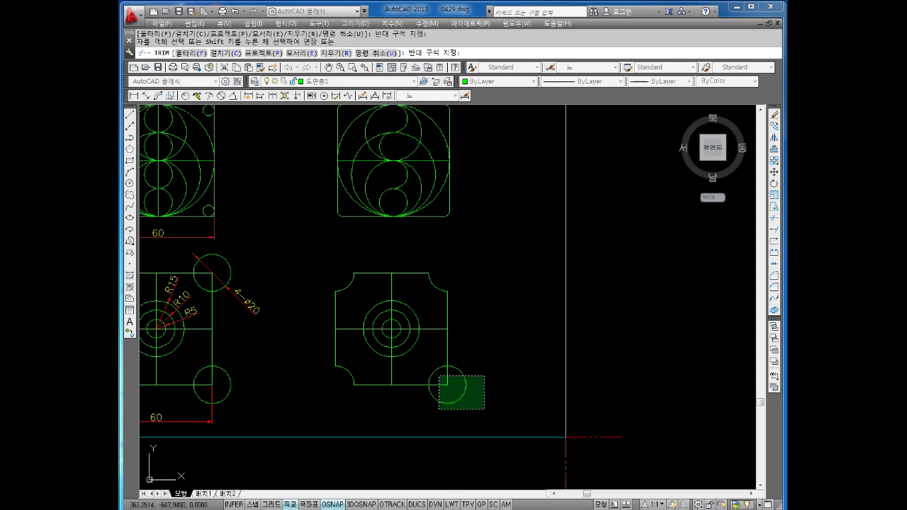
{"action": "left_click", "coordinate": [438, 411]}
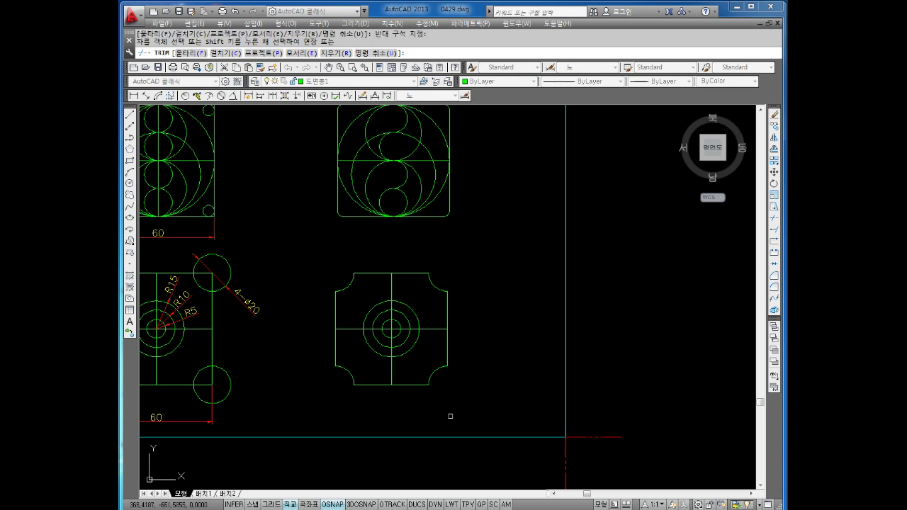
{"action": "left_click", "coordinate": [404, 353]}
{"action": "scroll", "coordinate": [394, 323], "scroll_direction": "up", "scroll_amount": 4}
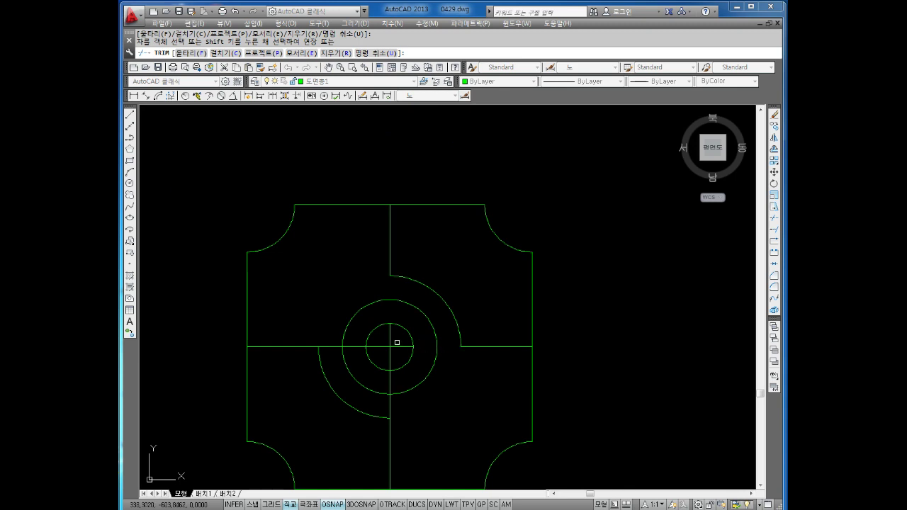
- Trim the cross-line segments inside the inner circle, ring and below the ring
{"action": "left_click", "coordinate": [397, 342]}
{"action": "left_click", "coordinate": [353, 358]}
{"action": "left_click", "coordinate": [353, 348]}
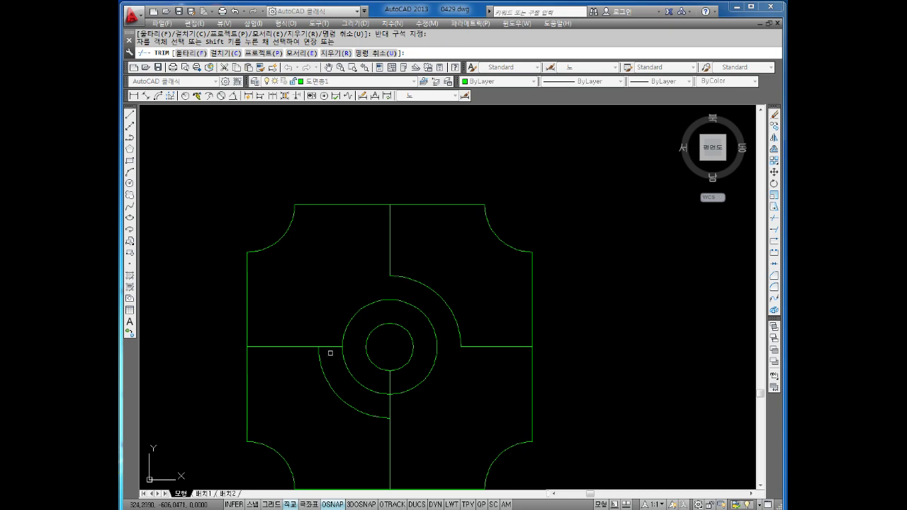
{"action": "left_click", "coordinate": [393, 381]}
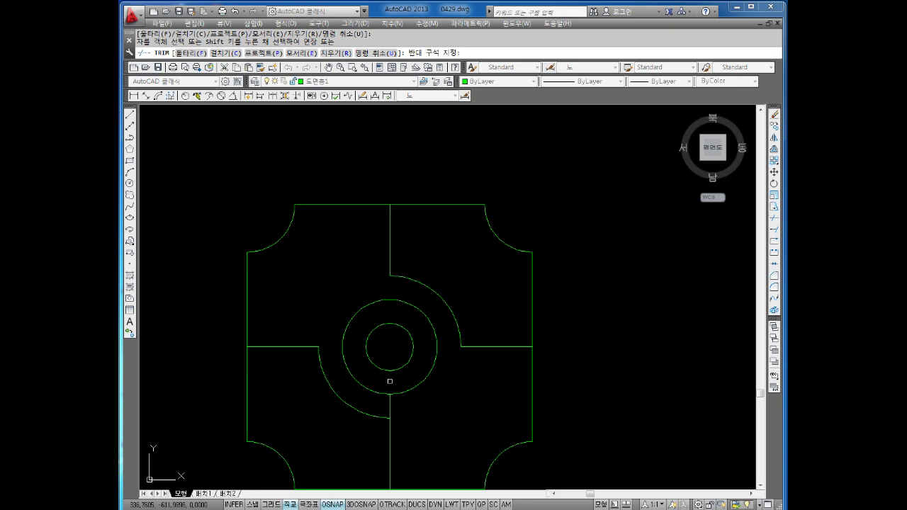
{"action": "left_click", "coordinate": [391, 402]}
{"action": "scroll", "coordinate": [447, 347], "scroll_direction": "down", "scroll_amount": 4}
{"action": "key", "text": "Escape"}
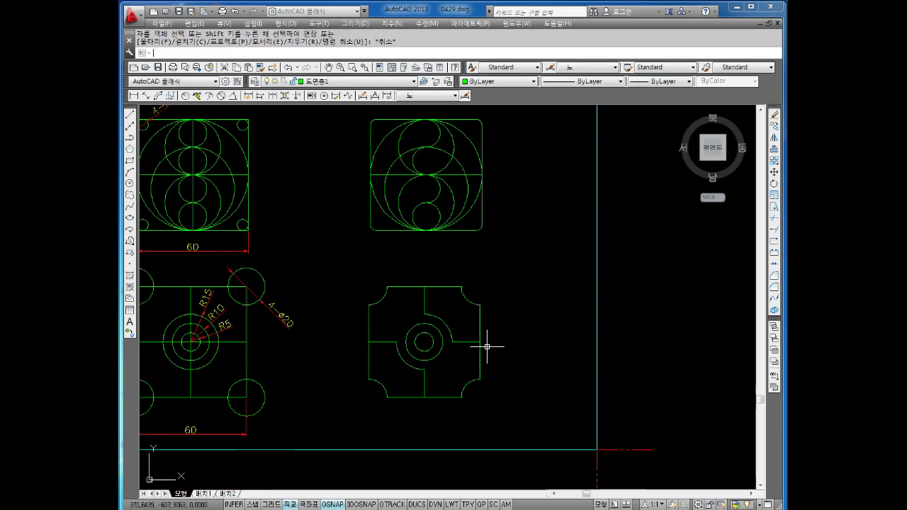
{"action": "scroll", "coordinate": [488, 352], "scroll_direction": "down", "scroll_amount": 2}
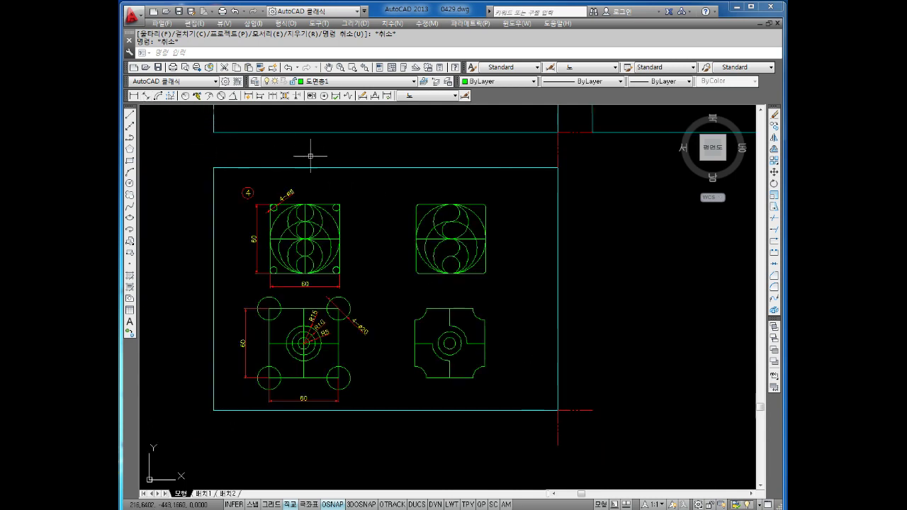
- Start the LINE command (L) after cancelling a mistyped command
{"action": "type", "text": "kl"}
{"action": "key", "text": "Escape"}
{"action": "key", "text": "Escape"}
{"action": "type", "text": "l"}
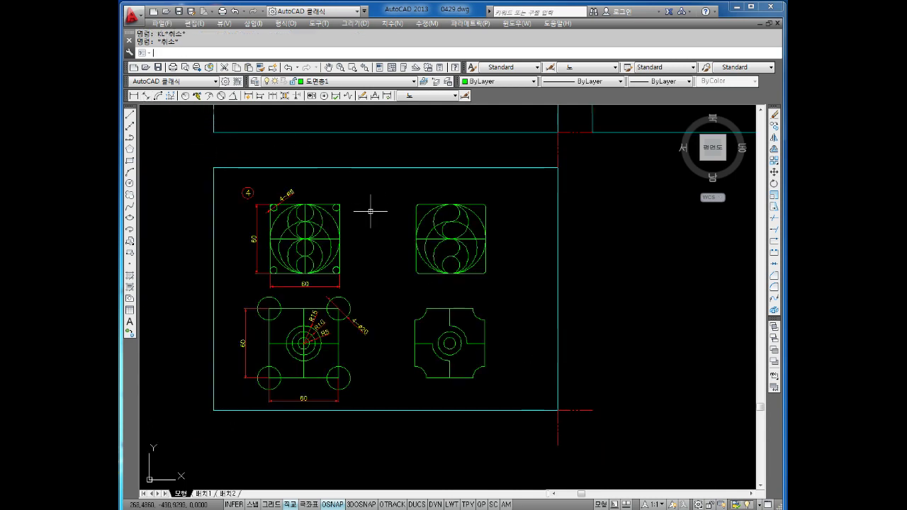
{"action": "key", "text": "Return"}
{"action": "scroll", "coordinate": [374, 229], "scroll_direction": "up", "scroll_amount": 2}
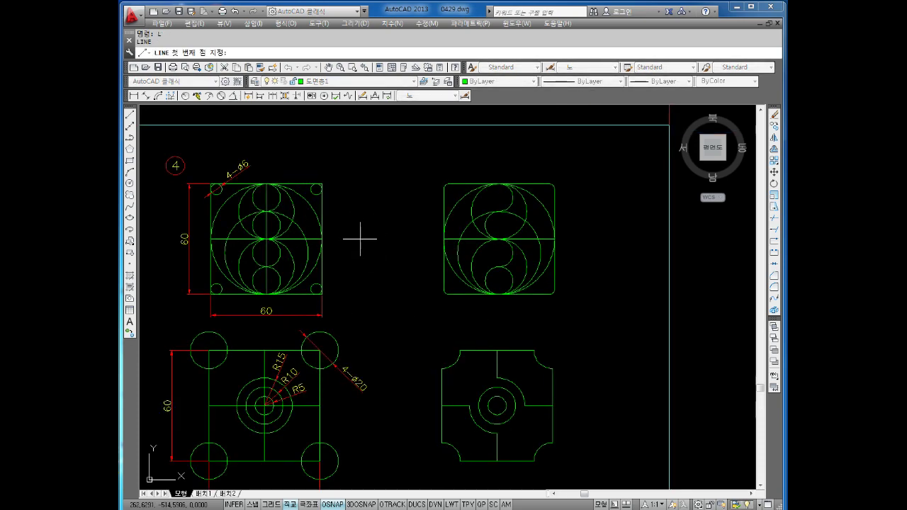
- Draw a 10-unit horizontal line and a diagonal angled down at 45° from its end
{"action": "left_click", "coordinate": [364, 230]}
{"action": "type", "text": "10"}
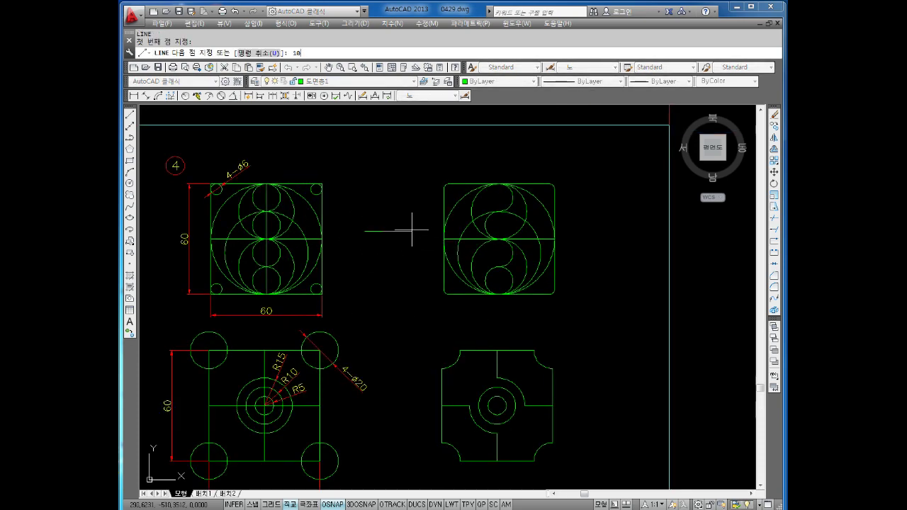
{"action": "key", "text": "Return"}
{"action": "scroll", "coordinate": [406, 241], "scroll_direction": "up", "scroll_amount": 4}
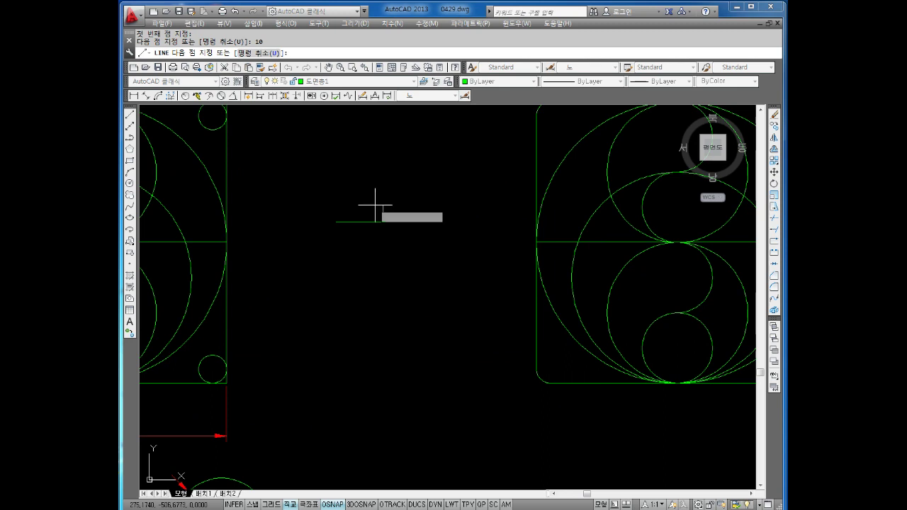
{"action": "key", "text": "Escape"}
{"action": "type", "text": "l"}
{"action": "key", "text": "Return"}
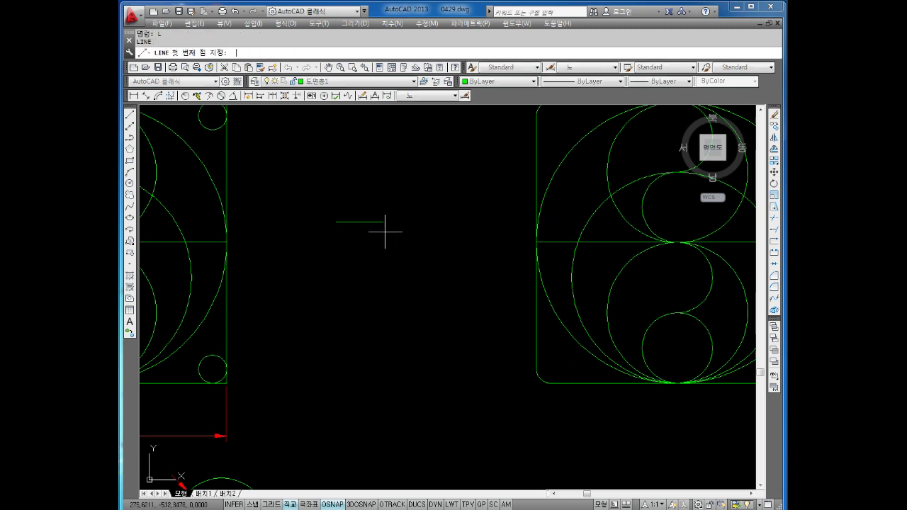
{"action": "left_click", "coordinate": [383, 222]}
{"action": "type", "text": "@10<-4"}
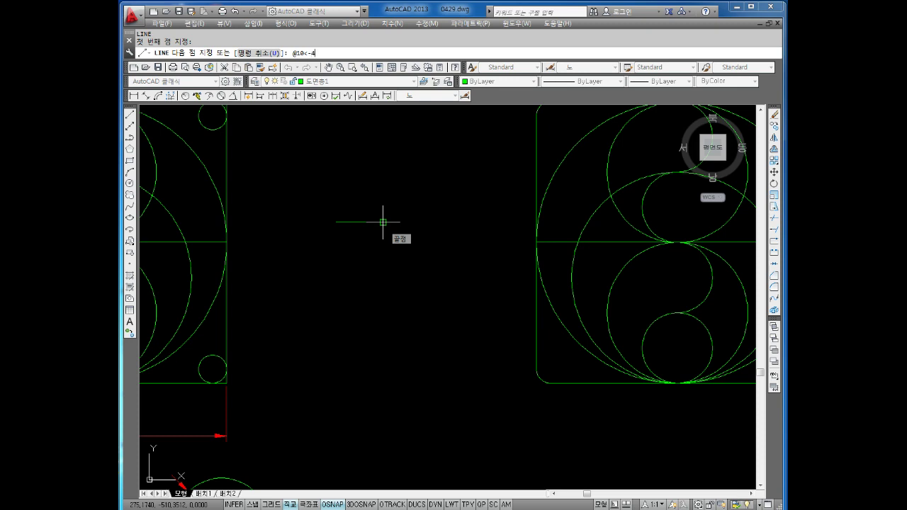
{"action": "type", "text": "5"}
{"action": "key", "text": "Return"}
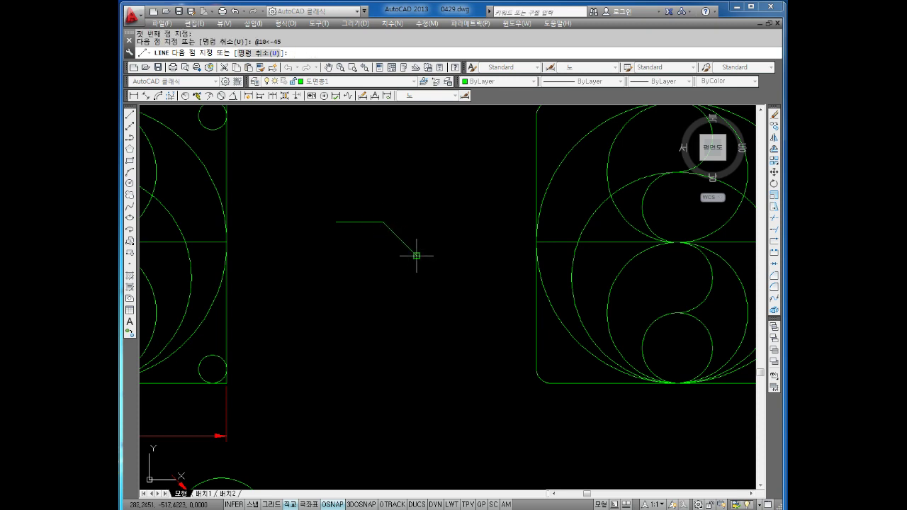
{"action": "key", "text": "Return"}
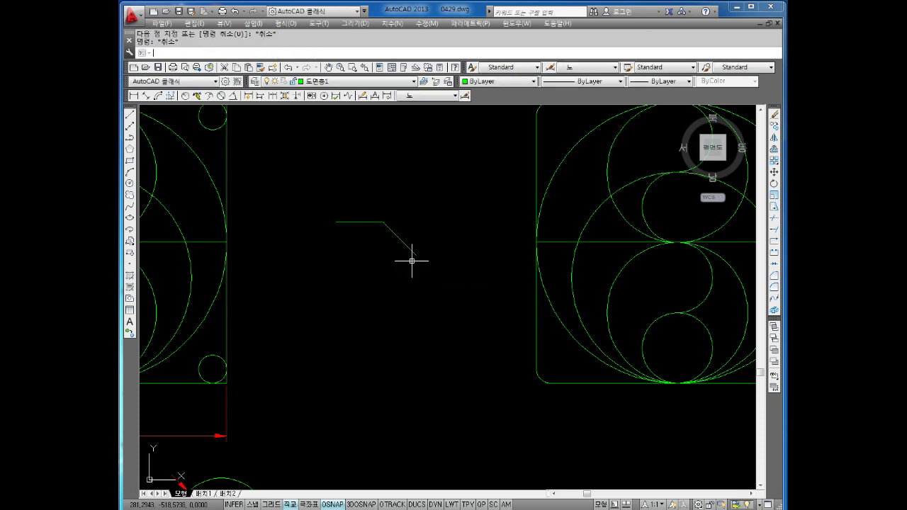
- Mirror both lines about a horizontal axis, keeping the originals, to form the arrowhead
{"action": "type", "text": "mi"}
{"action": "key", "text": "Return"}
{"action": "left_click", "coordinate": [421, 197]}
{"action": "left_click", "coordinate": [299, 268]}
{"action": "key", "text": "Return"}
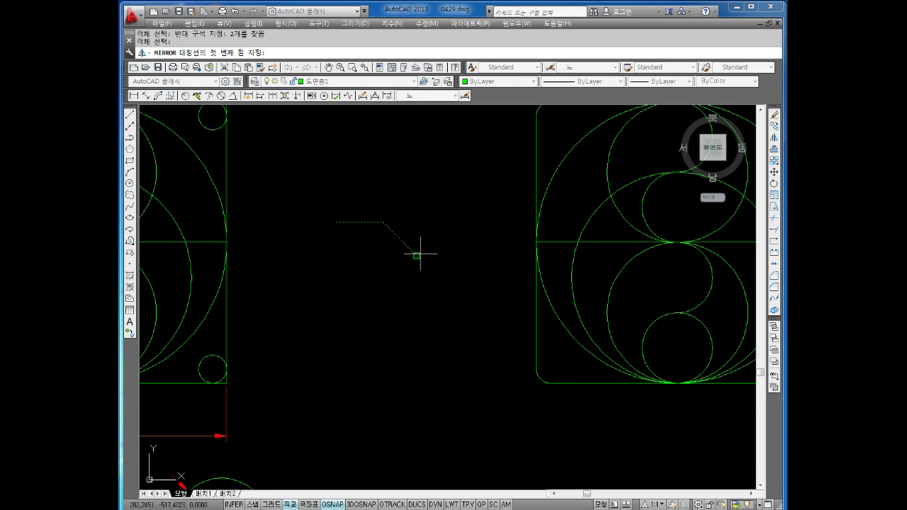
{"action": "left_click", "coordinate": [416, 255]}
{"action": "left_click", "coordinate": [332, 257]}
{"action": "key", "text": "Return"}
{"action": "middle_click_drag", "start_coordinate": [372, 250], "coordinate": [381, 254]}
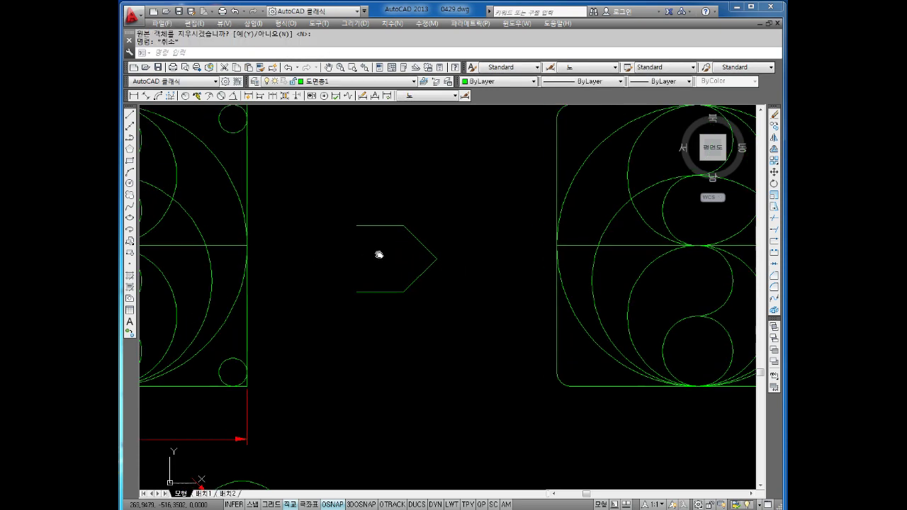
- Lengthen the upper diagonal by a delta of 5 units
{"action": "key", "text": "Escape"}
{"action": "key", "text": "Escape"}
{"action": "key", "text": "Return"}
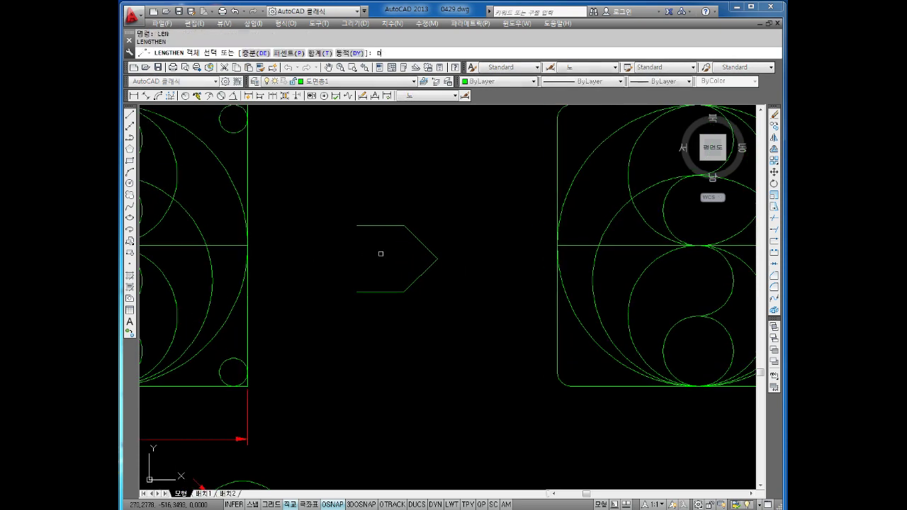
{"action": "type", "text": "de"}
{"action": "key", "text": "Return"}
{"action": "type", "text": "5"}
{"action": "key", "text": "Return"}
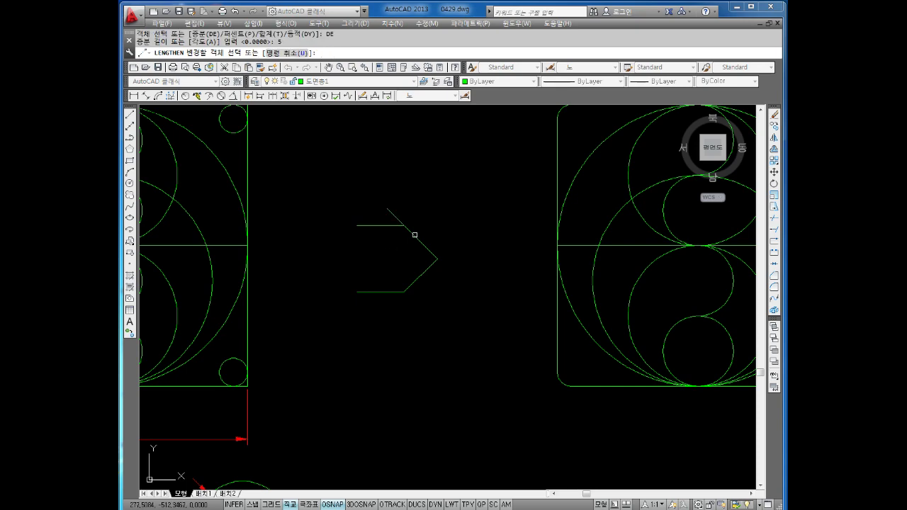
{"action": "left_click", "coordinate": [415, 235]}
{"action": "key", "text": "Escape"}
{"action": "scroll", "coordinate": [420, 281], "scroll_direction": "down", "scroll_amount": 2}
- Recolour the arrow lines cyan
{"action": "scroll", "coordinate": [422, 280], "scroll_direction": "down", "scroll_amount": 2}
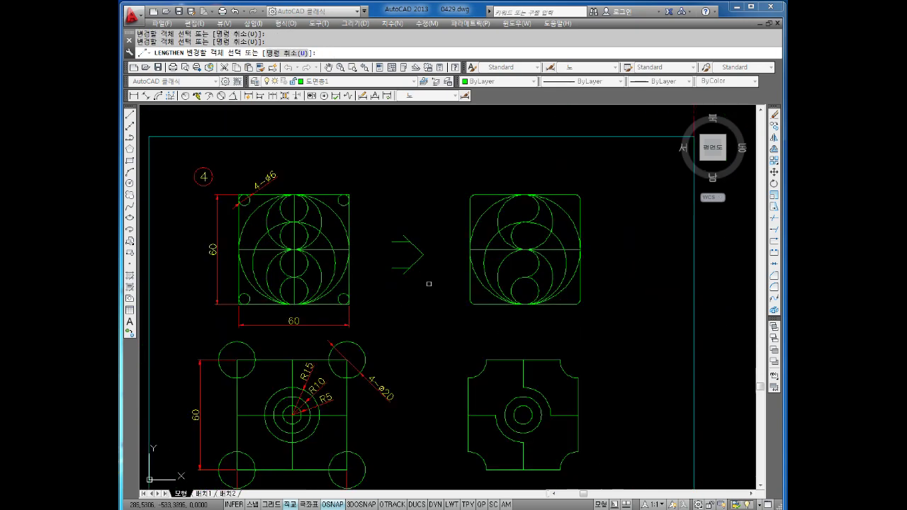
{"action": "scroll", "coordinate": [426, 278], "scroll_direction": "down", "scroll_amount": 1}
{"action": "key", "text": "Escape"}
{"action": "left_click", "coordinate": [443, 255]}
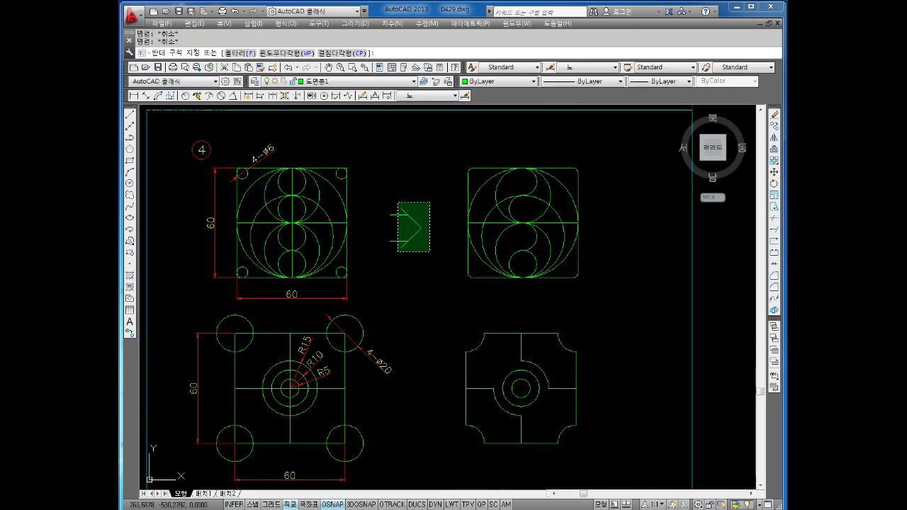
{"action": "left_click", "coordinate": [397, 200]}
{"action": "left_click", "coordinate": [477, 82]}
{"action": "left_click", "coordinate": [475, 129]}
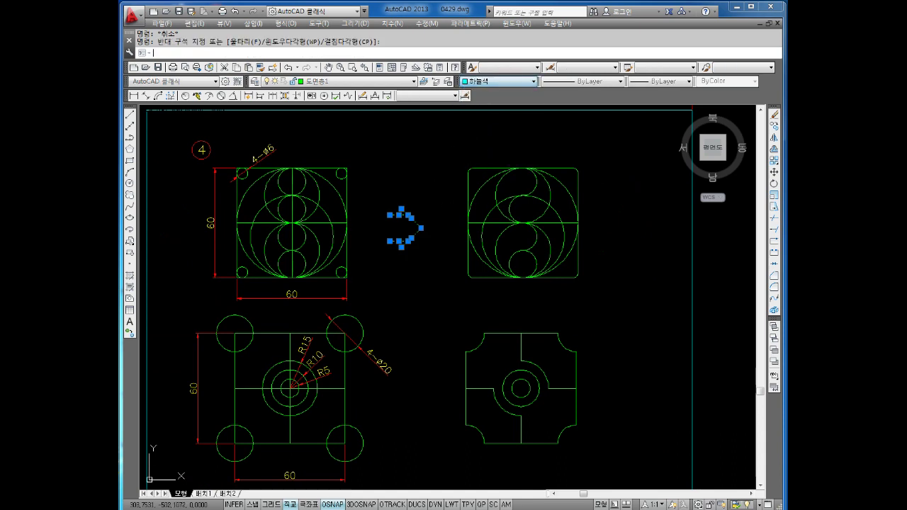
{"action": "key", "text": "Escape"}
- Mirror the arrow down to the lower pair of shapes, keeping the original arrow
{"action": "type", "text": "mi"}
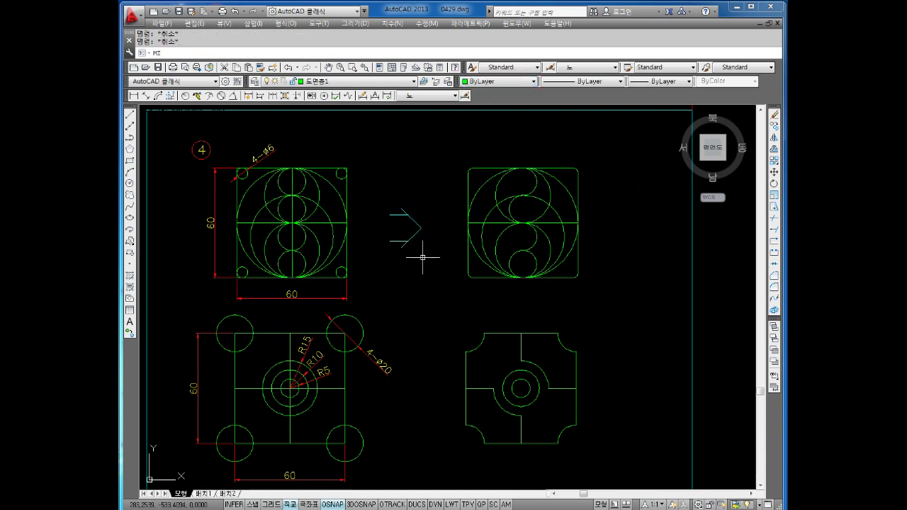
{"action": "key", "text": "Return"}
{"action": "left_click", "coordinate": [433, 264]}
{"action": "left_click", "coordinate": [387, 197]}
{"action": "key", "text": "Return"}
{"action": "key", "text": "Escape"}
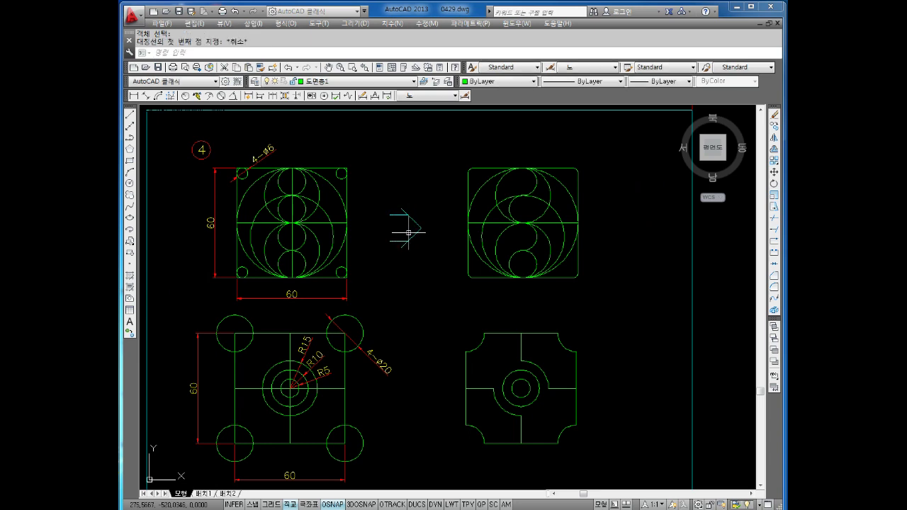
{"action": "key", "text": "Escape"}
{"action": "type", "text": "i"}
{"action": "key", "text": "Return"}
{"action": "left_click", "coordinate": [432, 265]}
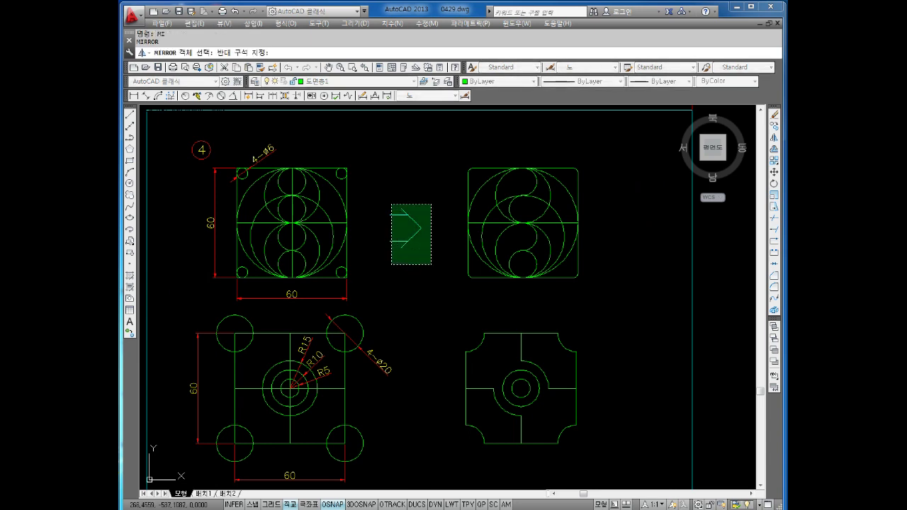
{"action": "left_click", "coordinate": [391, 203]}
{"action": "key", "text": "Return"}
{"action": "left_click", "coordinate": [312, 311]}
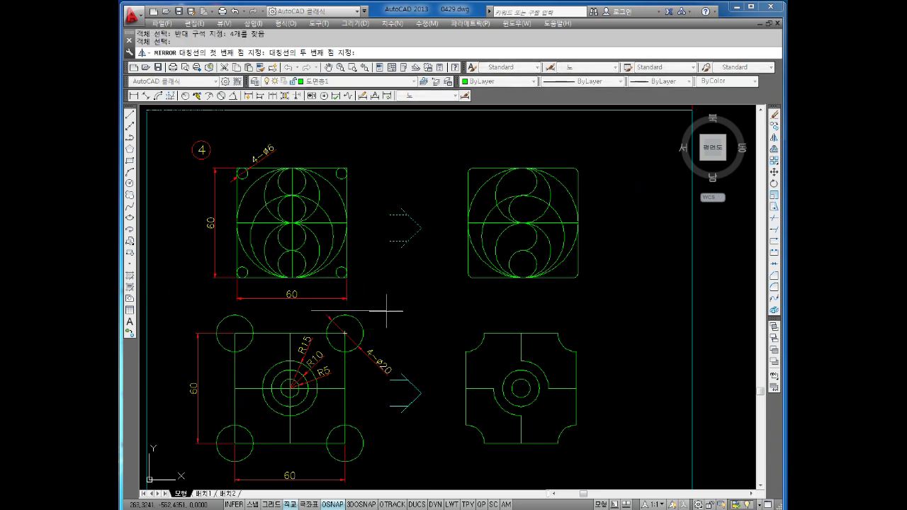
{"action": "left_click", "coordinate": [488, 308]}
{"action": "key", "text": "Return"}
{"action": "key", "text": "Escape"}
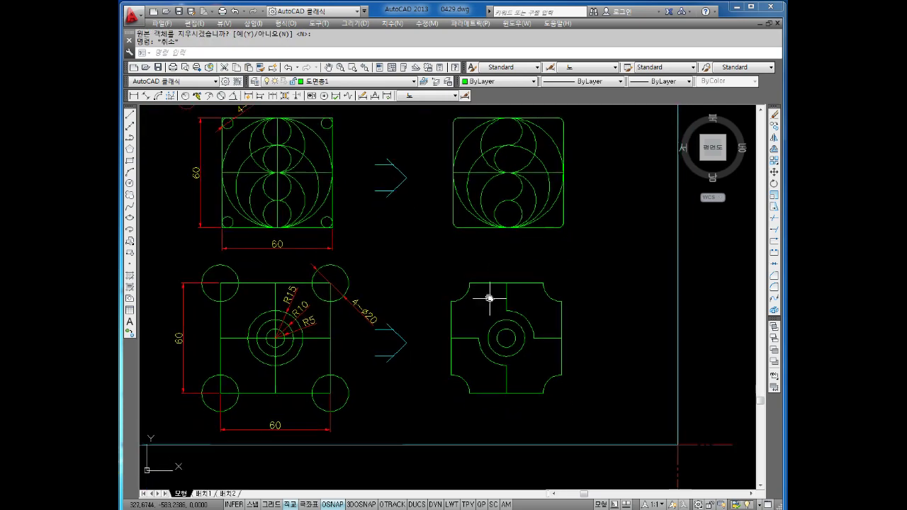
- Start moving both arrows but cancel, leaving them in place, then save 0429.dwg
{"action": "scroll", "coordinate": [487, 305], "scroll_direction": "down", "scroll_amount": 4}
{"action": "scroll", "coordinate": [506, 308], "scroll_direction": "up", "scroll_amount": 2}
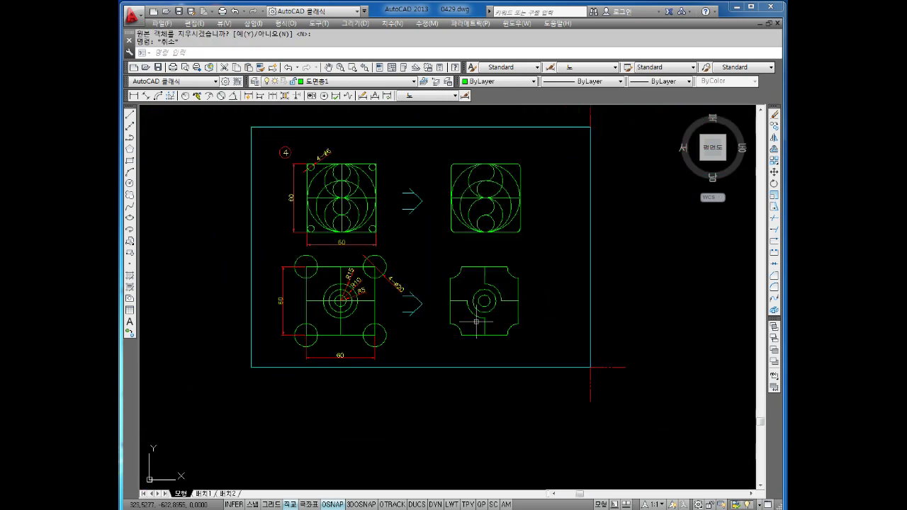
{"action": "key", "text": "Escape"}
{"action": "type", "text": "m"}
{"action": "key", "text": "space"}
{"action": "left_click", "coordinate": [430, 231]}
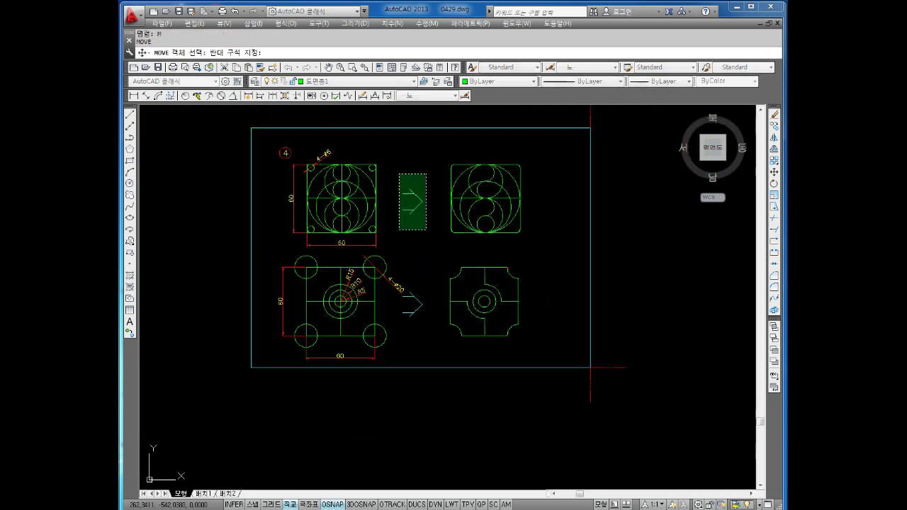
{"action": "left_click", "coordinate": [396, 173]}
{"action": "left_click", "coordinate": [421, 294]}
{"action": "left_click", "coordinate": [402, 331]}
{"action": "key", "text": "space"}
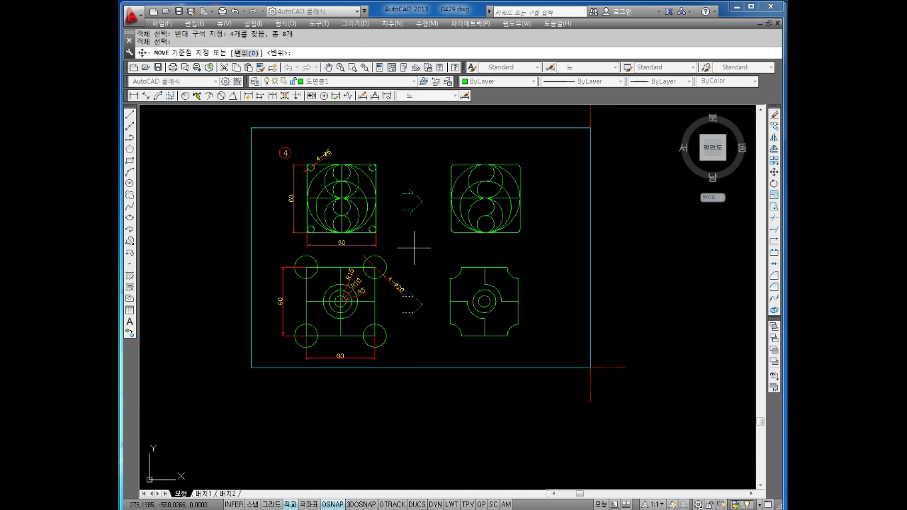
{"action": "left_click", "coordinate": [415, 245]}
{"action": "key", "text": "Escape"}
{"action": "key", "text": "Escape"}
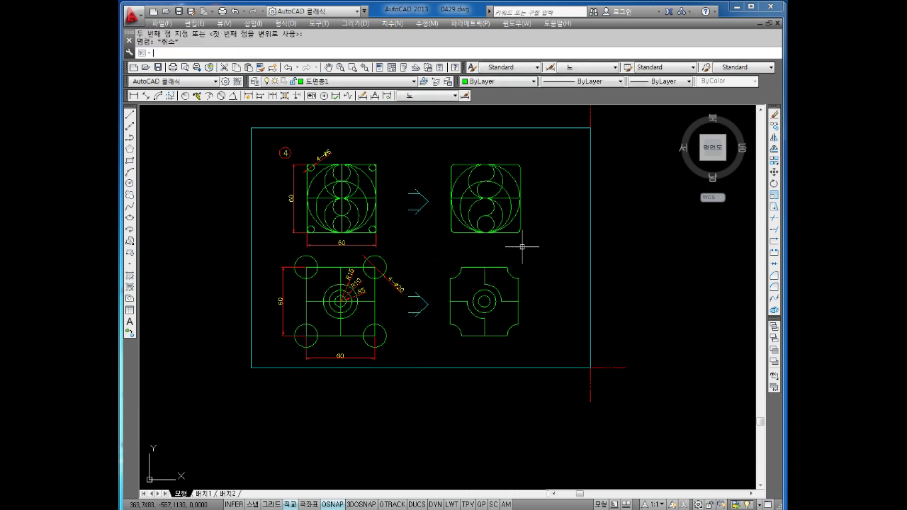
{"action": "key", "text": "ctrl+s"}
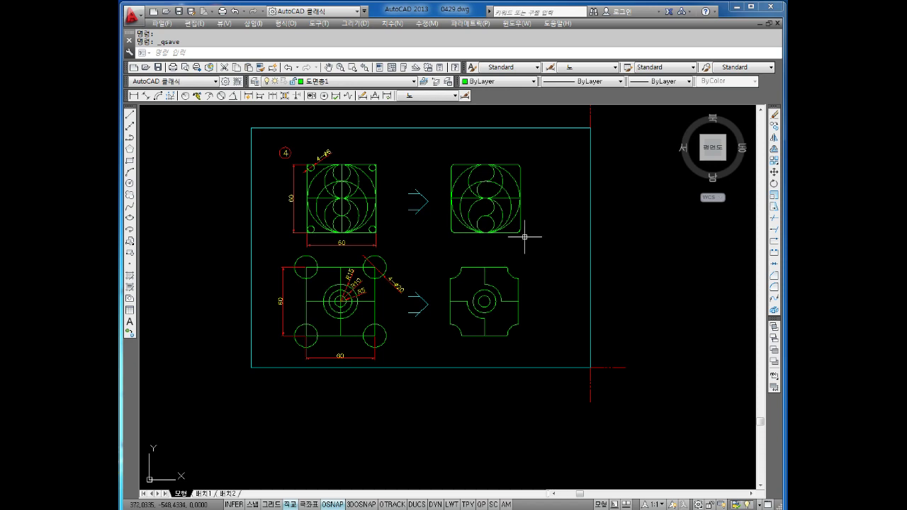
- Copy the cam and bean-shaped outlines from drawing 0419.dwg to the clipboard
{"action": "scroll", "coordinate": [528, 244], "scroll_direction": "down", "scroll_amount": 4}
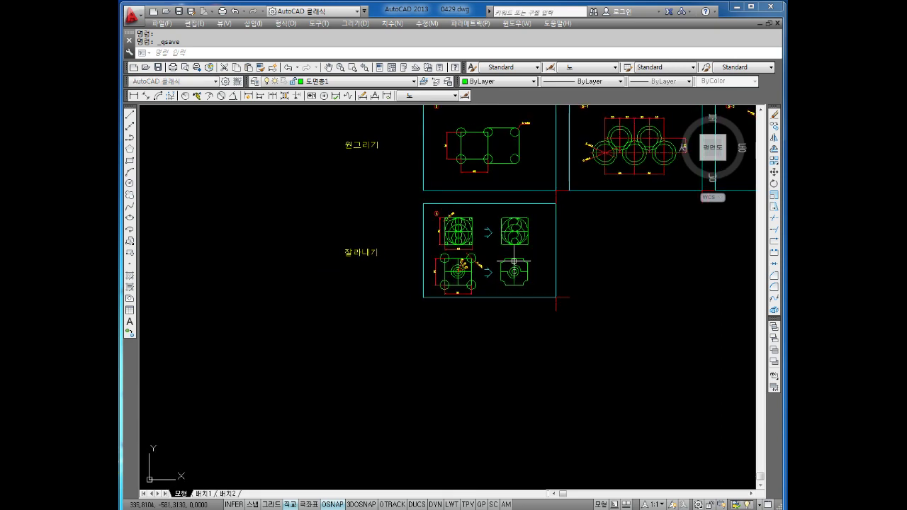
{"action": "middle_click_drag", "start_coordinate": [567, 258], "coordinate": [456, 255]}
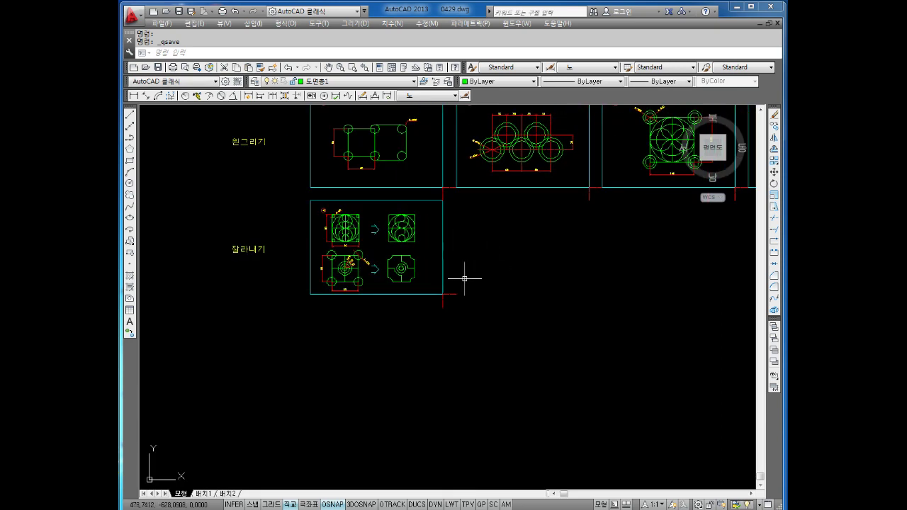
{"action": "key", "text": "ctrl+Tab"}
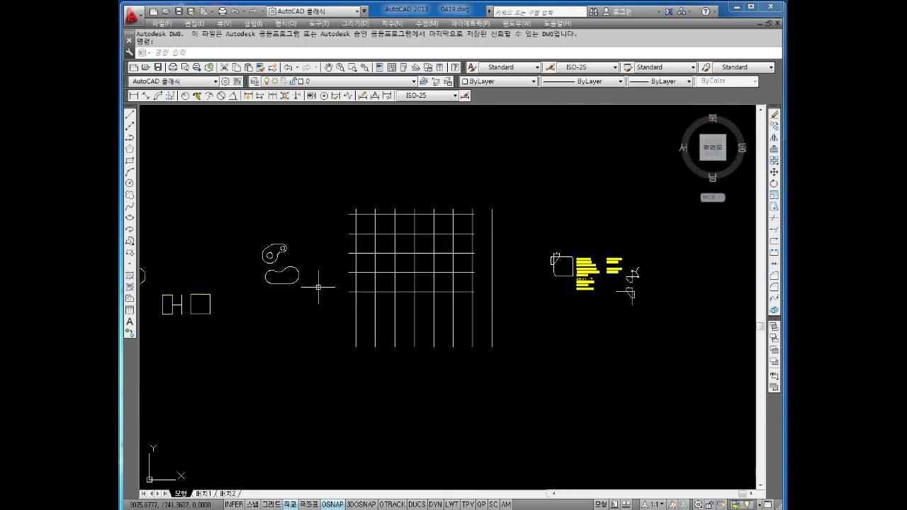
{"action": "middle_click_drag", "start_coordinate": [308, 288], "coordinate": [395, 283]}
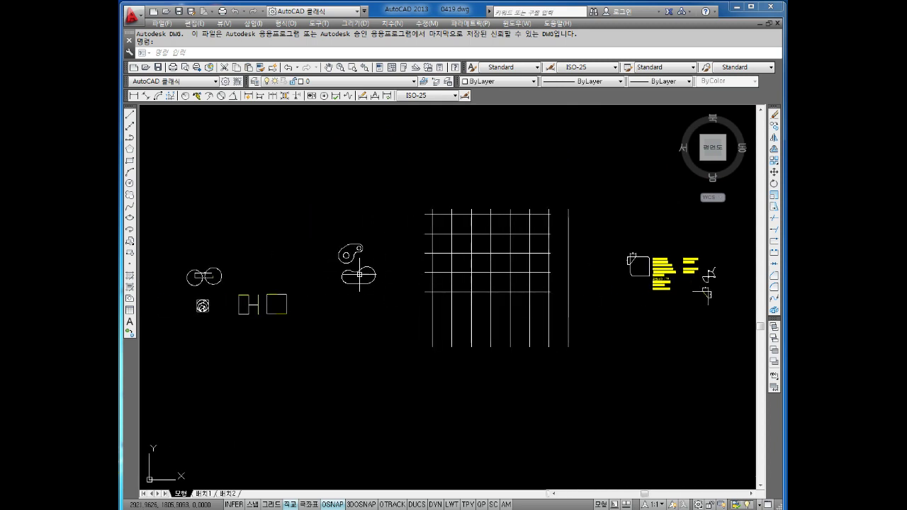
{"action": "scroll", "coordinate": [345, 263], "scroll_direction": "up", "scroll_amount": 5}
{"action": "scroll", "coordinate": [366, 245], "scroll_direction": "down", "scroll_amount": 5}
{"action": "middle_click_drag", "start_coordinate": [367, 245], "coordinate": [400, 269]}
{"action": "left_click", "coordinate": [443, 217]}
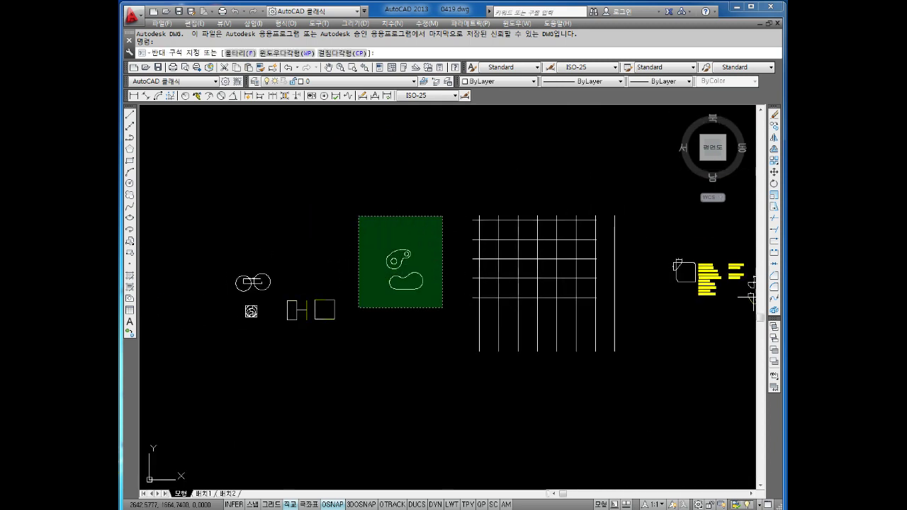
{"action": "left_click", "coordinate": [360, 307]}
{"action": "key", "text": "ctrl+c"}
- Paste the outlines into 0429.dwg below the 잘라내기 frame
{"action": "key", "text": "ctrl+Tab"}
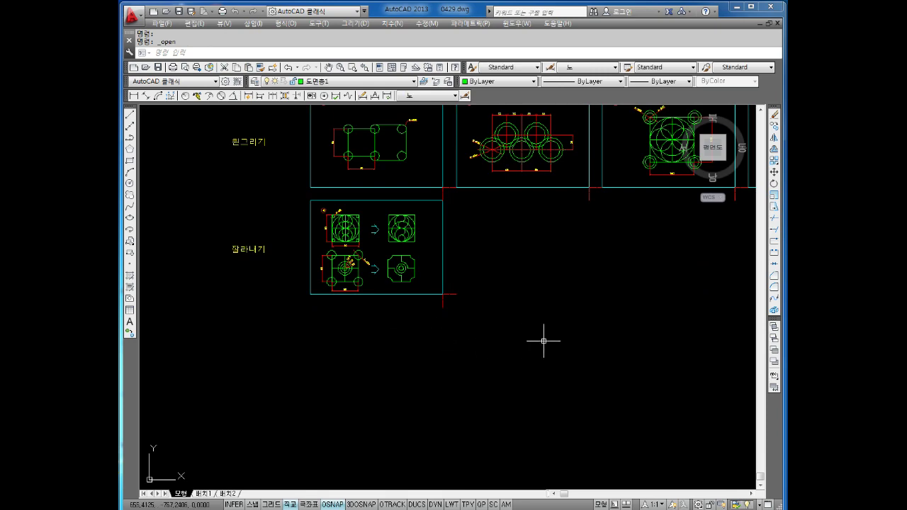
{"action": "key", "text": "ctrl+v"}
{"action": "key", "text": "Escape"}
{"action": "middle_click_drag", "start_coordinate": [620, 336], "coordinate": [520, 340]}
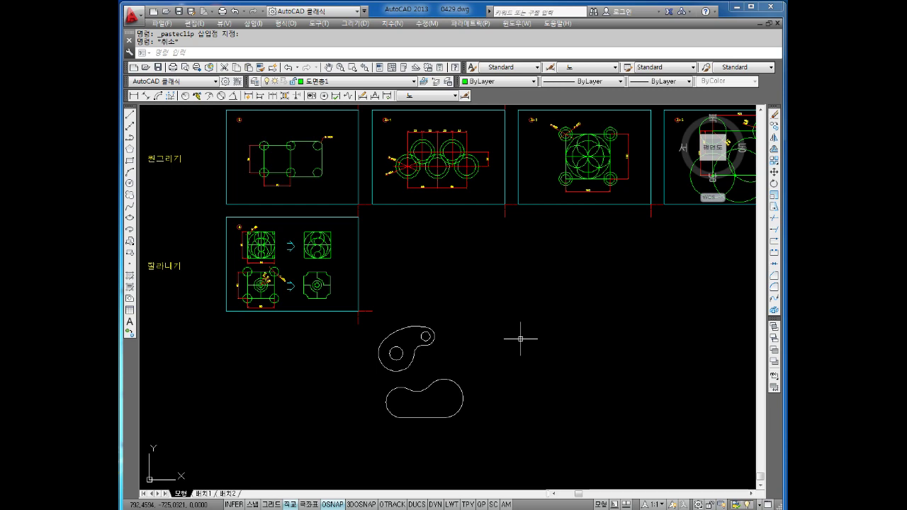
{"action": "scroll", "coordinate": [354, 249], "scroll_direction": "up", "scroll_amount": 3}
- Copy the whole 잘라내기 frame to the right of the original
{"action": "scroll", "coordinate": [462, 248], "scroll_direction": "down", "scroll_amount": 1}
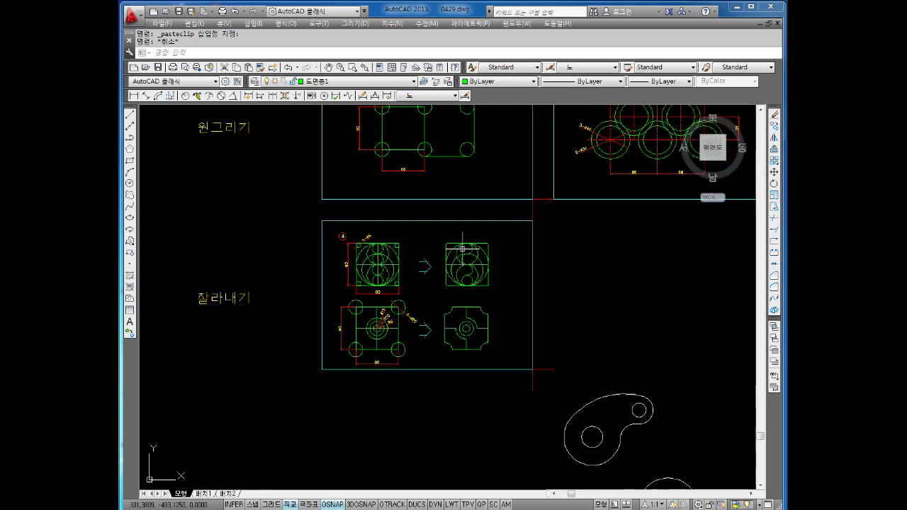
{"action": "type", "text": "co"}
{"action": "key", "text": "Return"}
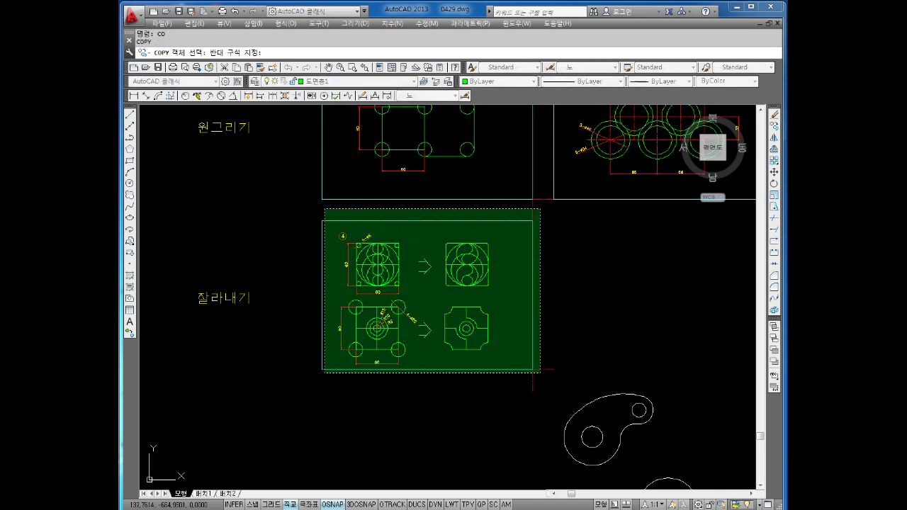
{"action": "left_click", "coordinate": [294, 410]}
{"action": "key", "text": "Return"}
{"action": "left_click", "coordinate": [321, 369]}
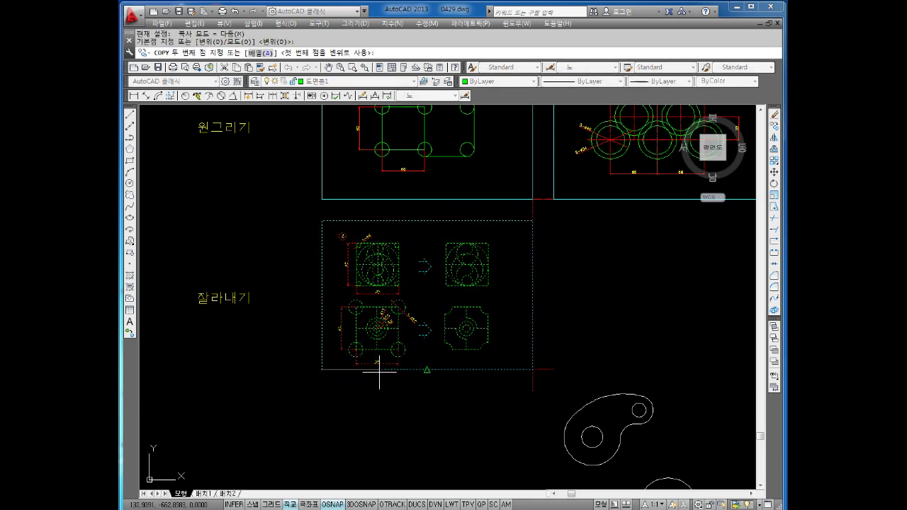
{"action": "left_click", "coordinate": [553, 369]}
{"action": "key", "text": "Escape"}
{"action": "middle_click_drag", "start_coordinate": [650, 350], "coordinate": [501, 348]}
{"action": "scroll", "coordinate": [426, 261], "scroll_direction": "up", "scroll_amount": 2}
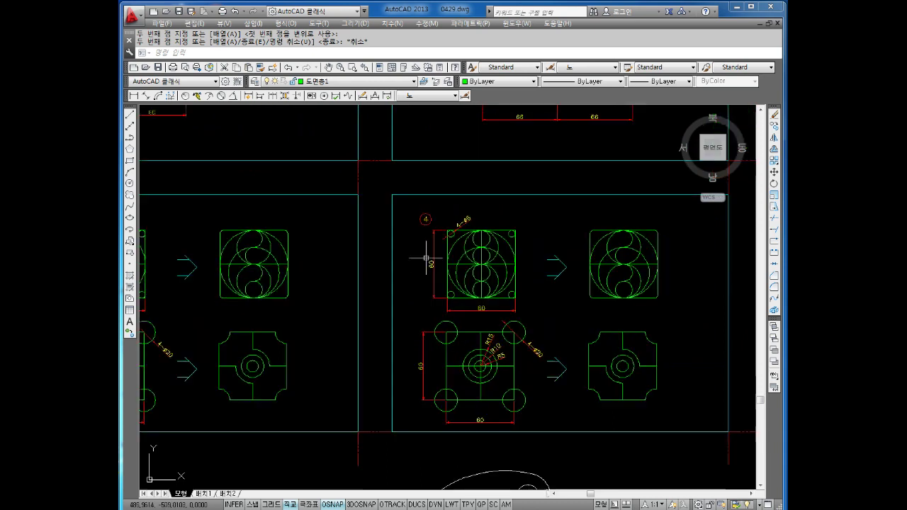
- Erase the copied drawings and leftover dimensions from the new frame
{"action": "left_click", "coordinate": [680, 224]}
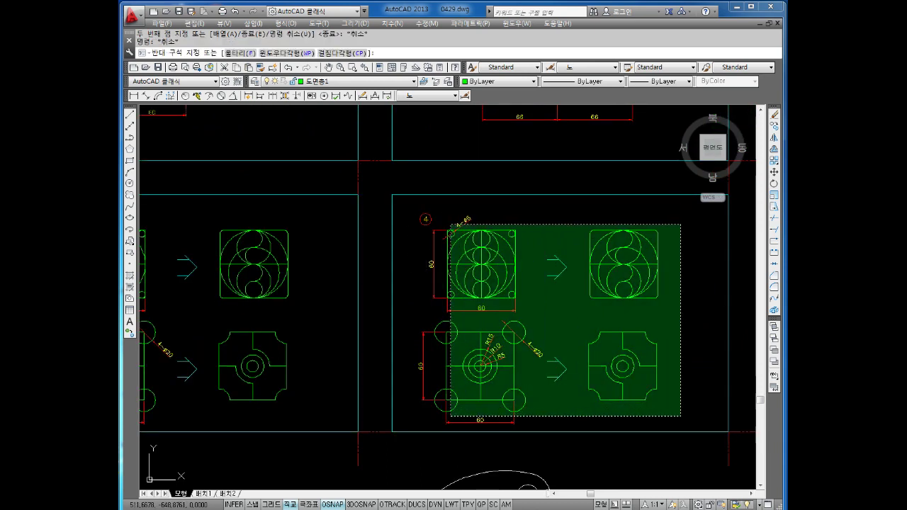
{"action": "left_click", "coordinate": [448, 418]}
{"action": "key", "text": "Delete"}
{"action": "left_click", "coordinate": [497, 262]}
{"action": "left_click", "coordinate": [429, 370]}
{"action": "key", "text": "Delete"}
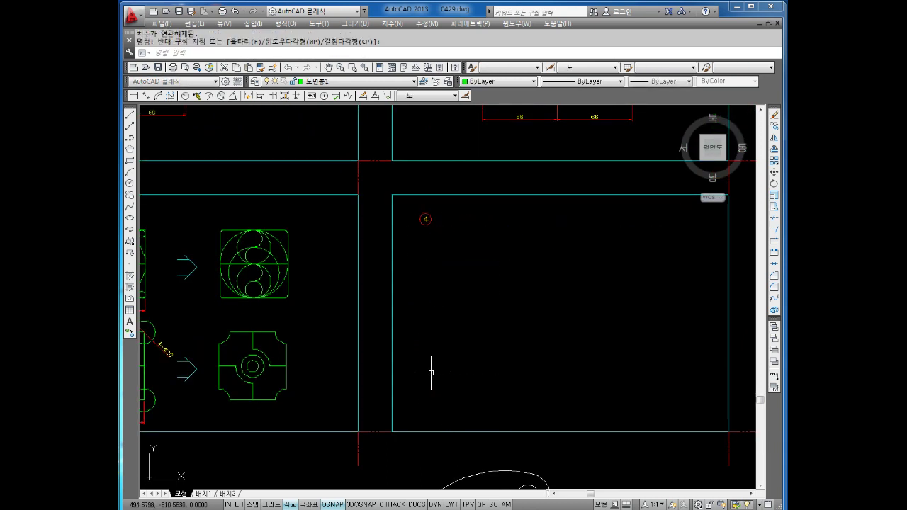
- Change the new frame's number label from 4 to 4-1
{"action": "double_click", "coordinate": [425, 219]}
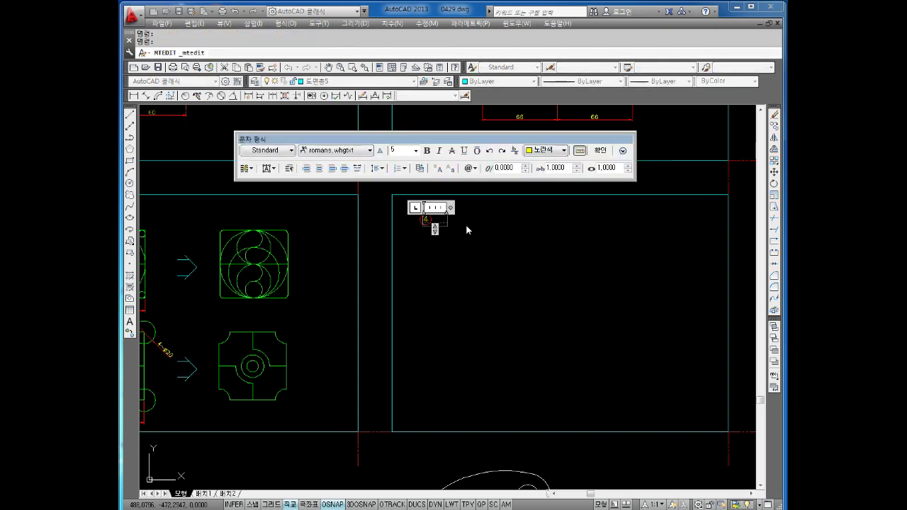
{"action": "type", "text": "-1"}
{"action": "key", "text": "Escape"}
{"action": "key", "text": "Escape"}
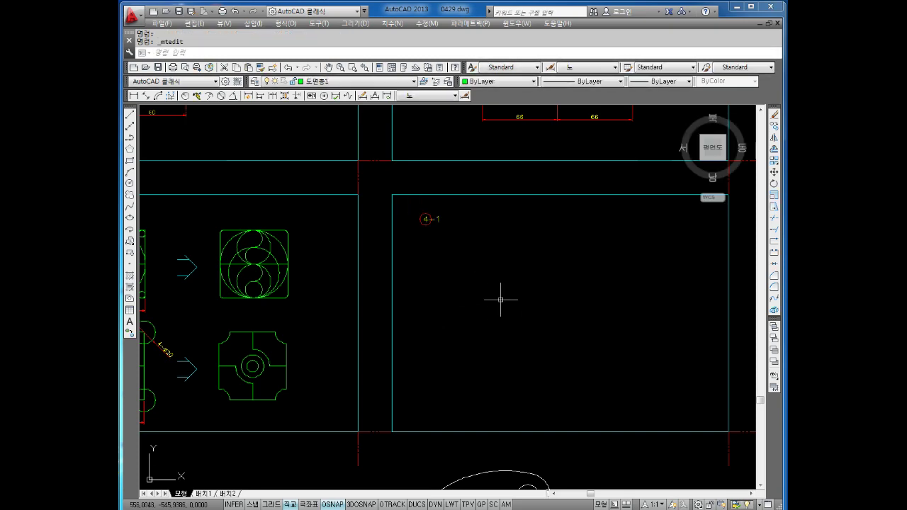
{"action": "scroll", "coordinate": [496, 209], "scroll_direction": "down", "scroll_amount": 1}
{"action": "scroll", "coordinate": [473, 227], "scroll_direction": "down", "scroll_amount": 2}
{"action": "type", "text": "M"}
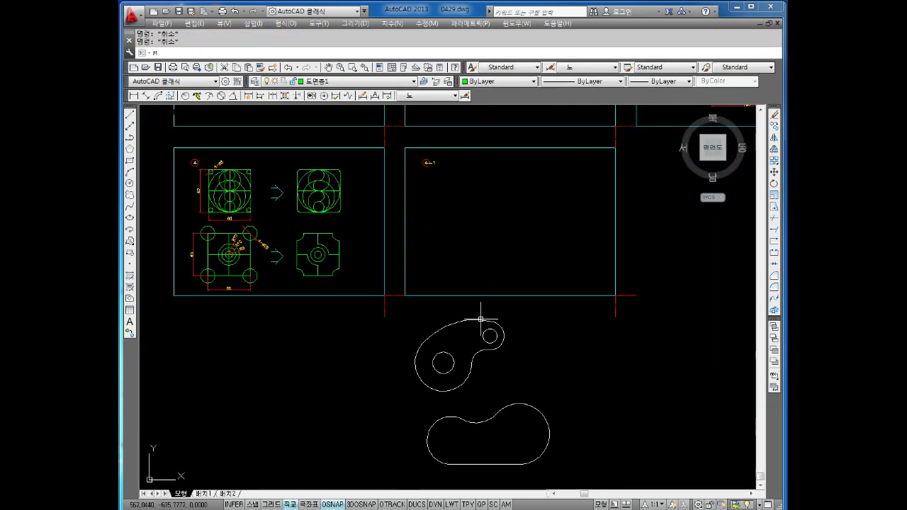
- Move the pasted cam into the 4-1 frame
{"action": "key", "text": "Return"}
{"action": "left_click", "coordinate": [521, 314]}
{"action": "left_click", "coordinate": [392, 398]}
{"action": "key", "text": "Return"}
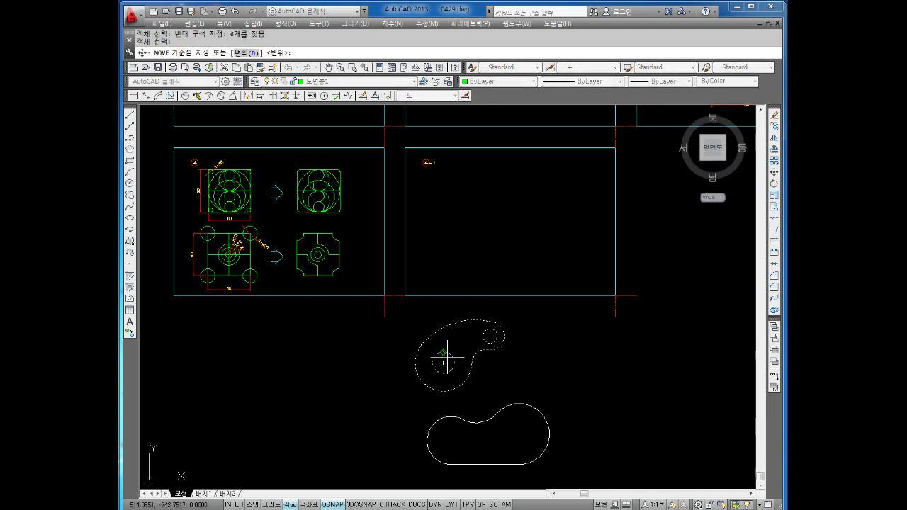
{"action": "left_click", "coordinate": [443, 363]}
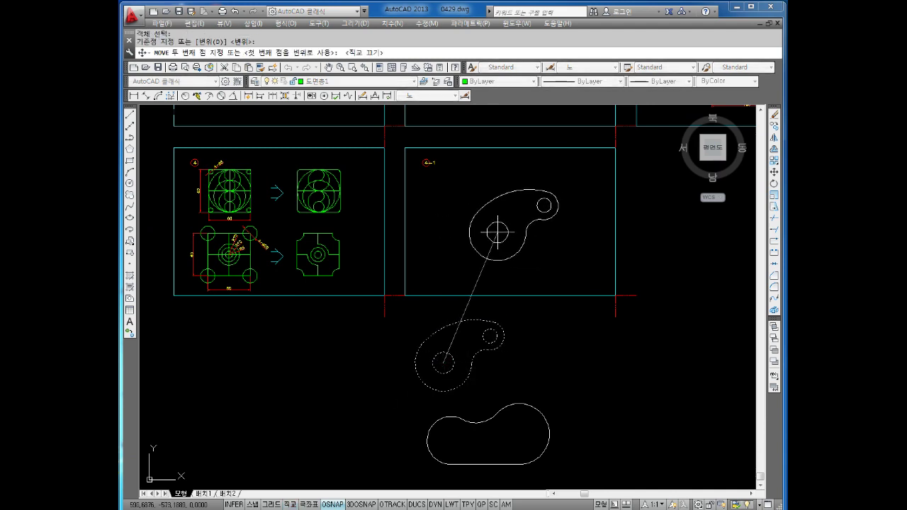
{"action": "left_click", "coordinate": [496, 233]}
{"action": "key", "text": "Escape"}
- Put the cam outline on layer 도면층1
{"action": "scroll", "coordinate": [528, 203], "scroll_direction": "up", "scroll_amount": 3}
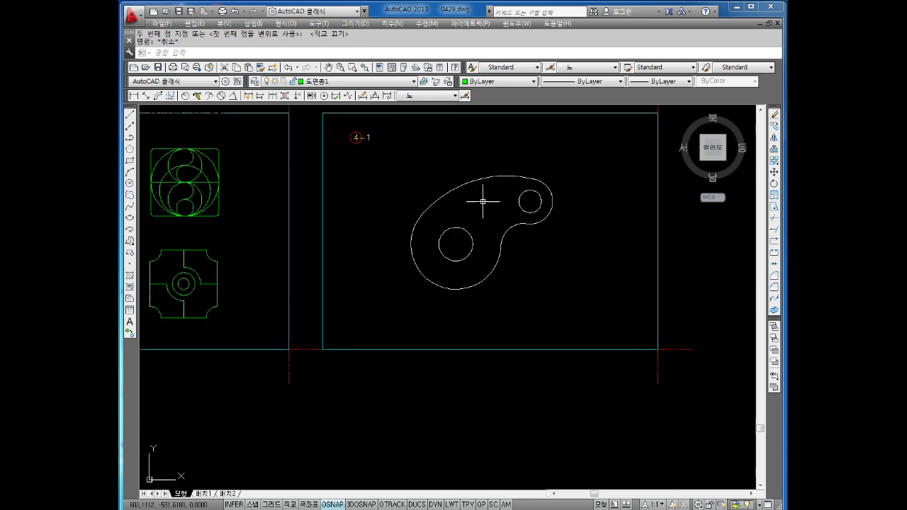
{"action": "scroll", "coordinate": [483, 201], "scroll_direction": "up", "scroll_amount": 2}
{"action": "key", "text": "Escape"}
{"action": "key", "text": "Escape"}
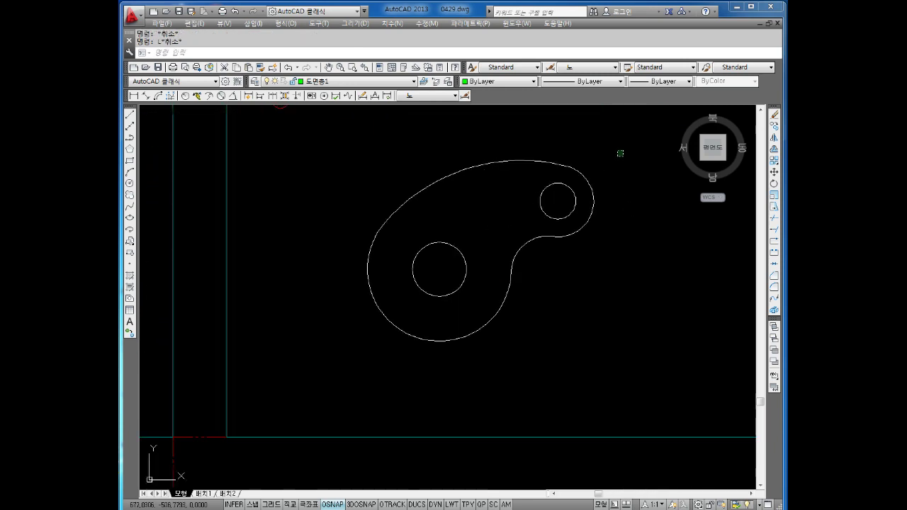
{"action": "left_click_drag", "start_coordinate": [618, 148], "coordinate": [374, 340]}
{"action": "left_click", "coordinate": [342, 82]}
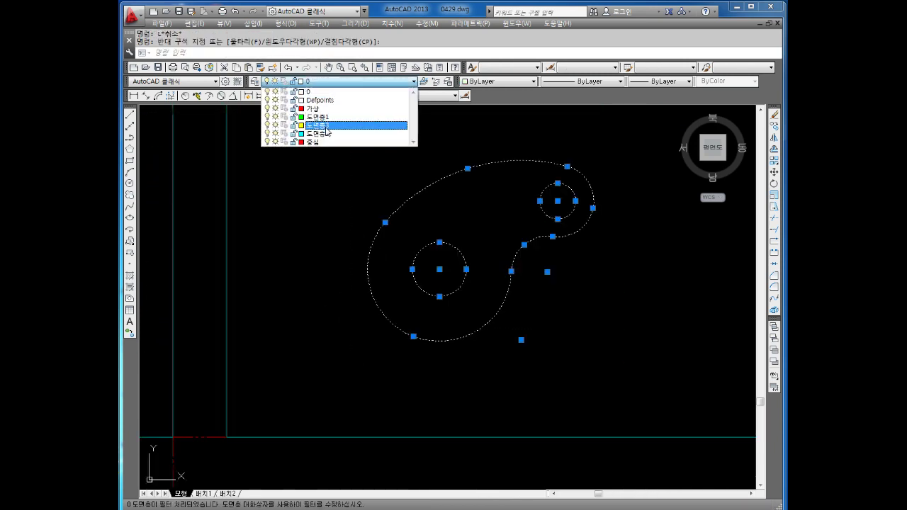
{"action": "left_click", "coordinate": [326, 118]}
{"action": "key", "text": "Escape"}
{"action": "key", "text": "Escape"}
- Draw a horizontal centre line through the circles and vertical lines through both circles
{"action": "type", "text": "l"}
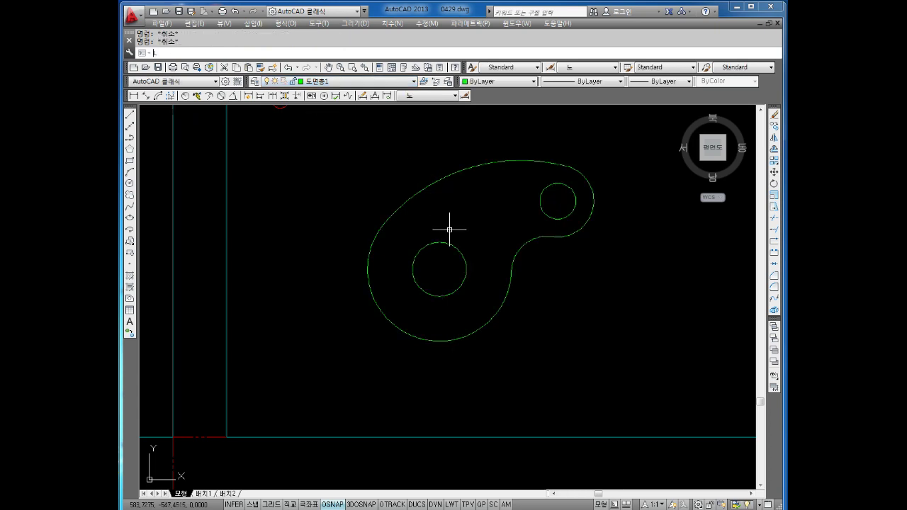
{"action": "key", "text": "Return"}
{"action": "left_click", "coordinate": [368, 268]}
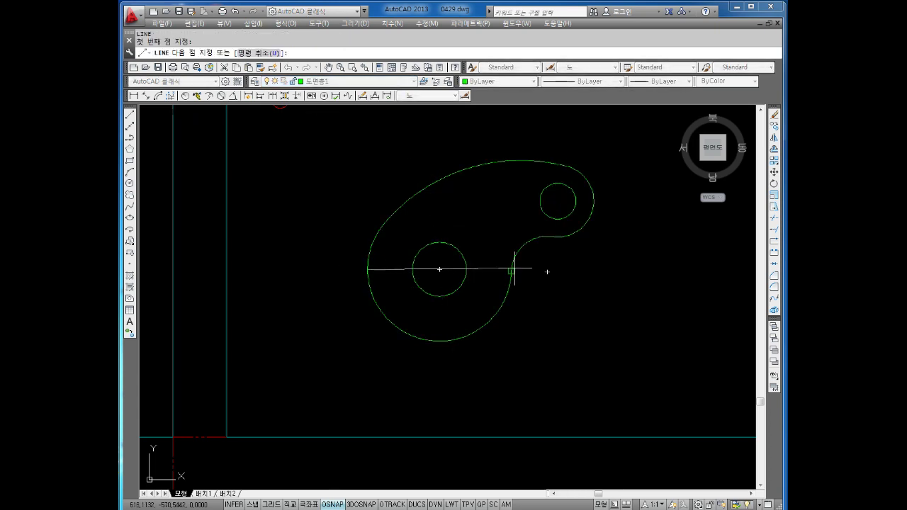
{"action": "left_click", "coordinate": [466, 269]}
{"action": "key", "text": "Escape"}
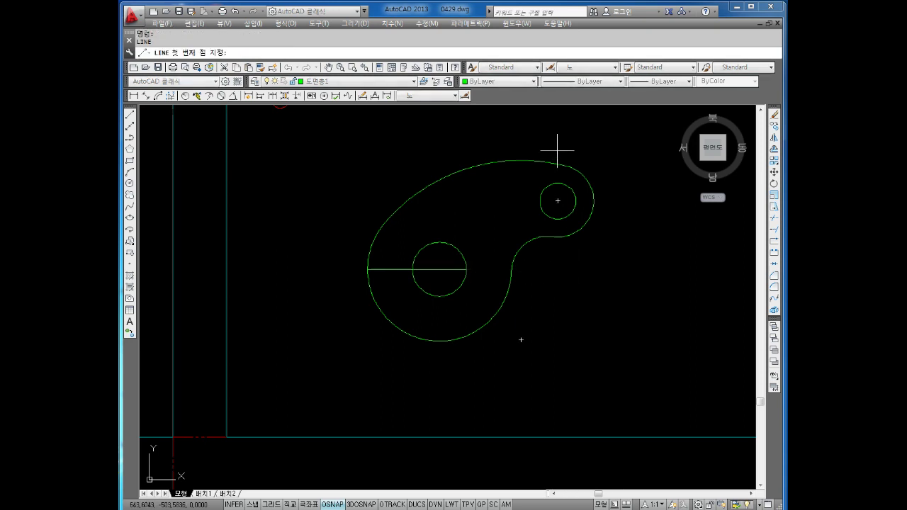
{"action": "key", "text": "Return"}
{"action": "left_click", "coordinate": [558, 201]}
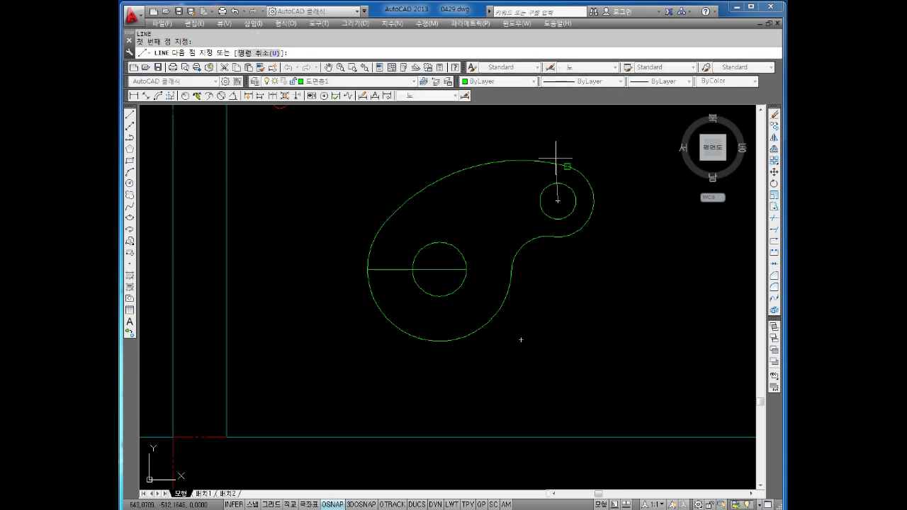
{"action": "left_click", "coordinate": [558, 237]}
{"action": "key", "text": "Escape"}
{"action": "key", "text": "Escape"}
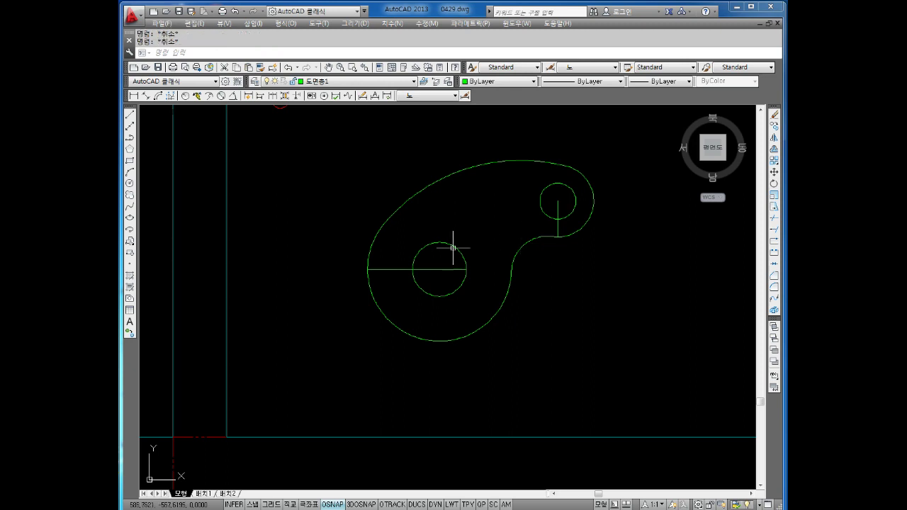
{"action": "key", "text": "Return"}
{"action": "left_click", "coordinate": [439, 243]}
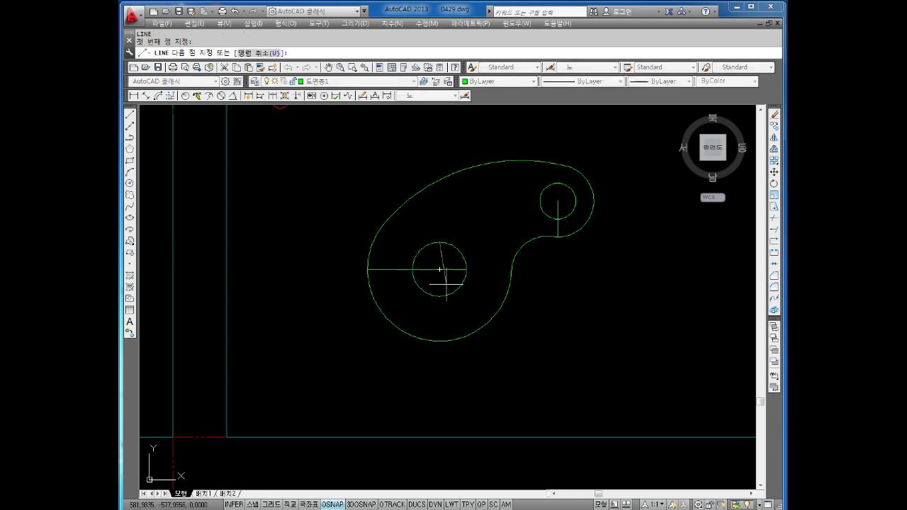
{"action": "left_click", "coordinate": [439, 296]}
{"action": "key", "text": "Escape"}
{"action": "key", "text": "Return"}
{"action": "left_click", "coordinate": [558, 202]}
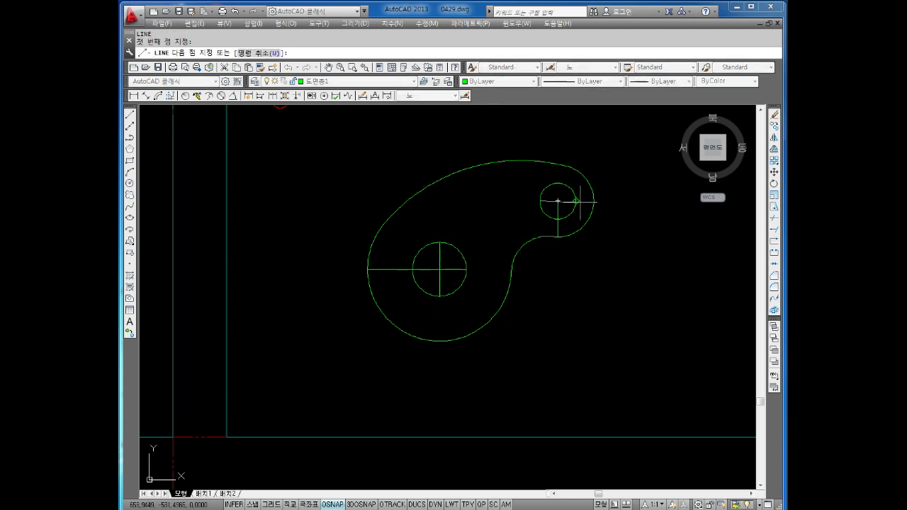
{"action": "key", "text": "Escape"}
{"action": "key", "text": "Escape"}
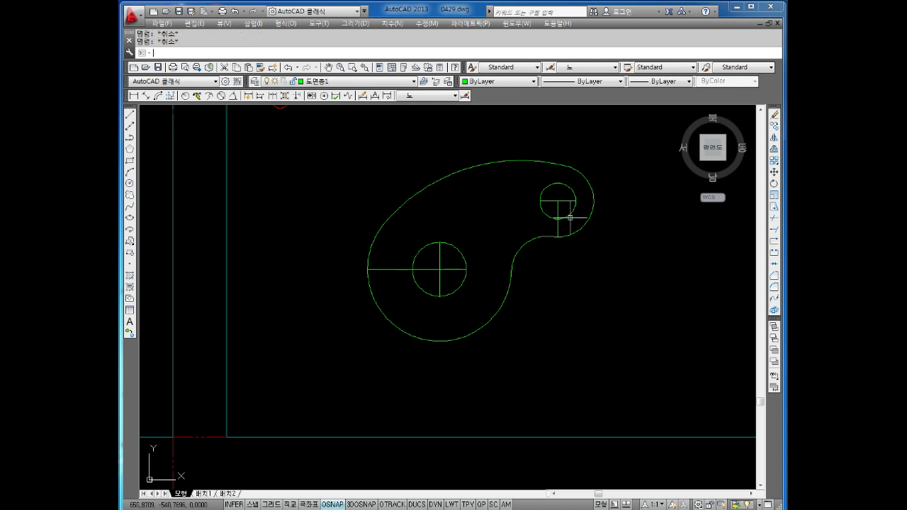
- Lengthen the centre line ends by an increment of 5
{"action": "type", "text": "LEN"}
{"action": "key", "text": "Return"}
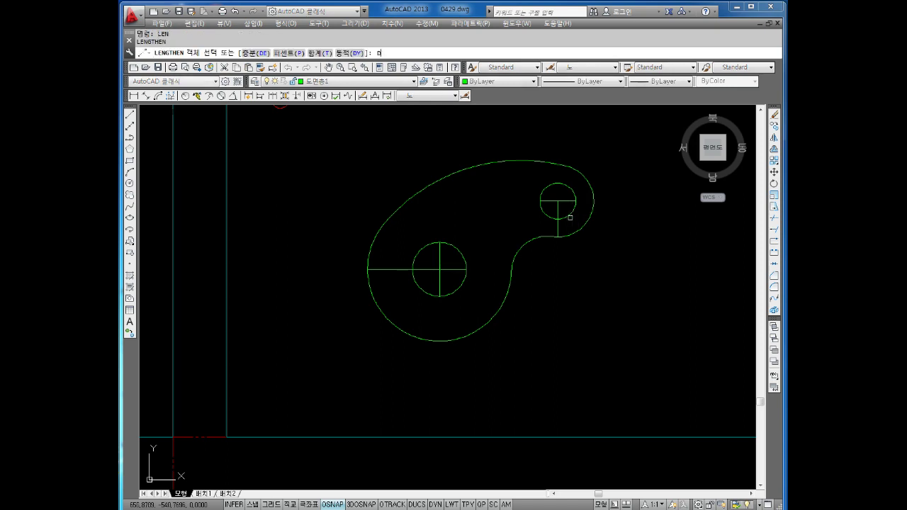
{"action": "type", "text": "DE"}
{"action": "key", "text": "Return"}
{"action": "type", "text": "5"}
{"action": "key", "text": "Return"}
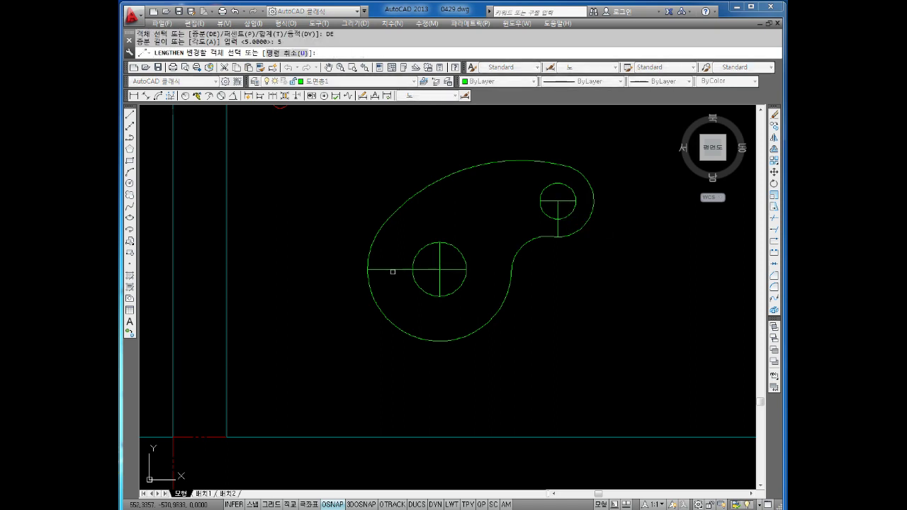
{"action": "left_click", "coordinate": [393, 271]}
{"action": "left_click", "coordinate": [441, 258]}
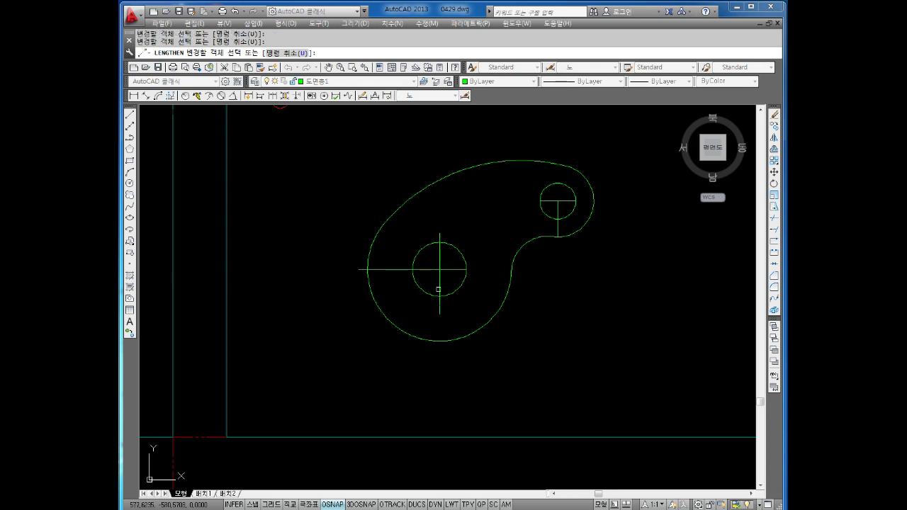
{"action": "left_click", "coordinate": [439, 289]}
{"action": "key", "text": "Escape"}
- Move the centre lines onto the 중심 layer
{"action": "left_click", "coordinate": [560, 201]}
{"action": "left_click", "coordinate": [438, 275]}
{"action": "left_click", "coordinate": [426, 178]}
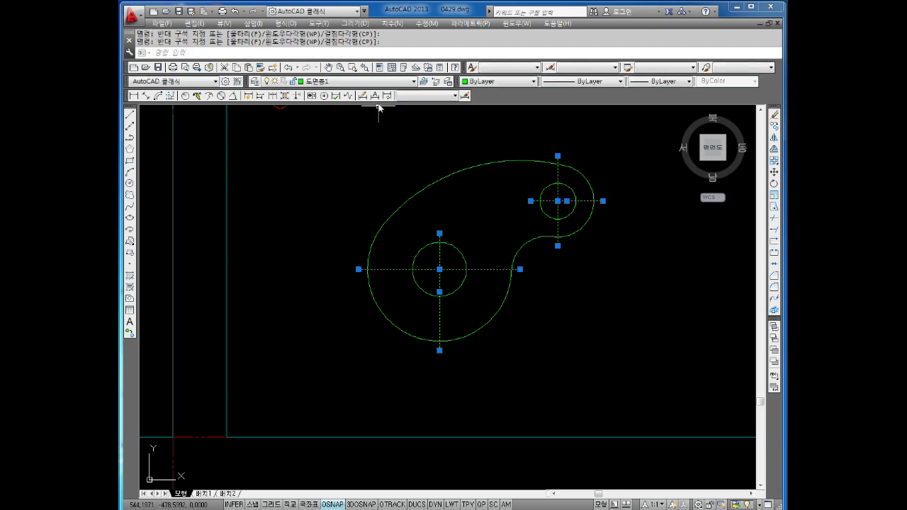
{"action": "left_click", "coordinate": [377, 82]}
{"action": "left_click", "coordinate": [316, 142]}
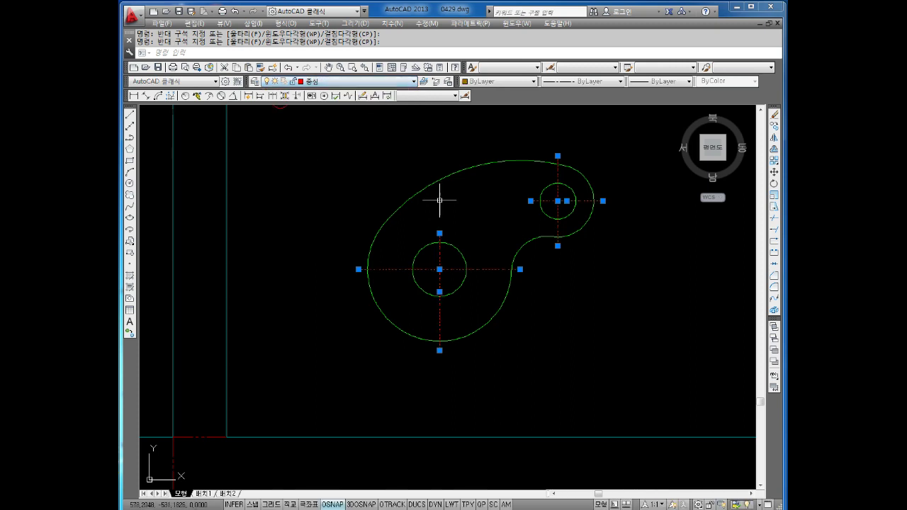
{"action": "key", "text": "Escape"}
{"action": "key", "text": "Escape"}
{"action": "middle_click_drag", "start_coordinate": [575, 263], "coordinate": [550, 248]}
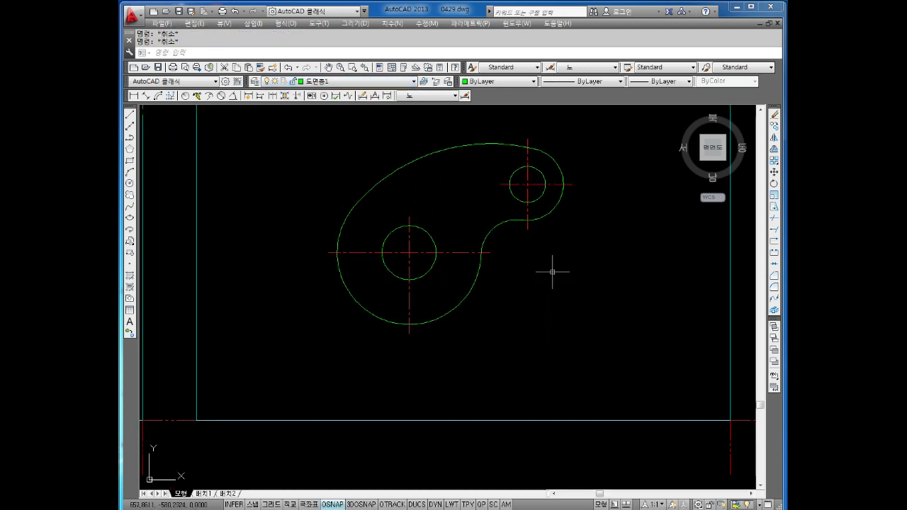
{"action": "middle_click_drag", "start_coordinate": [520, 277], "coordinate": [516, 263]}
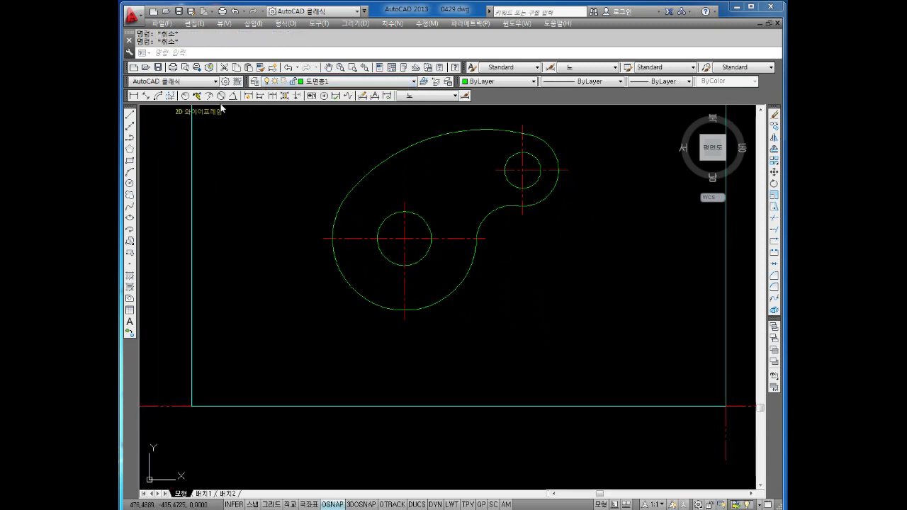
- Add the R40 radius on the large outer arc and R20 on the small end arc
{"action": "left_click", "coordinate": [185, 98]}
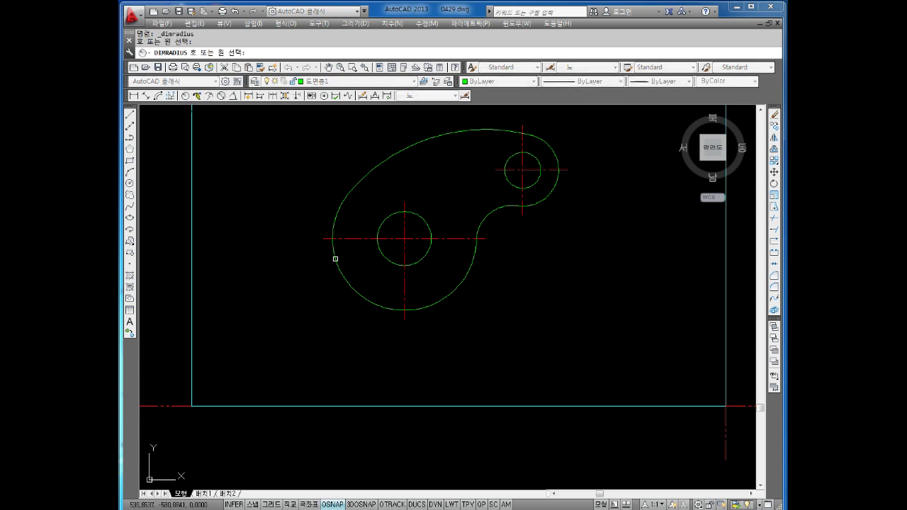
{"action": "left_click", "coordinate": [335, 259]}
{"action": "left_click", "coordinate": [304, 269]}
{"action": "key", "text": "Return"}
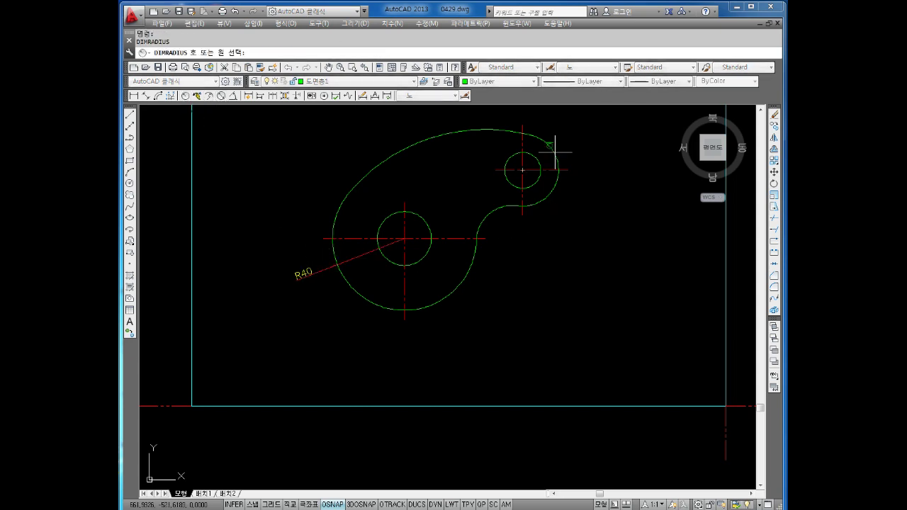
{"action": "left_click", "coordinate": [555, 151]}
{"action": "left_click", "coordinate": [573, 137]}
- Dimension the big circle as Ø30 and the small circle as Ø20
{"action": "left_click", "coordinate": [233, 98]}
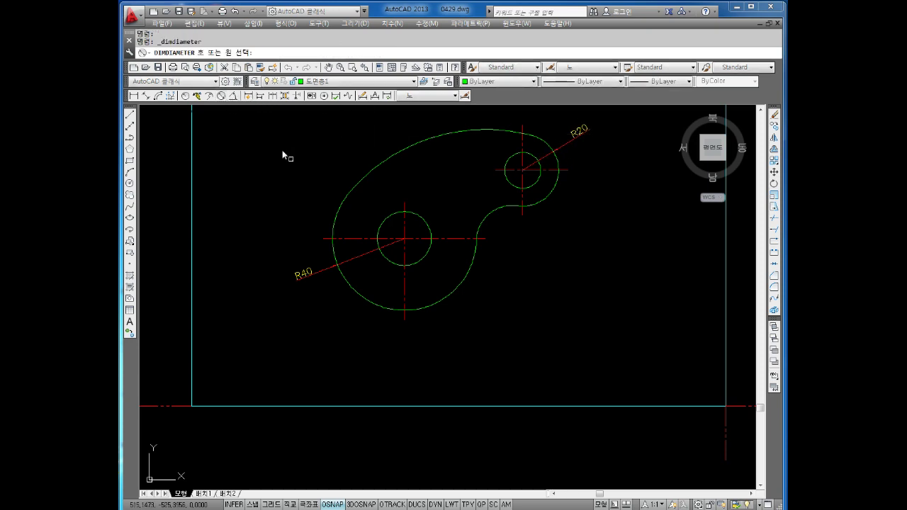
{"action": "left_click", "coordinate": [389, 262]}
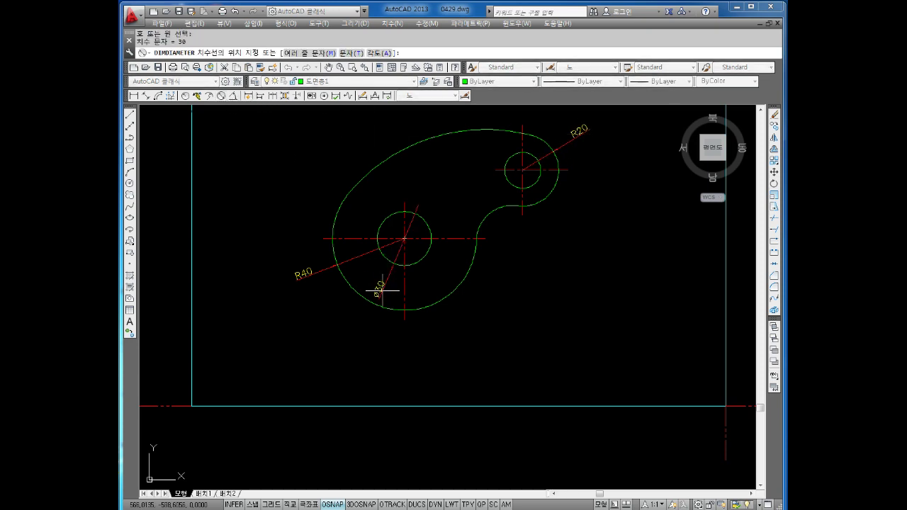
{"action": "left_click", "coordinate": [356, 209]}
{"action": "key", "text": "Return"}
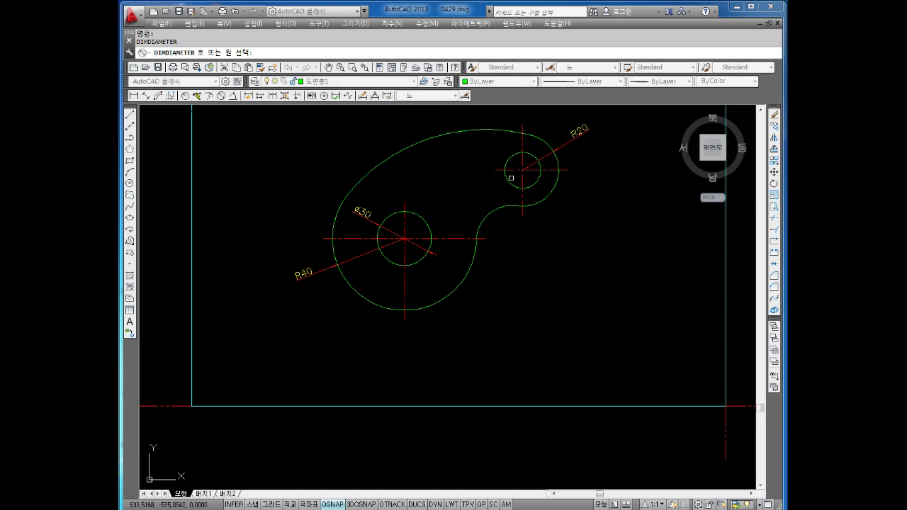
{"action": "left_click", "coordinate": [505, 172]}
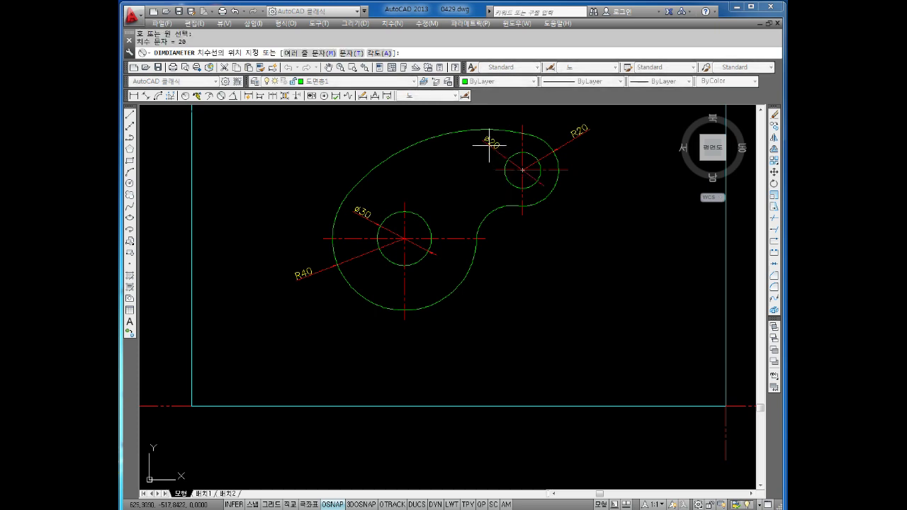
- Add the R100 radius on the upper-left arc and R20 on the concave arc
{"action": "left_click", "coordinate": [185, 96]}
{"action": "left_click", "coordinate": [402, 150]}
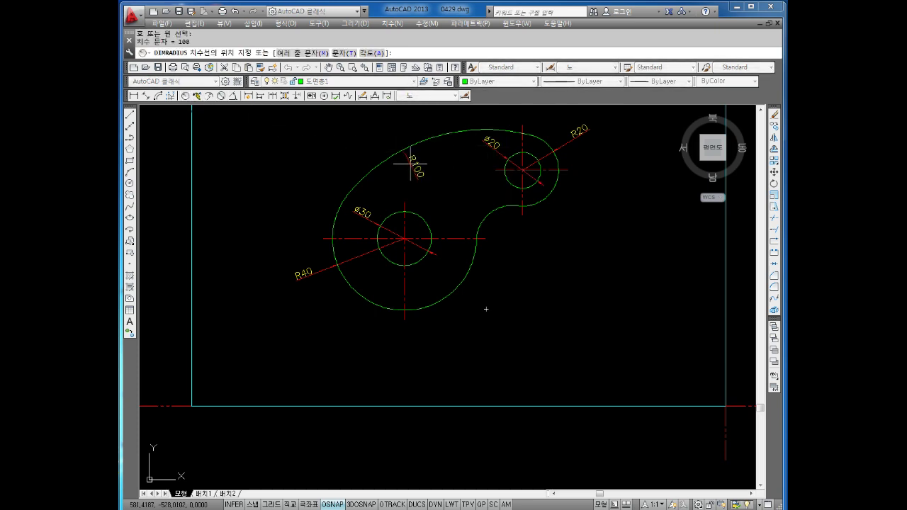
{"action": "left_click", "coordinate": [440, 187]}
{"action": "key", "text": "Return"}
{"action": "left_click", "coordinate": [488, 211]}
{"action": "left_click", "coordinate": [472, 198]}
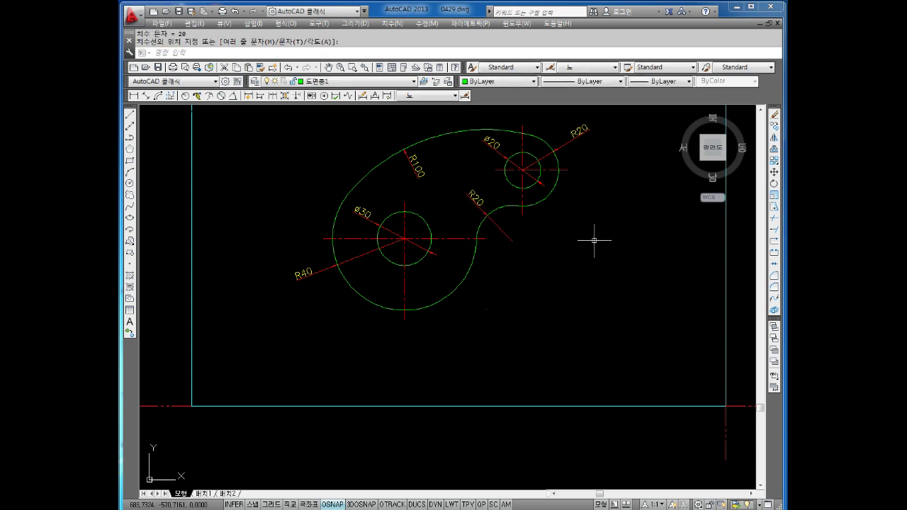
{"action": "key", "text": "Escape"}
- Add the 65.82 horizontal and 38 vertical centre-spacing dimensions, then select the concave R20 arc
{"action": "left_click", "coordinate": [135, 96]}
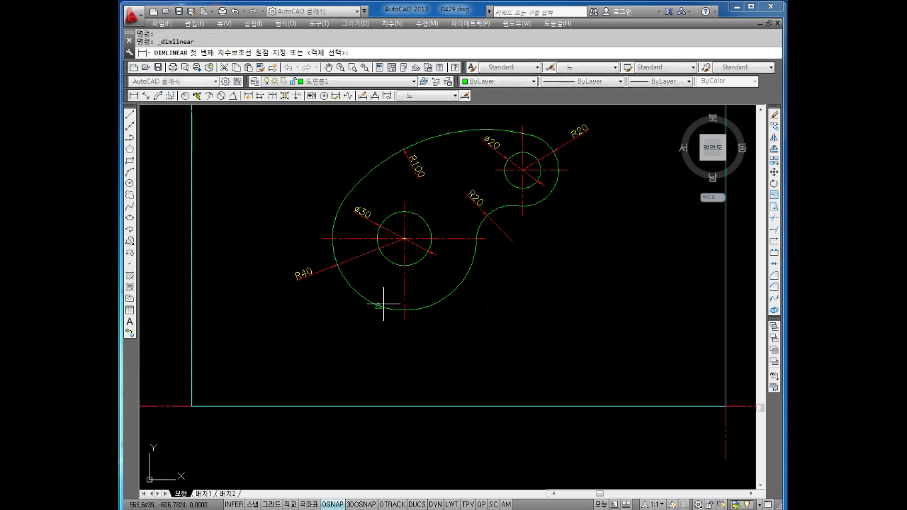
{"action": "left_click", "coordinate": [404, 317]}
{"action": "left_click", "coordinate": [525, 221]}
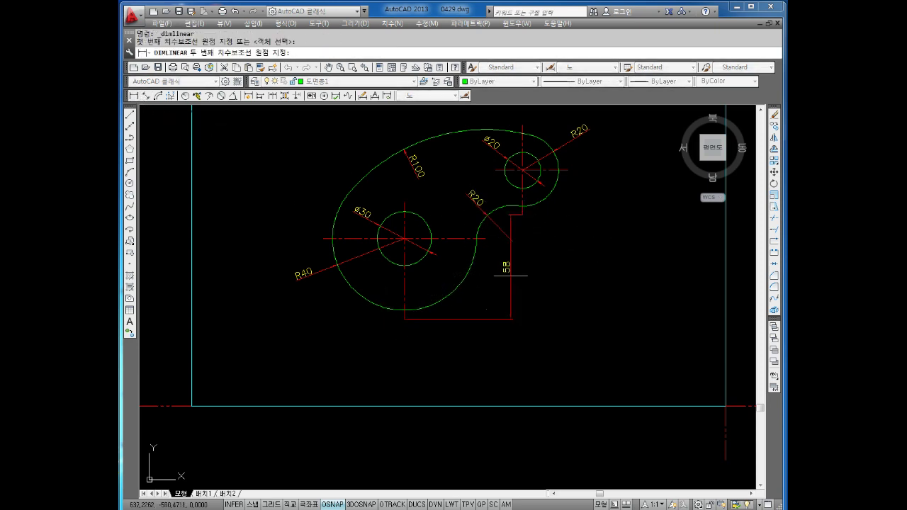
{"action": "left_click", "coordinate": [487, 350]}
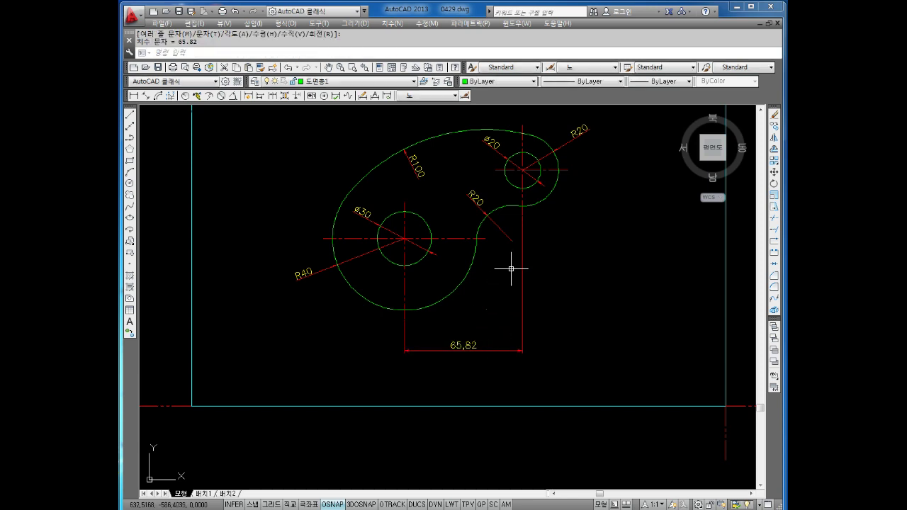
{"action": "key", "text": "Return"}
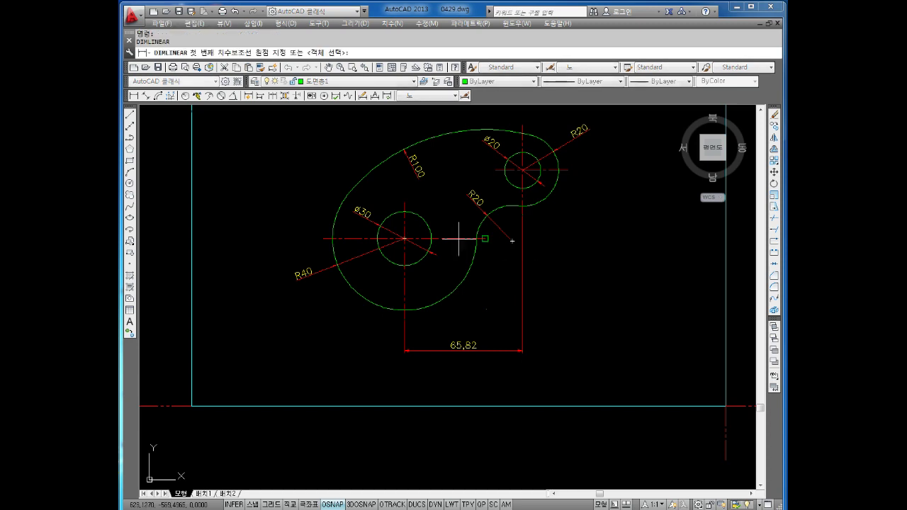
{"action": "left_click", "coordinate": [486, 239]}
{"action": "left_click", "coordinate": [568, 170]}
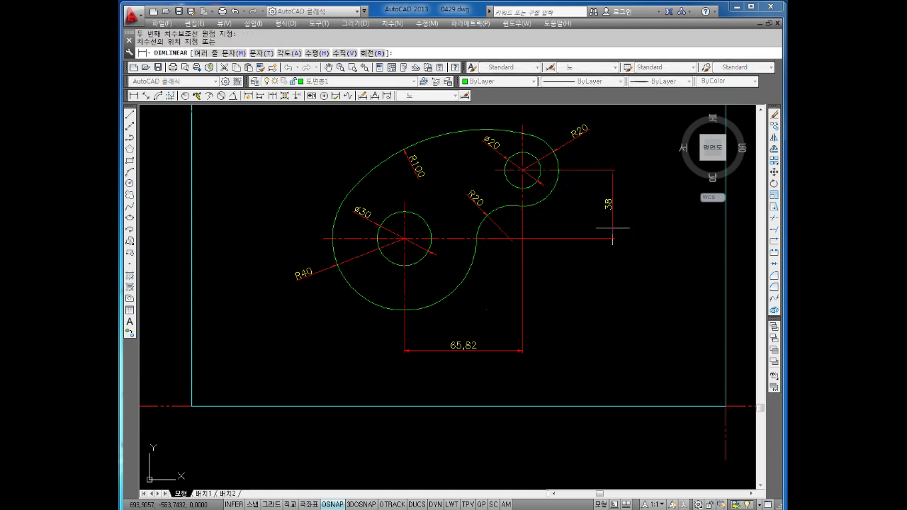
{"action": "left_click", "coordinate": [619, 234]}
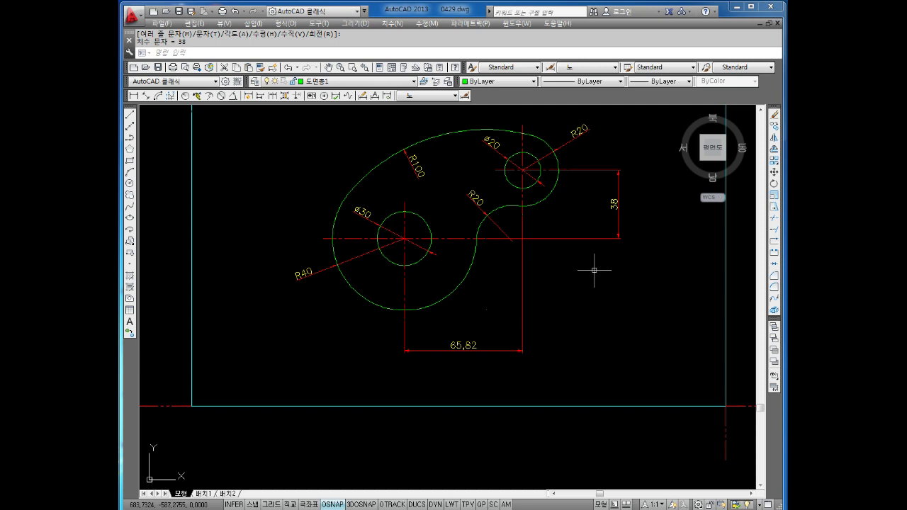
{"action": "left_click", "coordinate": [491, 200]}
{"action": "left_click", "coordinate": [497, 207]}
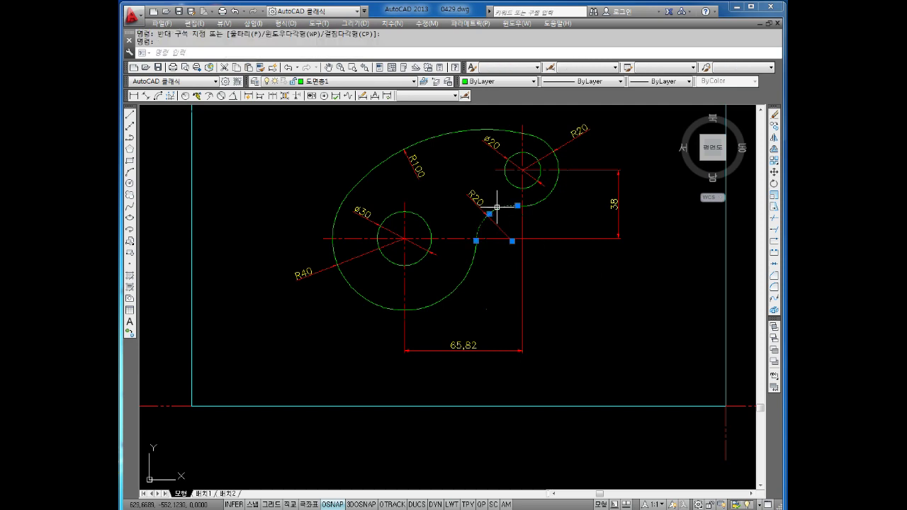
- Erase the concave R20 arc and the R100 outline arc
{"action": "key", "text": "Delete"}
{"action": "left_click", "coordinate": [456, 133]}
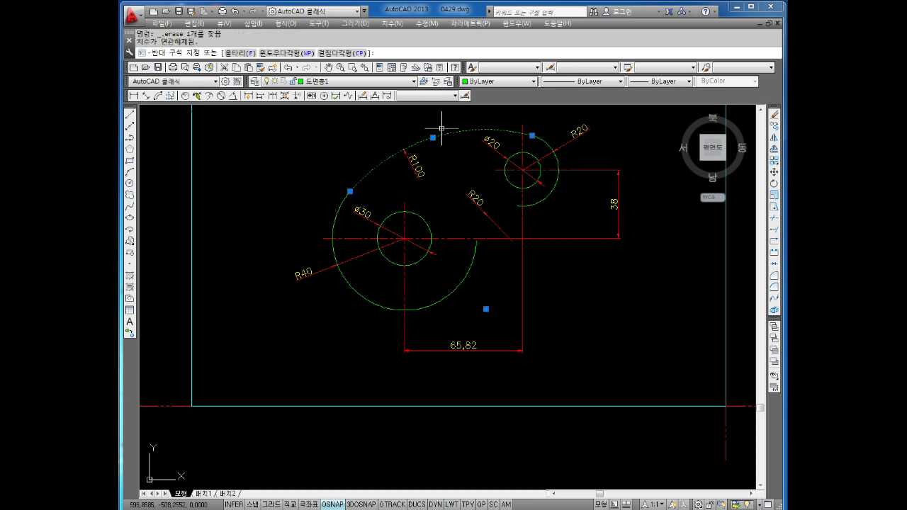
{"action": "key", "text": "Delete"}
{"action": "key", "text": "Escape"}
{"action": "key", "text": "Escape"}
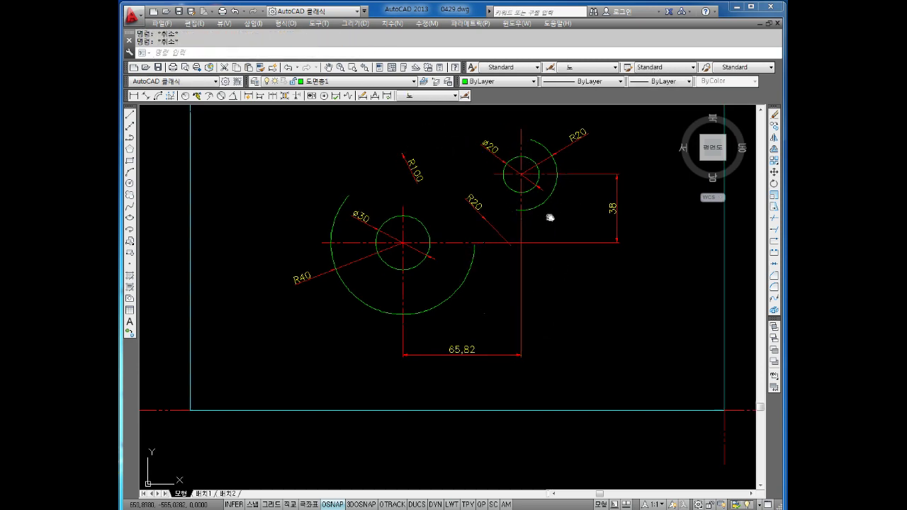
- Move the small circle and its dimensions 0.18 right, making the centre spacing 66
{"action": "middle_click_drag", "start_coordinate": [547, 217], "coordinate": [551, 219]}
{"action": "type", "text": "m"}
{"action": "key", "text": "Return"}
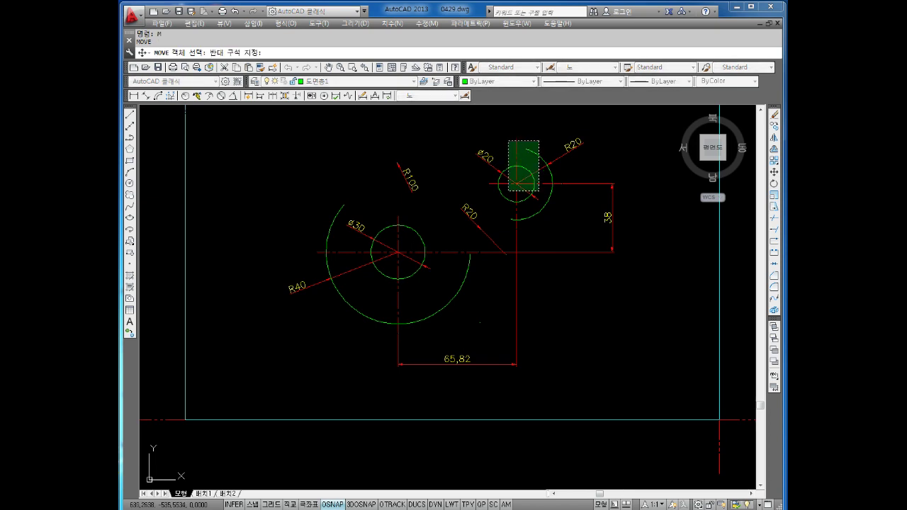
{"action": "left_click", "coordinate": [501, 206]}
{"action": "key", "text": "Return"}
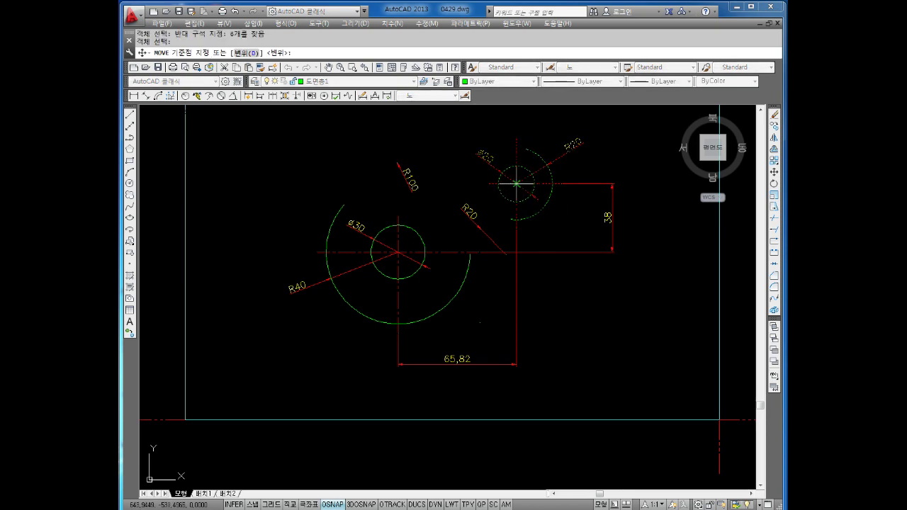
{"action": "left_click", "coordinate": [517, 183]}
{"action": "type", "text": "@0.18,0"}
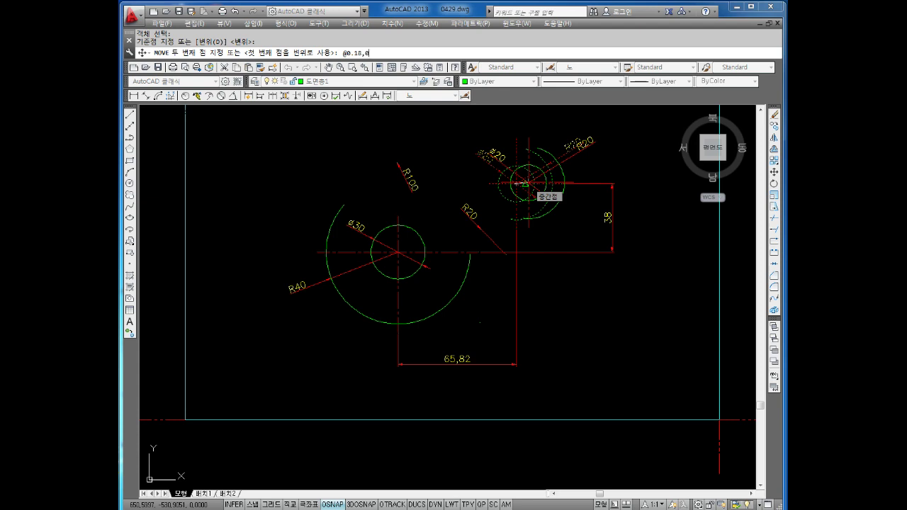
{"action": "key", "text": "Escape"}
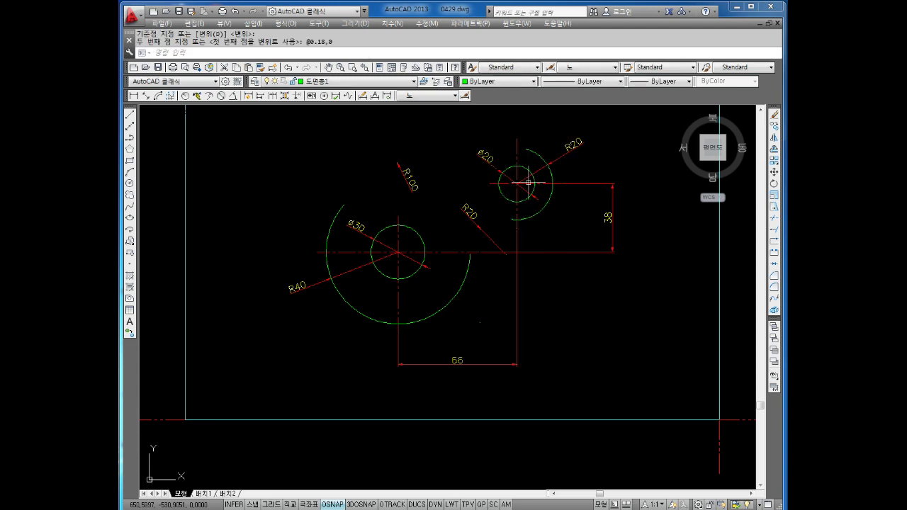
{"action": "key", "text": "Escape"}
{"action": "scroll", "coordinate": [543, 203], "scroll_direction": "up", "scroll_amount": 4}
{"action": "middle_click_drag", "start_coordinate": [522, 213], "coordinate": [524, 256]}
{"action": "scroll", "coordinate": [523, 257], "scroll_direction": "down", "scroll_amount": 4}
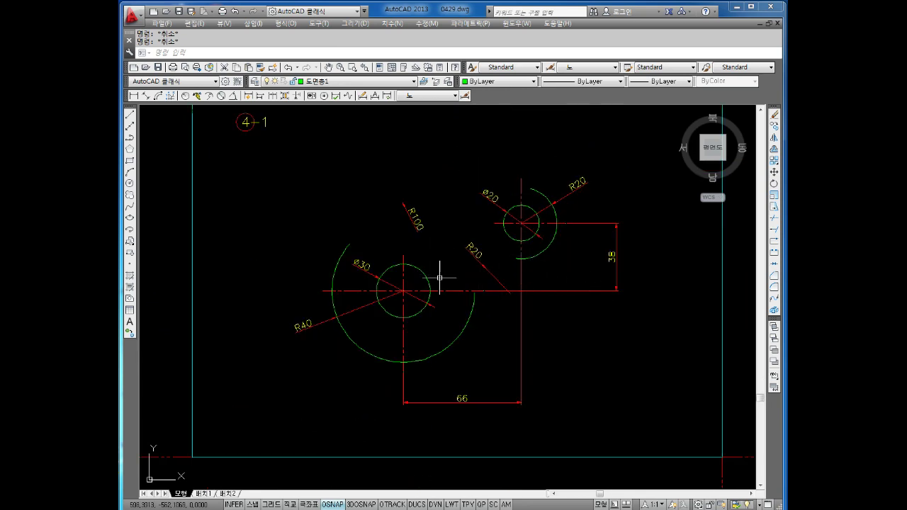
- Draw a radius-100 circle tangent to the R40 and R20 arcs
{"action": "type", "text": "c"}
{"action": "key", "text": "Return"}
{"action": "type", "text": "t"}
{"action": "key", "text": "Return"}
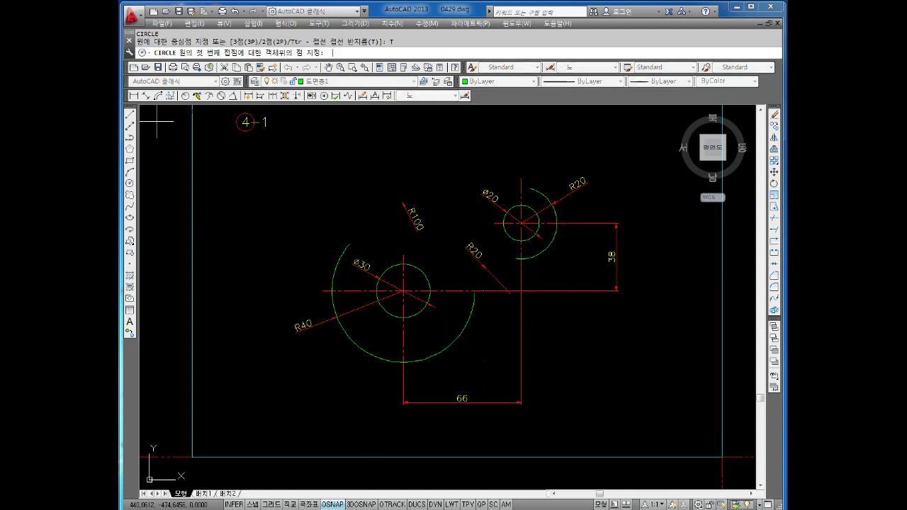
{"action": "left_click", "coordinate": [340, 252]}
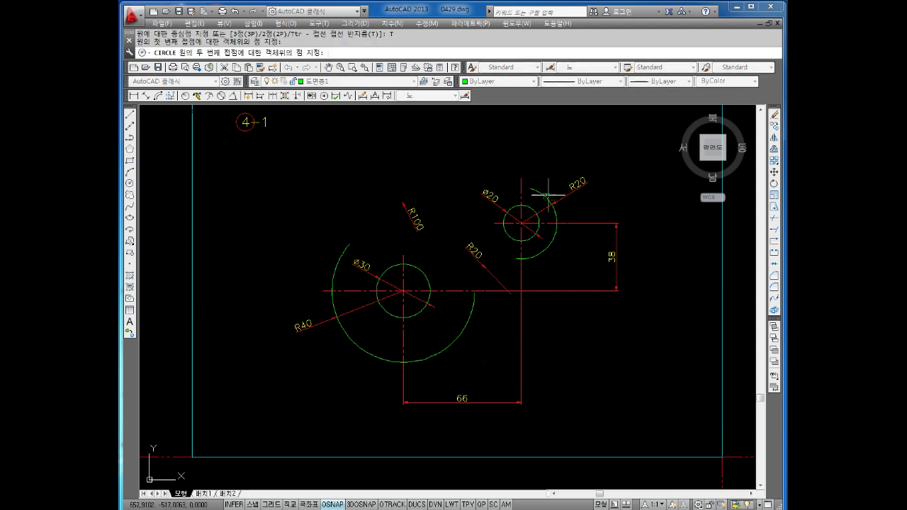
{"action": "left_click", "coordinate": [543, 190]}
{"action": "type", "text": "00"}
{"action": "key", "text": "Return"}
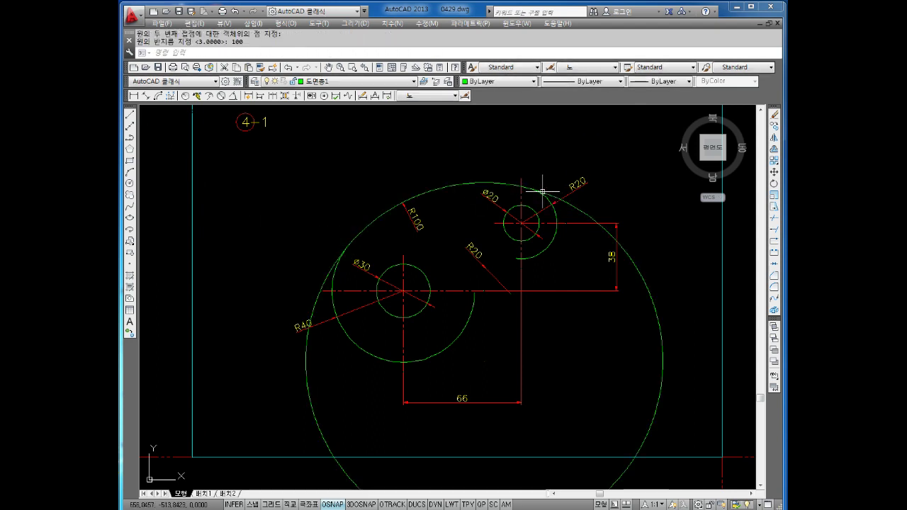
{"action": "key", "text": "Escape"}
{"action": "key", "text": "Escape"}
- Trim the R100 circle back to the arc between the R40 and R20 arcs
{"action": "key", "text": "Return"}
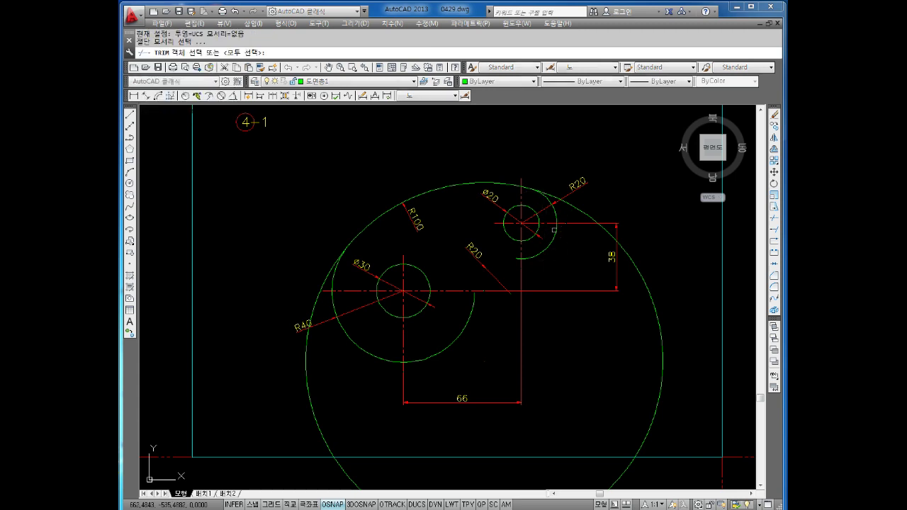
{"action": "left_click", "coordinate": [540, 253]}
{"action": "left_click", "coordinate": [381, 362]}
{"action": "left_click", "coordinate": [364, 344]}
{"action": "key", "text": "Return"}
{"action": "left_click", "coordinate": [305, 395]}
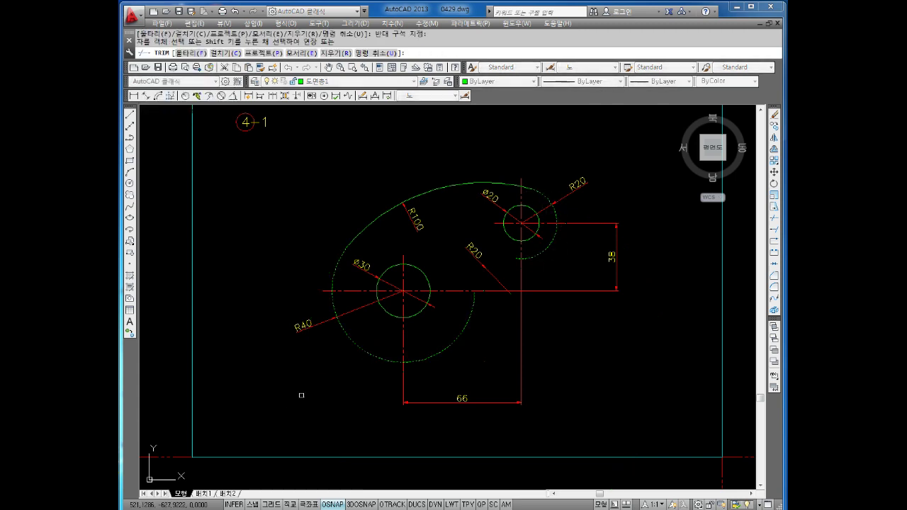
{"action": "key", "text": "Escape"}
{"action": "type", "text": "c"}
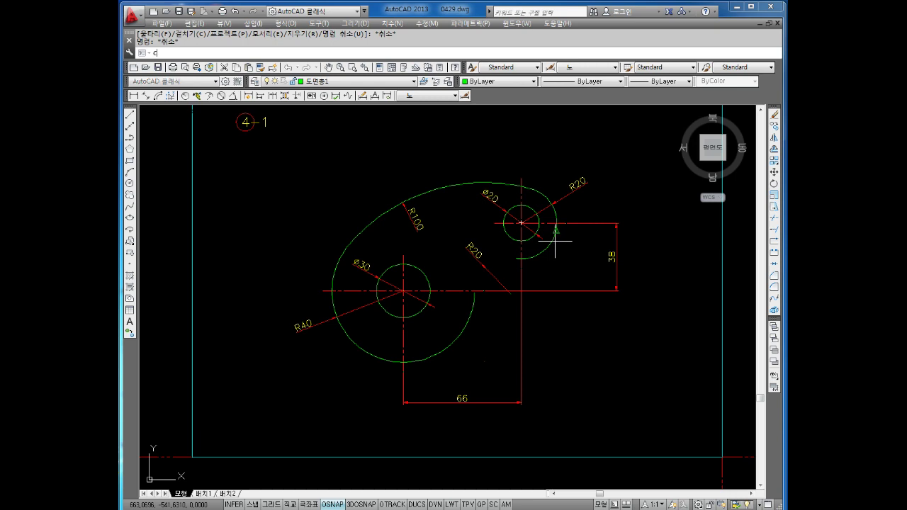
- Draw a radius-20 notch circle tangent to the two lower arcs
{"action": "key", "text": "Return"}
{"action": "type", "text": "t"}
{"action": "key", "text": "Return"}
{"action": "scroll", "coordinate": [555, 243], "scroll_direction": "up", "scroll_amount": 2}
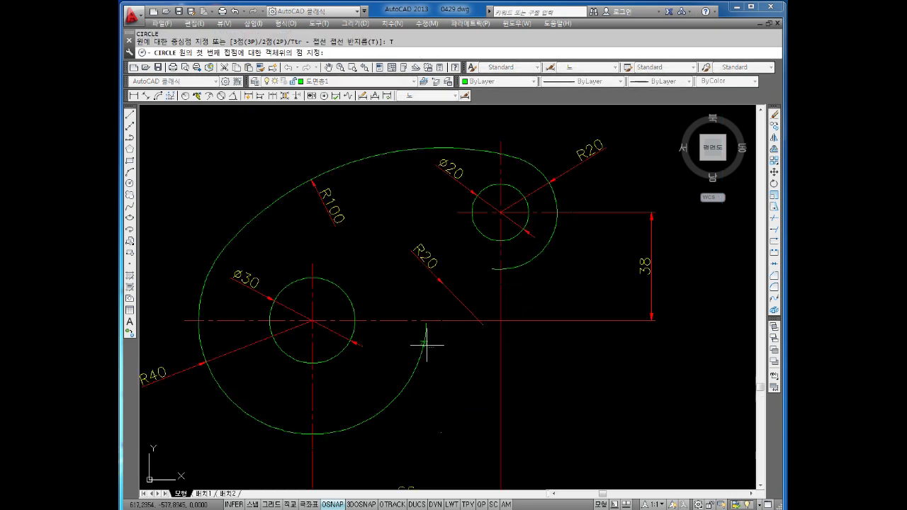
{"action": "left_click", "coordinate": [427, 345]}
{"action": "left_click", "coordinate": [501, 269]}
{"action": "type", "text": "20"}
{"action": "key", "text": "Return"}
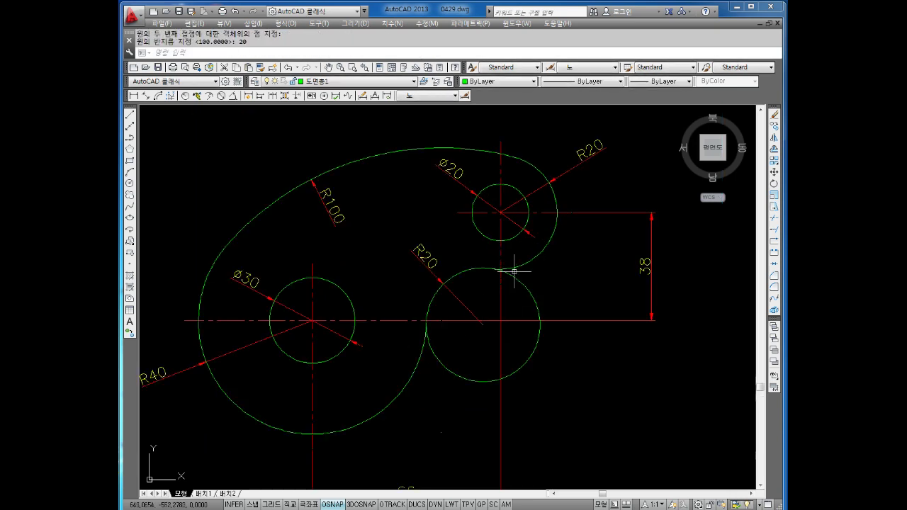
{"action": "key", "text": "Escape"}
{"action": "key", "text": "Escape"}
- Trim the notch circle using the R20 and R40 arcs as cutting edges
{"action": "type", "text": "tr"}
{"action": "key", "text": "Return"}
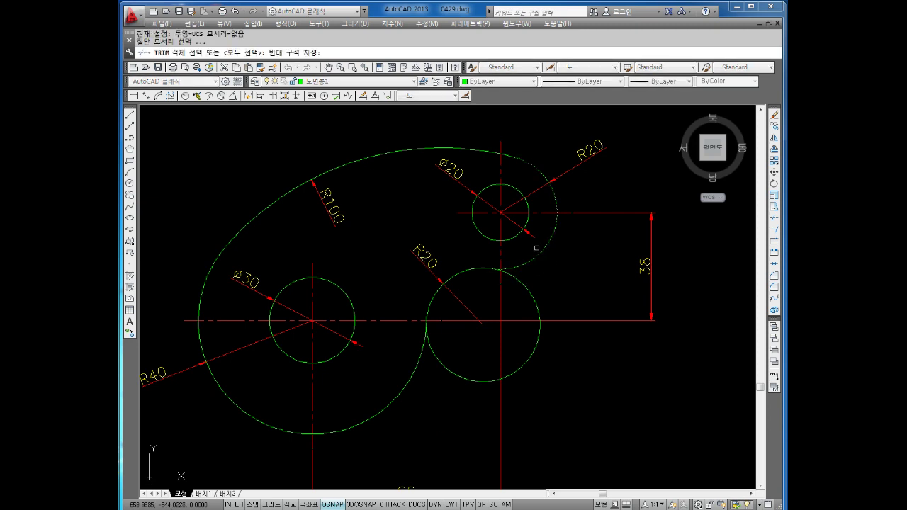
{"action": "left_click", "coordinate": [552, 238]}
{"action": "left_click", "coordinate": [417, 386]}
{"action": "key", "text": "Return"}
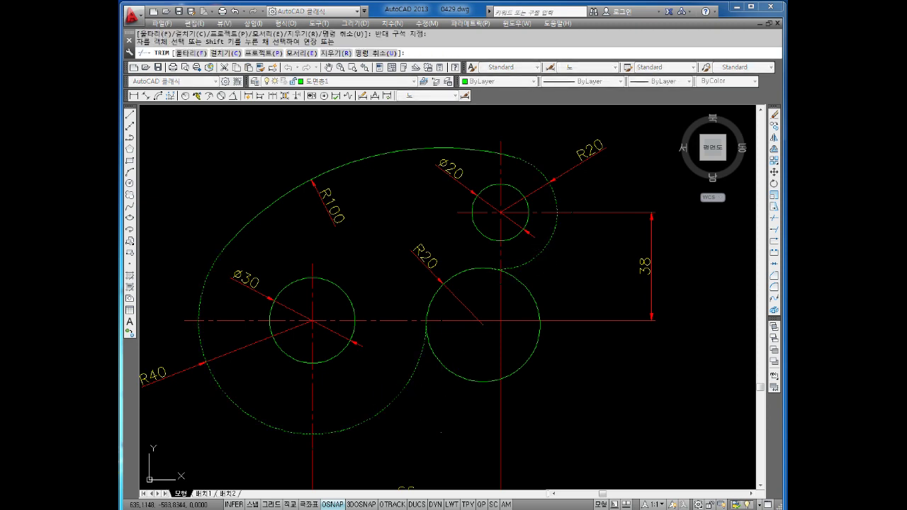
{"action": "scroll", "coordinate": [504, 263], "scroll_direction": "up", "scroll_amount": 5}
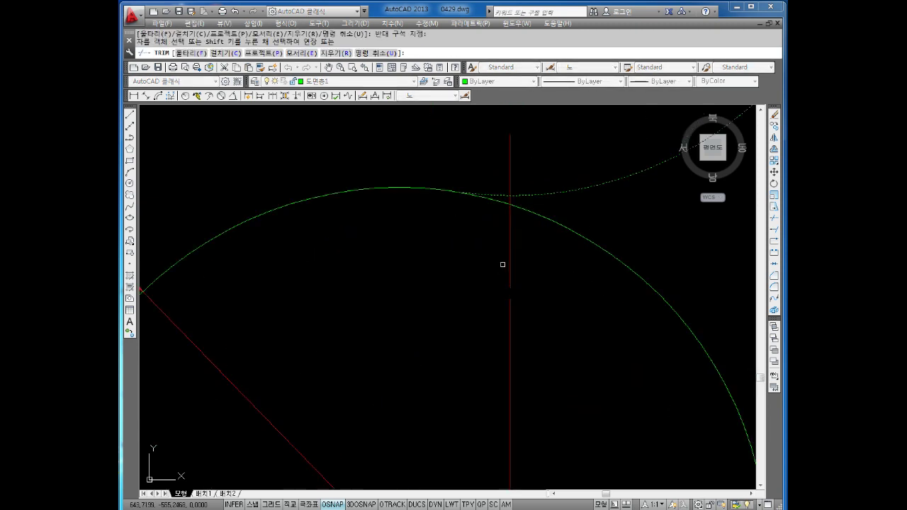
{"action": "scroll", "coordinate": [503, 264], "scroll_direction": "down", "scroll_amount": 3}
{"action": "key", "text": "Escape"}
{"action": "key", "text": "Escape"}
{"action": "type", "text": "ㄴ"}
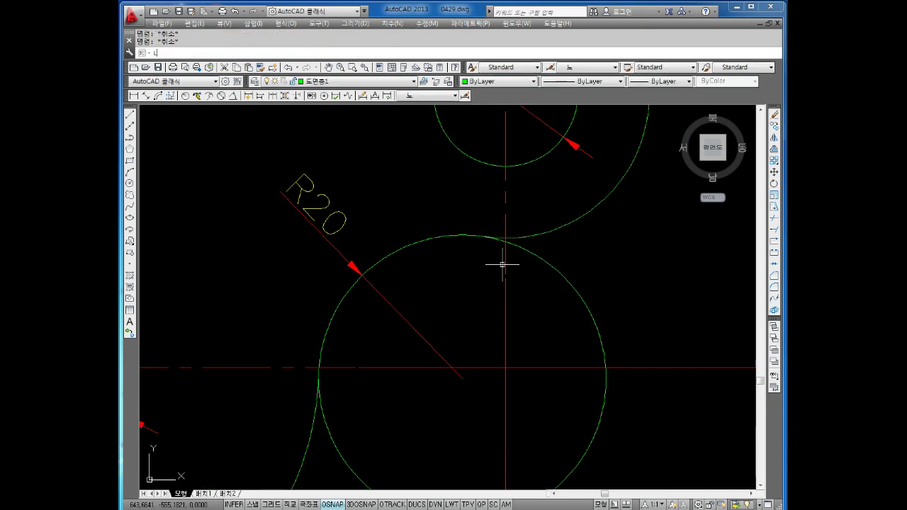
- Lengthen the arc end at the notch junction with LEN using the default increment
{"action": "key", "text": "BackSpace"}
{"action": "type", "text": "len"}
{"action": "key", "text": "Return"}
{"action": "type", "text": "de"}
{"action": "key", "text": "Return"}
{"action": "key", "text": "Return"}
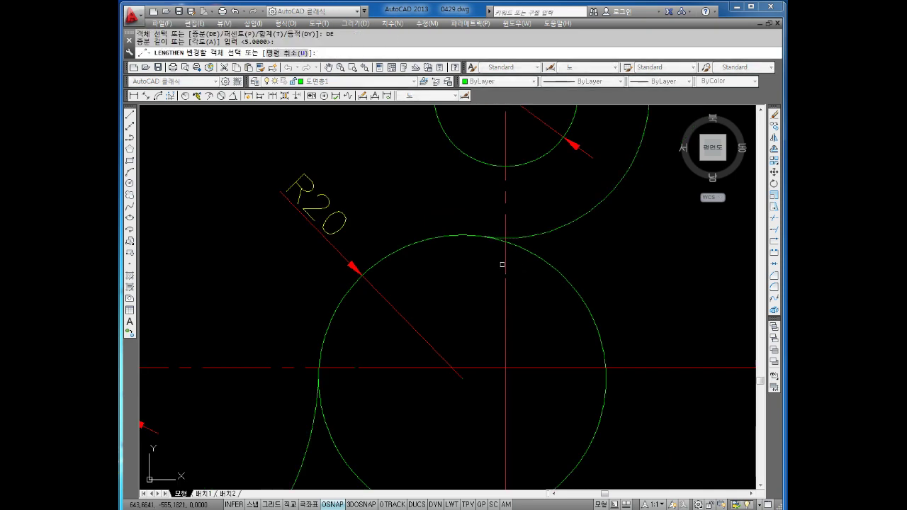
{"action": "left_click", "coordinate": [515, 236]}
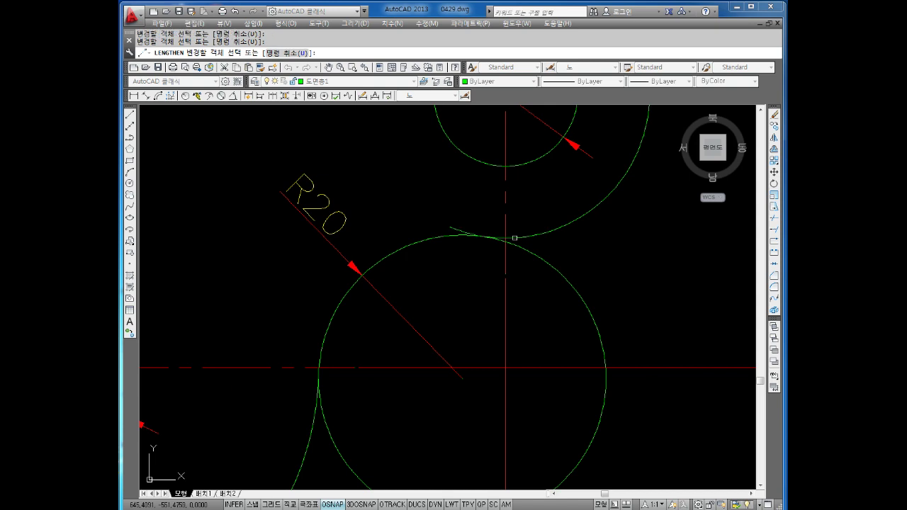
{"action": "scroll", "coordinate": [314, 410], "scroll_direction": "down", "scroll_amount": 4}
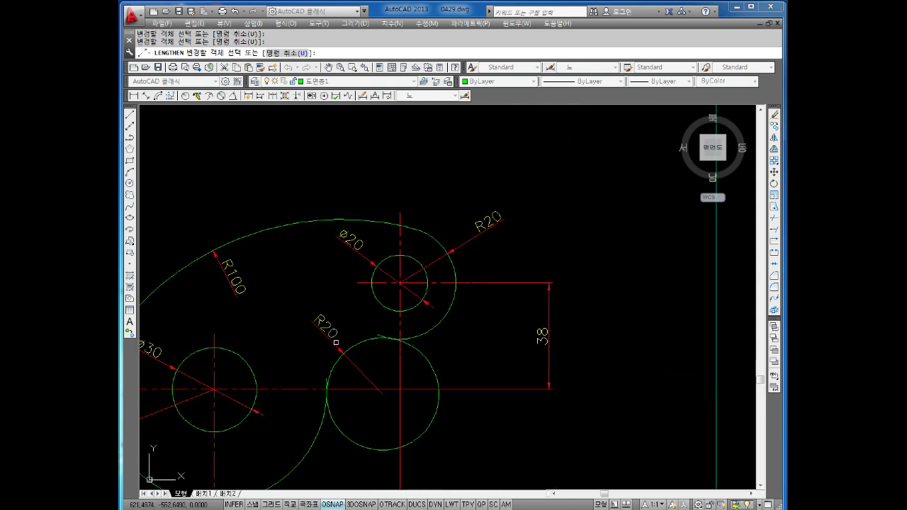
{"action": "key", "text": "Escape"}
{"action": "key", "text": "Escape"}
- Trim off the excess of the lower R20 circle against the upper R20 arc
{"action": "key", "text": "Return"}
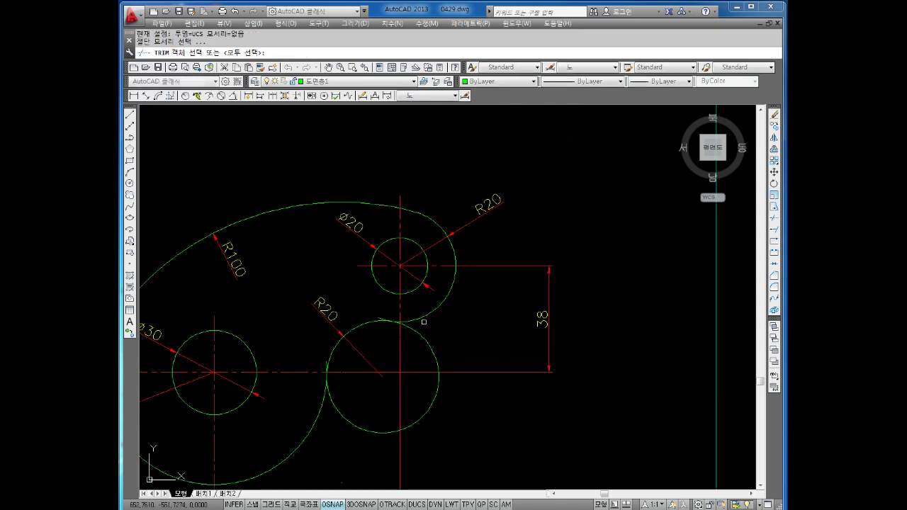
{"action": "left_click", "coordinate": [423, 317]}
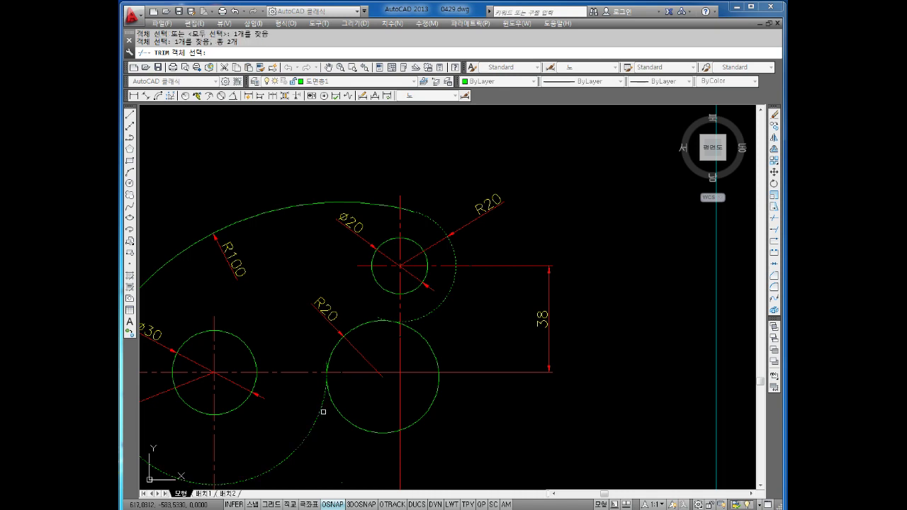
{"action": "key", "text": "Return"}
{"action": "left_click", "coordinate": [345, 420]}
{"action": "scroll", "coordinate": [333, 362], "scroll_direction": "up", "scroll_amount": 2}
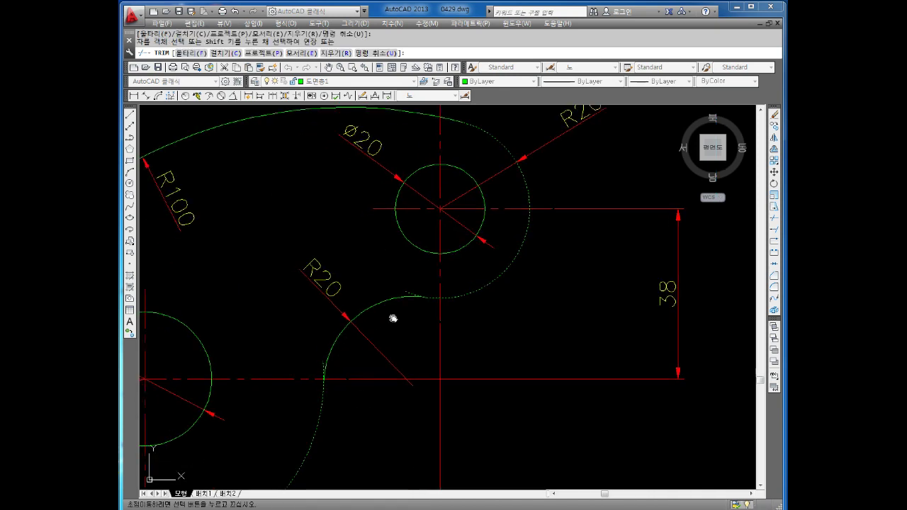
{"action": "key", "text": "Escape"}
{"action": "key", "text": "Return"}
{"action": "key", "text": "Return"}
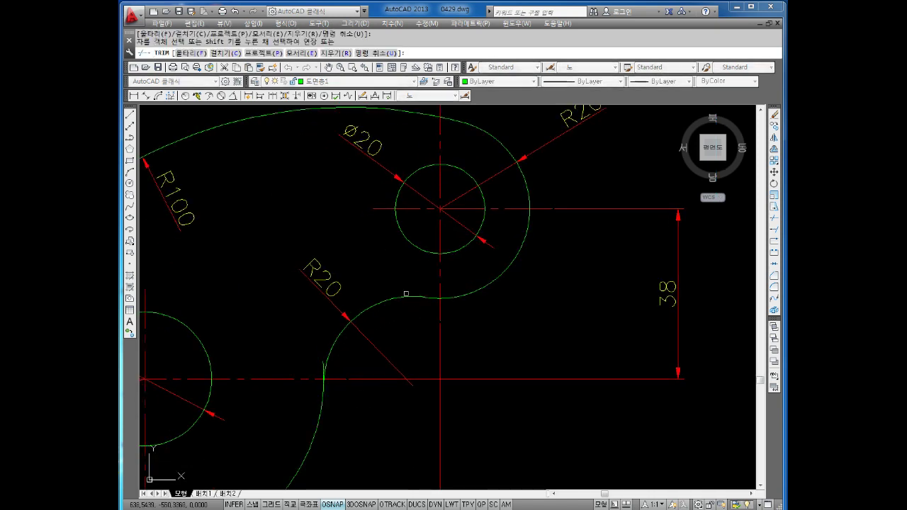
{"action": "scroll", "coordinate": [322, 359], "scroll_direction": "down", "scroll_amount": 4}
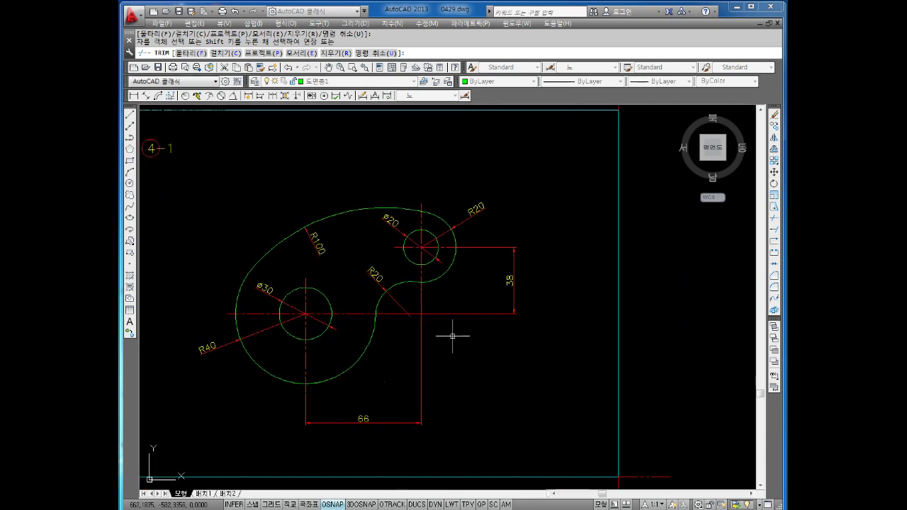
- Delete the old R20 and R100 radius dimensions
{"action": "key", "text": "Escape"}
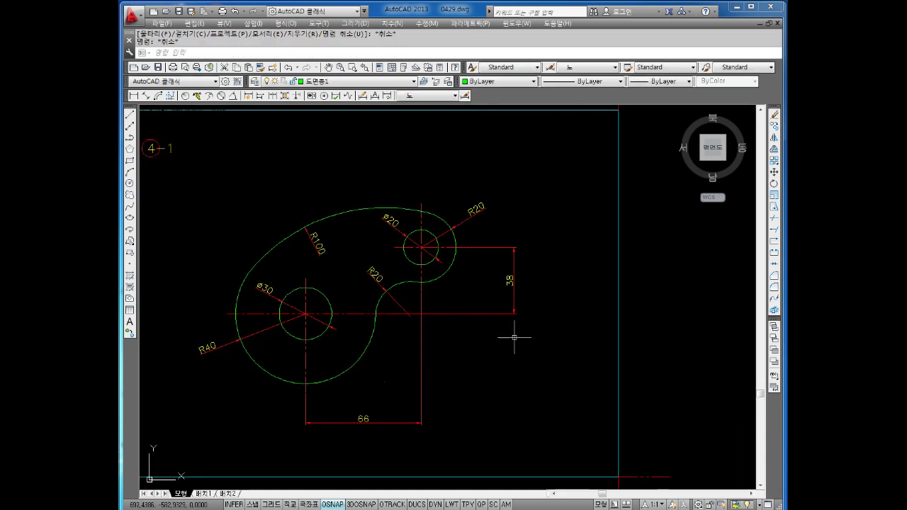
{"action": "middle_click_drag", "start_coordinate": [477, 337], "coordinate": [510, 320]}
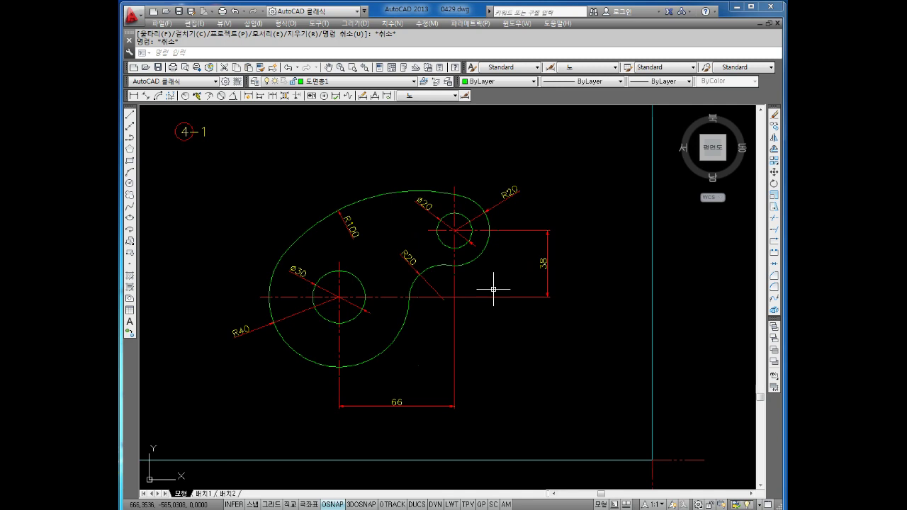
{"action": "left_click", "coordinate": [416, 268]}
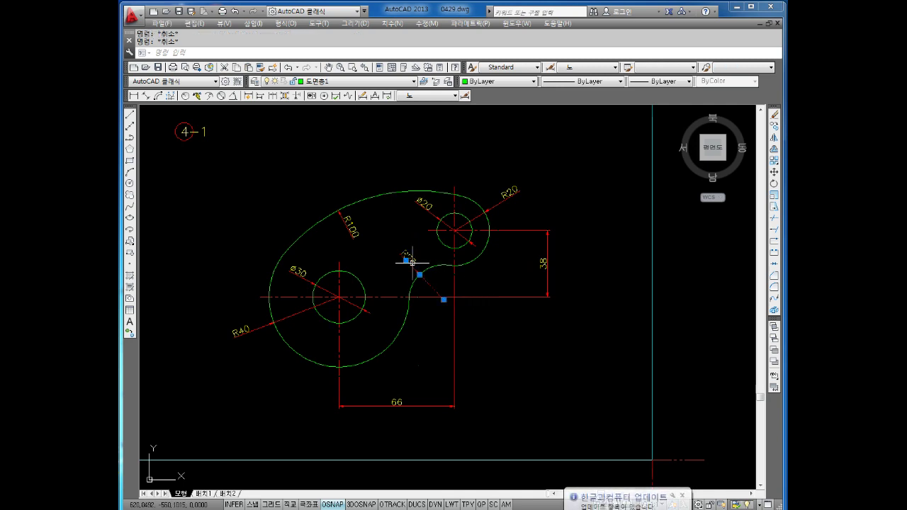
{"action": "key", "text": "Delete"}
{"action": "left_click", "coordinate": [345, 224]}
{"action": "key", "text": "Delete"}
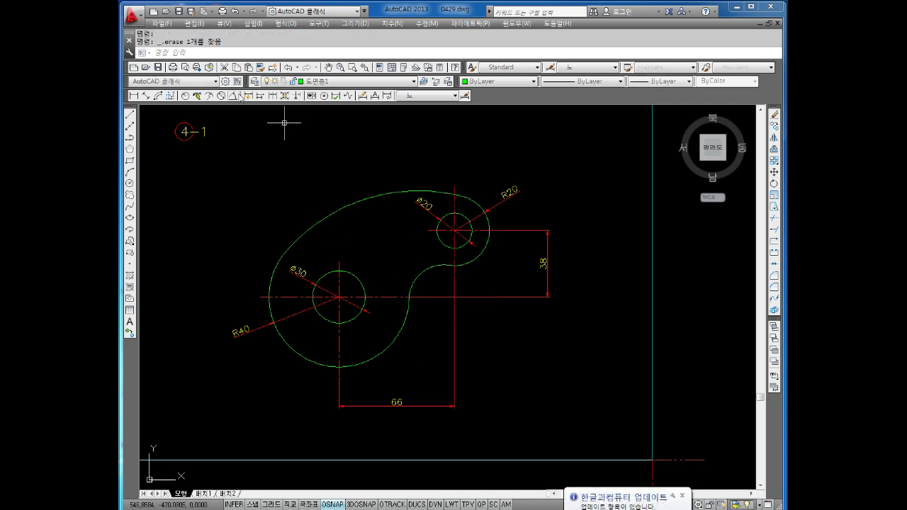
- Add new R100 radius on the top arc and R20 radius on the notch arc
{"action": "left_click", "coordinate": [184, 96]}
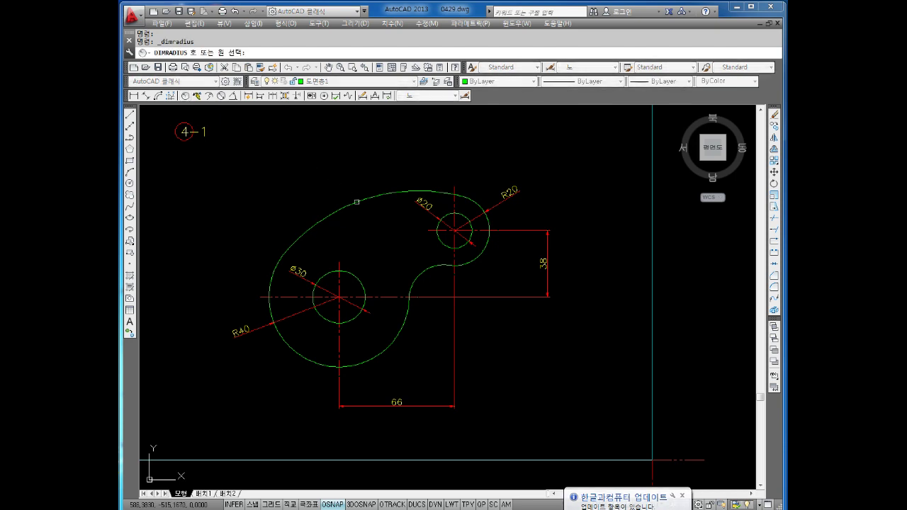
{"action": "left_click", "coordinate": [359, 202]}
{"action": "left_click", "coordinate": [348, 189]}
{"action": "key", "text": "Return"}
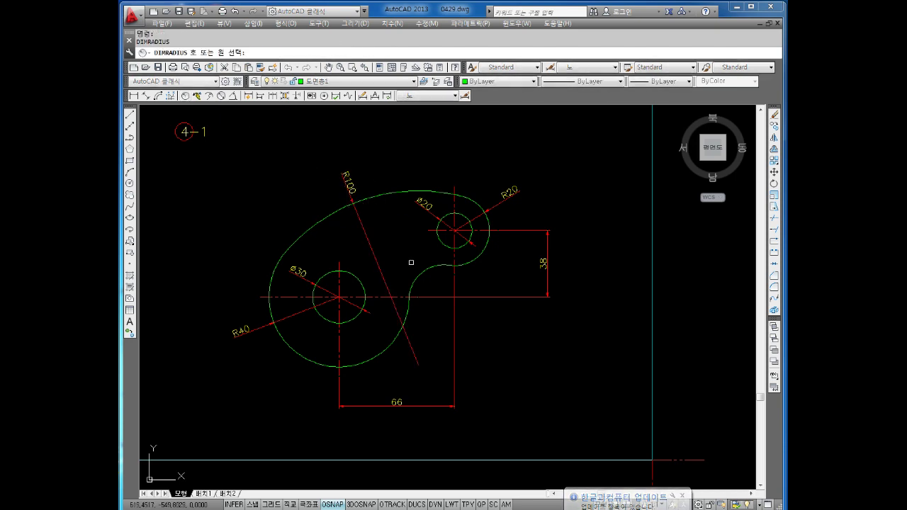
{"action": "left_click", "coordinate": [421, 273]}
{"action": "left_click", "coordinate": [407, 250]}
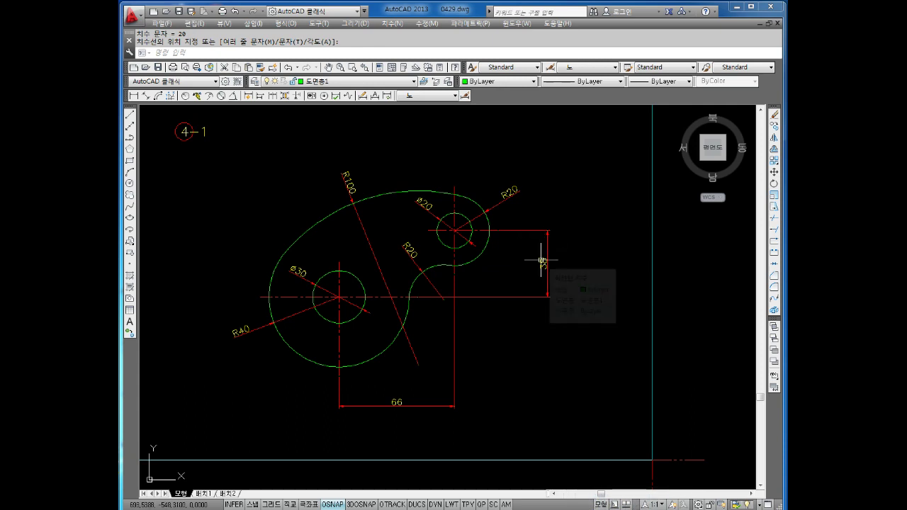
{"action": "mouse_move", "coordinate": [544, 261]}
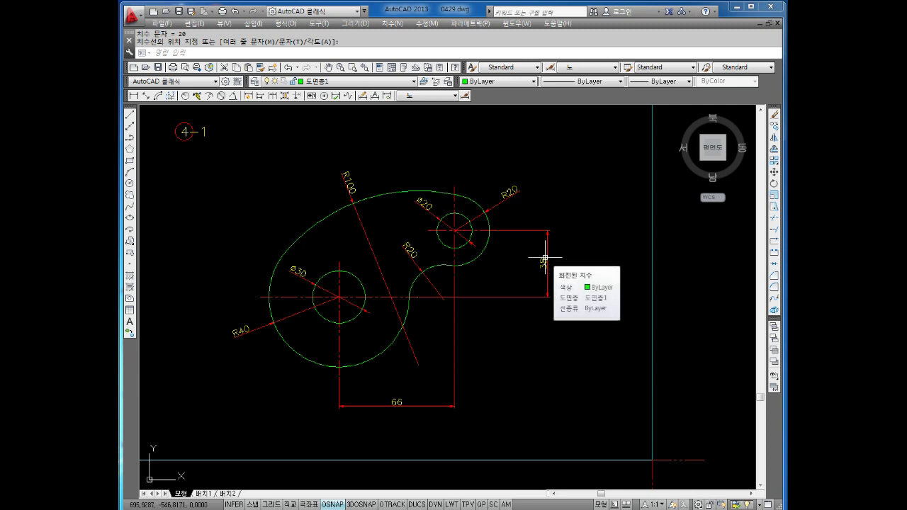
- Save the drawing as 0429.dwg
{"action": "scroll", "coordinate": [493, 264], "scroll_direction": "down", "scroll_amount": 2}
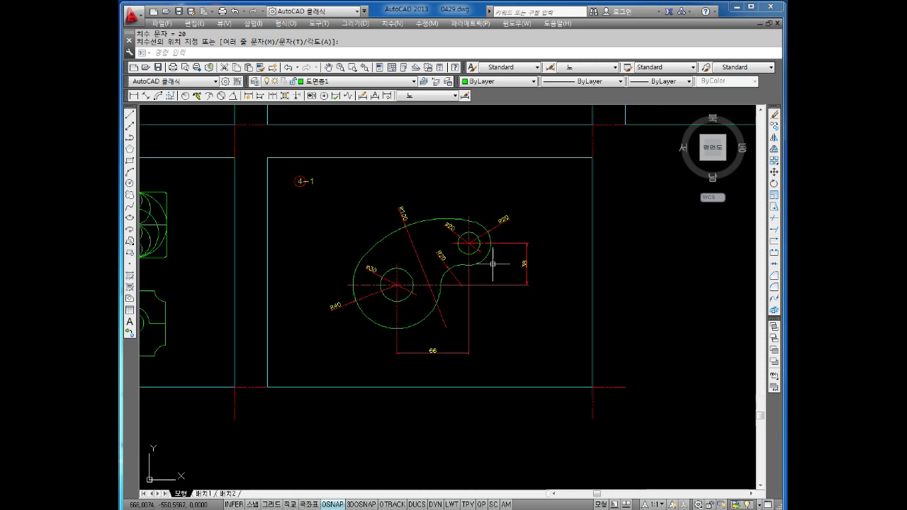
{"action": "key", "text": "ctrl+s"}
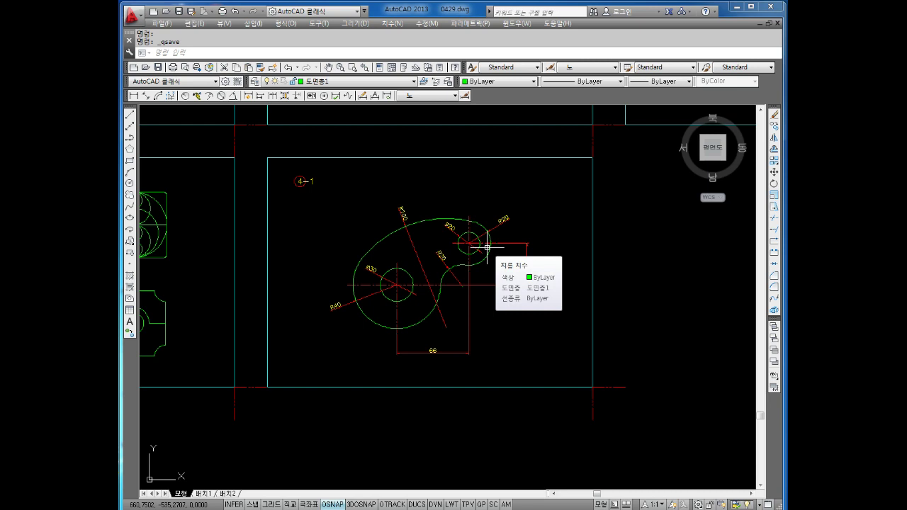
{"action": "key", "text": "Escape"}
- Copy the 4-1 frame and its cam drawing to the right
{"action": "scroll", "coordinate": [455, 325], "scroll_direction": "down", "scroll_amount": 2}
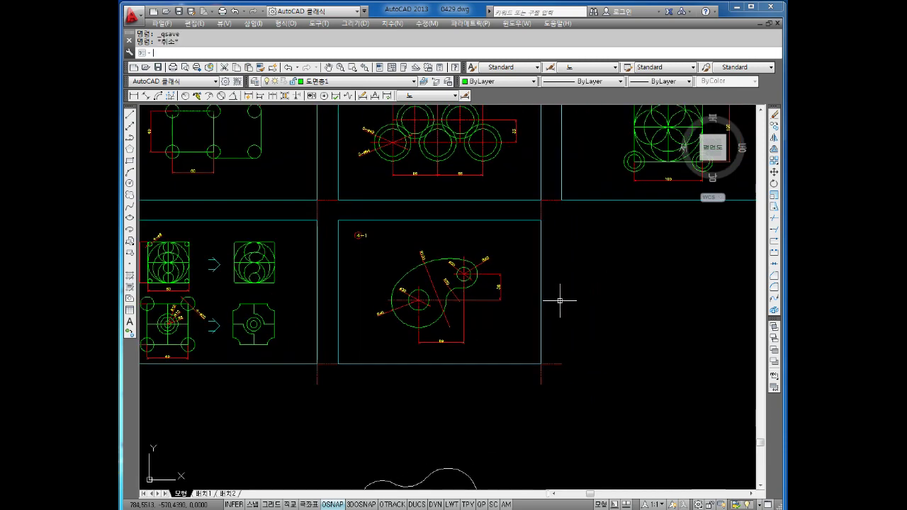
{"action": "type", "text": "co"}
{"action": "key", "text": "Return"}
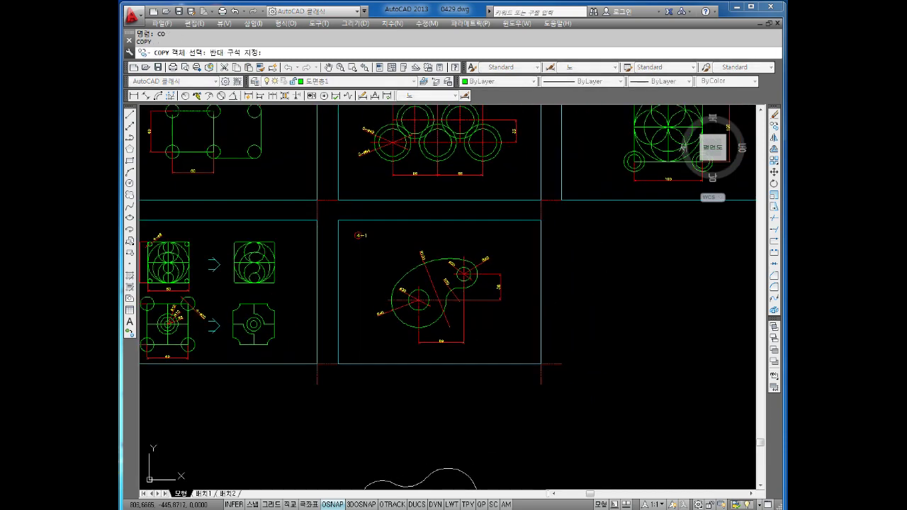
{"action": "left_click", "coordinate": [574, 215]}
{"action": "left_click", "coordinate": [326, 409]}
{"action": "key", "text": "Return"}
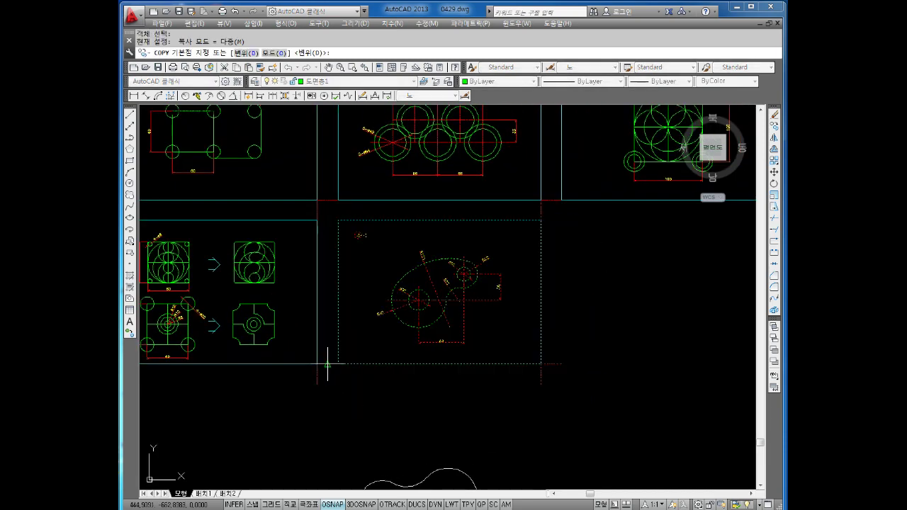
{"action": "left_click", "coordinate": [317, 365]}
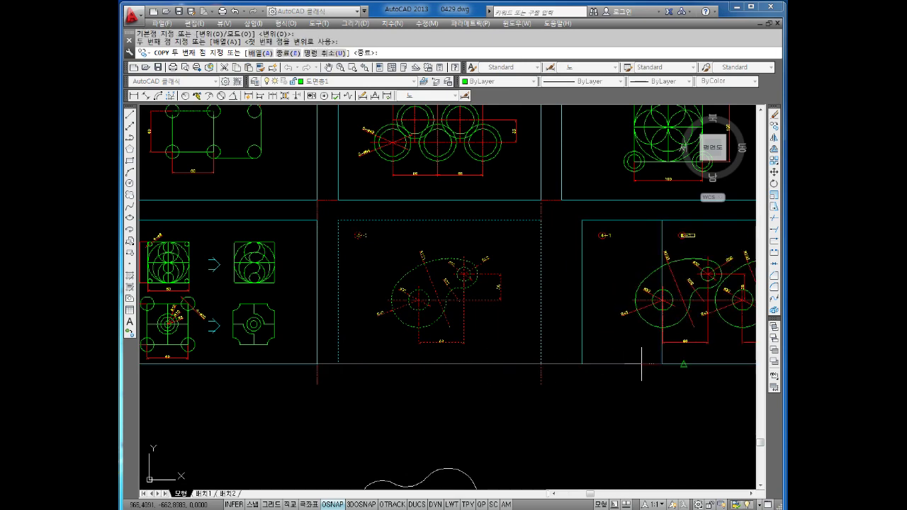
{"action": "left_click", "coordinate": [562, 365]}
{"action": "key", "text": "Escape"}
{"action": "key", "text": "Escape"}
- Move the copied frame further left toward the original
{"action": "middle_click_drag", "start_coordinate": [562, 365], "coordinate": [492, 361]}
{"action": "middle_click_drag", "start_coordinate": [630, 344], "coordinate": [603, 344]}
{"action": "type", "text": "m"}
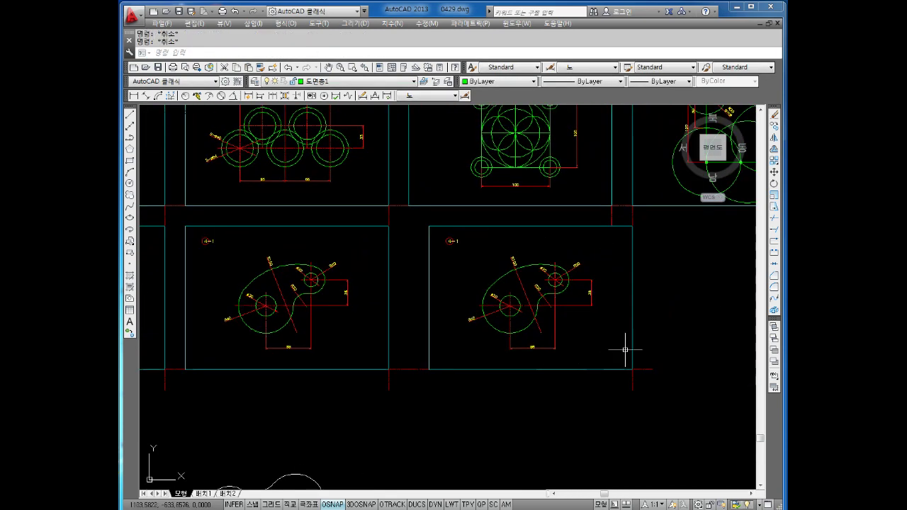
{"action": "key", "text": "Return"}
{"action": "left_click", "coordinate": [661, 228]}
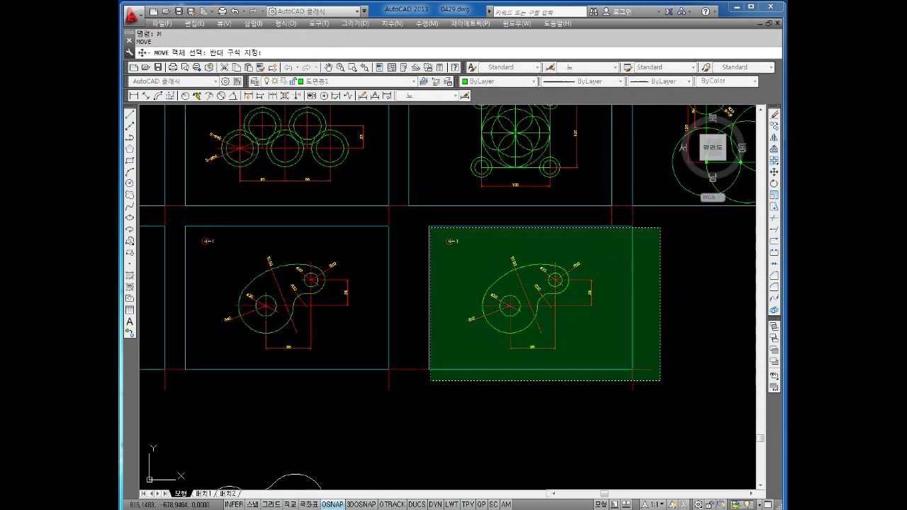
{"action": "left_click", "coordinate": [502, 382]}
{"action": "left_click", "coordinate": [667, 218]}
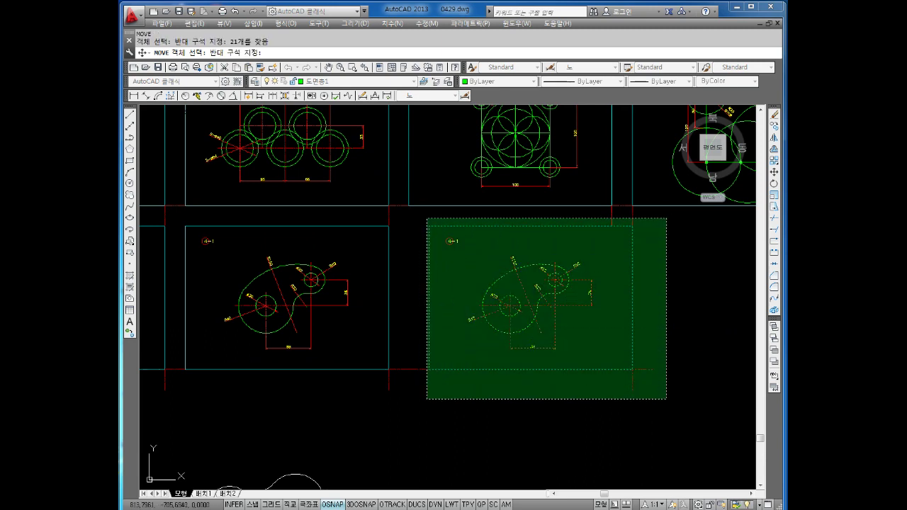
{"action": "left_click", "coordinate": [426, 401]}
{"action": "key", "text": "Return"}
{"action": "left_click", "coordinate": [429, 370]}
{"action": "left_click", "coordinate": [388, 369]}
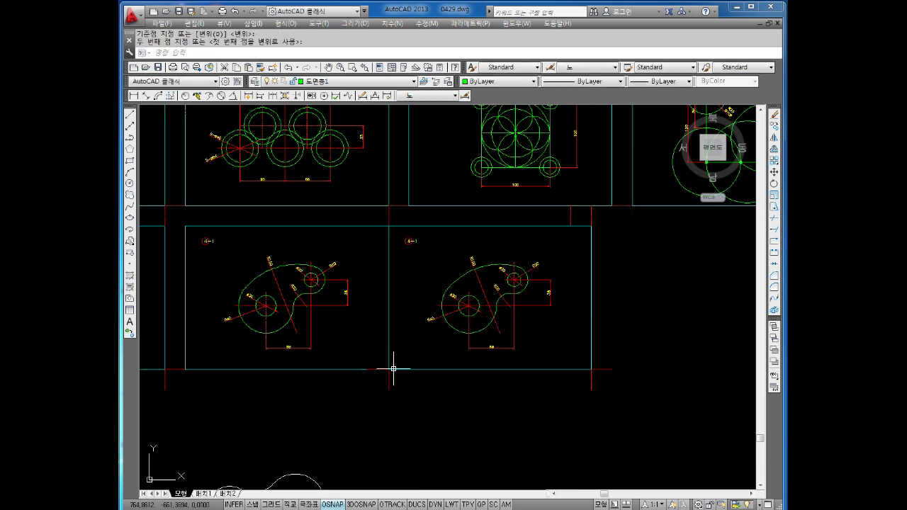
{"action": "key", "text": "Escape"}
{"action": "key", "text": "Escape"}
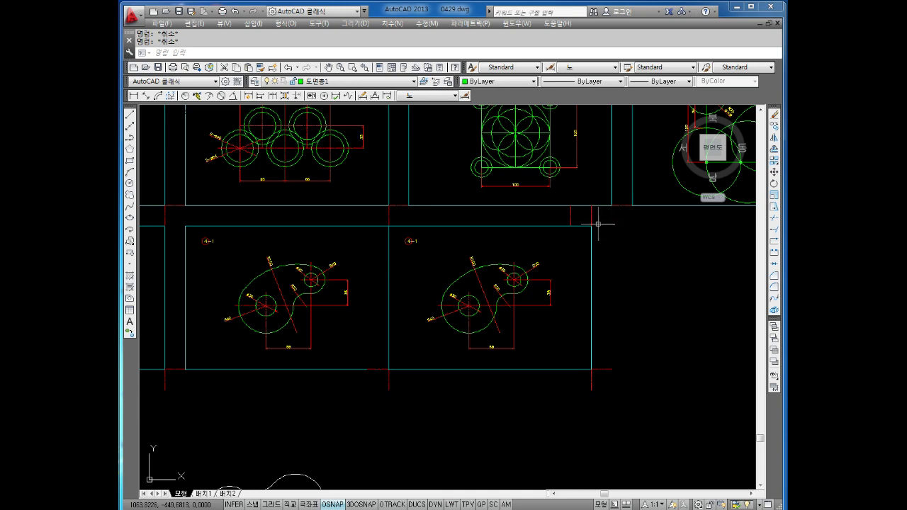
- Undo the misplaced move and place the copy flush against the original frame
{"action": "type", "text": "u"}
{"action": "key", "text": "Return"}
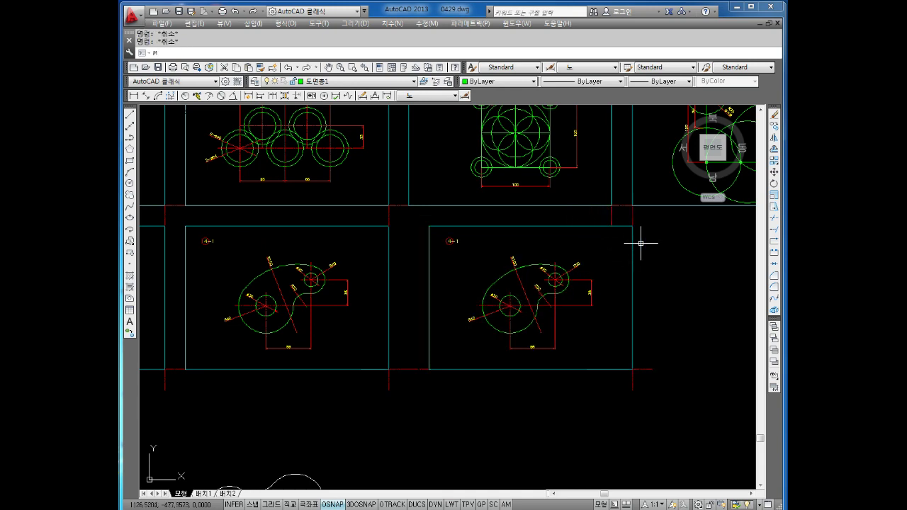
{"action": "type", "text": "m"}
{"action": "key", "text": "Return"}
{"action": "left_click_drag", "start_coordinate": [639, 219], "coordinate": [429, 407]}
{"action": "key", "text": "Return"}
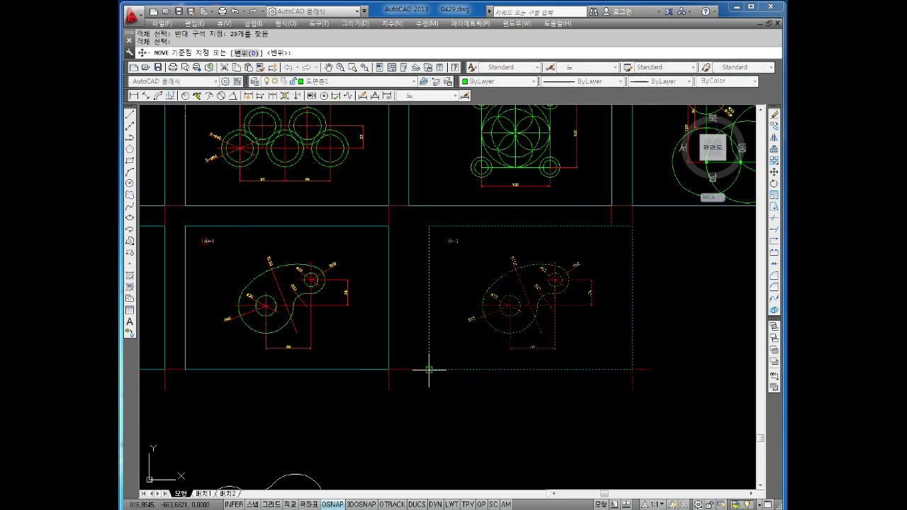
{"action": "left_click", "coordinate": [427, 370]}
{"action": "left_click", "coordinate": [409, 369]}
{"action": "key", "text": "Escape"}
- Erase the leftover border tick lines between the frames
{"action": "left_click", "coordinate": [612, 215]}
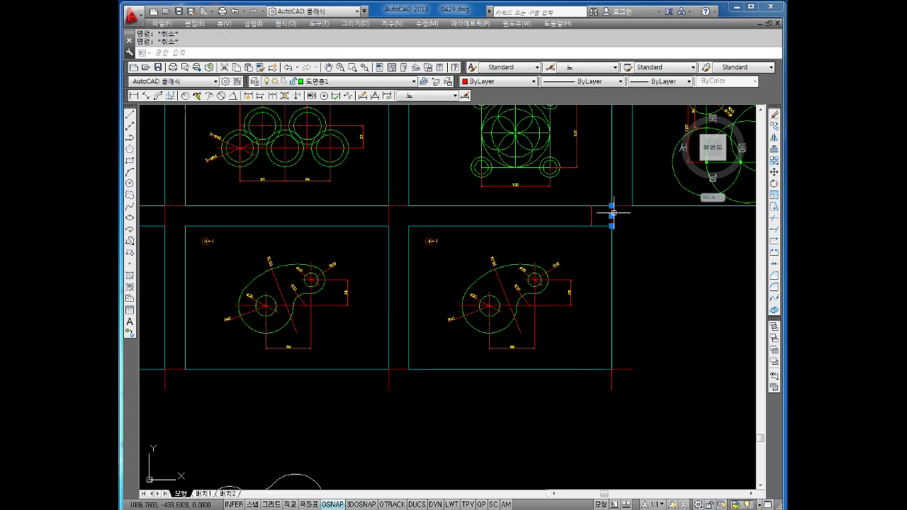
{"action": "left_click", "coordinate": [554, 216]}
{"action": "left_click", "coordinate": [636, 213]}
{"action": "key", "text": "Delete"}
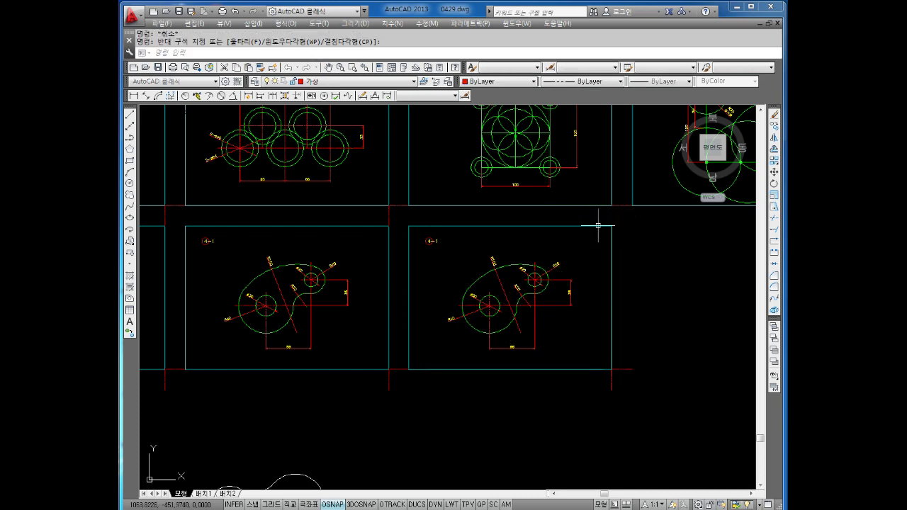
- Change the new frame's label from 4-1 to 4-2
{"action": "scroll", "coordinate": [416, 269], "scroll_direction": "up", "scroll_amount": 4}
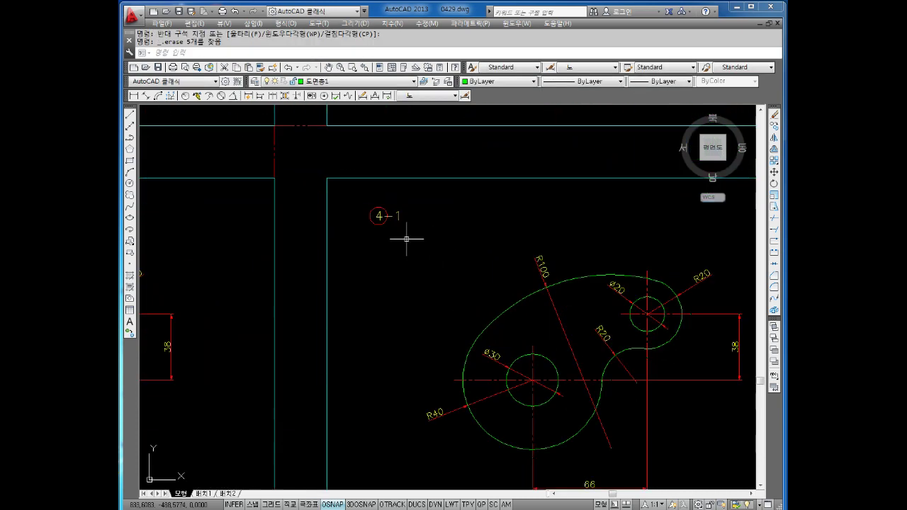
{"action": "left_click", "coordinate": [378, 213]}
{"action": "double_click", "coordinate": [394, 215]}
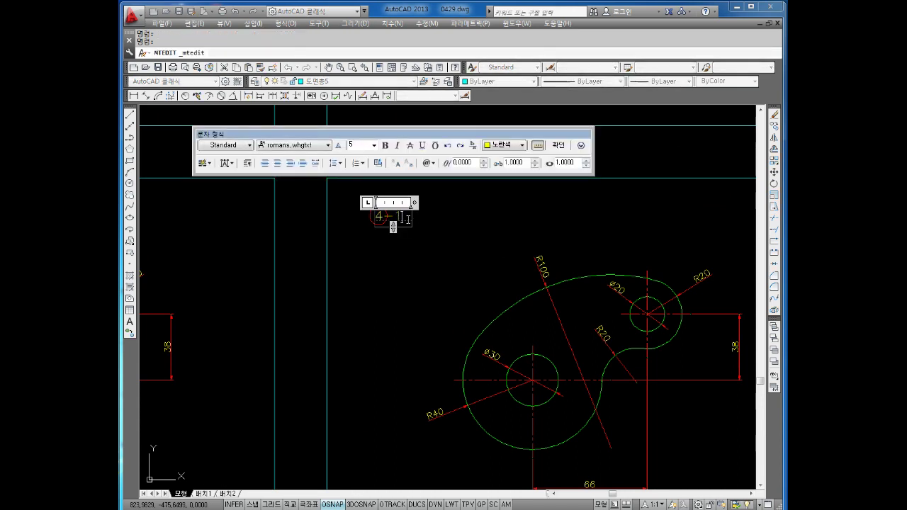
{"action": "type", "text": "2"}
{"action": "key", "text": "Escape"}
- Erase the copied cam drawing and its dimensions from the 4-2 frame
{"action": "scroll", "coordinate": [308, 220], "scroll_direction": "down", "scroll_amount": 2}
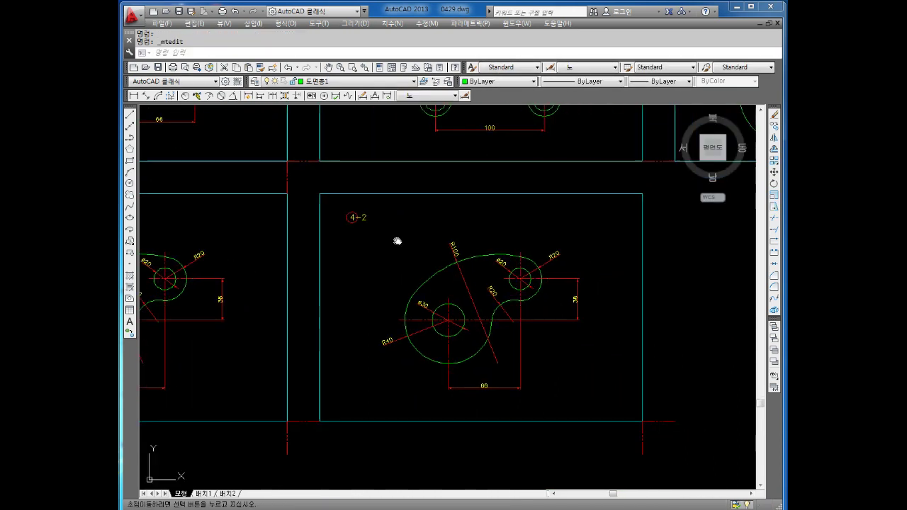
{"action": "left_click", "coordinate": [606, 254]}
{"action": "left_click", "coordinate": [401, 380]}
{"action": "key", "text": "Delete"}
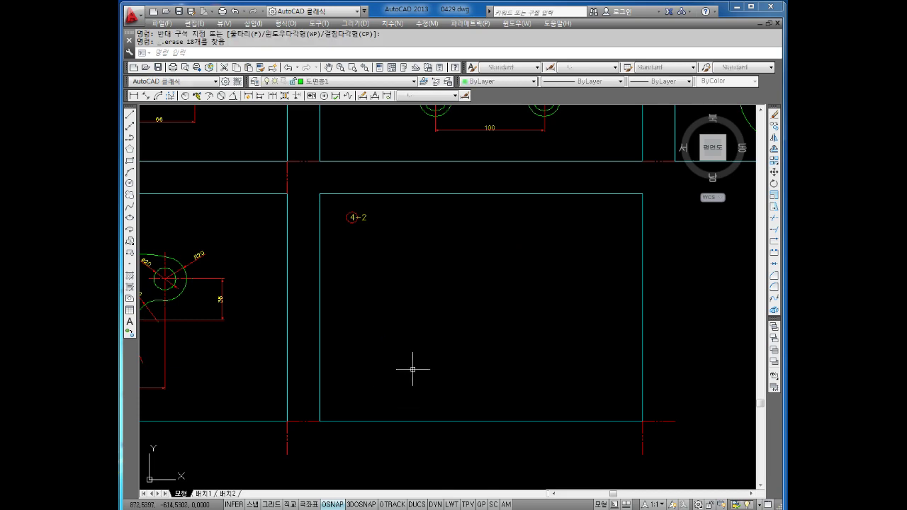
- Move the kidney-shaped outline from below up into the empty 4-2 frame
{"action": "scroll", "coordinate": [432, 340], "scroll_direction": "down", "scroll_amount": 4}
{"action": "middle_click_drag", "start_coordinate": [433, 340], "coordinate": [440, 308]}
{"action": "key", "text": "Escape"}
{"action": "key", "text": "Escape"}
{"action": "type", "text": "M"}
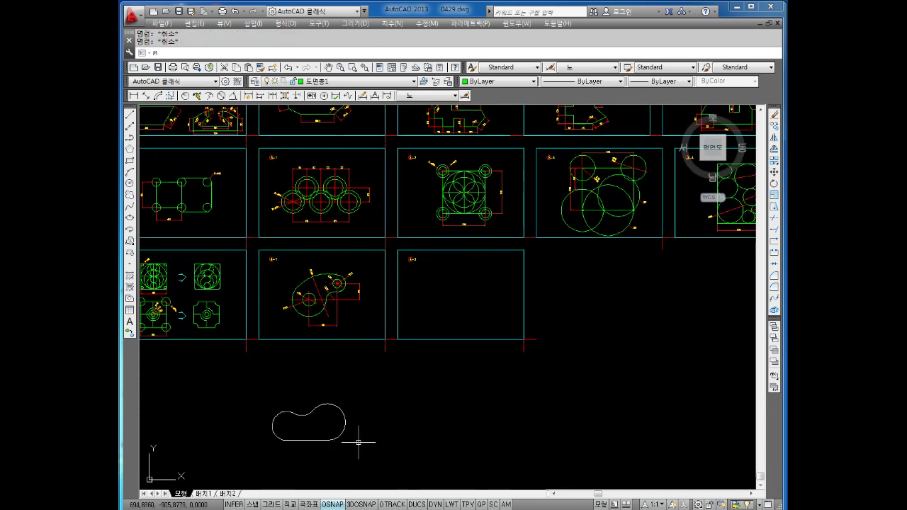
{"action": "key", "text": "Return"}
{"action": "left_click", "coordinate": [373, 469]}
{"action": "left_click", "coordinate": [248, 404]}
{"action": "key", "text": "Return"}
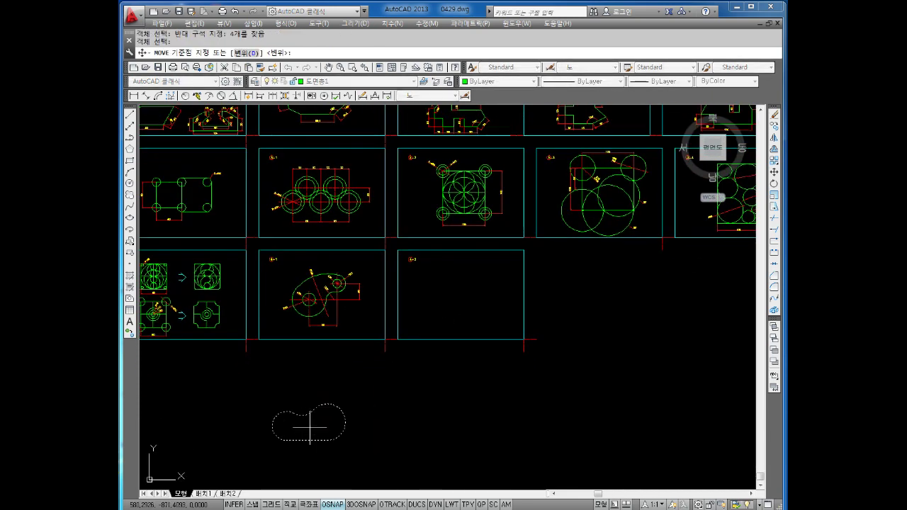
{"action": "left_click", "coordinate": [310, 428]}
{"action": "left_click", "coordinate": [463, 300]}
{"action": "key", "text": "Escape"}
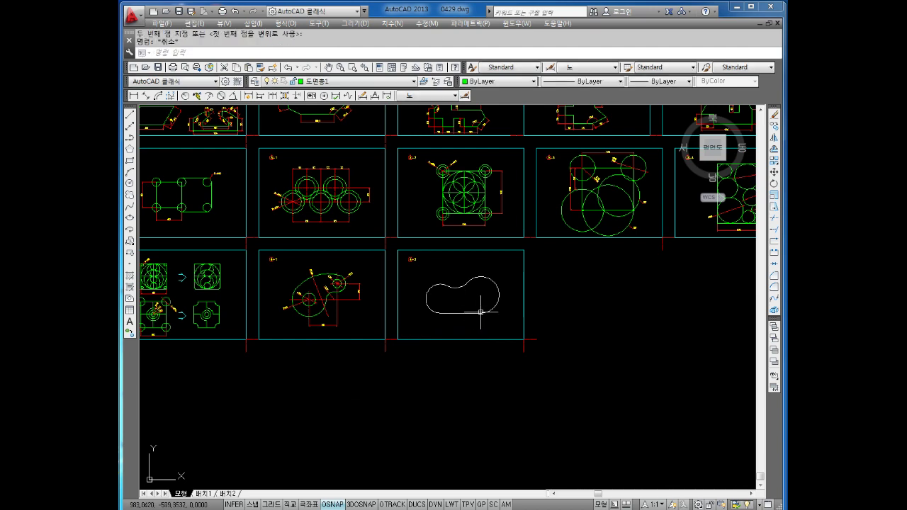
- Put the kidney outline on layer 도면층1 so it displays green
{"action": "scroll", "coordinate": [480, 312], "scroll_direction": "up", "scroll_amount": 4}
{"action": "scroll", "coordinate": [507, 304], "scroll_direction": "up", "scroll_amount": 2}
{"action": "left_click", "coordinate": [542, 192]}
{"action": "left_click", "coordinate": [233, 374]}
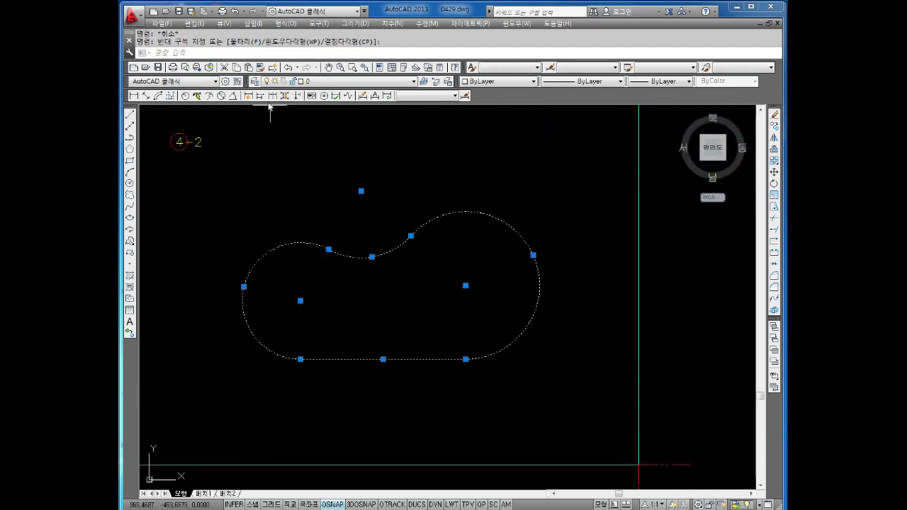
{"action": "left_click", "coordinate": [295, 84]}
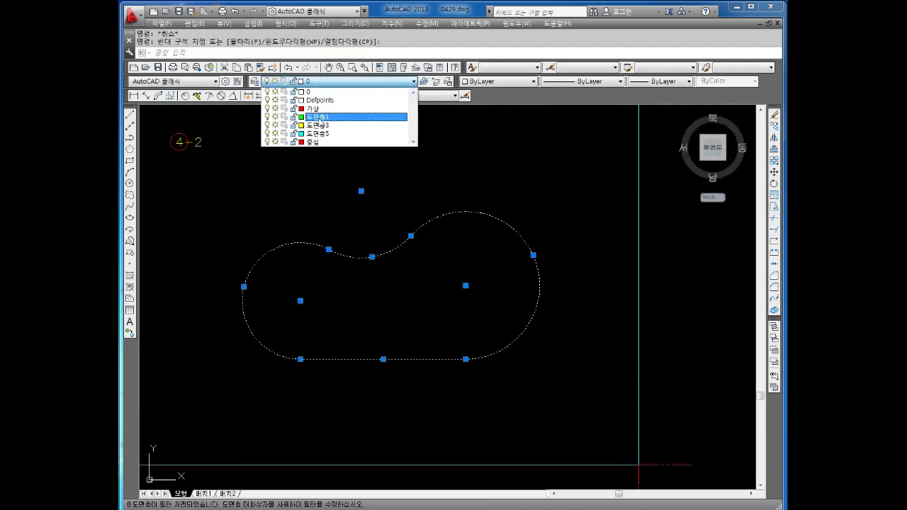
{"action": "left_click", "coordinate": [330, 117]}
{"action": "key", "text": "Escape"}
{"action": "scroll", "coordinate": [439, 240], "scroll_direction": "down", "scroll_amount": 5}
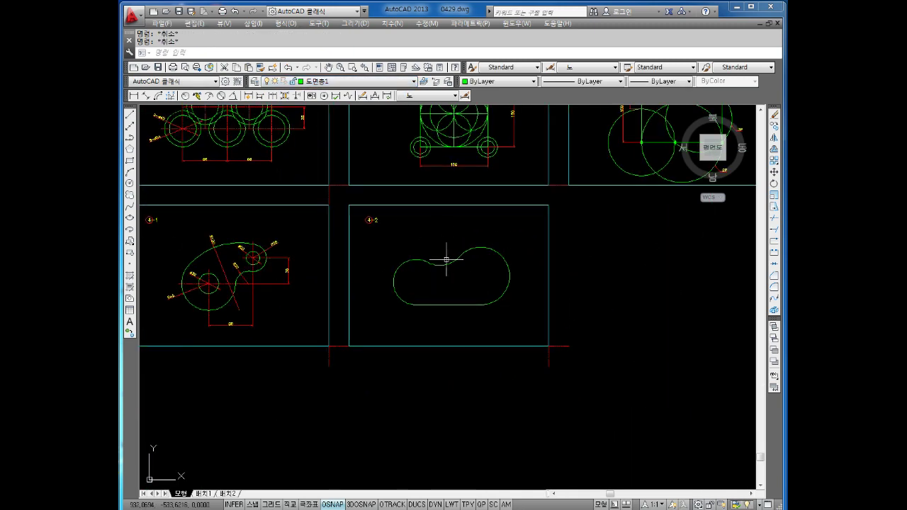
{"action": "scroll", "coordinate": [422, 266], "scroll_direction": "up", "scroll_amount": 4}
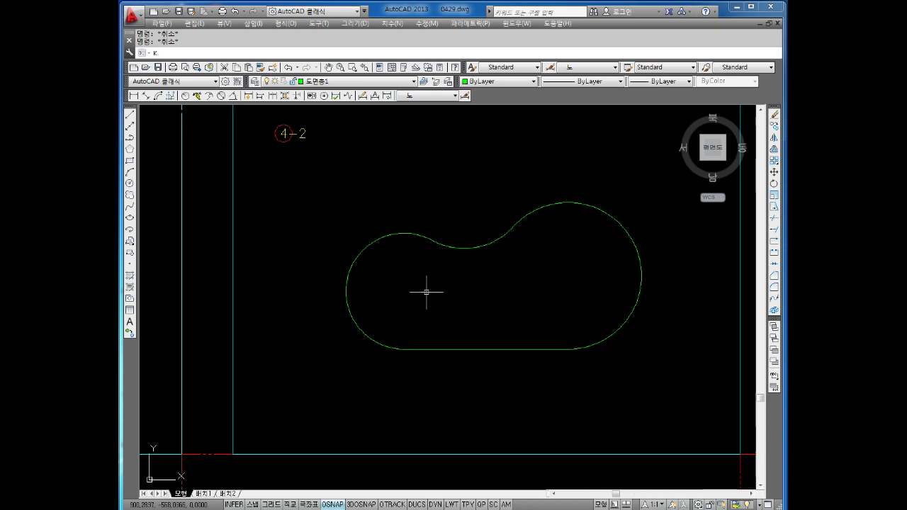
- Draw a vertical and a horizontal line through the left arc's centre
{"action": "type", "text": "k"}
{"action": "key", "text": "Return"}
{"action": "key", "text": "Escape"}
{"action": "key", "text": "Escape"}
{"action": "key", "text": "Return"}
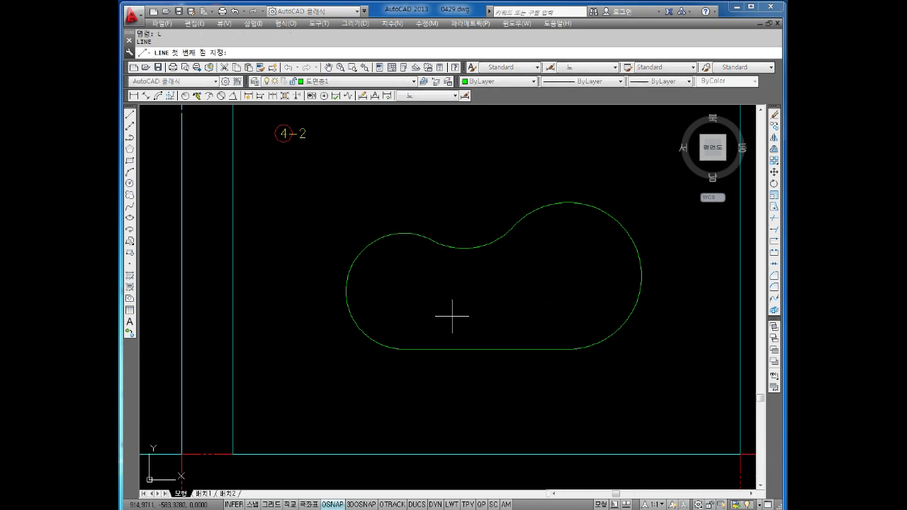
{"action": "left_click", "coordinate": [404, 233]}
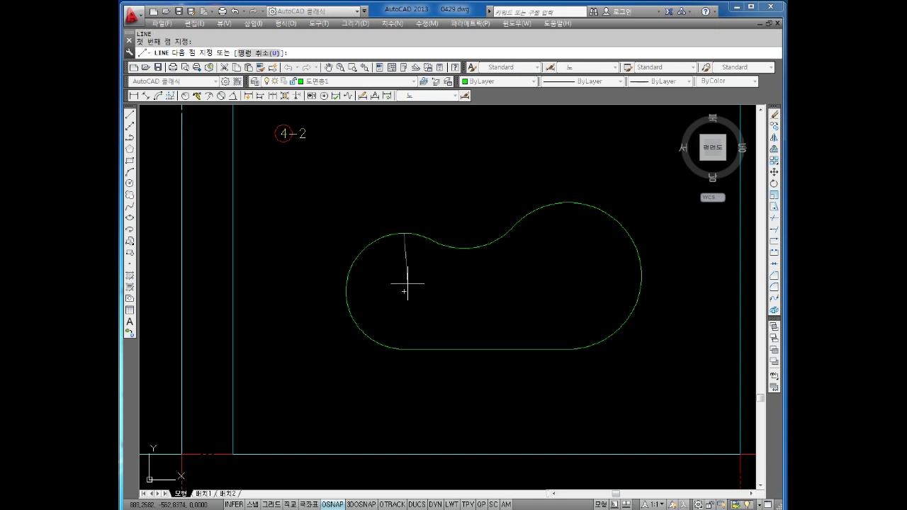
{"action": "left_click", "coordinate": [405, 349]}
{"action": "key", "text": "Return"}
{"action": "key", "text": "Return"}
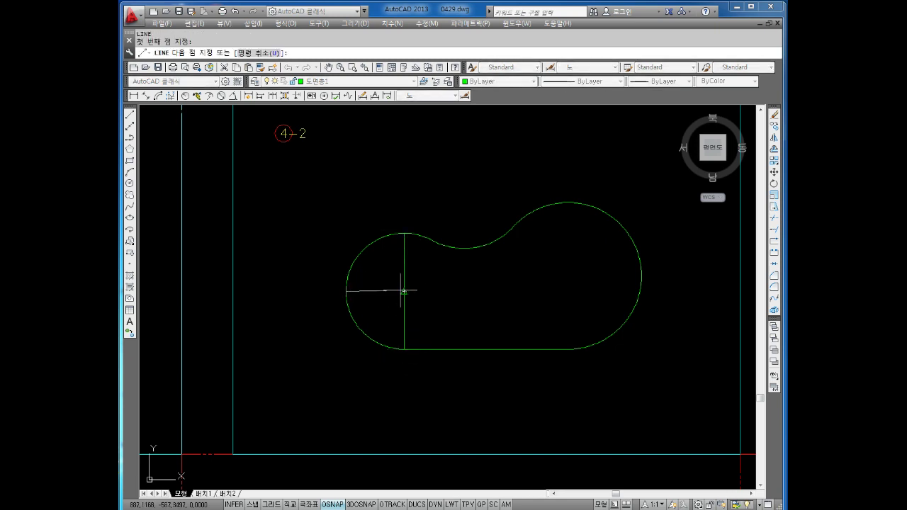
{"action": "left_click", "coordinate": [404, 291]}
{"action": "key", "text": "Return"}
{"action": "key", "text": "Return"}
- Draw a vertical and a horizontal line through the right arc's centre
{"action": "left_click", "coordinate": [568, 203]}
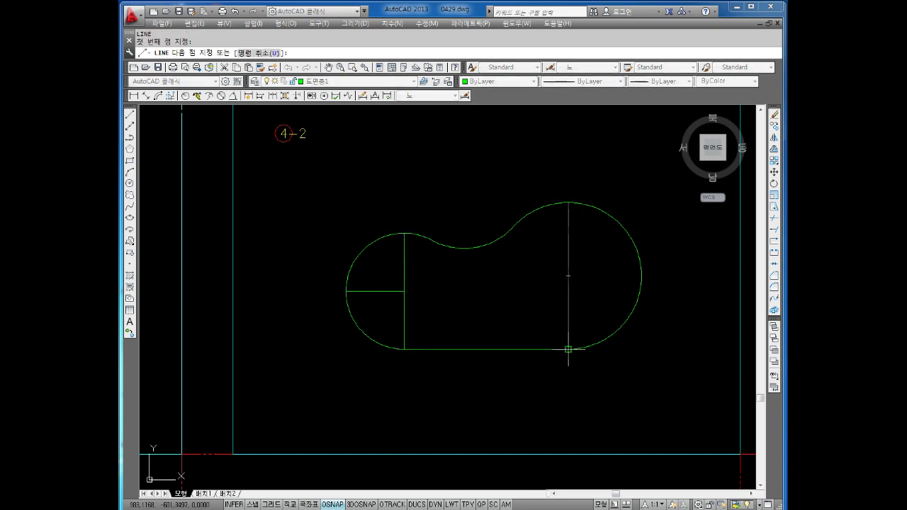
{"action": "left_click", "coordinate": [568, 348]}
{"action": "key", "text": "Return"}
{"action": "key", "text": "Return"}
{"action": "left_click", "coordinate": [568, 276]}
{"action": "left_click", "coordinate": [642, 275]}
{"action": "key", "text": "Return"}
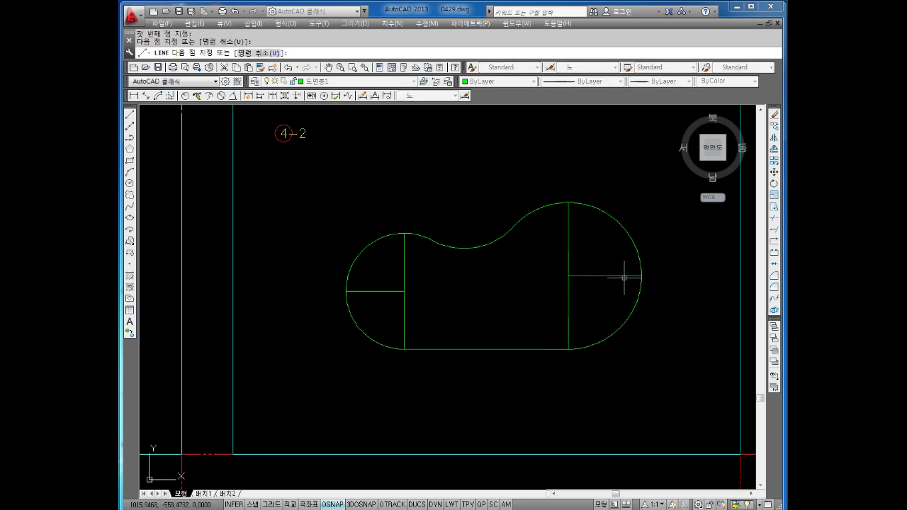
- Move the four new lines onto the red centre-line layer
{"action": "left_click_drag", "start_coordinate": [628, 274], "coordinate": [551, 293]}
{"action": "left_click_drag", "start_coordinate": [414, 284], "coordinate": [394, 312]}
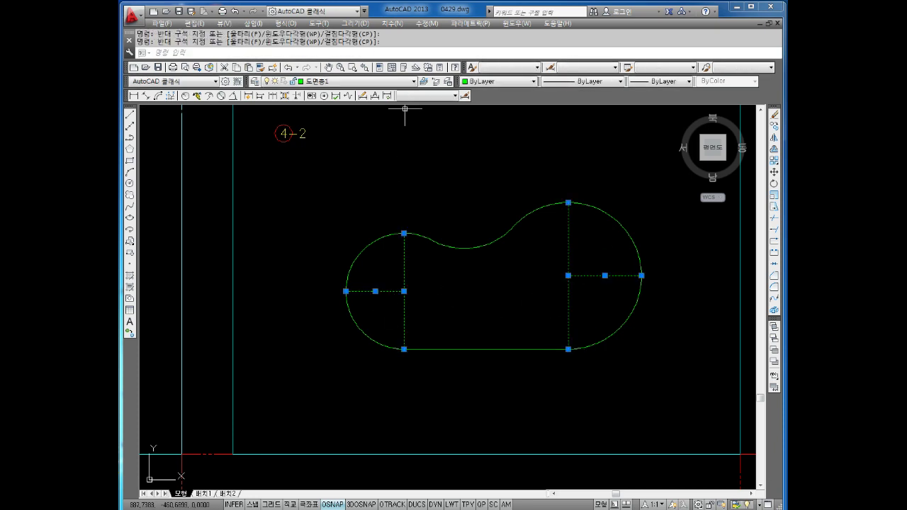
{"action": "left_click", "coordinate": [353, 82]}
{"action": "left_click", "coordinate": [319, 143]}
{"action": "key", "text": "Escape"}
{"action": "key", "text": "Escape"}
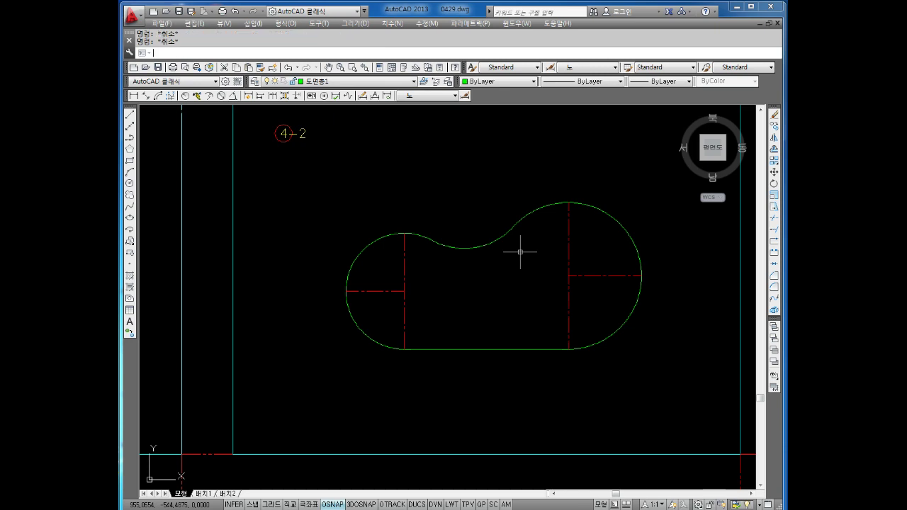
{"action": "type", "text": "LE"}
- Extend the centre-line ends using LENGTHEN with the DElta option
{"action": "key", "text": "Return"}
{"action": "type", "text": "DE"}
{"action": "key", "text": "Return"}
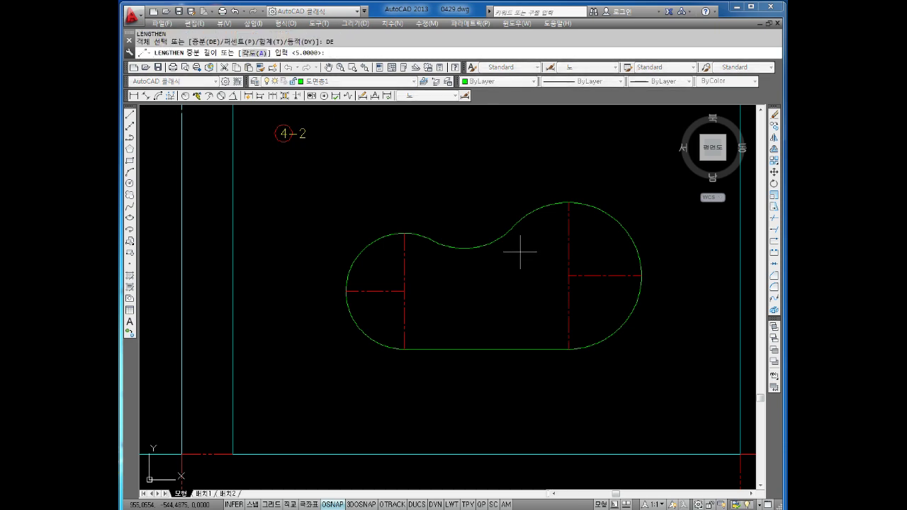
{"action": "key", "text": "Return"}
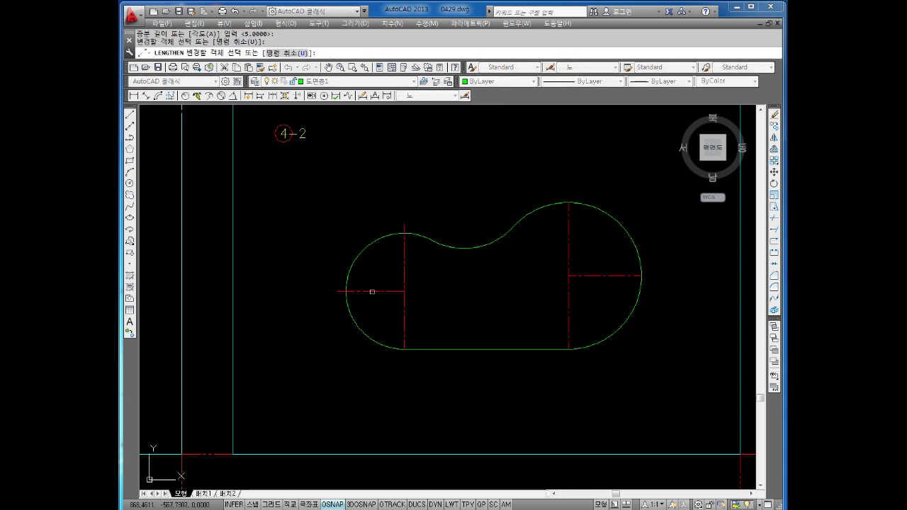
{"action": "left_click", "coordinate": [372, 291]}
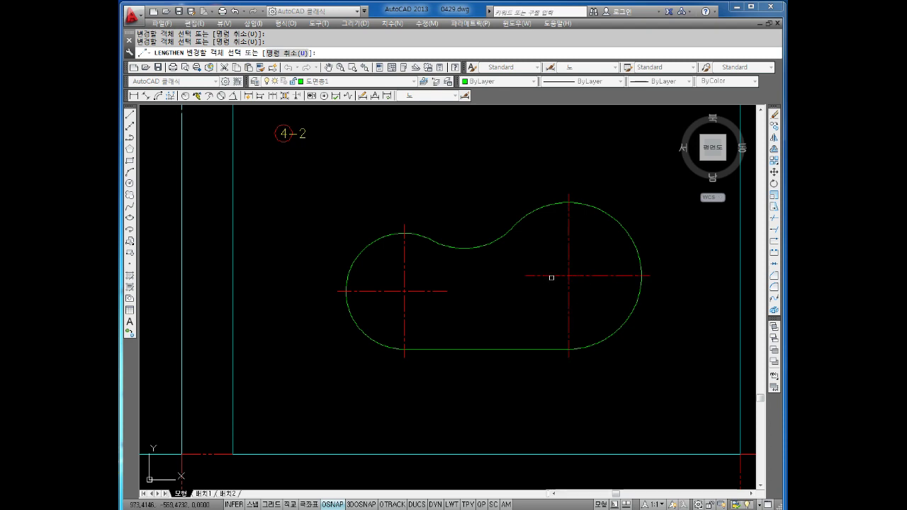
{"action": "middle_click_drag", "start_coordinate": [540, 292], "coordinate": [501, 279]}
{"action": "key", "text": "Escape"}
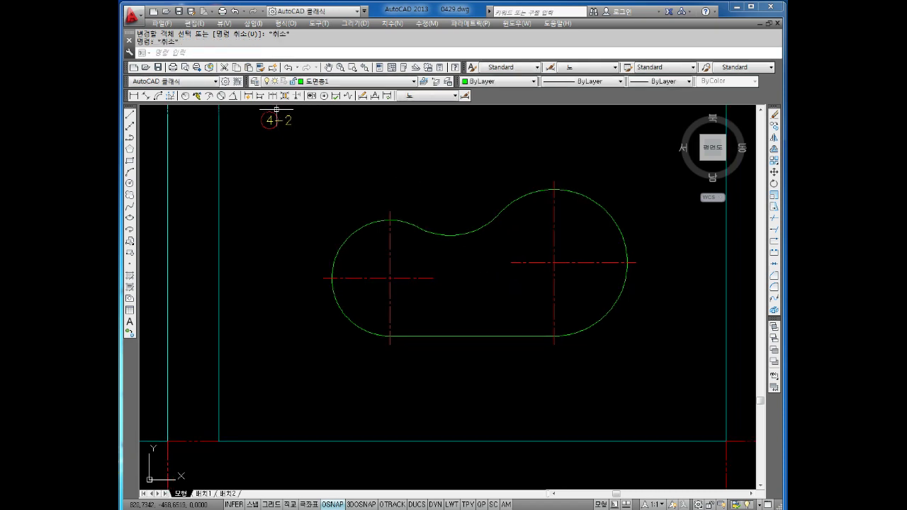
- Place an R34 radius dimension on the left arc and R43 on the right arc
{"action": "left_click", "coordinate": [185, 96]}
{"action": "left_click", "coordinate": [336, 298]}
{"action": "left_click", "coordinate": [323, 310]}
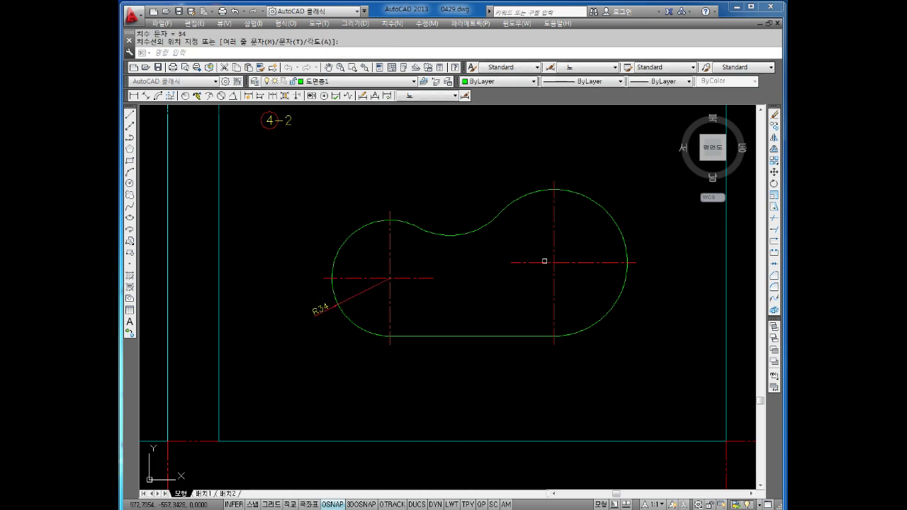
{"action": "key", "text": "Return"}
{"action": "left_click", "coordinate": [599, 202]}
{"action": "left_click", "coordinate": [614, 178]}
{"action": "key", "text": "Return"}
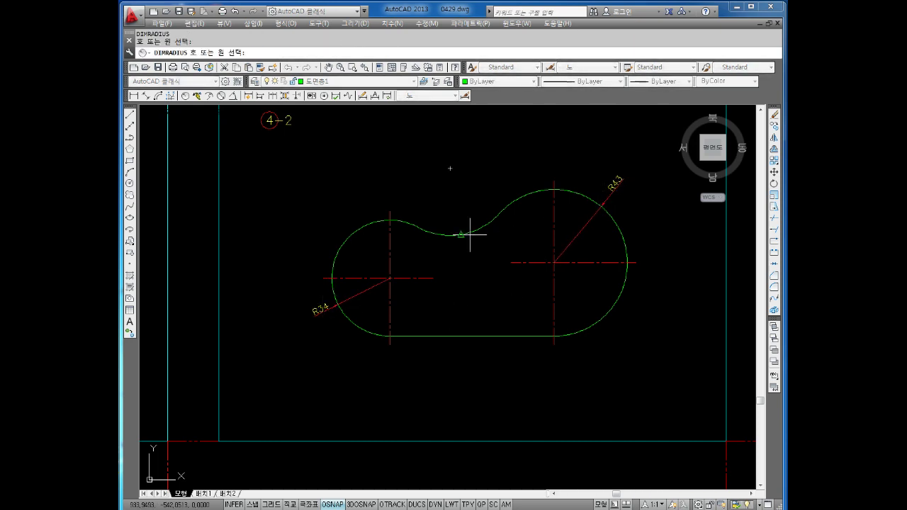
- Place a trial R39.09 radius on the concave upper arc, then delete it
{"action": "left_click", "coordinate": [472, 235]}
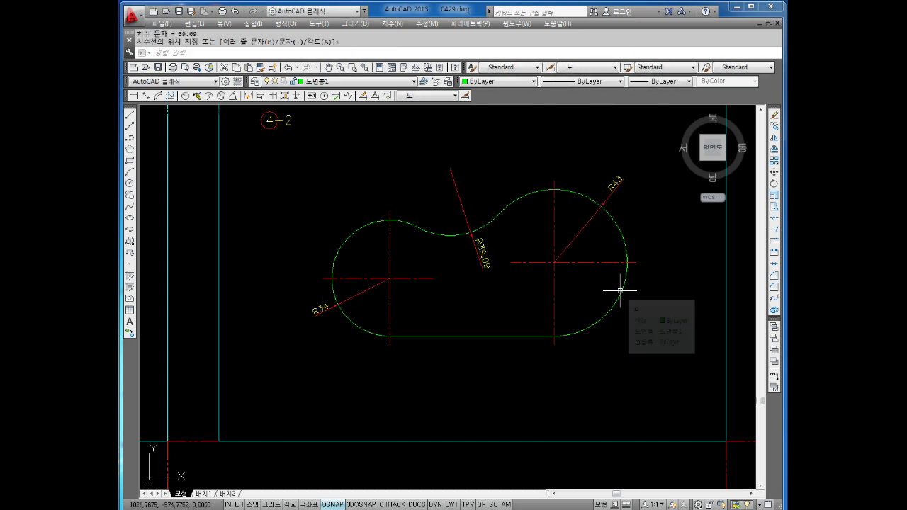
{"action": "scroll", "coordinate": [536, 271], "scroll_direction": "up", "scroll_amount": 2}
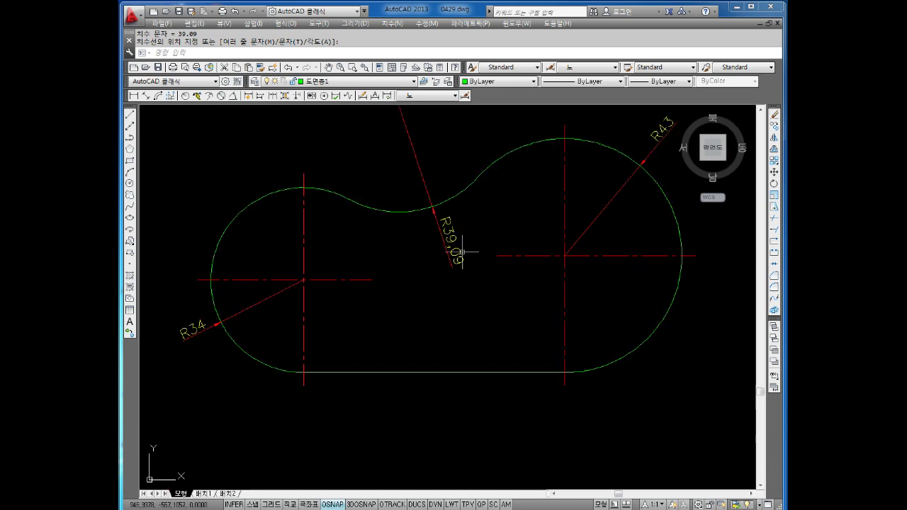
{"action": "middle_click_drag", "start_coordinate": [467, 256], "coordinate": [475, 284]}
{"action": "left_click", "coordinate": [482, 287]}
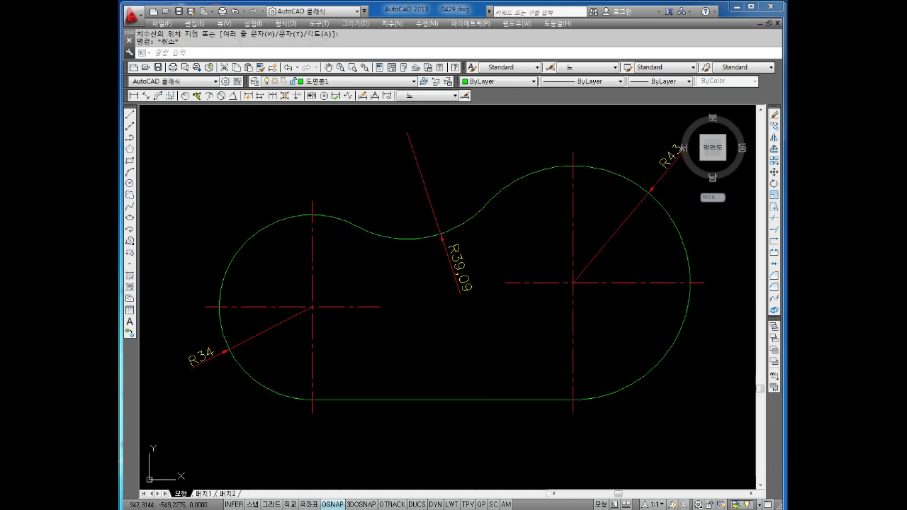
{"action": "left_click_drag", "start_coordinate": [483, 287], "coordinate": [446, 300]}
{"action": "key", "text": "Delete"}
{"action": "key", "text": "Escape"}
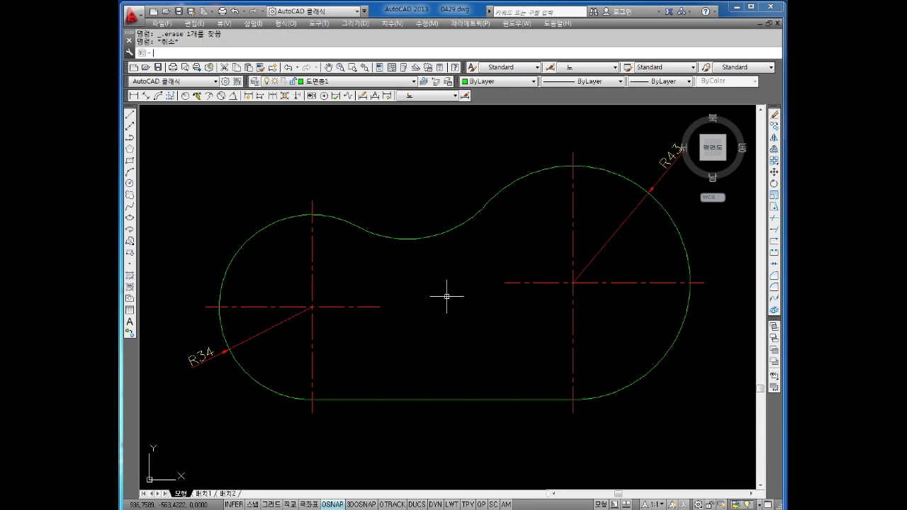
{"action": "middle_click_drag", "start_coordinate": [523, 284], "coordinate": [455, 282]}
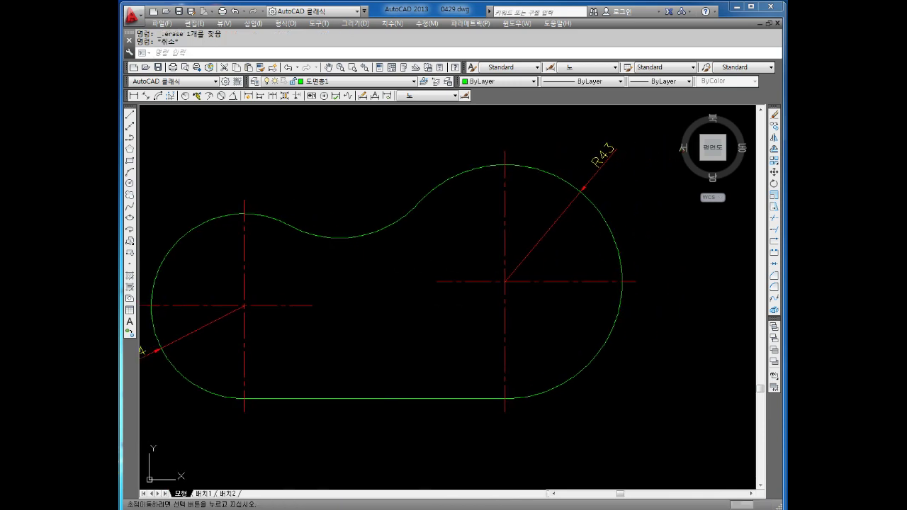
{"action": "key", "text": "Escape"}
{"action": "left_click", "coordinate": [133, 95]}
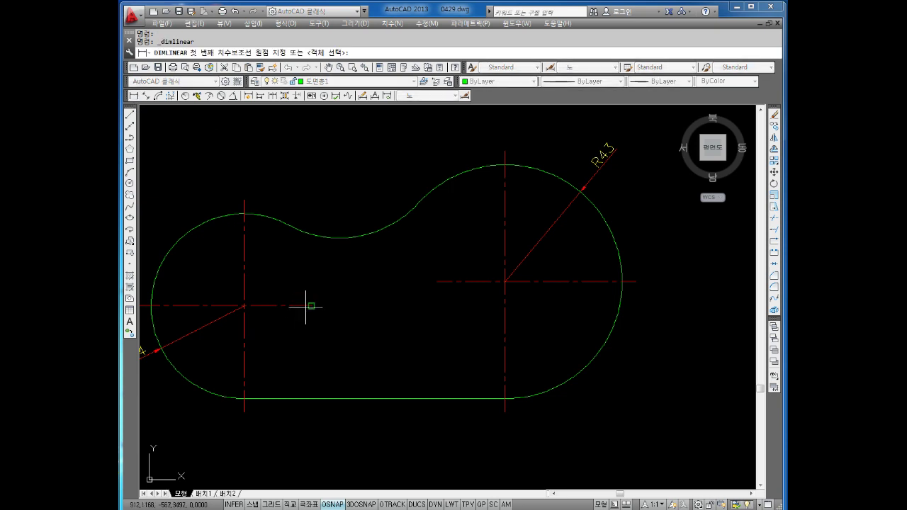
- Add a vertical 9 dimension between the two arc centres, right of the cam
{"action": "left_click", "coordinate": [313, 306]}
{"action": "left_click", "coordinate": [636, 283]}
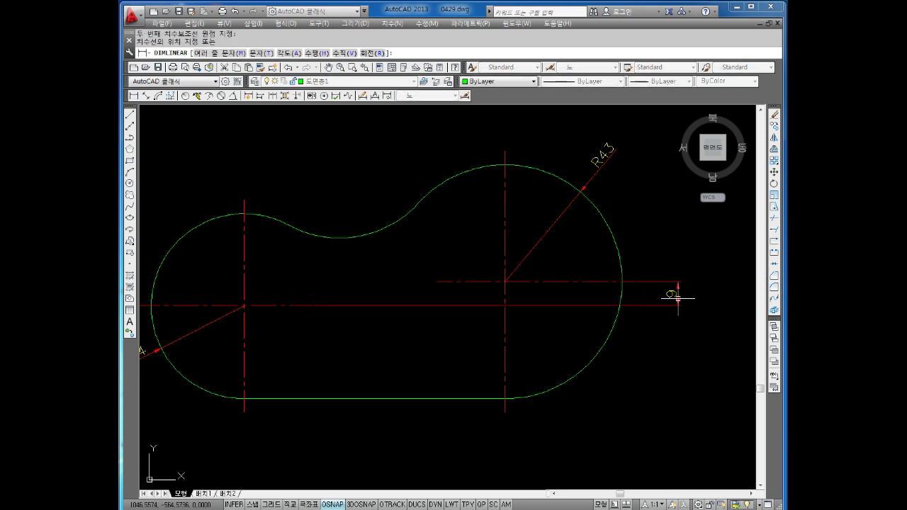
{"action": "left_click", "coordinate": [681, 299]}
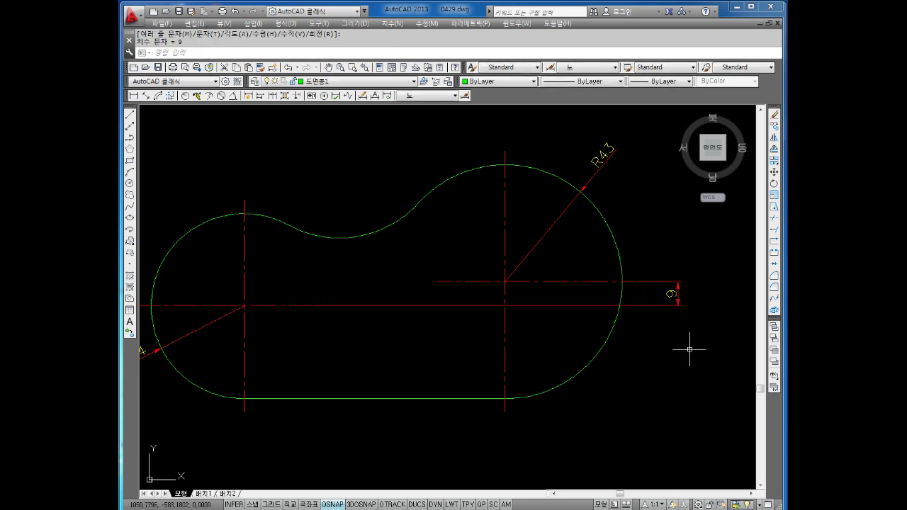
{"action": "middle_click_drag", "start_coordinate": [690, 349], "coordinate": [662, 290]}
- Add a 96 horizontal dimension between the arc centres below the cam
{"action": "key", "text": "Return"}
{"action": "left_click", "coordinate": [524, 371]}
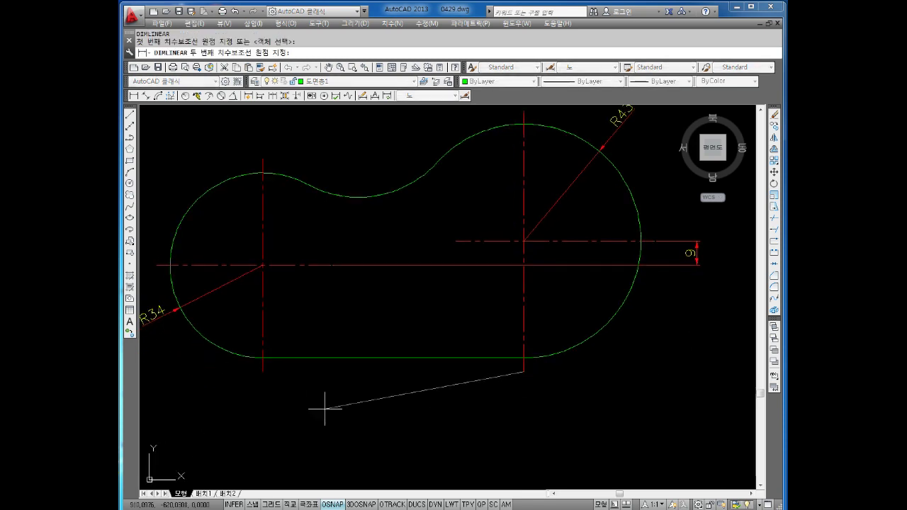
{"action": "left_click", "coordinate": [263, 371]}
{"action": "left_click", "coordinate": [312, 424]}
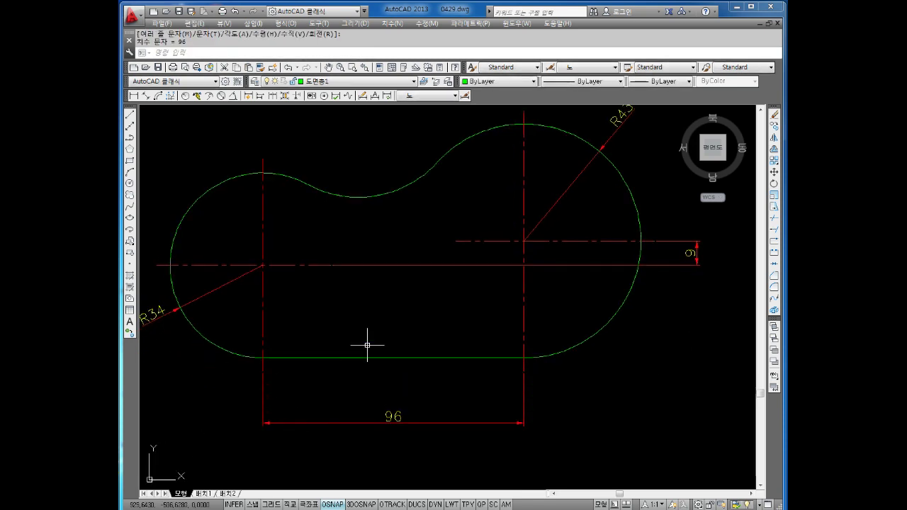
{"action": "scroll", "coordinate": [367, 346], "scroll_direction": "down", "scroll_amount": 3}
{"action": "scroll", "coordinate": [409, 294], "scroll_direction": "up", "scroll_amount": 3}
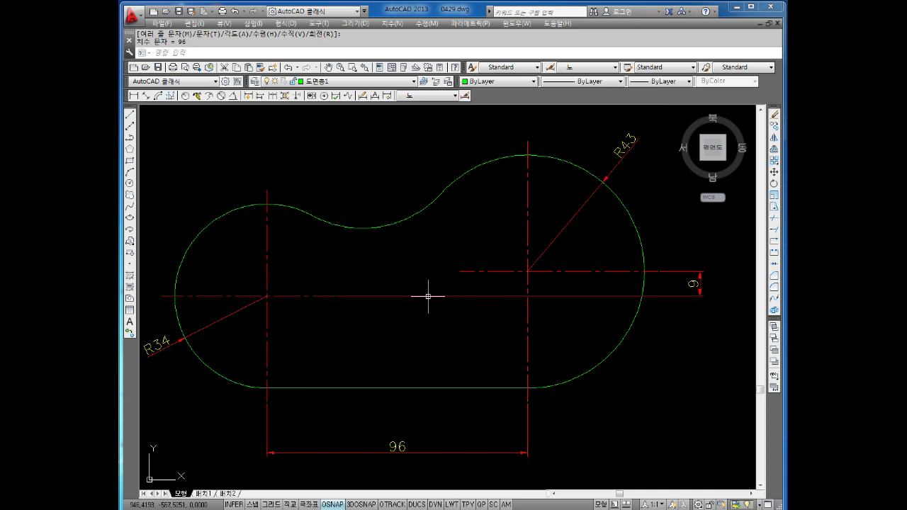
{"action": "middle_click_drag", "start_coordinate": [399, 283], "coordinate": [406, 282]}
- Place another trial R39.09 radius on the concave upper arc and delete it
{"action": "key", "text": "Escape"}
{"action": "key", "text": "Escape"}
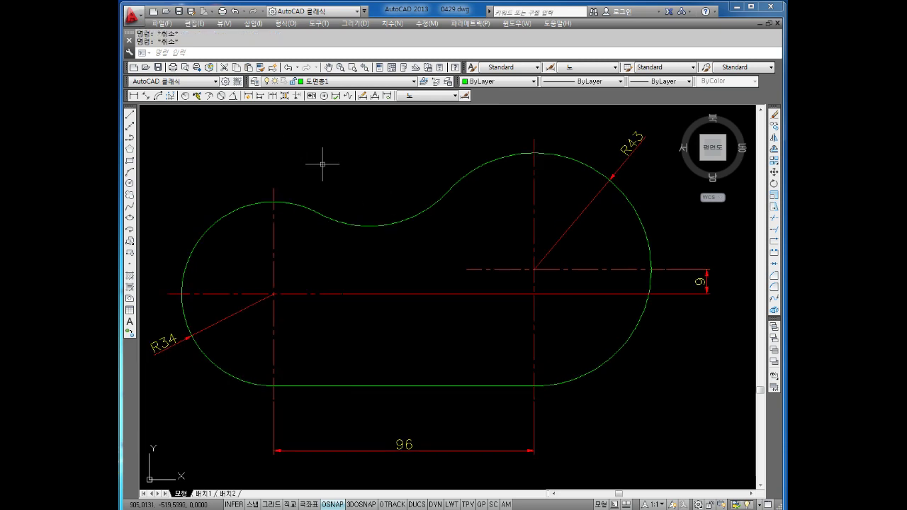
{"action": "left_click", "coordinate": [185, 95]}
{"action": "left_click", "coordinate": [362, 225]}
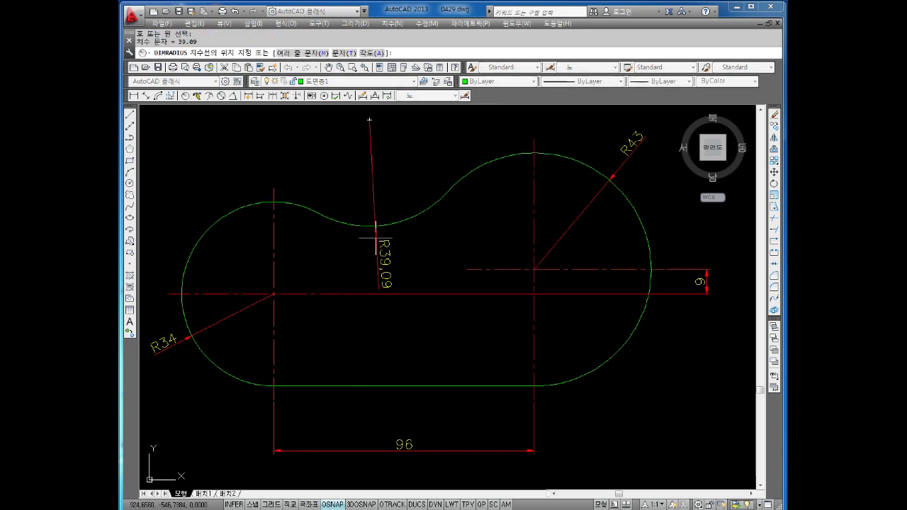
{"action": "left_click", "coordinate": [405, 244]}
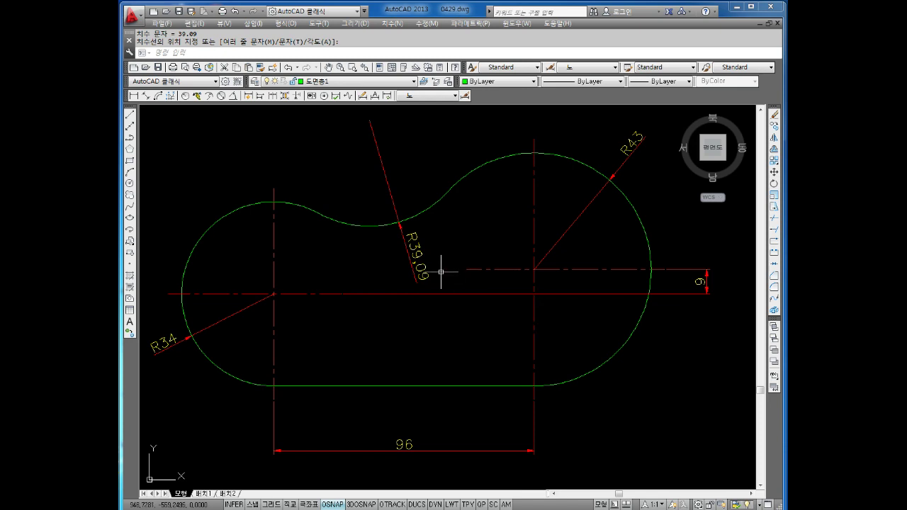
{"action": "middle_click_drag", "start_coordinate": [441, 271], "coordinate": [451, 296]}
{"action": "left_click", "coordinate": [466, 253]}
{"action": "left_click", "coordinate": [404, 300]}
{"action": "key", "text": "Delete"}
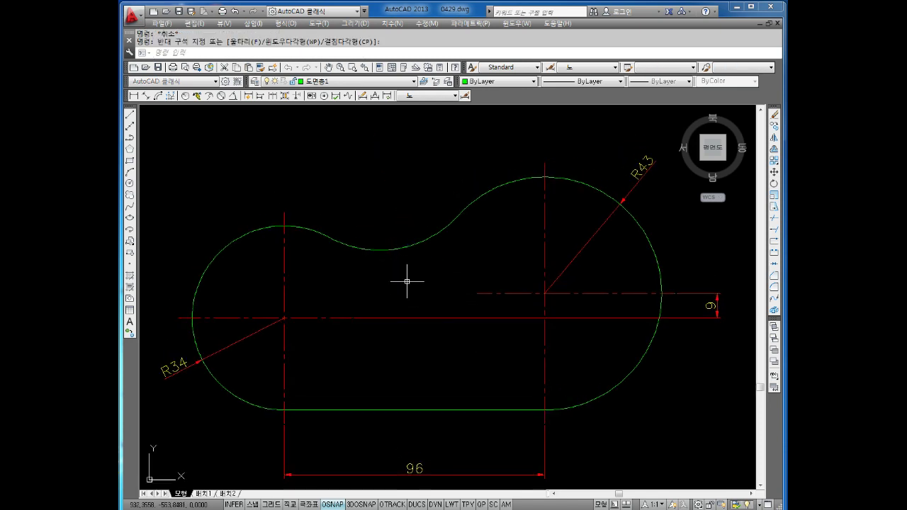
- Replace the concave upper arc with an R39 circle tangent to both end arcs
{"action": "left_click", "coordinate": [388, 276]}
{"action": "key", "text": "Delete"}
{"action": "type", "text": "c"}
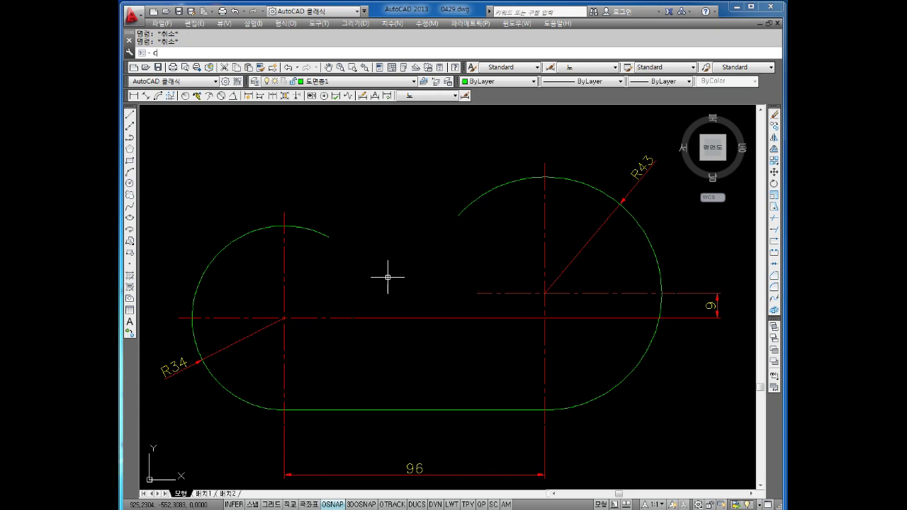
{"action": "key", "text": "Return"}
{"action": "type", "text": "t"}
{"action": "key", "text": "Return"}
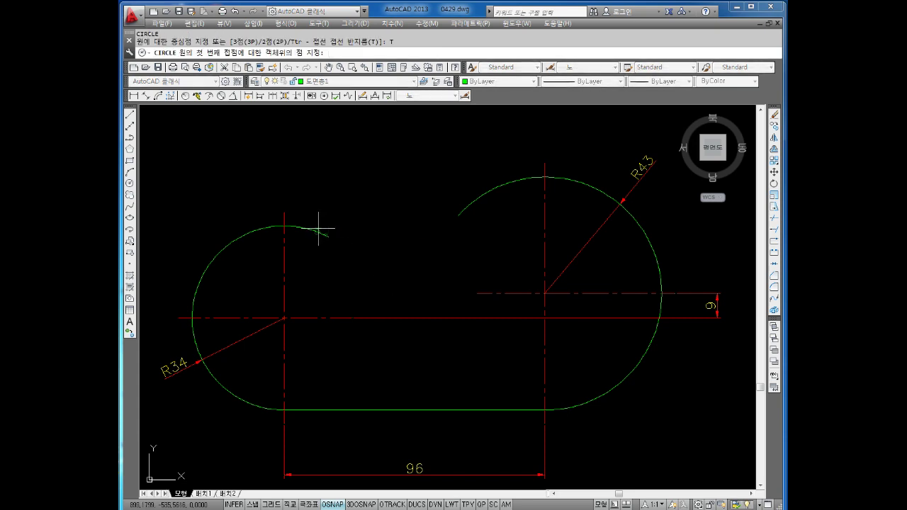
{"action": "left_click", "coordinate": [319, 228]}
{"action": "left_click", "coordinate": [481, 196]}
{"action": "type", "text": "39"}
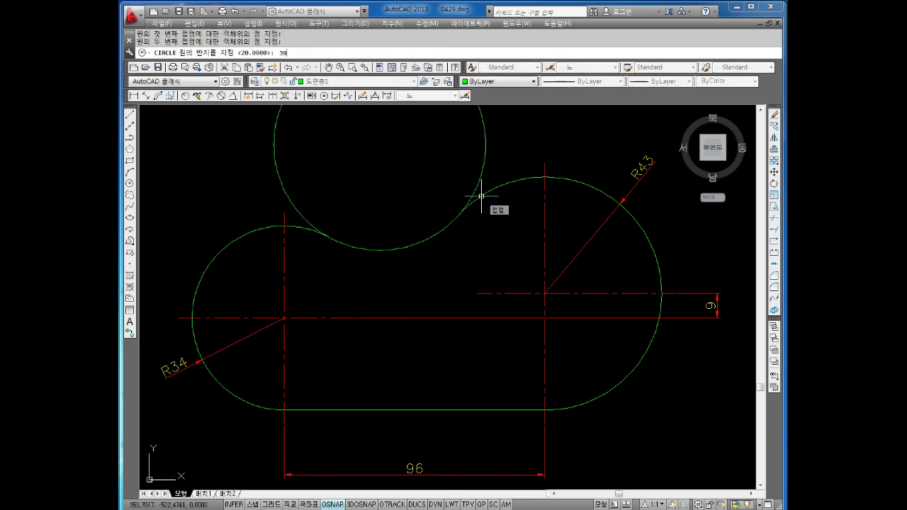
{"action": "key", "text": "Return"}
{"action": "key", "text": "Escape"}
{"action": "key", "text": "Escape"}
- Start a trim using all objects as cutting edges, then cancel it
{"action": "key", "text": "Return"}
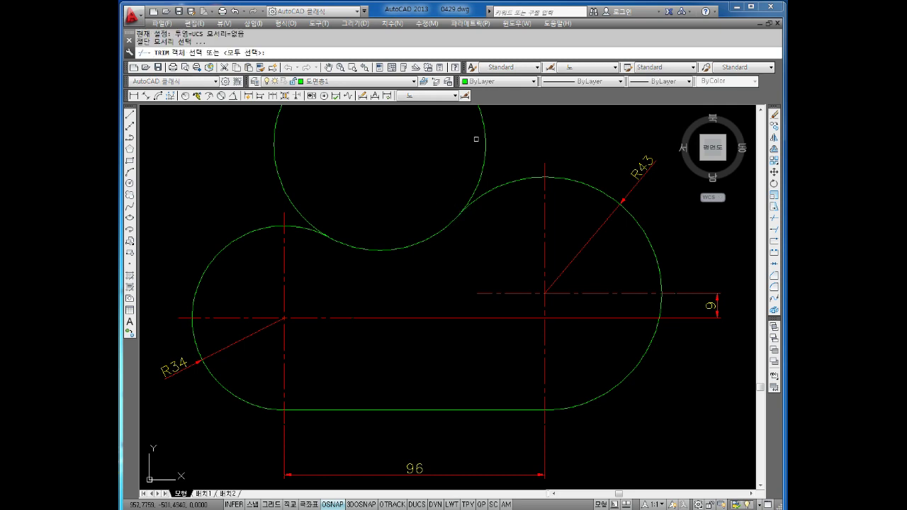
{"action": "key", "text": "Return"}
{"action": "double_click", "coordinate": [432, 170]}
{"action": "scroll", "coordinate": [464, 224], "scroll_direction": "up", "scroll_amount": 5}
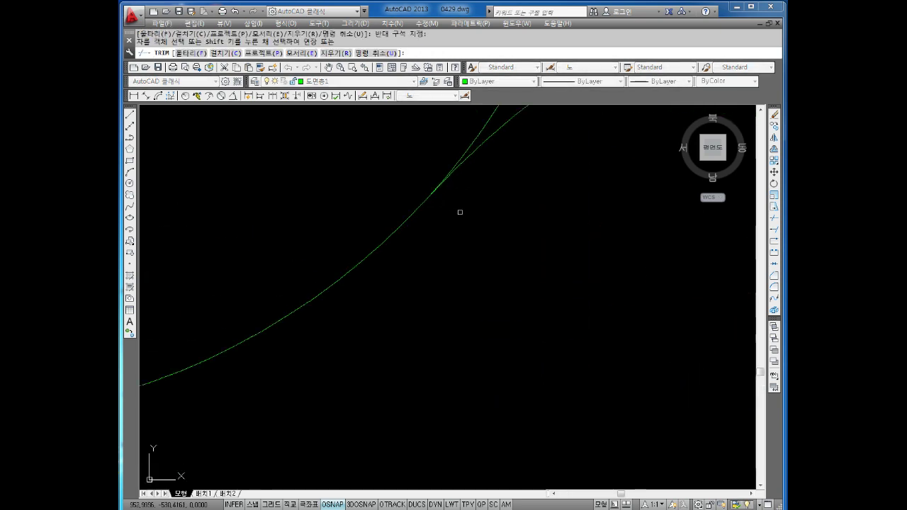
{"action": "scroll", "coordinate": [434, 196], "scroll_direction": "down", "scroll_amount": 5}
{"action": "key", "text": "Escape"}
- Try lengthening two objects with a 5-unit DElta increment
{"action": "type", "text": "ㄴ"}
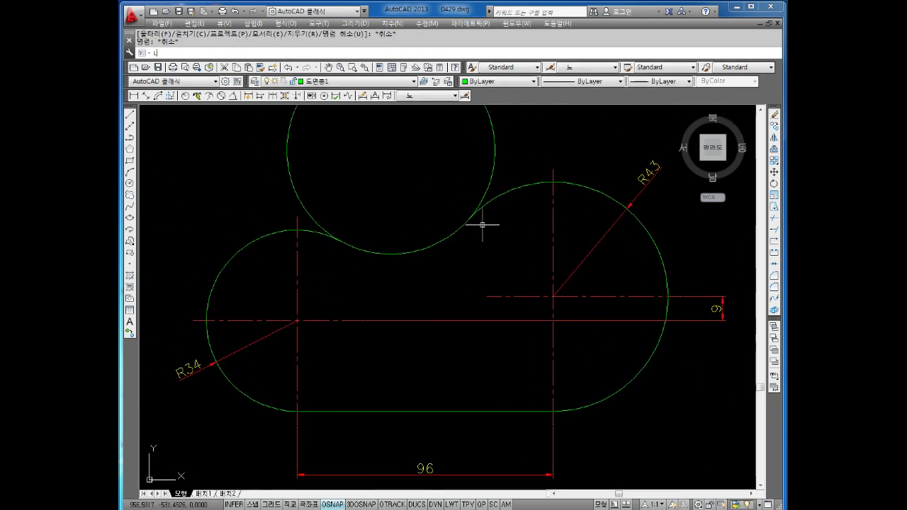
{"action": "key", "text": "Return"}
{"action": "type", "text": "DE"}
{"action": "key", "text": "Return"}
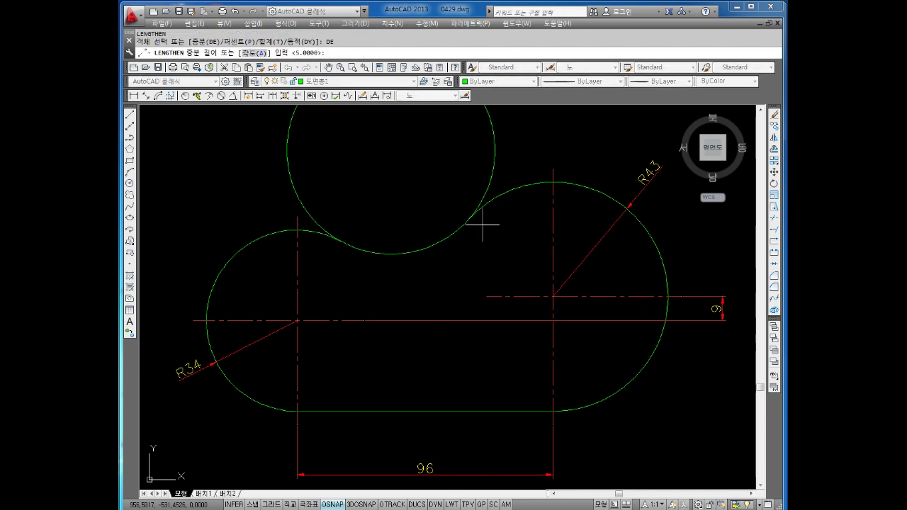
{"action": "key", "text": "Return"}
{"action": "left_click", "coordinate": [372, 251]}
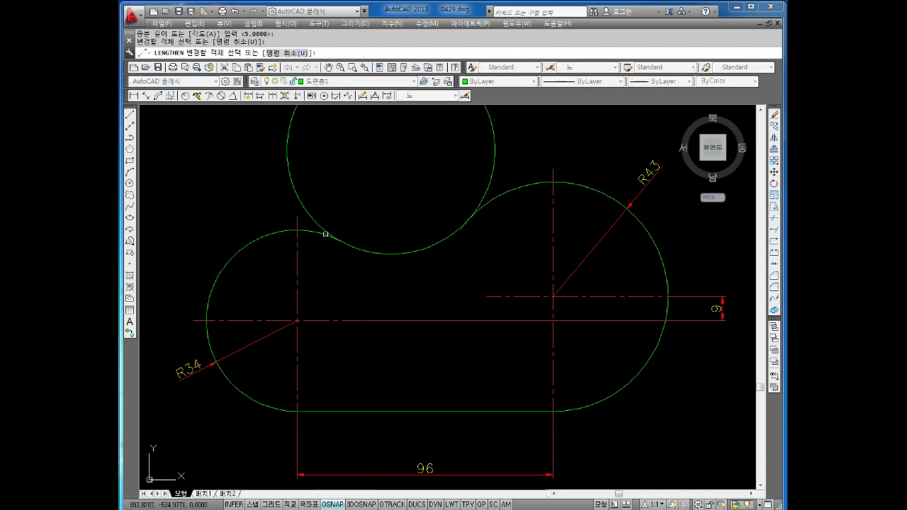
{"action": "left_click", "coordinate": [325, 234]}
{"action": "key", "text": "Escape"}
- Trim away the upper portion of the R39 circle
{"action": "type", "text": "tr"}
{"action": "key", "text": "Return"}
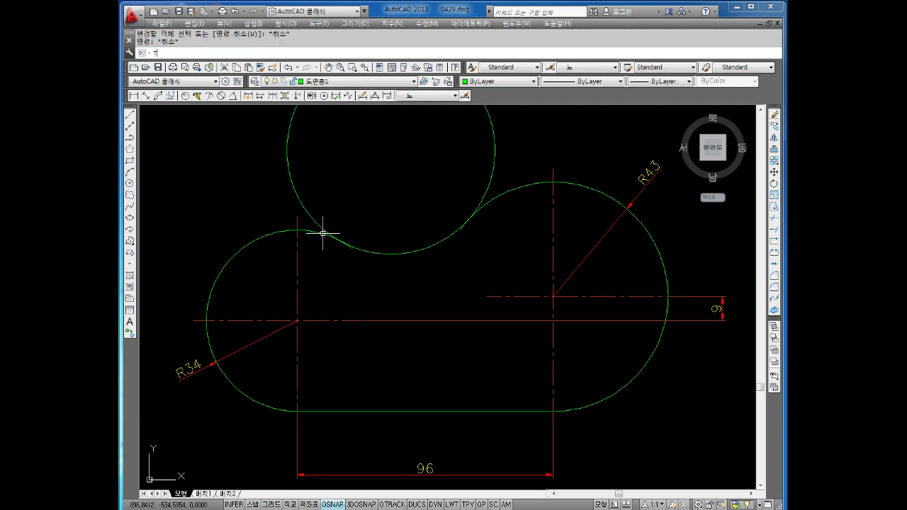
{"action": "key", "text": "Return"}
{"action": "left_click", "coordinate": [498, 160]}
{"action": "left_click", "coordinate": [445, 135]}
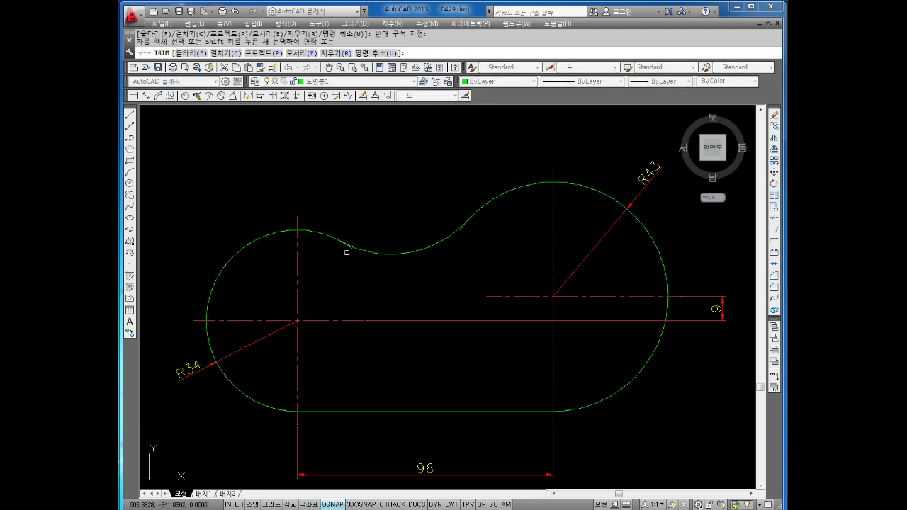
- Trim the leftover stub where the concave arc meets the right arc
{"action": "scroll", "coordinate": [347, 253], "scroll_direction": "up", "scroll_amount": 3}
{"action": "scroll", "coordinate": [357, 231], "scroll_direction": "down", "scroll_amount": 3}
{"action": "scroll", "coordinate": [471, 236], "scroll_direction": "up", "scroll_amount": 4}
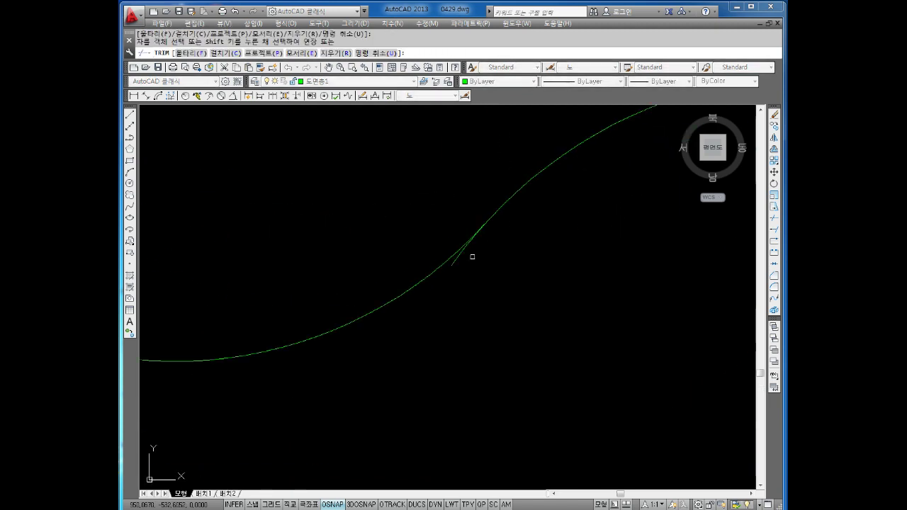
{"action": "left_click", "coordinate": [460, 259]}
{"action": "scroll", "coordinate": [460, 259], "scroll_direction": "down", "scroll_amount": 1}
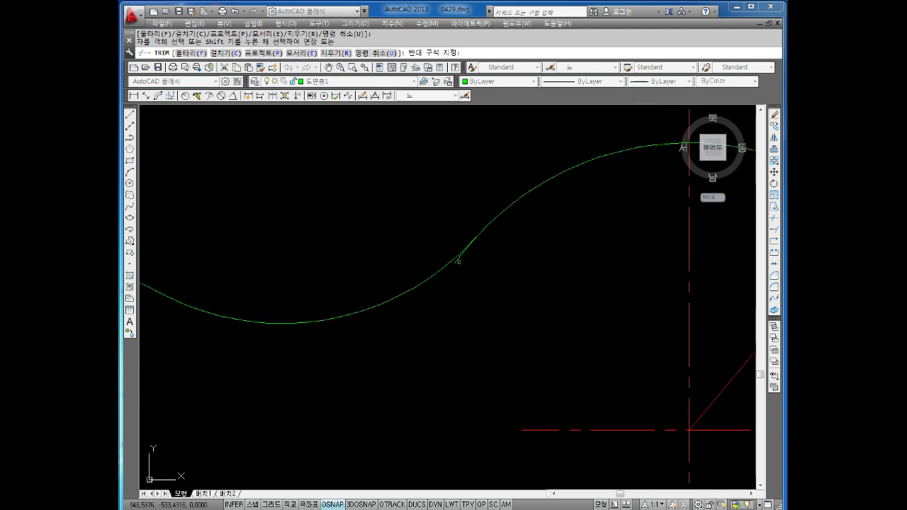
{"action": "left_click", "coordinate": [458, 261]}
{"action": "scroll", "coordinate": [461, 255], "scroll_direction": "down", "scroll_amount": 3}
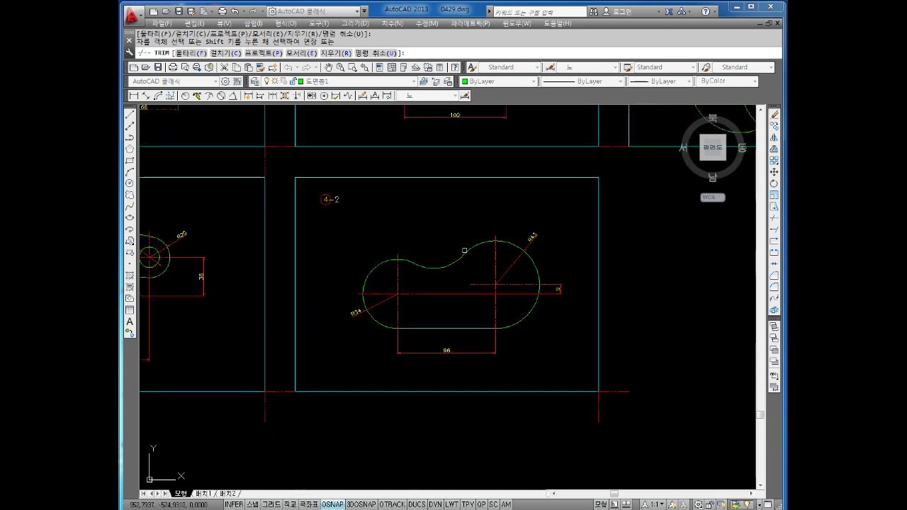
{"action": "scroll", "coordinate": [462, 255], "scroll_direction": "up", "scroll_amount": 2}
{"action": "key", "text": "Escape"}
{"action": "key", "text": "Escape"}
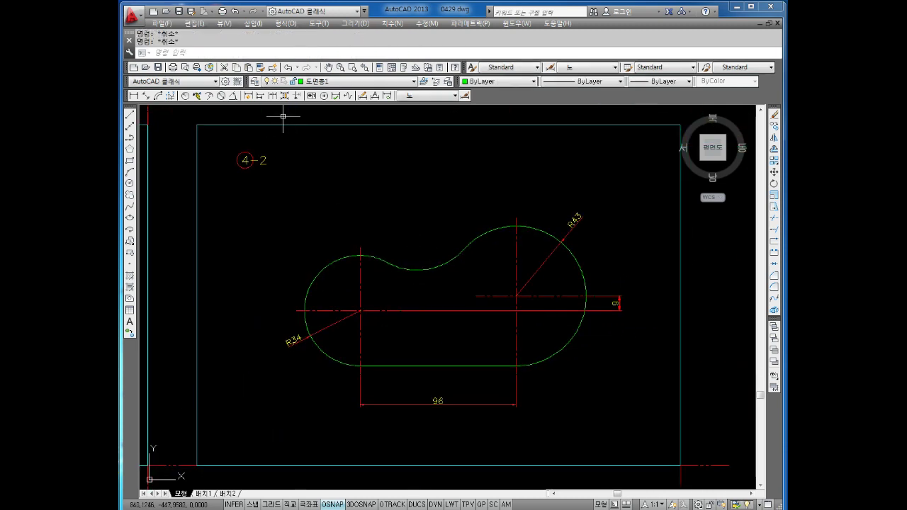
- Dimension the concave upper arc as R39 and start a circle at the right centre intersection
{"action": "left_click", "coordinate": [185, 95]}
{"action": "left_click", "coordinate": [428, 267]}
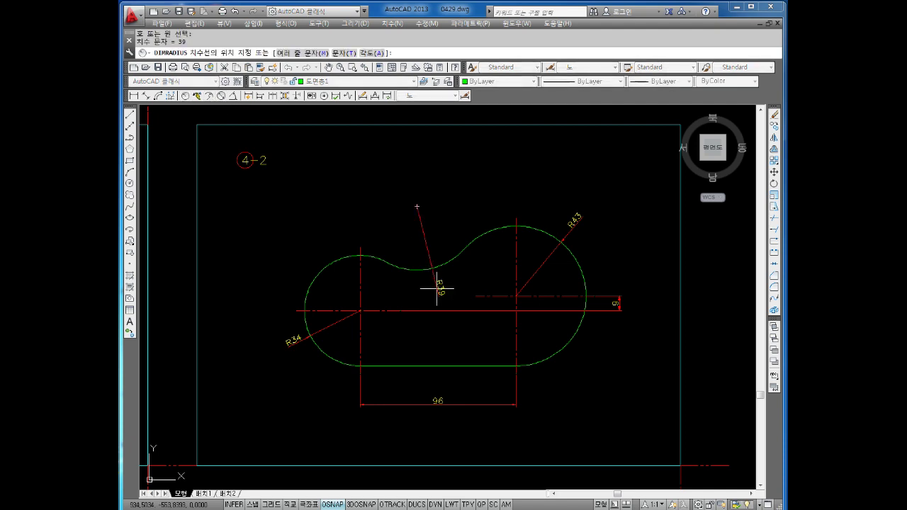
{"action": "scroll", "coordinate": [508, 279], "scroll_direction": "up", "scroll_amount": 2}
{"action": "key", "text": "Escape"}
{"action": "key", "text": "Escape"}
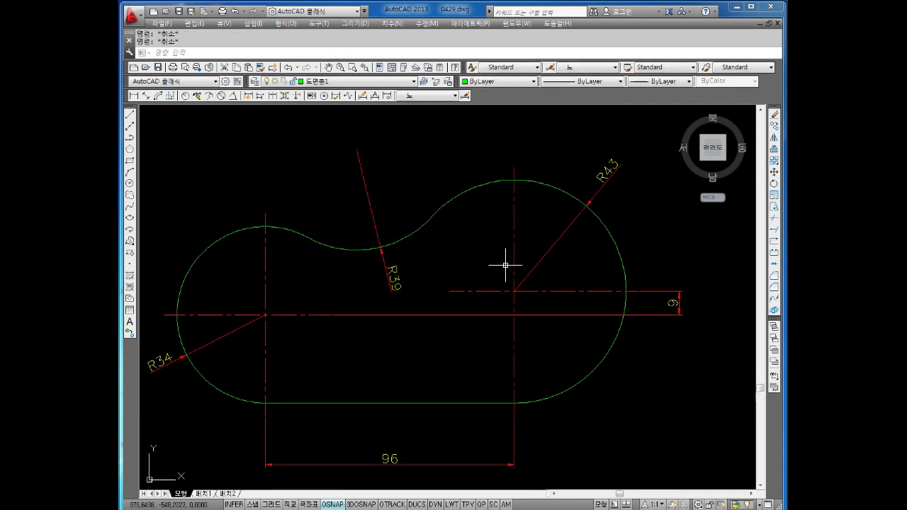
{"action": "type", "text": "c"}
{"action": "key", "text": "Return"}
{"action": "left_click", "coordinate": [514, 314]}
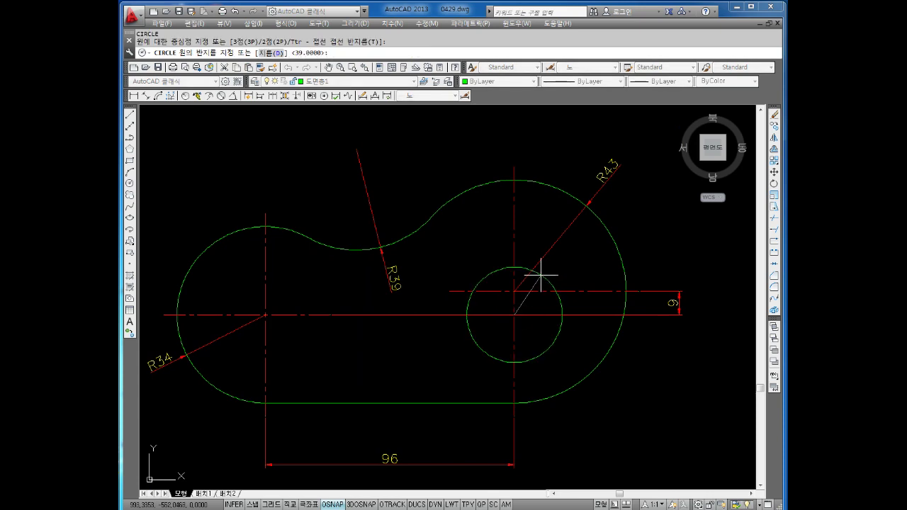
- Finish the circle at the right arc's centre, then set its diameter to 20 in Quick Properties
{"action": "type", "text": "d"}
{"action": "key", "text": "Return"}
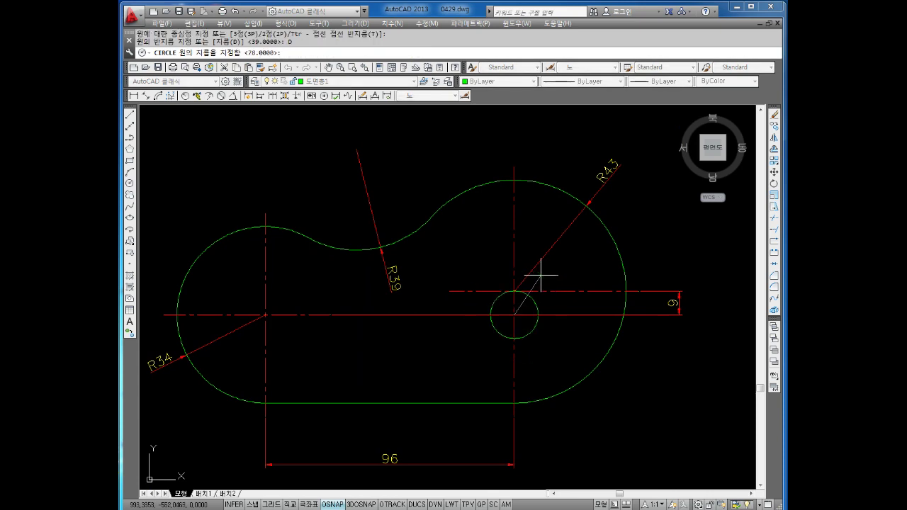
{"action": "key", "text": "Return"}
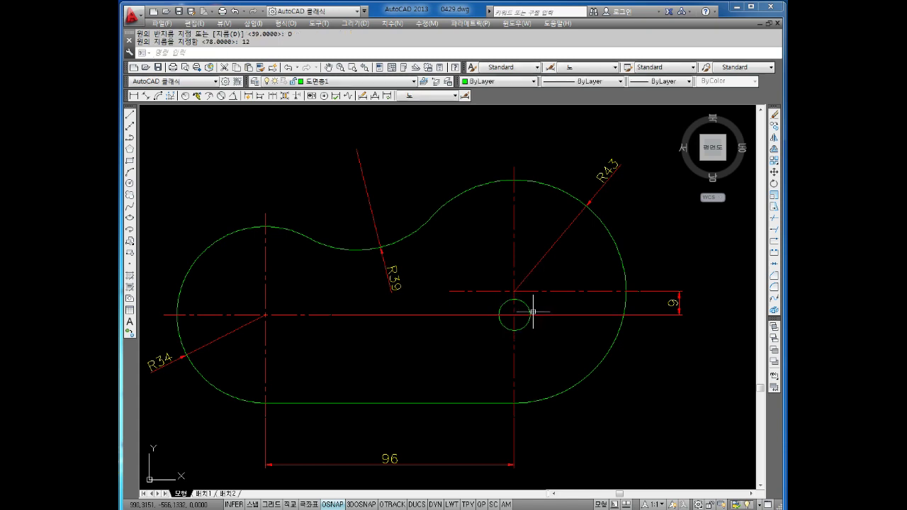
{"action": "double_click", "coordinate": [528, 310]}
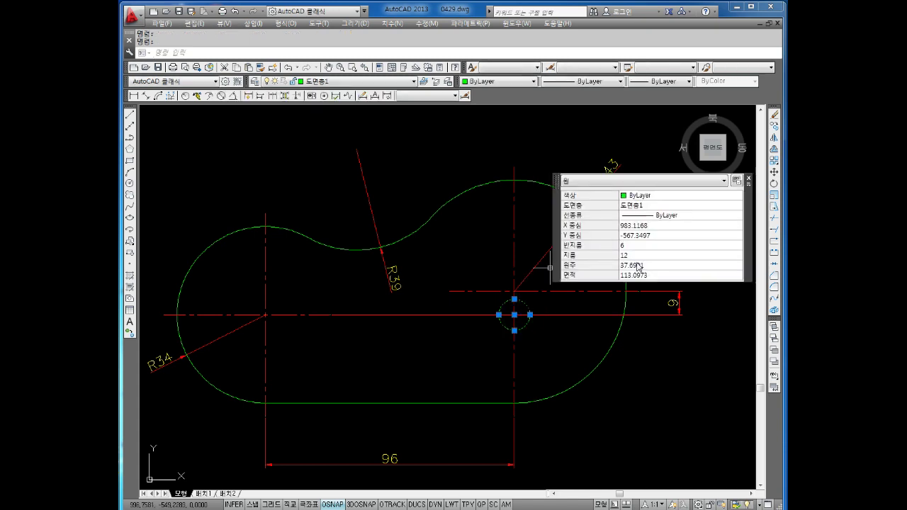
{"action": "left_click", "coordinate": [628, 255]}
{"action": "type", "text": "0"}
{"action": "key", "text": "Tab"}
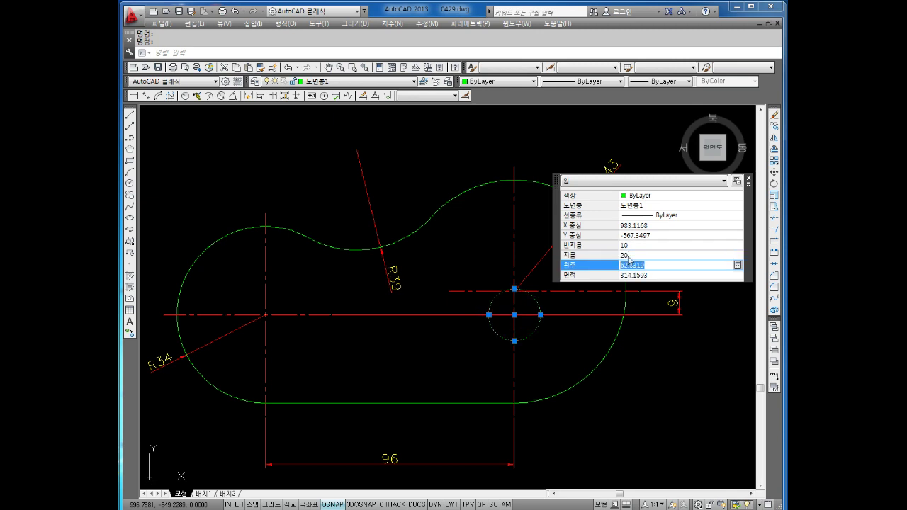
{"action": "left_click", "coordinate": [567, 157]}
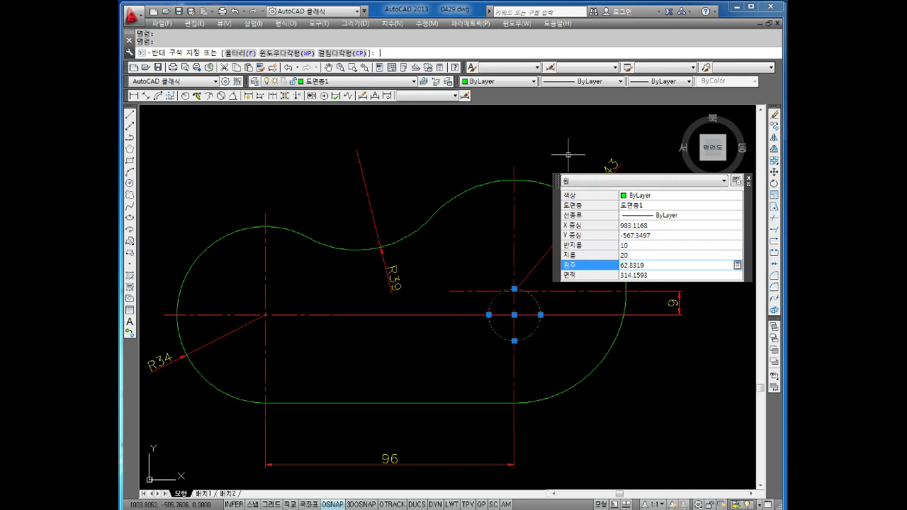
{"action": "key", "text": "Escape"}
{"action": "key", "text": "Escape"}
{"action": "key", "text": "Escape"}
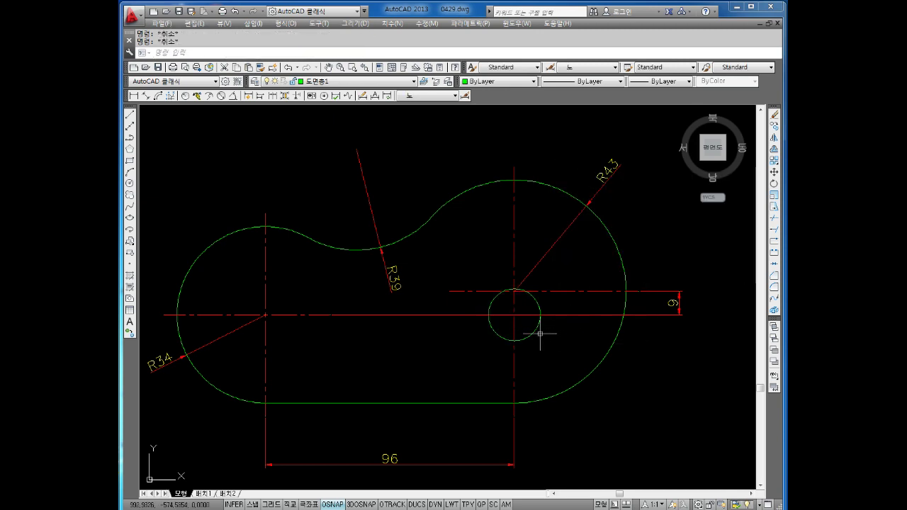
- Erase the long lower centreline and the 9 dimension
{"action": "left_click", "coordinate": [597, 319]}
{"action": "left_click", "coordinate": [589, 311]}
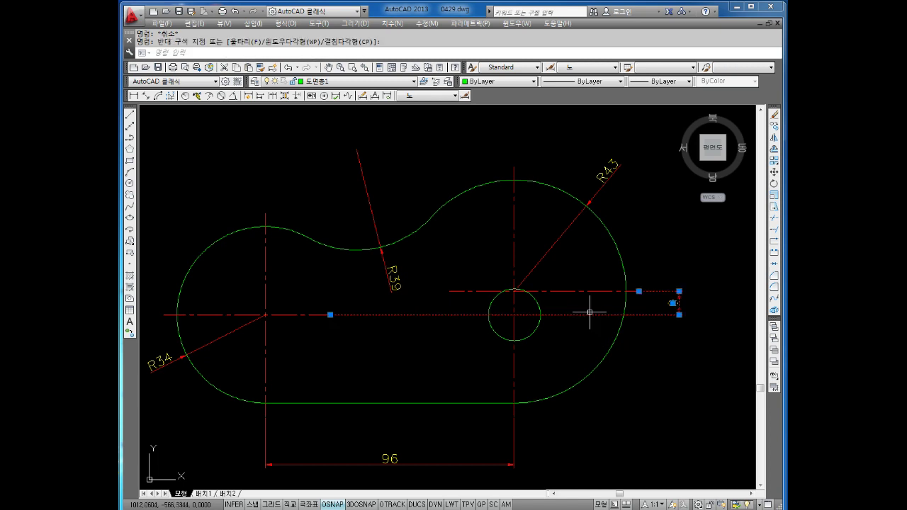
{"action": "key", "text": "Delete"}
{"action": "key", "text": "Escape"}
{"action": "left_click", "coordinate": [517, 318]}
{"action": "key", "text": "Escape"}
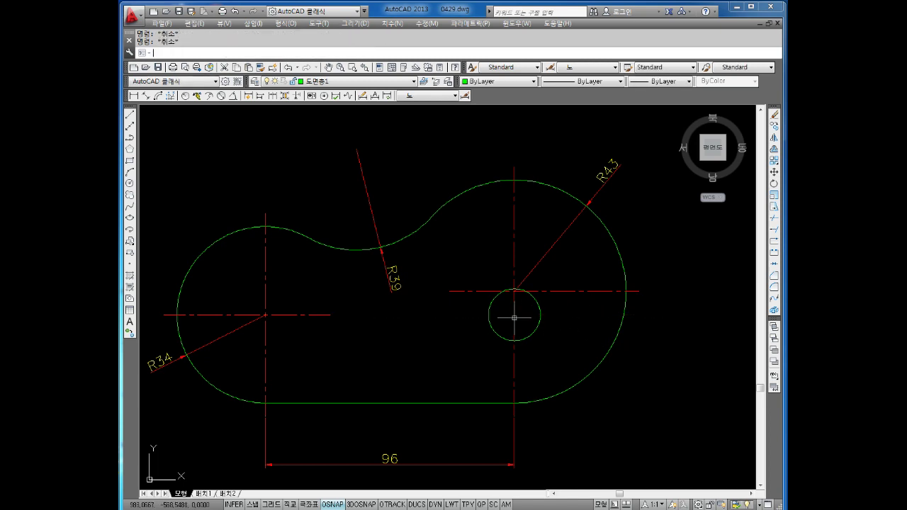
- Draw a line across the hole from quadrant to quadrant and move it to another layer
{"action": "type", "text": "l"}
{"action": "key", "text": "Return"}
{"action": "left_click", "coordinate": [489, 314]}
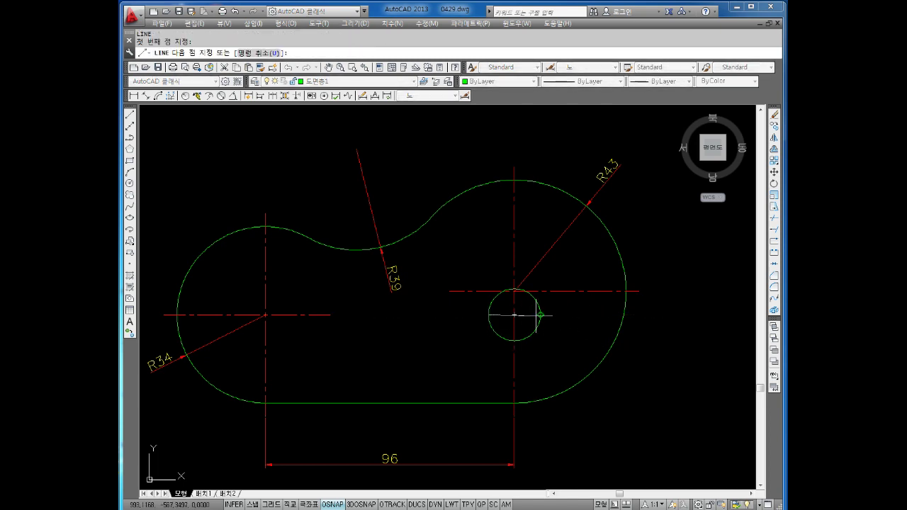
{"action": "left_click", "coordinate": [540, 315]}
{"action": "key", "text": "Escape"}
{"action": "left_click", "coordinate": [532, 314]}
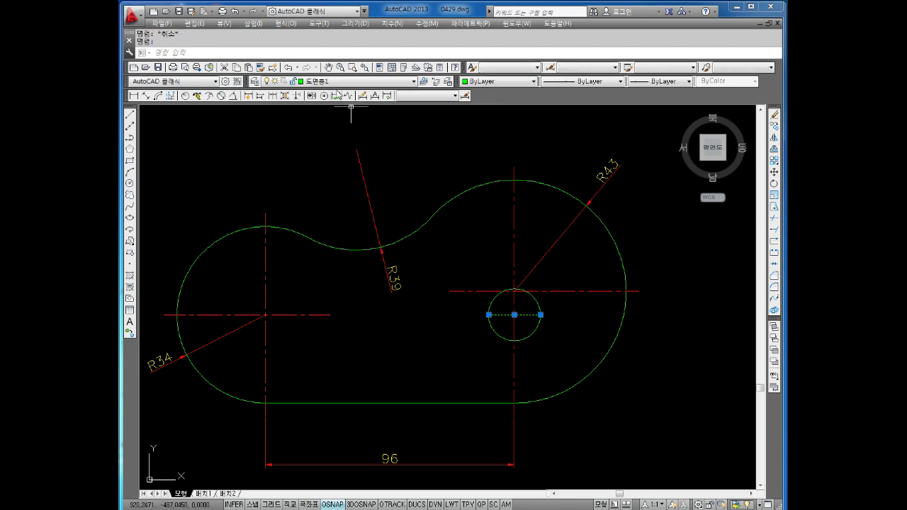
{"action": "left_click", "coordinate": [354, 81]}
{"action": "left_click", "coordinate": [319, 142]}
{"action": "key", "text": "Escape"}
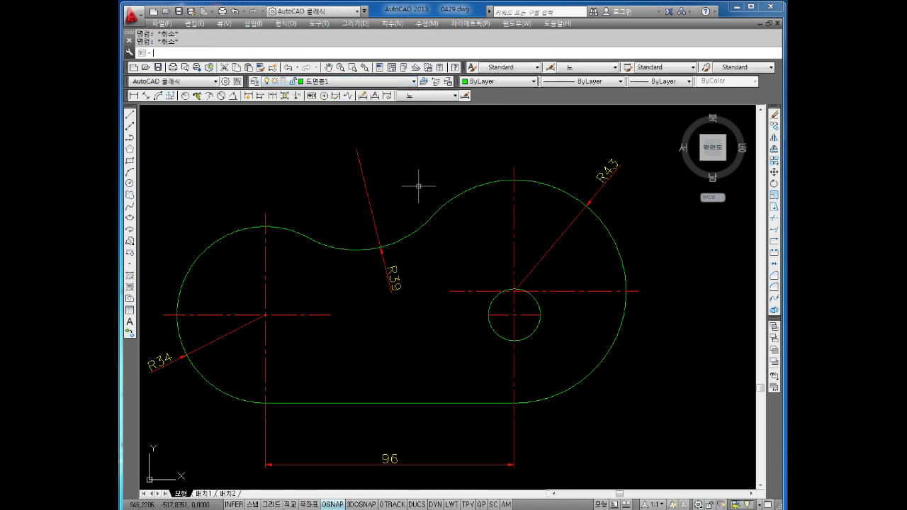
- Start LENGTHEN with the DElta option
{"action": "type", "text": "LEn"}
{"action": "key", "text": "Return"}
{"action": "type", "text": "de"}
{"action": "key", "text": "Return"}
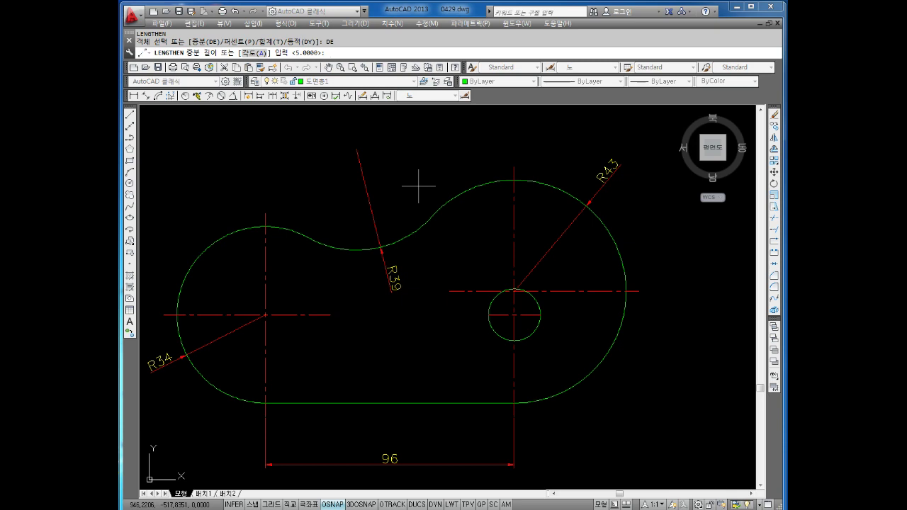
- Lengthen the hole's centreline by a 5-unit increment
{"action": "key", "text": "Return"}
{"action": "key", "text": "Escape"}
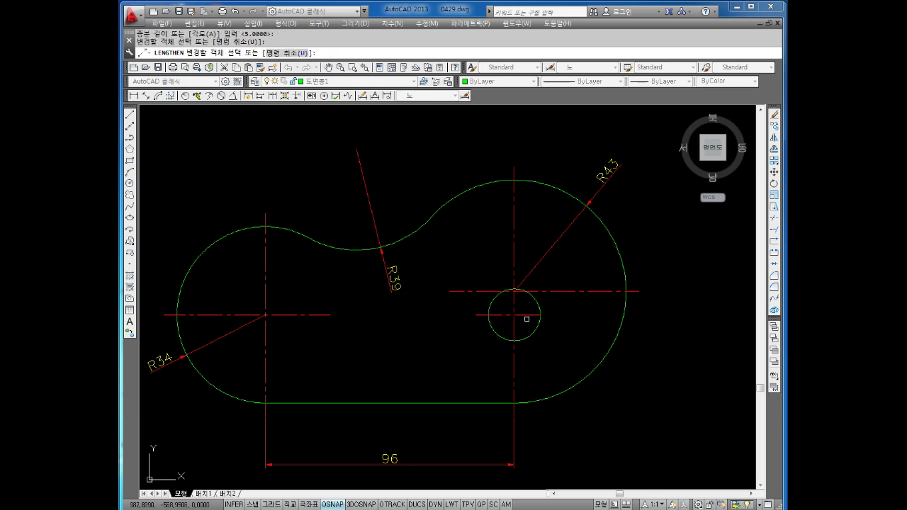
{"action": "key", "text": "Escape"}
- Add a 9 linear dimension from the upper centreline to the hole's centreline, right of the cam
{"action": "scroll", "coordinate": [730, 324], "scroll_direction": "up", "scroll_amount": 2}
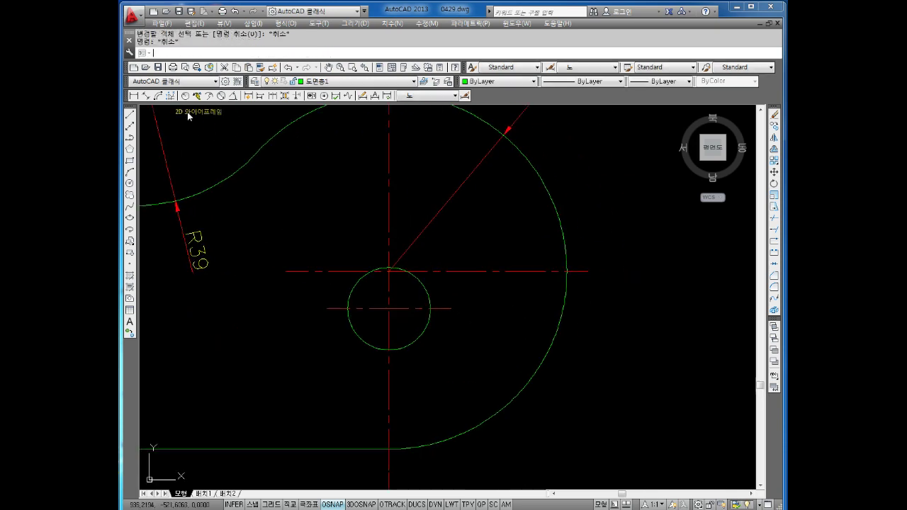
{"action": "left_click", "coordinate": [133, 96]}
{"action": "left_click", "coordinate": [448, 309]}
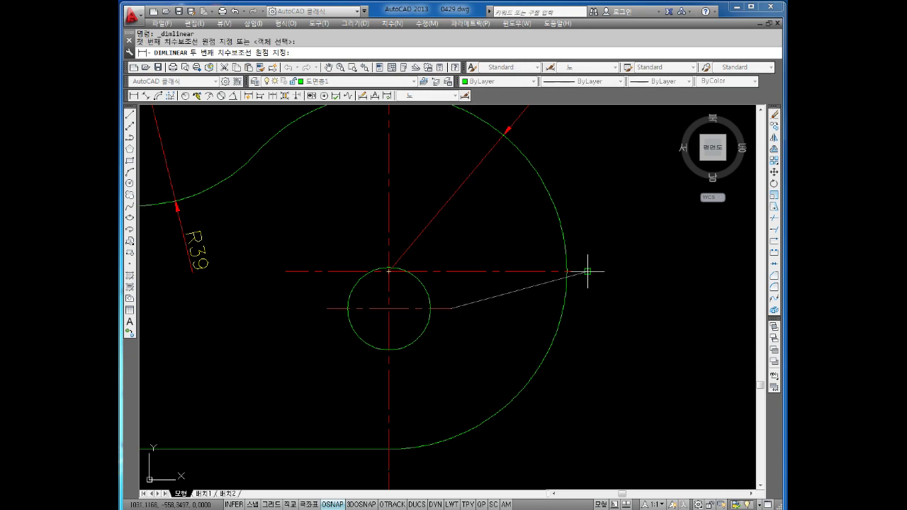
{"action": "left_click", "coordinate": [587, 271]}
{"action": "left_click", "coordinate": [646, 291]}
{"action": "key", "text": "Escape"}
{"action": "scroll", "coordinate": [602, 304], "scroll_direction": "down", "scroll_amount": 5}
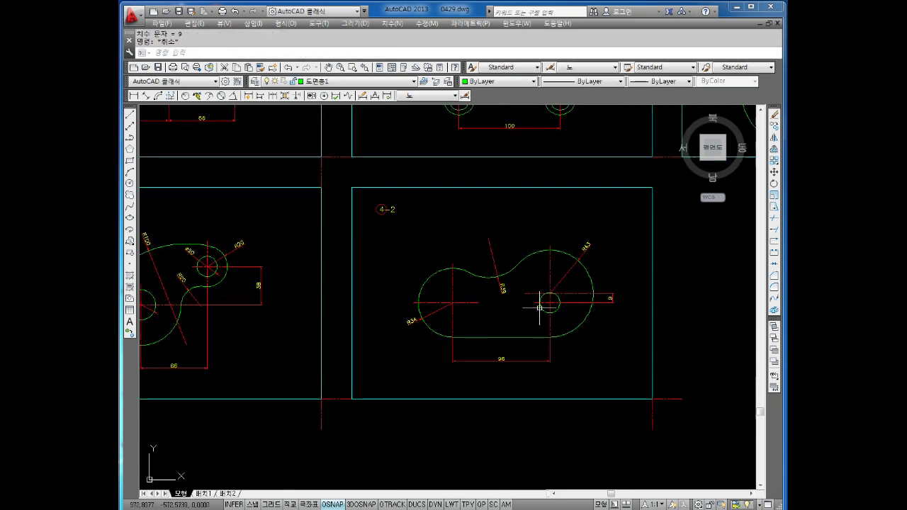
{"action": "scroll", "coordinate": [543, 304], "scroll_direction": "up", "scroll_amount": 4}
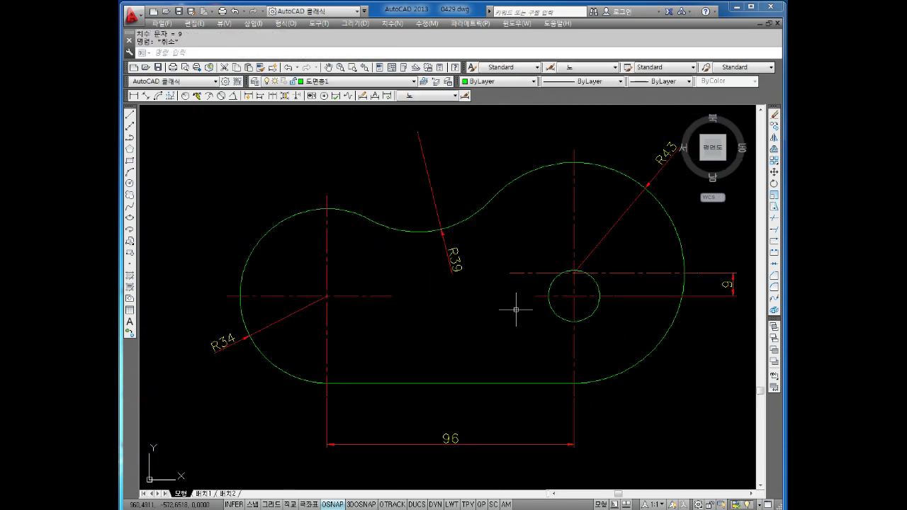
- Draw a Ø20 circle centred on the left centre mark
{"action": "type", "text": "c"}
{"action": "key", "text": "Return"}
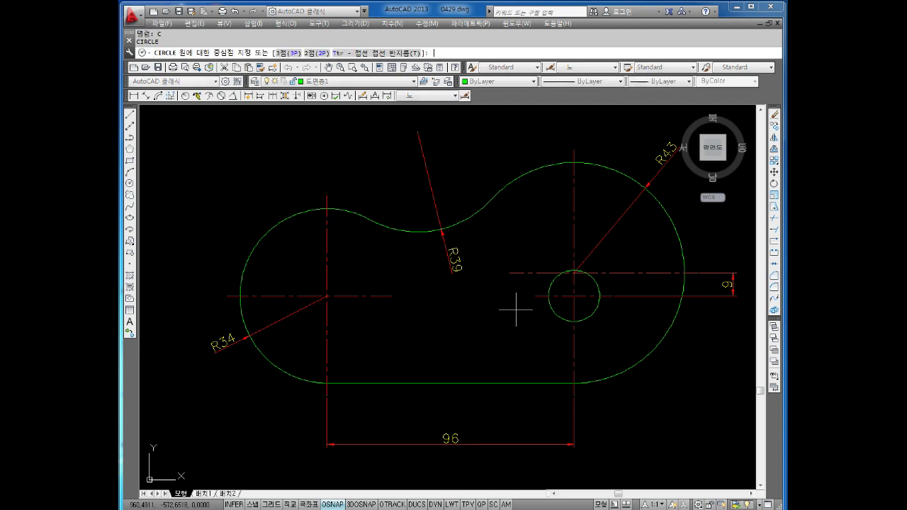
{"action": "left_click", "coordinate": [328, 296]}
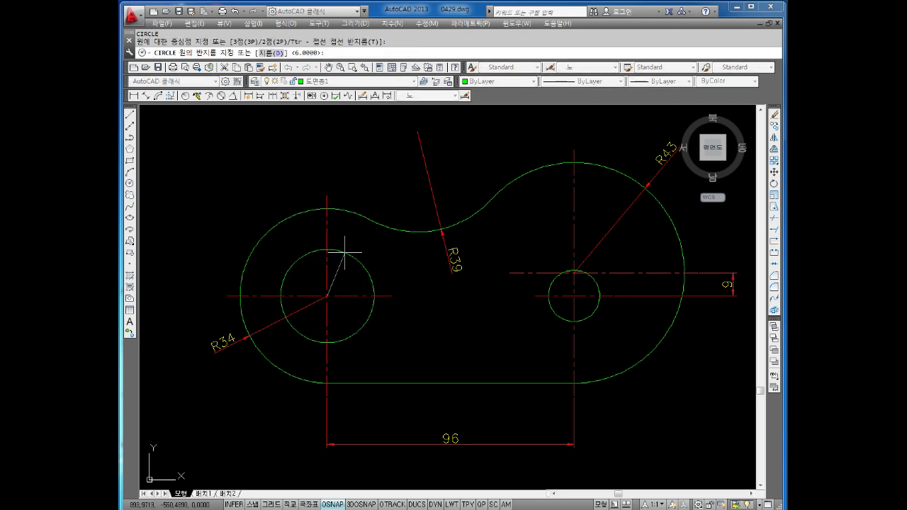
{"action": "type", "text": "d"}
{"action": "key", "text": "Return"}
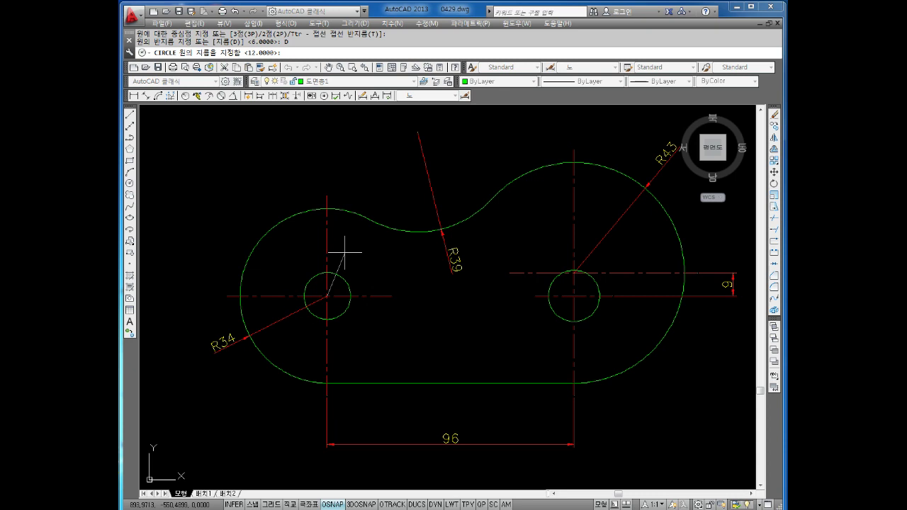
{"action": "type", "text": "0"}
{"action": "key", "text": "Return"}
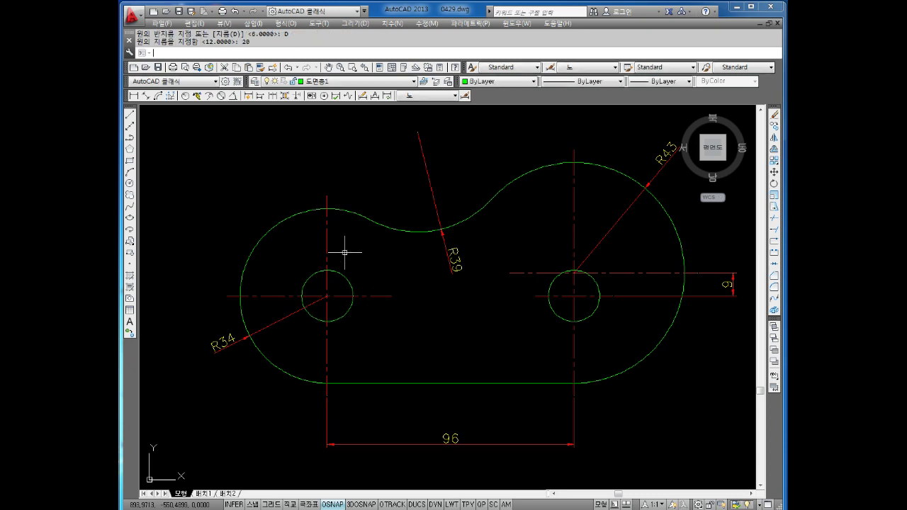
{"action": "key", "text": "Escape"}
{"action": "key", "text": "Escape"}
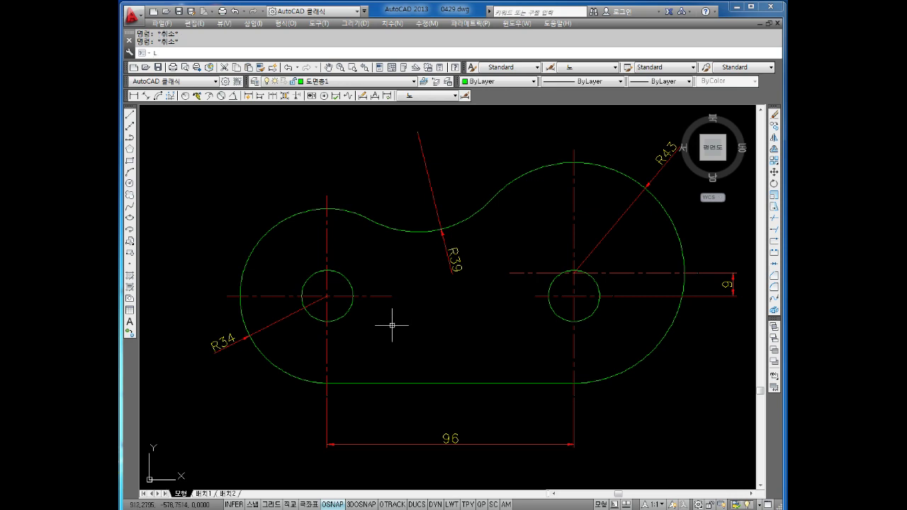
{"action": "type", "text": "l"}
{"action": "key", "text": "Return"}
{"action": "left_click", "coordinate": [326, 296]}
{"action": "key", "text": "F8"}
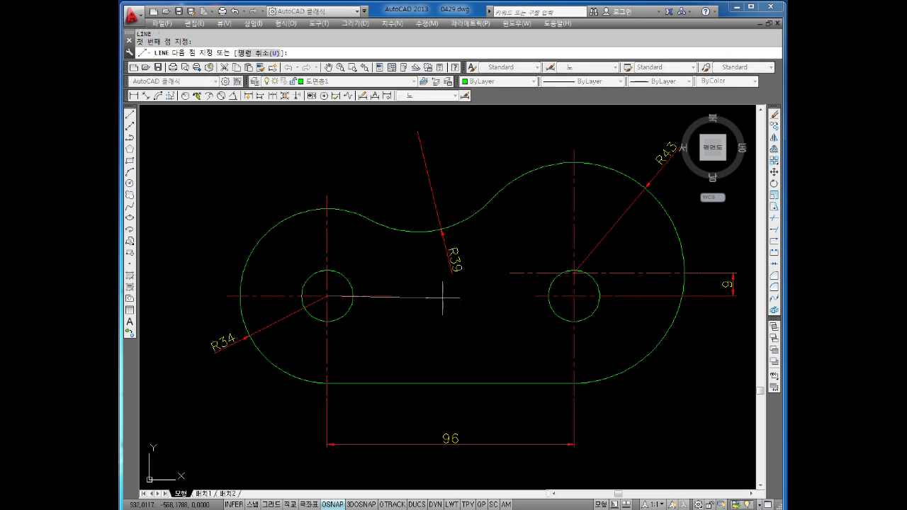
{"action": "key", "text": "Escape"}
{"action": "key", "text": "Escape"}
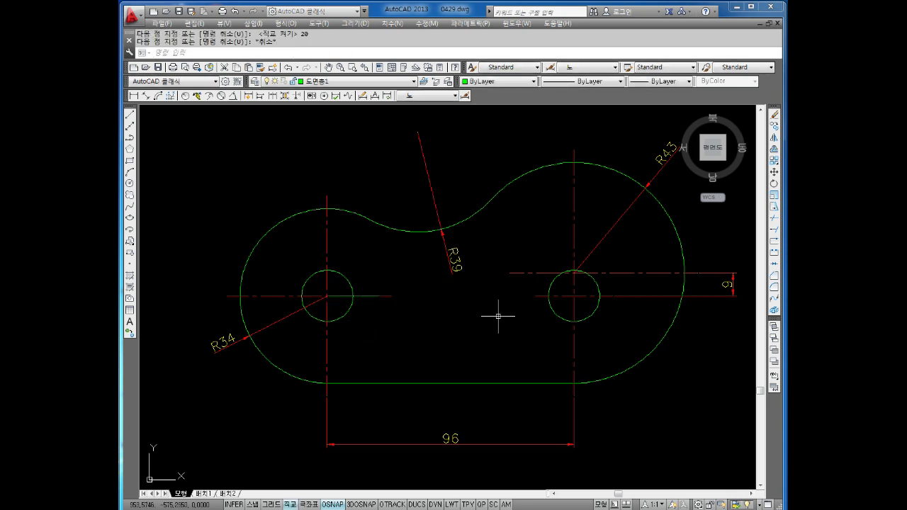
- Copy the left circle to a position just to its right
{"action": "type", "text": "co"}
{"action": "key", "text": "Return"}
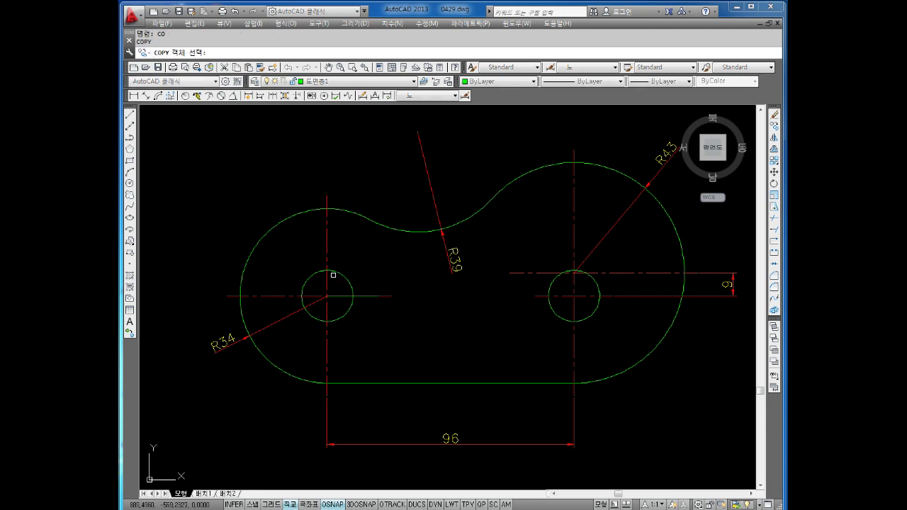
{"action": "left_click", "coordinate": [330, 271]}
{"action": "key", "text": "Return"}
{"action": "left_click", "coordinate": [326, 296]}
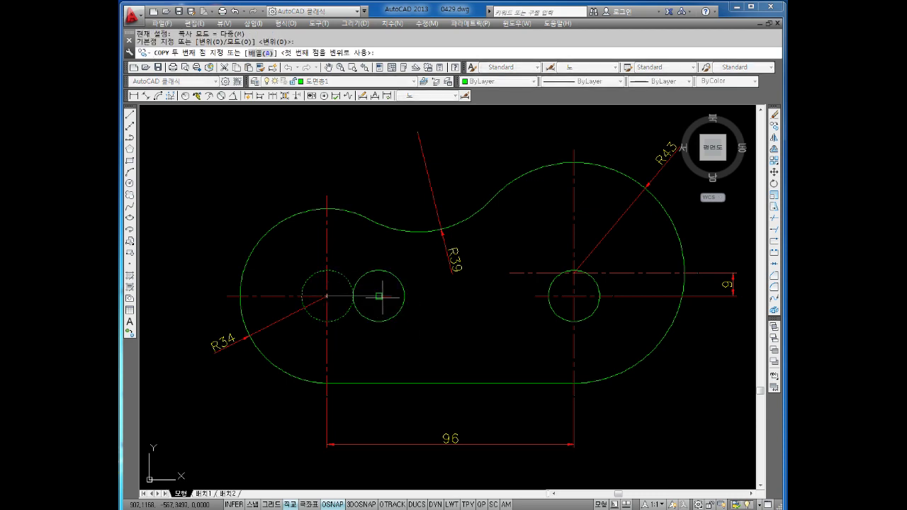
{"action": "left_click", "coordinate": [379, 297]}
{"action": "key", "text": "Escape"}
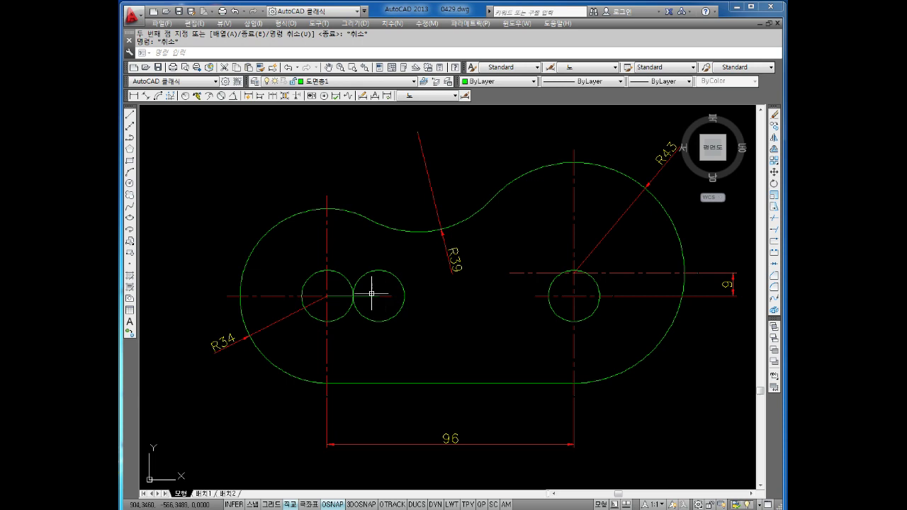
- Join the two circles with lines across their top and bottom quadrants
{"action": "type", "text": "l"}
{"action": "key", "text": "Return"}
{"action": "left_click", "coordinate": [326, 270]}
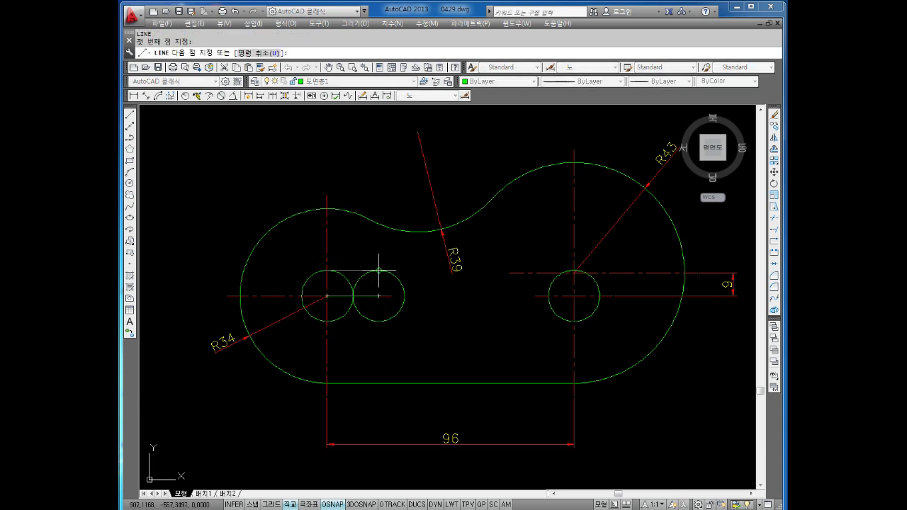
{"action": "left_click", "coordinate": [379, 270]}
{"action": "key", "text": "Return"}
{"action": "key", "text": "Return"}
{"action": "left_click", "coordinate": [326, 321]}
{"action": "left_click", "coordinate": [379, 322]}
{"action": "key", "text": "Escape"}
{"action": "scroll", "coordinate": [376, 312], "scroll_direction": "up", "scroll_amount": 2}
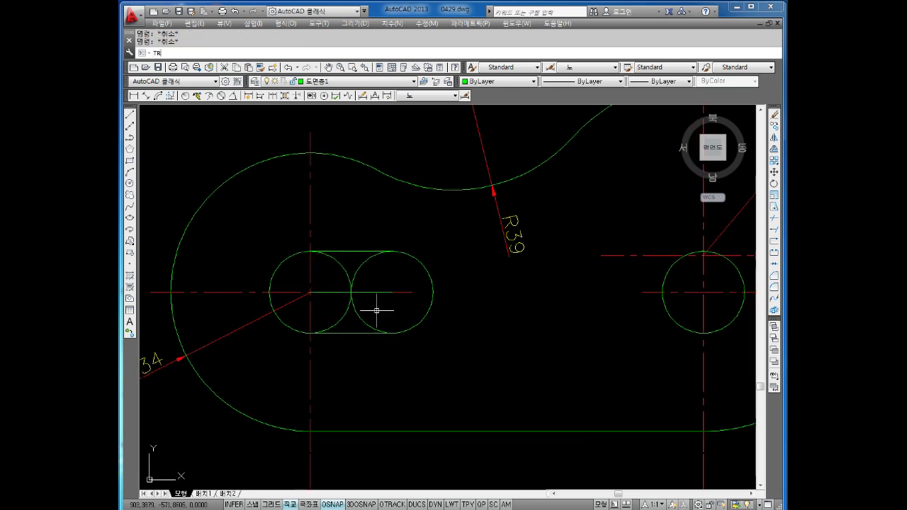
- Trim the inner arcs between the circles and delete the leftover inner line
{"action": "key", "text": "Return"}
{"action": "key", "text": "Return"}
{"action": "left_click_drag", "start_coordinate": [376, 312], "coordinate": [333, 316]}
{"action": "left_click_drag", "start_coordinate": [375, 272], "coordinate": [335, 280]}
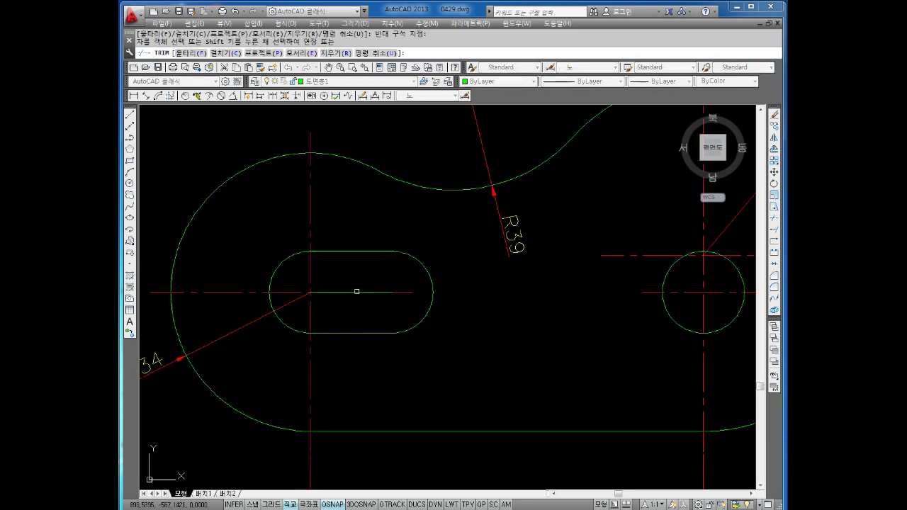
{"action": "key", "text": "Escape"}
{"action": "left_click", "coordinate": [358, 293]}
{"action": "key", "text": "Delete"}
- Draw a vertical line through the slot's right centre and put both centre lines on the 중심 layer
{"action": "left_click", "coordinate": [392, 294]}
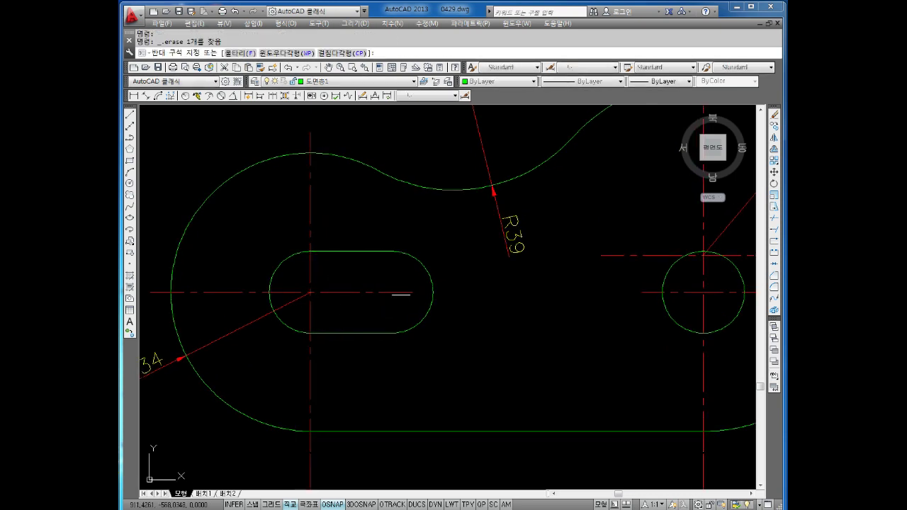
{"action": "left_click", "coordinate": [397, 298]}
{"action": "left_click", "coordinate": [411, 291]}
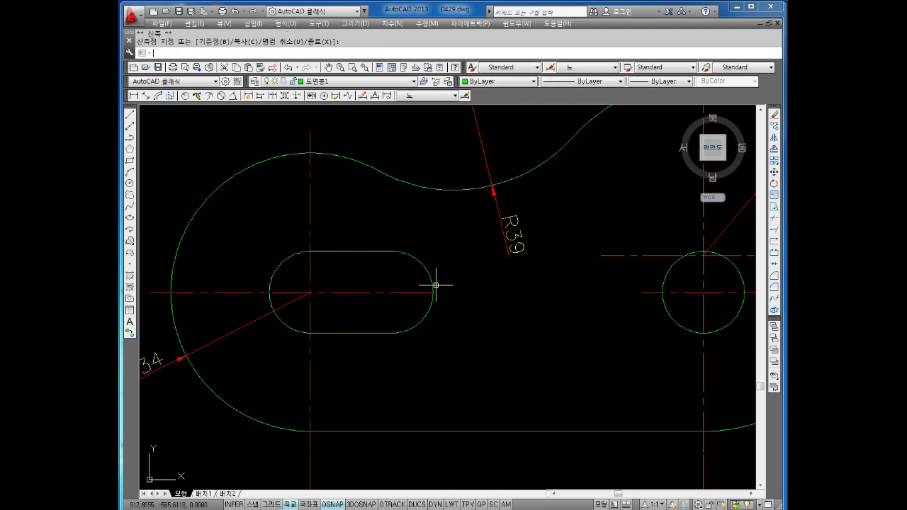
{"action": "key", "text": "Escape"}
{"action": "key", "text": "Escape"}
{"action": "key", "text": "Return"}
{"action": "left_click", "coordinate": [392, 252]}
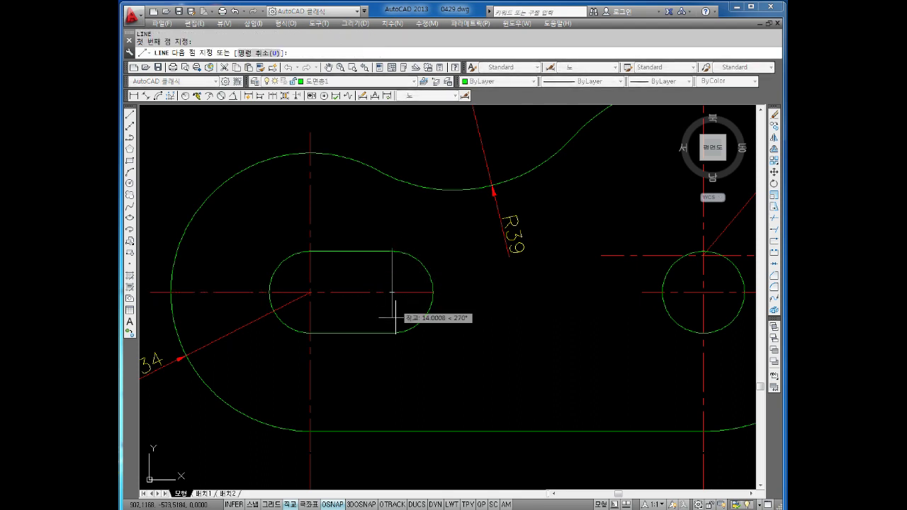
{"action": "left_click", "coordinate": [392, 332]}
{"action": "key", "text": "Escape"}
{"action": "left_click_drag", "start_coordinate": [411, 305], "coordinate": [382, 280]}
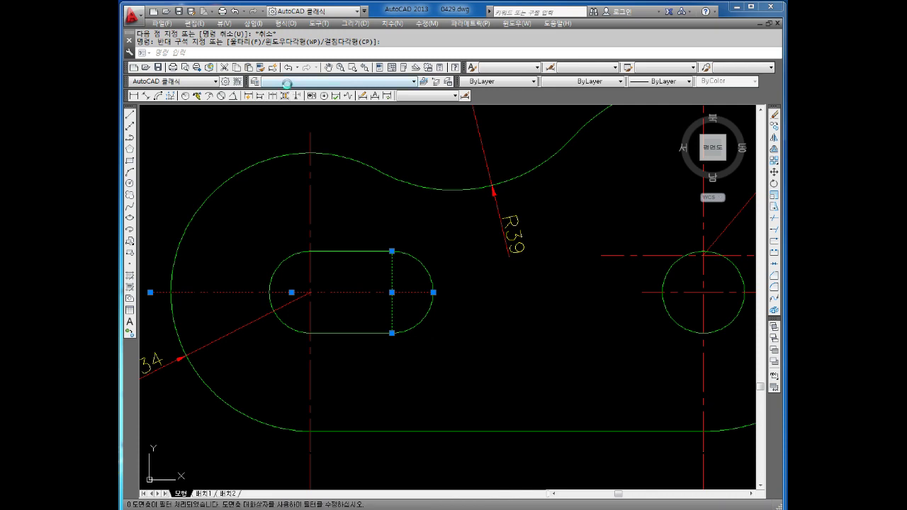
{"action": "left_click", "coordinate": [340, 81]}
{"action": "left_click", "coordinate": [307, 140]}
{"action": "key", "text": "Escape"}
{"action": "key", "text": "Escape"}
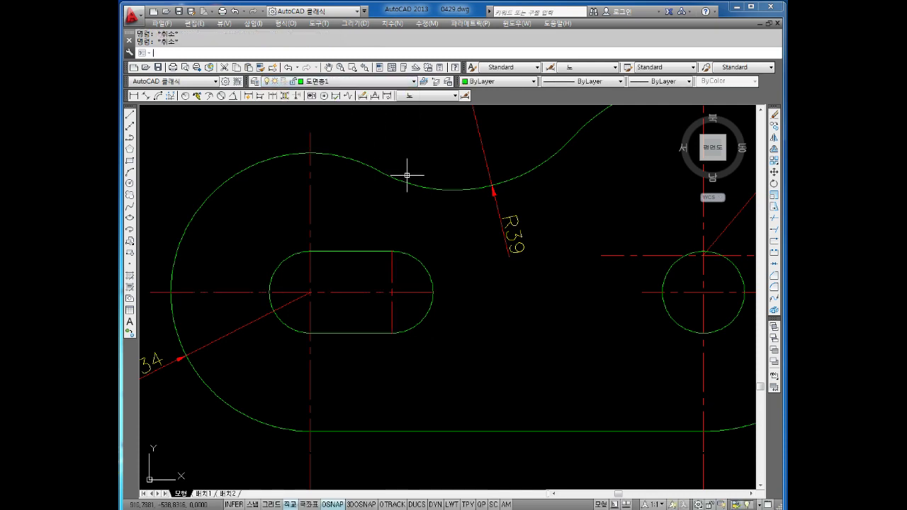
{"action": "type", "text": "LE"}
- Lengthen the vertical centre line above the slot by DElta 5
{"action": "key", "text": "Return"}
{"action": "type", "text": "DE"}
{"action": "key", "text": "Return"}
{"action": "key", "text": "Return"}
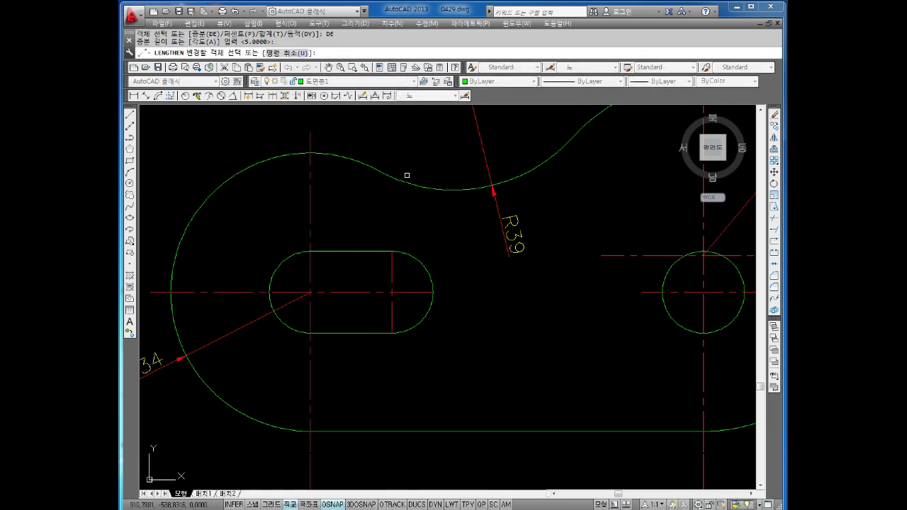
{"action": "left_click", "coordinate": [392, 267]}
{"action": "key", "text": "Escape"}
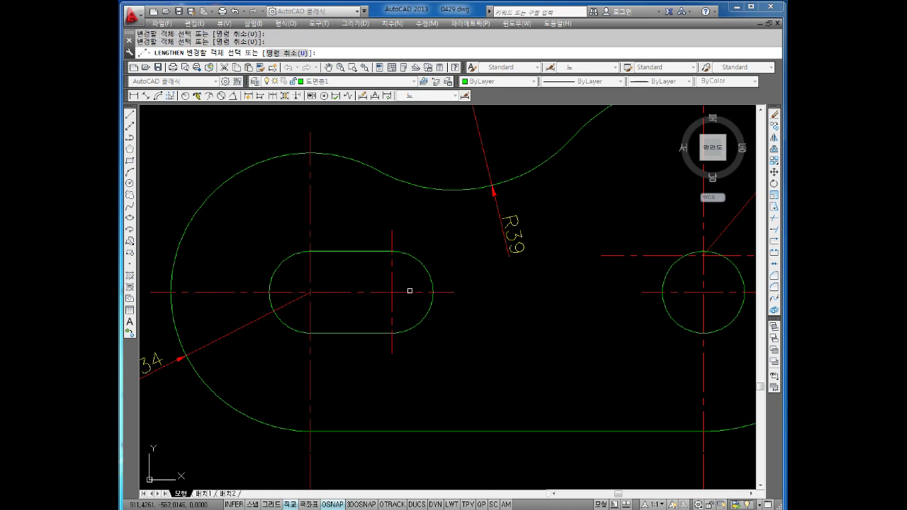
{"action": "middle_click_drag", "start_coordinate": [430, 296], "coordinate": [430, 265]}
{"action": "key", "text": "Escape"}
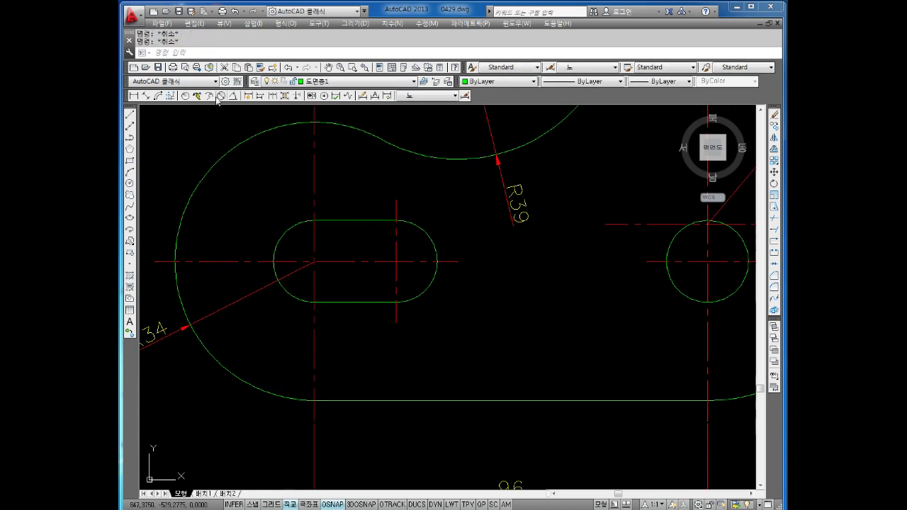
- Add a radius dimension to the slot's right arc and prefix its text with 2- to read 2-R10
{"action": "left_click", "coordinate": [185, 96]}
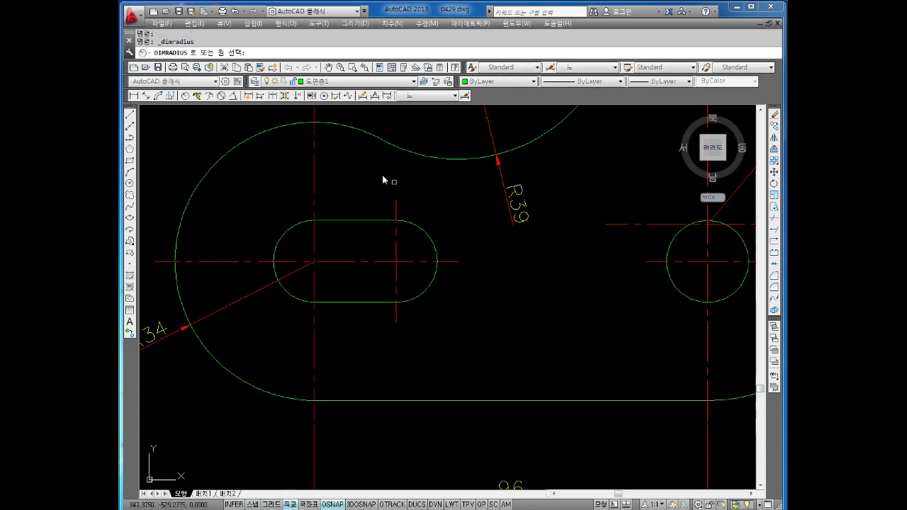
{"action": "left_click", "coordinate": [419, 227]}
{"action": "left_click", "coordinate": [441, 219]}
{"action": "left_click", "coordinate": [448, 197]}
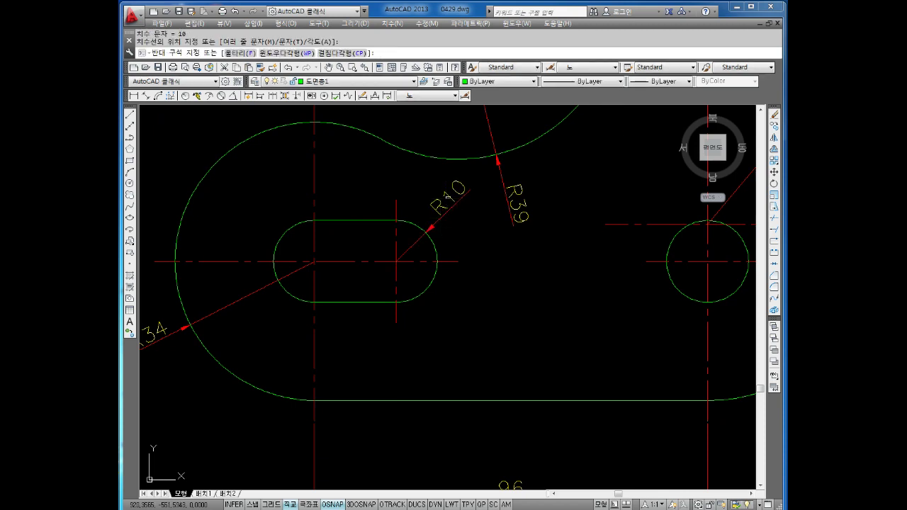
{"action": "left_click", "coordinate": [490, 179]}
{"action": "double_click", "coordinate": [453, 190]}
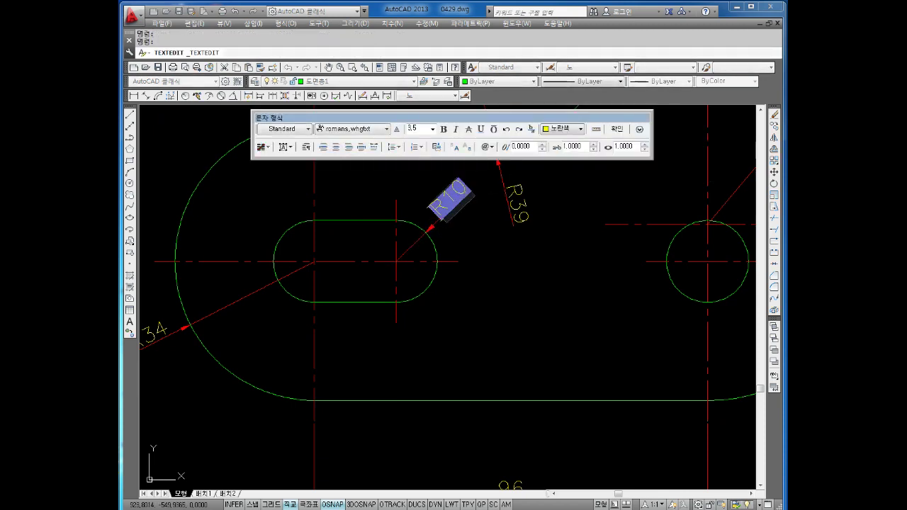
{"action": "type", "text": "2-"}
- Inspect the R39 and 2-R10 dimensions, leaving them unchanged
{"action": "middle_click_drag", "start_coordinate": [538, 252], "coordinate": [476, 324]}
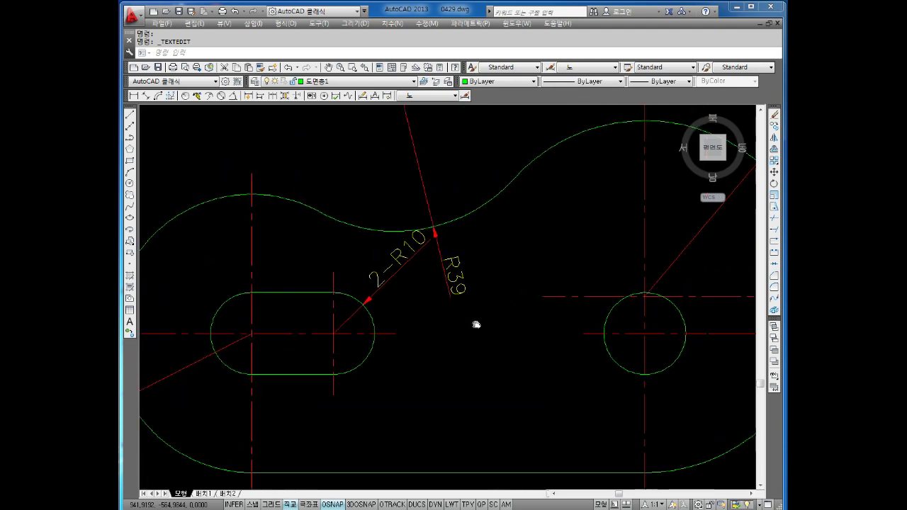
{"action": "left_click", "coordinate": [452, 282]}
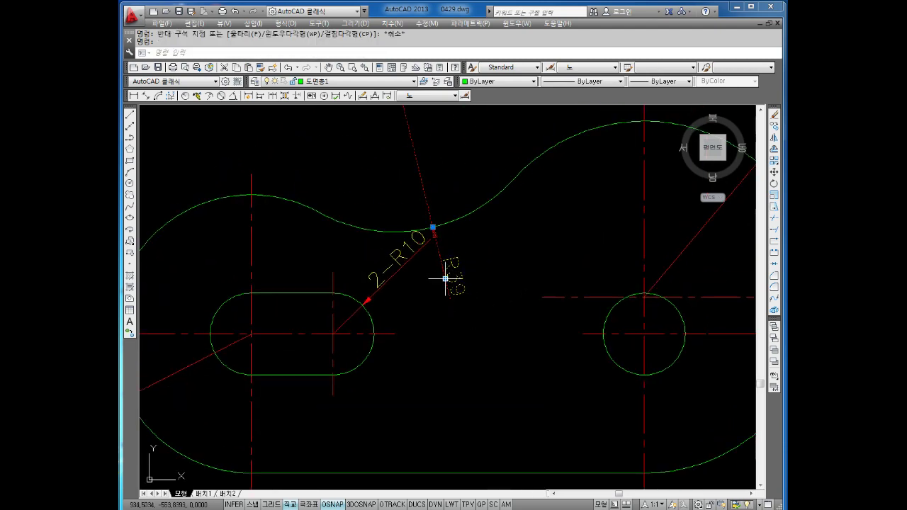
{"action": "key", "text": "Escape"}
{"action": "scroll", "coordinate": [486, 294], "scroll_direction": "down", "scroll_amount": 2}
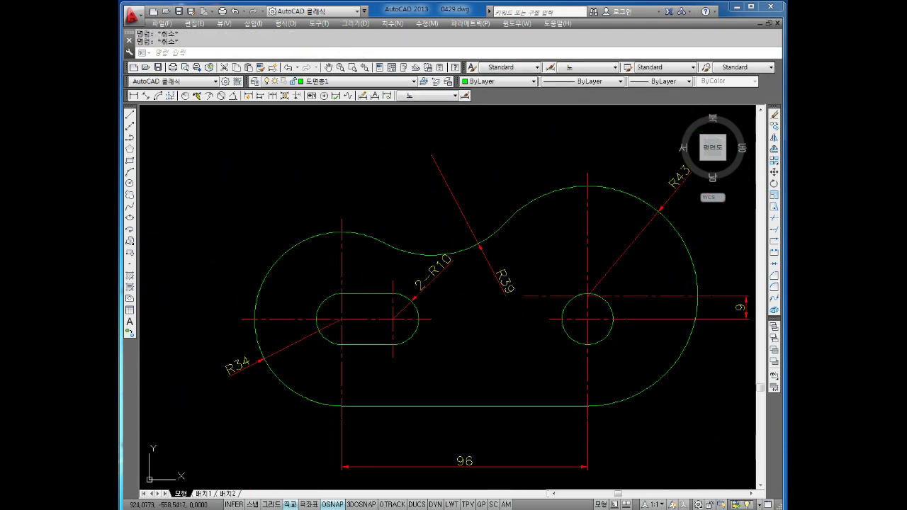
{"action": "scroll", "coordinate": [444, 293], "scroll_direction": "up", "scroll_amount": 2}
{"action": "left_click", "coordinate": [432, 268]}
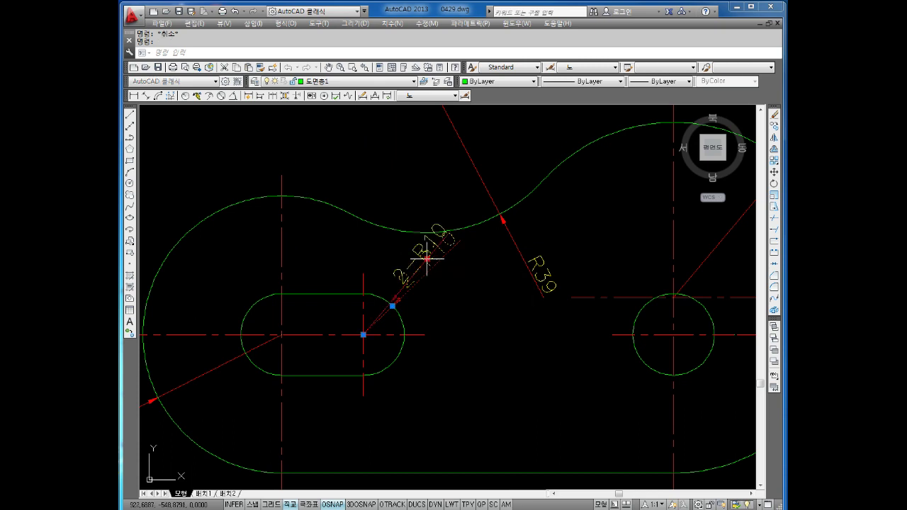
{"action": "left_click", "coordinate": [429, 260]}
{"action": "key", "text": "Escape"}
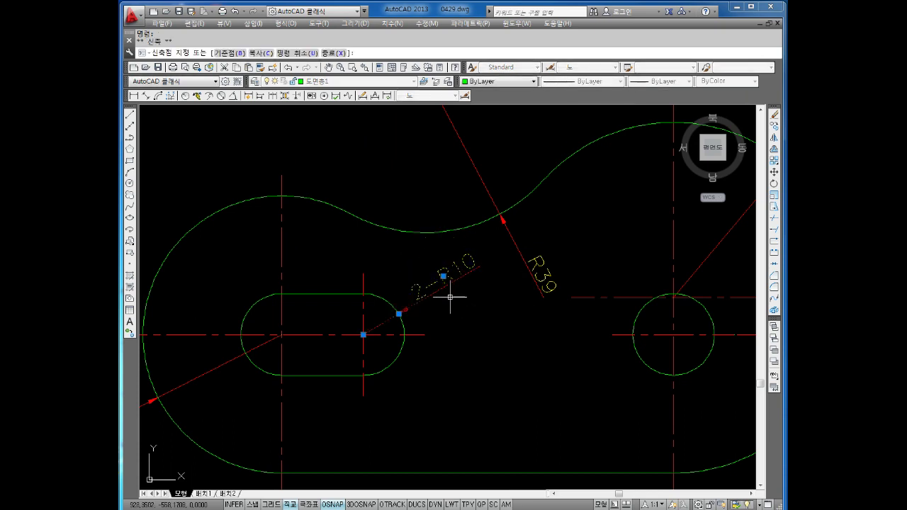
{"action": "scroll", "coordinate": [448, 284], "scroll_direction": "up", "scroll_amount": 2}
{"action": "scroll", "coordinate": [404, 271], "scroll_direction": "down", "scroll_amount": 2}
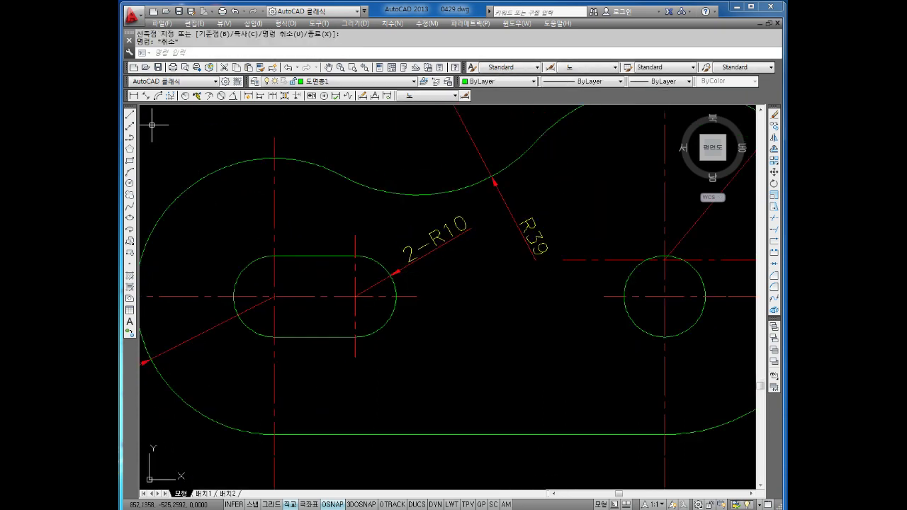
- Dimension the 20 spacing between the slot's two arc centres below the slot
{"action": "left_click", "coordinate": [134, 96]}
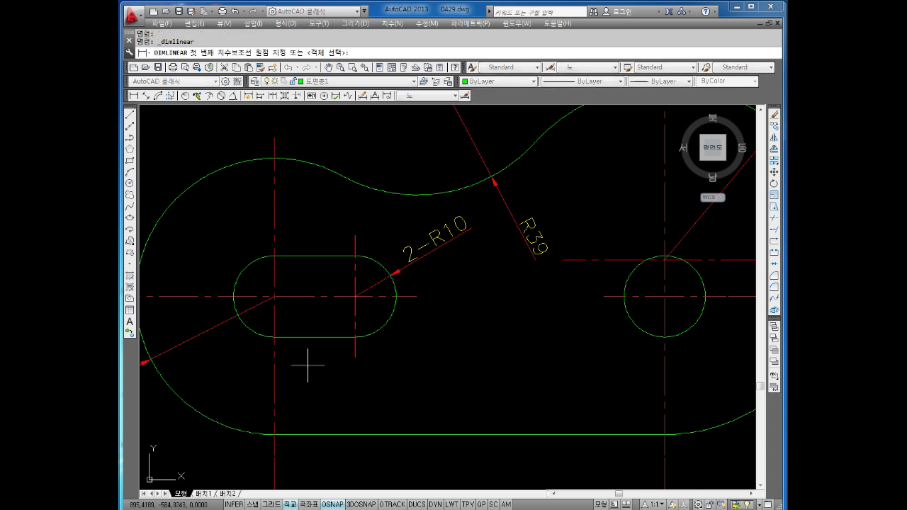
{"action": "left_click", "coordinate": [274, 344]}
{"action": "left_click", "coordinate": [355, 338]}
{"action": "left_click", "coordinate": [323, 394]}
{"action": "key", "text": "Escape"}
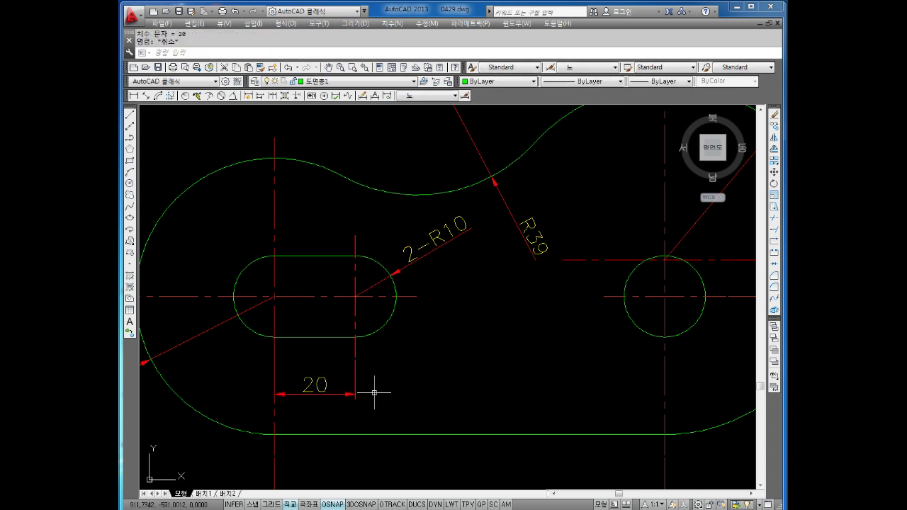
{"action": "scroll", "coordinate": [375, 392], "scroll_direction": "down", "scroll_amount": 2}
- Inspect the 96 dimension, leaving it unchanged
{"action": "left_click", "coordinate": [433, 446]}
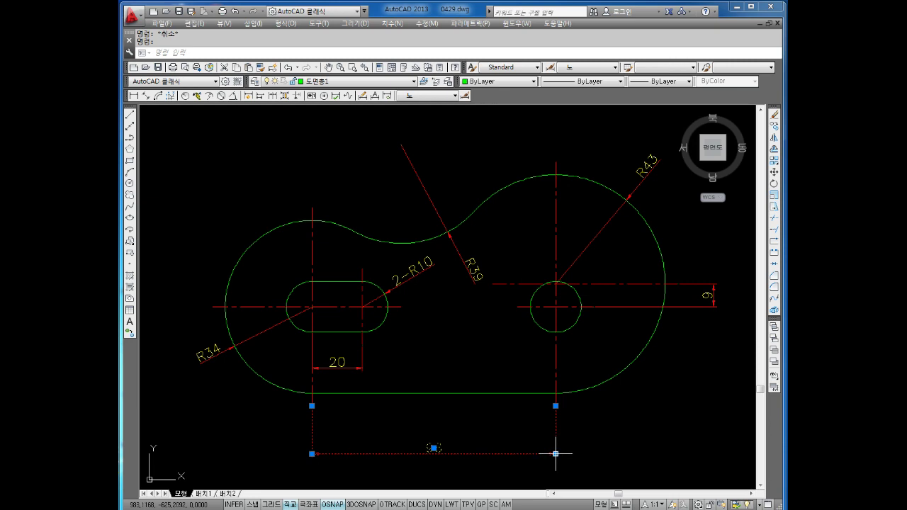
{"action": "left_click", "coordinate": [556, 454]}
{"action": "key", "text": "Escape"}
{"action": "key", "text": "Escape"}
{"action": "middle_click_drag", "start_coordinate": [618, 411], "coordinate": [560, 363]}
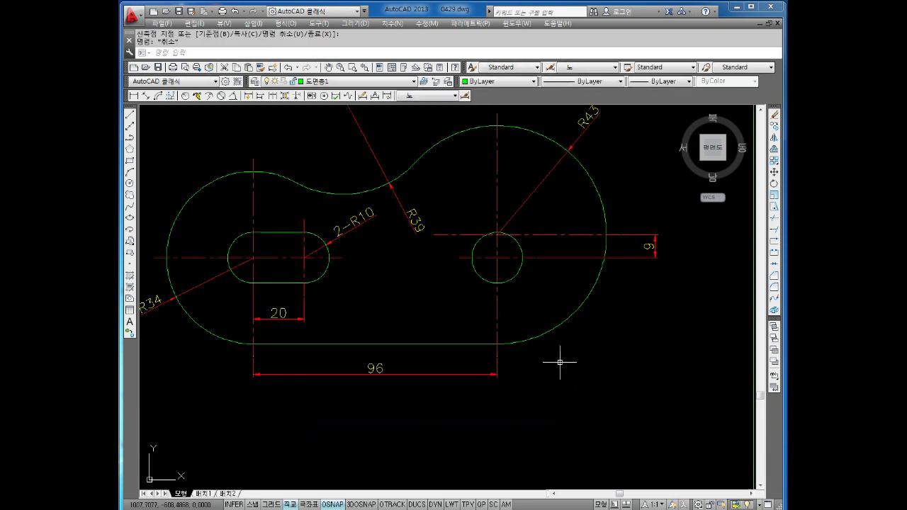
{"action": "scroll", "coordinate": [503, 376], "scroll_direction": "down", "scroll_amount": 2}
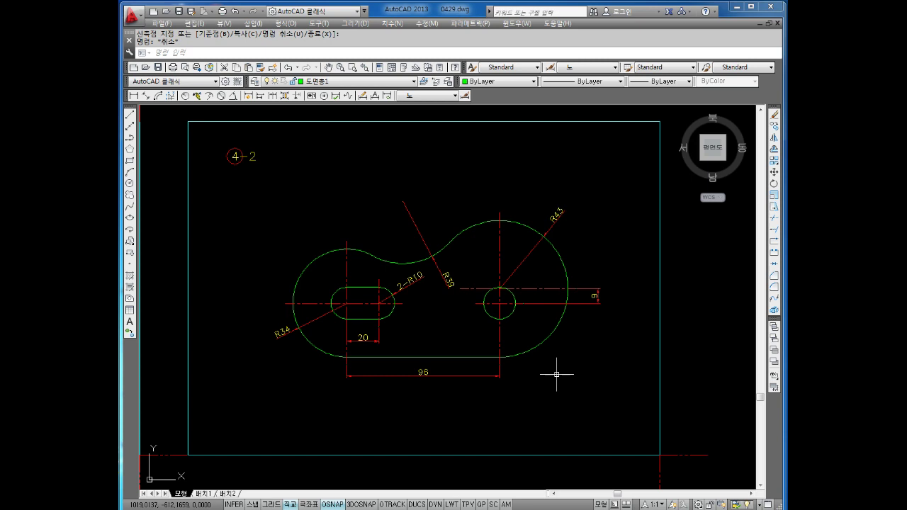
- Add a ø20 diameter dimension to the right-hand hole
{"action": "left_click", "coordinate": [210, 96]}
{"action": "left_click", "coordinate": [491, 319]}
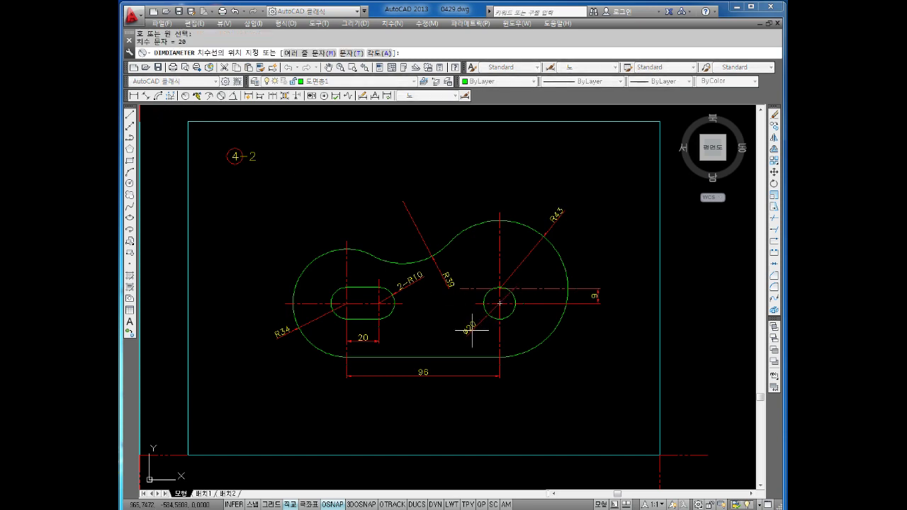
{"action": "left_click", "coordinate": [473, 330]}
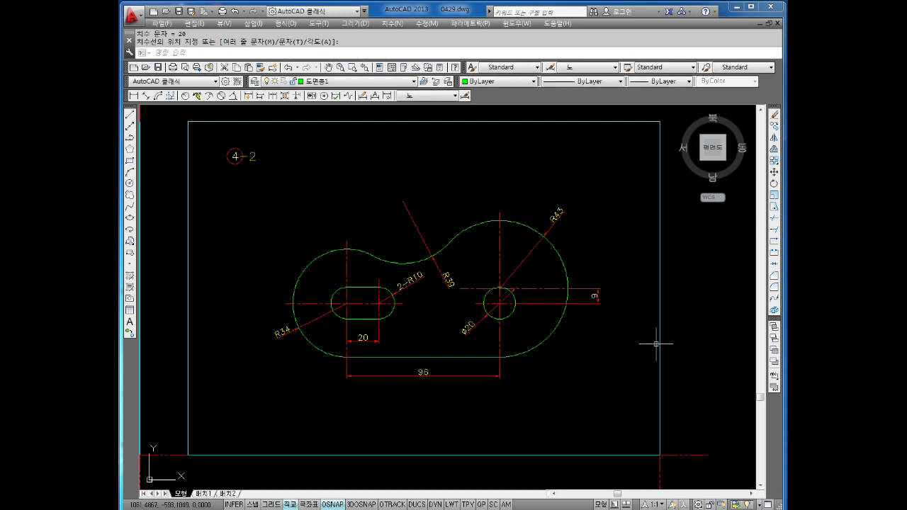
{"action": "scroll", "coordinate": [539, 302], "scroll_direction": "up", "scroll_amount": 2}
{"action": "scroll", "coordinate": [456, 316], "scroll_direction": "up", "scroll_amount": 1}
{"action": "key", "text": "Escape"}
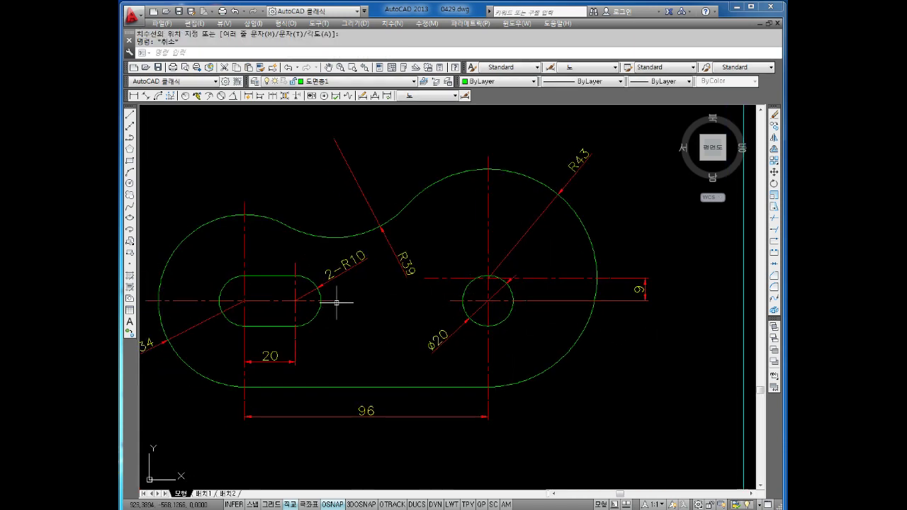
- Check the slot's horizontal centre line, then save the drawing 0429.dwg
{"action": "left_click", "coordinate": [335, 302]}
{"action": "left_click", "coordinate": [334, 301]}
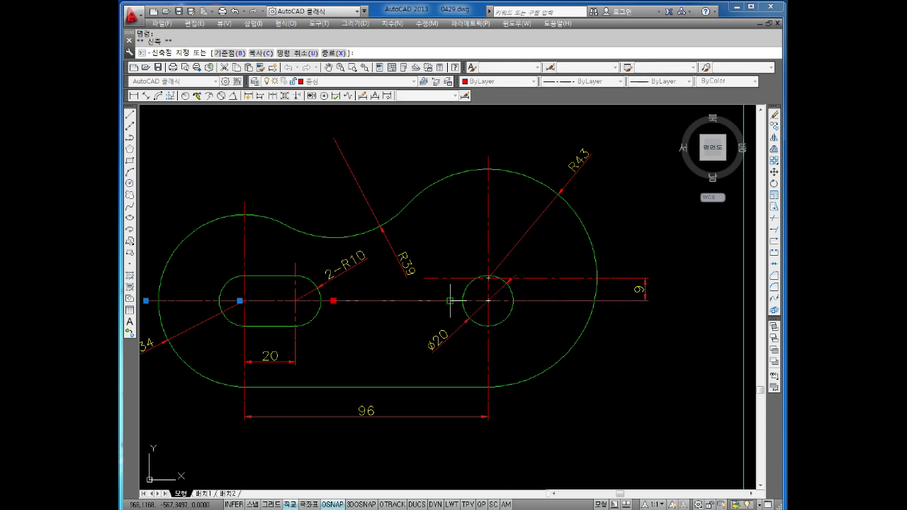
{"action": "key", "text": "Escape"}
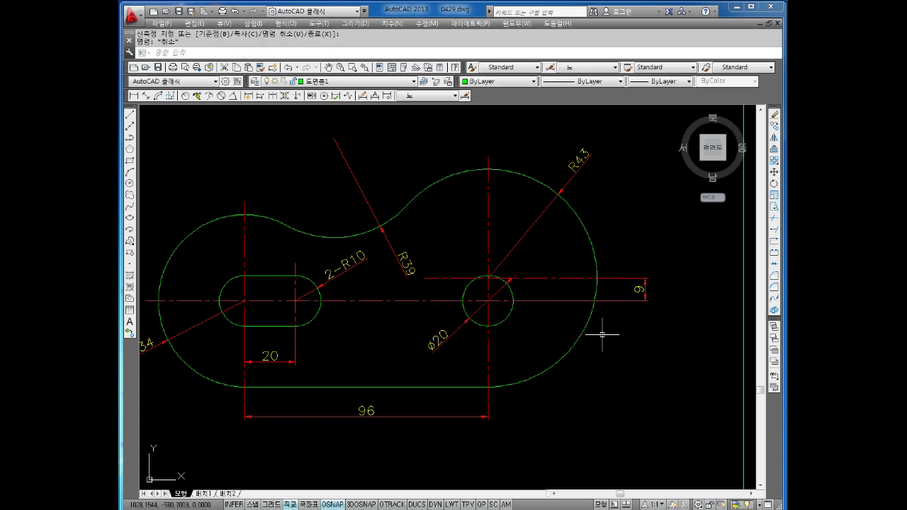
{"action": "scroll", "coordinate": [603, 334], "scroll_direction": "down", "scroll_amount": 2}
{"action": "key", "text": "ctrl+s"}
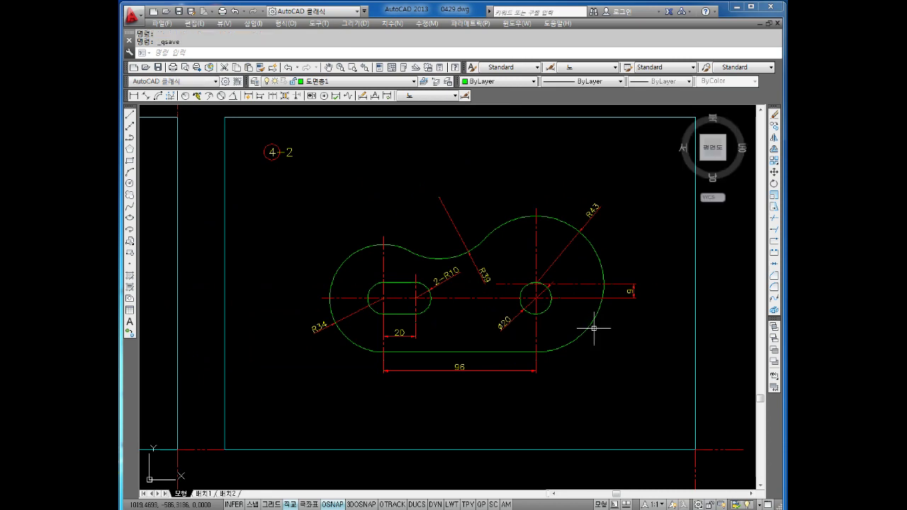
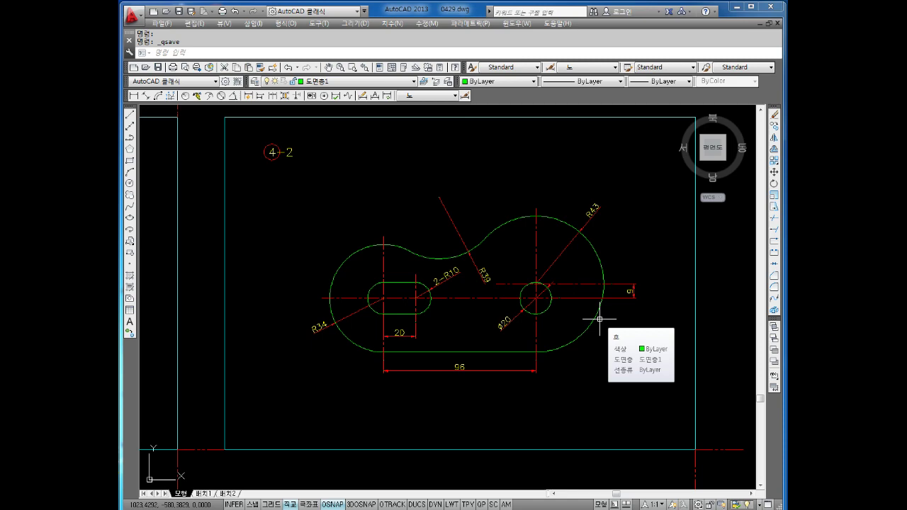
- Copy the whole 4-2 sheet one frame to the right
{"action": "scroll", "coordinate": [554, 319], "scroll_direction": "down", "scroll_amount": 2}
{"action": "scroll", "coordinate": [543, 293], "scroll_direction": "down", "scroll_amount": 3}
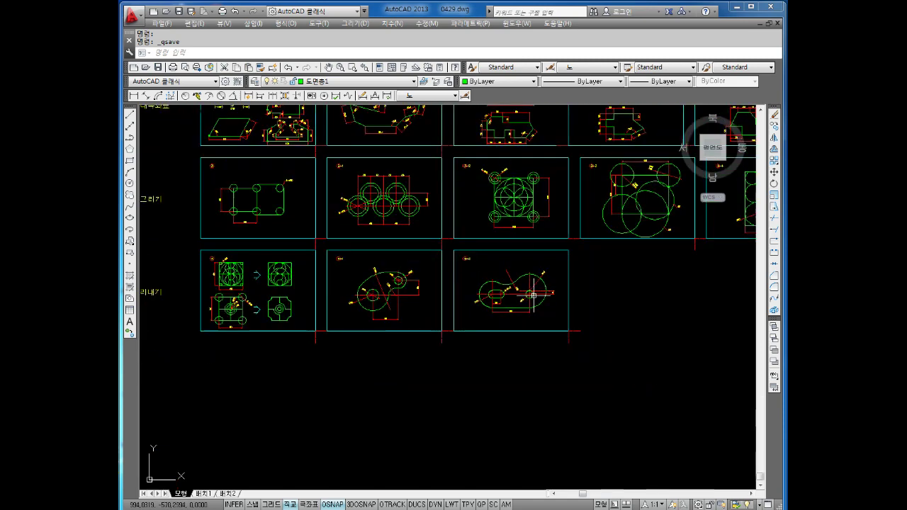
{"action": "scroll", "coordinate": [543, 293], "scroll_direction": "up", "scroll_amount": 3}
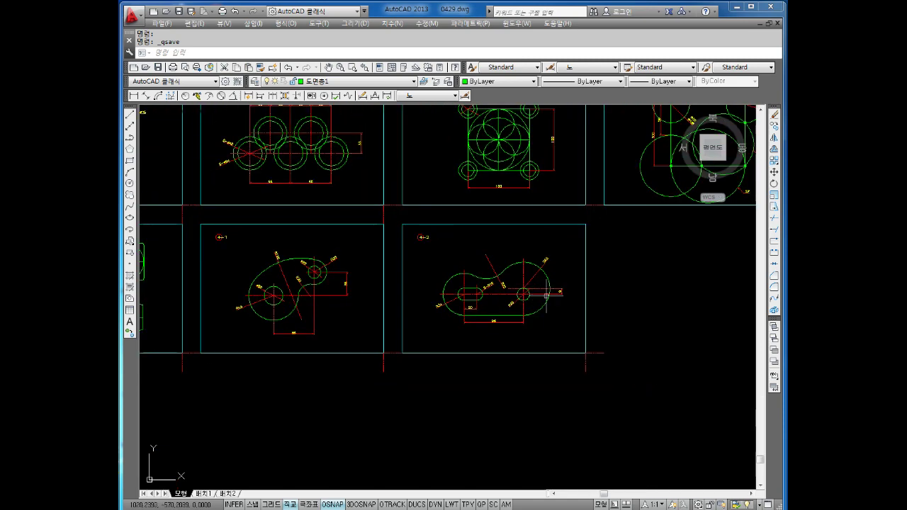
{"action": "scroll", "coordinate": [543, 293], "scroll_direction": "up", "scroll_amount": 1}
{"action": "key", "text": "Escape"}
{"action": "type", "text": "o"}
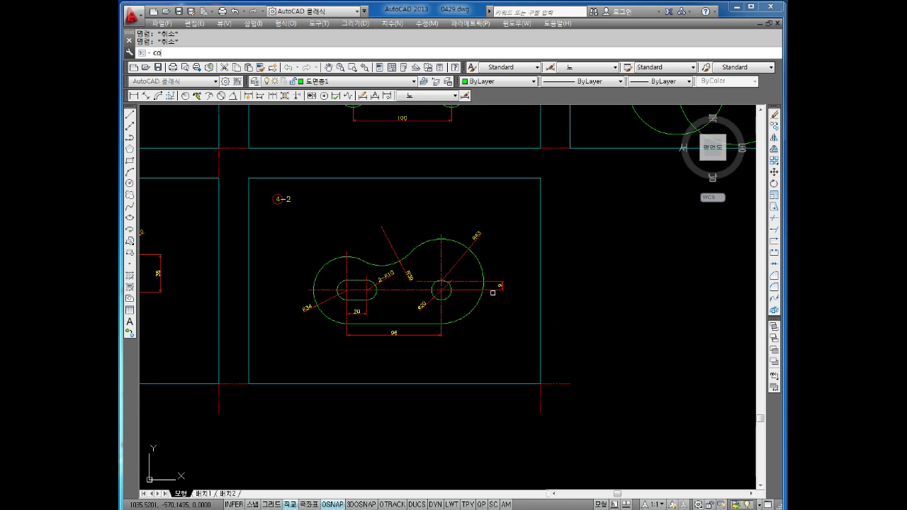
{"action": "key", "text": "Return"}
{"action": "left_click", "coordinate": [574, 168]}
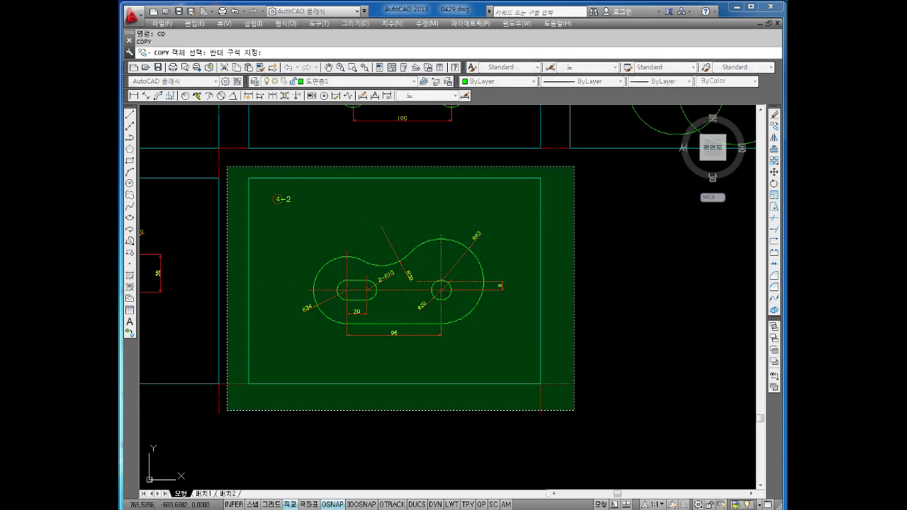
{"action": "left_click", "coordinate": [228, 413]}
{"action": "key", "text": "Return"}
{"action": "left_click", "coordinate": [218, 383]}
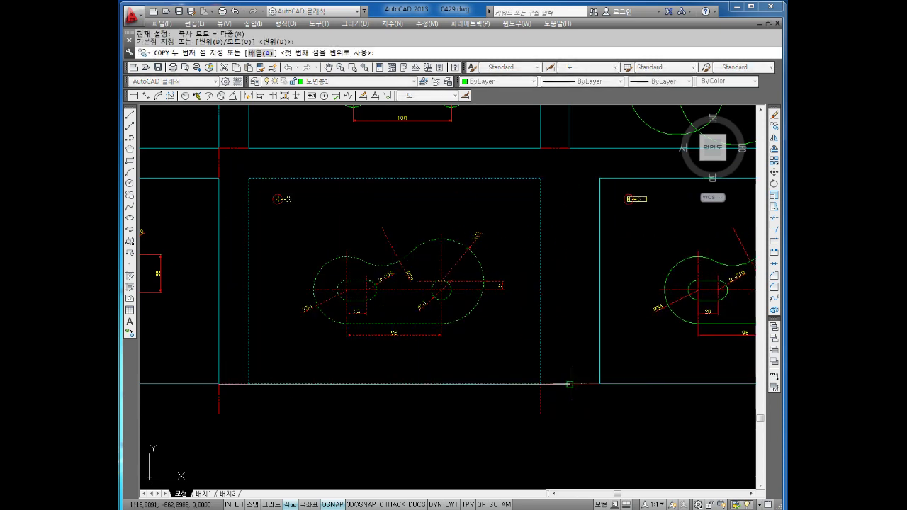
{"action": "left_click", "coordinate": [540, 383]}
{"action": "key", "text": "Escape"}
- Relabel the copied sheet as 4-3
{"action": "middle_click_drag", "start_coordinate": [625, 261], "coordinate": [441, 283]}
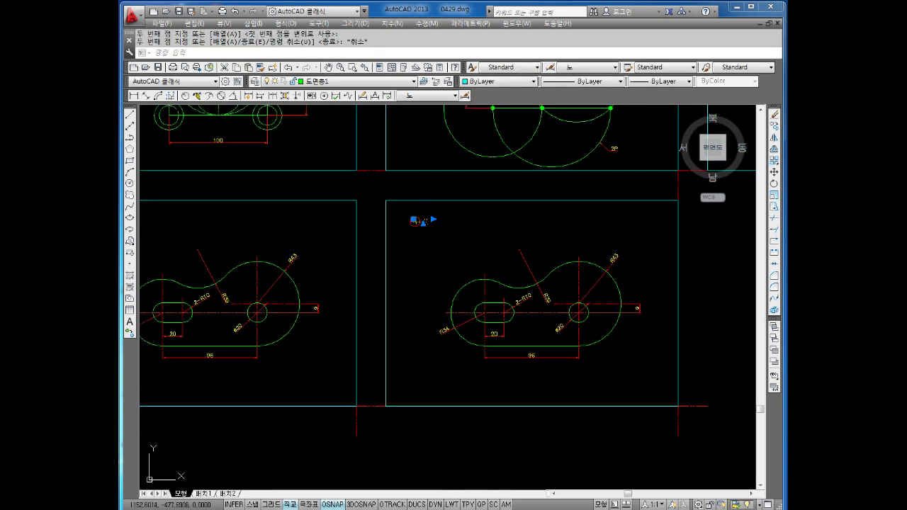
{"action": "double_click", "coordinate": [416, 221]}
{"action": "left_click", "coordinate": [432, 219]}
{"action": "double_click", "coordinate": [423, 221]}
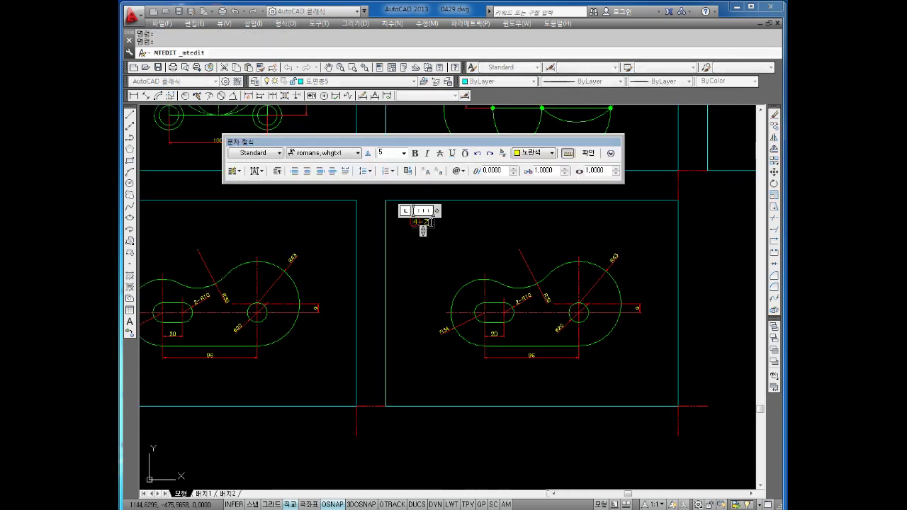
{"action": "key", "text": "Escape"}
{"action": "key", "text": "Escape"}
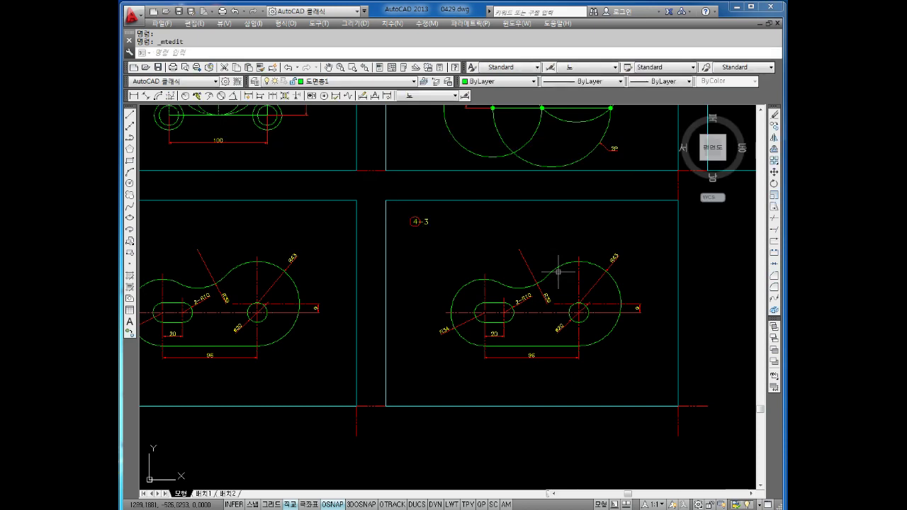
- Erase the copied part geometry from the new 4-3 frame
{"action": "middle_click_drag", "start_coordinate": [661, 247], "coordinate": [624, 245]}
{"action": "left_click", "coordinate": [624, 245]}
{"action": "left_click", "coordinate": [433, 355]}
{"action": "key", "text": "Delete"}
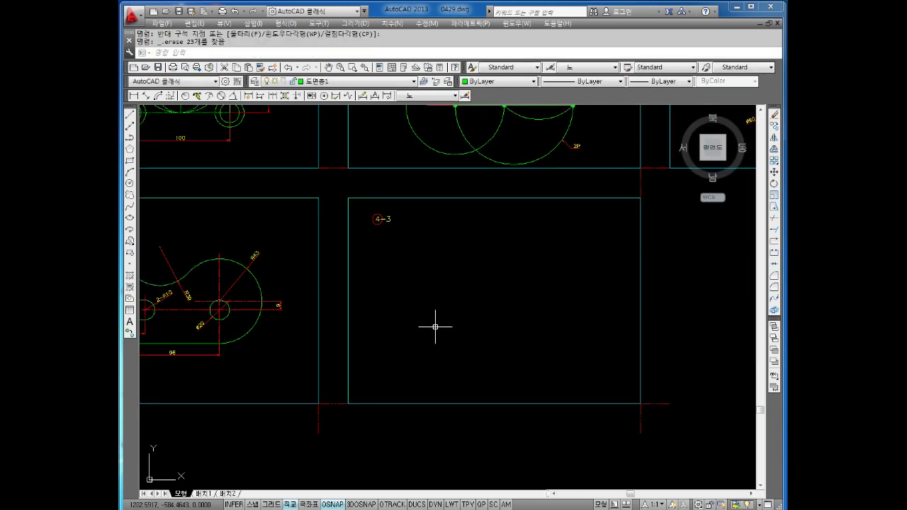
- In drawing 0422, select and copy all the part outlines
{"action": "key", "text": "ctrl+o"}
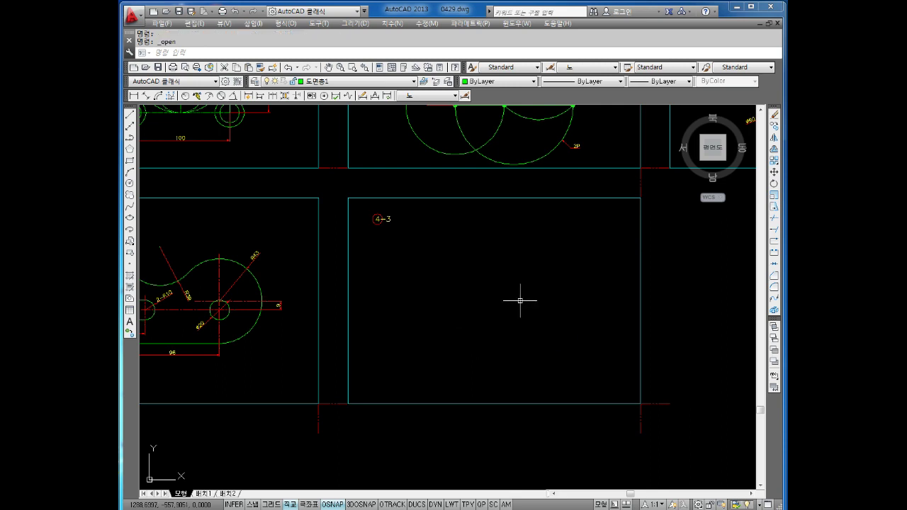
{"action": "key", "text": "ctrl+Tab"}
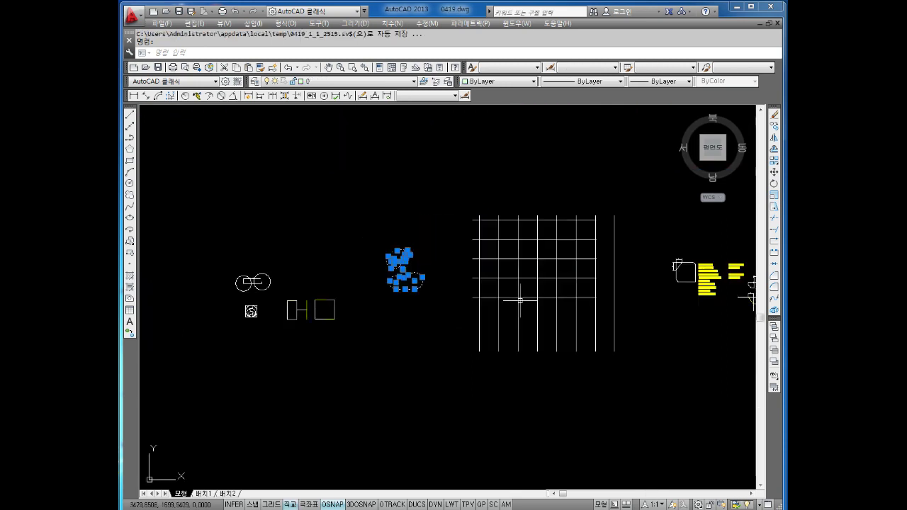
{"action": "key", "text": "ctrl+Tab"}
{"action": "scroll", "coordinate": [522, 300], "scroll_direction": "down", "scroll_amount": 2}
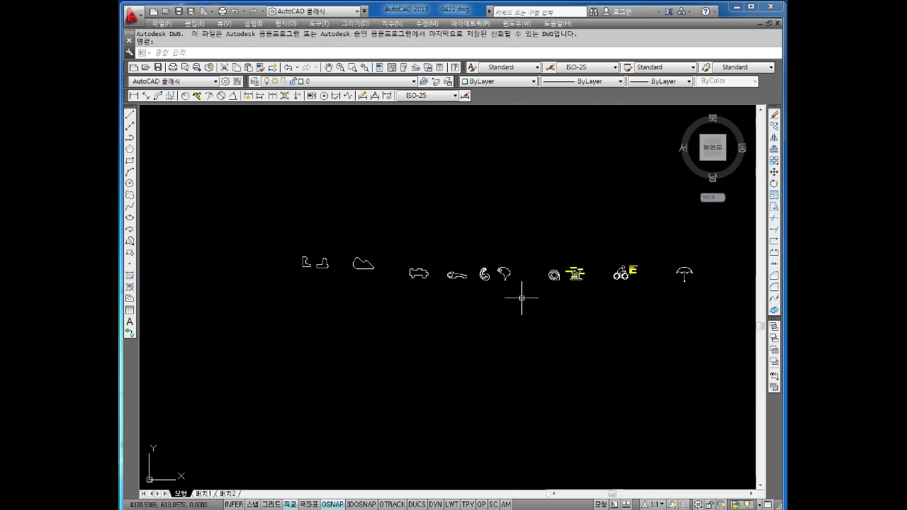
{"action": "left_click", "coordinate": [692, 243]}
{"action": "left_click", "coordinate": [238, 310]}
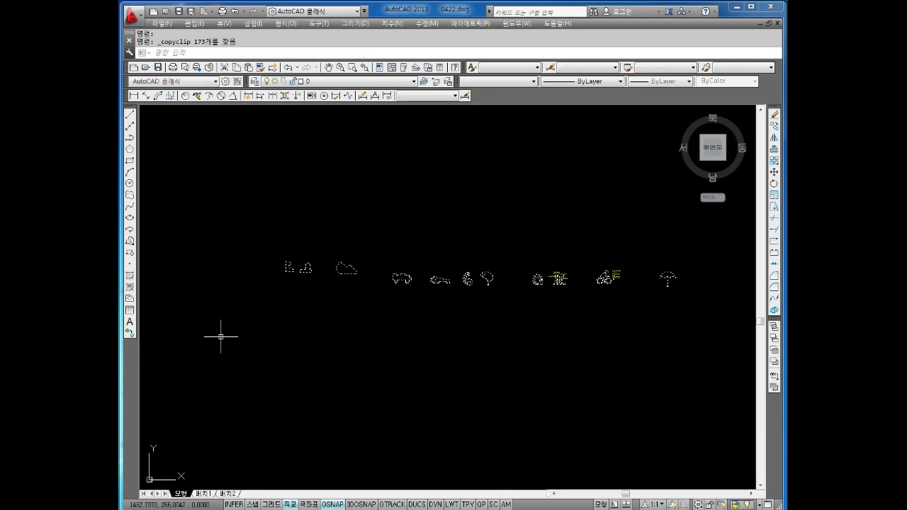
- Paste the outlines into 0429 below the grid of sheet frames
{"action": "key", "text": "ctrl+Tab"}
{"action": "scroll", "coordinate": [355, 324], "scroll_direction": "down", "scroll_amount": 5}
{"action": "scroll", "coordinate": [460, 234], "scroll_direction": "up", "scroll_amount": 2}
{"action": "scroll", "coordinate": [460, 234], "scroll_direction": "down", "scroll_amount": 2}
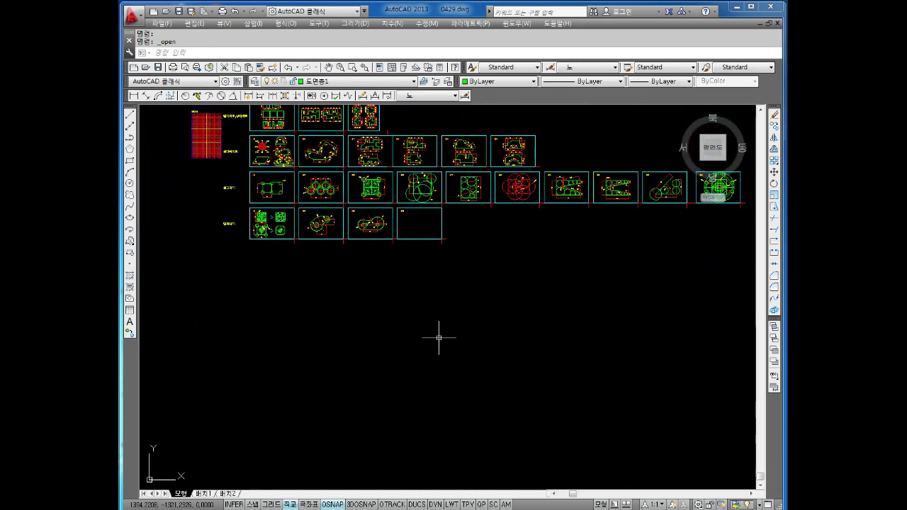
{"action": "key", "text": "ctrl+v"}
{"action": "key", "text": "Escape"}
{"action": "scroll", "coordinate": [273, 331], "scroll_direction": "down", "scroll_amount": 5}
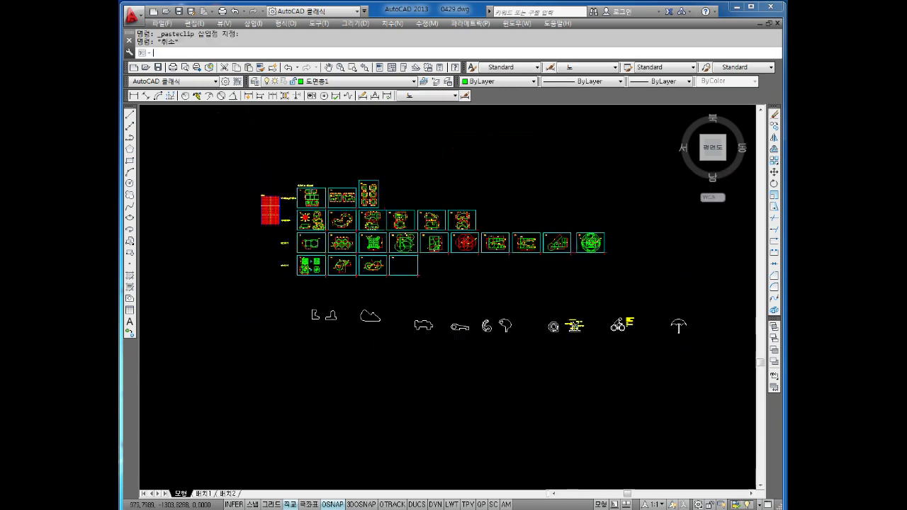
{"action": "scroll", "coordinate": [404, 344], "scroll_direction": "down", "scroll_amount": 1}
{"action": "scroll", "coordinate": [295, 324], "scroll_direction": "up", "scroll_amount": 2}
{"action": "scroll", "coordinate": [343, 327], "scroll_direction": "up", "scroll_amount": 2}
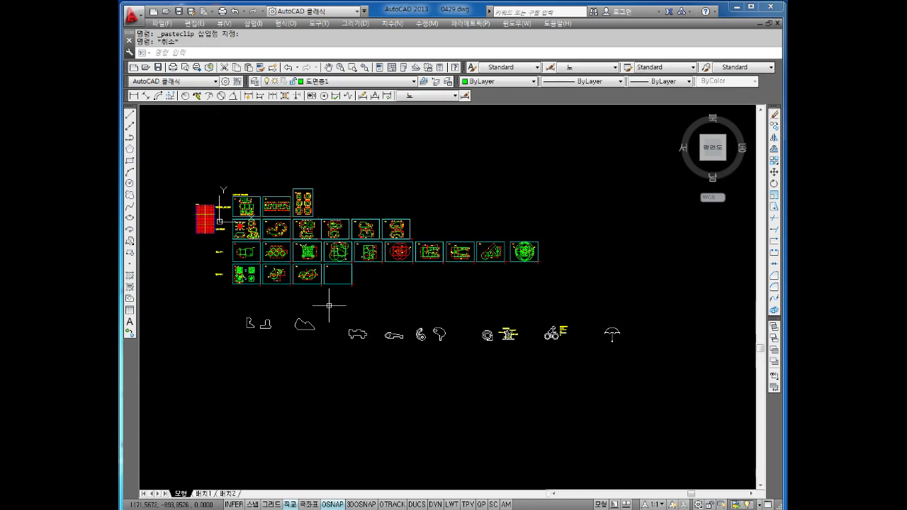
{"action": "scroll", "coordinate": [348, 312], "scroll_direction": "up", "scroll_amount": 3}
{"action": "scroll", "coordinate": [390, 309], "scroll_direction": "up", "scroll_amount": 1}
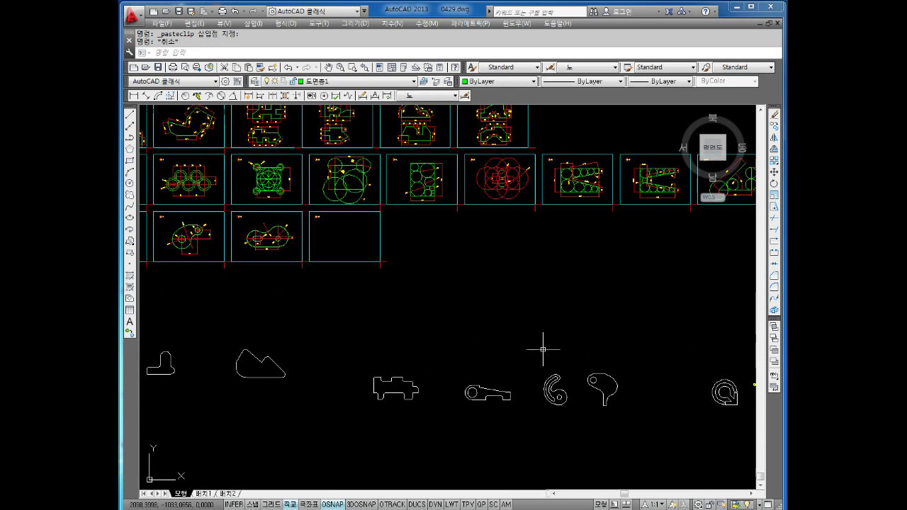
- Move the bird-shaped outline into the empty 4-3 frame
{"action": "middle_click_drag", "start_coordinate": [543, 349], "coordinate": [526, 337]}
{"action": "key", "text": "Escape"}
{"action": "type", "text": "c"}
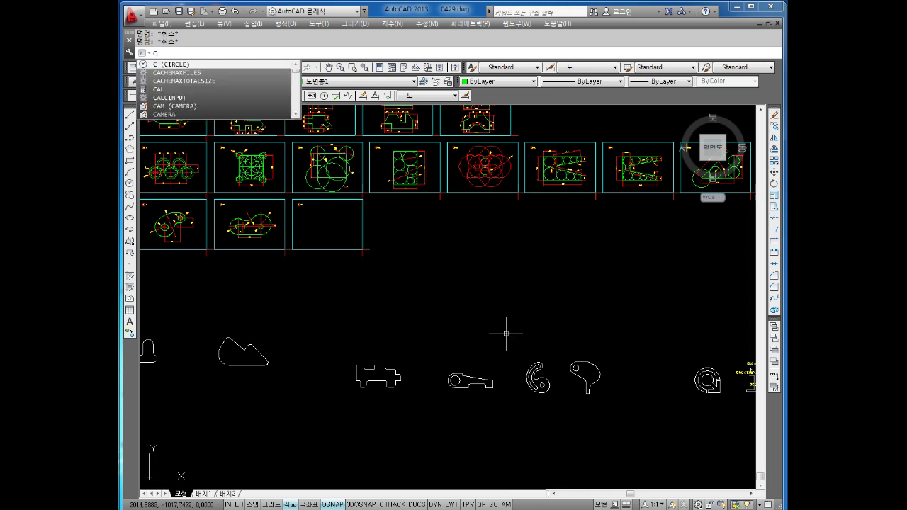
{"action": "type", "text": "o"}
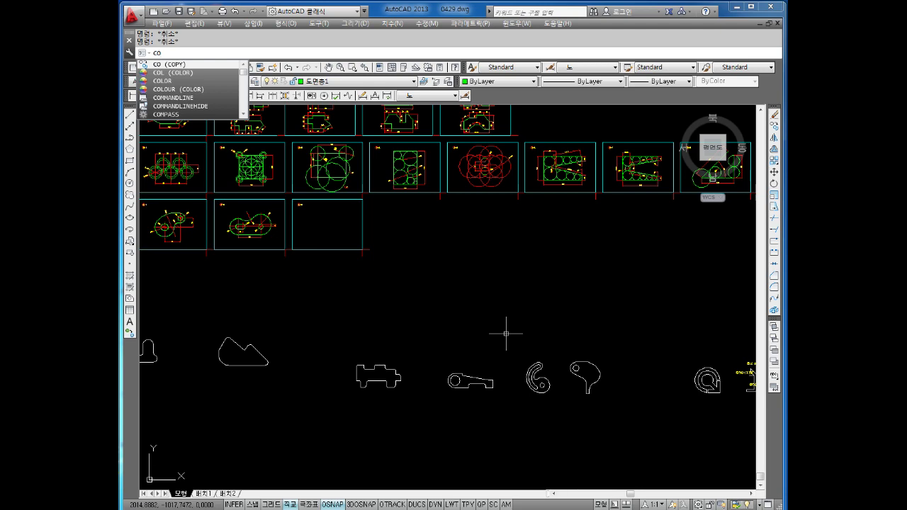
{"action": "key", "text": "Return"}
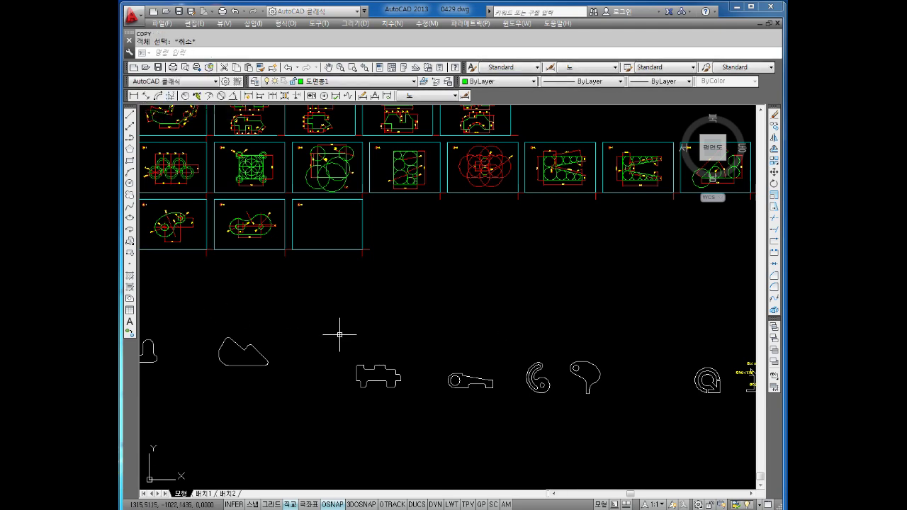
{"action": "key", "text": "Escape"}
{"action": "type", "text": "m"}
{"action": "key", "text": "Return"}
{"action": "left_click", "coordinate": [631, 336]}
{"action": "left_click", "coordinate": [567, 420]}
{"action": "key", "text": "Return"}
{"action": "left_click", "coordinate": [583, 381]}
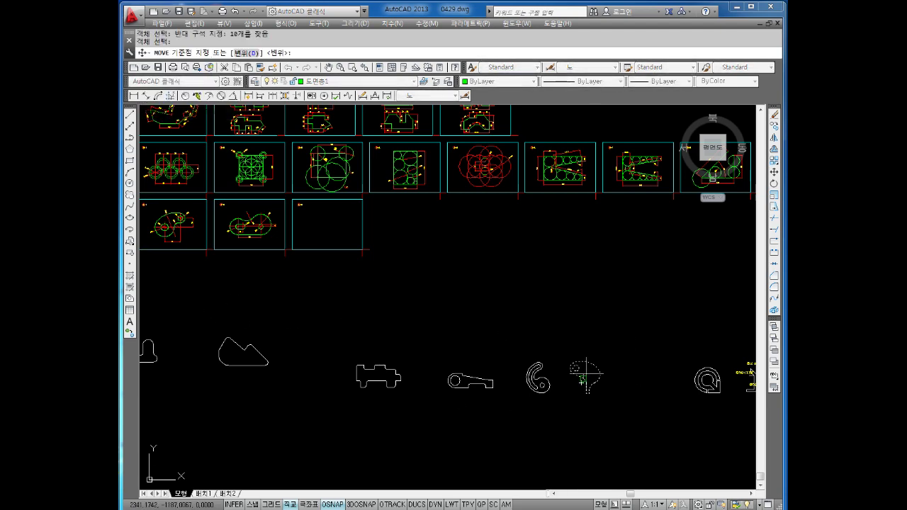
{"action": "middle_click_drag", "start_coordinate": [395, 233], "coordinate": [454, 306]}
{"action": "scroll", "coordinate": [383, 292], "scroll_direction": "up", "scroll_amount": 5}
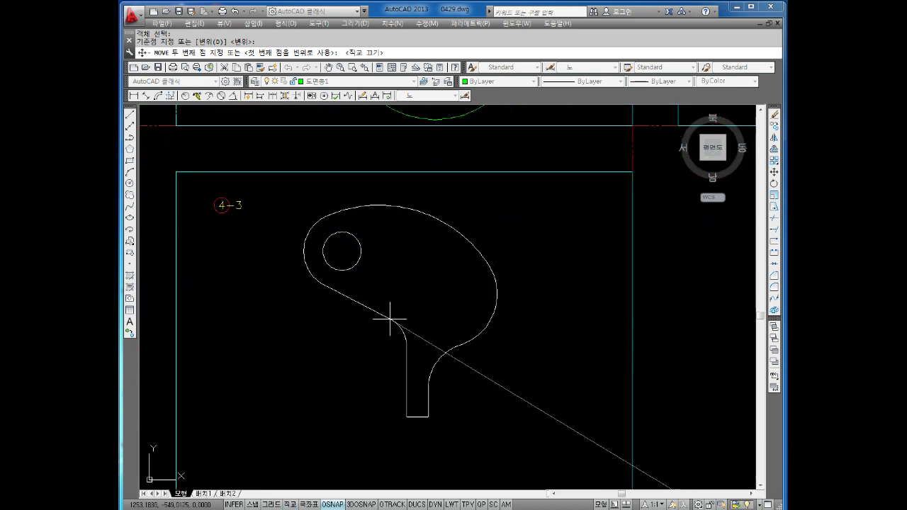
{"action": "left_click", "coordinate": [390, 341]}
{"action": "scroll", "coordinate": [391, 340], "scroll_direction": "down", "scroll_amount": 5}
{"action": "scroll", "coordinate": [424, 325], "scroll_direction": "up", "scroll_amount": 2}
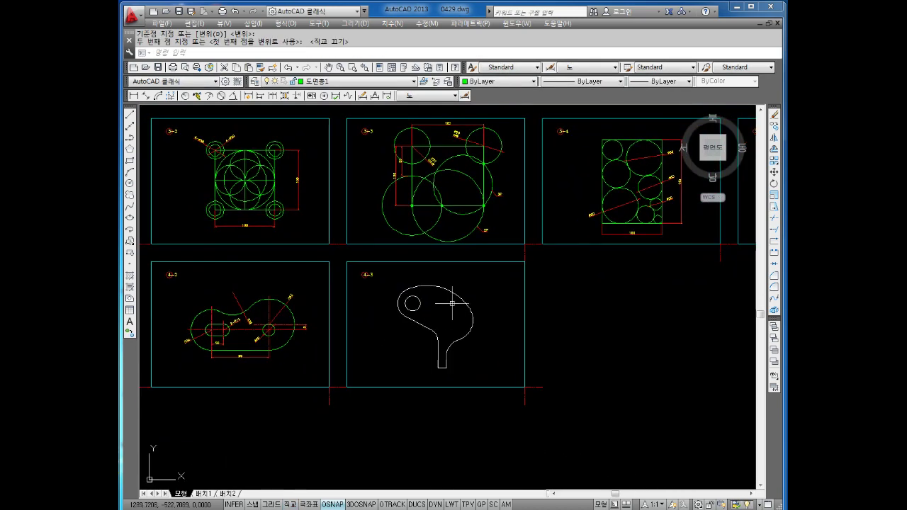
{"action": "key", "text": "Escape"}
- Put the moved bird outline on layer 도면층1
{"action": "left_click", "coordinate": [498, 265]}
{"action": "left_click", "coordinate": [388, 373]}
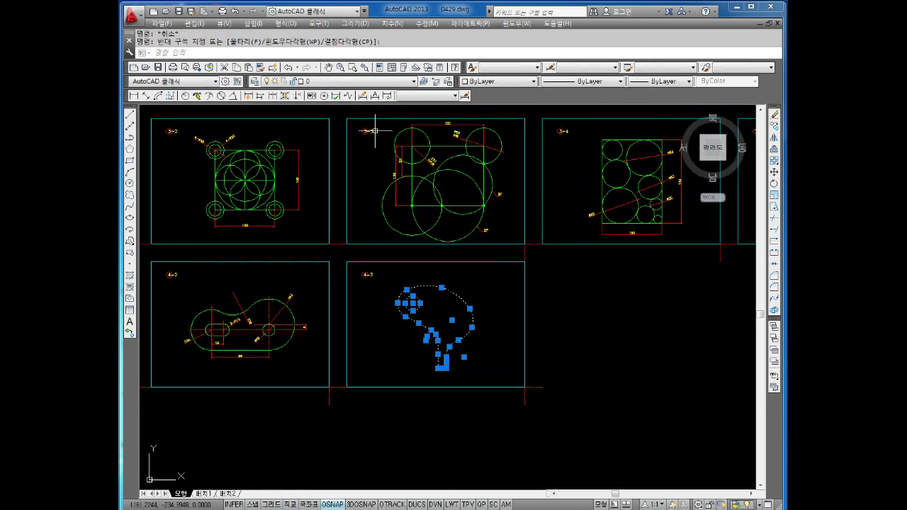
{"action": "left_click", "coordinate": [337, 81]}
{"action": "left_click", "coordinate": [333, 126]}
{"action": "key", "text": "Escape"}
{"action": "scroll", "coordinate": [439, 353], "scroll_direction": "up", "scroll_amount": 2}
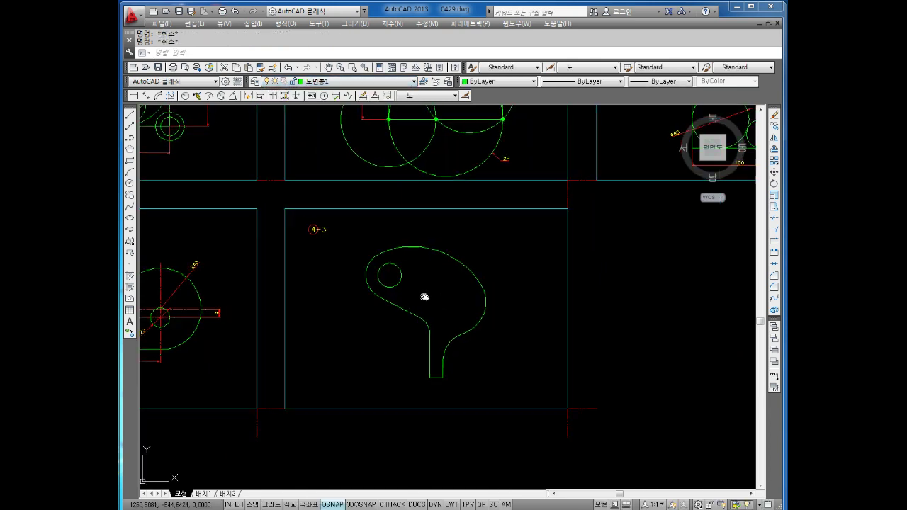
{"action": "scroll", "coordinate": [408, 290], "scroll_direction": "up", "scroll_amount": 2}
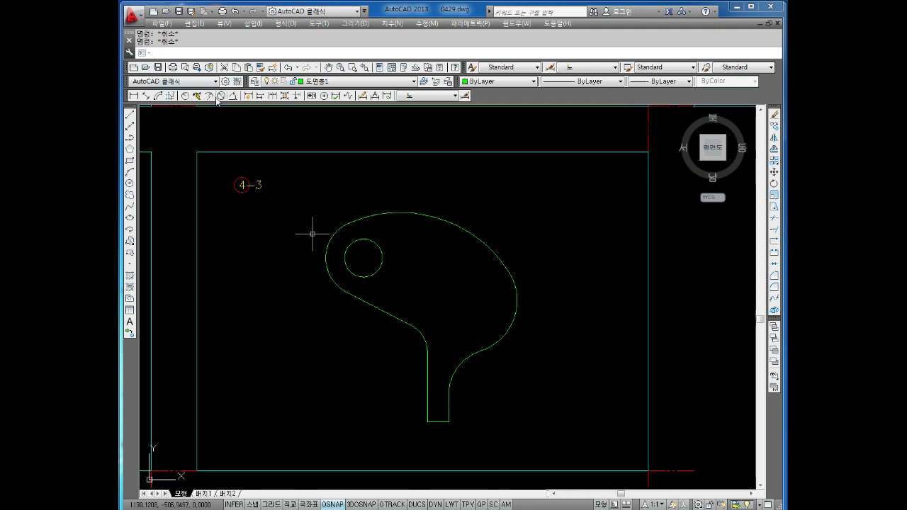
- Add radius dimensions R25, R35 and R85 to the outline's arcs
{"action": "left_click", "coordinate": [186, 96]}
{"action": "left_click", "coordinate": [345, 252]}
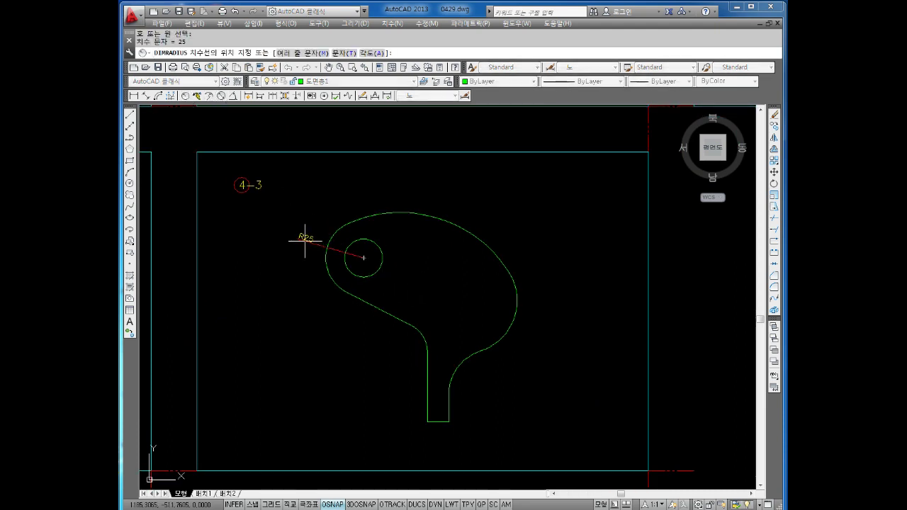
{"action": "left_click", "coordinate": [383, 255]}
{"action": "key", "text": "Return"}
{"action": "left_click", "coordinate": [513, 275]}
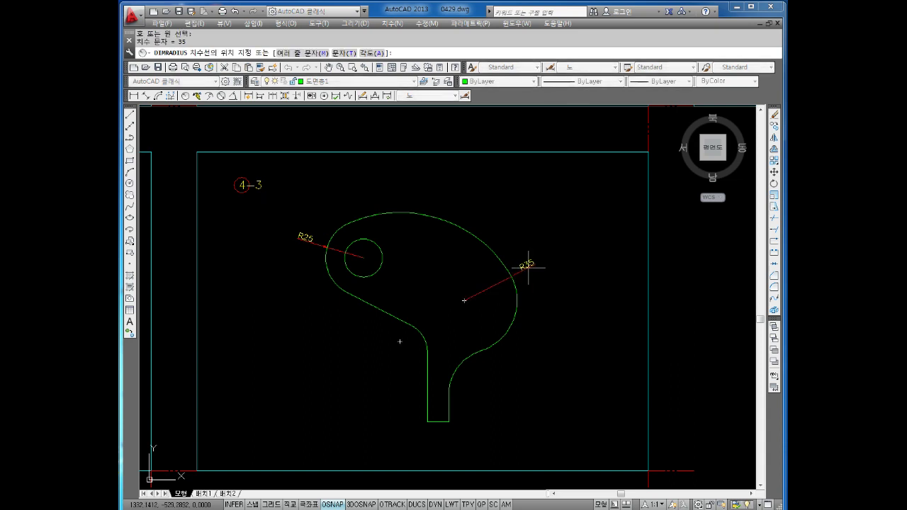
{"action": "key", "text": "Return"}
{"action": "left_click", "coordinate": [435, 214]}
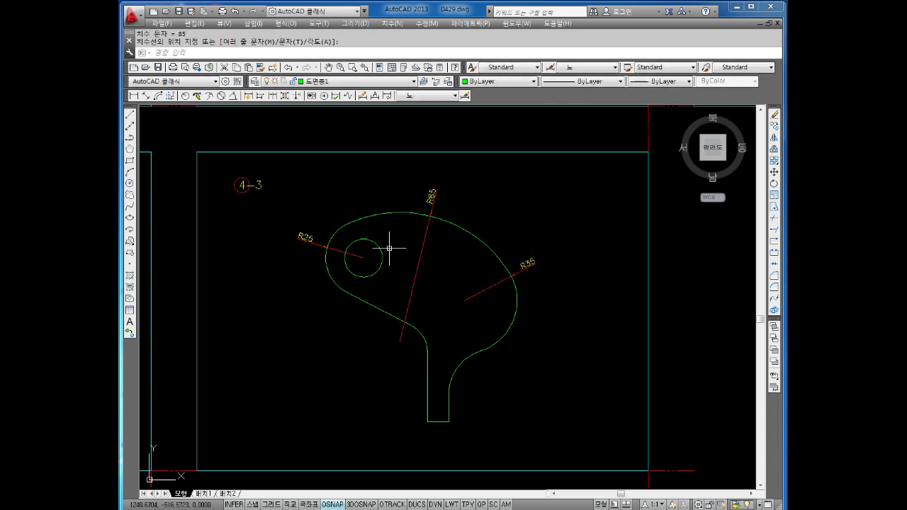
- Add the ø25 hole diameter and the R20 and R30 lower fillet radii
{"action": "left_click", "coordinate": [221, 96]}
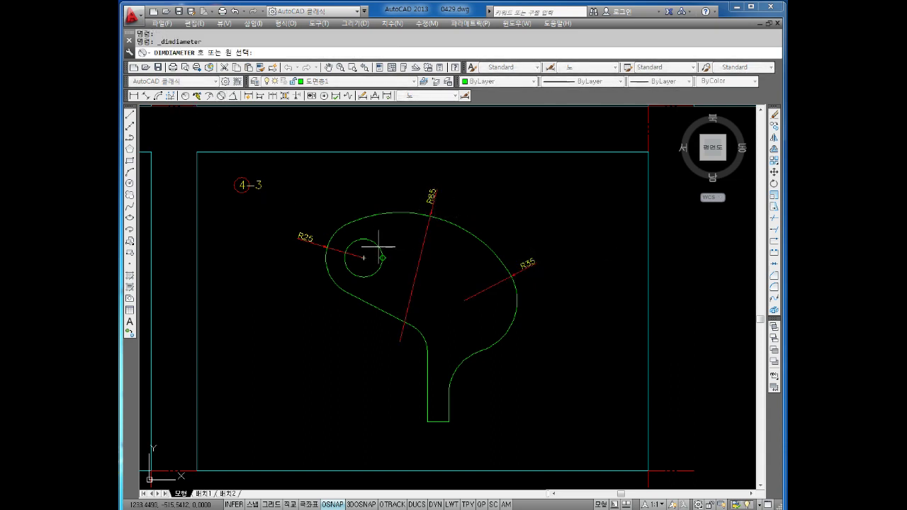
{"action": "left_click", "coordinate": [377, 245]}
{"action": "left_click", "coordinate": [397, 236]}
{"action": "middle_click_drag", "start_coordinate": [451, 390], "coordinate": [451, 365]}
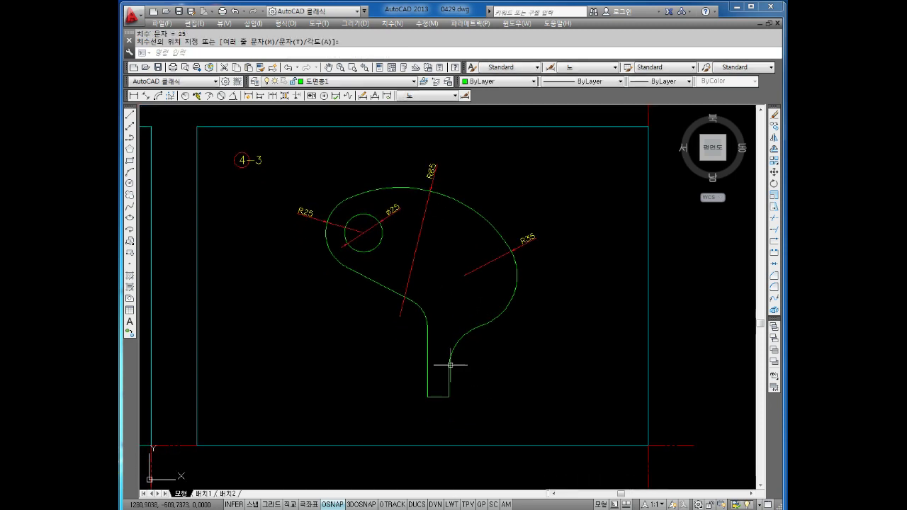
{"action": "left_click", "coordinate": [185, 96]}
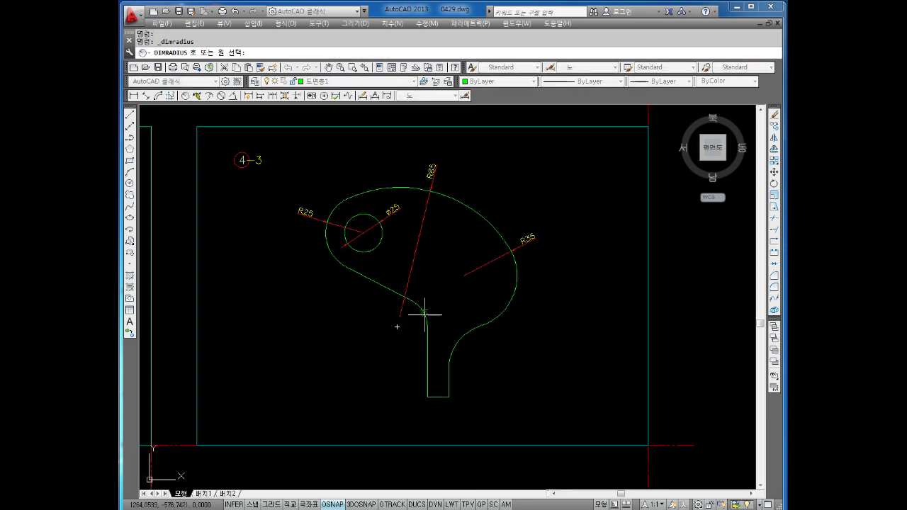
{"action": "left_click", "coordinate": [423, 310]}
{"action": "left_click", "coordinate": [437, 305]}
{"action": "key", "text": "space"}
{"action": "left_click", "coordinate": [462, 332]}
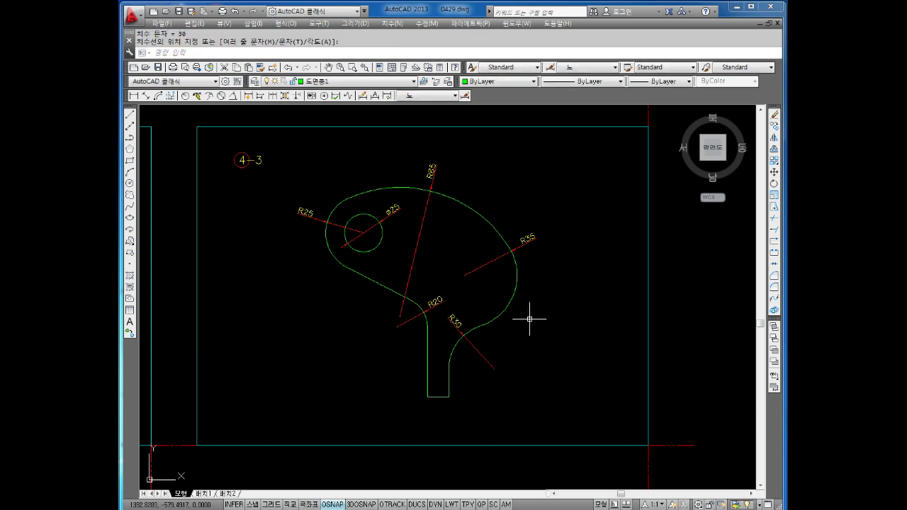
- Move the R35 dimension label farther outside its arc
{"action": "left_click", "coordinate": [526, 243]}
{"action": "left_click", "coordinate": [530, 242]}
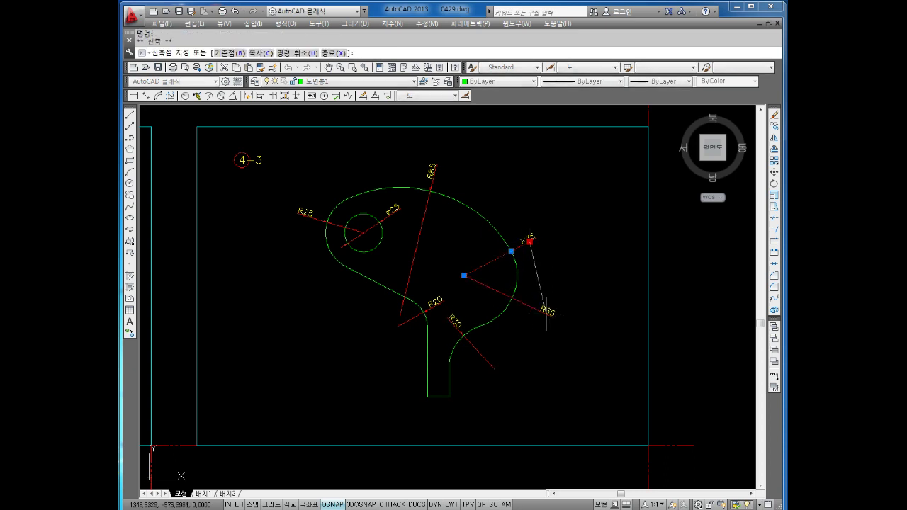
{"action": "left_click", "coordinate": [536, 294]}
{"action": "key", "text": "Escape"}
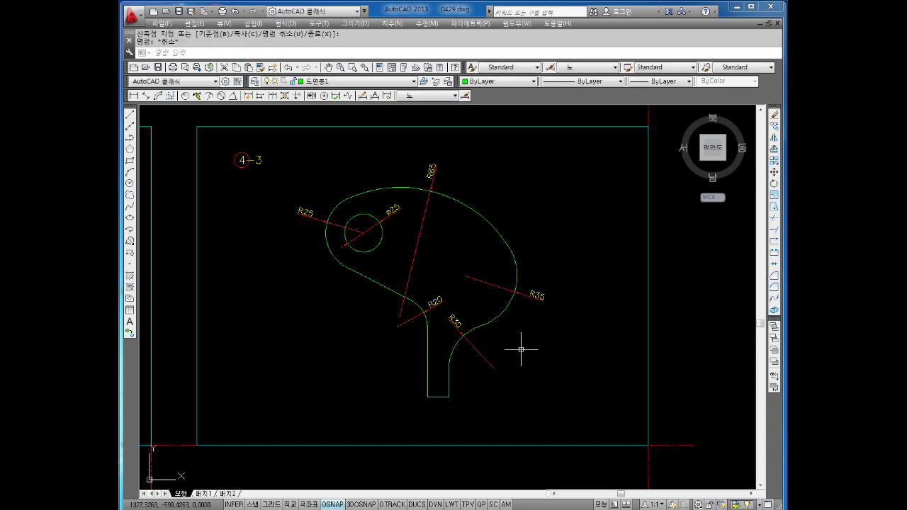
{"action": "middle_click_drag", "start_coordinate": [262, 190], "coordinate": [257, 152]}
- Draw vertical and horizontal lines across the hole between its quadrants
{"action": "scroll", "coordinate": [354, 187], "scroll_direction": "up", "scroll_amount": 2}
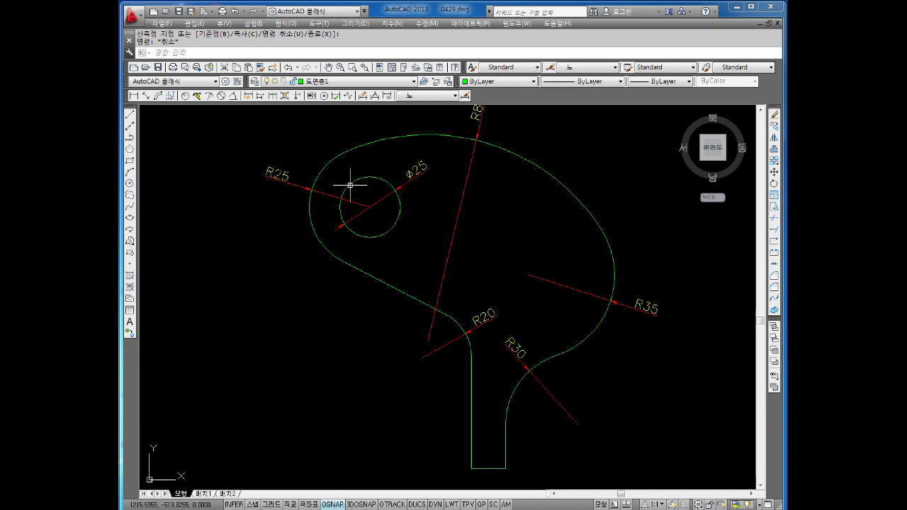
{"action": "scroll", "coordinate": [357, 203], "scroll_direction": "up", "scroll_amount": 2}
{"action": "type", "text": "L"}
{"action": "key", "text": "Return"}
{"action": "left_click", "coordinate": [387, 188]}
{"action": "left_click", "coordinate": [387, 283]}
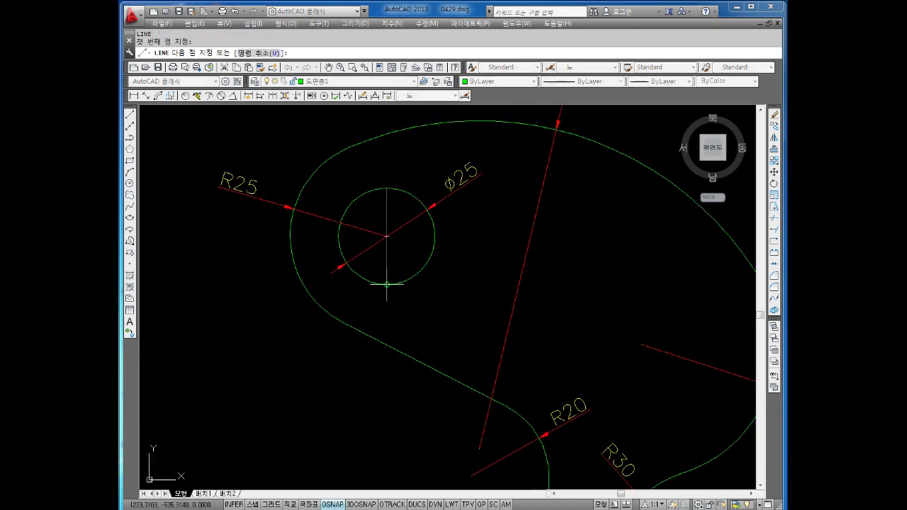
{"action": "key", "text": "Return"}
{"action": "key", "text": "Return"}
{"action": "left_click", "coordinate": [339, 236]}
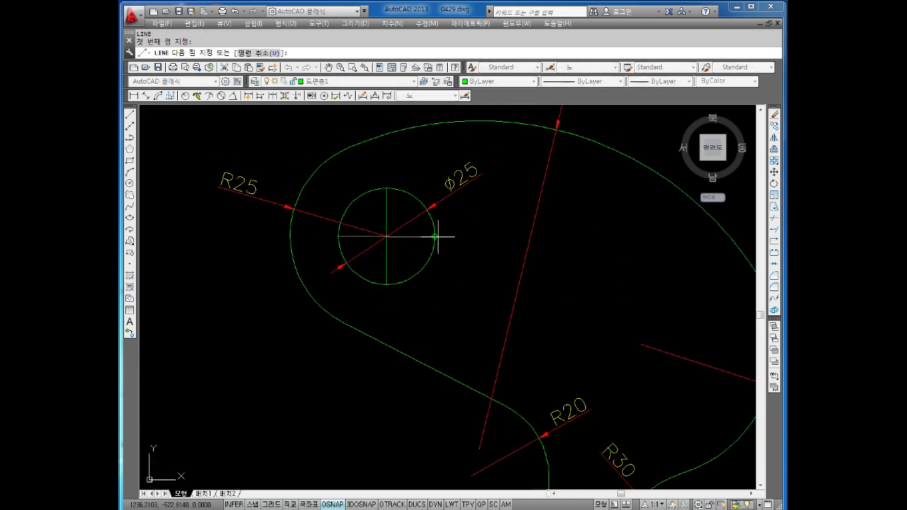
{"action": "left_click", "coordinate": [434, 236]}
{"action": "key", "text": "Escape"}
{"action": "key", "text": "Escape"}
- Put both lines on the 중심 centre layer
{"action": "left_click", "coordinate": [386, 206]}
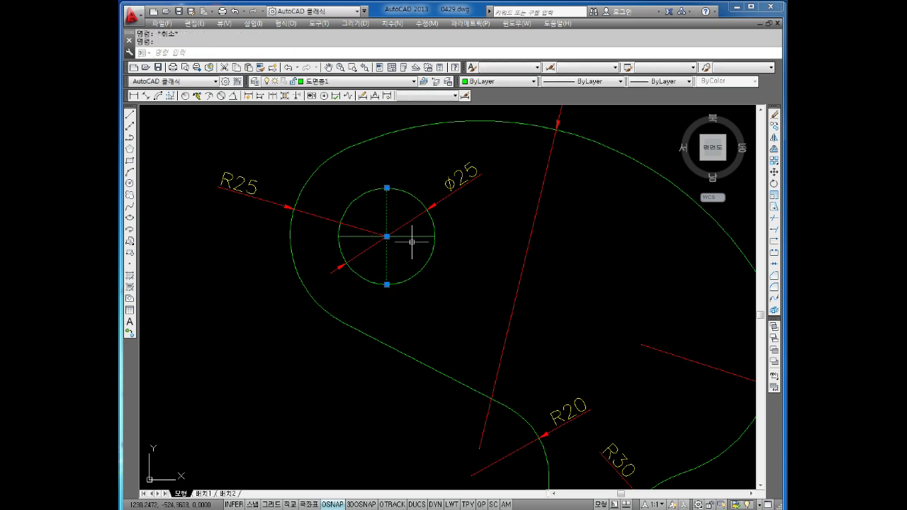
{"action": "left_click", "coordinate": [412, 237]}
{"action": "left_click", "coordinate": [304, 81]}
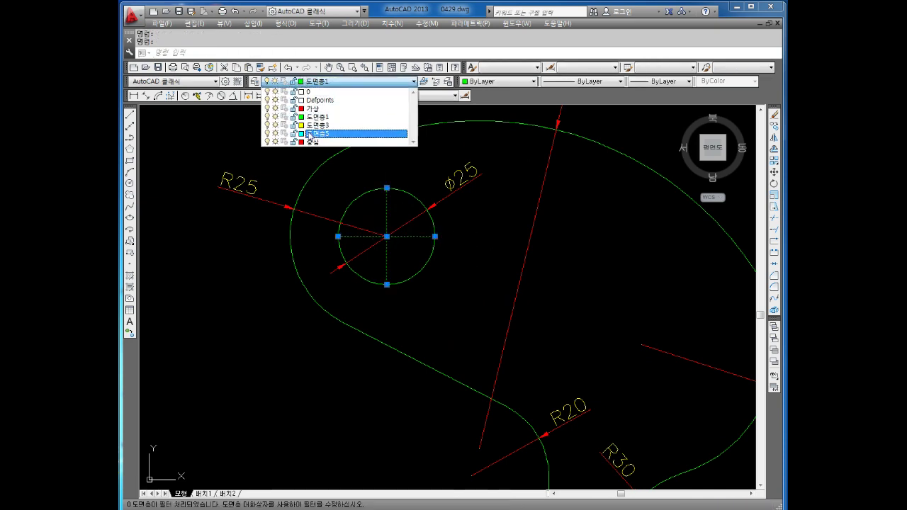
{"action": "left_click", "coordinate": [308, 139]}
{"action": "key", "text": "Escape"}
{"action": "key", "text": "Escape"}
- Lengthen the centre line ends by a delta of 5 past the hole
{"action": "type", "text": "ㄴ"}
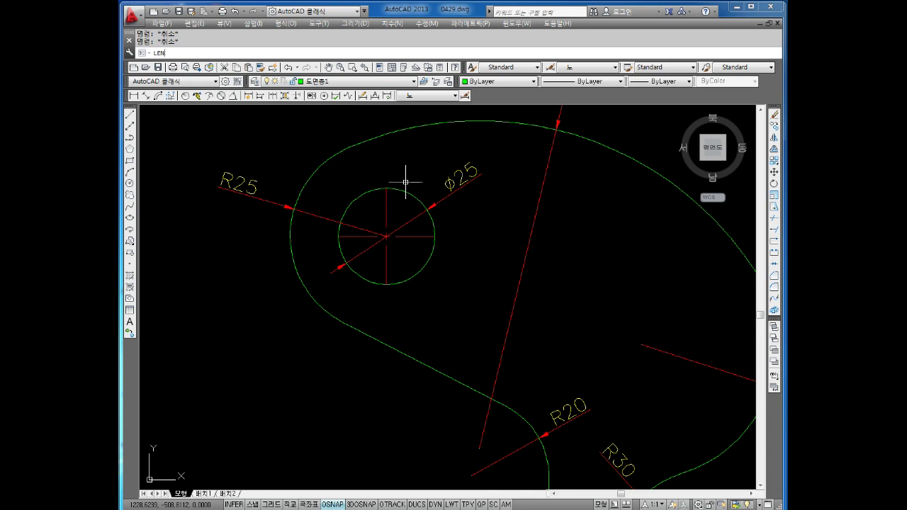
{"action": "key", "text": "Return"}
{"action": "type", "text": "DE"}
{"action": "key", "text": "Return"}
{"action": "key", "text": "Return"}
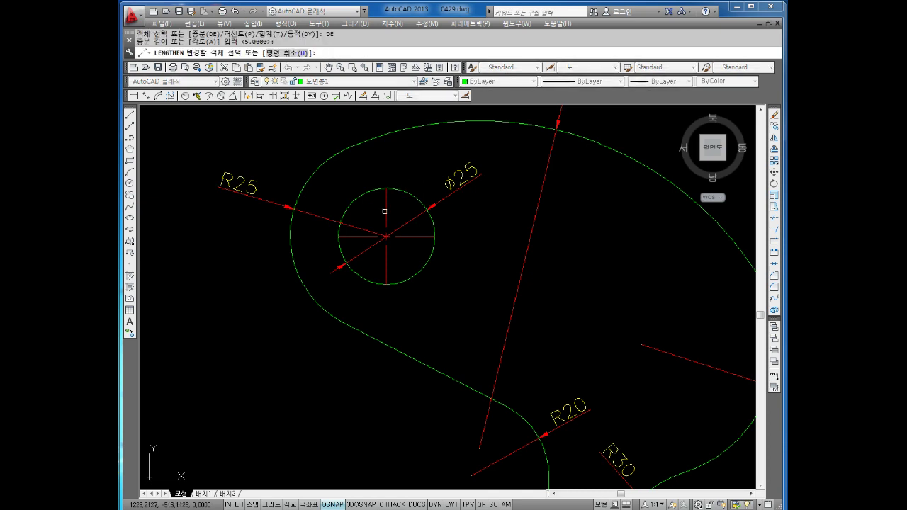
{"action": "left_click", "coordinate": [387, 207]}
{"action": "left_click", "coordinate": [385, 156]}
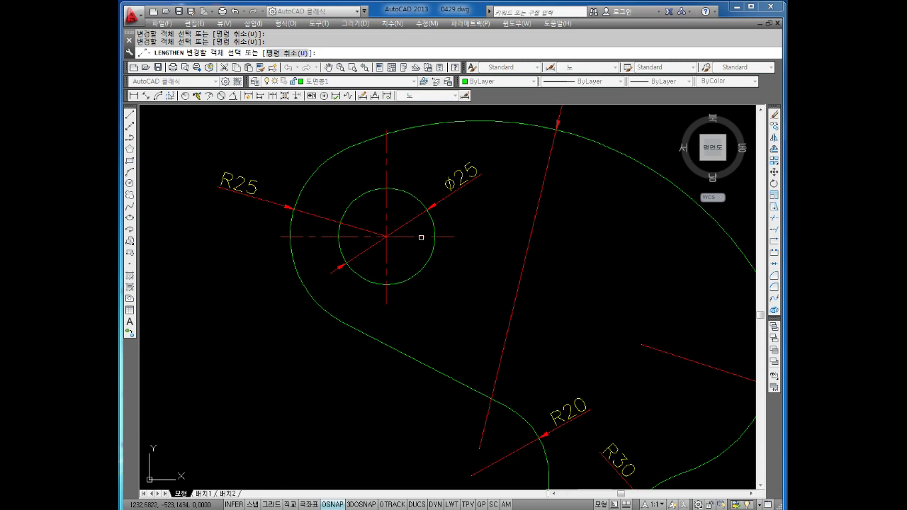
{"action": "scroll", "coordinate": [422, 238], "scroll_direction": "down", "scroll_amount": 3}
{"action": "scroll", "coordinate": [464, 219], "scroll_direction": "up", "scroll_amount": 2}
{"action": "key", "text": "Escape"}
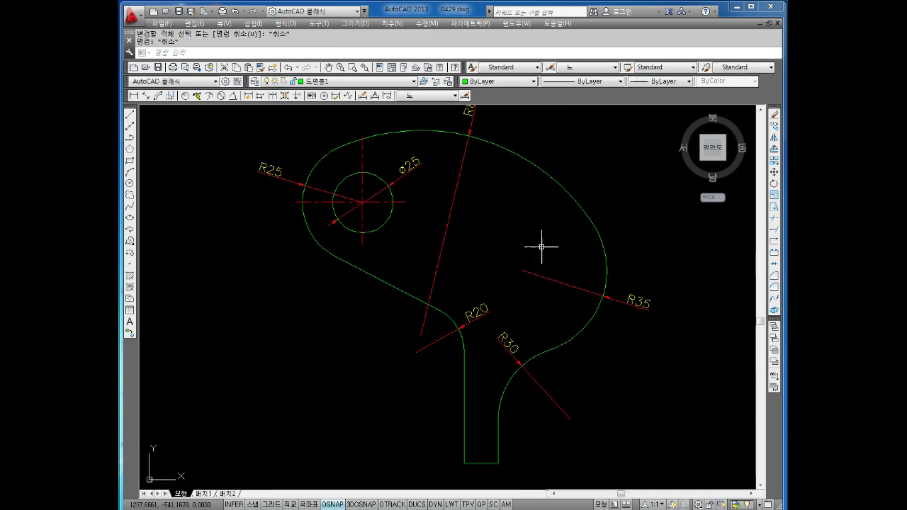
{"action": "scroll", "coordinate": [542, 247], "scroll_direction": "up", "scroll_amount": 2}
{"action": "scroll", "coordinate": [537, 230], "scroll_direction": "down", "scroll_amount": 3}
- Add the 108 and 46 height dimensions on the part's left side
{"action": "scroll", "coordinate": [532, 229], "scroll_direction": "down", "scroll_amount": 1}
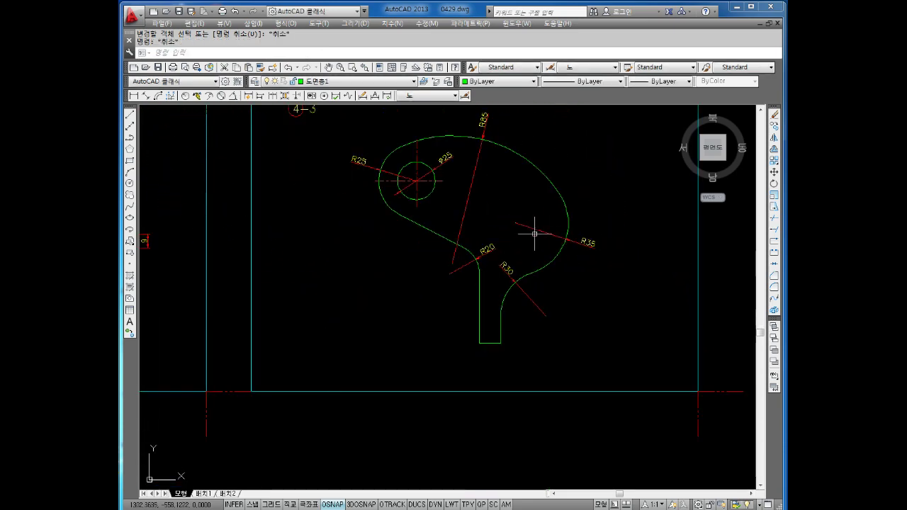
{"action": "middle_click_drag", "start_coordinate": [532, 229], "coordinate": [486, 269]}
{"action": "left_click", "coordinate": [133, 95]}
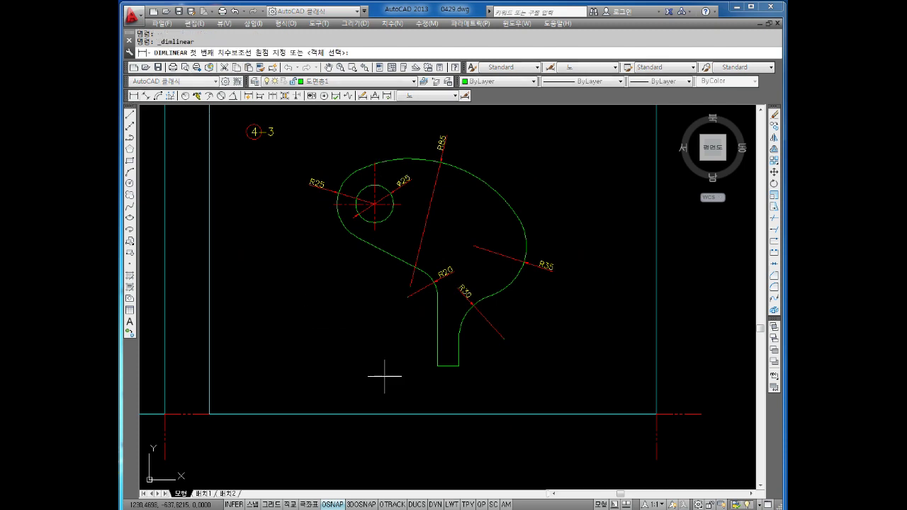
{"action": "left_click", "coordinate": [438, 365]}
{"action": "left_click", "coordinate": [331, 206]}
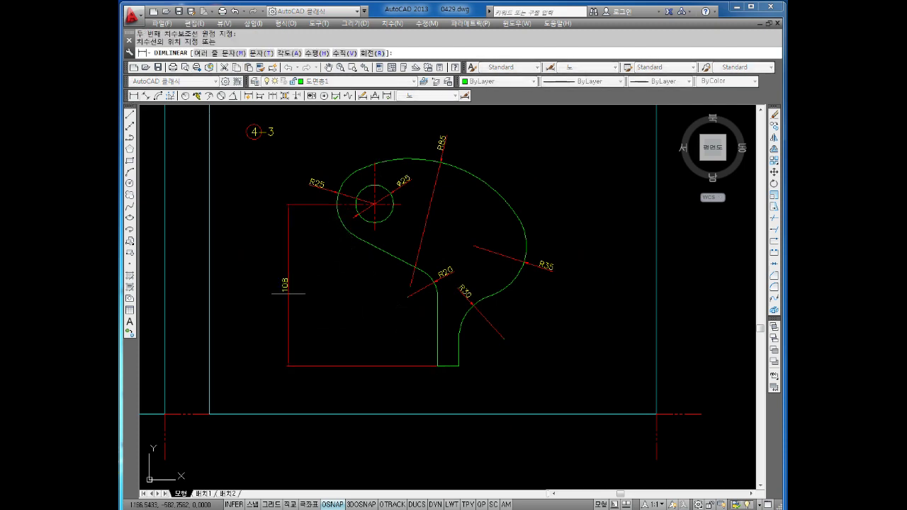
{"action": "left_click", "coordinate": [289, 293]}
{"action": "key", "text": "Return"}
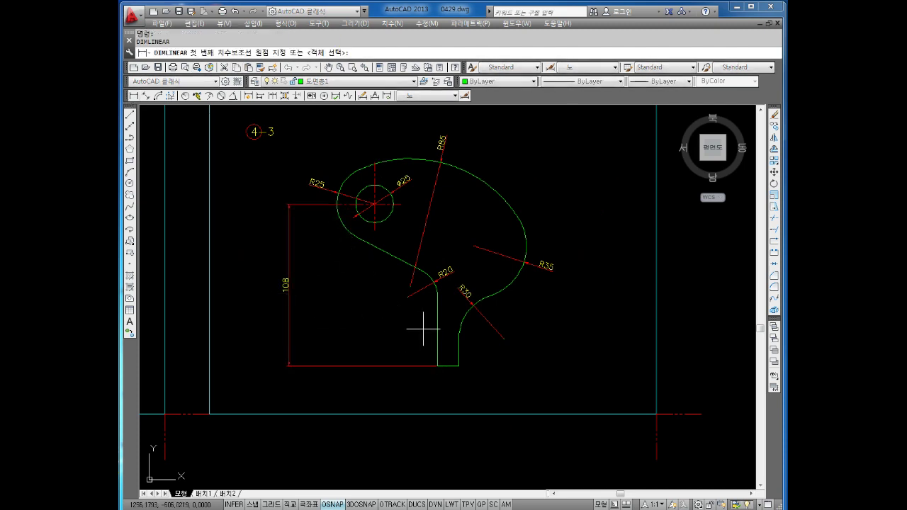
{"action": "left_click", "coordinate": [436, 366]}
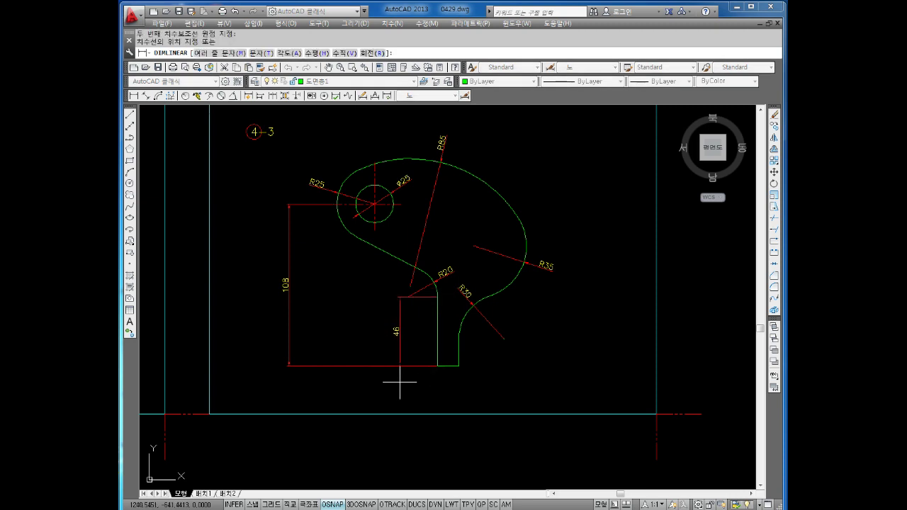
{"action": "left_click", "coordinate": [401, 378]}
- Add the 80 height on the right and the 10 slot width
{"action": "middle_click_drag", "start_coordinate": [478, 343], "coordinate": [452, 330]}
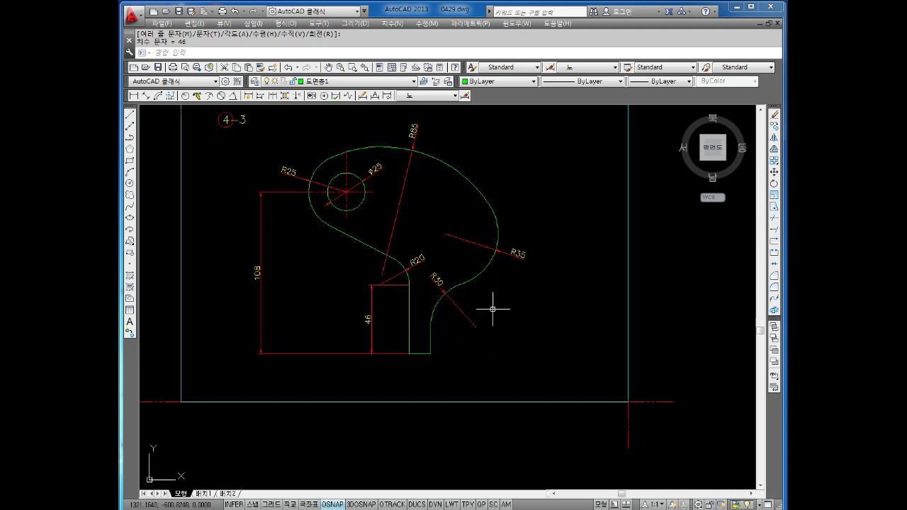
{"action": "key", "text": "Return"}
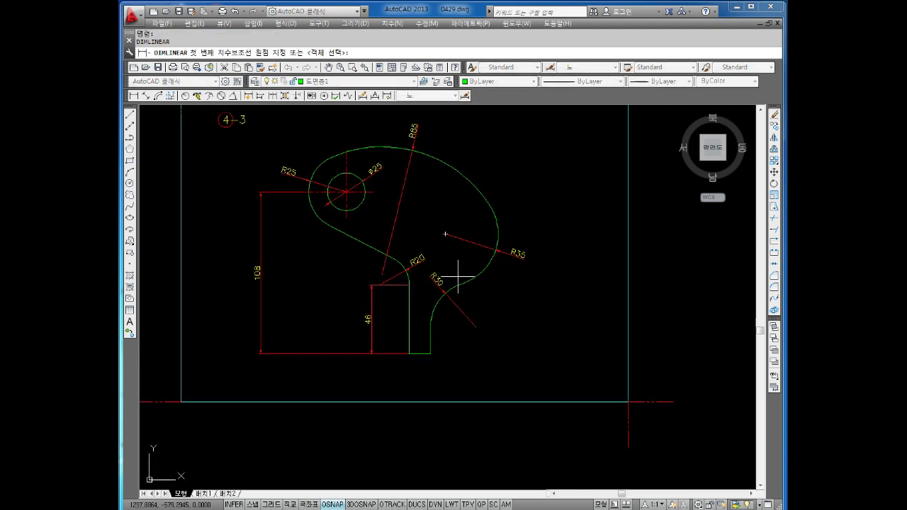
{"action": "left_click", "coordinate": [445, 236]}
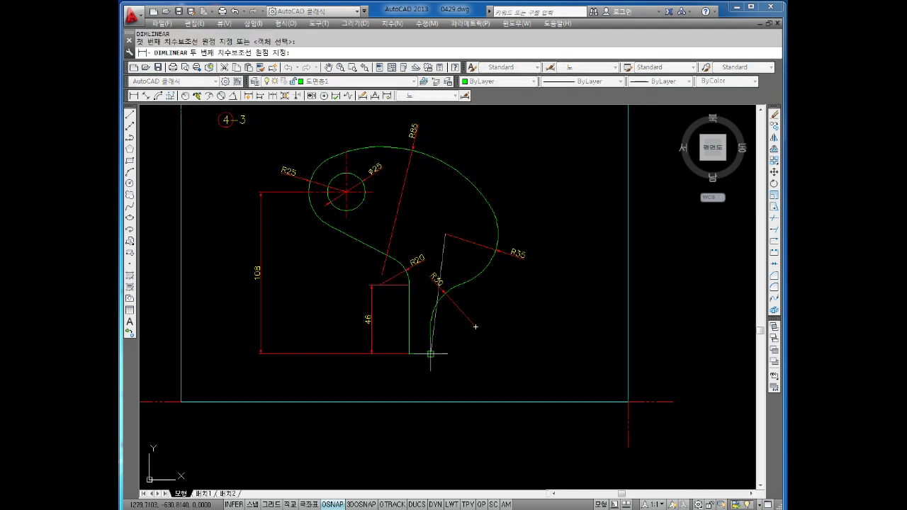
{"action": "left_click", "coordinate": [431, 353]}
{"action": "left_click", "coordinate": [545, 318]}
{"action": "key", "text": "Return"}
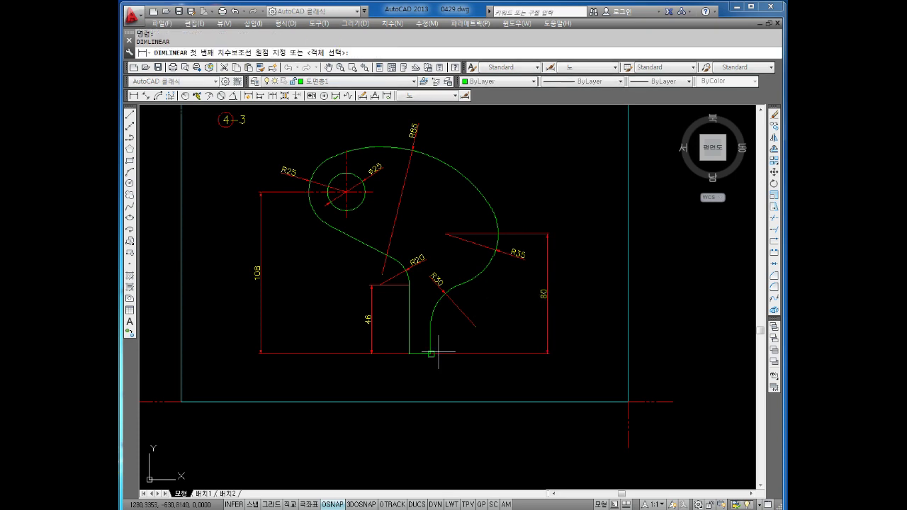
{"action": "scroll", "coordinate": [436, 329], "scroll_direction": "up", "scroll_amount": 2}
{"action": "middle_click_drag", "start_coordinate": [432, 293], "coordinate": [440, 366]}
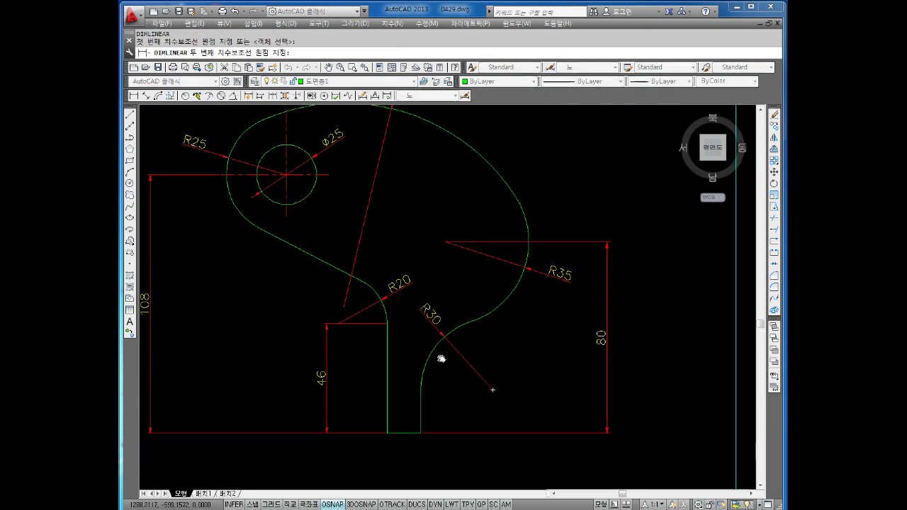
{"action": "left_click", "coordinate": [420, 390]}
{"action": "left_click", "coordinate": [445, 249]}
{"action": "left_click", "coordinate": [428, 214]}
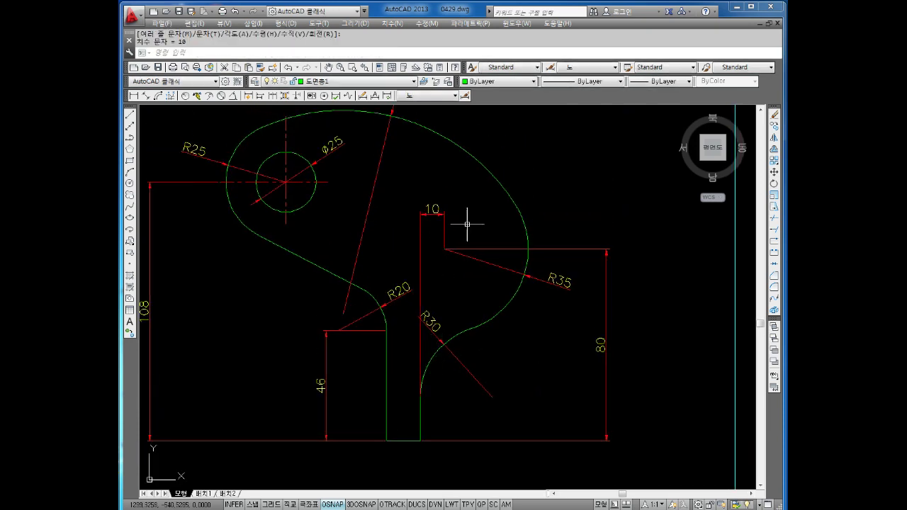
{"action": "scroll", "coordinate": [505, 257], "scroll_direction": "down", "scroll_amount": 2}
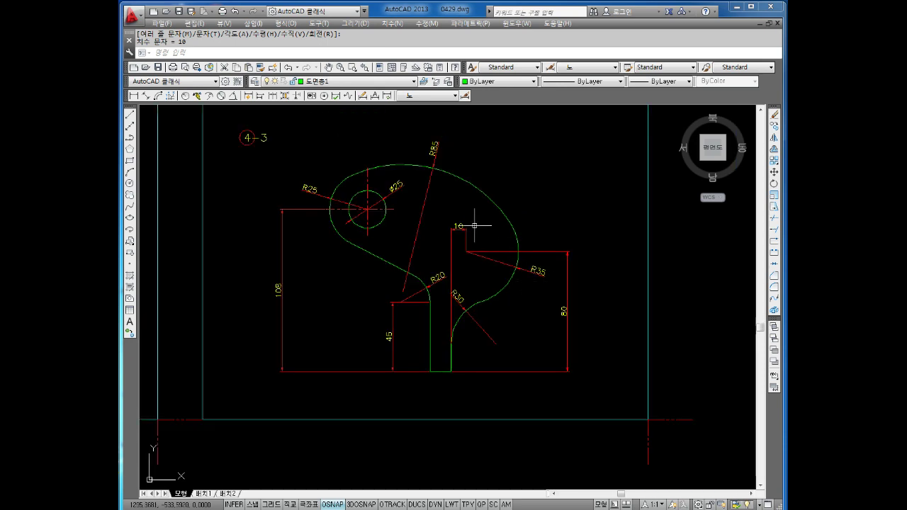
- Check the 46 dimension, then frame the whole part and its border in view
{"action": "middle_click_drag", "start_coordinate": [474, 225], "coordinate": [471, 231]}
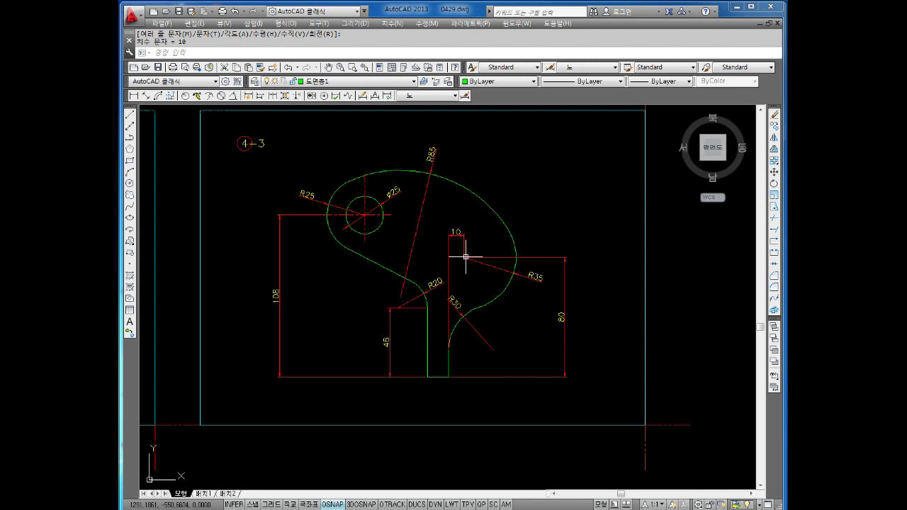
{"action": "scroll", "coordinate": [415, 340], "scroll_direction": "up", "scroll_amount": 2}
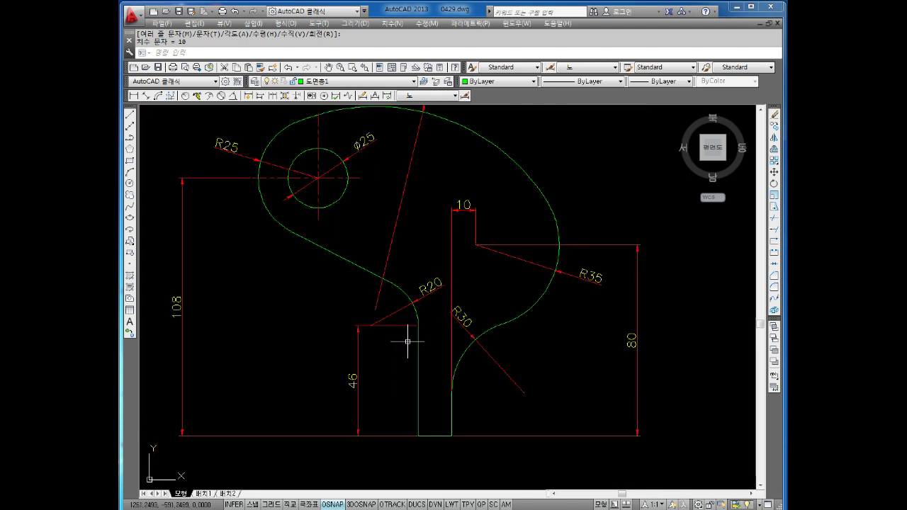
{"action": "scroll", "coordinate": [391, 339], "scroll_direction": "up", "scroll_amount": 2}
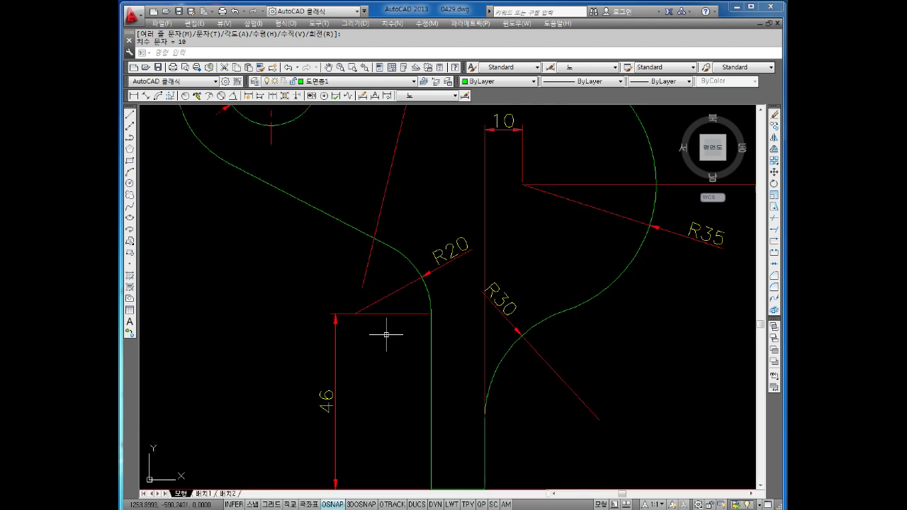
{"action": "key", "text": "Escape"}
{"action": "key", "text": "Escape"}
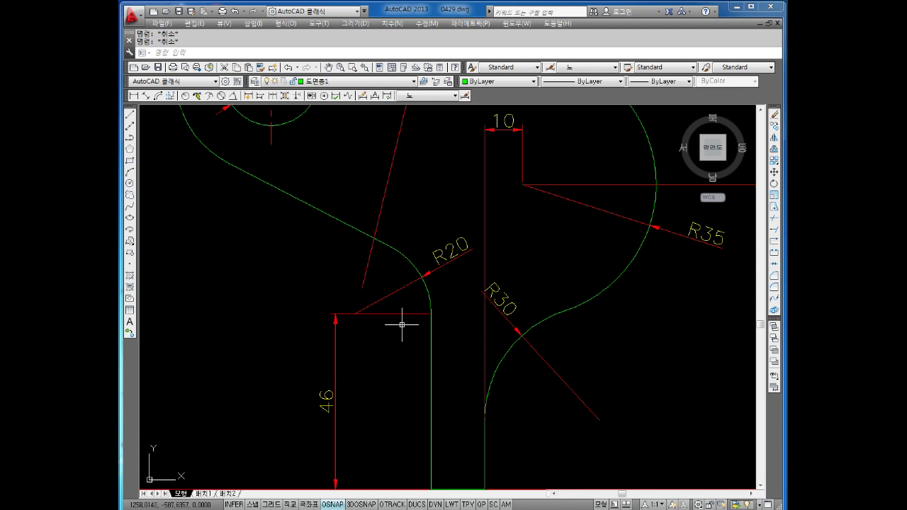
{"action": "left_click", "coordinate": [405, 313]}
{"action": "key", "text": "Escape"}
{"action": "scroll", "coordinate": [397, 343], "scroll_direction": "up", "scroll_amount": 8}
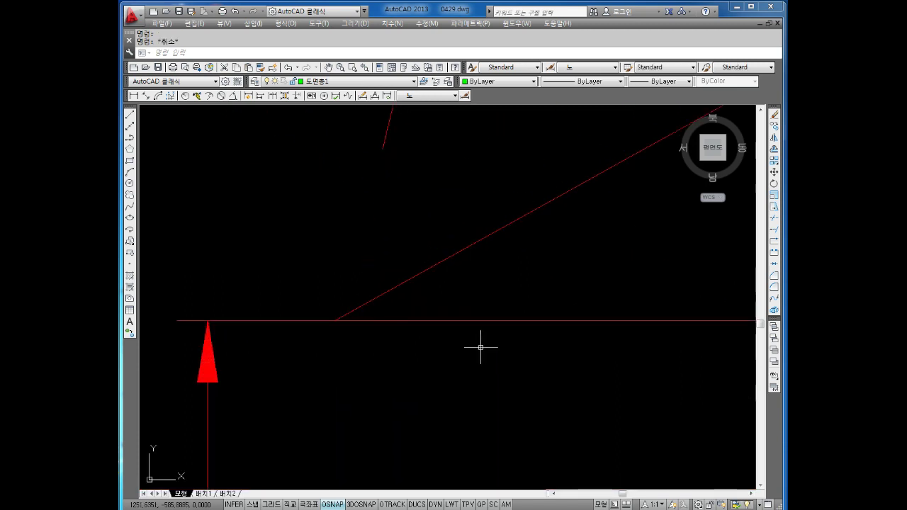
{"action": "scroll", "coordinate": [480, 347], "scroll_direction": "down", "scroll_amount": 6}
{"action": "scroll", "coordinate": [481, 348], "scroll_direction": "down", "scroll_amount": 2}
{"action": "scroll", "coordinate": [468, 267], "scroll_direction": "down", "scroll_amount": 1}
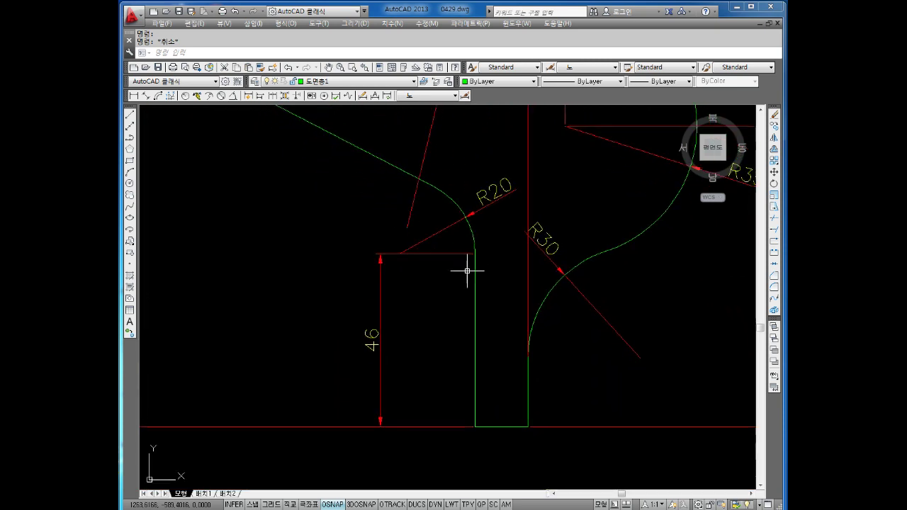
{"action": "scroll", "coordinate": [594, 354], "scroll_direction": "down", "scroll_amount": 2}
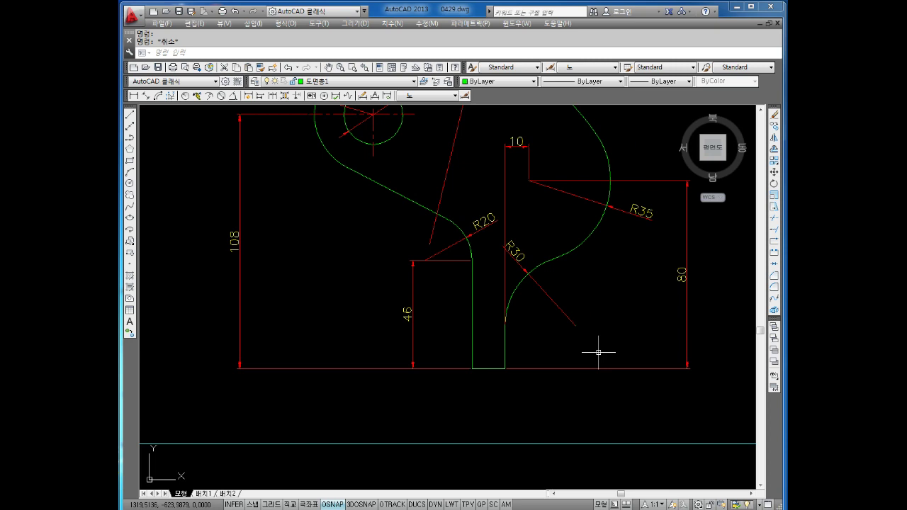
{"action": "mouse_move", "coordinate": [593, 320]}
{"action": "middle_mouse_down"}
{"action": "mouse_move", "coordinate": [592, 355]}
{"action": "mouse_move", "coordinate": [572, 366]}
{"action": "middle_mouse_up"}
{"action": "scroll", "coordinate": [572, 367], "scroll_direction": "down", "scroll_amount": 2}
- Grip-stretch the left 108 height dimension to a new position
{"action": "left_click", "coordinate": [350, 322]}
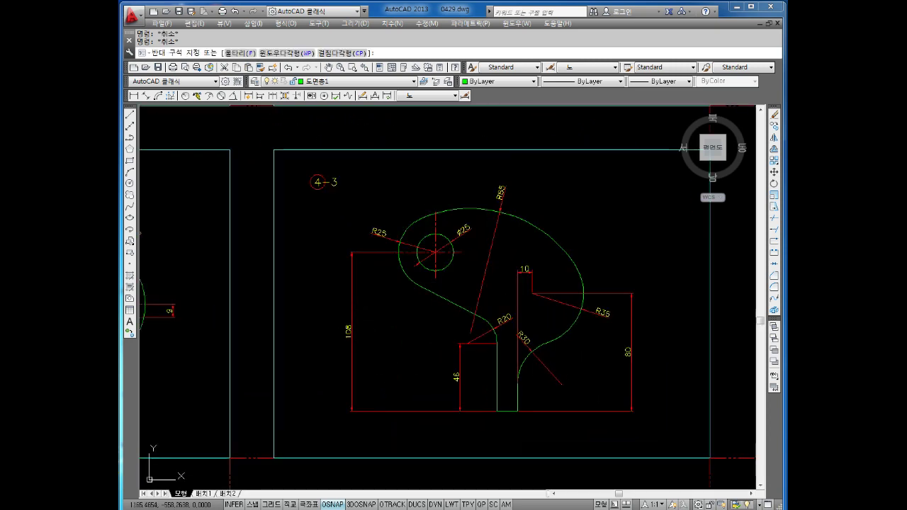
{"action": "left_click", "coordinate": [353, 320]}
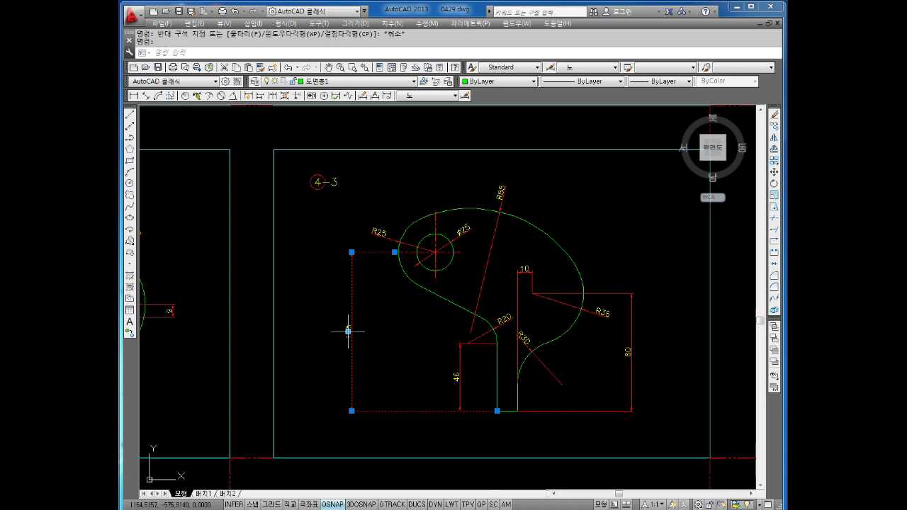
{"action": "left_click", "coordinate": [348, 332]}
{"action": "left_click", "coordinate": [370, 324]}
{"action": "key", "text": "Escape"}
- Save the drawing 0429.dwg
{"action": "mouse_move", "coordinate": [522, 334]}
{"action": "middle_mouse_down"}
{"action": "mouse_move", "coordinate": [479, 315]}
{"action": "mouse_move", "coordinate": [465, 339]}
{"action": "mouse_move", "coordinate": [492, 345]}
{"action": "middle_mouse_up"}
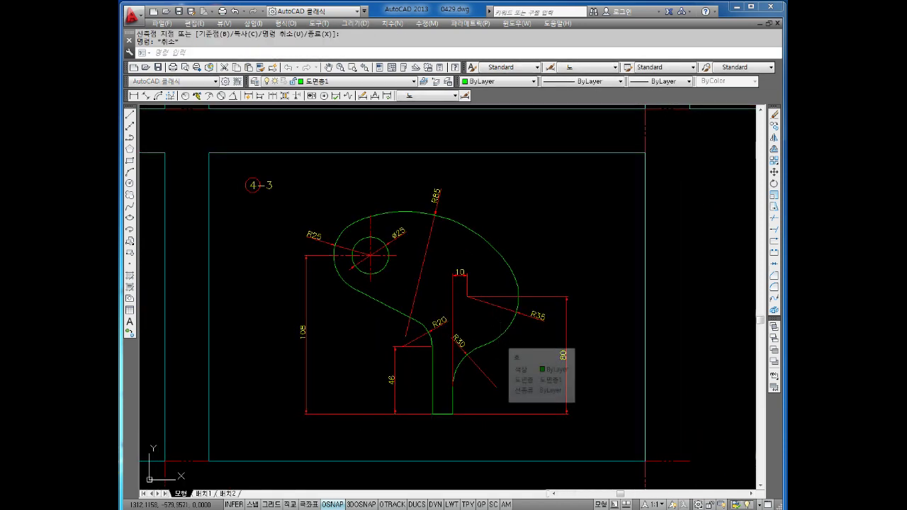
{"action": "key", "text": "ctrl+s"}
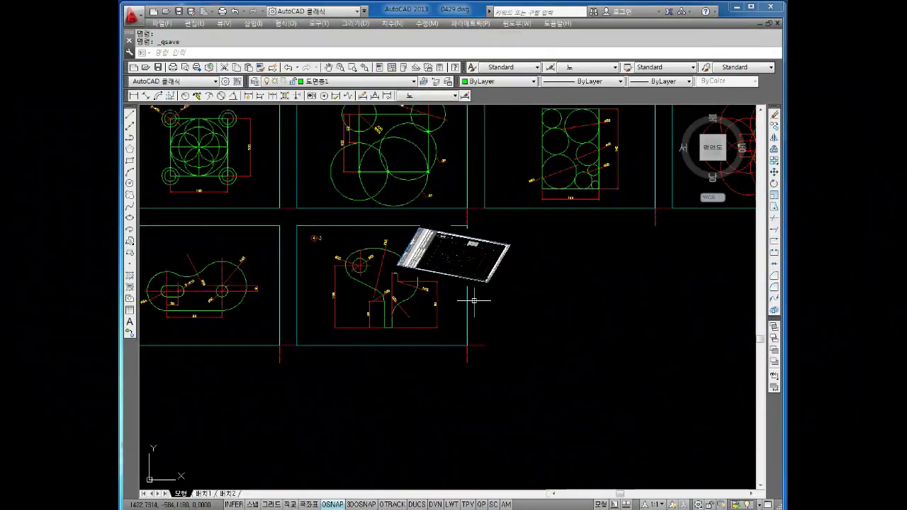
{"action": "scroll", "coordinate": [468, 283], "scroll_direction": "up", "scroll_amount": 3}
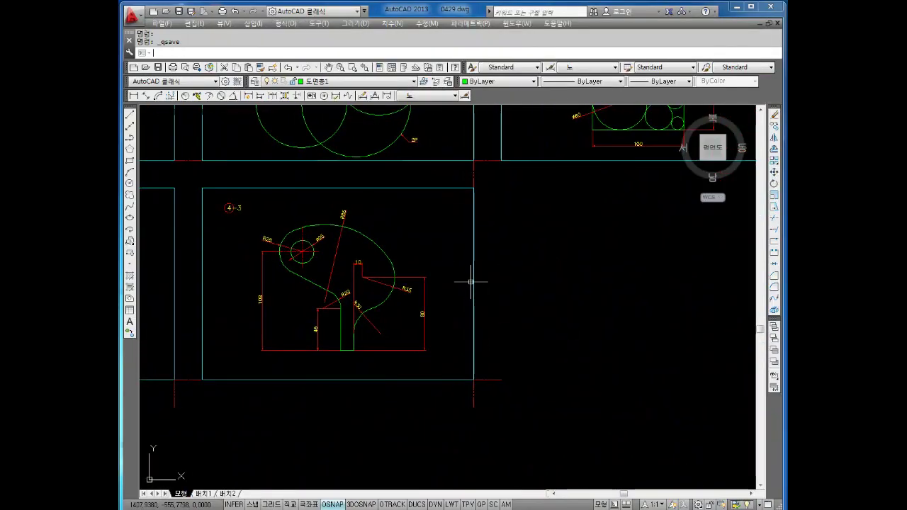
- Copy the 4-3 sheet and its part one frame to the right
{"action": "type", "text": "co"}
{"action": "key", "text": "Return"}
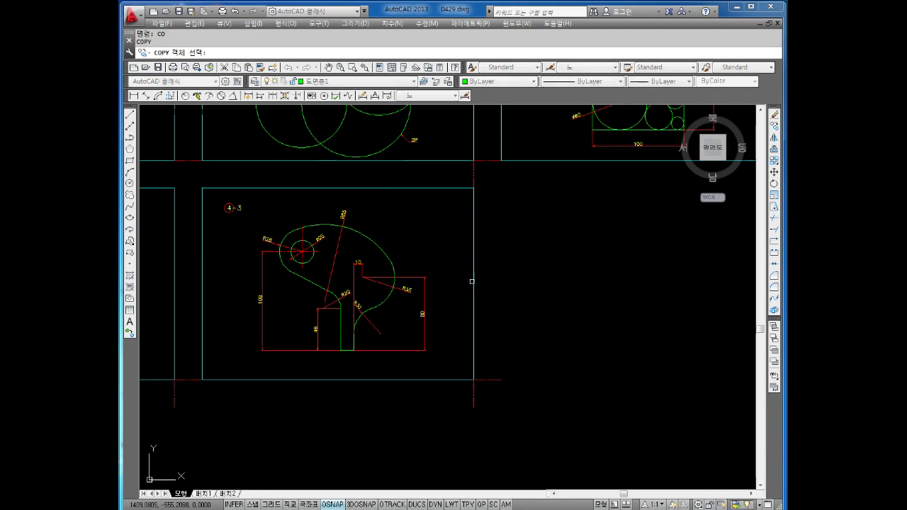
{"action": "left_click", "coordinate": [507, 172]}
{"action": "left_click", "coordinate": [177, 436]}
{"action": "key", "text": "Return"}
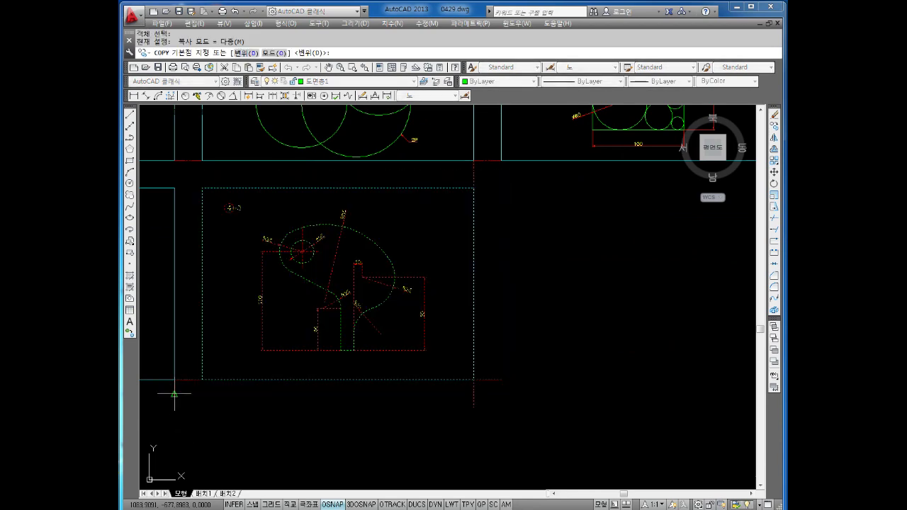
{"action": "left_click", "coordinate": [174, 380]}
{"action": "left_click", "coordinate": [473, 381]}
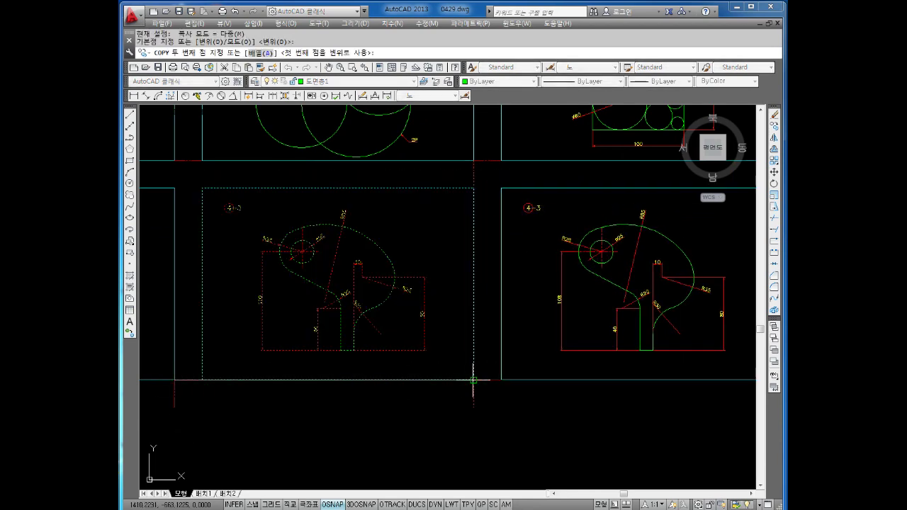
{"action": "key", "text": "Escape"}
{"action": "middle_click_drag", "start_coordinate": [600, 303], "coordinate": [534, 313]}
- Erase the copied part geometry from the new sheet
{"action": "left_click", "coordinate": [658, 221]}
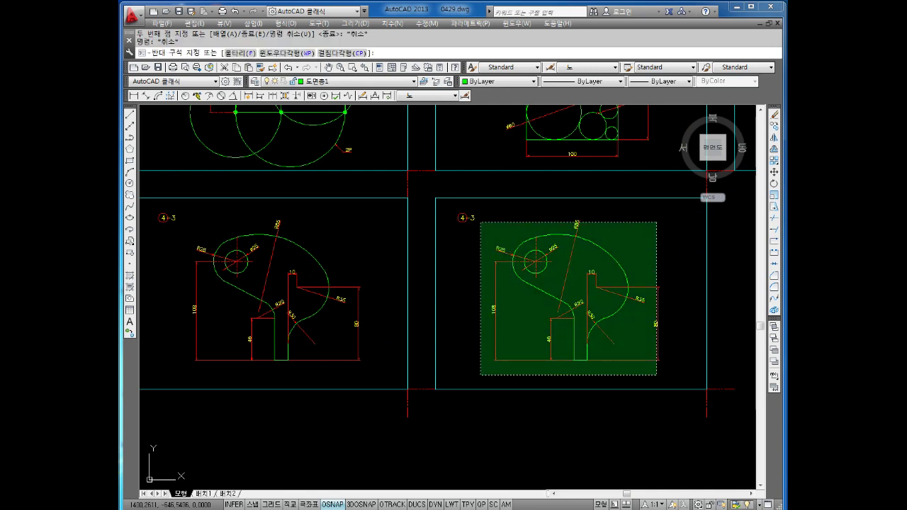
{"action": "left_click", "coordinate": [480, 375]}
{"action": "key", "text": "Delete"}
- Change the new sheet's label from 4-3 to 4-4
{"action": "scroll", "coordinate": [468, 229], "scroll_direction": "up", "scroll_amount": 5}
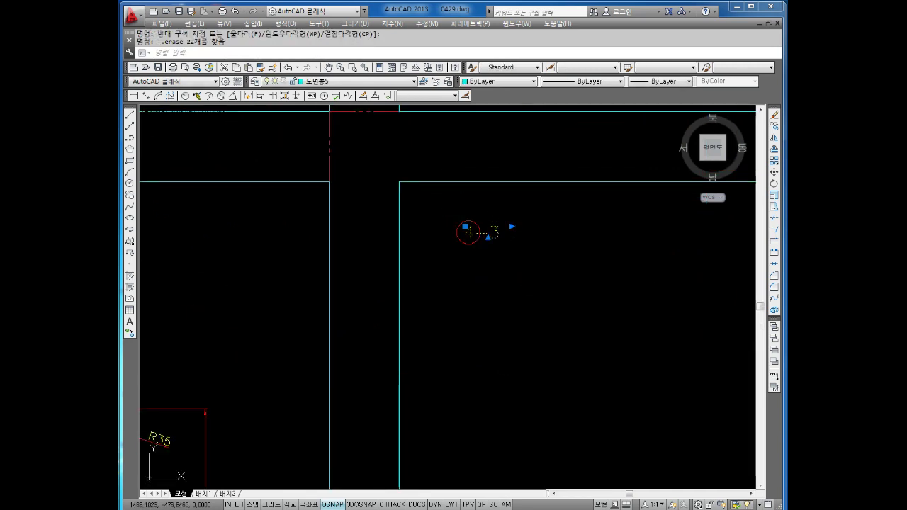
{"action": "double_click", "coordinate": [496, 234]}
{"action": "left_click", "coordinate": [522, 324]}
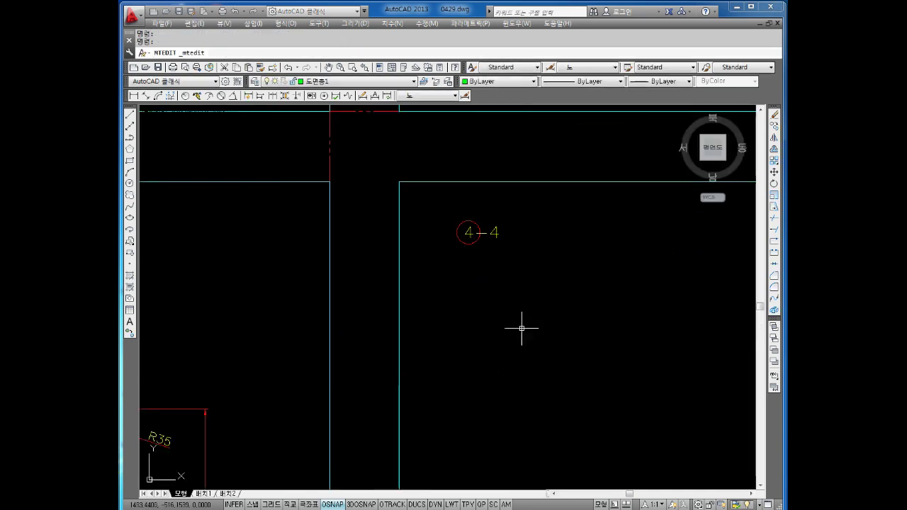
{"action": "scroll", "coordinate": [531, 319], "scroll_direction": "down", "scroll_amount": 3}
{"action": "scroll", "coordinate": [573, 274], "scroll_direction": "down", "scroll_amount": 1}
{"action": "scroll", "coordinate": [466, 297], "scroll_direction": "down", "scroll_amount": 4}
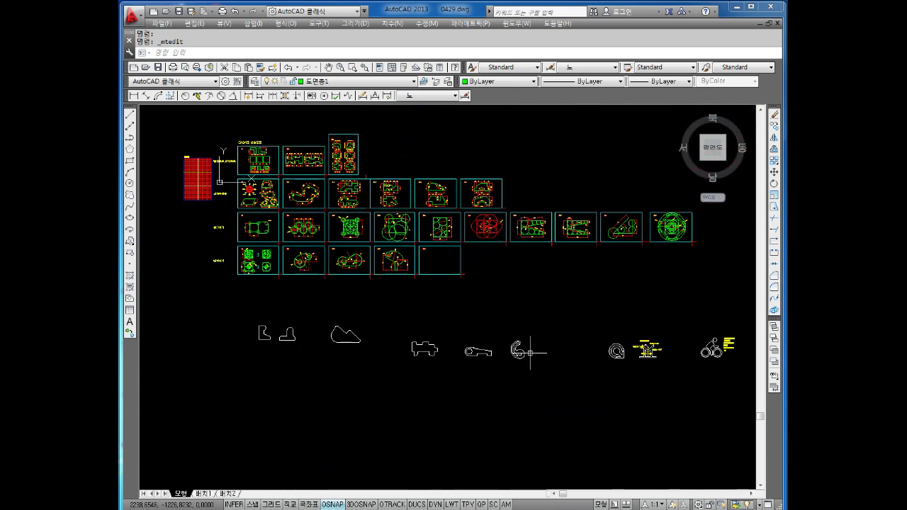
- Move the hook-shaped outline into the empty 4-4 sheet
{"action": "scroll", "coordinate": [531, 347], "scroll_direction": "up", "scroll_amount": 4}
{"action": "key", "text": "Escape"}
{"action": "key", "text": "Escape"}
{"action": "type", "text": "m"}
{"action": "key", "text": "Return"}
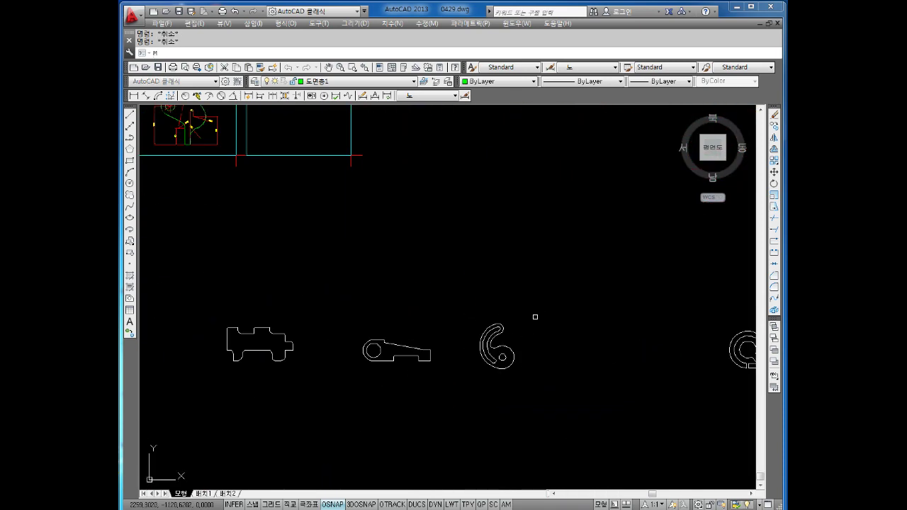
{"action": "left_click_drag", "start_coordinate": [535, 316], "coordinate": [475, 387]}
{"action": "key", "text": "Return"}
{"action": "left_click", "coordinate": [497, 348]}
{"action": "middle_click_drag", "start_coordinate": [443, 230], "coordinate": [566, 412]}
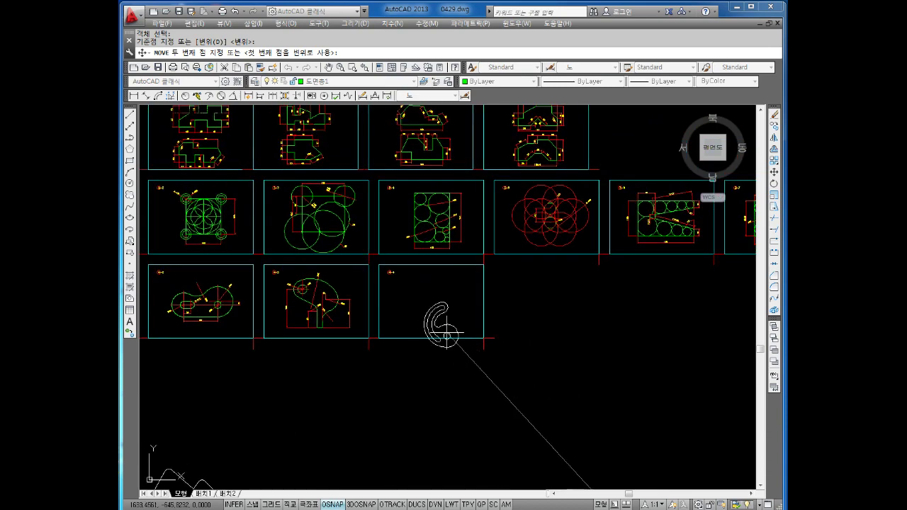
{"action": "scroll", "coordinate": [433, 312], "scroll_direction": "up", "scroll_amount": 4}
{"action": "left_click", "coordinate": [423, 278]}
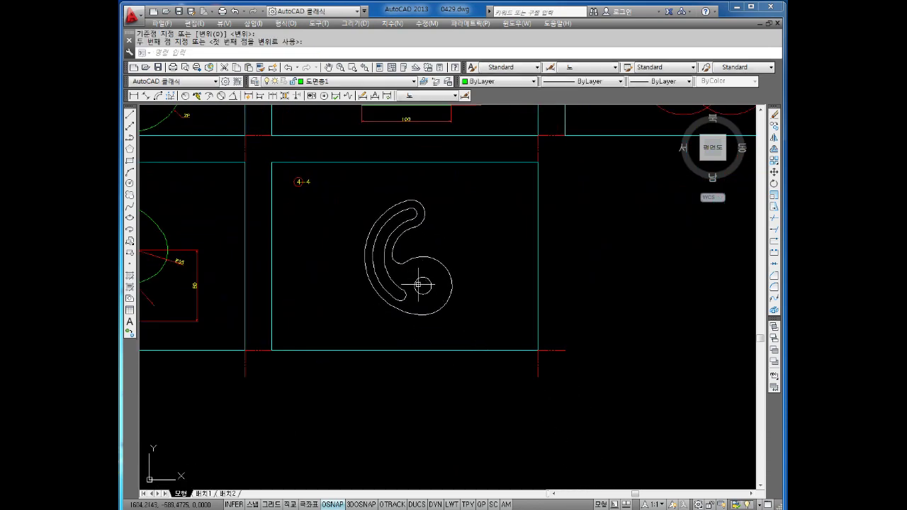
{"action": "key", "text": "Escape"}
- Put the moved hook outline on layer 도면층1
{"action": "left_click_drag", "start_coordinate": [478, 186], "coordinate": [338, 328]}
{"action": "left_click", "coordinate": [369, 81]}
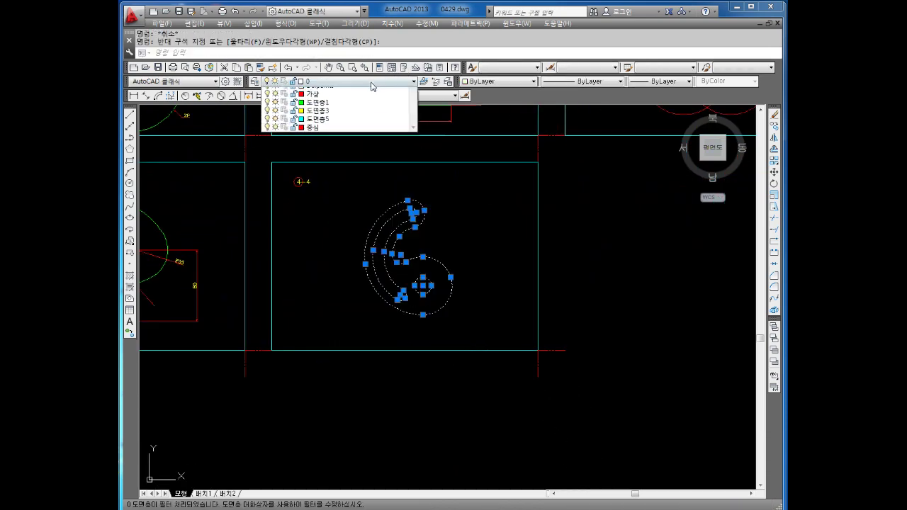
{"action": "left_click", "coordinate": [334, 125]}
{"action": "key", "text": "Escape"}
{"action": "scroll", "coordinate": [429, 250], "scroll_direction": "up", "scroll_amount": 2}
{"action": "middle_click_drag", "start_coordinate": [433, 238], "coordinate": [435, 225]}
- Draw vertical and horizontal lines across the circles through the small circle's centre
{"action": "scroll", "coordinate": [454, 248], "scroll_direction": "up", "scroll_amount": 2}
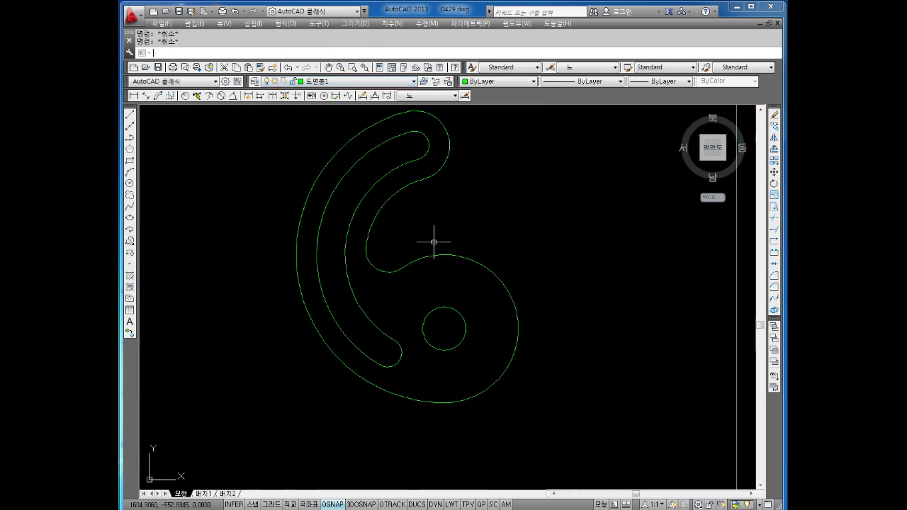
{"action": "type", "text": "l"}
{"action": "key", "text": "Return"}
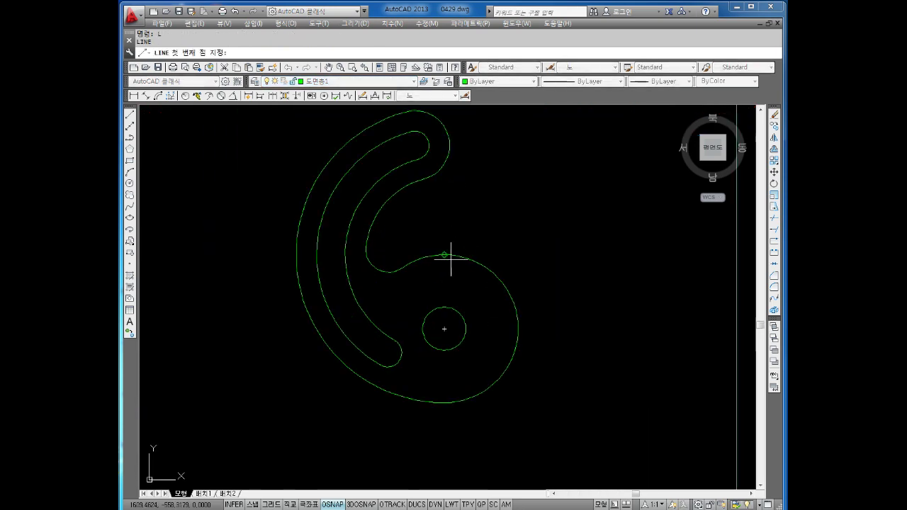
{"action": "left_click", "coordinate": [445, 254]}
{"action": "left_click", "coordinate": [444, 403]}
{"action": "key", "text": "Return"}
{"action": "key", "text": "Return"}
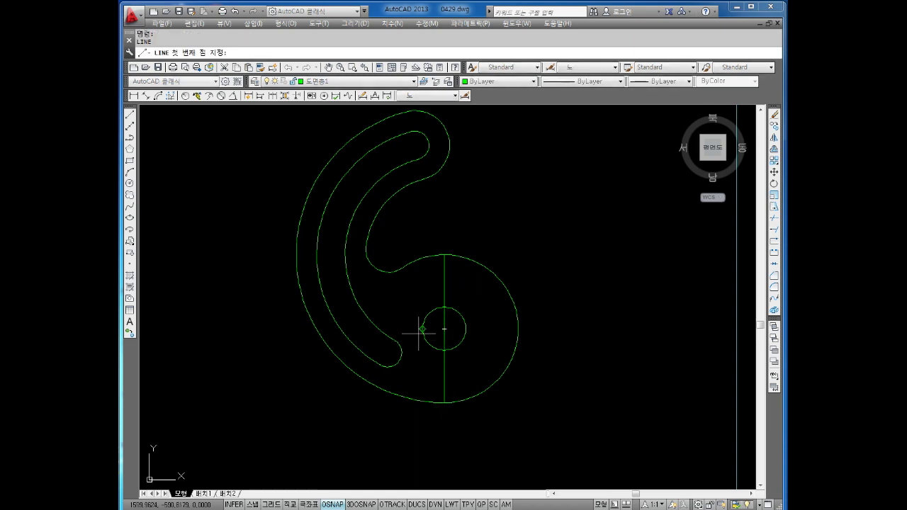
{"action": "left_click", "coordinate": [423, 329]}
{"action": "left_click", "coordinate": [518, 329]}
{"action": "key", "text": "Escape"}
{"action": "middle_click_drag", "start_coordinate": [445, 209], "coordinate": [476, 227]}
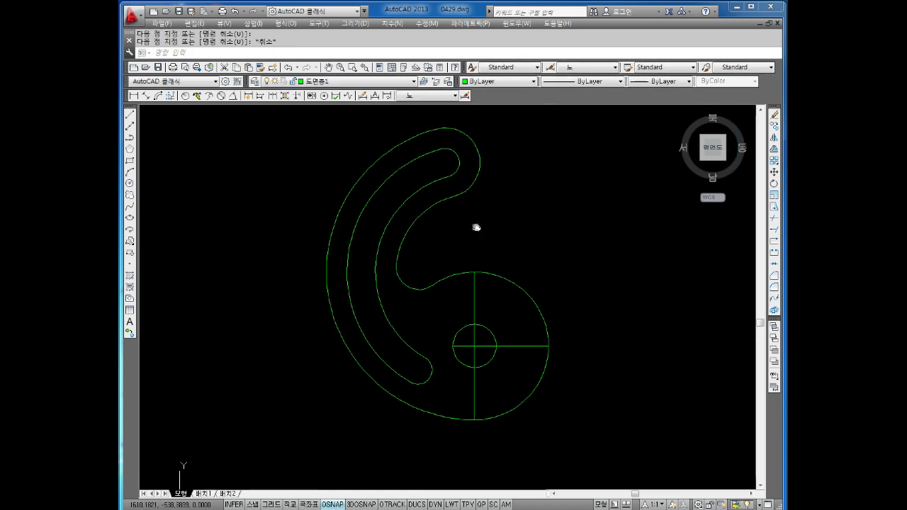
{"action": "key", "text": "Escape"}
- Move both crossing lines onto the 중심 centre-line layer
{"action": "left_click", "coordinate": [480, 341]}
{"action": "left_click", "coordinate": [471, 352]}
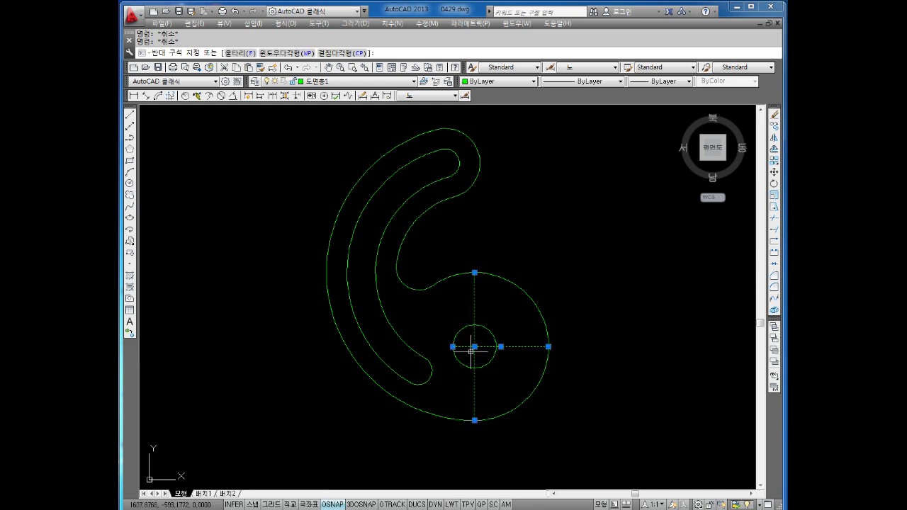
{"action": "left_click", "coordinate": [350, 82]}
{"action": "left_click", "coordinate": [326, 134]}
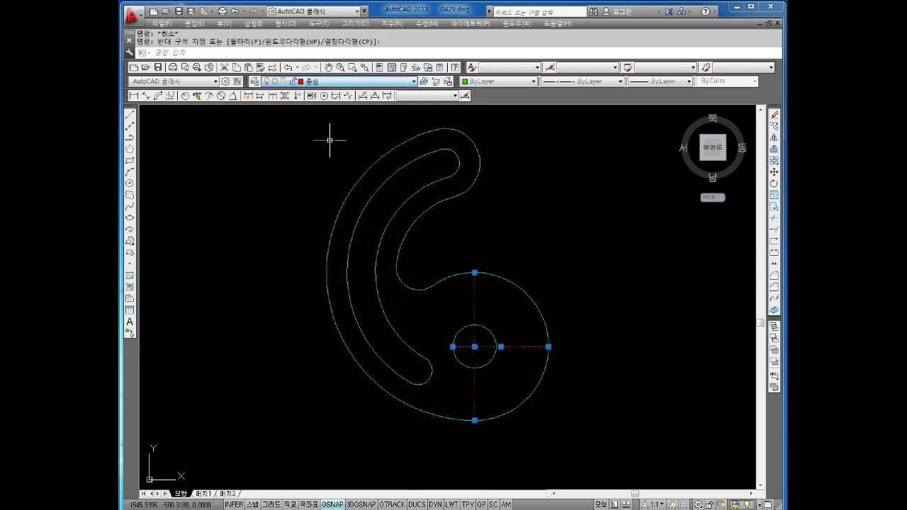
{"action": "key", "text": "Escape"}
- Lengthen the centre lines by a delta of 5 past the large circle
{"action": "key", "text": "Return"}
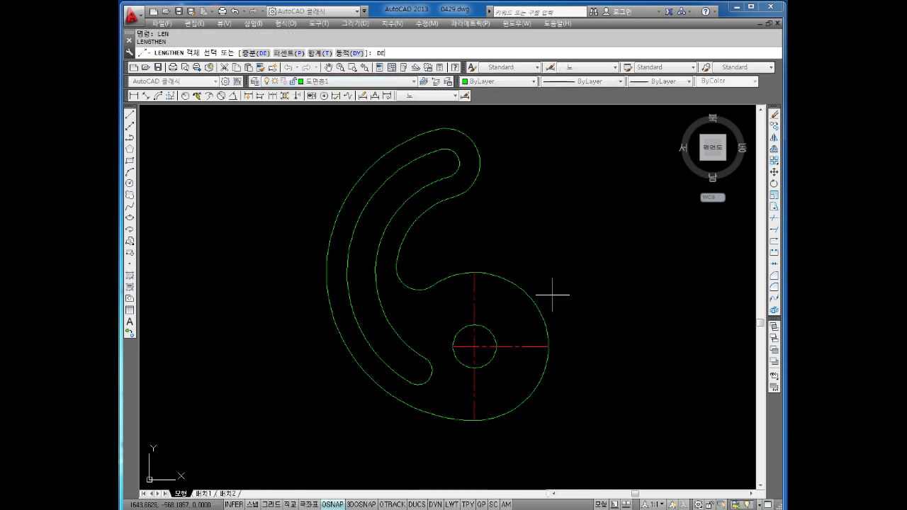
{"action": "type", "text": "DE"}
{"action": "key", "text": "Return"}
{"action": "key", "text": "Return"}
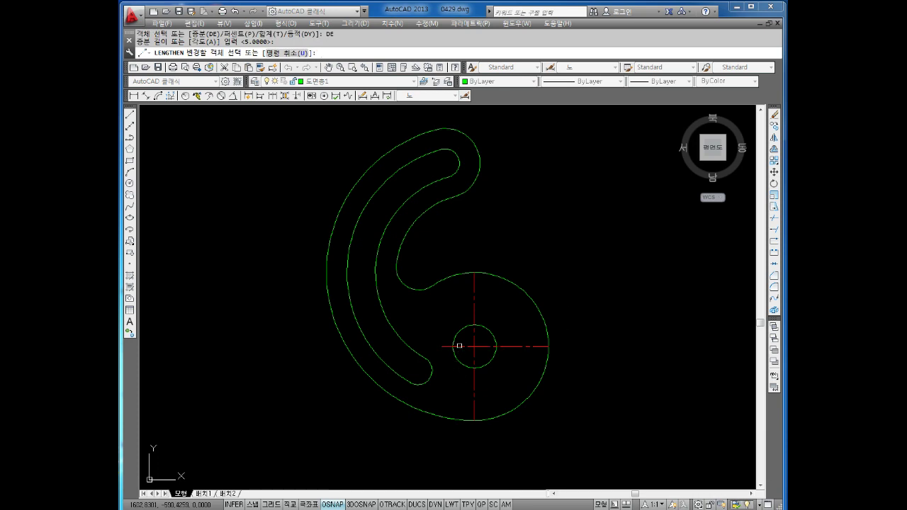
{"action": "left_click", "coordinate": [460, 346]}
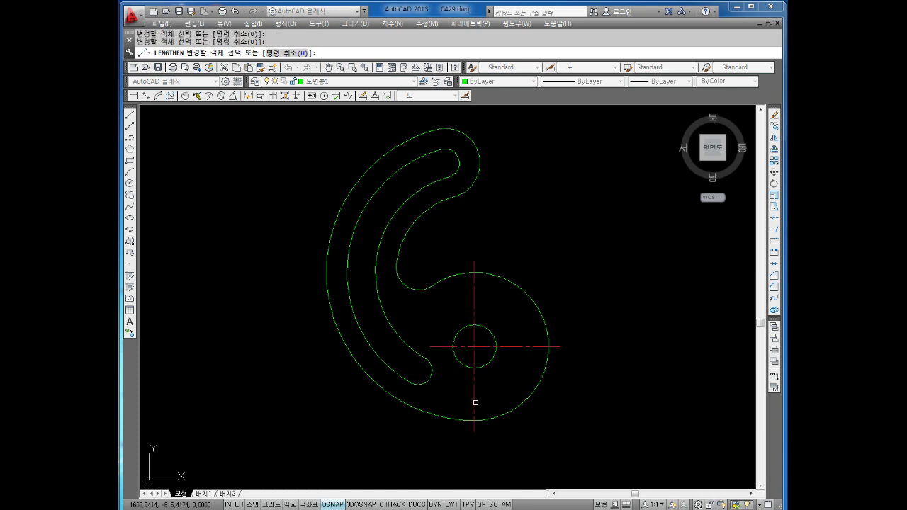
{"action": "middle_click_drag", "start_coordinate": [459, 323], "coordinate": [508, 331]}
{"action": "key", "text": "Escape"}
{"action": "type", "text": "C"}
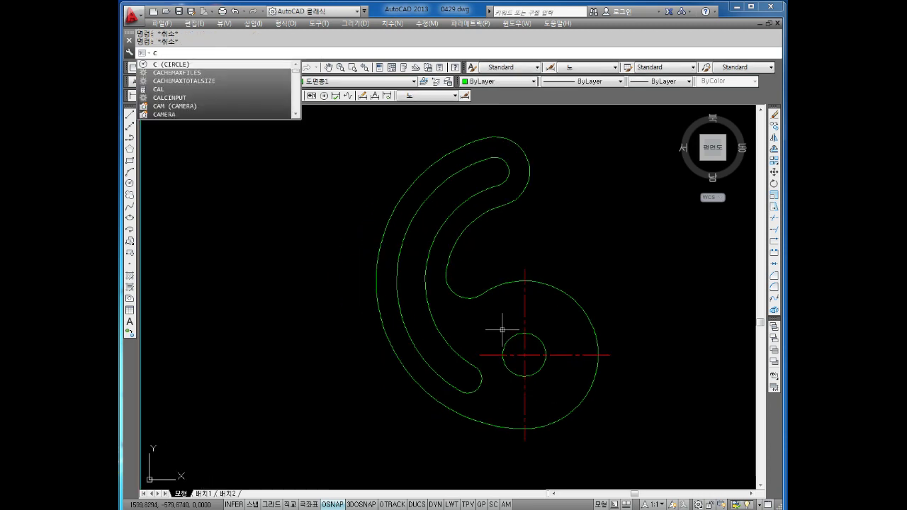
{"action": "key", "text": "Escape"}
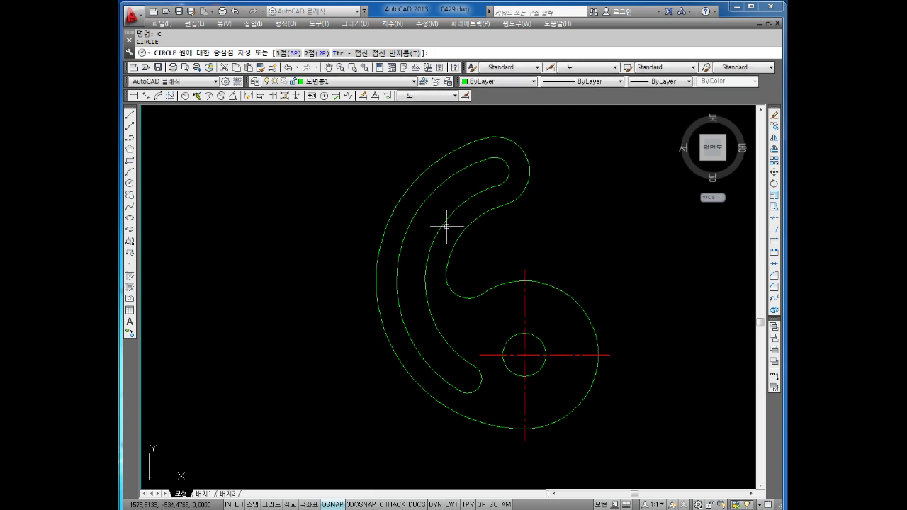
{"action": "type", "text": "o"}
- Offset the slot's inner arc by 6.25 toward the outer side
{"action": "key", "text": "Return"}
{"action": "type", "text": "12.5/2"}
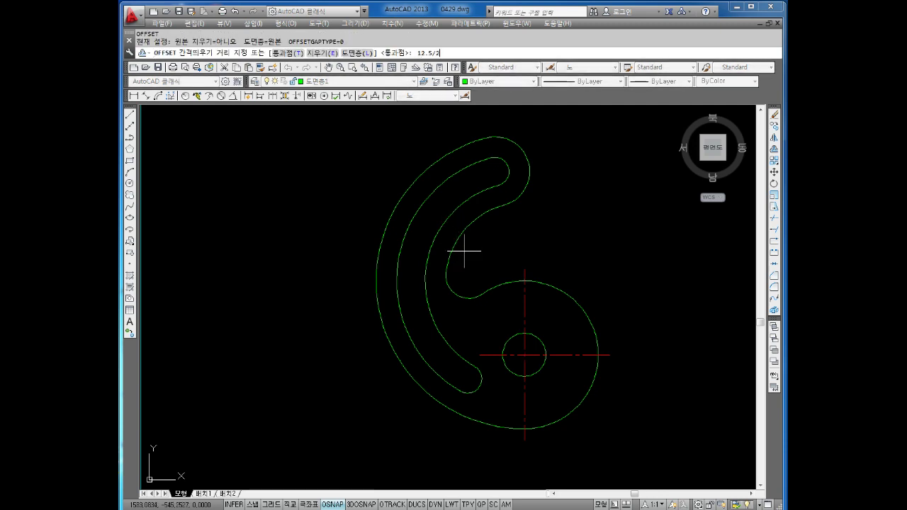
{"action": "key", "text": "Return"}
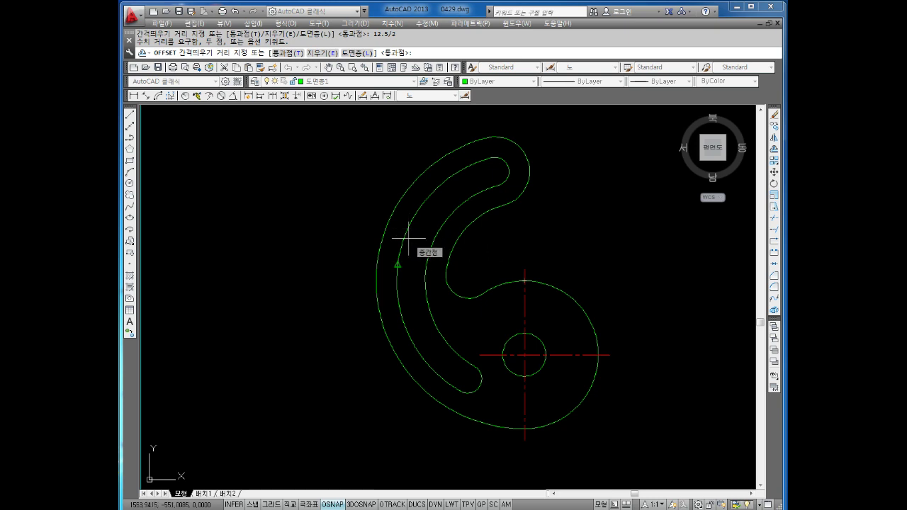
{"action": "key", "text": "Escape"}
{"action": "key", "text": "Return"}
{"action": "type", "text": "6.25"}
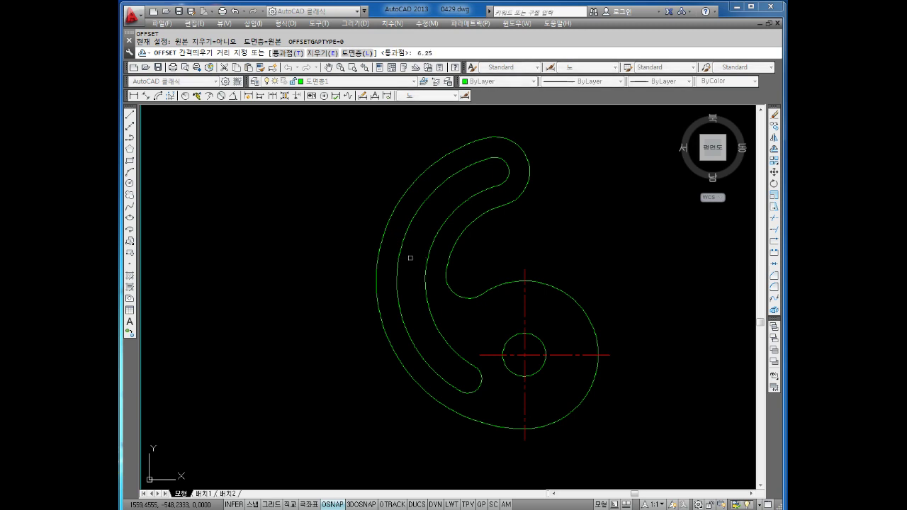
{"action": "key", "text": "Return"}
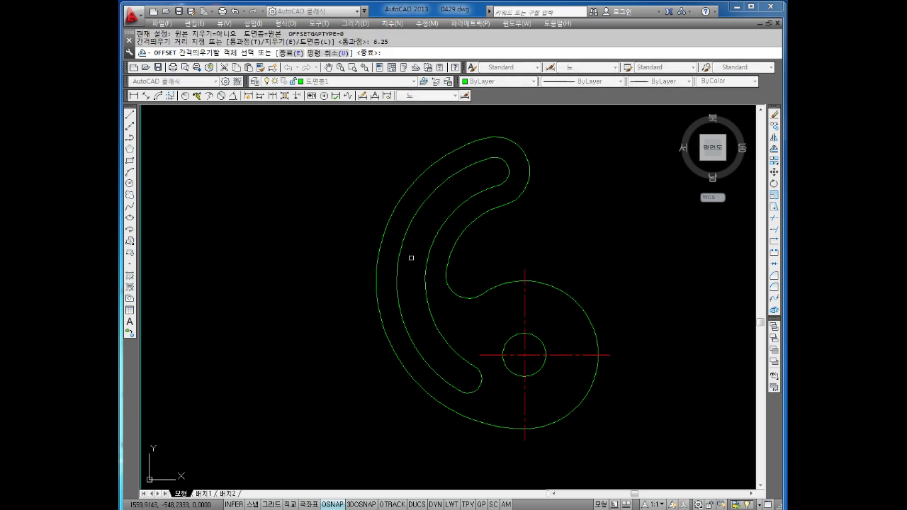
{"action": "left_click", "coordinate": [404, 234]}
{"action": "left_click", "coordinate": [419, 247]}
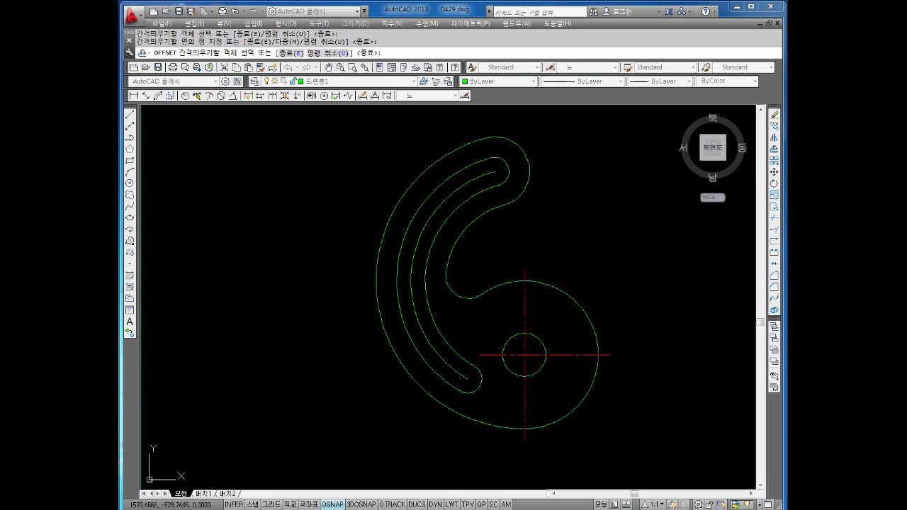
{"action": "key", "text": "Escape"}
{"action": "key", "text": "Escape"}
- Put the new middle arc on the 중심 centre layer
{"action": "left_click", "coordinate": [448, 199]}
{"action": "left_click", "coordinate": [448, 198]}
{"action": "left_click", "coordinate": [331, 82]}
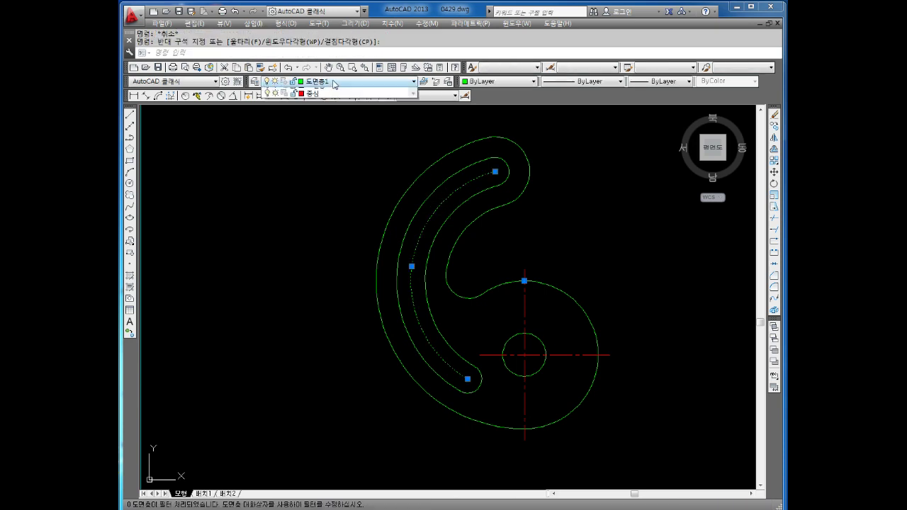
{"action": "left_click", "coordinate": [317, 143]}
{"action": "key", "text": "Escape"}
{"action": "type", "text": "LEN"}
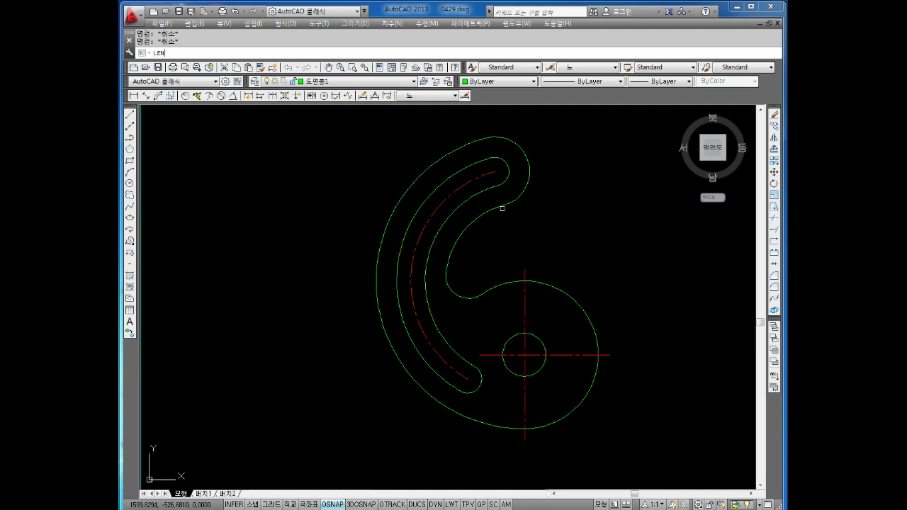
- Lengthen the centre arc by a delta of 5 past the slot ends
{"action": "key", "text": "Return"}
{"action": "type", "text": "DE"}
{"action": "key", "text": "Return"}
{"action": "key", "text": "Return"}
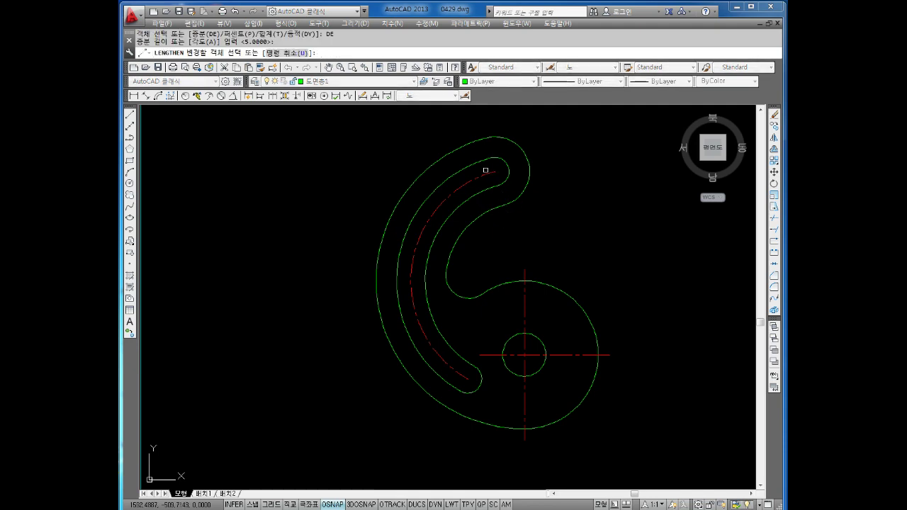
{"action": "left_click", "coordinate": [489, 173]}
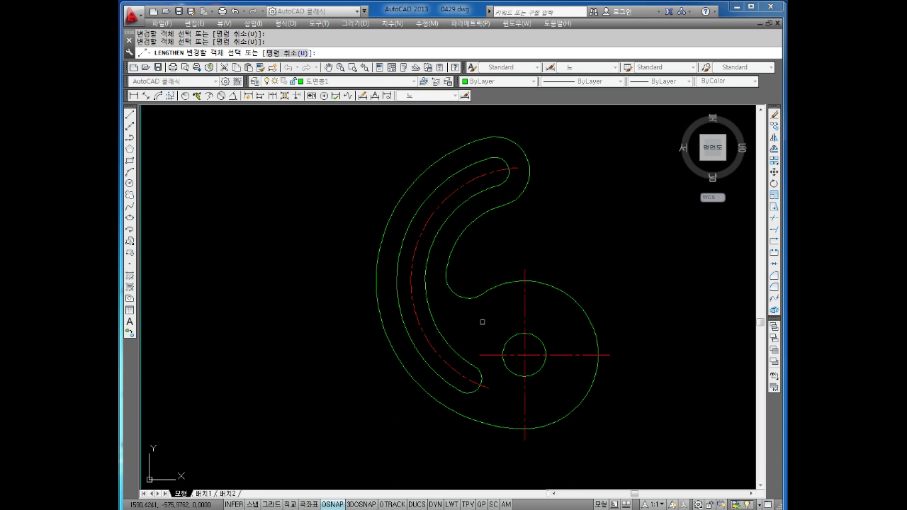
{"action": "key", "text": "Escape"}
{"action": "key", "text": "Escape"}
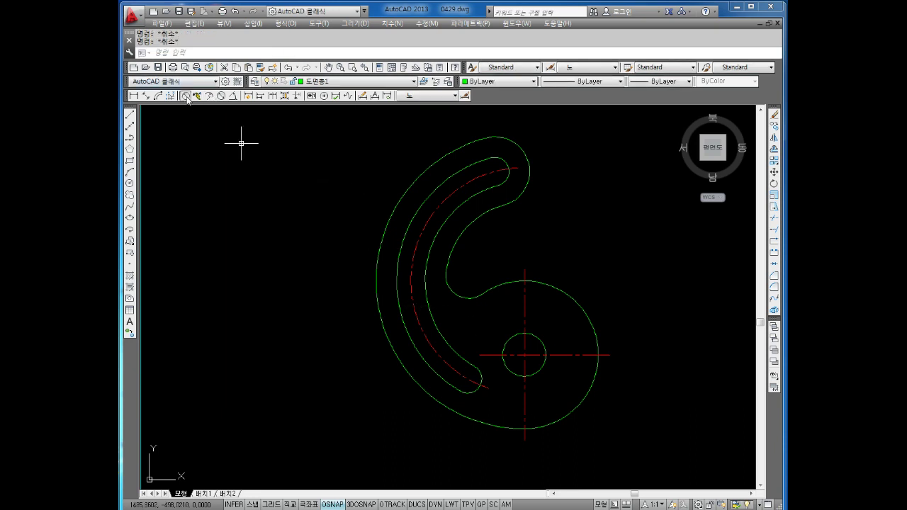
- Add the R34.5 radius dimension to the slot's centre arc, text placed outside the part
{"action": "left_click", "coordinate": [185, 96]}
{"action": "left_click", "coordinate": [457, 231]}
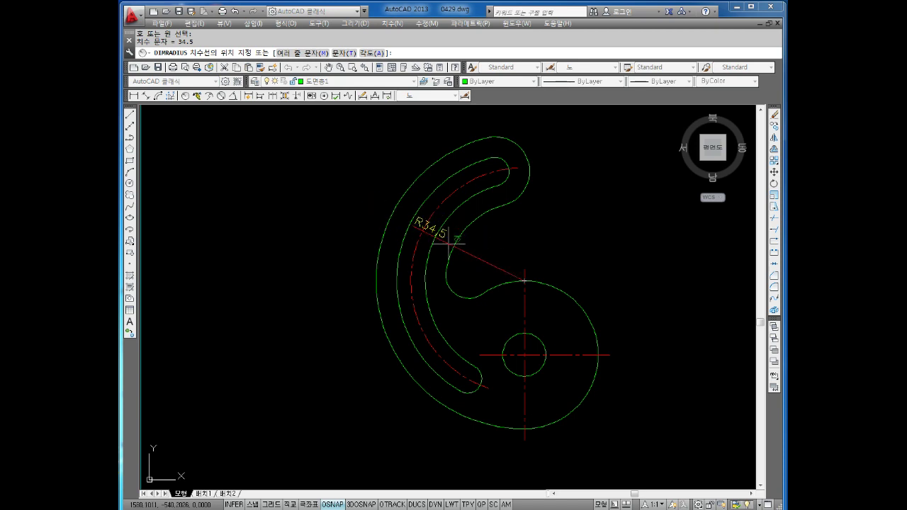
{"action": "key", "text": "Escape"}
{"action": "scroll", "coordinate": [443, 229], "scroll_direction": "up", "scroll_amount": 4}
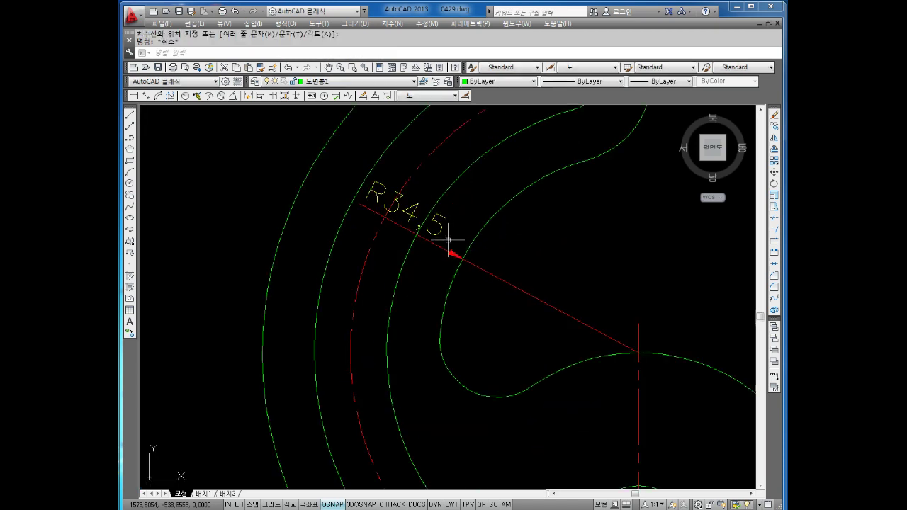
{"action": "left_click", "coordinate": [433, 221]}
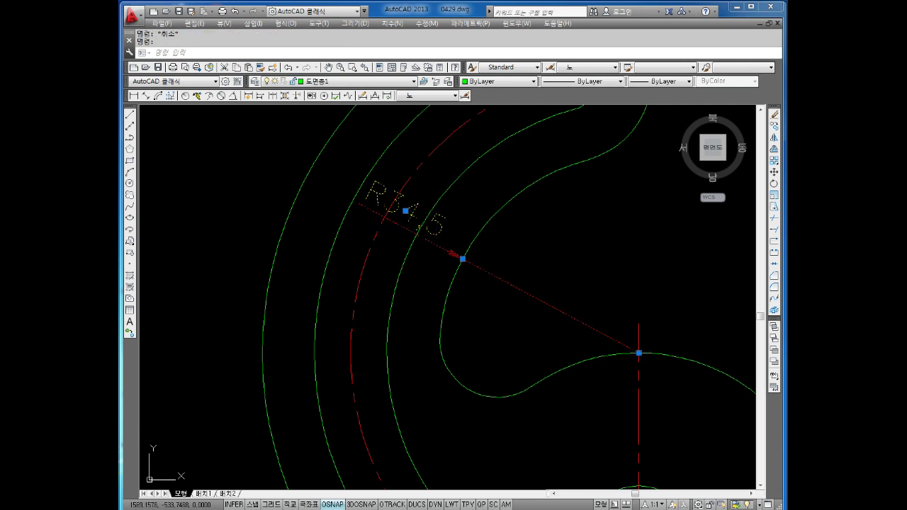
{"action": "left_click", "coordinate": [405, 210]}
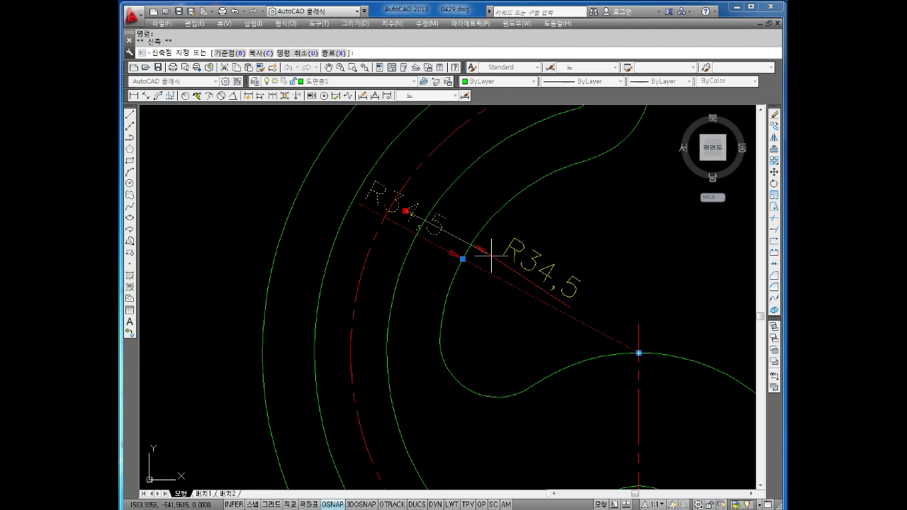
{"action": "scroll", "coordinate": [439, 227], "scroll_direction": "down", "scroll_amount": 5}
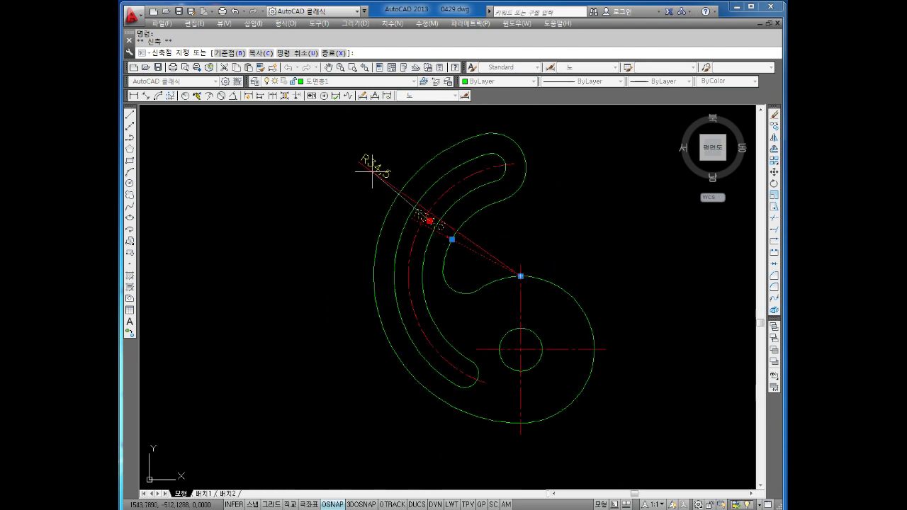
{"action": "left_click", "coordinate": [372, 170]}
{"action": "key", "text": "Escape"}
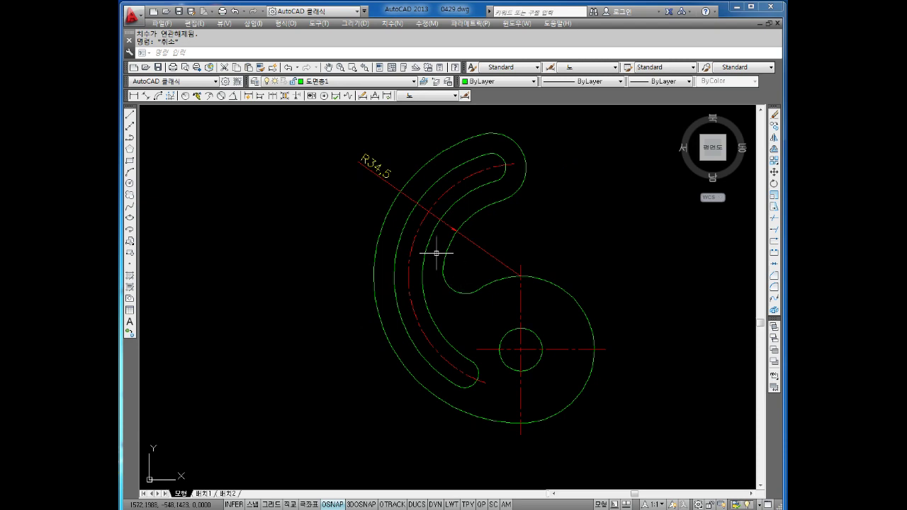
- Dimension the inner curve near the hub as R10
{"action": "left_click", "coordinate": [187, 96]}
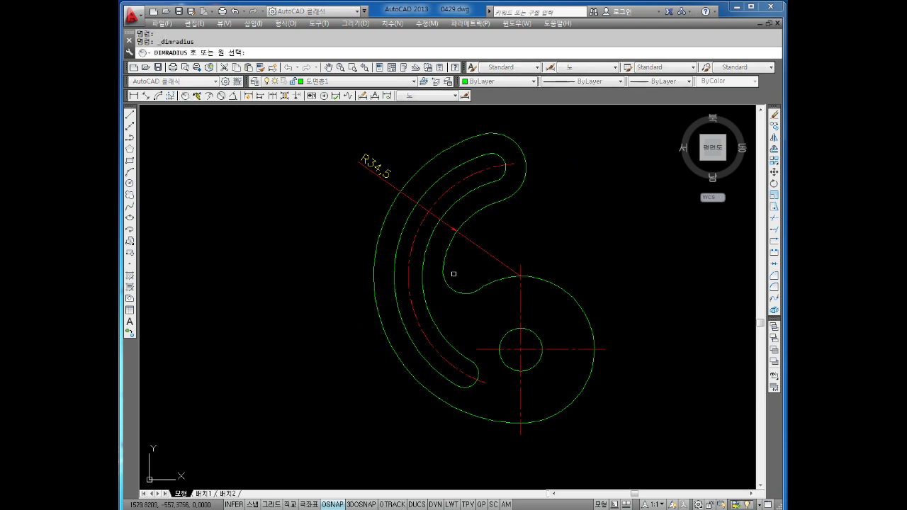
{"action": "left_click", "coordinate": [447, 282]}
{"action": "left_click", "coordinate": [459, 270]}
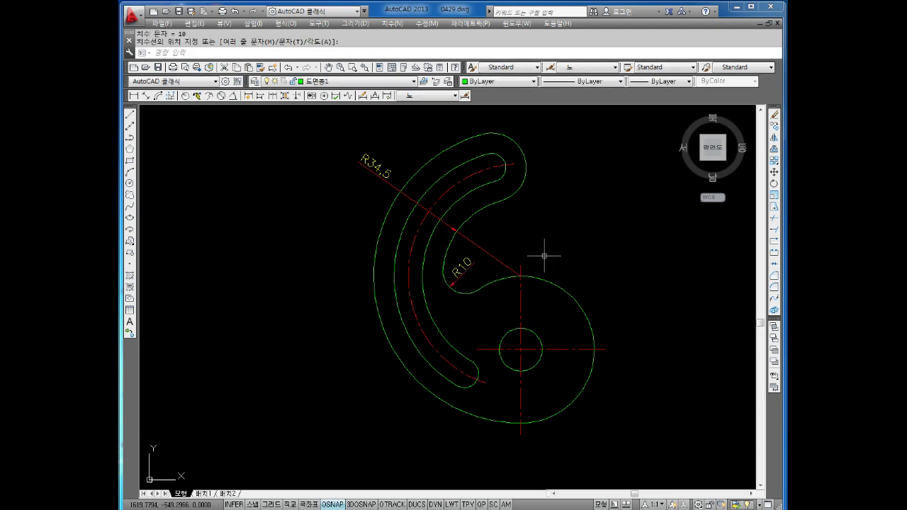
{"action": "middle_click_drag", "start_coordinate": [564, 248], "coordinate": [525, 266]}
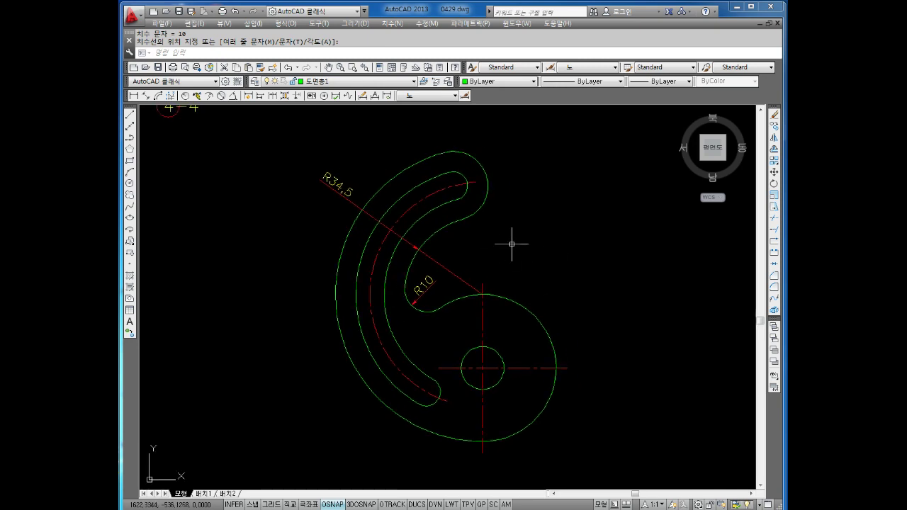
{"action": "key", "text": "Escape"}
{"action": "key", "text": "Escape"}
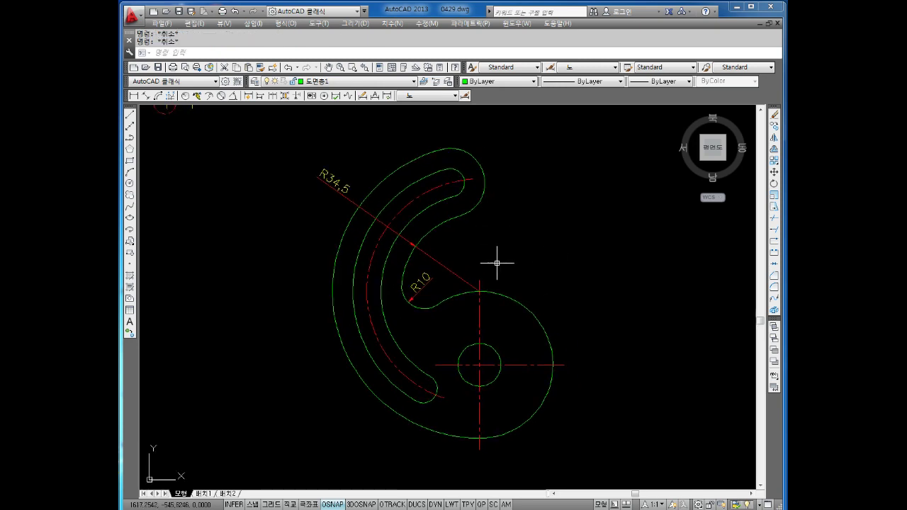
{"action": "type", "text": "l"}
{"action": "key", "text": "Return"}
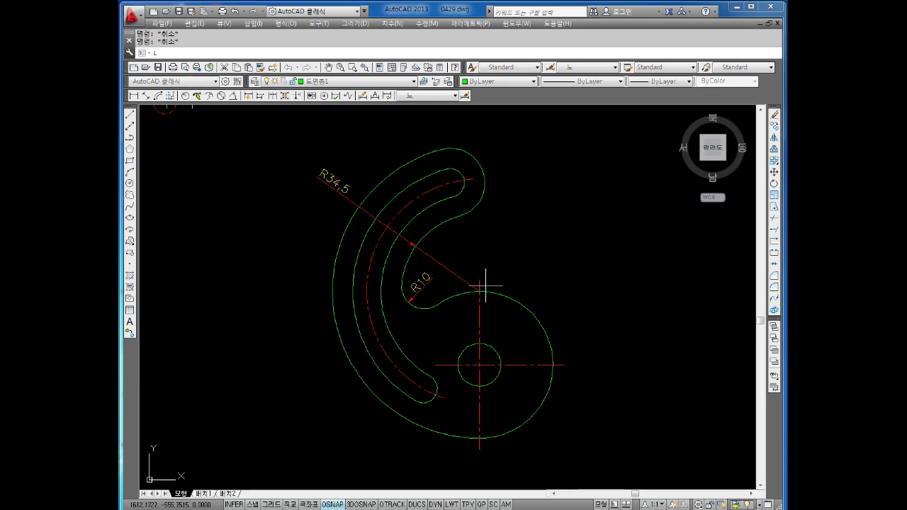
- Draw a line from the big circle's top up to the slot's upper end centre
{"action": "scroll", "coordinate": [482, 292], "scroll_direction": "up", "scroll_amount": 3}
{"action": "left_click", "coordinate": [473, 299]}
{"action": "middle_click_drag", "start_coordinate": [468, 231], "coordinate": [499, 345]}
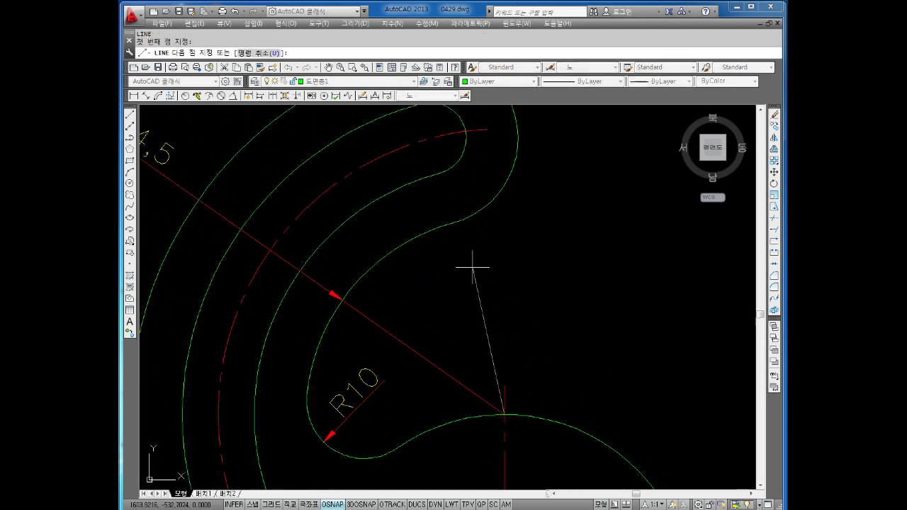
{"action": "left_click", "coordinate": [430, 140]}
{"action": "key", "text": "Escape"}
- Move the new radial line onto the 중심 centre layer
{"action": "left_click", "coordinate": [466, 278]}
{"action": "left_click", "coordinate": [436, 294]}
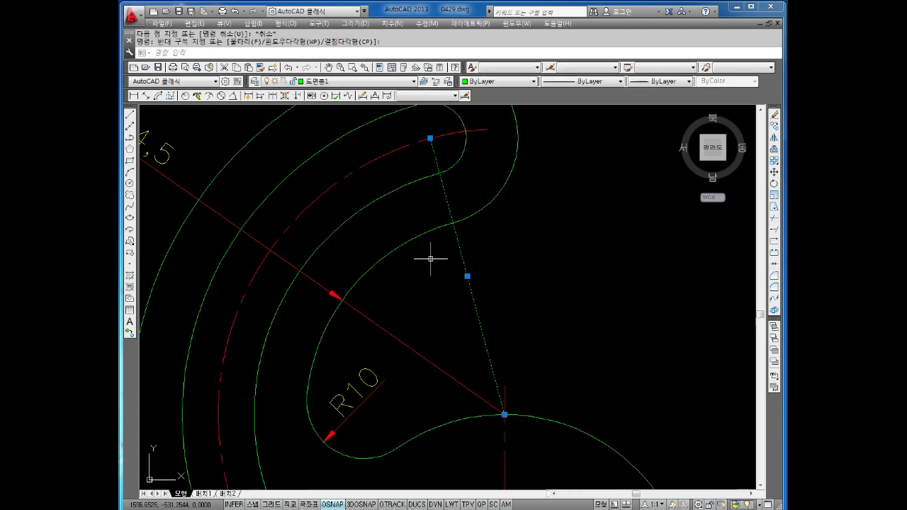
{"action": "left_click", "coordinate": [327, 81]}
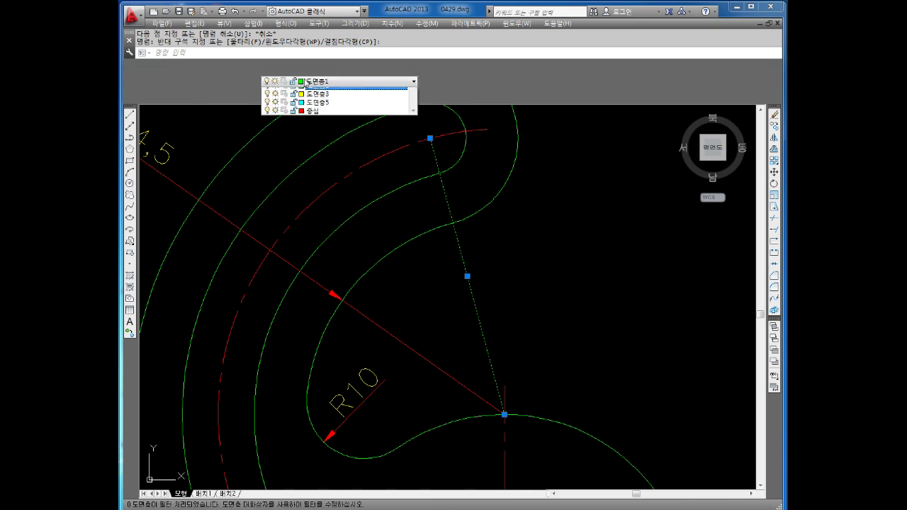
{"action": "left_click", "coordinate": [326, 144]}
{"action": "key", "text": "Escape"}
{"action": "key", "text": "Escape"}
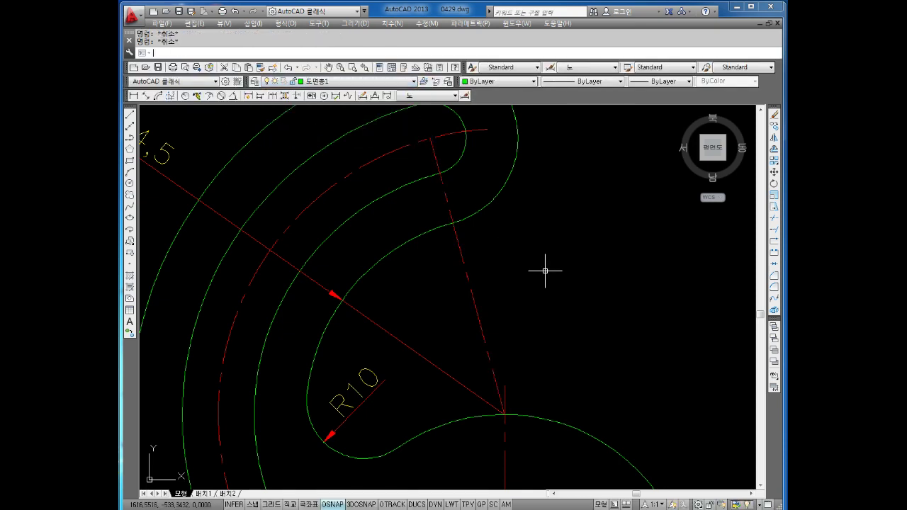
{"action": "left_click", "coordinate": [458, 53]}
{"action": "type", "text": "ㄴ"}
- Extend the radial centre line's upper end by 5 with LENGTHEN delta
{"action": "key", "text": "BackSpace"}
{"action": "type", "text": "len"}
{"action": "key", "text": "Return"}
{"action": "type", "text": "de"}
{"action": "key", "text": "Return"}
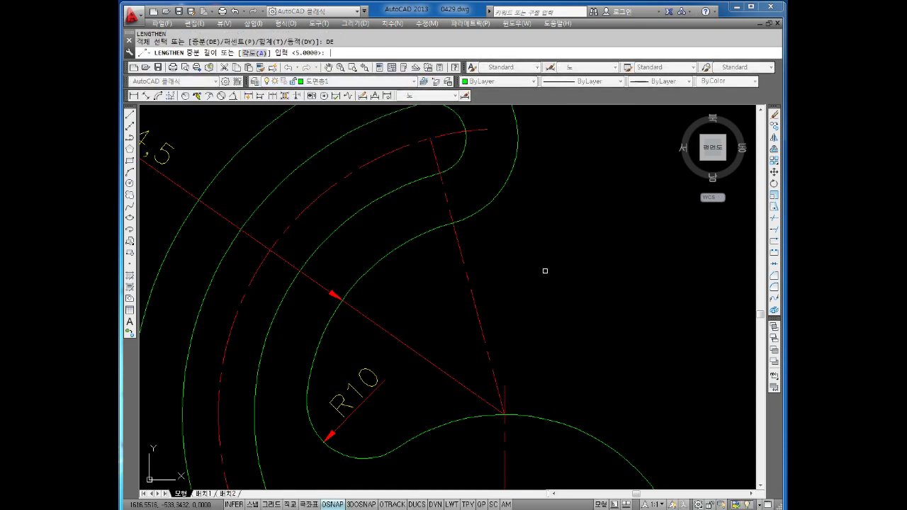
{"action": "key", "text": "Return"}
{"action": "middle_click_drag", "start_coordinate": [452, 171], "coordinate": [452, 243]}
{"action": "left_click", "coordinate": [431, 212]}
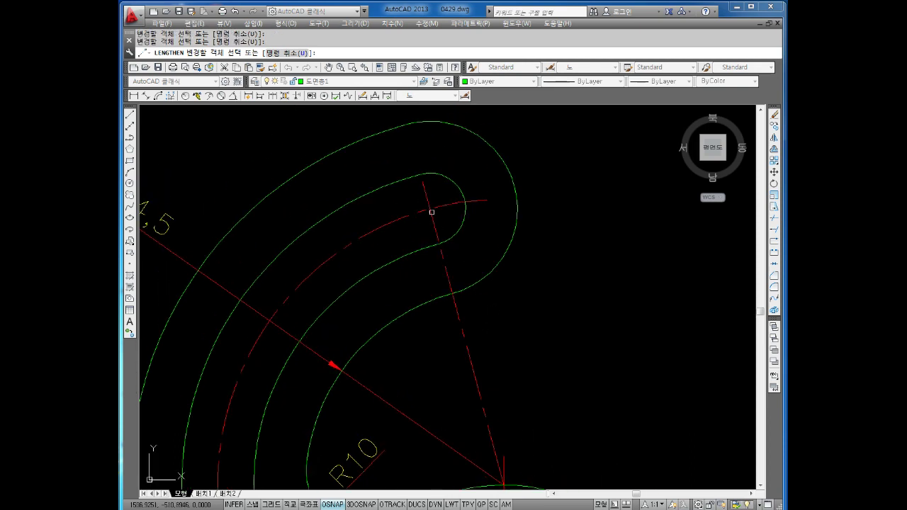
{"action": "scroll", "coordinate": [412, 142], "scroll_direction": "down", "scroll_amount": 2}
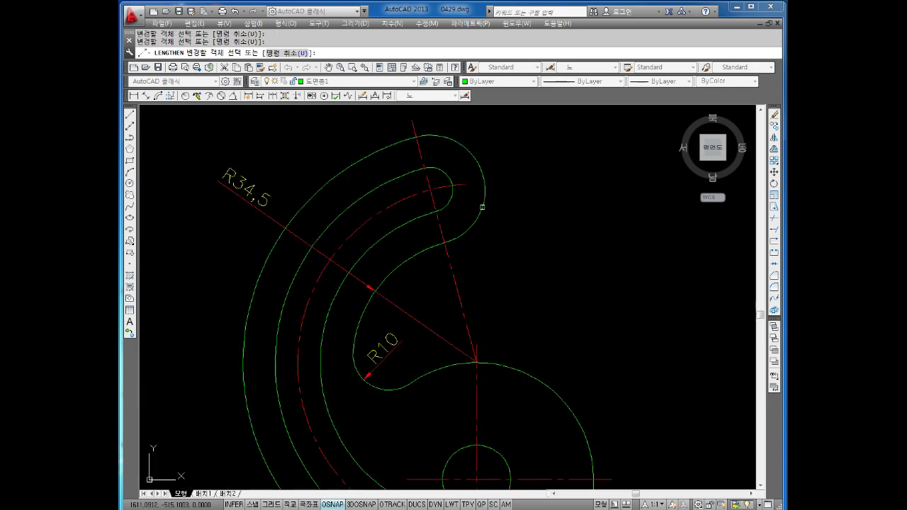
- Dimension the 15° angle between the slanted red centre line and the vertical centre line
{"action": "left_click", "coordinate": [233, 95]}
{"action": "left_click", "coordinate": [468, 329]}
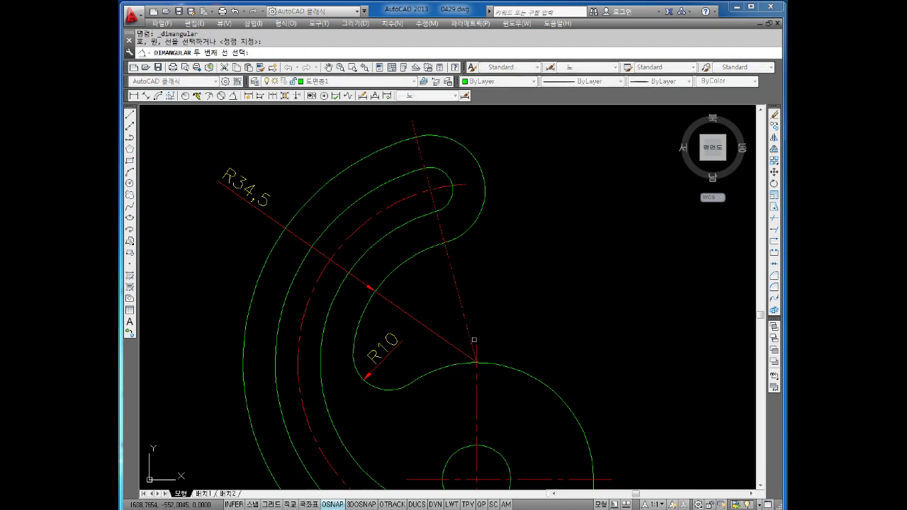
{"action": "left_click", "coordinate": [477, 345]}
{"action": "middle_click_drag", "start_coordinate": [446, 124], "coordinate": [455, 207]}
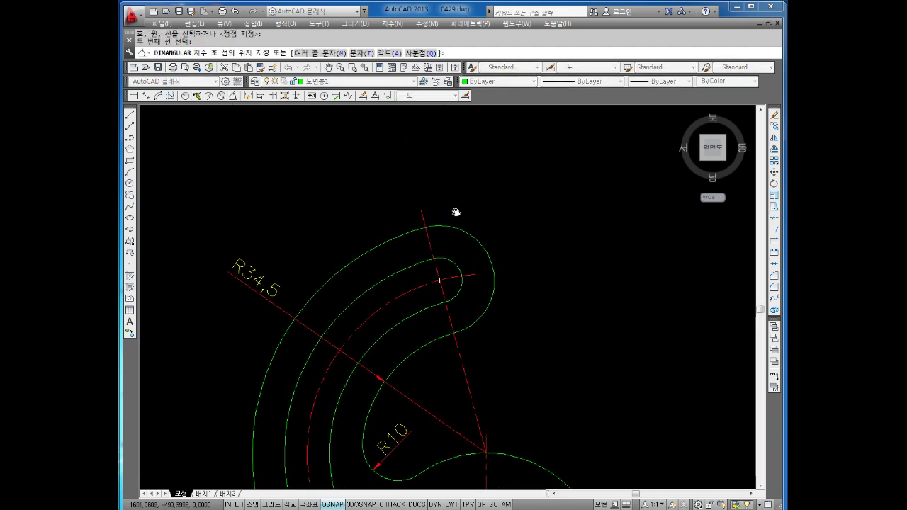
{"action": "left_click", "coordinate": [454, 205]}
{"action": "scroll", "coordinate": [465, 149], "scroll_direction": "down", "scroll_amount": 4}
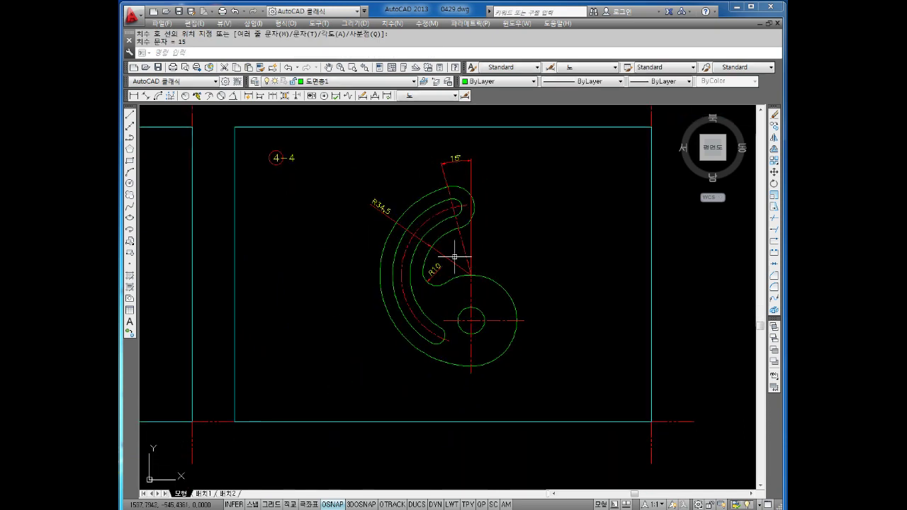
{"action": "scroll", "coordinate": [451, 258], "scroll_direction": "up", "scroll_amount": 2}
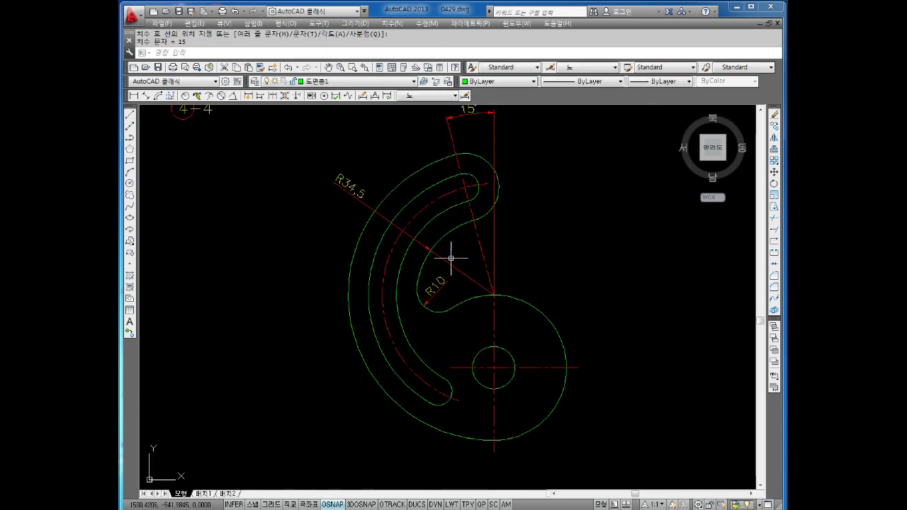
- Draw a line extending the R34.5 dimension from its end to the arc vertex
{"action": "left_click", "coordinate": [349, 190]}
{"action": "left_click", "coordinate": [346, 192]}
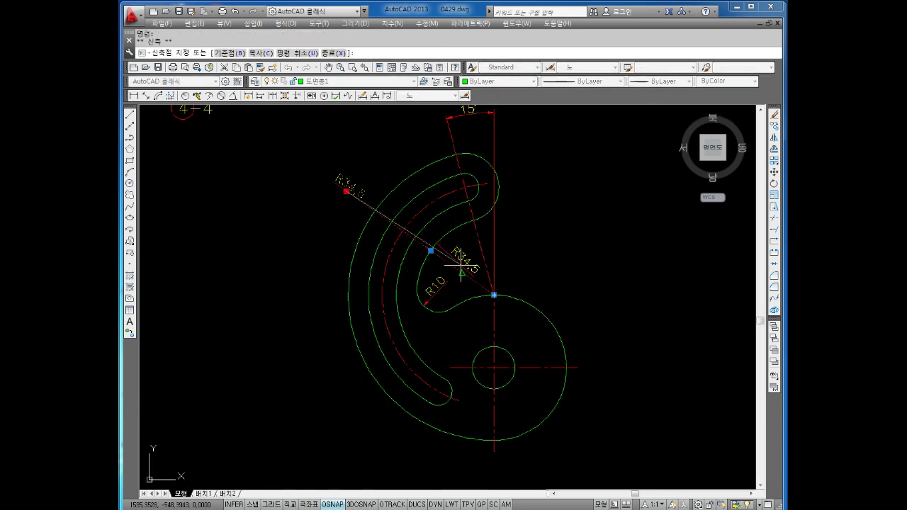
{"action": "key", "text": "Escape"}
{"action": "key", "text": "Escape"}
{"action": "scroll", "coordinate": [492, 287], "scroll_direction": "up", "scroll_amount": 3}
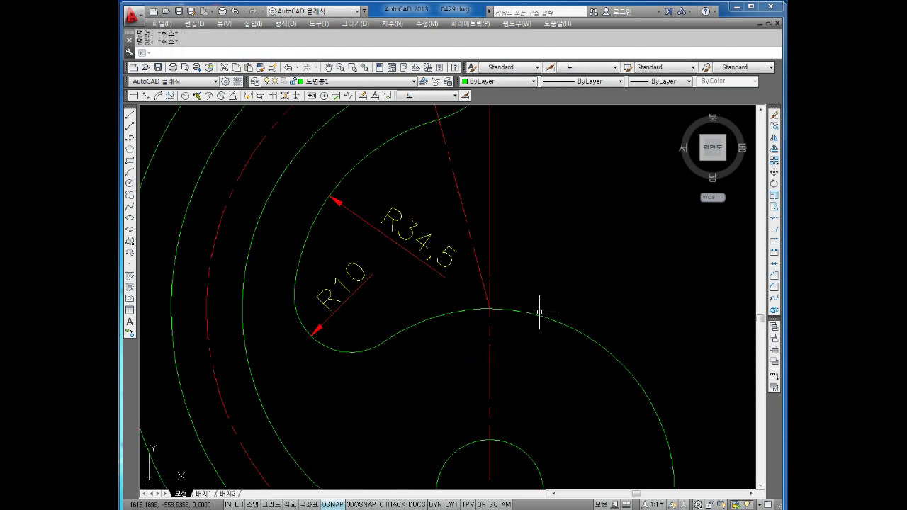
{"action": "type", "text": "l"}
{"action": "key", "text": "Return"}
{"action": "left_click", "coordinate": [445, 278]}
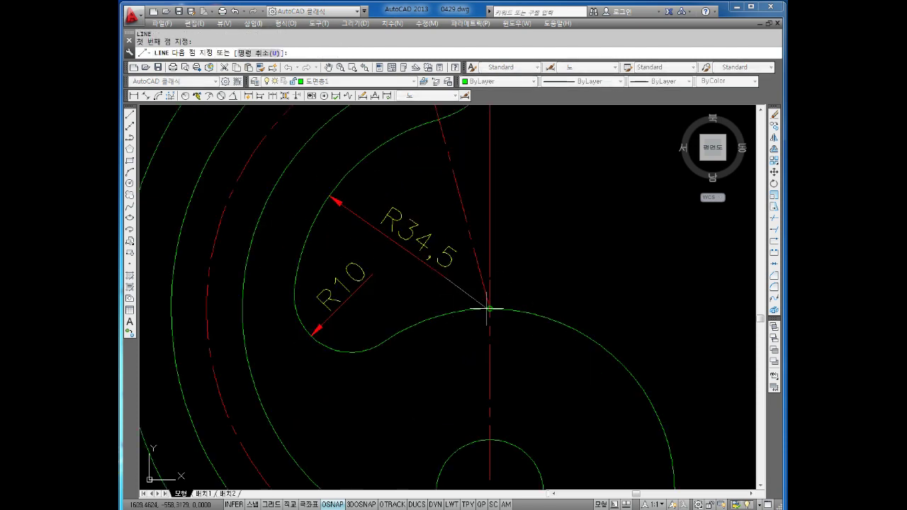
{"action": "left_click", "coordinate": [489, 309]}
- Set the new extension line's colour to ByLayer
{"action": "key", "text": "Escape"}
{"action": "left_click", "coordinate": [465, 292]}
{"action": "left_click", "coordinate": [500, 81]}
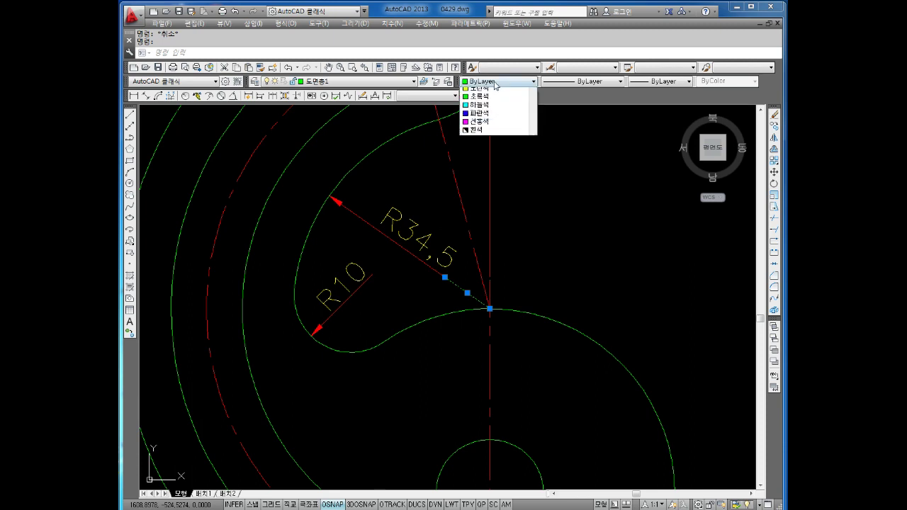
{"action": "left_click", "coordinate": [484, 93]}
{"action": "key", "text": "Escape"}
{"action": "scroll", "coordinate": [574, 248], "scroll_direction": "down", "scroll_amount": 3}
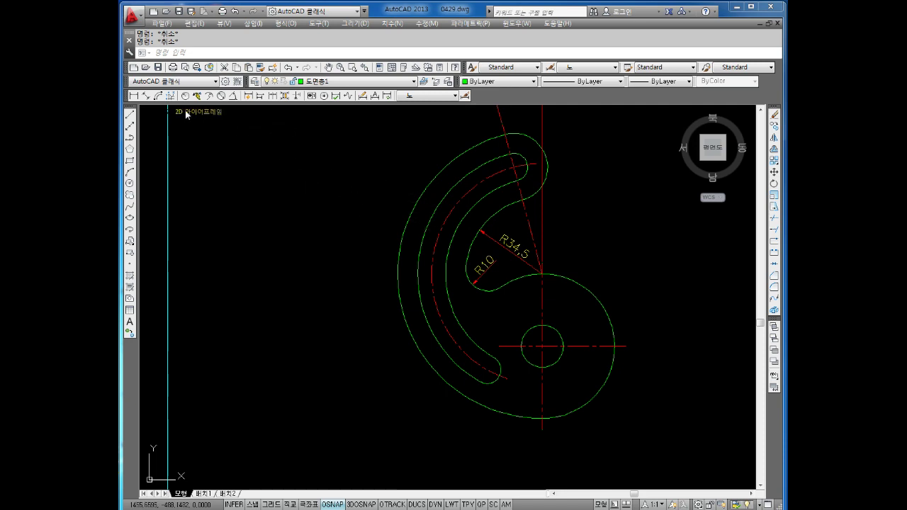
- Dimension the slot width as 12,5 and shift its text to the right
{"action": "left_click", "coordinate": [134, 96]}
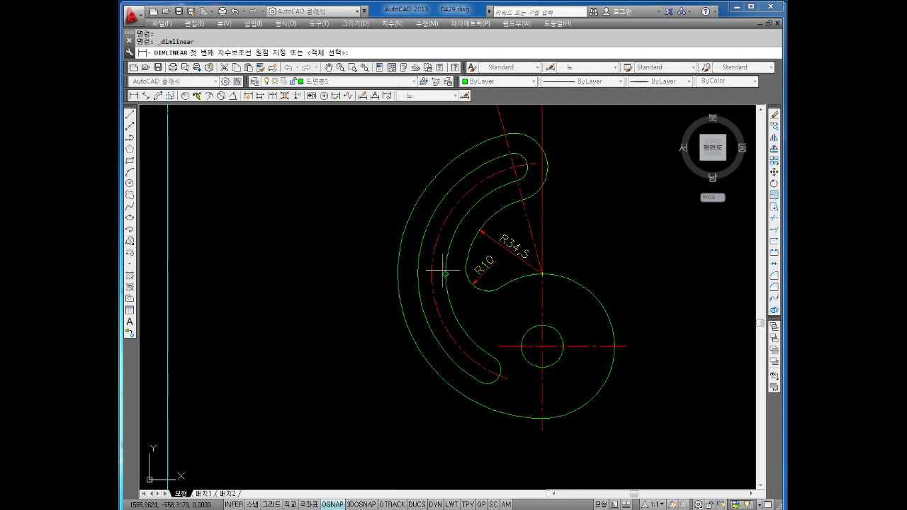
{"action": "left_click", "coordinate": [417, 273]}
{"action": "left_click", "coordinate": [446, 273]}
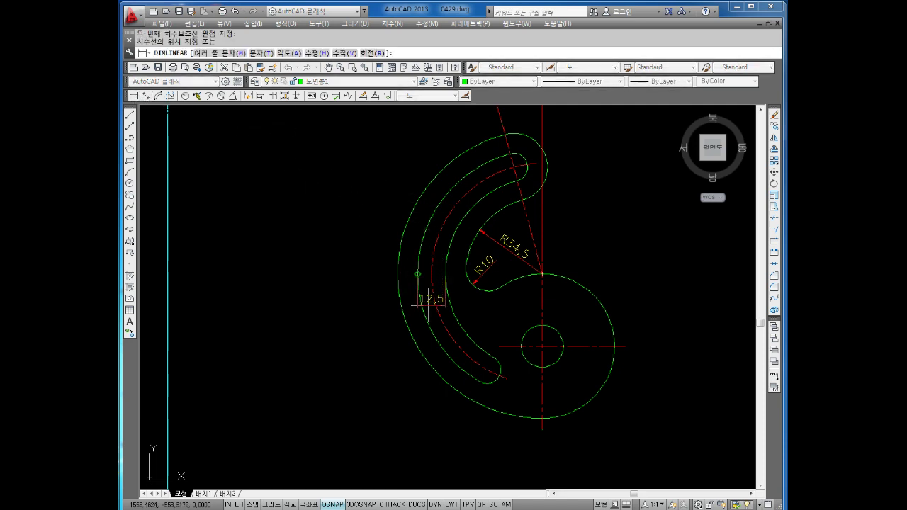
{"action": "scroll", "coordinate": [438, 299], "scroll_direction": "up", "scroll_amount": 4}
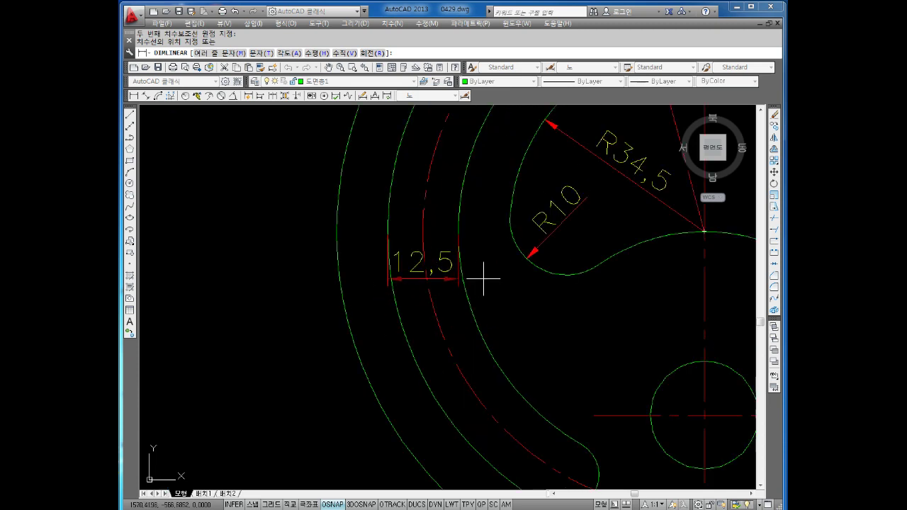
{"action": "left_click", "coordinate": [459, 278]}
{"action": "key", "text": "Escape"}
{"action": "left_click", "coordinate": [458, 279]}
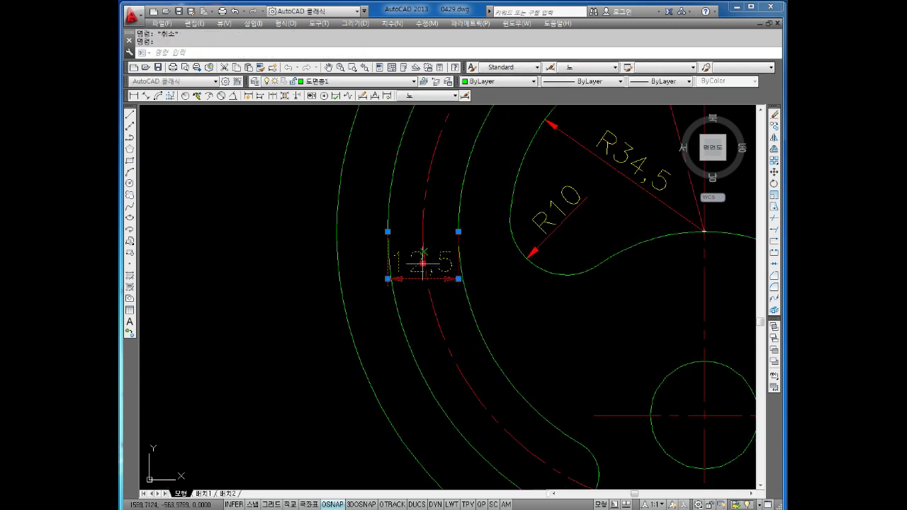
{"action": "left_click", "coordinate": [506, 291]}
{"action": "key", "text": "Escape"}
{"action": "middle_click_drag", "start_coordinate": [544, 294], "coordinate": [441, 232]}
{"action": "scroll", "coordinate": [526, 284], "scroll_direction": "down", "scroll_amount": 3}
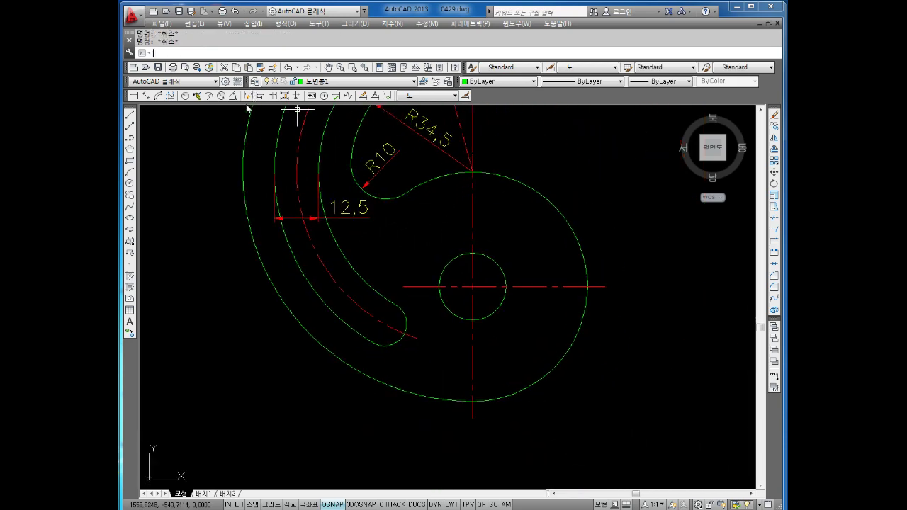
- Dimension the small central hole as Ø19 and pick the outer round for a radius dimension
{"action": "left_click", "coordinate": [222, 98]}
{"action": "left_click", "coordinate": [496, 260]}
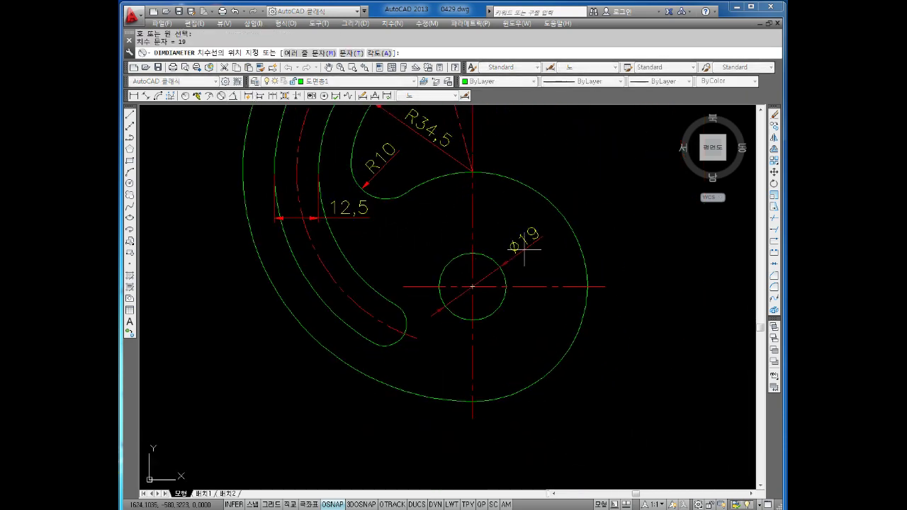
{"action": "left_click", "coordinate": [555, 263]}
{"action": "left_click", "coordinate": [185, 96]}
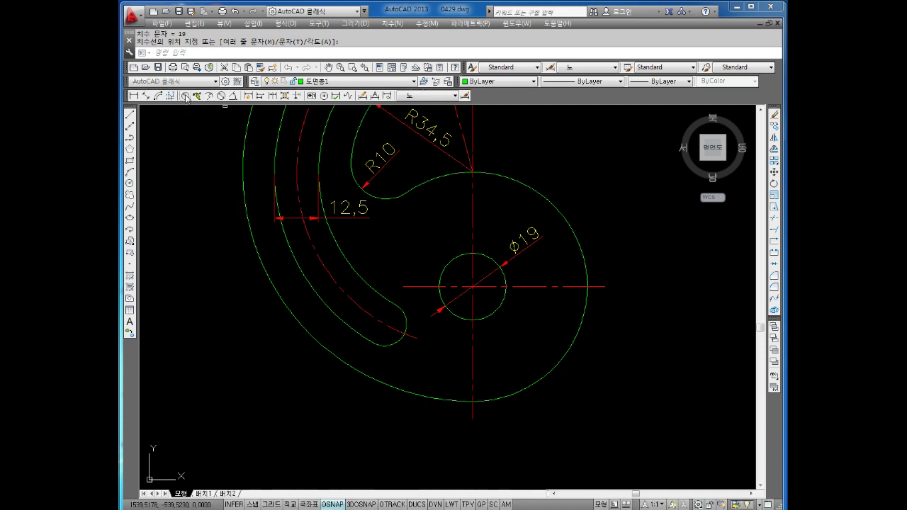
{"action": "left_click", "coordinate": [579, 239]}
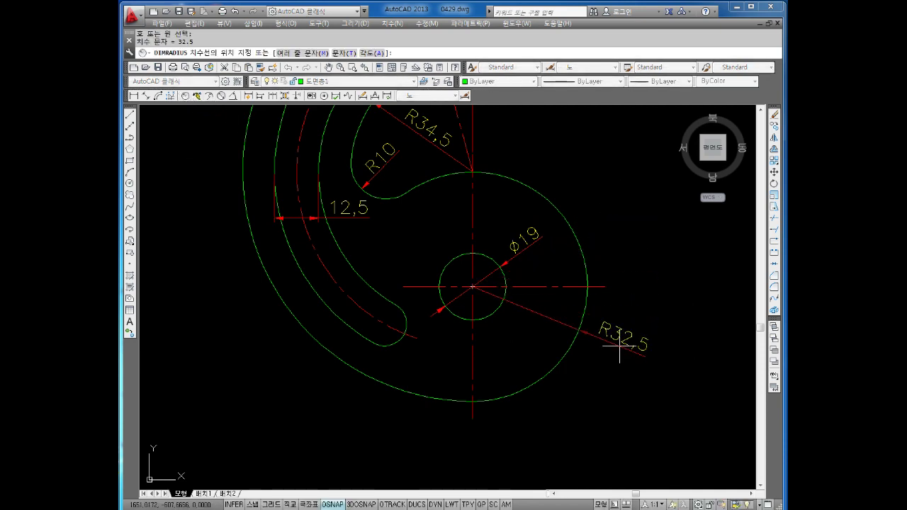
- Finish placing the R32.5 radius dimension on the outer round
{"action": "scroll", "coordinate": [561, 244], "scroll_direction": "down", "scroll_amount": 2}
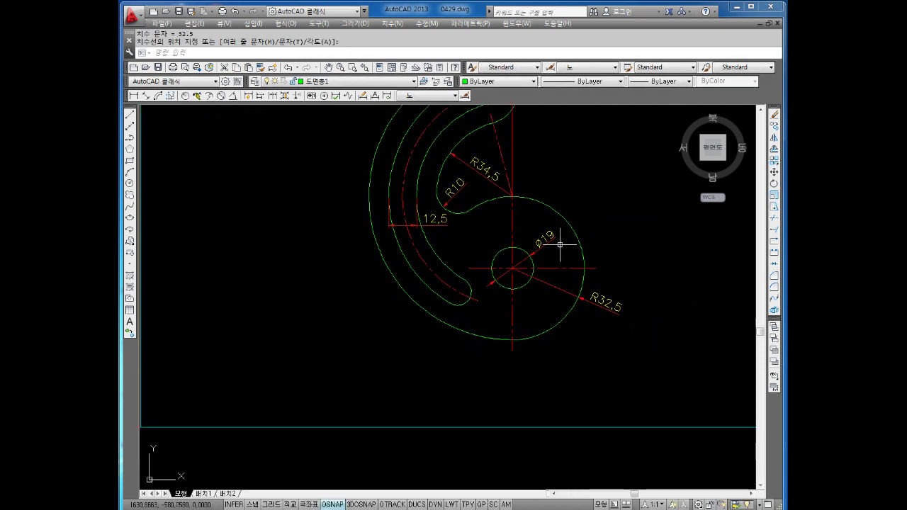
{"action": "scroll", "coordinate": [545, 258], "scroll_direction": "up", "scroll_amount": 3}
{"action": "scroll", "coordinate": [497, 248], "scroll_direction": "up", "scroll_amount": 1}
{"action": "key", "text": "Escape"}
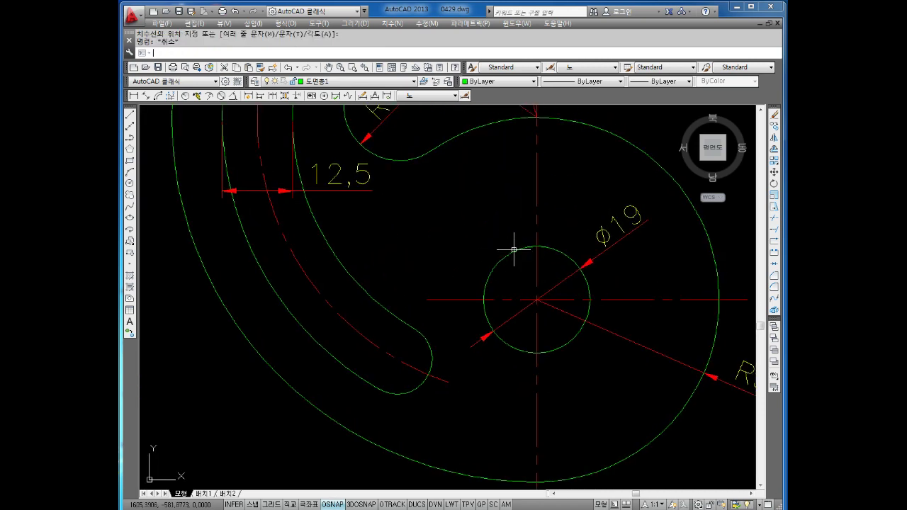
{"action": "key", "text": "Escape"}
- Draw a diagonal line from the round's top to the slot end's centre on the 중심 layer
{"action": "key", "text": "Return"}
{"action": "left_click", "coordinate": [536, 117]}
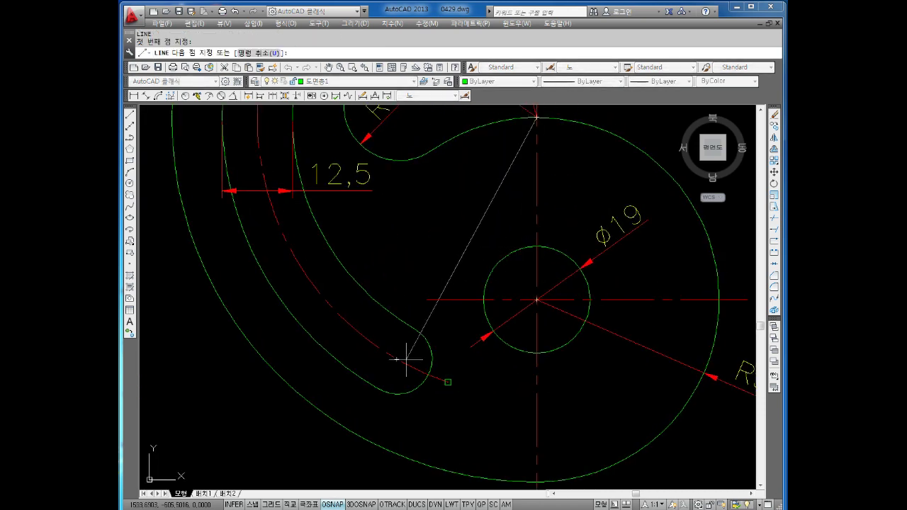
{"action": "left_click", "coordinate": [398, 359]}
{"action": "left_click", "coordinate": [453, 262]}
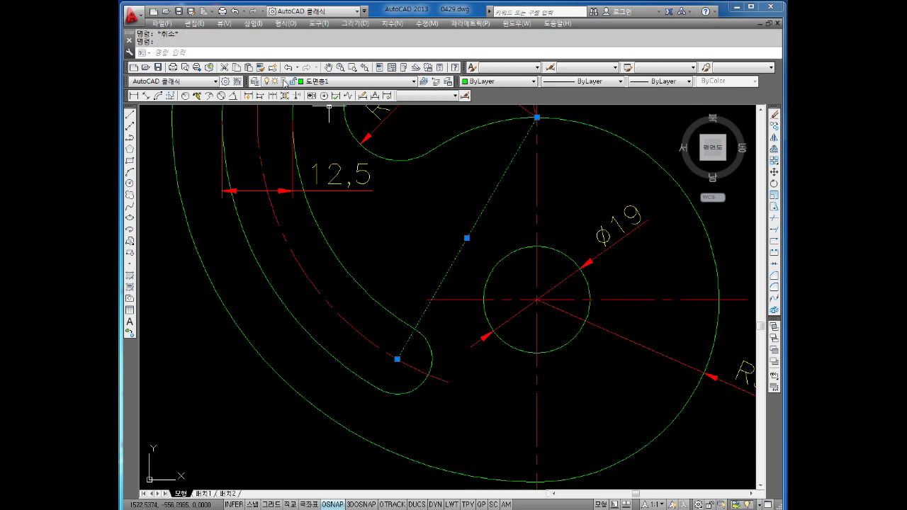
{"action": "left_click", "coordinate": [312, 82]}
{"action": "left_click", "coordinate": [317, 143]}
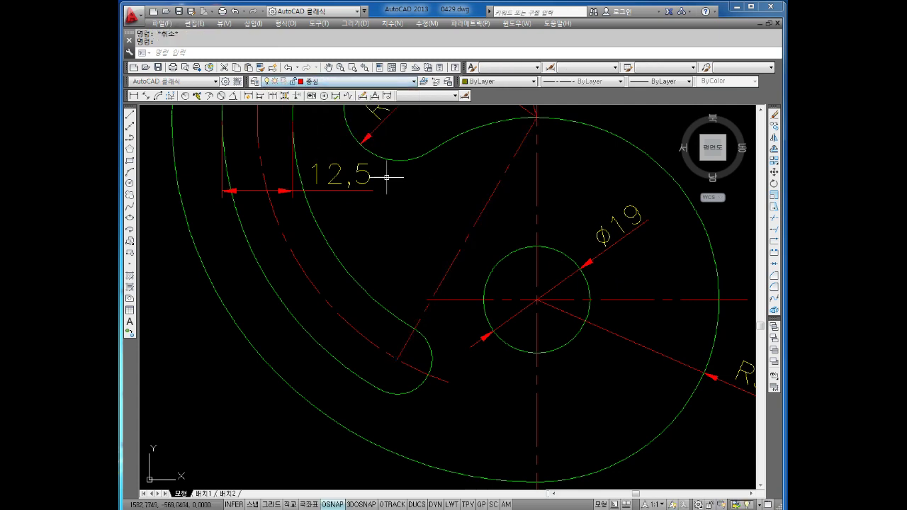
{"action": "key", "text": "Escape"}
- Lengthen the diagonal centre line's lower end by 5-unit increments
{"action": "key", "text": "Return"}
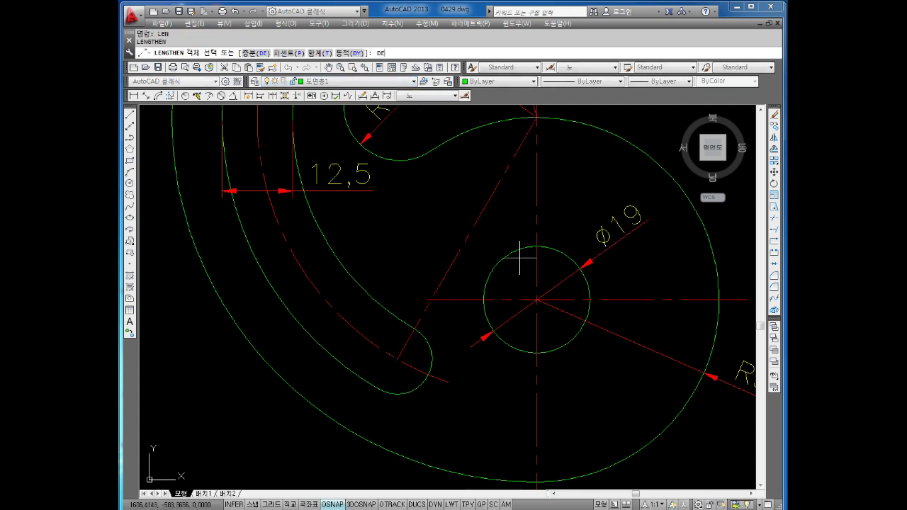
{"action": "type", "text": "DE"}
{"action": "key", "text": "Return"}
{"action": "key", "text": "Return"}
{"action": "left_click", "coordinate": [422, 322]}
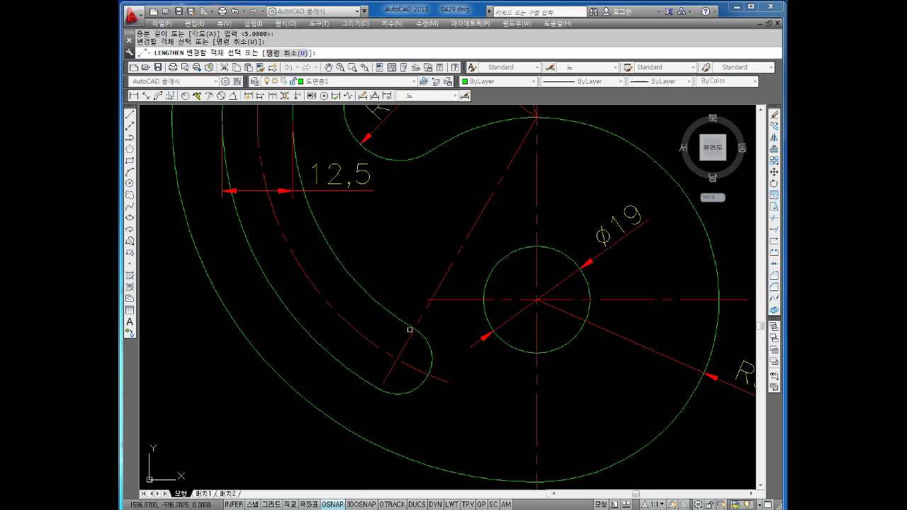
{"action": "left_click", "coordinate": [400, 346]}
{"action": "scroll", "coordinate": [417, 341], "scroll_direction": "down", "scroll_amount": 3}
{"action": "key", "text": "Escape"}
{"action": "mouse_move", "coordinate": [416, 341]}
{"action": "middle_mouse_down"}
{"action": "mouse_move", "coordinate": [405, 308]}
{"action": "mouse_move", "coordinate": [400, 220]}
{"action": "middle_mouse_up"}
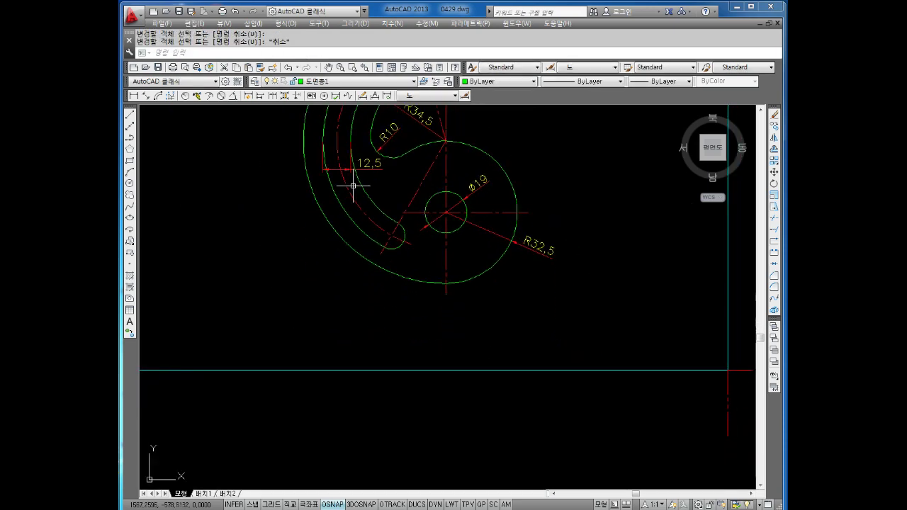
- Place a 30° angular dimension between the lower diagonal and vertical centre lines
{"action": "left_click", "coordinate": [234, 97]}
{"action": "left_click", "coordinate": [386, 243]}
{"action": "left_click", "coordinate": [446, 276]}
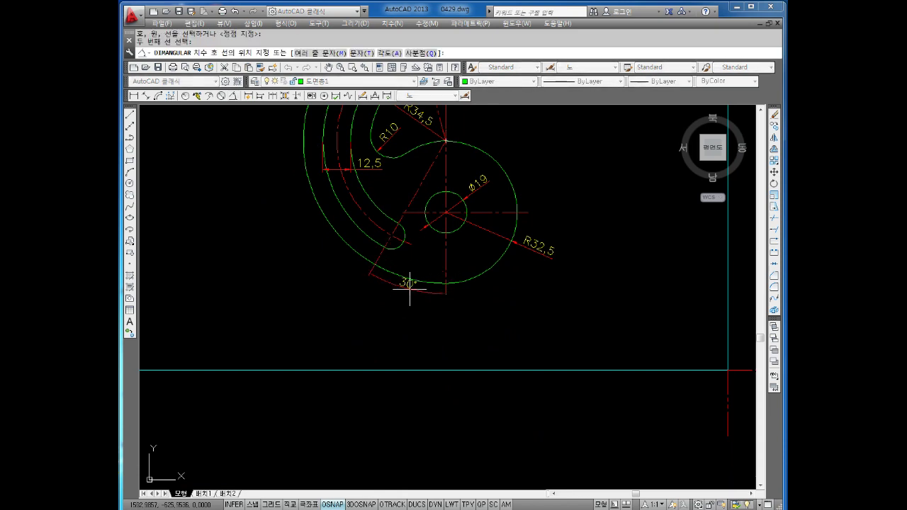
{"action": "left_click", "coordinate": [404, 304]}
{"action": "key", "text": "Escape"}
{"action": "middle_click_drag", "start_coordinate": [483, 193], "coordinate": [507, 301]}
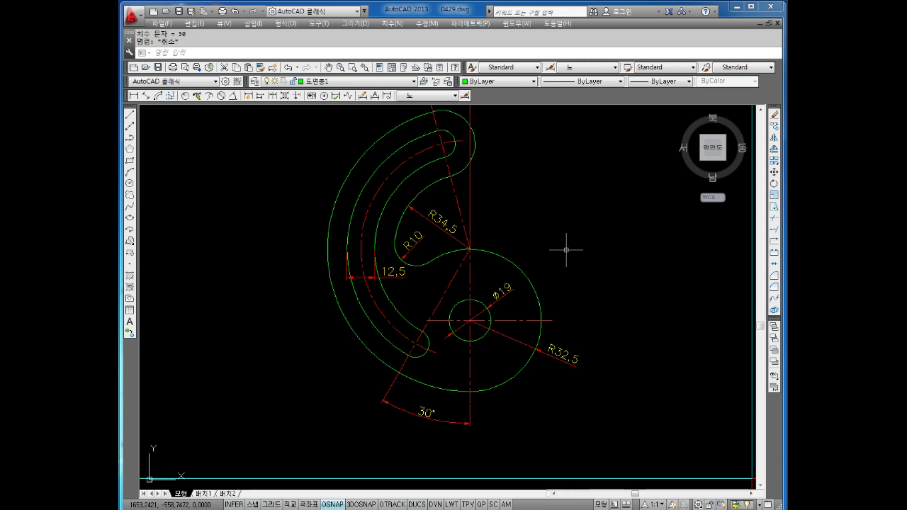
{"action": "scroll", "coordinate": [543, 219], "scroll_direction": "down", "scroll_amount": 2}
{"action": "middle_click_drag", "start_coordinate": [554, 226], "coordinate": [554, 246]}
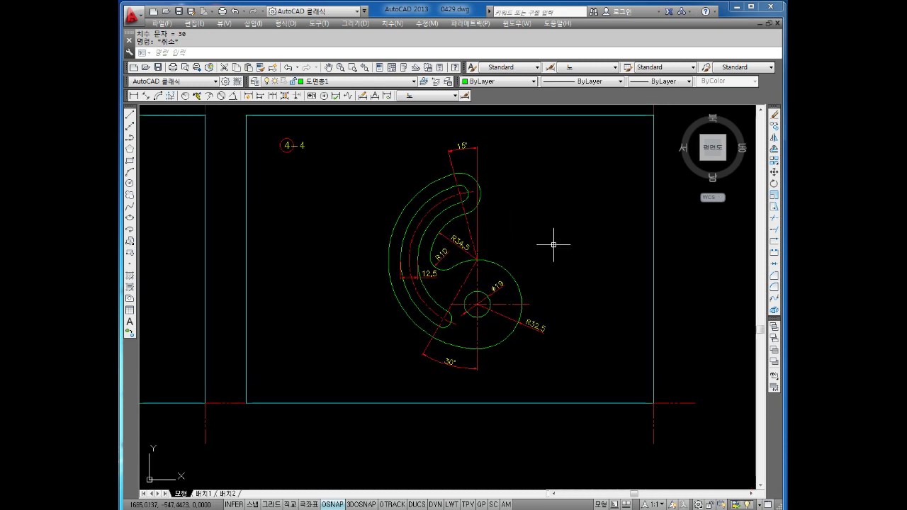
{"action": "key", "text": "ctrl+s"}
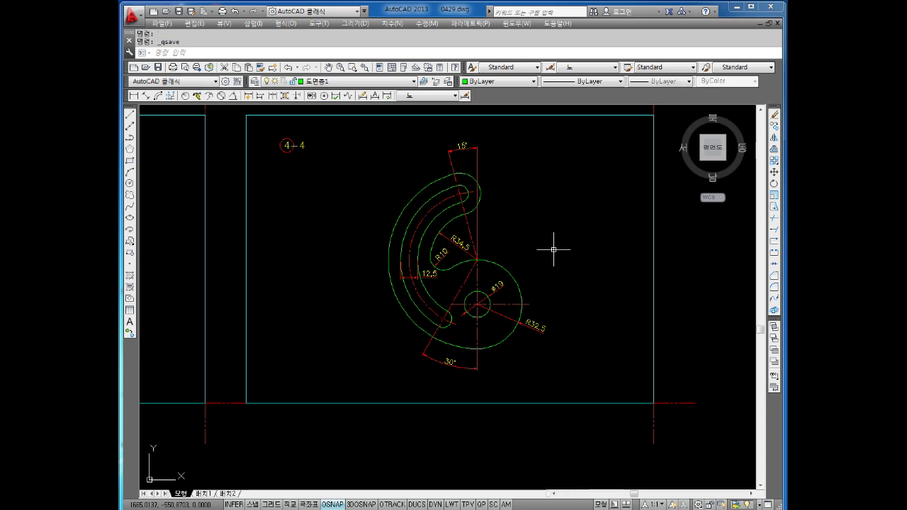
{"action": "middle_click_drag", "start_coordinate": [553, 250], "coordinate": [564, 258]}
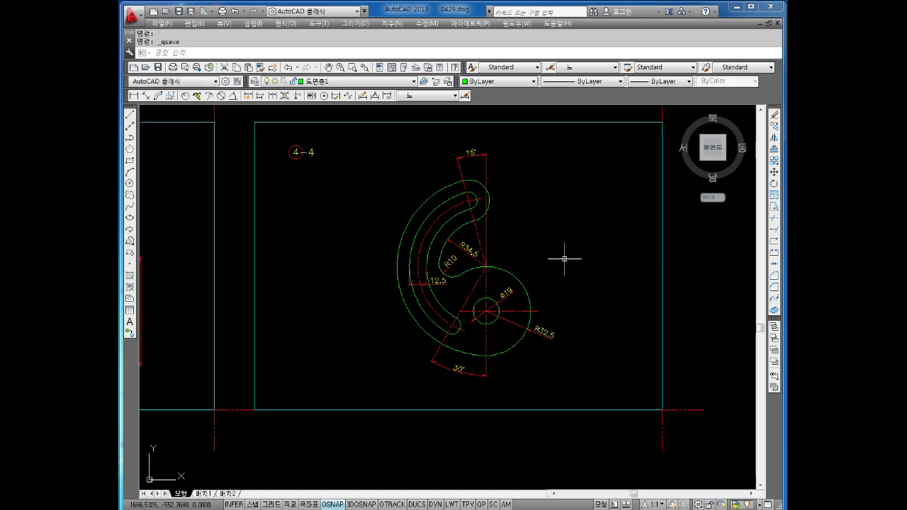
{"action": "scroll", "coordinate": [537, 263], "scroll_direction": "down", "scroll_amount": 4}
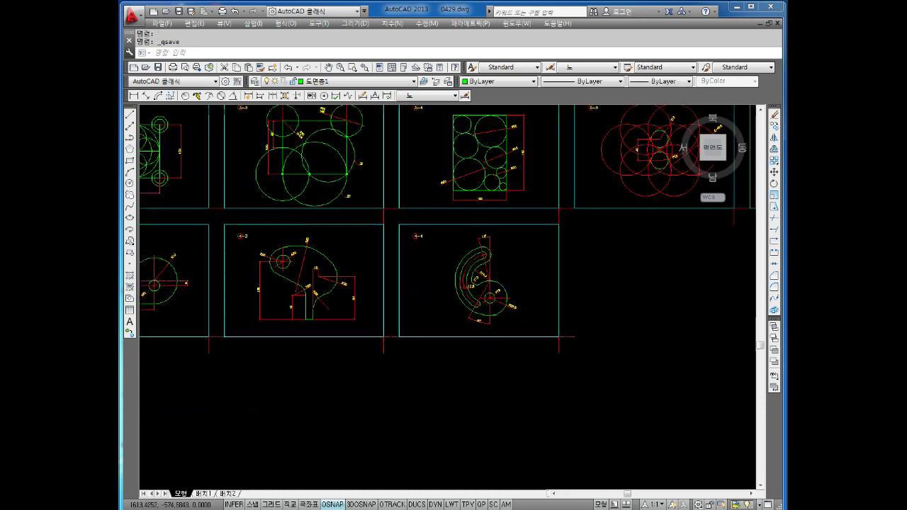
{"action": "scroll", "coordinate": [497, 230], "scroll_direction": "down", "scroll_amount": 4}
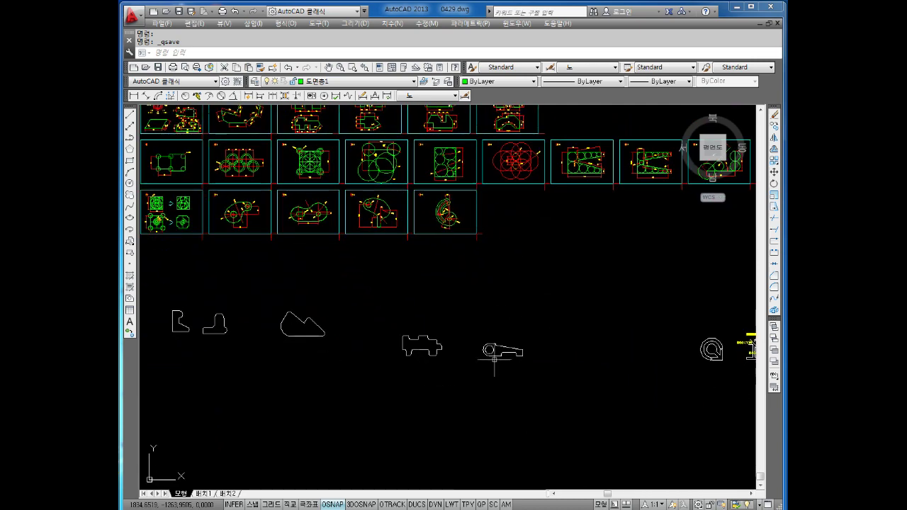
{"action": "middle_click_drag", "start_coordinate": [385, 336], "coordinate": [472, 326]}
{"action": "middle_click_drag", "start_coordinate": [577, 324], "coordinate": [250, 319]}
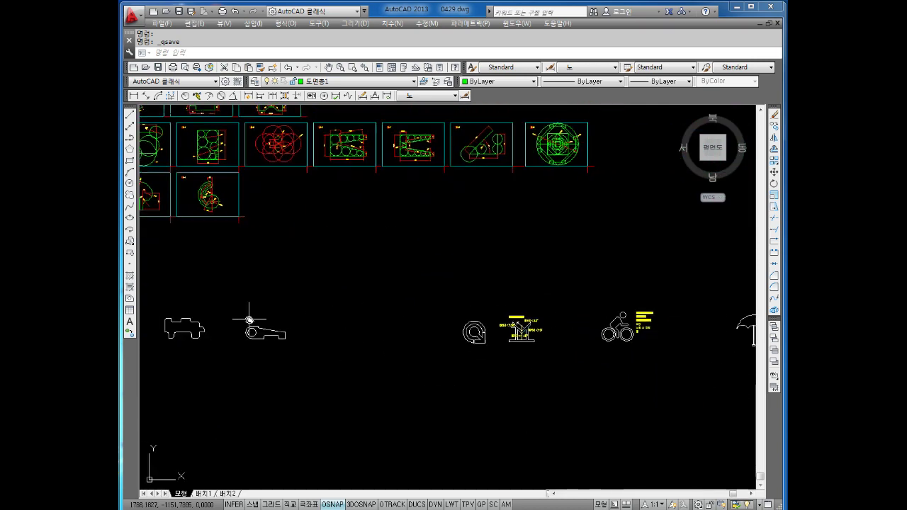
{"action": "scroll", "coordinate": [446, 298], "scroll_direction": "up", "scroll_amount": 2}
{"action": "scroll", "coordinate": [564, 330], "scroll_direction": "up", "scroll_amount": 6}
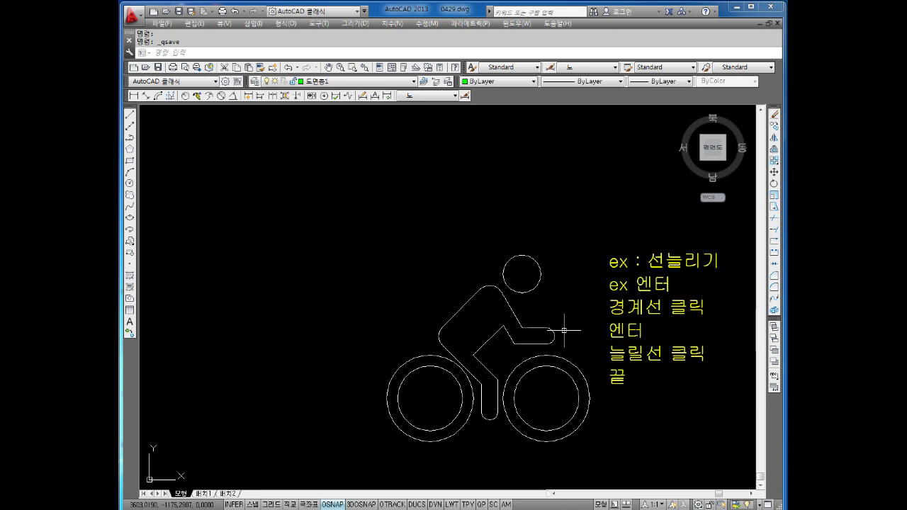
{"action": "scroll", "coordinate": [564, 331], "scroll_direction": "down", "scroll_amount": 4}
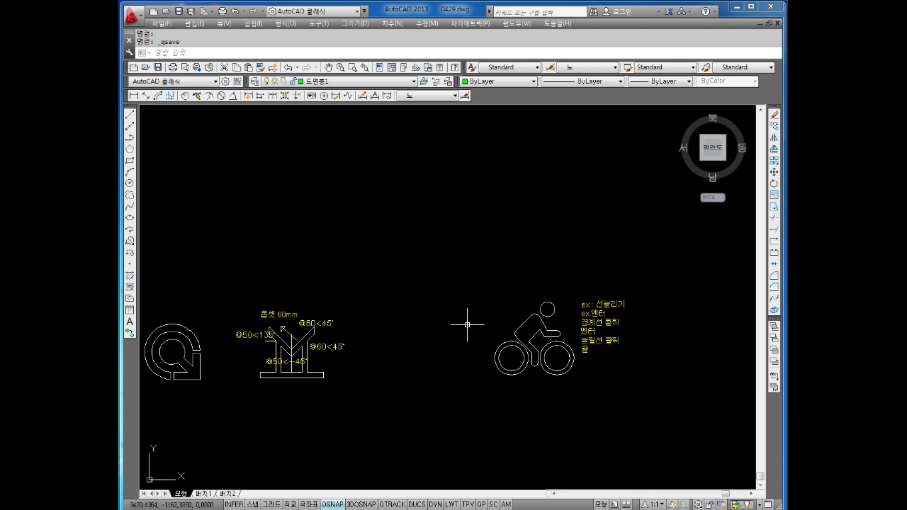
{"action": "scroll", "coordinate": [467, 324], "scroll_direction": "down", "scroll_amount": 2}
{"action": "scroll", "coordinate": [347, 314], "scroll_direction": "up", "scroll_amount": 2}
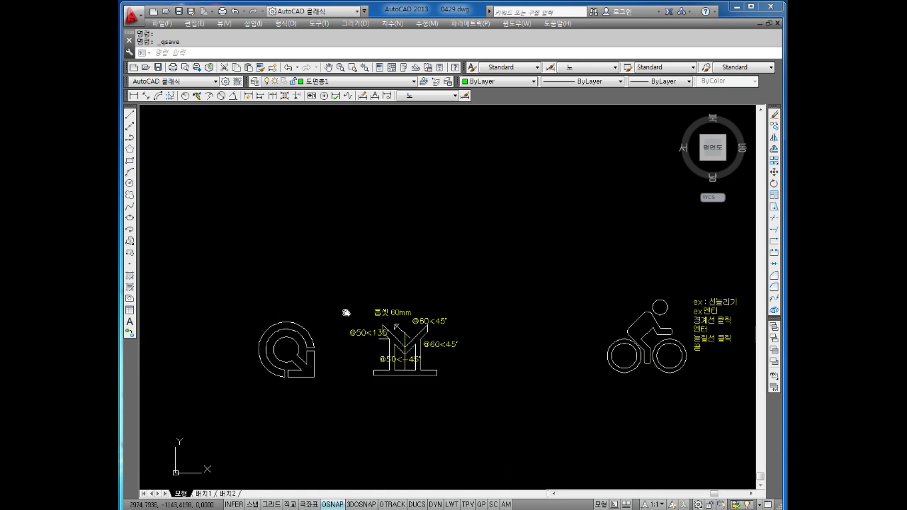
{"action": "scroll", "coordinate": [395, 266], "scroll_direction": "down", "scroll_amount": 3}
{"action": "scroll", "coordinate": [406, 317], "scroll_direction": "up", "scroll_amount": 1}
{"action": "scroll", "coordinate": [323, 278], "scroll_direction": "down", "scroll_amount": 2}
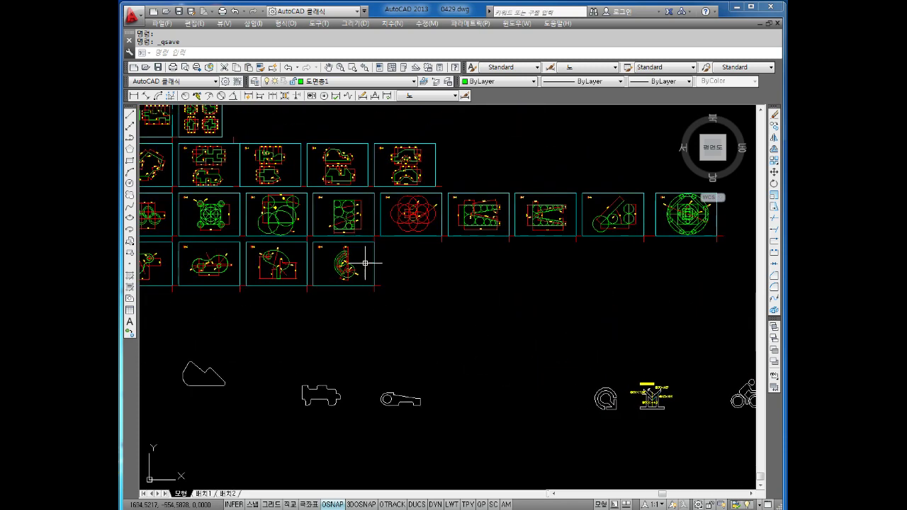
{"action": "scroll", "coordinate": [364, 263], "scroll_direction": "up", "scroll_amount": 4}
{"action": "mouse_move", "coordinate": [365, 259]}
{"action": "middle_mouse_down"}
{"action": "mouse_move", "coordinate": [405, 263]}
{"action": "mouse_move", "coordinate": [380, 232]}
{"action": "middle_mouse_up"}
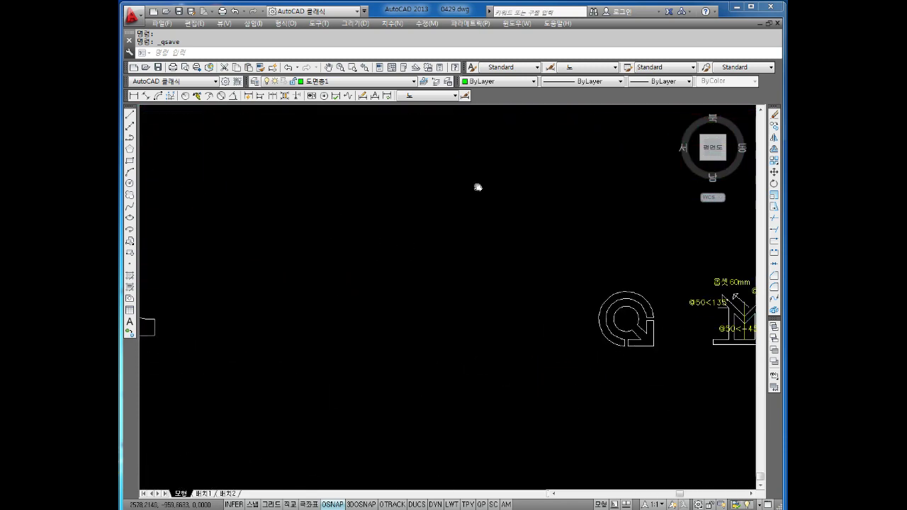
{"action": "middle_click_drag", "start_coordinate": [709, 305], "coordinate": [588, 304]}
{"action": "scroll", "coordinate": [624, 319], "scroll_direction": "up", "scroll_amount": 4}
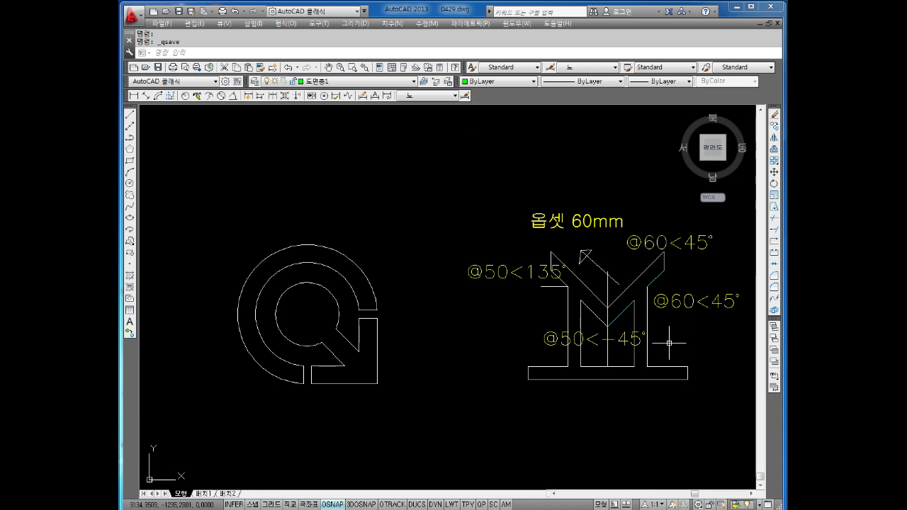
{"action": "scroll", "coordinate": [669, 343], "scroll_direction": "down", "scroll_amount": 1}
{"action": "middle_click_drag", "start_coordinate": [519, 304], "coordinate": [584, 304]}
{"action": "scroll", "coordinate": [583, 305], "scroll_direction": "down", "scroll_amount": 3}
{"action": "mouse_move", "coordinate": [522, 334]}
{"action": "middle_mouse_down"}
{"action": "mouse_move", "coordinate": [673, 320]}
{"action": "mouse_move", "coordinate": [624, 376]}
{"action": "middle_mouse_up"}
{"action": "scroll", "coordinate": [425, 269], "scroll_direction": "down", "scroll_amount": 2}
{"action": "scroll", "coordinate": [425, 294], "scroll_direction": "down", "scroll_amount": 2}
- Copy the whole 4-4 sheet with its hook part into the next frame position
{"action": "scroll", "coordinate": [426, 294], "scroll_direction": "up", "scroll_amount": 2}
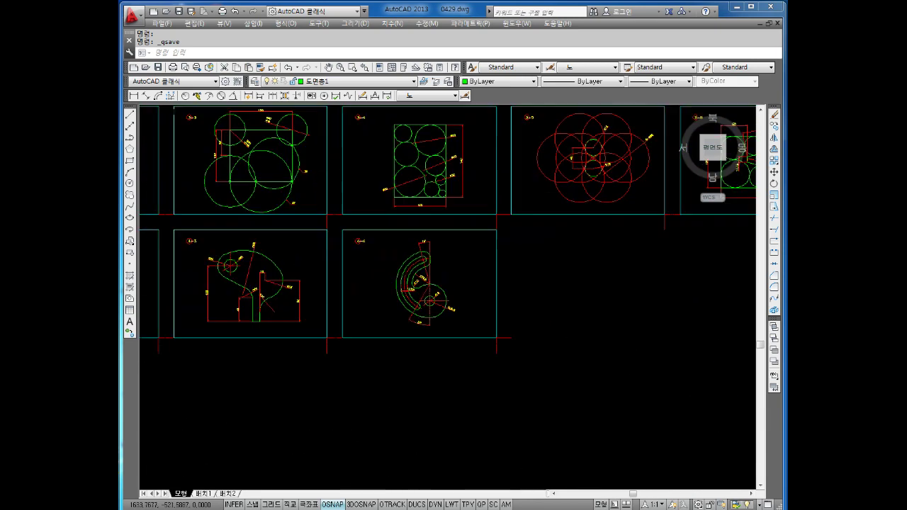
{"action": "scroll", "coordinate": [425, 255], "scroll_direction": "up", "scroll_amount": 2}
{"action": "key", "text": "Escape"}
{"action": "key", "text": "Escape"}
{"action": "key", "text": "Return"}
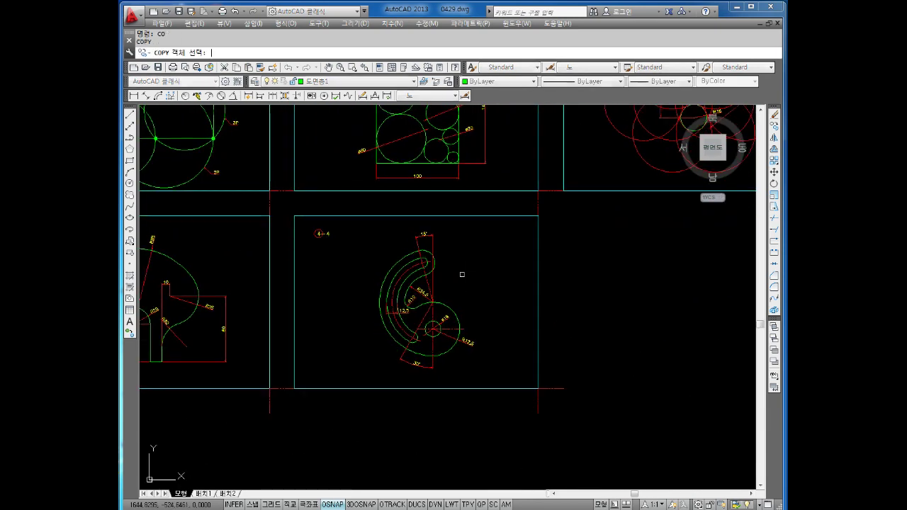
{"action": "left_click", "coordinate": [578, 209]}
{"action": "left_click", "coordinate": [277, 415]}
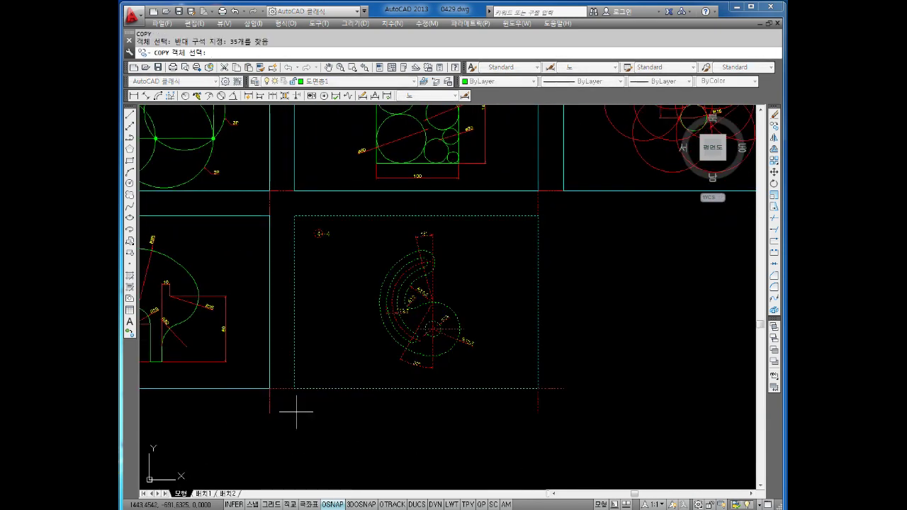
{"action": "key", "text": "Return"}
{"action": "left_click", "coordinate": [269, 389]}
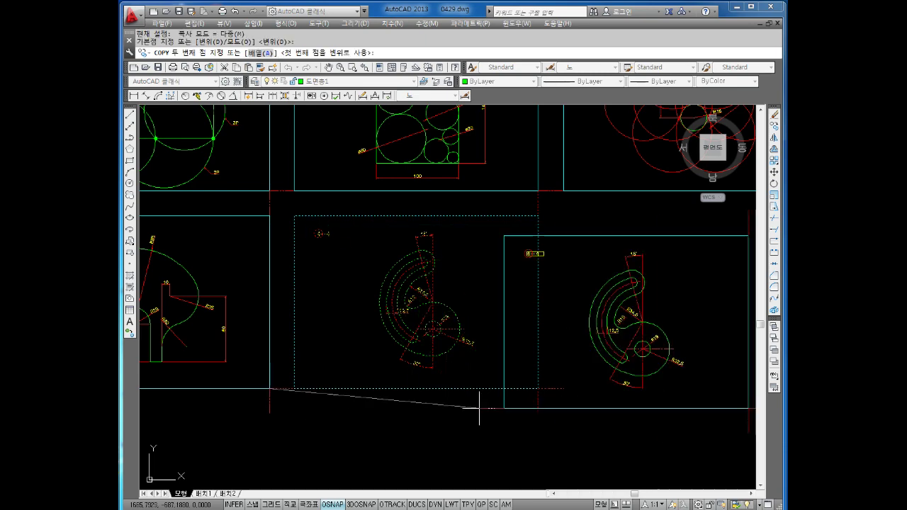
{"action": "left_click", "coordinate": [547, 383]}
{"action": "scroll", "coordinate": [547, 384], "scroll_direction": "down", "scroll_amount": 2}
{"action": "key", "text": "Escape"}
- Change the copied sheet's label from 4-4 to 4-5
{"action": "scroll", "coordinate": [581, 358], "scroll_direction": "up", "scroll_amount": 2}
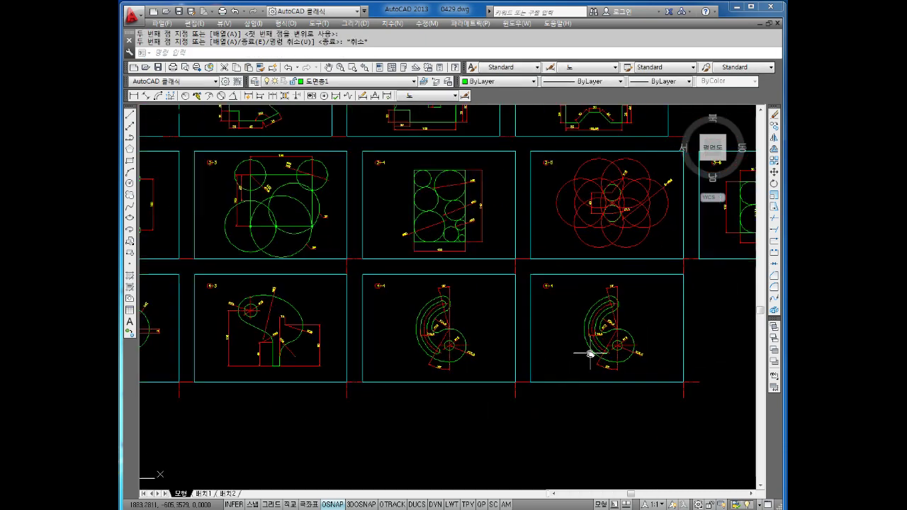
{"action": "scroll", "coordinate": [539, 337], "scroll_direction": "up", "scroll_amount": 2}
{"action": "scroll", "coordinate": [461, 304], "scroll_direction": "up", "scroll_amount": 2}
{"action": "scroll", "coordinate": [420, 275], "scroll_direction": "up", "scroll_amount": 2}
{"action": "double_click", "coordinate": [408, 269]}
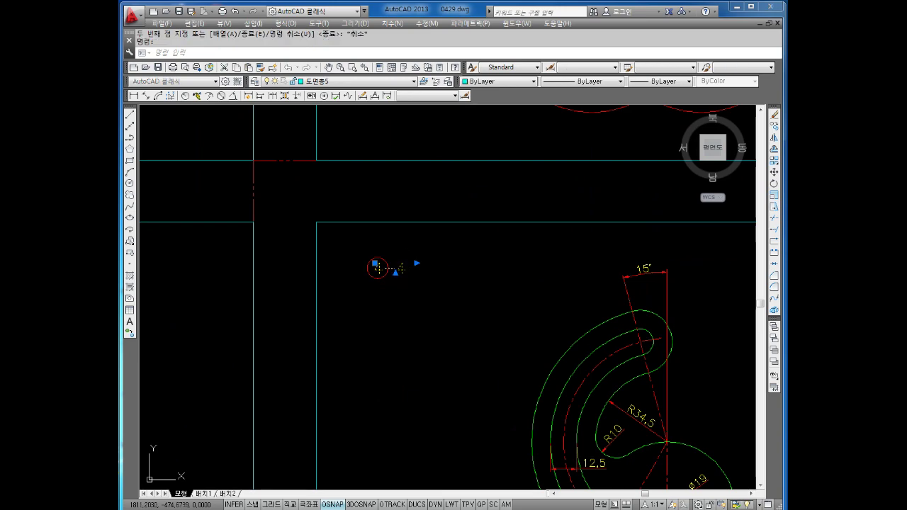
{"action": "key", "text": "BackSpace"}
{"action": "type", "text": "5"}
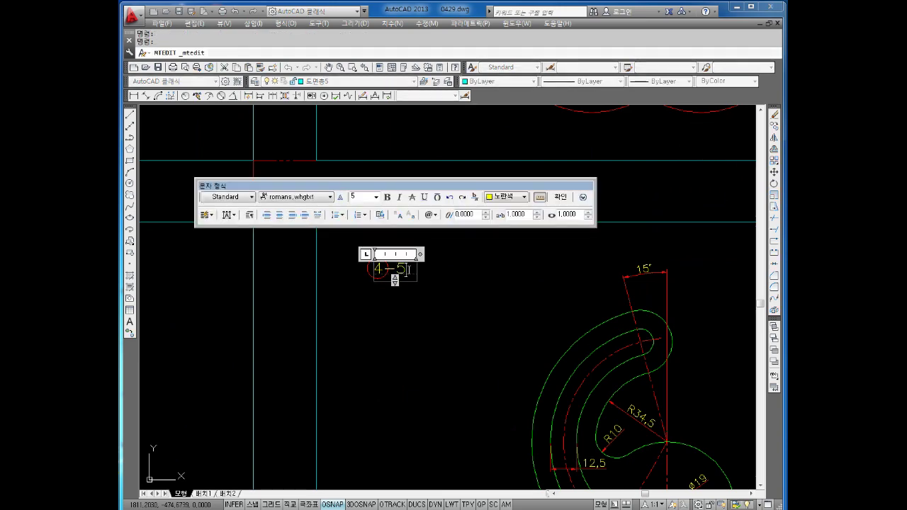
{"action": "key", "text": "Escape"}
{"action": "scroll", "coordinate": [475, 344], "scroll_direction": "down", "scroll_amount": 4}
- Erase the copied hook part from the 4-5 frame
{"action": "left_click", "coordinate": [534, 235]}
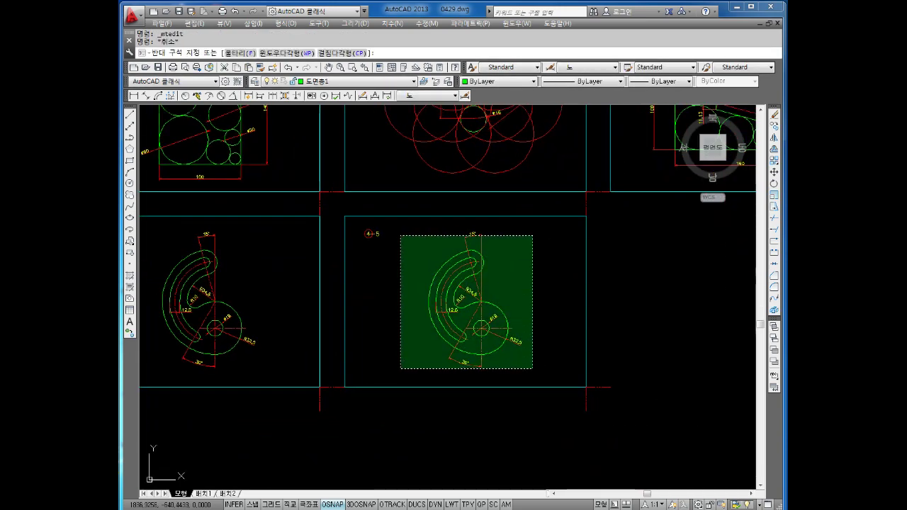
{"action": "left_click", "coordinate": [400, 369]}
{"action": "key", "text": "Delete"}
{"action": "scroll", "coordinate": [518, 370], "scroll_direction": "down", "scroll_amount": 3}
{"action": "scroll", "coordinate": [602, 432], "scroll_direction": "up", "scroll_amount": 2}
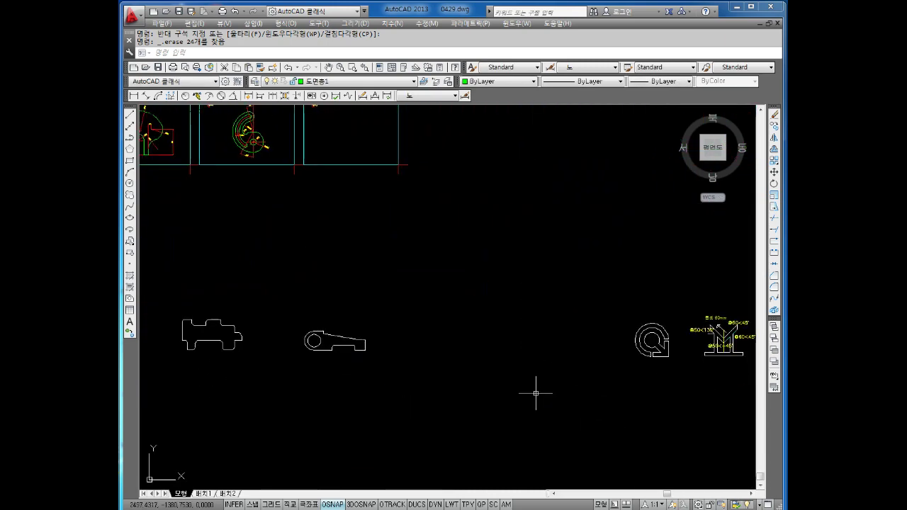
{"action": "middle_click_drag", "start_coordinate": [639, 342], "coordinate": [492, 341]}
- Move the circular-arrow part into the 4-5 frame
{"action": "type", "text": "m"}
{"action": "key", "text": "Return"}
{"action": "left_click", "coordinate": [459, 315]}
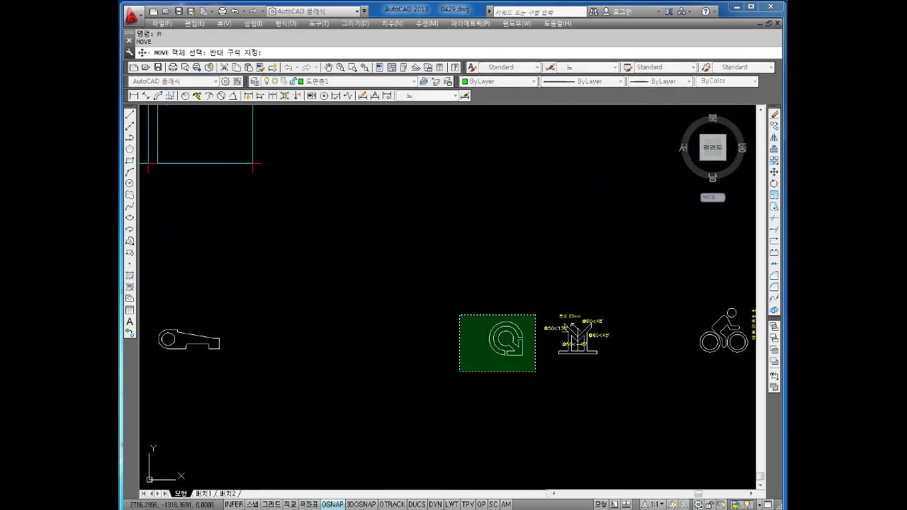
{"action": "left_click", "coordinate": [536, 371]}
{"action": "key", "text": "Return"}
{"action": "left_click", "coordinate": [499, 338]}
{"action": "scroll", "coordinate": [472, 340], "scroll_direction": "down", "scroll_amount": 4}
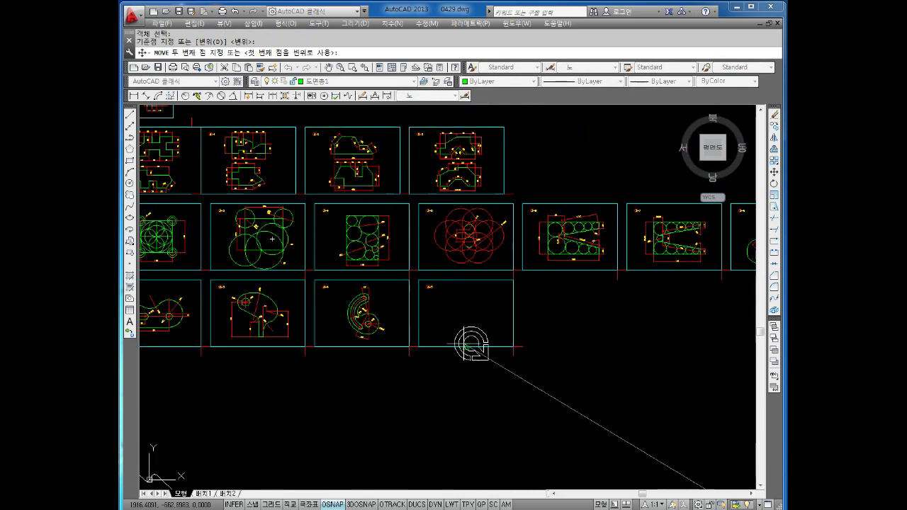
{"action": "scroll", "coordinate": [461, 293], "scroll_direction": "up", "scroll_amount": 3}
{"action": "key", "text": "Escape"}
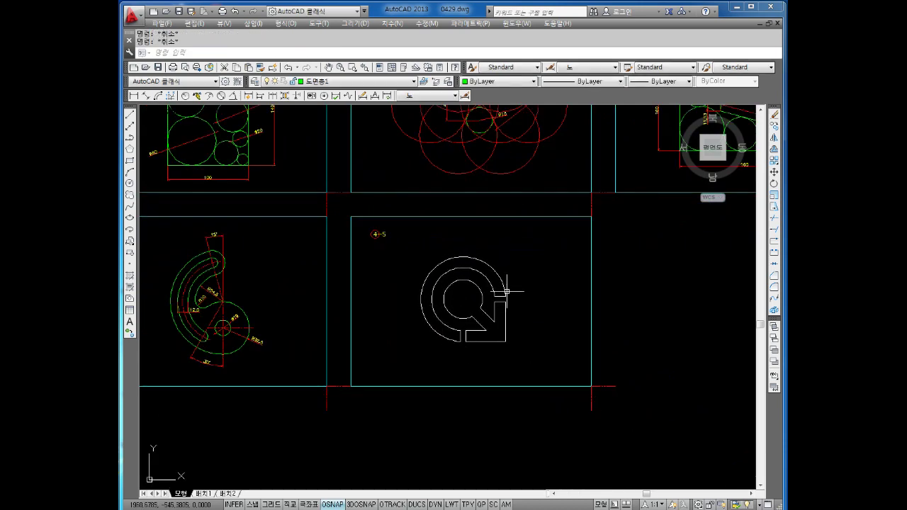
- Put the circular-arrow part on the green 도면층1 layer
{"action": "left_click", "coordinate": [534, 235]}
{"action": "left_click", "coordinate": [363, 344]}
{"action": "key", "text": "Escape"}
{"action": "left_click", "coordinate": [512, 247]}
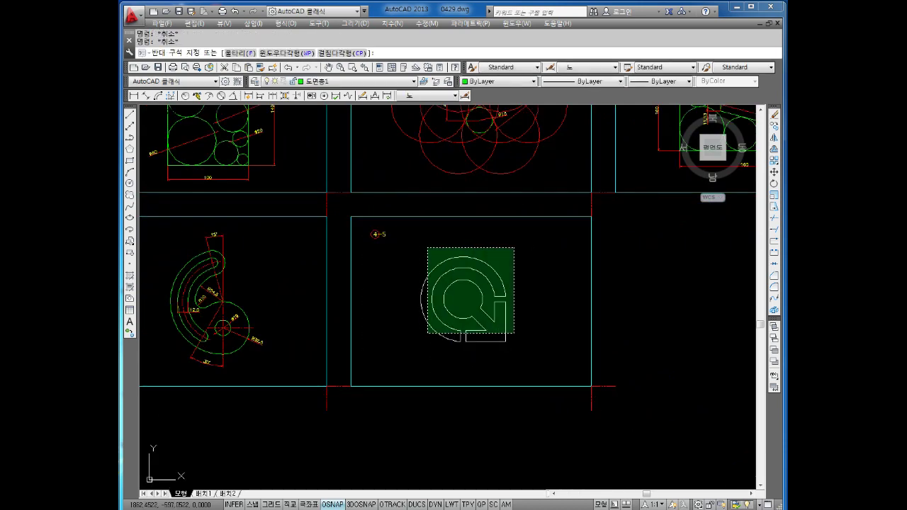
{"action": "left_click", "coordinate": [423, 345]}
{"action": "left_click", "coordinate": [382, 82]}
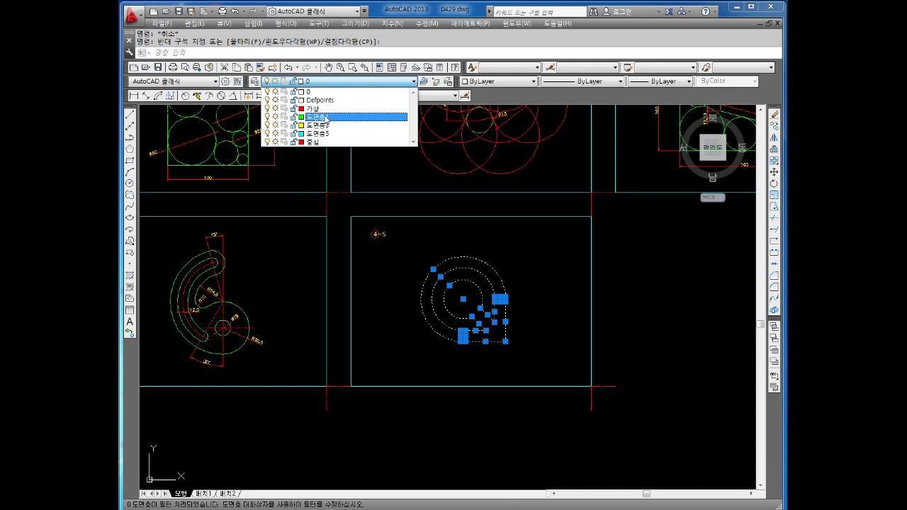
{"action": "left_click", "coordinate": [333, 116]}
{"action": "key", "text": "Escape"}
{"action": "scroll", "coordinate": [520, 325], "scroll_direction": "up", "scroll_amount": 3}
{"action": "middle_click_drag", "start_coordinate": [492, 303], "coordinate": [507, 305]}
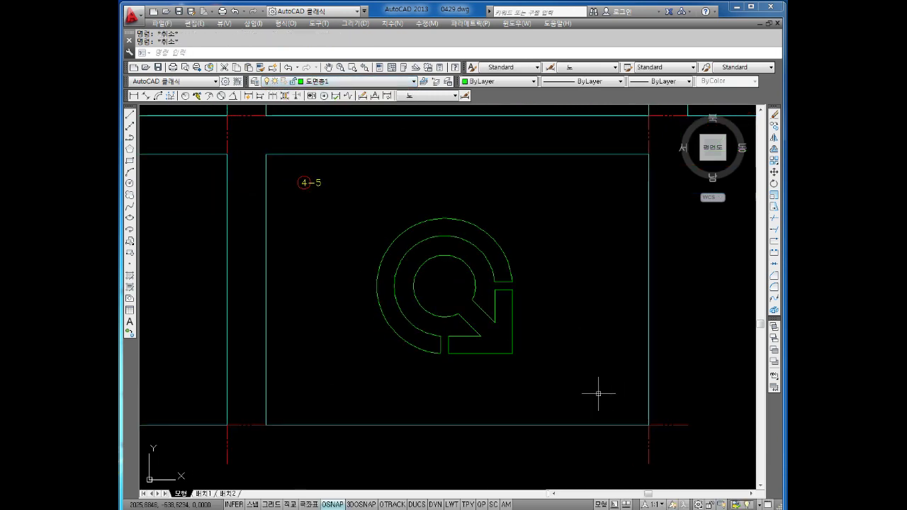
{"action": "scroll", "coordinate": [442, 287], "scroll_direction": "up", "scroll_amount": 2}
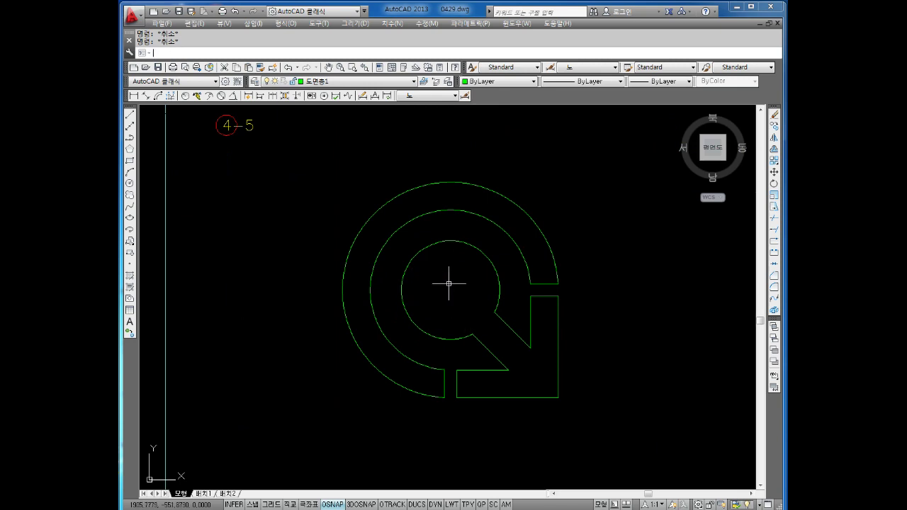
- Draw vertical and horizontal lines across the outer circle with ortho mode on
{"action": "type", "text": "l"}
{"action": "key", "text": "Return"}
{"action": "left_click", "coordinate": [450, 183]}
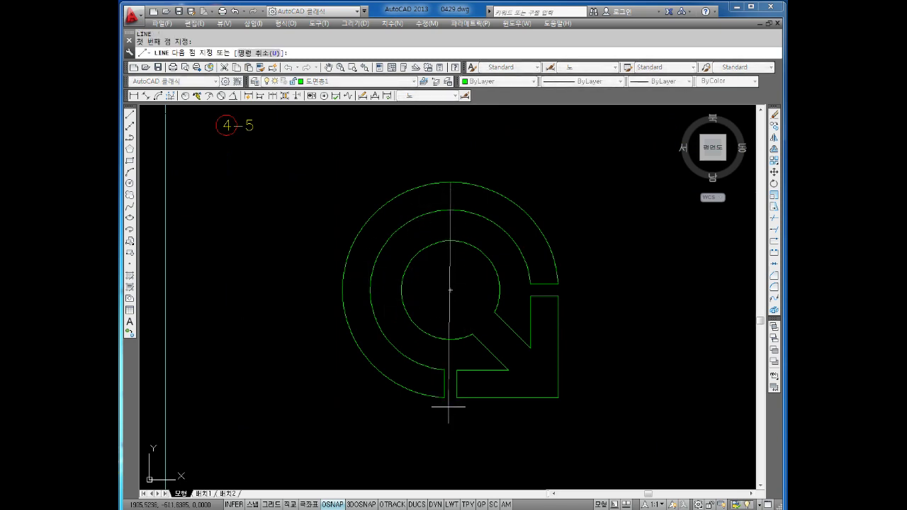
{"action": "key", "text": "F8"}
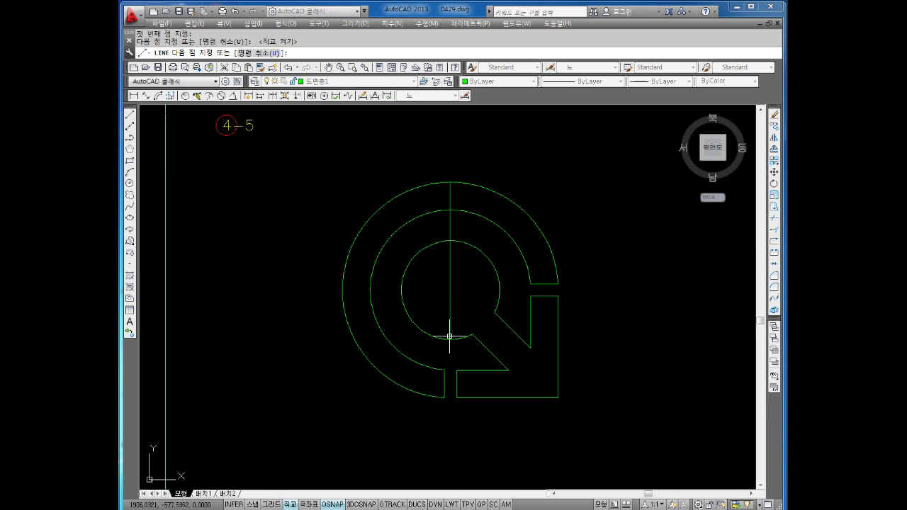
{"action": "left_click", "coordinate": [450, 338]}
{"action": "key", "text": "Return"}
{"action": "key", "text": "Return"}
{"action": "left_click", "coordinate": [343, 289]}
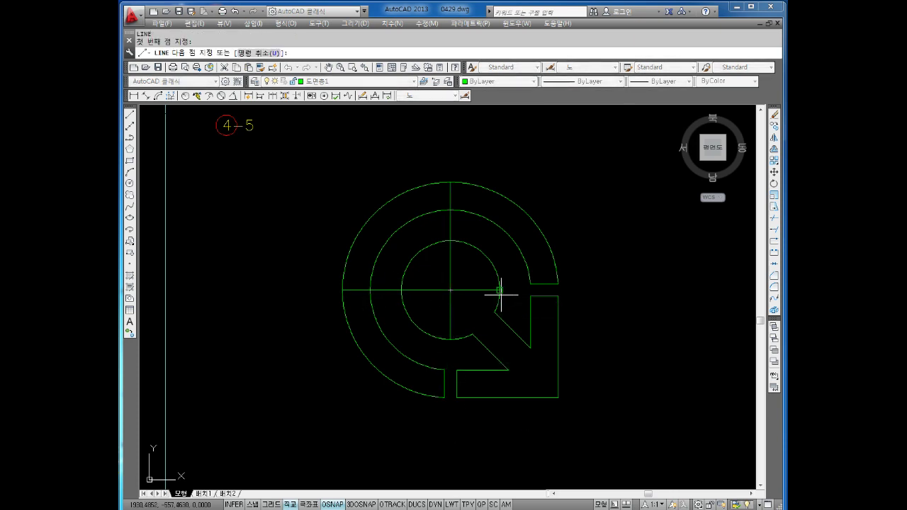
{"action": "left_click", "coordinate": [501, 291]}
{"action": "key", "text": "Escape"}
- Put both new lines on the 중심 centre layer
{"action": "left_click_drag", "start_coordinate": [470, 269], "coordinate": [425, 312]}
{"action": "left_click", "coordinate": [333, 80]}
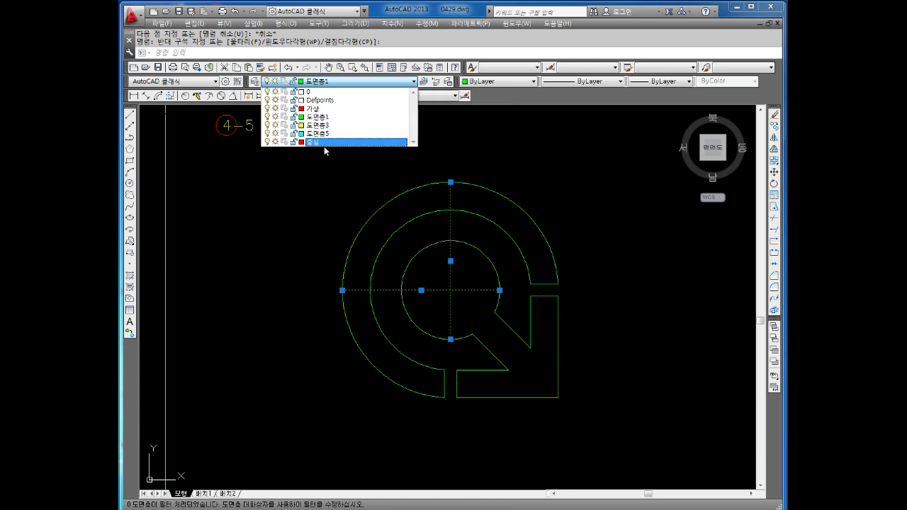
{"action": "left_click", "coordinate": [324, 142]}
{"action": "key", "text": "Escape"}
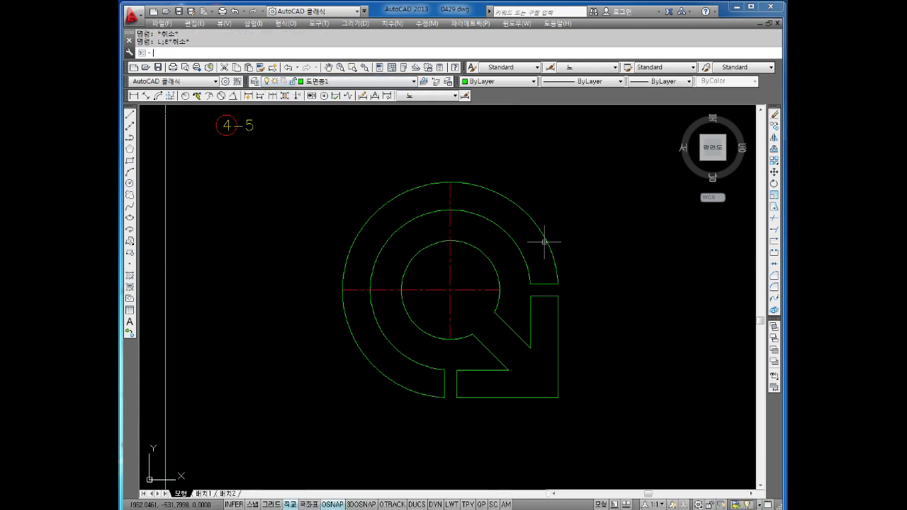
{"action": "left_click", "coordinate": [459, 53]}
- Lengthen the horizontal centre line's left end by a 5-unit increment
{"action": "type", "text": "ㄴlen"}
{"action": "key", "text": "Return"}
{"action": "type", "text": "de"}
{"action": "key", "text": "Return"}
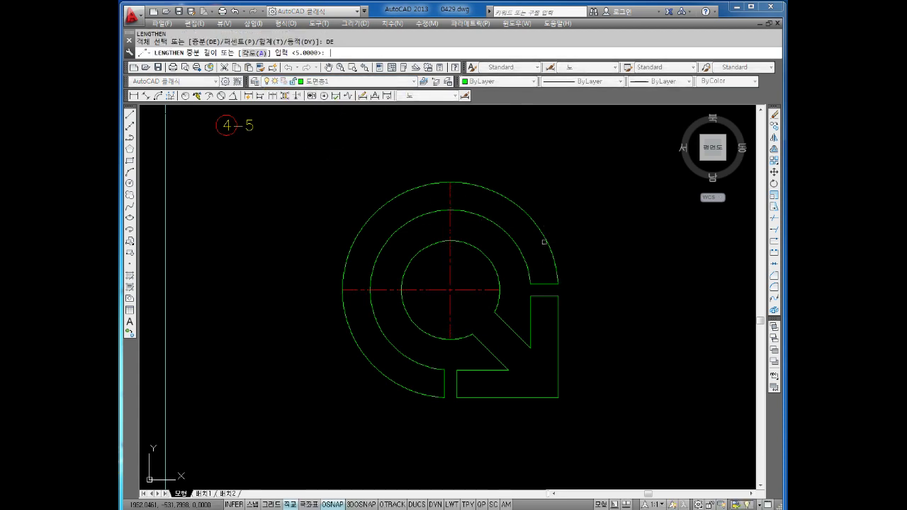
{"action": "key", "text": "Return"}
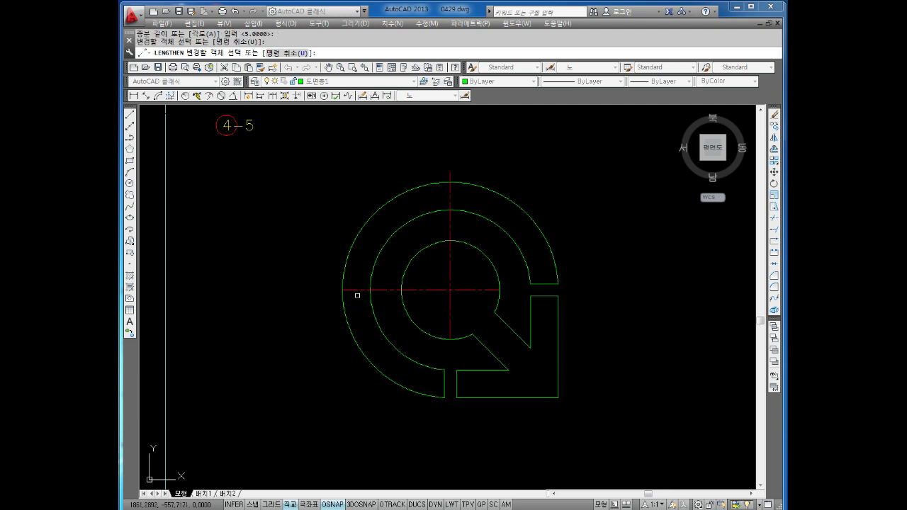
{"action": "left_click", "coordinate": [356, 290]}
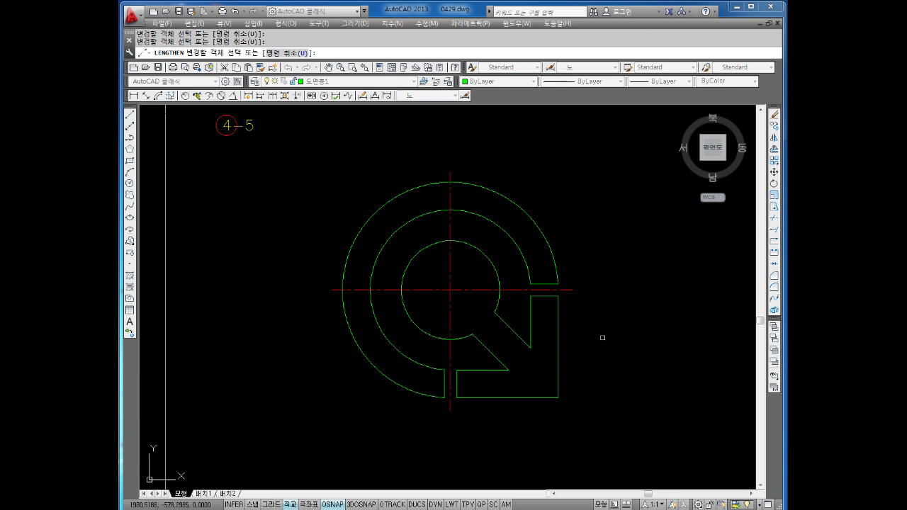
{"action": "scroll", "coordinate": [602, 338], "scroll_direction": "up", "scroll_amount": 2}
{"action": "middle_click_drag", "start_coordinate": [534, 274], "coordinate": [553, 260]}
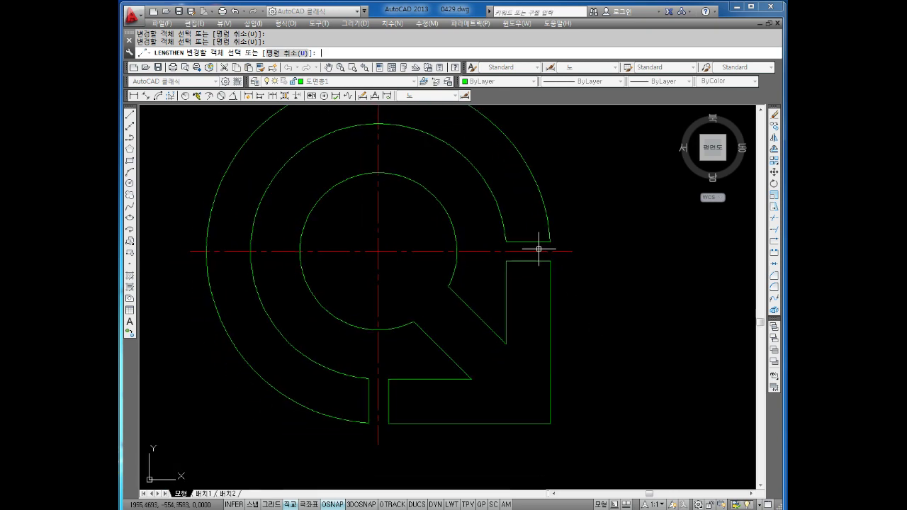
{"action": "key", "text": "Escape"}
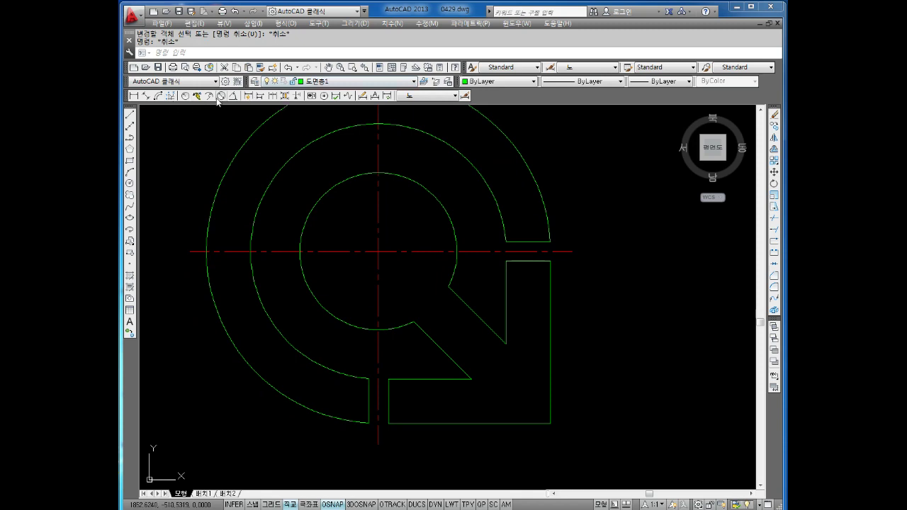
- Dimension the outer circle's full height as a vertical 105 on the part's left side
{"action": "left_click", "coordinate": [134, 95]}
{"action": "middle_click_drag", "start_coordinate": [239, 126], "coordinate": [329, 175]}
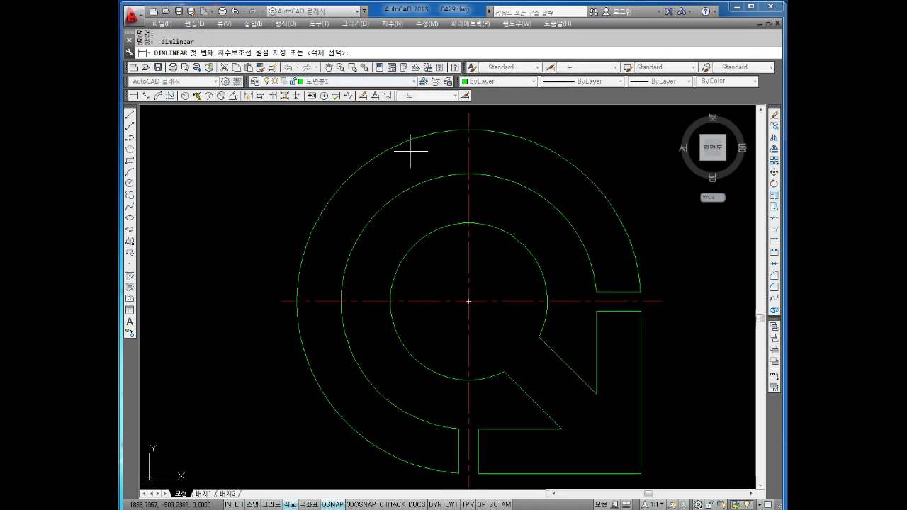
{"action": "left_click", "coordinate": [468, 130]}
{"action": "middle_click_drag", "start_coordinate": [478, 230], "coordinate": [489, 166]}
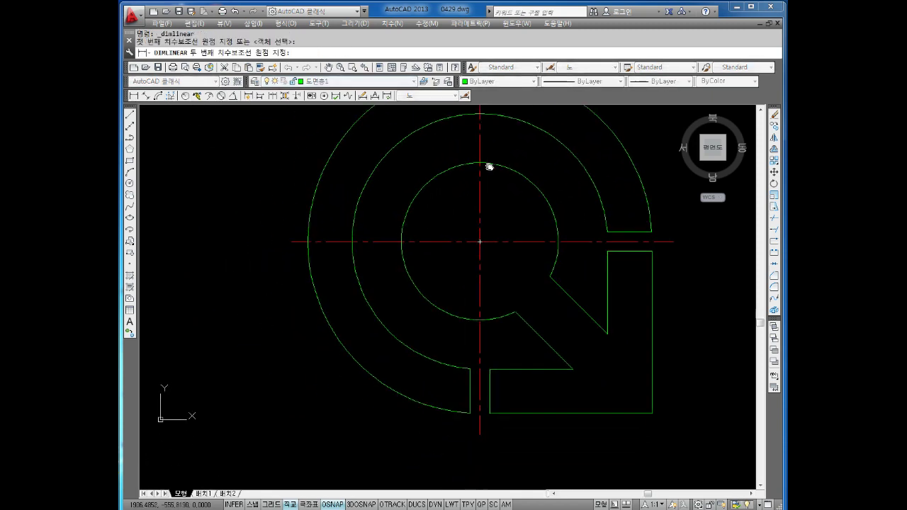
{"action": "left_click", "coordinate": [470, 410]}
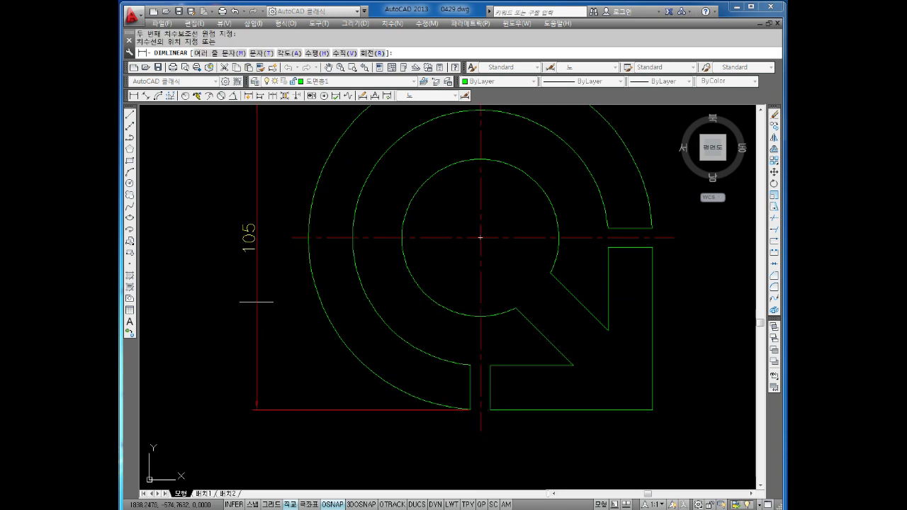
{"action": "scroll", "coordinate": [255, 303], "scroll_direction": "down", "scroll_amount": 2}
{"action": "left_click", "coordinate": [227, 300]}
{"action": "key", "text": "Return"}
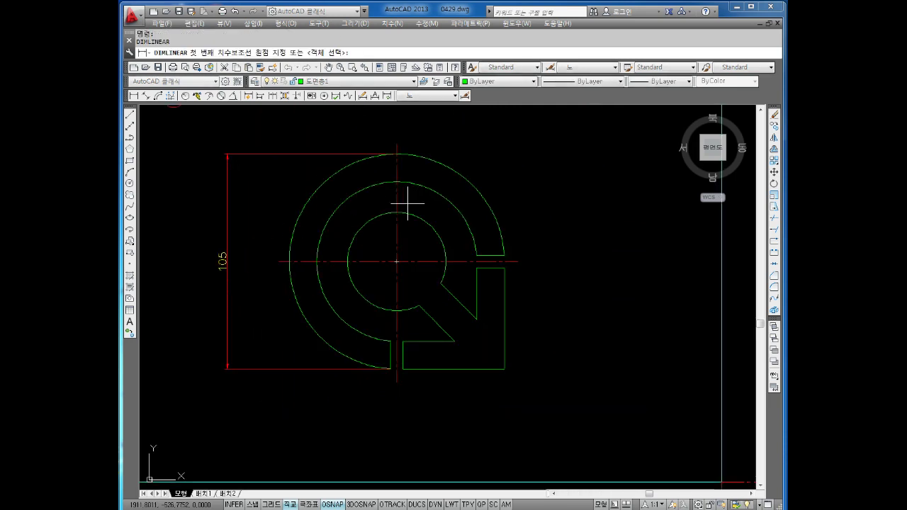
{"action": "left_click", "coordinate": [397, 182]}
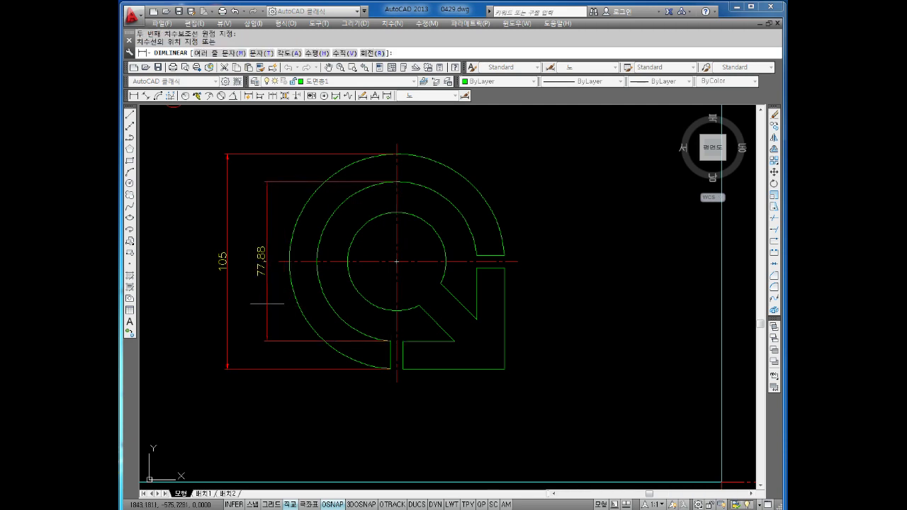
{"action": "key", "text": "Escape"}
{"action": "key", "text": "Escape"}
- Draw a circle at the centre-line crossing matching the middle arc and move it to the red dashed layer
{"action": "type", "text": "c"}
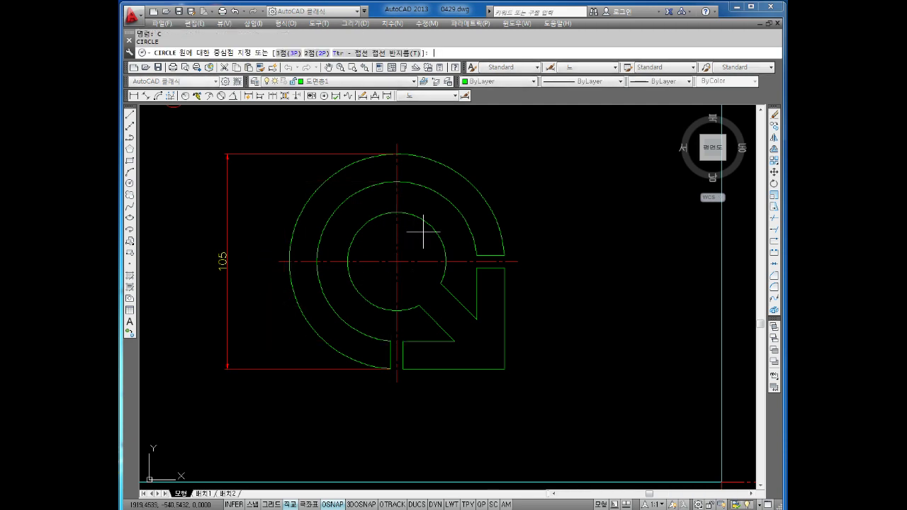
{"action": "key", "text": "Return"}
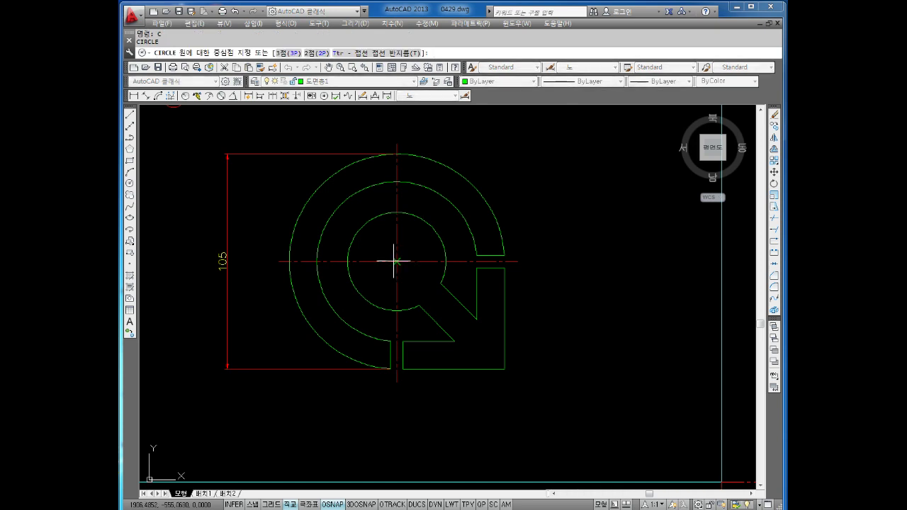
{"action": "left_click", "coordinate": [397, 262]}
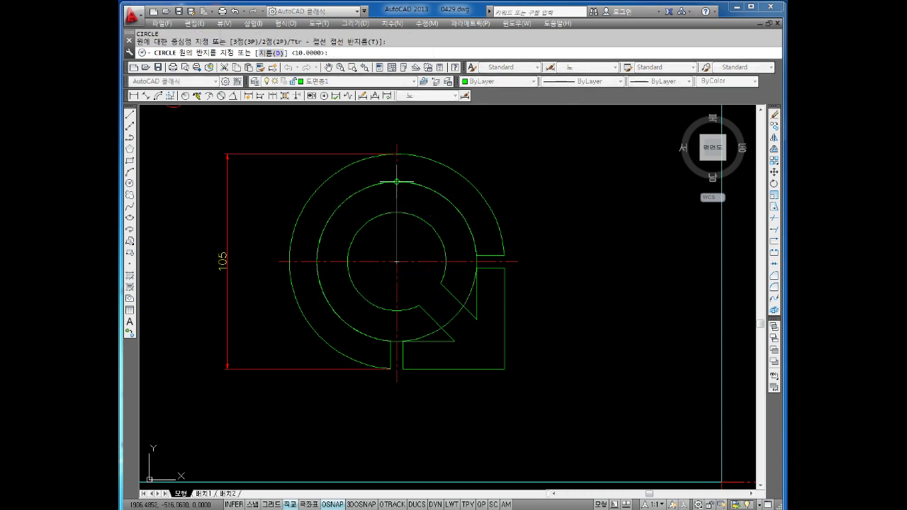
{"action": "key", "text": "Escape"}
{"action": "left_click", "coordinate": [465, 299]}
{"action": "left_click", "coordinate": [305, 81]}
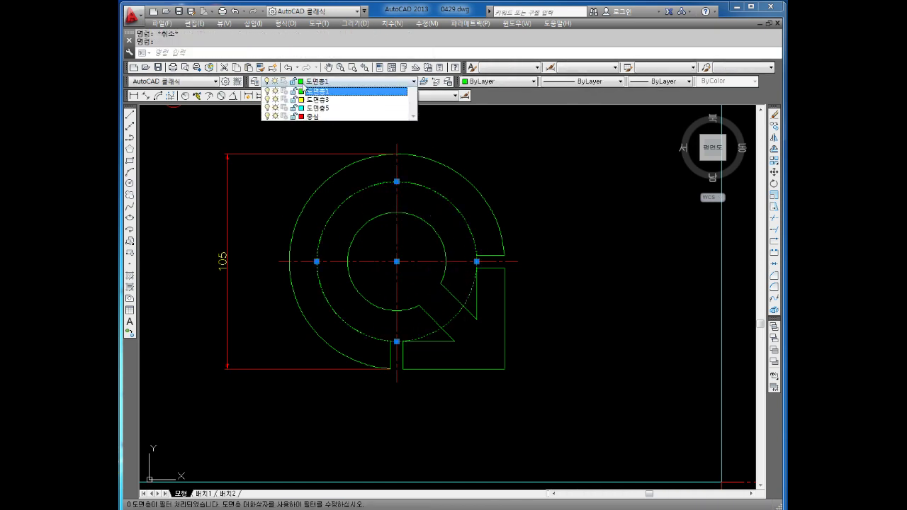
{"action": "left_click", "coordinate": [316, 116]}
{"action": "key", "text": "Escape"}
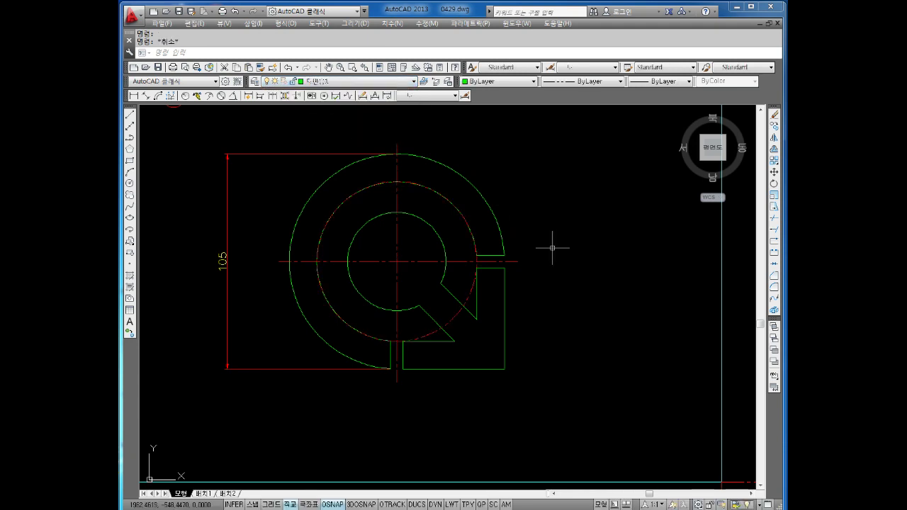
{"action": "key", "text": "Escape"}
{"action": "type", "text": "C"}
- Draw a second circle sized to the outer arc and put it on the red dashed layer
{"action": "key", "text": "Return"}
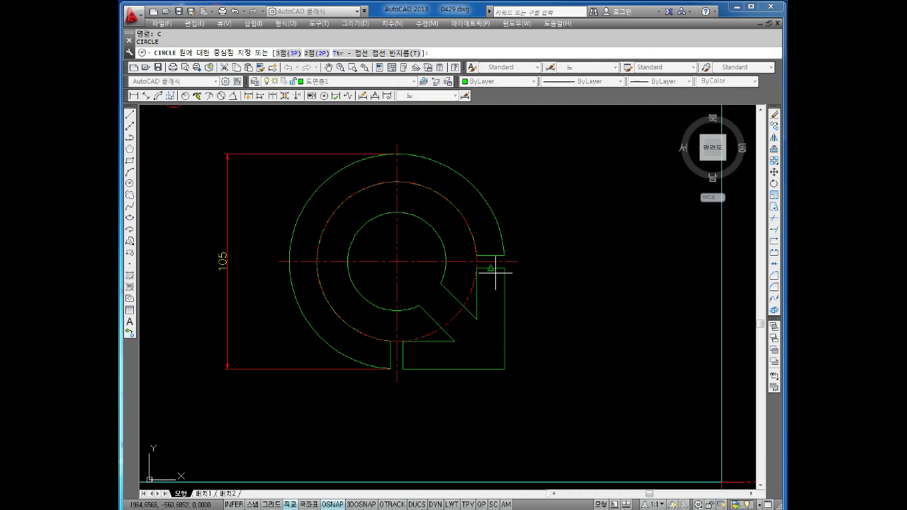
{"action": "left_click", "coordinate": [396, 261]}
{"action": "left_click", "coordinate": [499, 257]}
{"action": "key", "text": "Escape"}
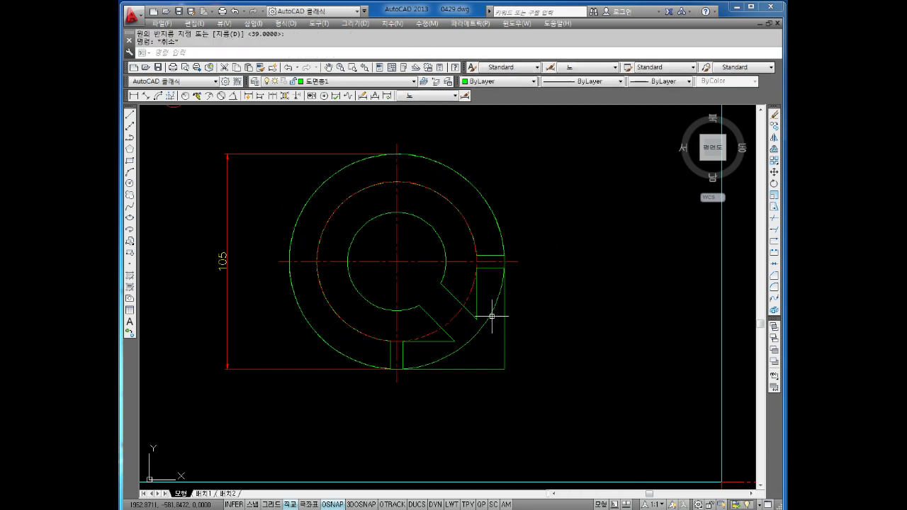
{"action": "left_click", "coordinate": [492, 316]}
{"action": "left_click", "coordinate": [344, 81]}
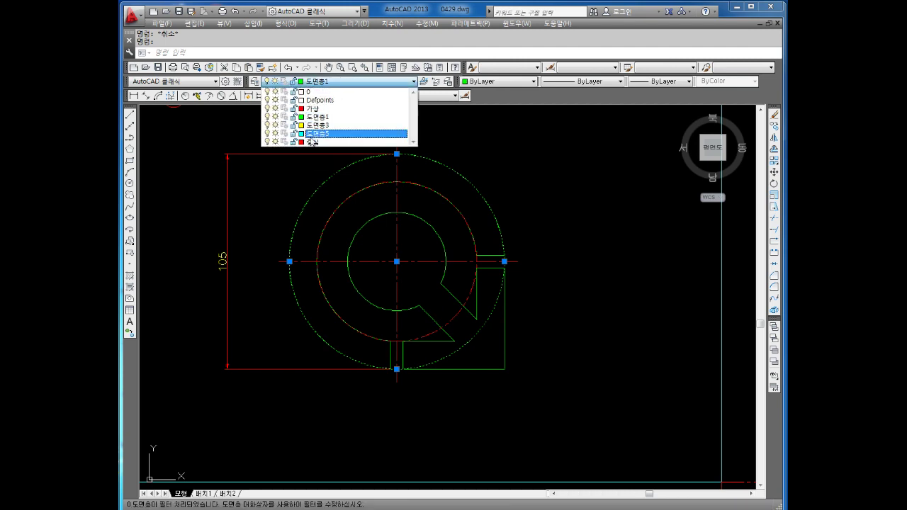
{"action": "left_click", "coordinate": [312, 109]}
{"action": "key", "text": "Escape"}
{"action": "scroll", "coordinate": [454, 261], "scroll_direction": "up", "scroll_amount": 4}
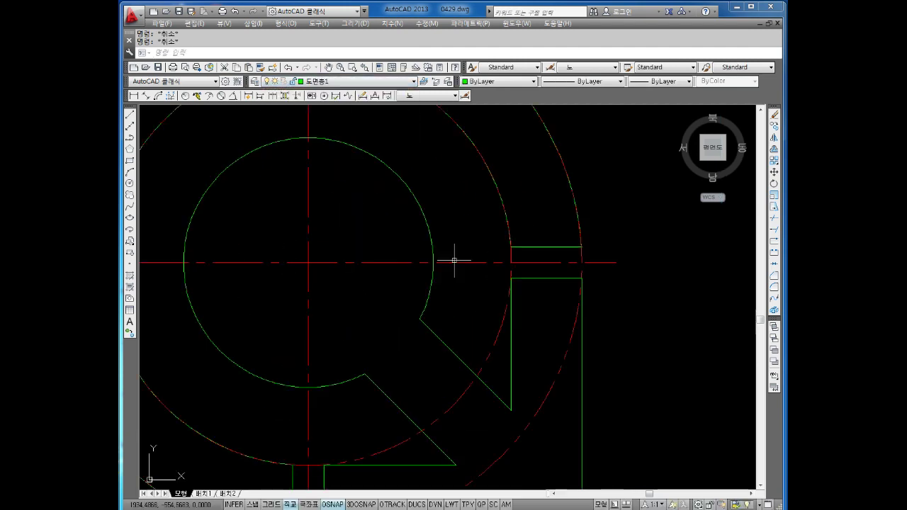
{"action": "scroll", "coordinate": [528, 241], "scroll_direction": "down", "scroll_amount": 1}
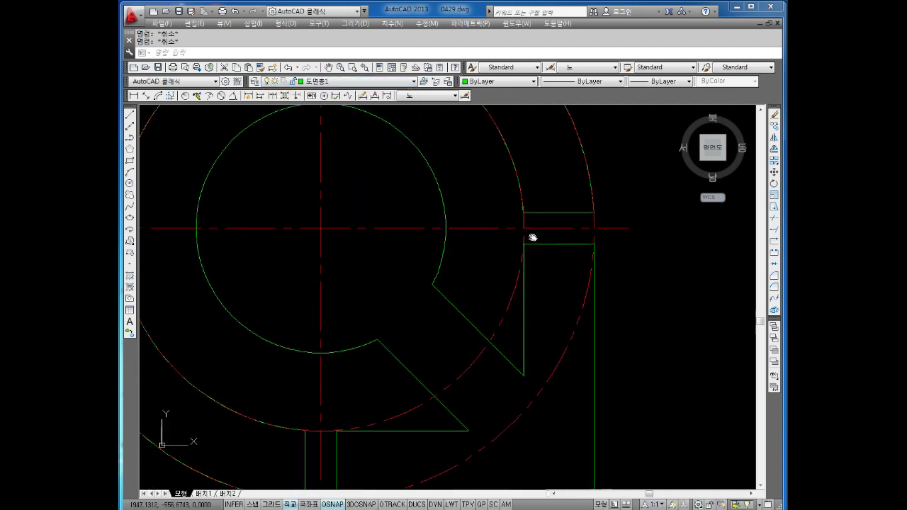
{"action": "scroll", "coordinate": [531, 234], "scroll_direction": "down", "scroll_amount": 1}
- Start TRIM and window-select the cutting edge at the right-hand notch
{"action": "type", "text": "TR"}
{"action": "key", "text": "Return"}
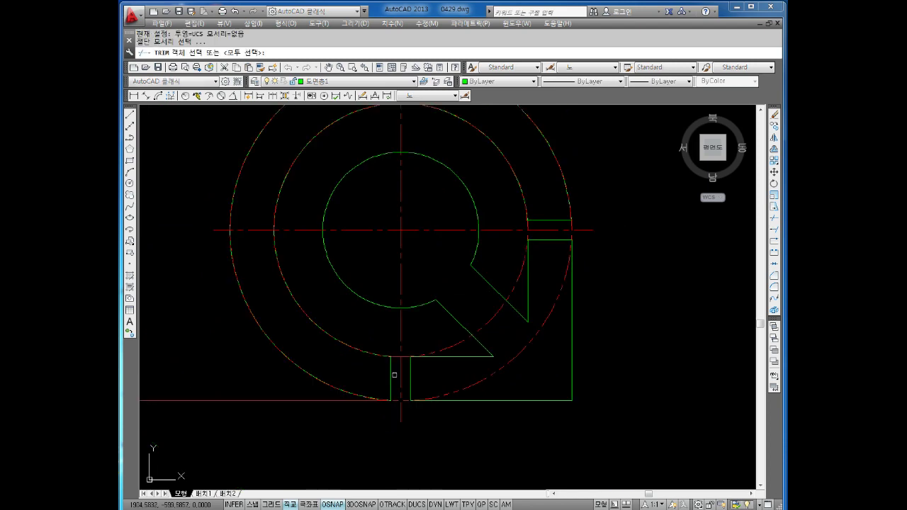
{"action": "scroll", "coordinate": [393, 358], "scroll_direction": "up", "scroll_amount": 4}
{"action": "key", "text": "Escape"}
{"action": "key", "text": "Escape"}
{"action": "type", "text": "tr"}
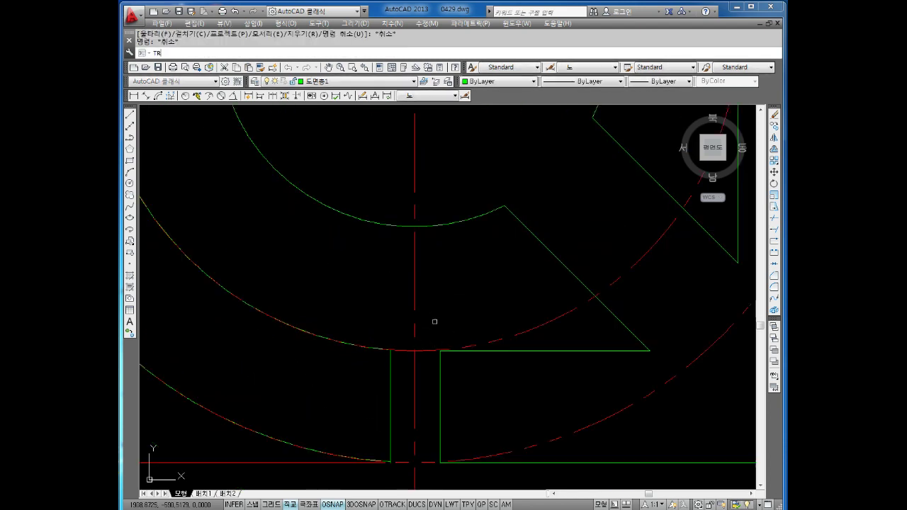
{"action": "key", "text": "Return"}
{"action": "left_click", "coordinate": [438, 275]}
{"action": "left_click", "coordinate": [384, 294]}
{"action": "scroll", "coordinate": [528, 279], "scroll_direction": "down", "scroll_amount": 2}
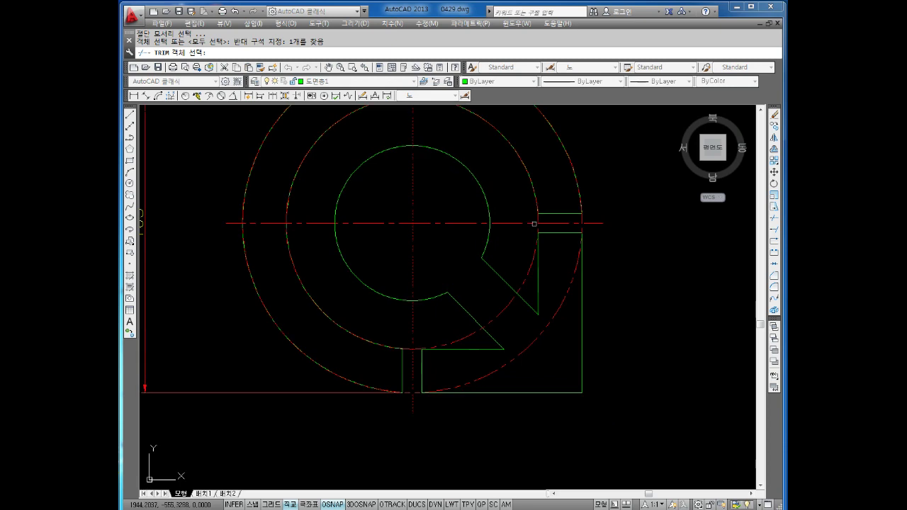
{"action": "key", "text": "Return"}
- Trim away the dashed circle piece lying inside the right notch
{"action": "scroll", "coordinate": [537, 219], "scroll_direction": "up", "scroll_amount": 4}
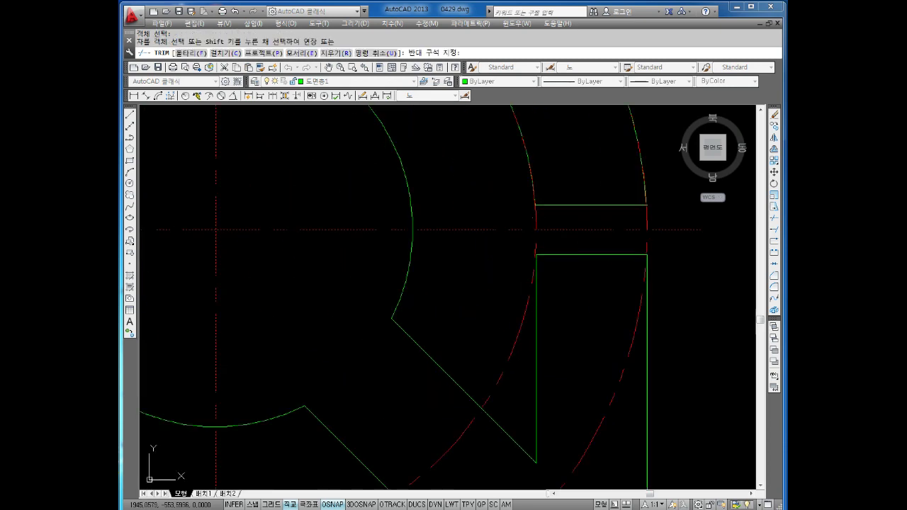
{"action": "left_click", "coordinate": [543, 217]}
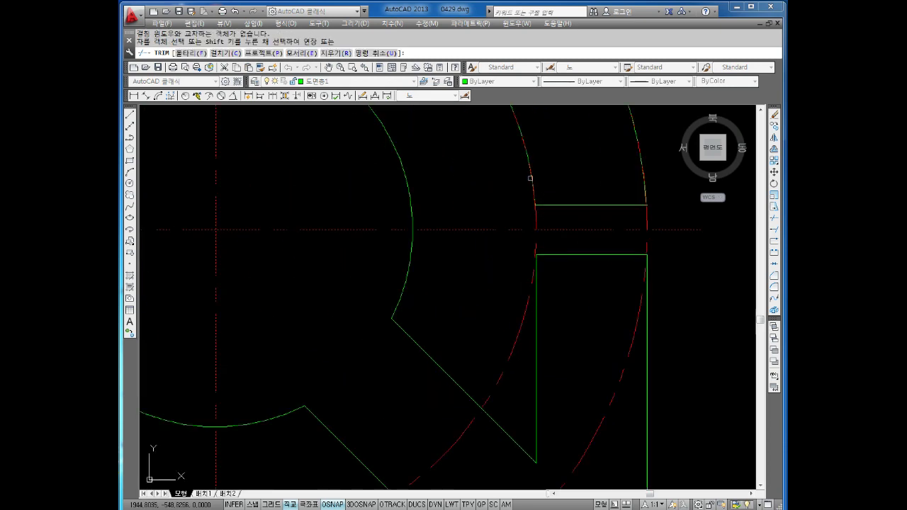
{"action": "left_click", "coordinate": [578, 215]}
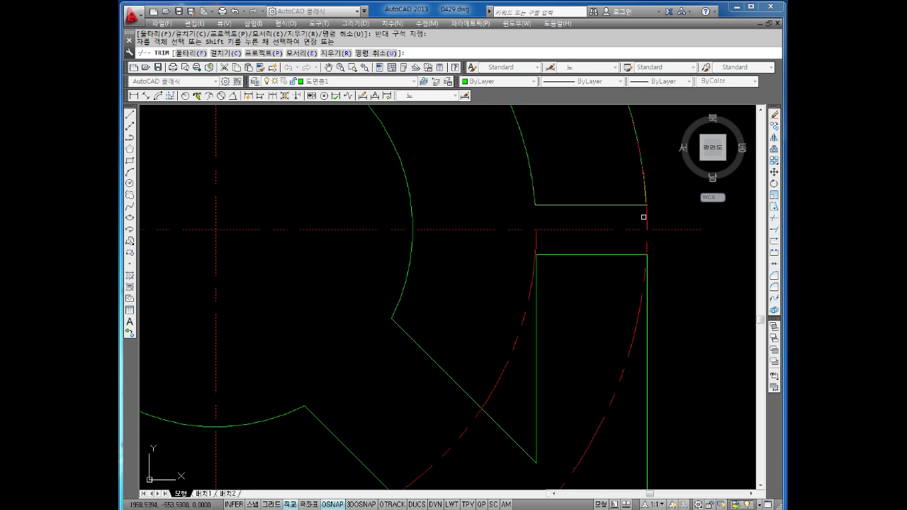
{"action": "scroll", "coordinate": [460, 356], "scroll_direction": "down", "scroll_amount": 3}
{"action": "scroll", "coordinate": [428, 354], "scroll_direction": "up", "scroll_amount": 2}
{"action": "scroll", "coordinate": [416, 328], "scroll_direction": "up", "scroll_amount": 2}
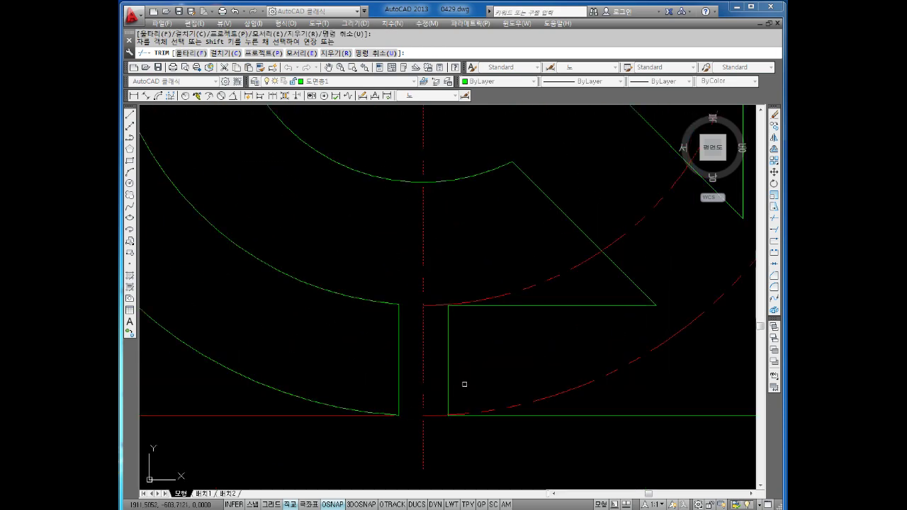
{"action": "scroll", "coordinate": [464, 384], "scroll_direction": "down", "scroll_amount": 5}
{"action": "key", "text": "Escape"}
{"action": "key", "text": "Escape"}
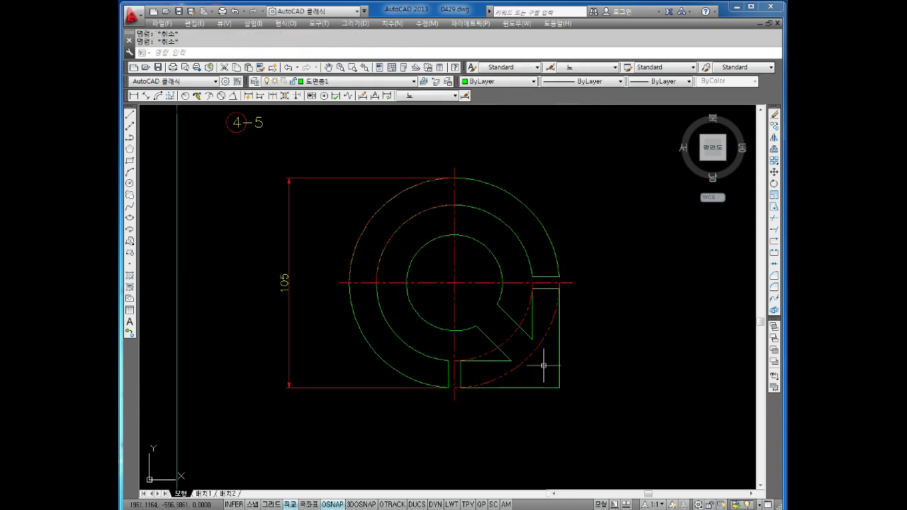
{"action": "scroll", "coordinate": [526, 342], "scroll_direction": "up", "scroll_amount": 2}
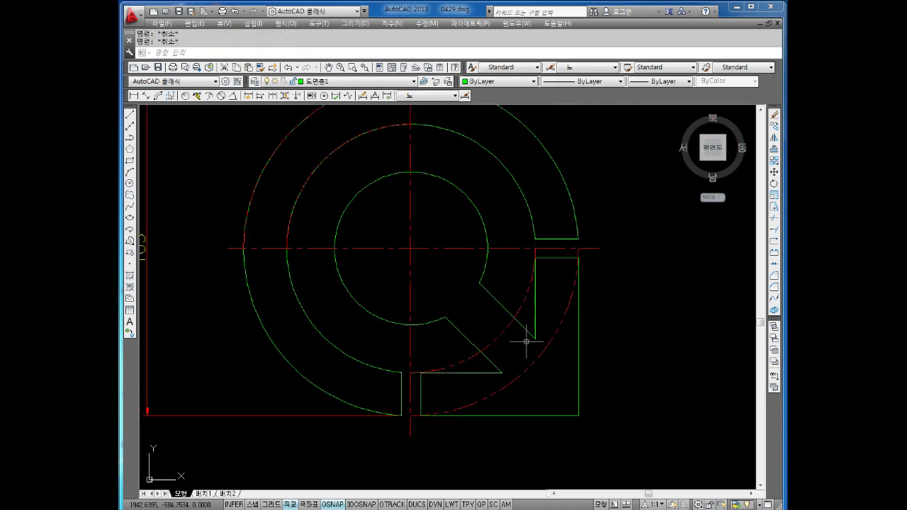
- Run LENGTHEN with a delta of 2 on a line near the bottom, then cancel
{"action": "key", "text": "BackSpace"}
{"action": "type", "text": "len"}
{"action": "key", "text": "Return"}
{"action": "type", "text": "de"}
{"action": "key", "text": "Return"}
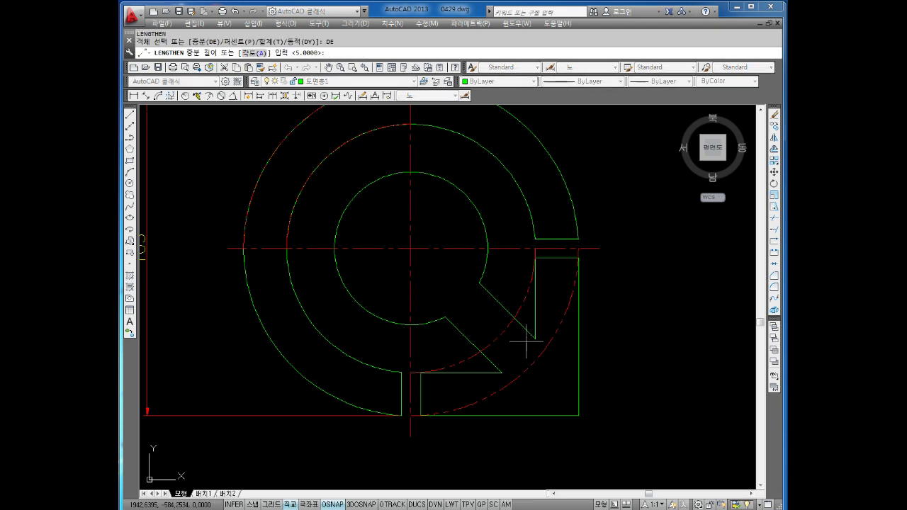
{"action": "type", "text": "2"}
{"action": "key", "text": "Return"}
{"action": "scroll", "coordinate": [418, 387], "scroll_direction": "up", "scroll_amount": 2}
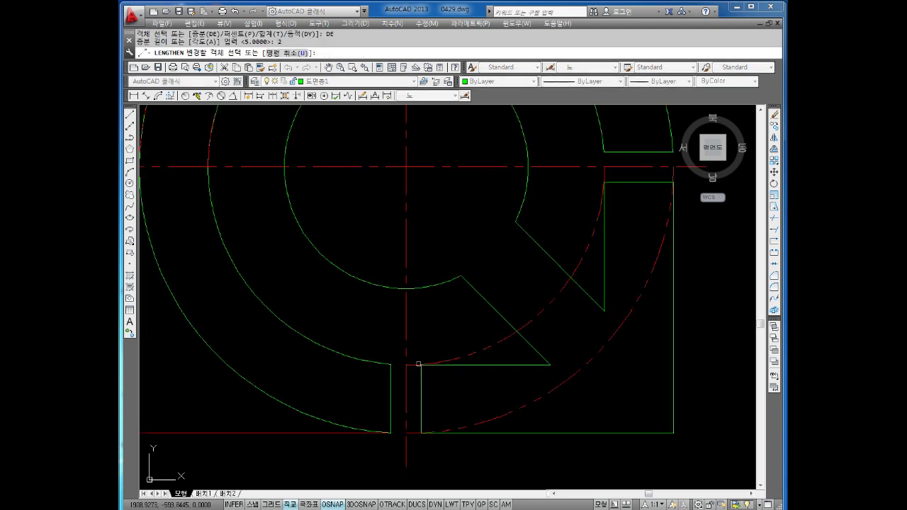
{"action": "left_click", "coordinate": [417, 434]}
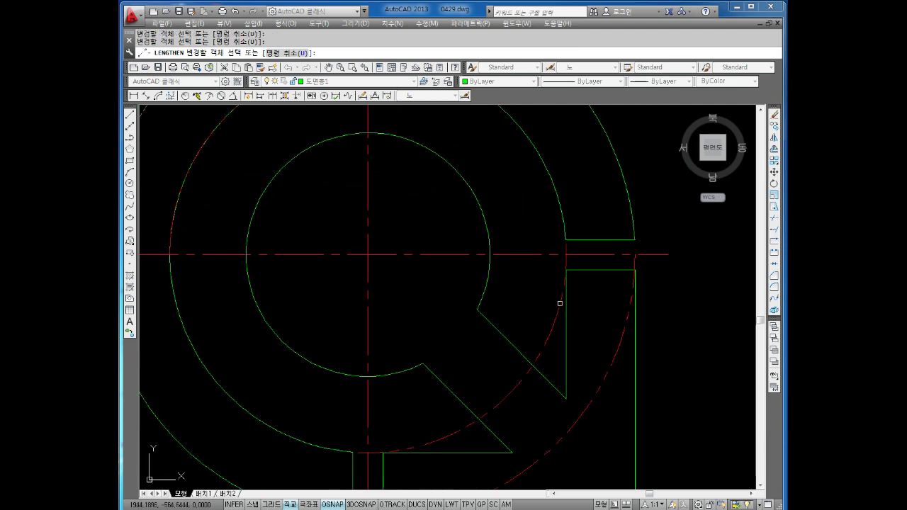
{"action": "key", "text": "Escape"}
- Erase the leftover red outer arc and the red dashed middle circle
{"action": "scroll", "coordinate": [607, 323], "scroll_direction": "down", "scroll_amount": 3}
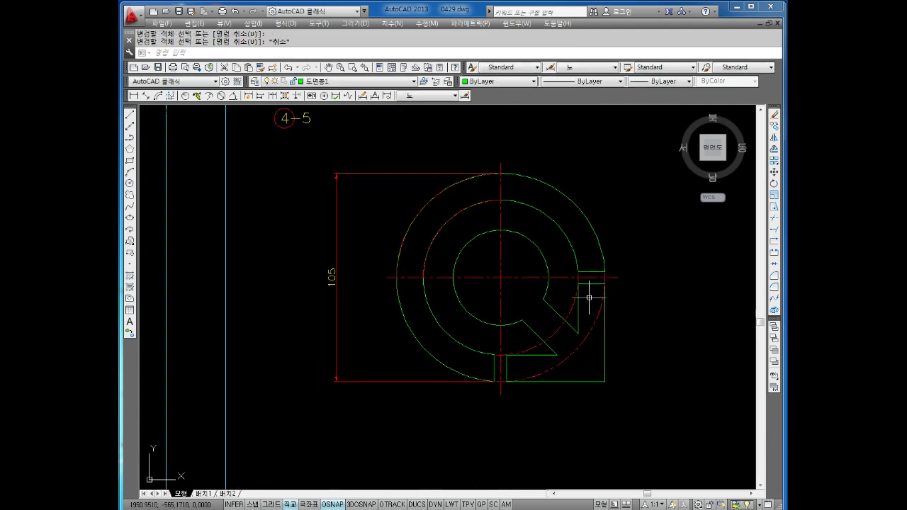
{"action": "scroll", "coordinate": [563, 294], "scroll_direction": "down", "scroll_amount": 1}
{"action": "left_click", "coordinate": [448, 204]}
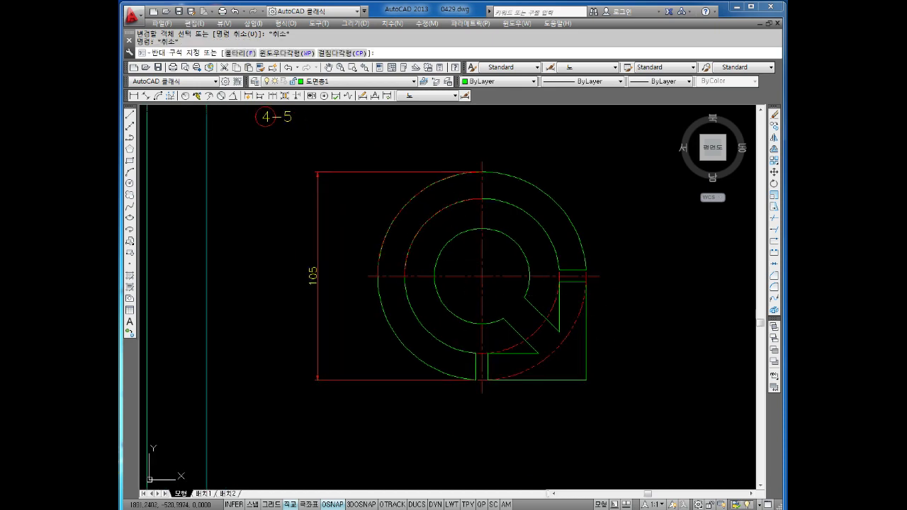
{"action": "key", "text": "Escape"}
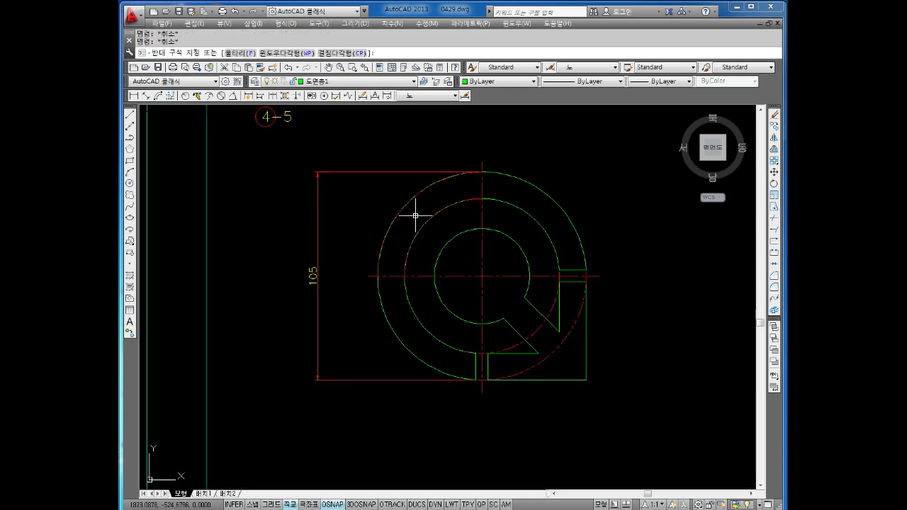
{"action": "left_click", "coordinate": [409, 203]}
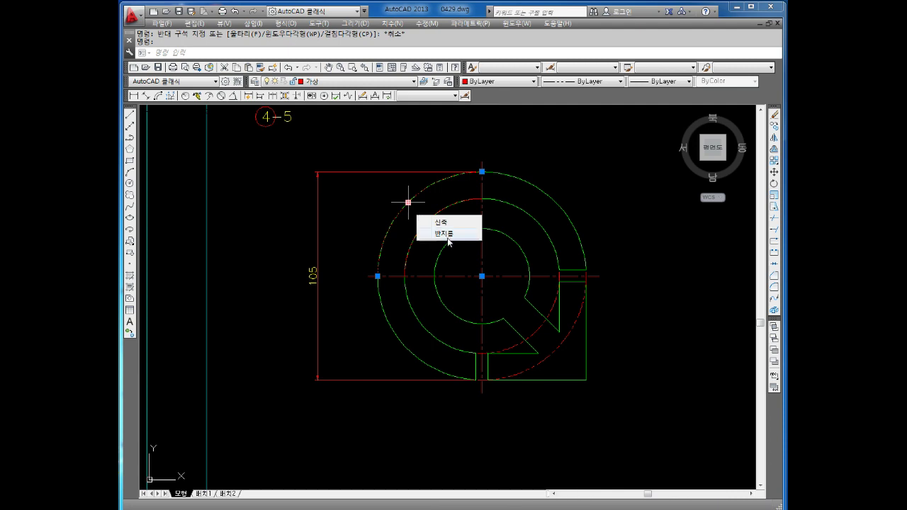
{"action": "key", "text": "Delete"}
{"action": "left_click", "coordinate": [422, 224]}
{"action": "key", "text": "Delete"}
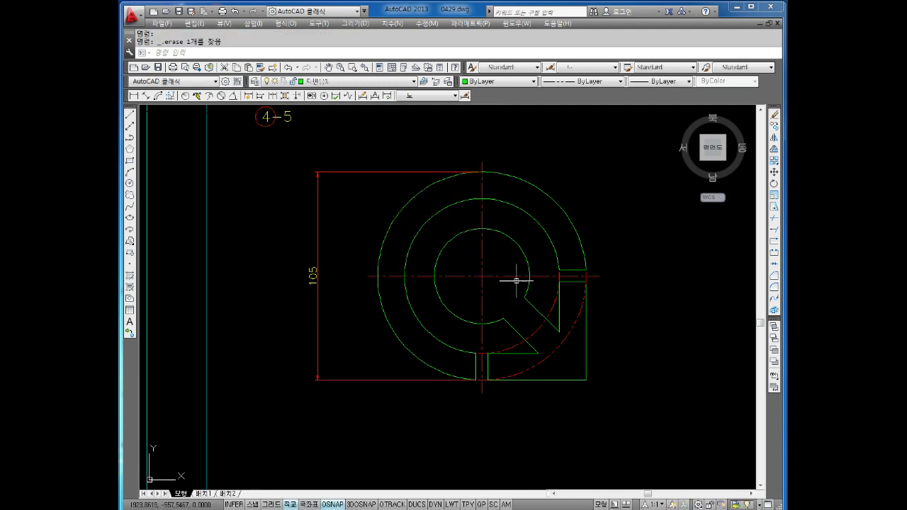
{"action": "left_click", "coordinate": [140, 98]}
{"action": "left_click", "coordinate": [482, 200]}
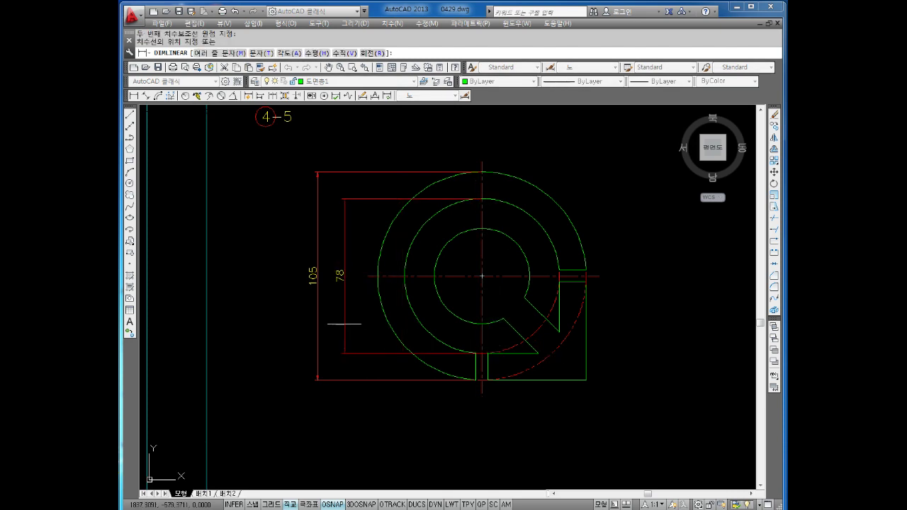
- Place the vertical 78 dimension and add a vertical 48 dimension for the inner circle
{"action": "left_click", "coordinate": [343, 323]}
{"action": "key", "text": "Return"}
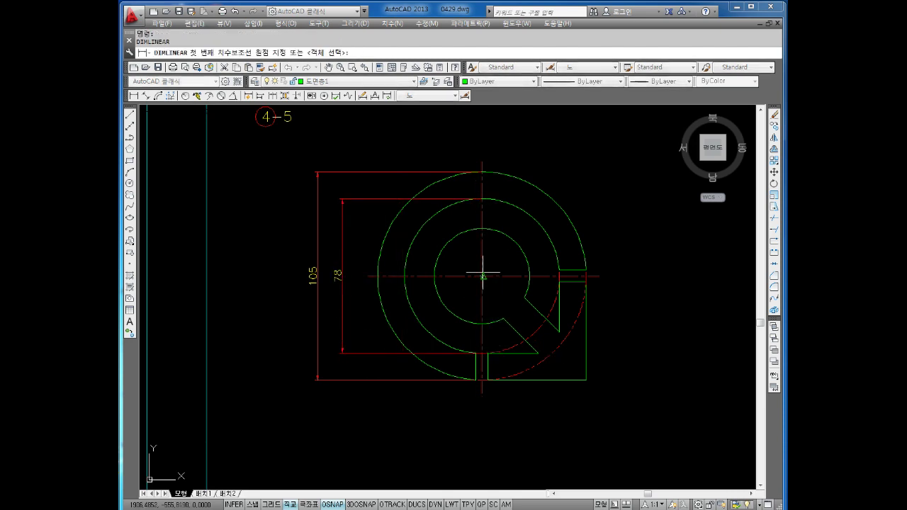
{"action": "left_click", "coordinate": [482, 229]}
{"action": "left_click", "coordinate": [483, 323]}
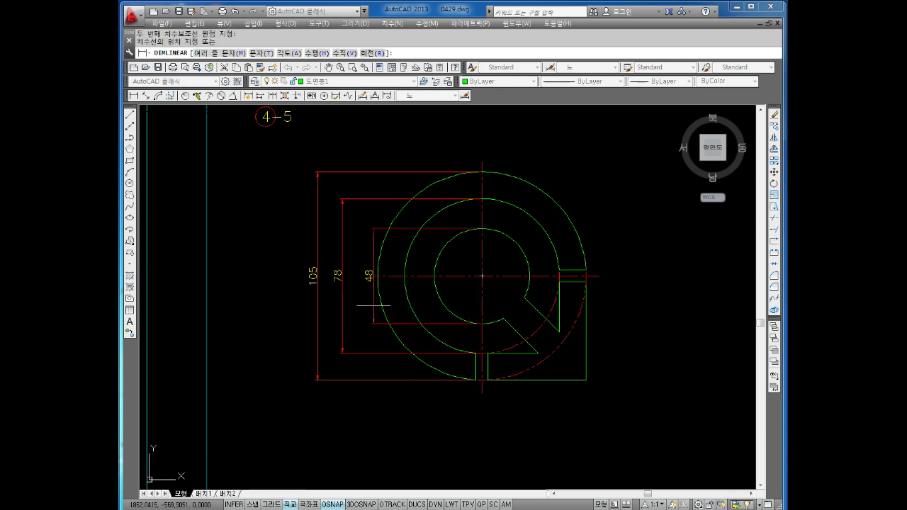
{"action": "left_click", "coordinate": [360, 305]}
{"action": "key", "text": "Escape"}
{"action": "key", "text": "Escape"}
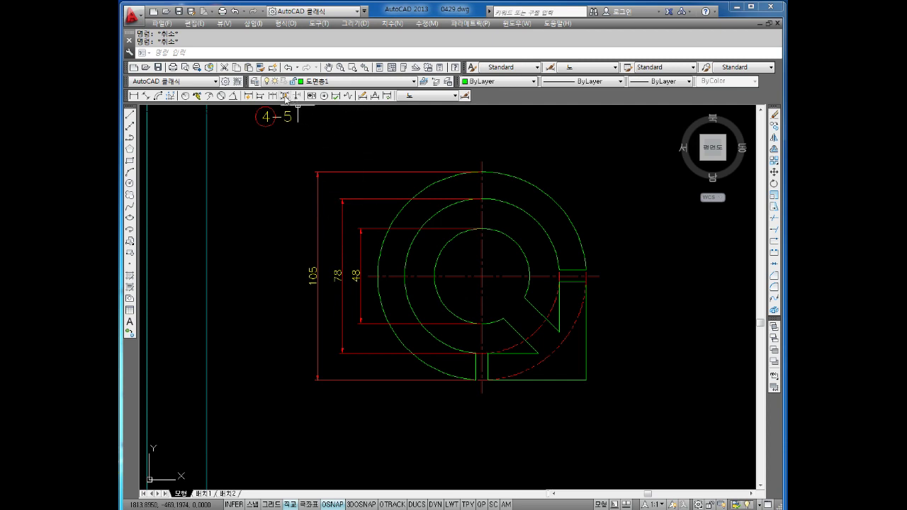
- Auto-space the 105 and 78 dimensions using the 48 dimension as the base
{"action": "left_click", "coordinate": [285, 96]}
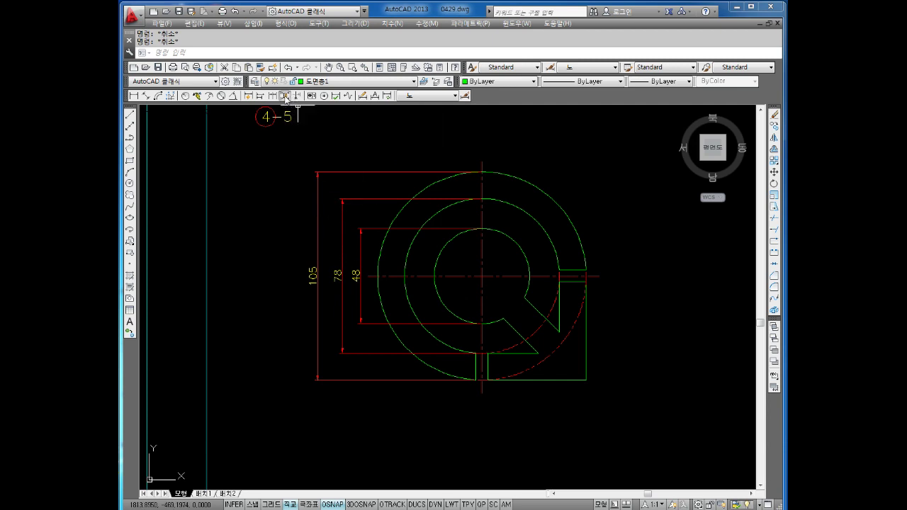
{"action": "left_click", "coordinate": [359, 243]}
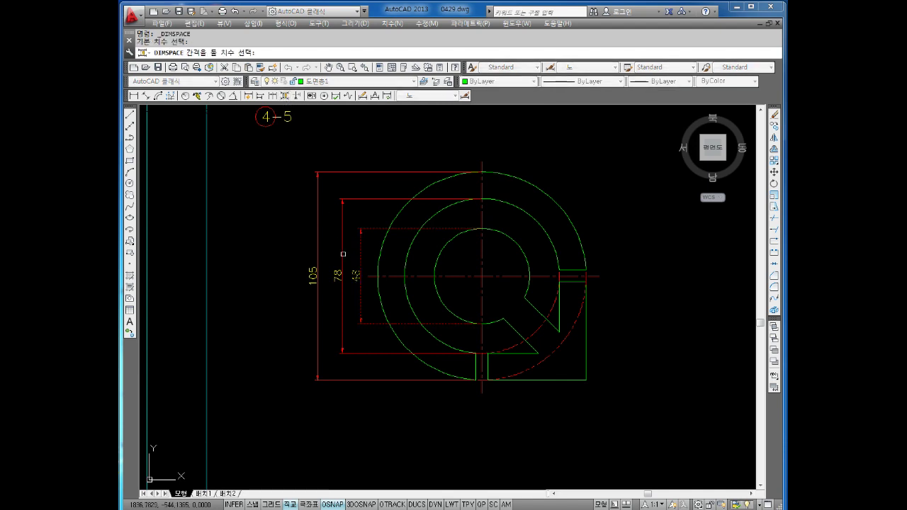
{"action": "key", "text": "Return"}
{"action": "key", "text": "Return"}
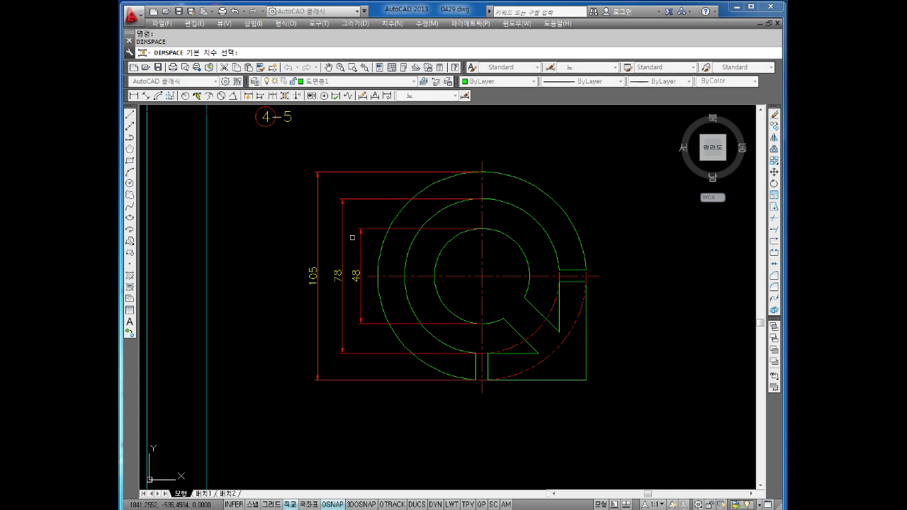
{"action": "left_click", "coordinate": [360, 242]}
{"action": "left_click", "coordinate": [302, 240]}
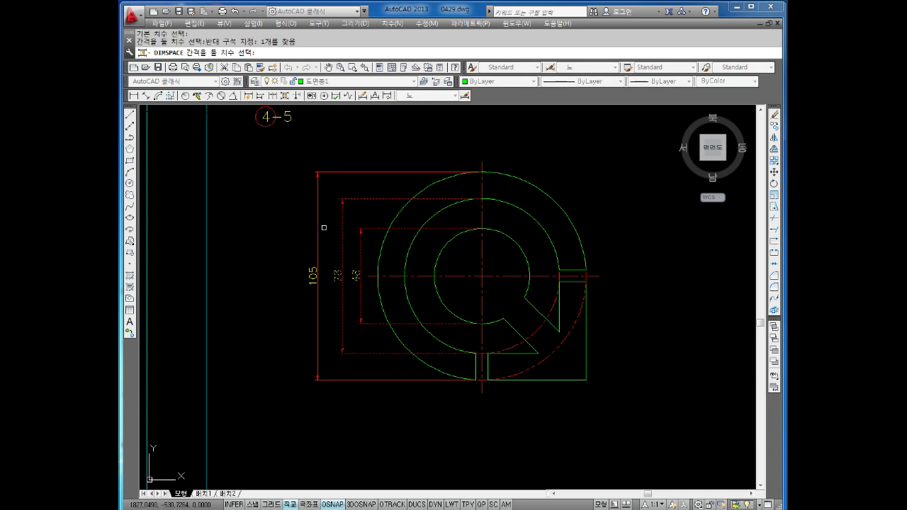
{"action": "key", "text": "Return"}
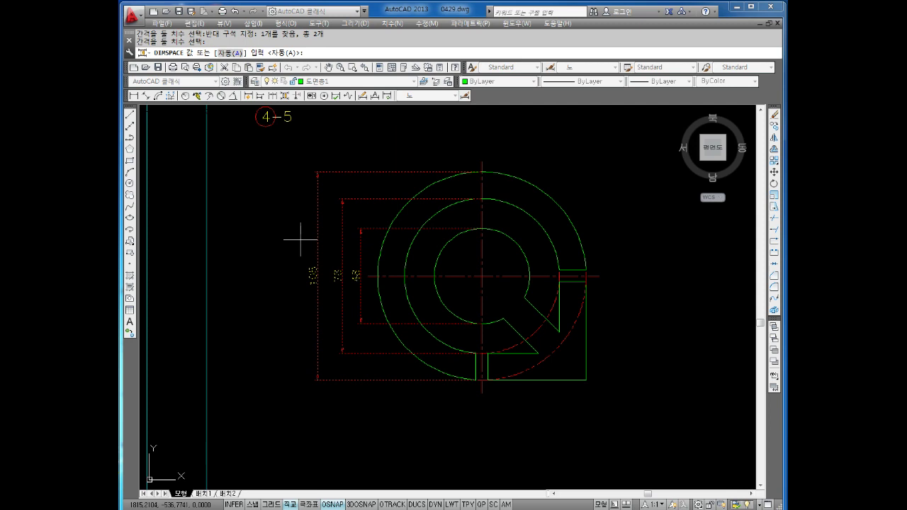
{"action": "key", "text": "Return"}
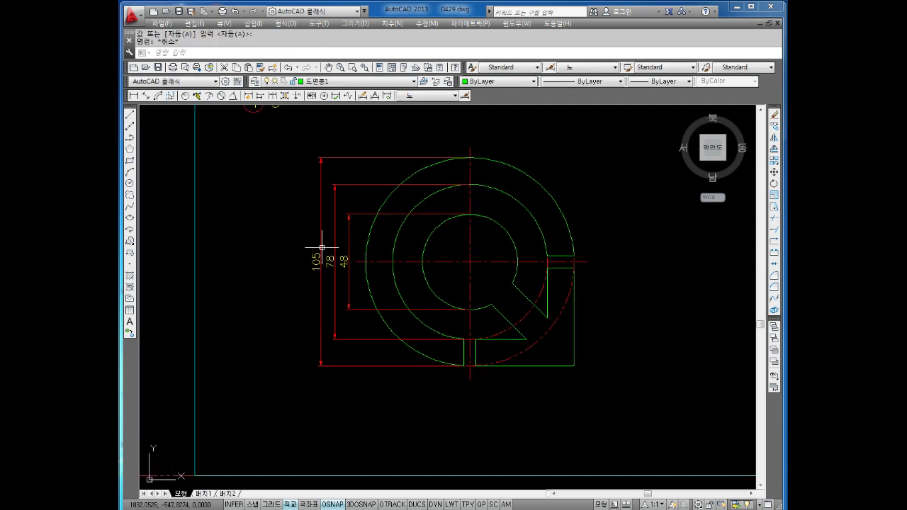
- Prefix the 105, 78 and 48 dimension texts with the diameter symbol (%%c)
{"action": "left_click", "coordinate": [316, 261]}
{"action": "double_click", "coordinate": [316, 260]}
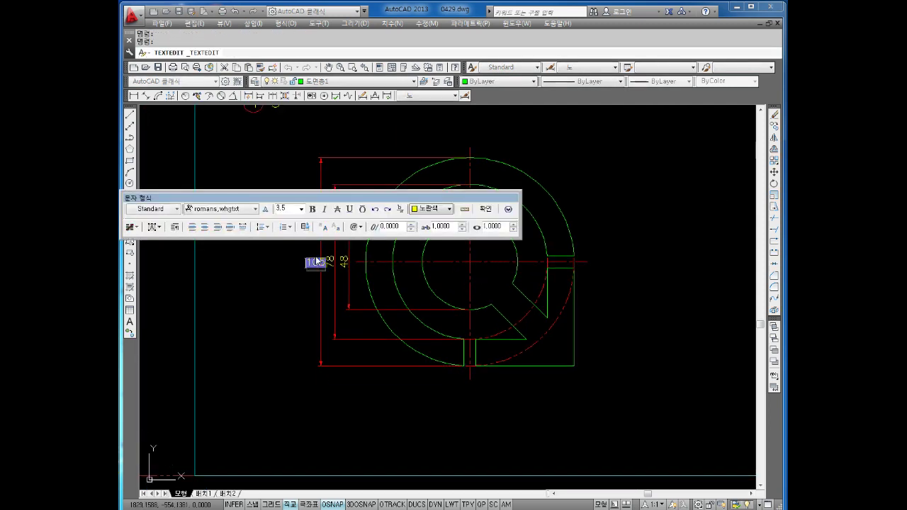
{"action": "left_click", "coordinate": [354, 227]}
{"action": "left_click", "coordinate": [383, 263]}
{"action": "left_click", "coordinate": [383, 264]}
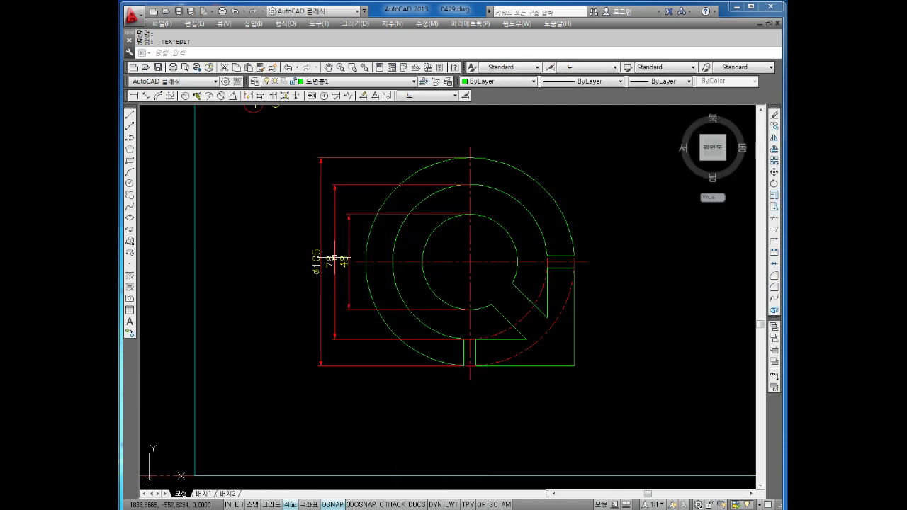
{"action": "double_click", "coordinate": [330, 259]}
{"action": "left_click", "coordinate": [355, 227]}
{"action": "left_click", "coordinate": [382, 263]}
{"action": "left_click", "coordinate": [383, 263]}
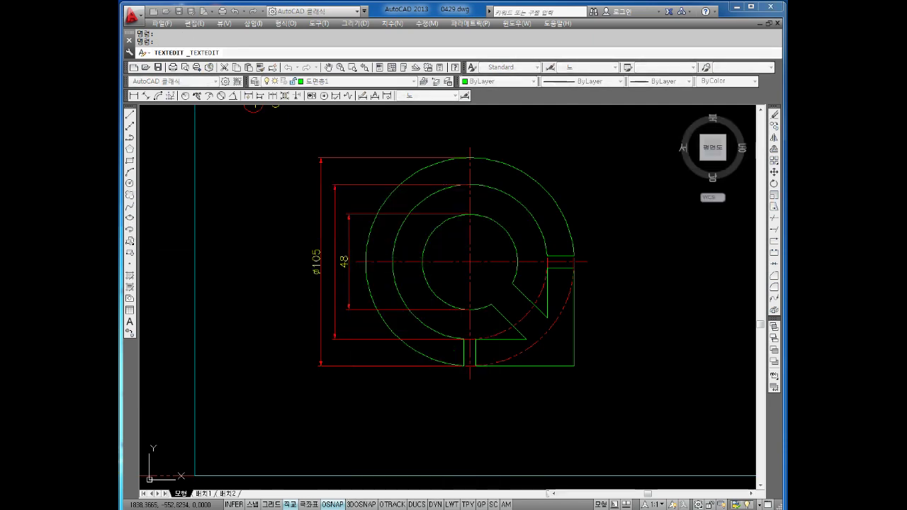
{"action": "double_click", "coordinate": [344, 261]}
{"action": "left_click", "coordinate": [380, 227]}
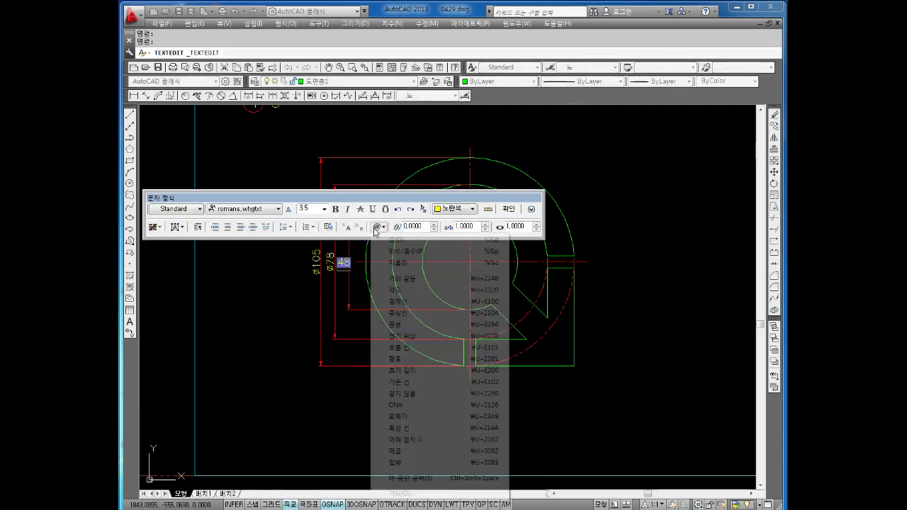
{"action": "left_click", "coordinate": [385, 264]}
{"action": "left_click", "coordinate": [286, 314]}
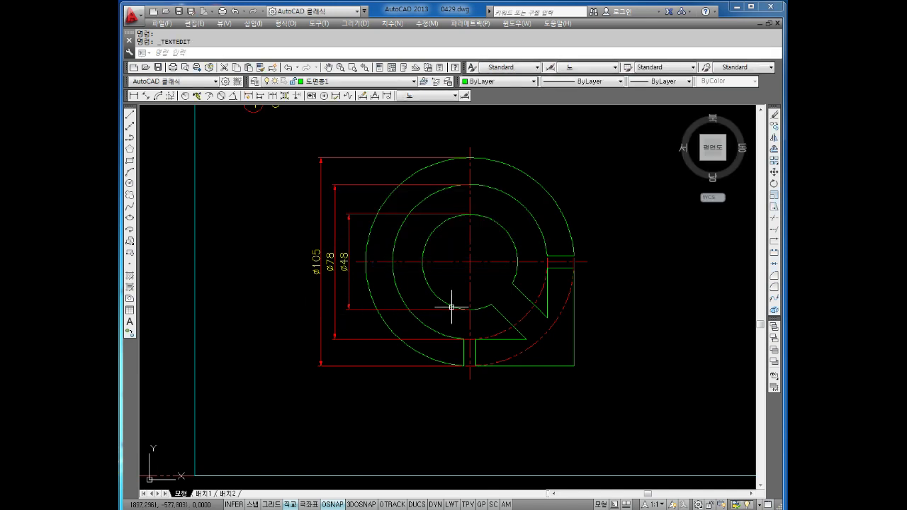
{"action": "middle_click_drag", "start_coordinate": [451, 304], "coordinate": [431, 247]}
{"action": "scroll", "coordinate": [423, 297], "scroll_direction": "up", "scroll_amount": 2}
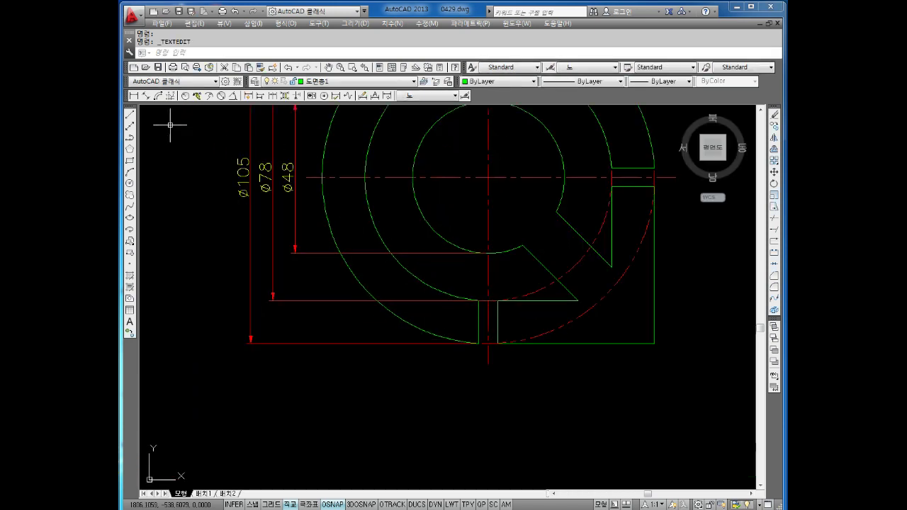
- Begin a linear dimension across the bottom slot's edges, then cancel it
{"action": "left_click", "coordinate": [134, 96]}
{"action": "scroll", "coordinate": [446, 340], "scroll_direction": "up", "scroll_amount": 2}
{"action": "scroll", "coordinate": [447, 340], "scroll_direction": "up", "scroll_amount": 3}
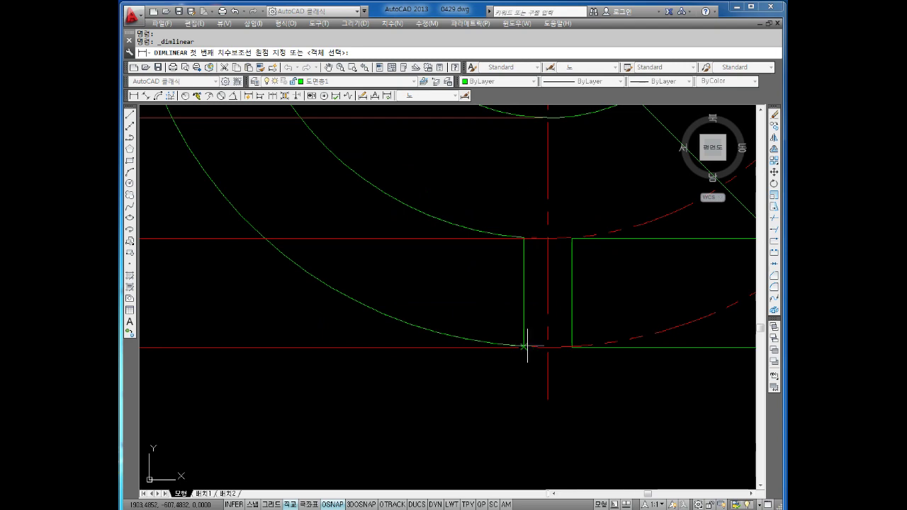
{"action": "left_click", "coordinate": [524, 347]}
{"action": "left_click", "coordinate": [572, 347]}
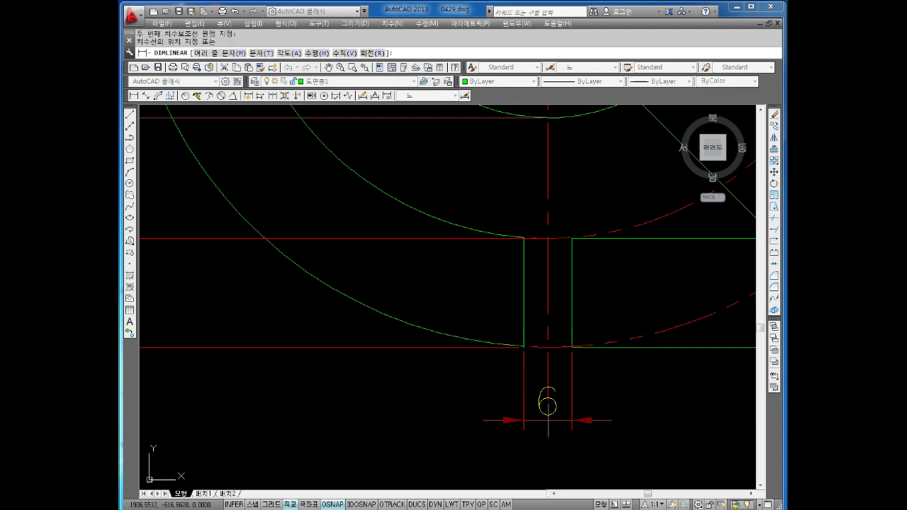
{"action": "key", "text": "Escape"}
{"action": "key", "text": "Escape"}
- Start and cancel TRIM twice while zooming around the slot area
{"action": "scroll", "coordinate": [533, 415], "scroll_direction": "up", "scroll_amount": 2}
{"action": "scroll", "coordinate": [535, 314], "scroll_direction": "up", "scroll_amount": 2}
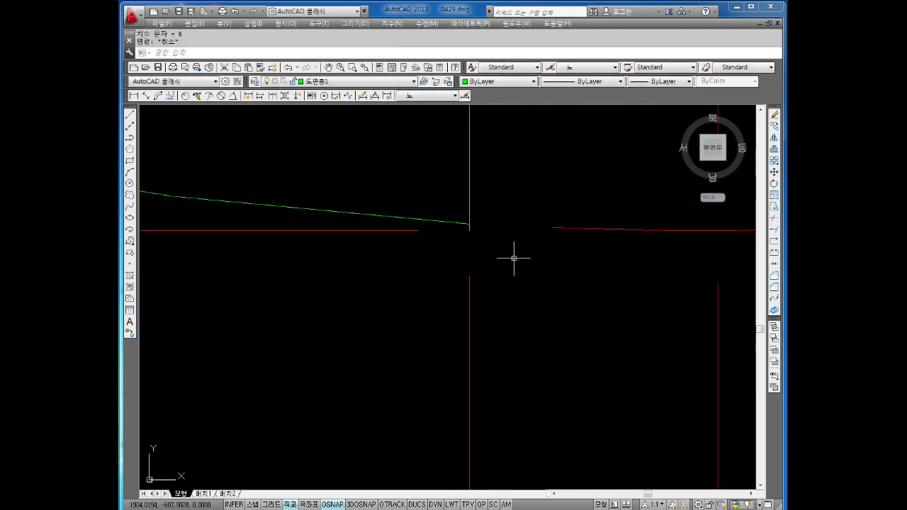
{"action": "scroll", "coordinate": [514, 258], "scroll_direction": "up", "scroll_amount": 1}
{"action": "key", "text": "Return"}
{"action": "key", "text": "Return"}
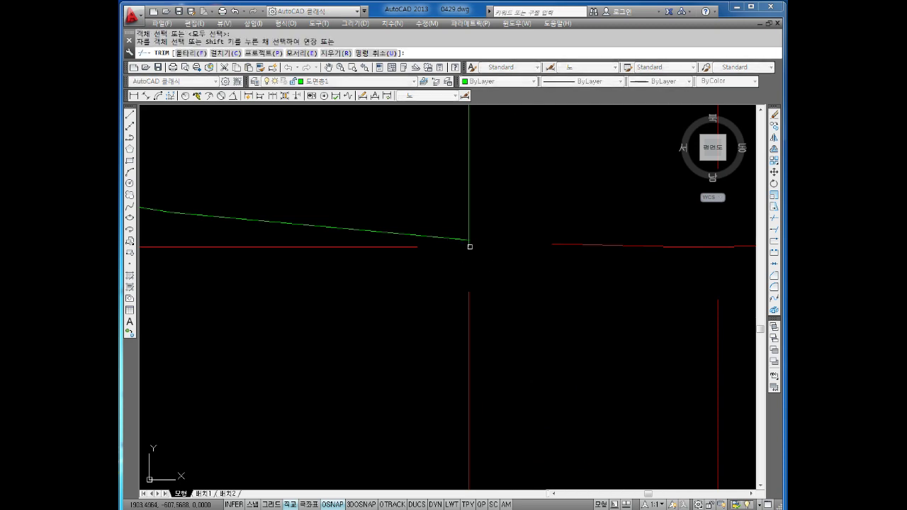
{"action": "left_click", "coordinate": [473, 251]}
{"action": "key", "text": "Escape"}
{"action": "key", "text": "Escape"}
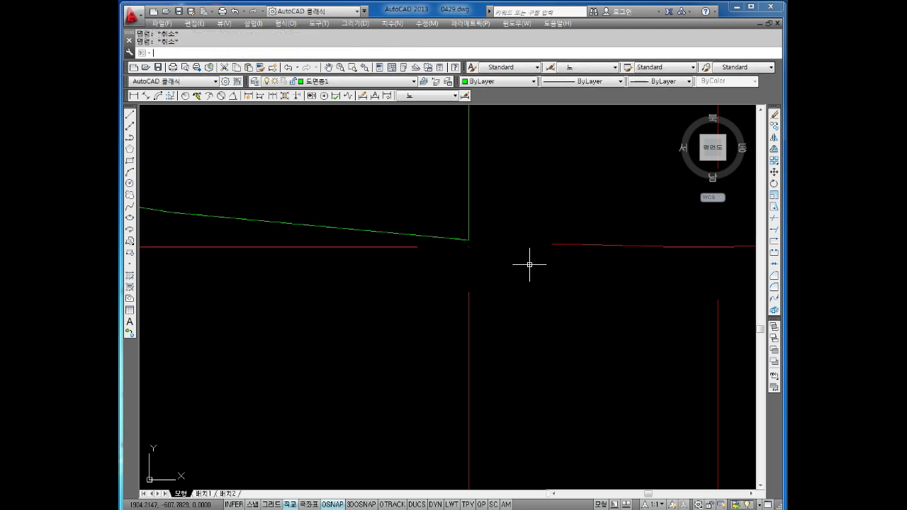
{"action": "type", "text": "RE"}
{"action": "scroll", "coordinate": [602, 253], "scroll_direction": "down", "scroll_amount": 2}
{"action": "scroll", "coordinate": [503, 279], "scroll_direction": "up", "scroll_amount": 2}
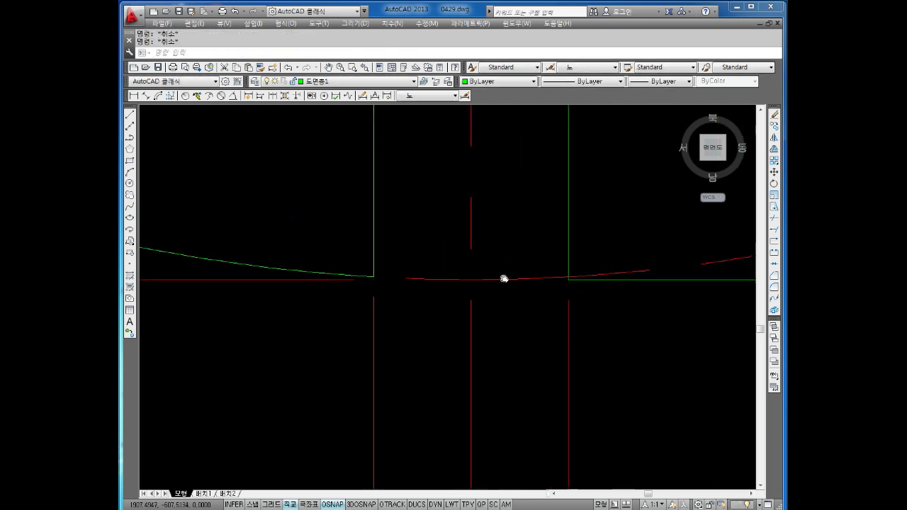
{"action": "scroll", "coordinate": [594, 280], "scroll_direction": "up", "scroll_amount": 3}
{"action": "scroll", "coordinate": [593, 279], "scroll_direction": "down", "scroll_amount": 2}
{"action": "scroll", "coordinate": [581, 288], "scroll_direction": "down", "scroll_amount": 2}
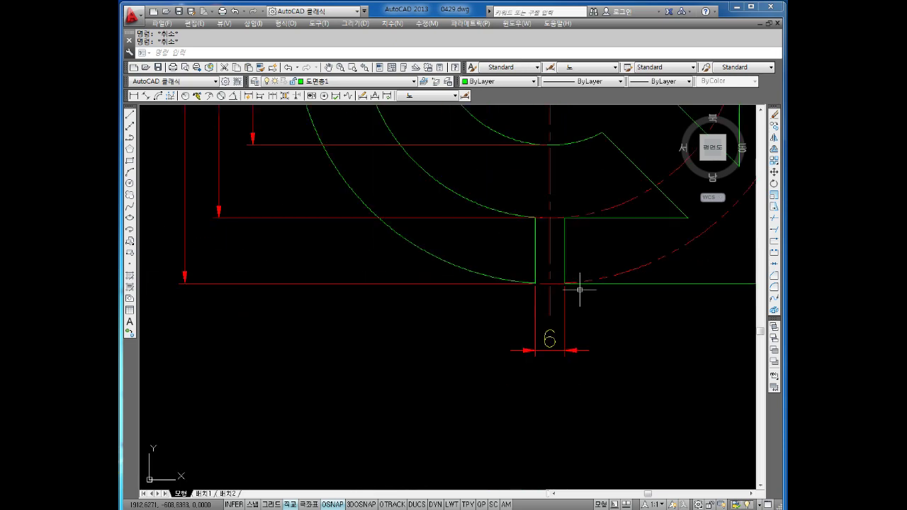
{"action": "scroll", "coordinate": [477, 327], "scroll_direction": "down", "scroll_amount": 1}
{"action": "scroll", "coordinate": [477, 324], "scroll_direction": "up", "scroll_amount": 2}
{"action": "scroll", "coordinate": [486, 310], "scroll_direction": "up", "scroll_amount": 2}
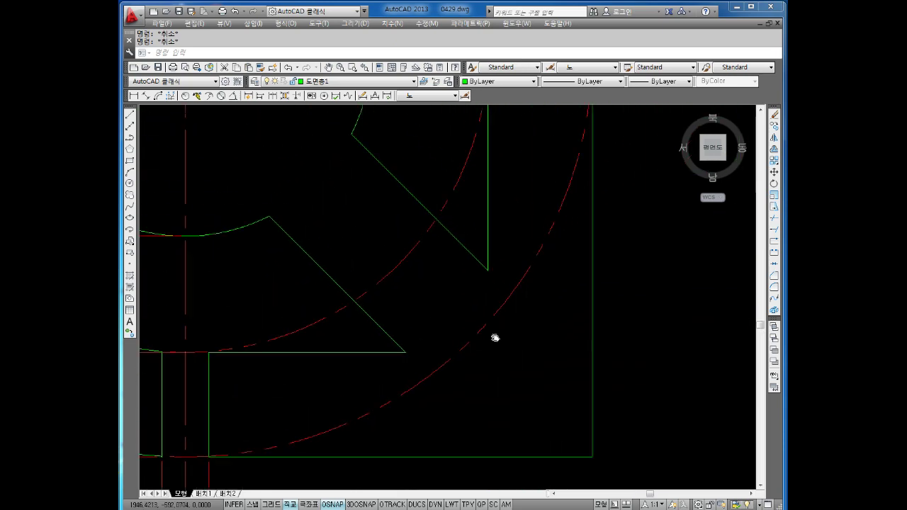
{"action": "scroll", "coordinate": [494, 333], "scroll_direction": "up", "scroll_amount": 2}
{"action": "scroll", "coordinate": [482, 407], "scroll_direction": "up", "scroll_amount": 2}
{"action": "scroll", "coordinate": [490, 213], "scroll_direction": "up", "scroll_amount": 1}
{"action": "scroll", "coordinate": [486, 258], "scroll_direction": "up", "scroll_amount": 1}
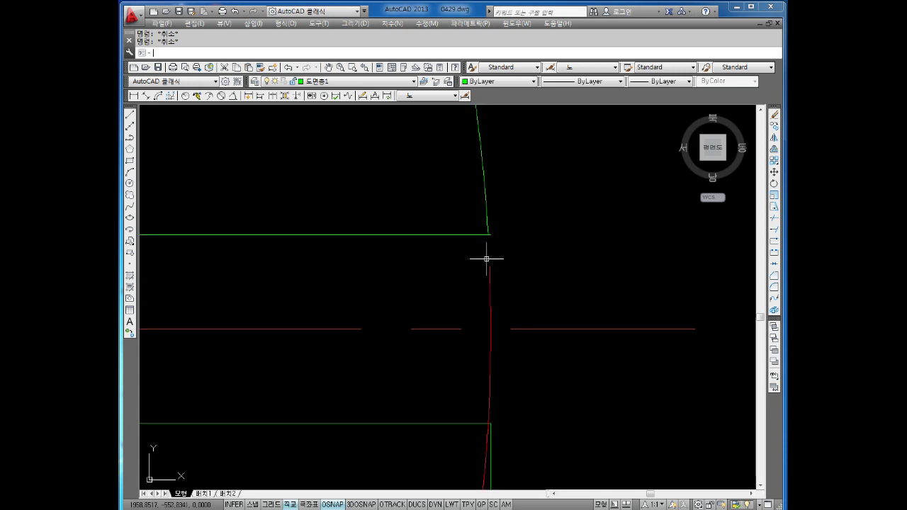
{"action": "key", "text": "Return"}
{"action": "scroll", "coordinate": [488, 256], "scroll_direction": "up", "scroll_amount": 3}
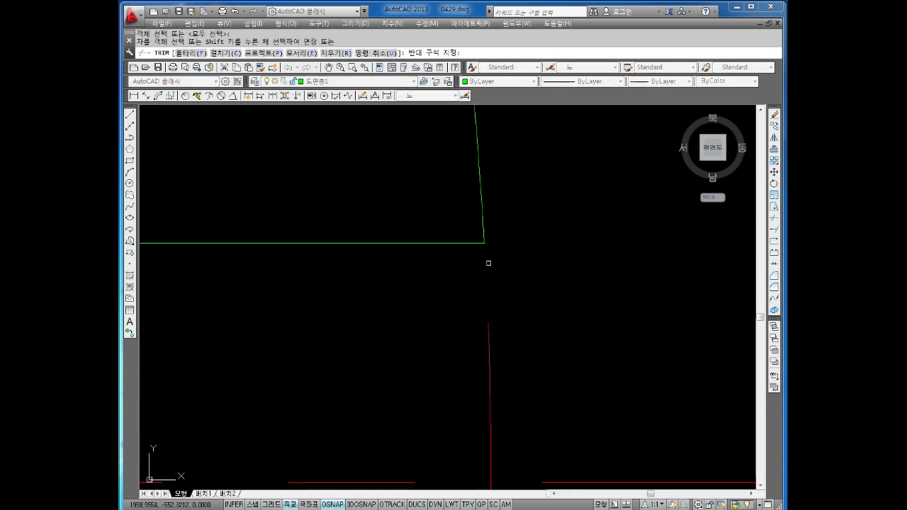
{"action": "scroll", "coordinate": [492, 276], "scroll_direction": "down", "scroll_amount": 5}
{"action": "middle_click_drag", "start_coordinate": [482, 283], "coordinate": [479, 248]}
{"action": "key", "text": "Escape"}
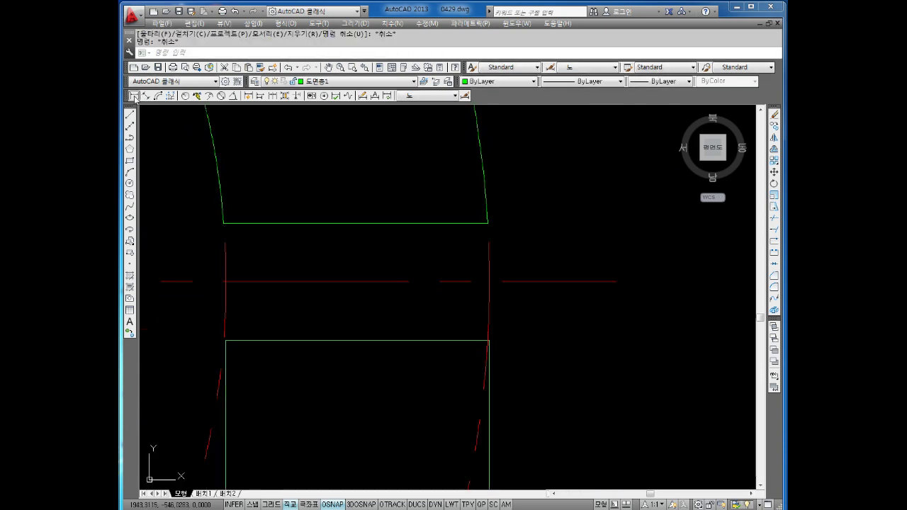
- Dimension the right slot's width as 6, placed to its right, and recentre the part
{"action": "left_click", "coordinate": [135, 97]}
{"action": "left_click", "coordinate": [487, 223]}
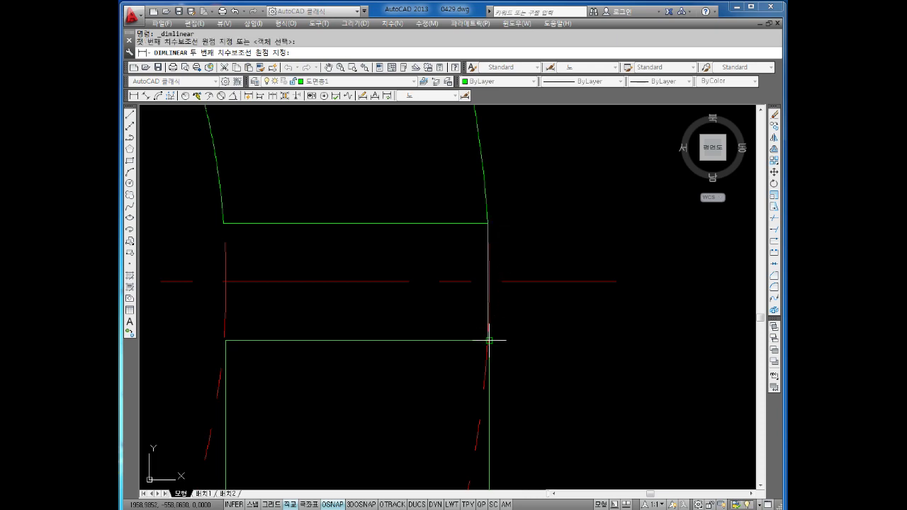
{"action": "left_click", "coordinate": [489, 341]}
{"action": "scroll", "coordinate": [592, 301], "scroll_direction": "down", "scroll_amount": 6}
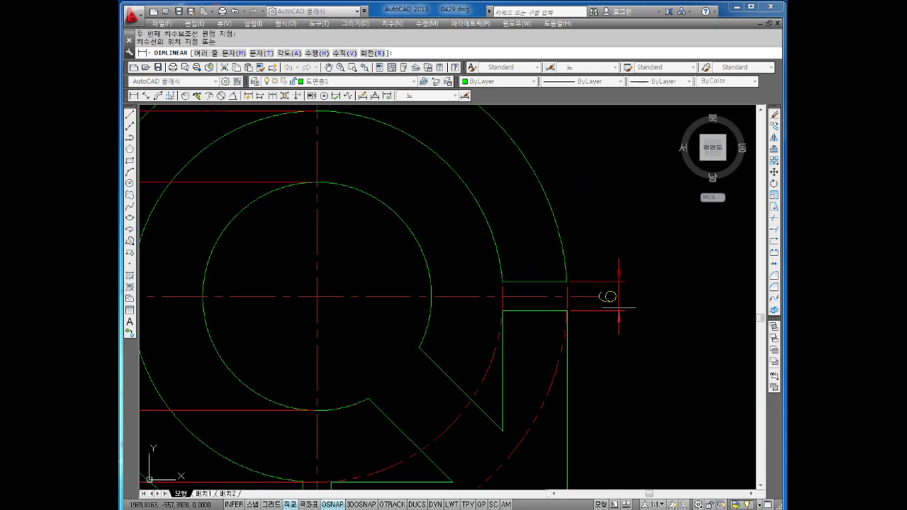
{"action": "left_click", "coordinate": [619, 298]}
{"action": "key", "text": "Escape"}
{"action": "scroll", "coordinate": [619, 297], "scroll_direction": "down", "scroll_amount": 2}
{"action": "middle_click_drag", "start_coordinate": [601, 284], "coordinate": [560, 167]}
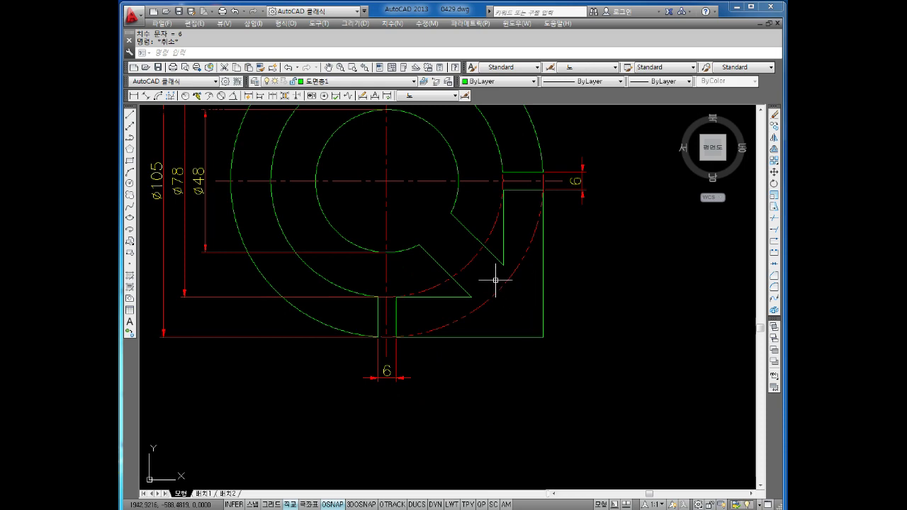
{"action": "key", "text": "Escape"}
{"action": "middle_click_drag", "start_coordinate": [390, 177], "coordinate": [466, 249]}
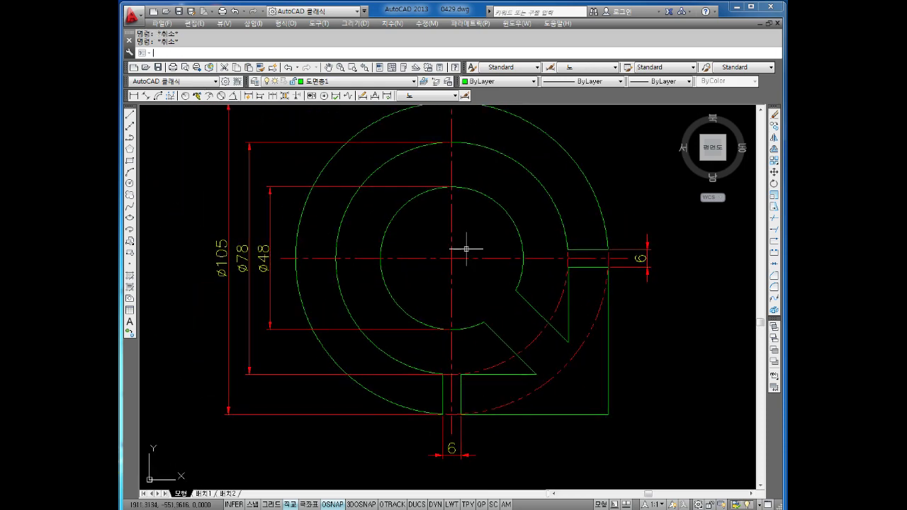
{"action": "type", "text": "ㄴ"}
- Draw a diagonal line from the circle centre to the outer corner and put it on the centreline layer
{"action": "key", "text": "Return"}
{"action": "left_click", "coordinate": [452, 258]}
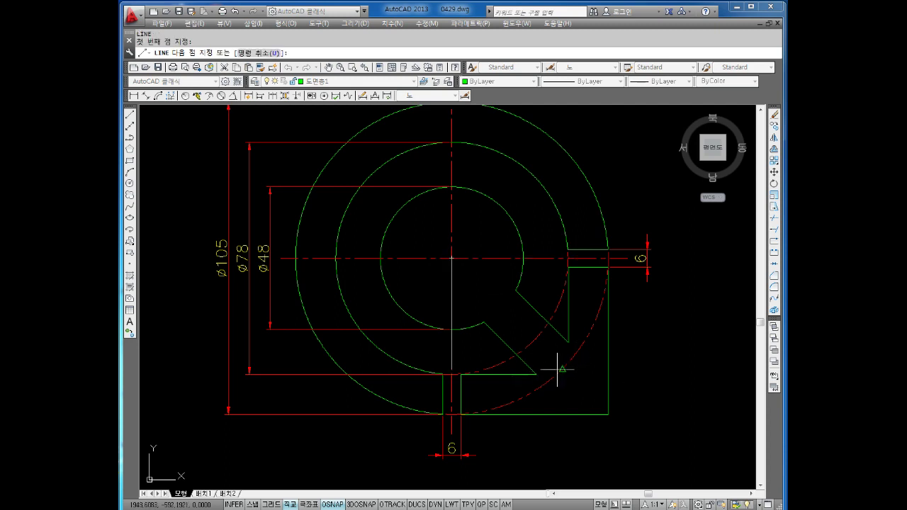
{"action": "left_click", "coordinate": [608, 414]}
{"action": "key", "text": "Escape"}
{"action": "left_click", "coordinate": [590, 394]}
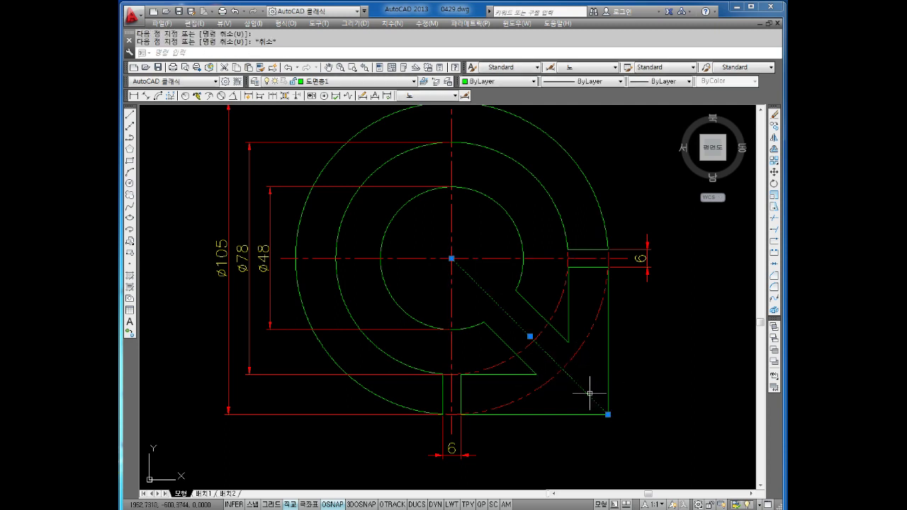
{"action": "left_click", "coordinate": [300, 84]}
{"action": "left_click", "coordinate": [312, 126]}
{"action": "key", "text": "Escape"}
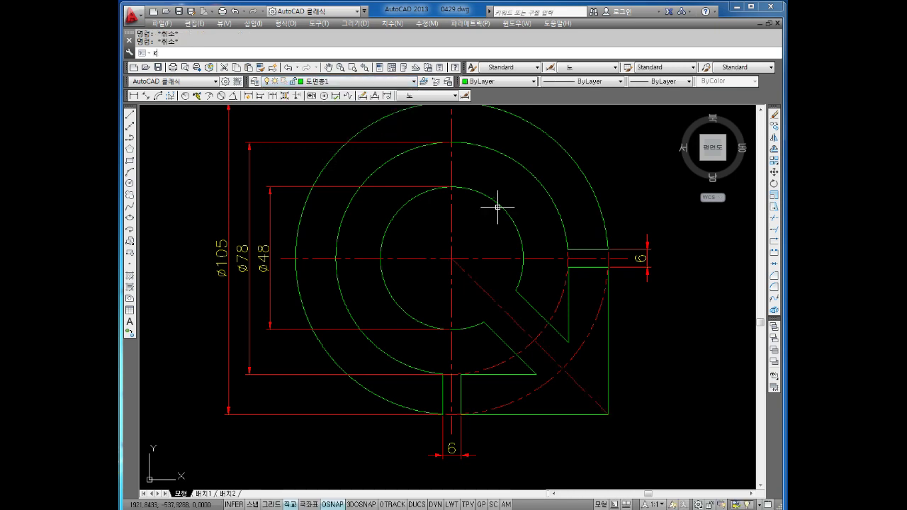
- Lengthen both ends of the diagonal centreline by a delta of 5
{"action": "key", "text": "Return"}
{"action": "type", "text": "de"}
{"action": "key", "text": "Return"}
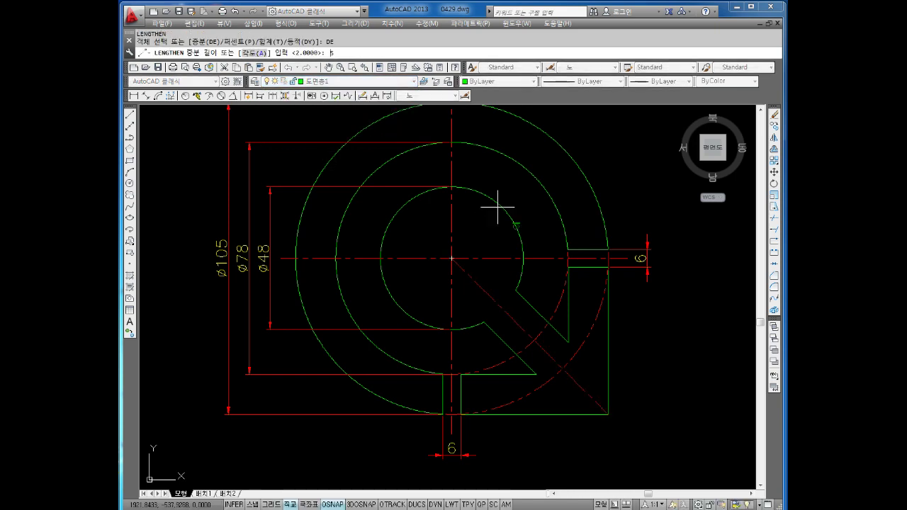
{"action": "type", "text": "5"}
{"action": "key", "text": "Return"}
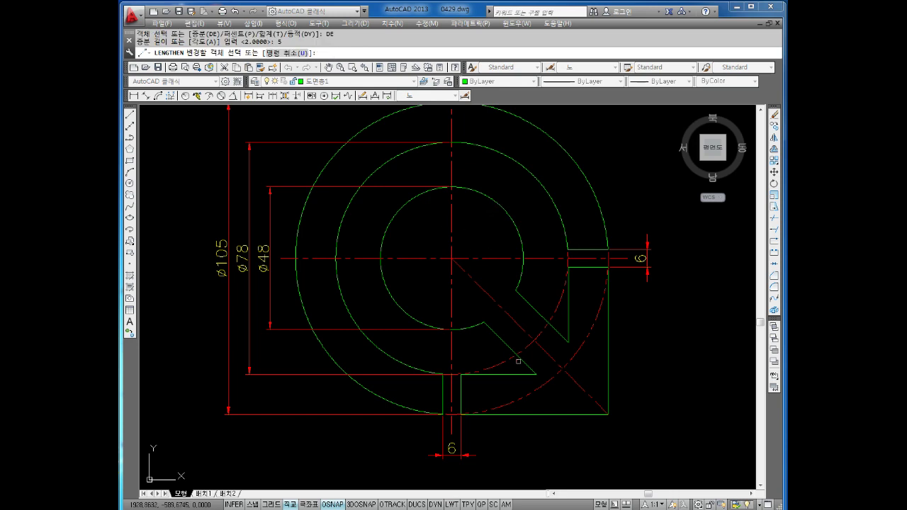
{"action": "left_click", "coordinate": [591, 399]}
{"action": "left_click", "coordinate": [463, 272]}
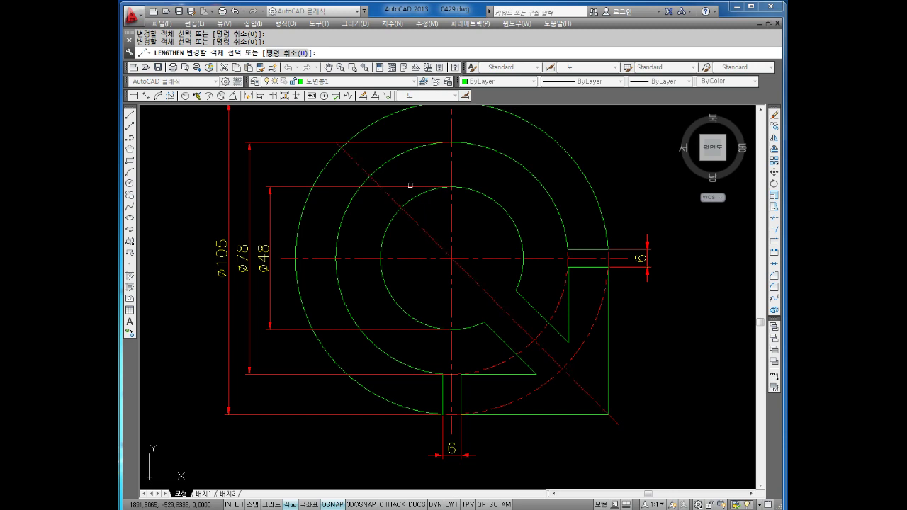
{"action": "key", "text": "Escape"}
{"action": "scroll", "coordinate": [506, 253], "scroll_direction": "down", "scroll_amount": 2}
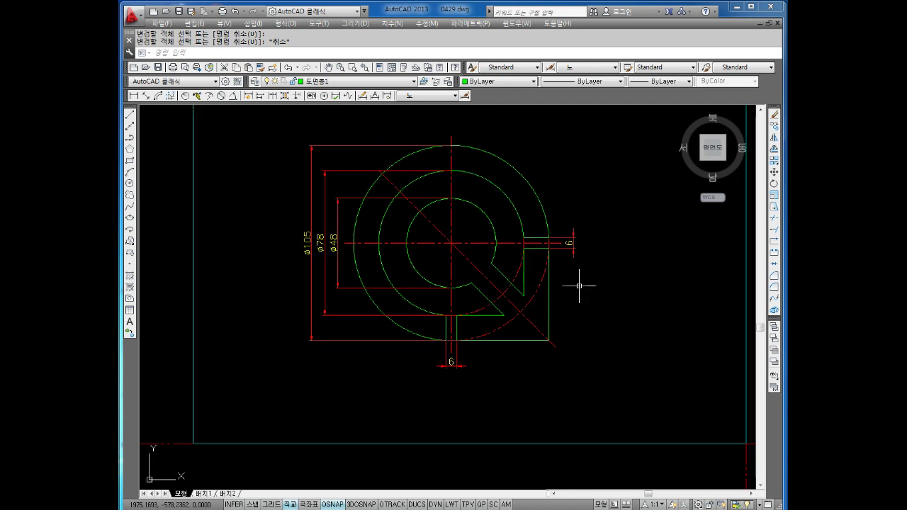
- Add a 45° angular dimension between the vertical and diagonal centrelines
{"action": "left_click", "coordinate": [221, 95]}
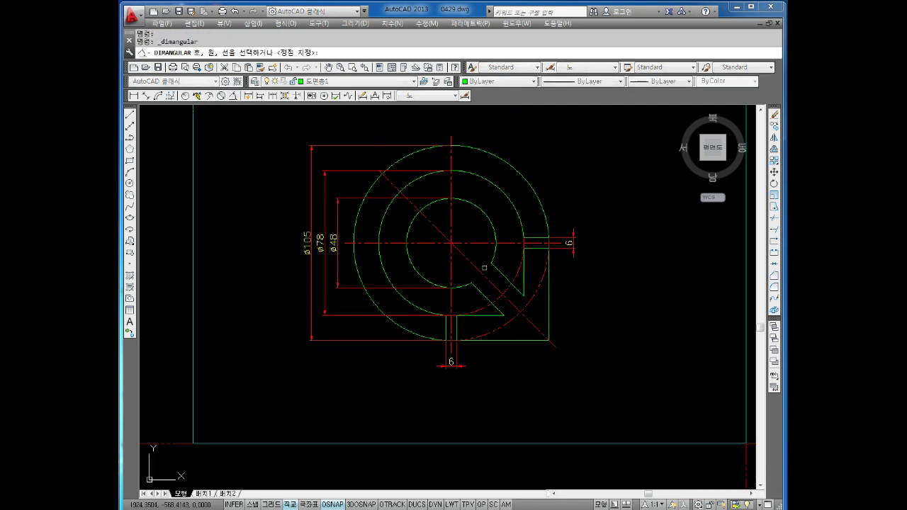
{"action": "left_click", "coordinate": [483, 244]}
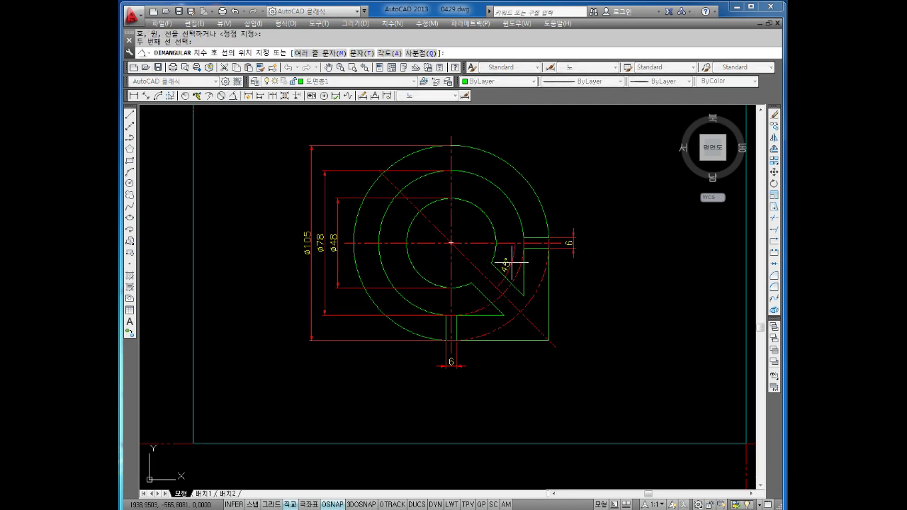
{"action": "left_click", "coordinate": [511, 262]}
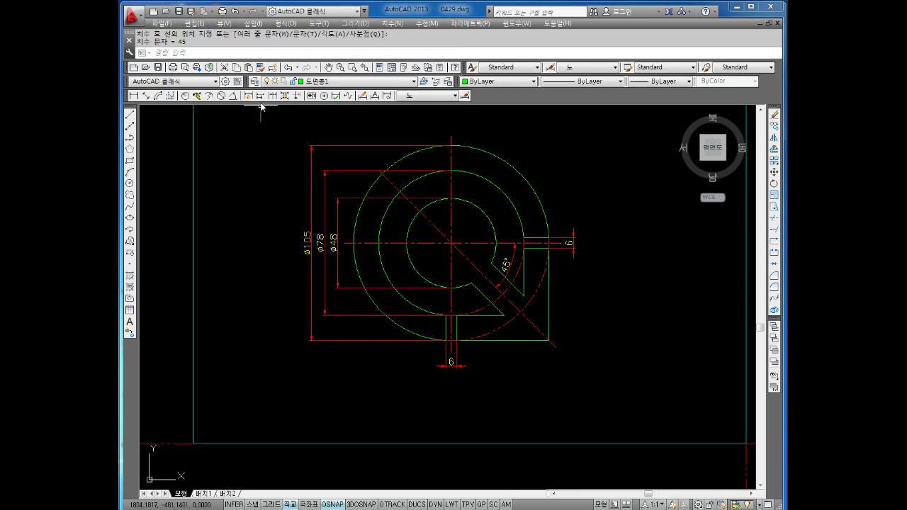
{"action": "key", "text": "Escape"}
{"action": "key", "text": "Escape"}
- Add a 15 aligned dimension across the width of the angled slot
{"action": "left_click", "coordinate": [146, 96]}
{"action": "scroll", "coordinate": [477, 312], "scroll_direction": "up", "scroll_amount": 2}
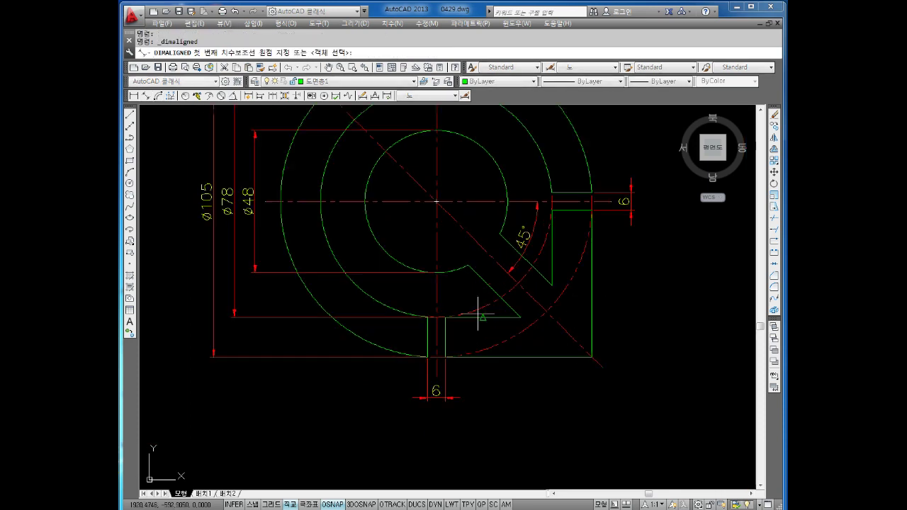
{"action": "left_click", "coordinate": [522, 317]}
{"action": "left_click", "coordinate": [553, 285]}
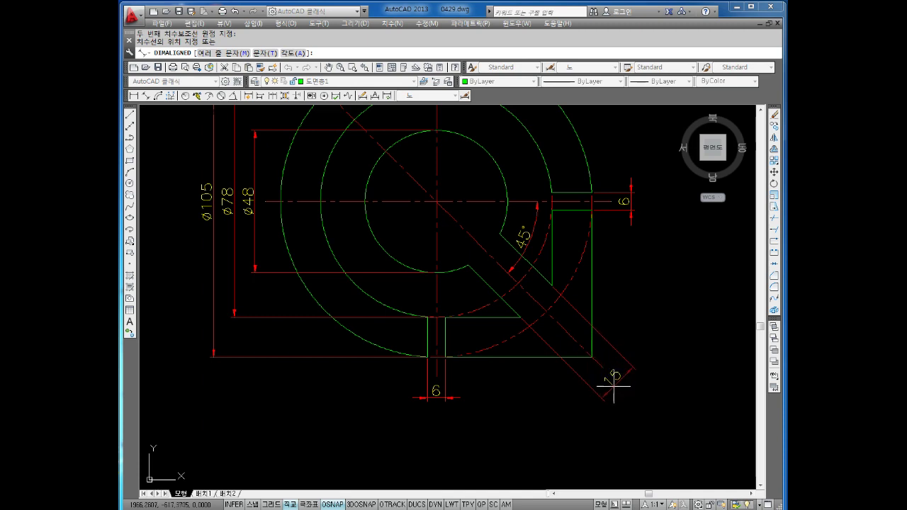
{"action": "left_click", "coordinate": [576, 320]}
{"action": "key", "text": "Escape"}
- Try repositioning the 15 dimension text, leaving it in its original place
{"action": "left_click", "coordinate": [567, 320]}
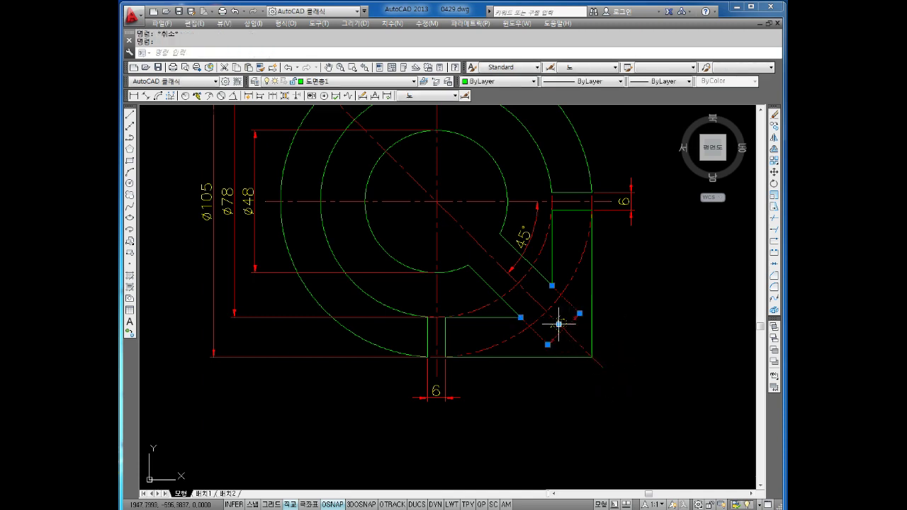
{"action": "left_click", "coordinate": [560, 324]}
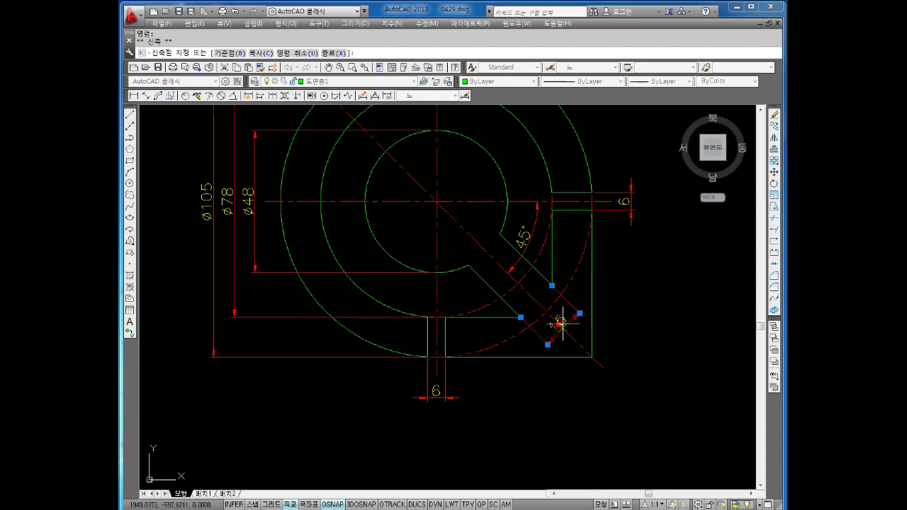
{"action": "key", "text": "Escape"}
{"action": "middle_click_drag", "start_coordinate": [625, 350], "coordinate": [602, 329]}
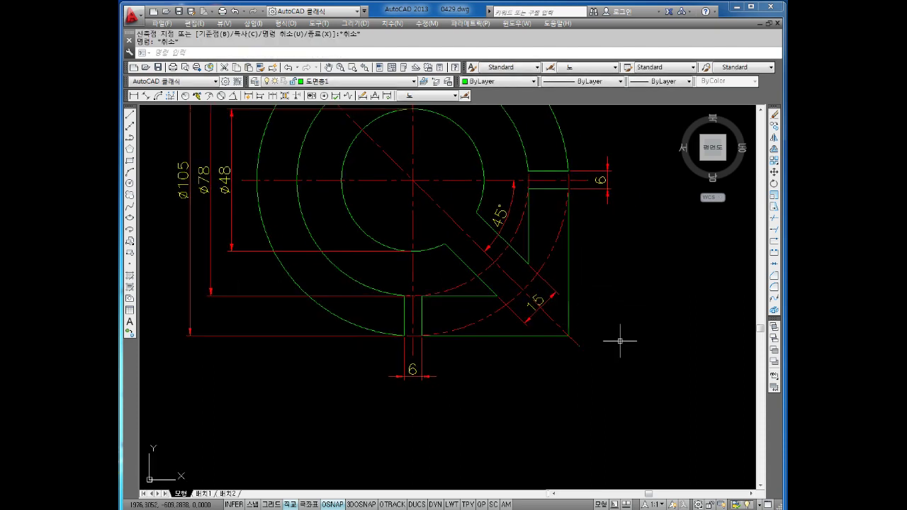
{"action": "left_click", "coordinate": [541, 302]}
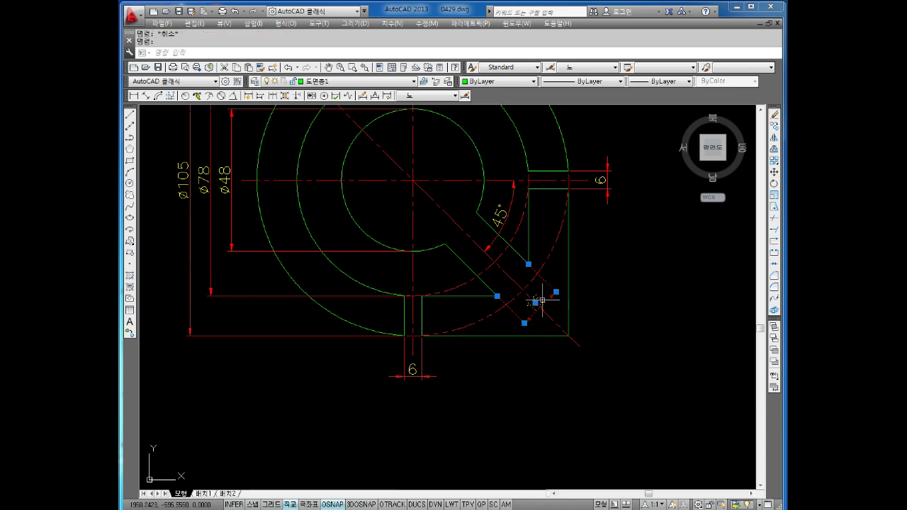
{"action": "left_click", "coordinate": [535, 303]}
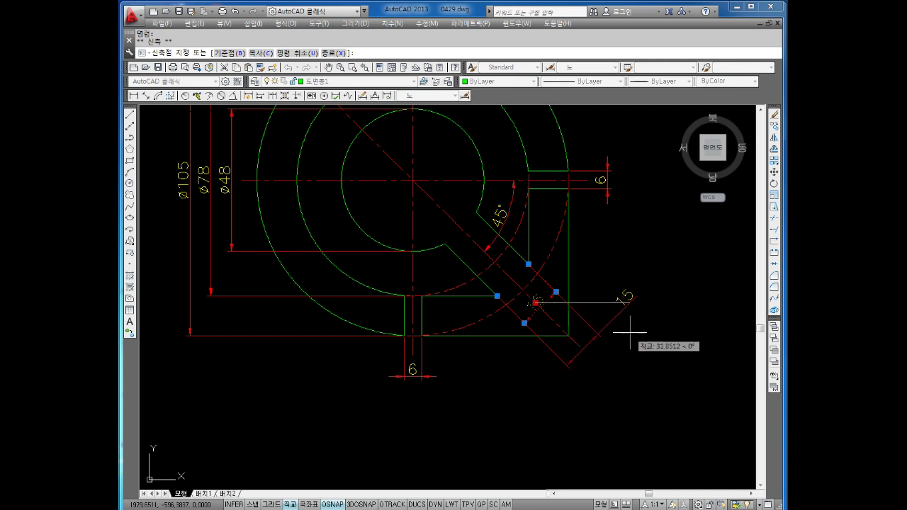
{"action": "key", "text": "F8"}
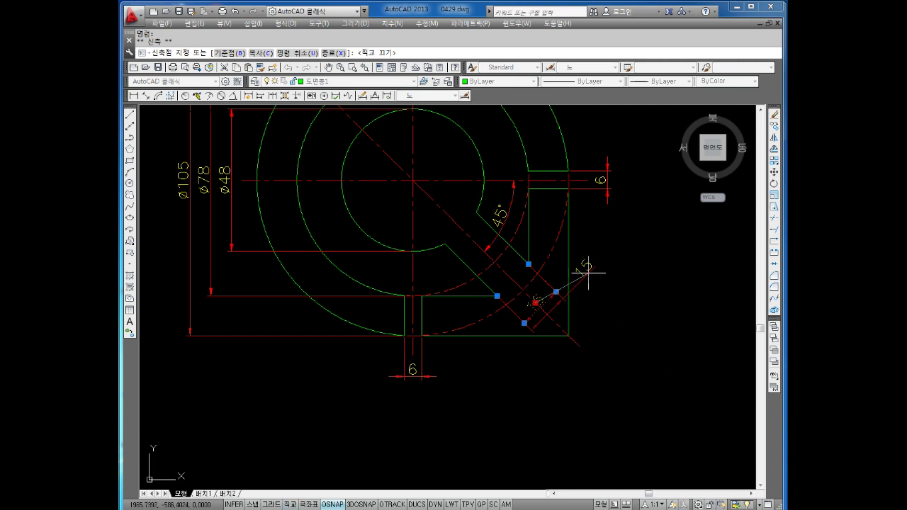
{"action": "key", "text": "Escape"}
{"action": "key", "text": "Escape"}
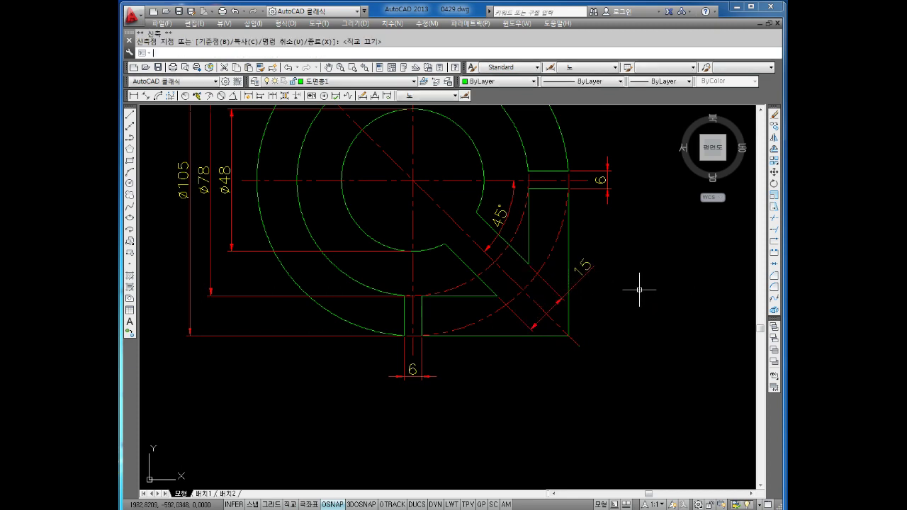
- Recentre the finished part in the view and save 0429.dwg
{"action": "scroll", "coordinate": [649, 324], "scroll_direction": "down", "scroll_amount": 4}
{"action": "scroll", "coordinate": [624, 322], "scroll_direction": "down", "scroll_amount": 1}
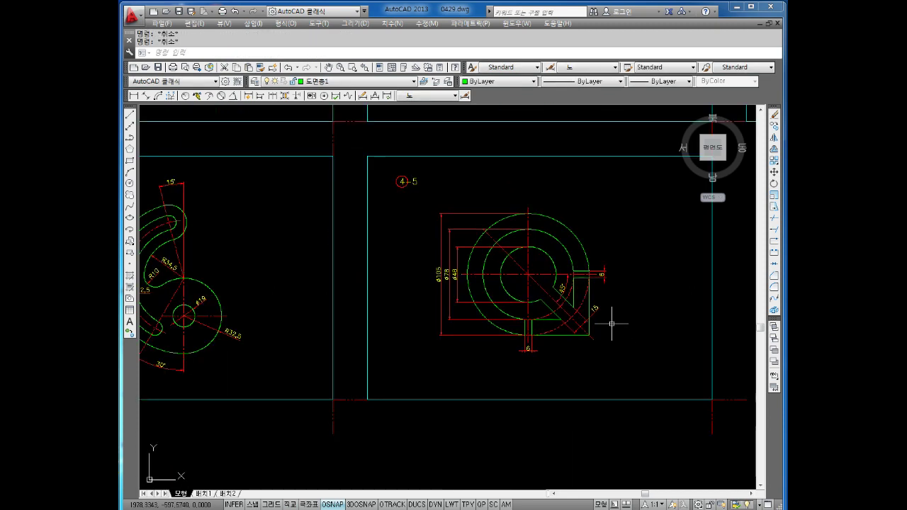
{"action": "middle_click_drag", "start_coordinate": [611, 324], "coordinate": [594, 315]}
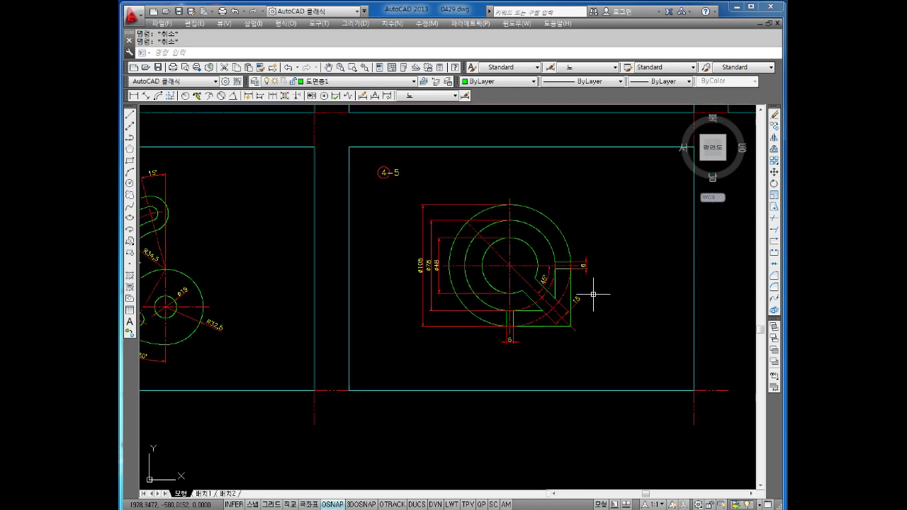
{"action": "key", "text": "ctrl+s"}
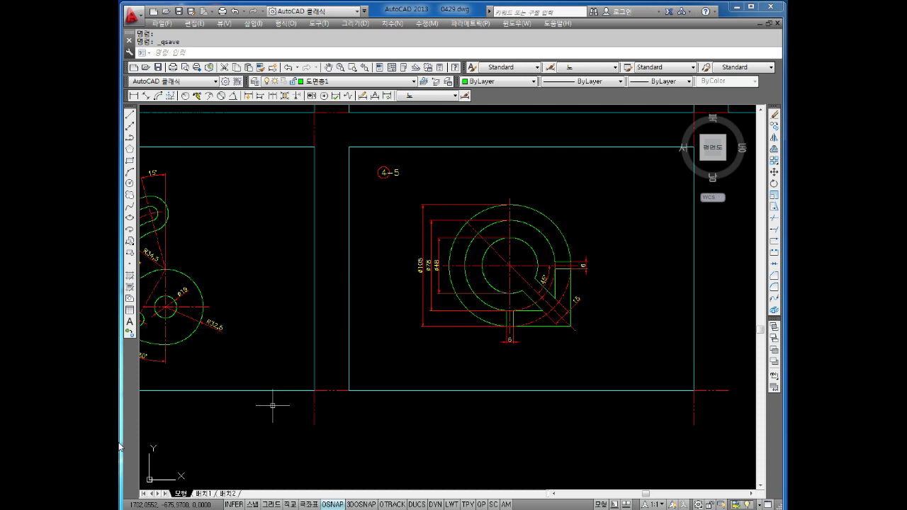
- Copy frame 4-5 and its drawing to a new spot on its right
{"action": "scroll", "coordinate": [624, 269], "scroll_direction": "down", "scroll_amount": 4}
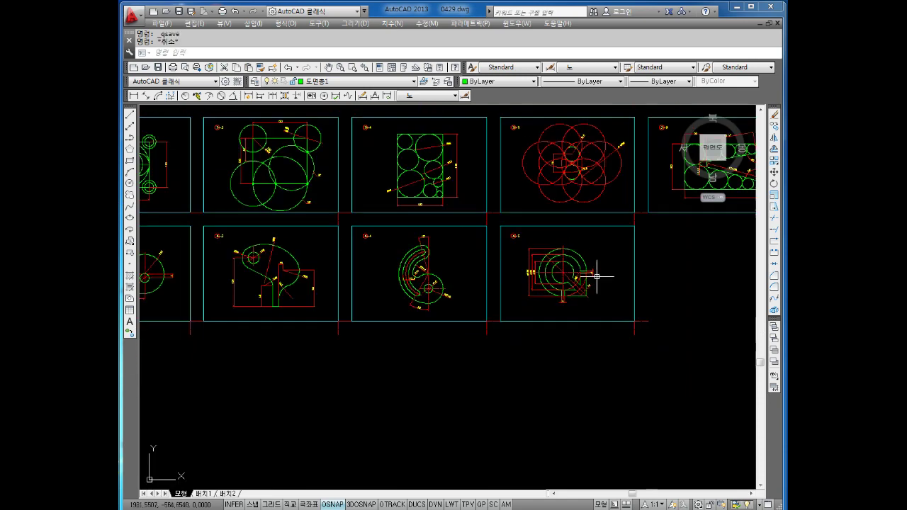
{"action": "middle_click_drag", "start_coordinate": [600, 270], "coordinate": [562, 297]}
{"action": "scroll", "coordinate": [443, 262], "scroll_direction": "up", "scroll_amount": 4}
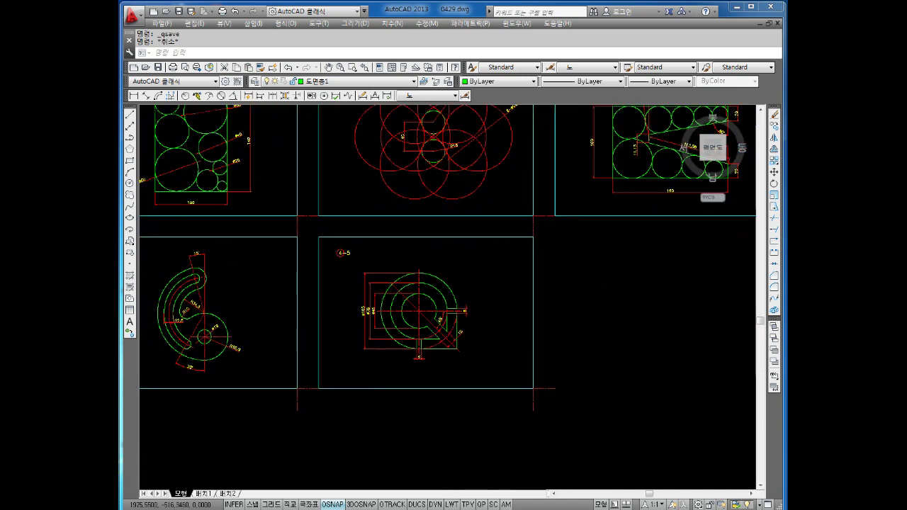
{"action": "type", "text": "co"}
{"action": "key", "text": "Return"}
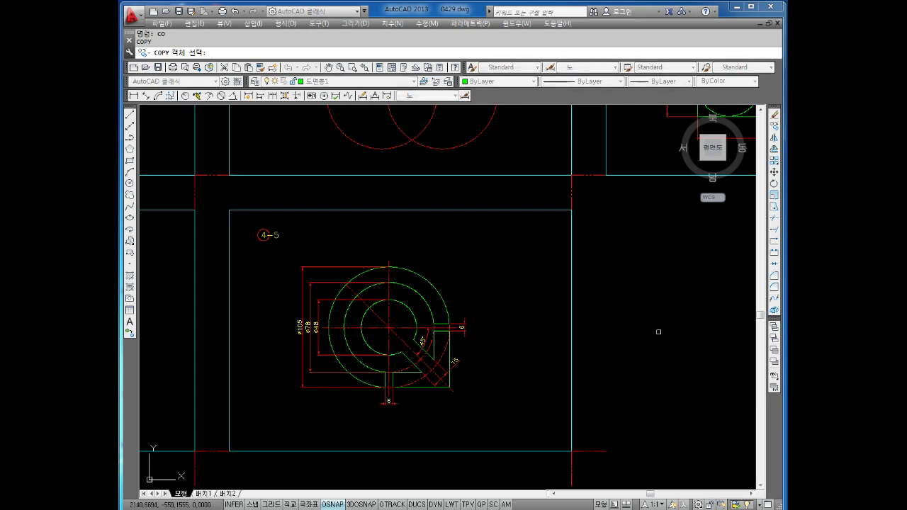
{"action": "middle_click_drag", "start_coordinate": [580, 288], "coordinate": [589, 212]}
{"action": "left_click", "coordinate": [604, 128]}
{"action": "left_click", "coordinate": [225, 438]}
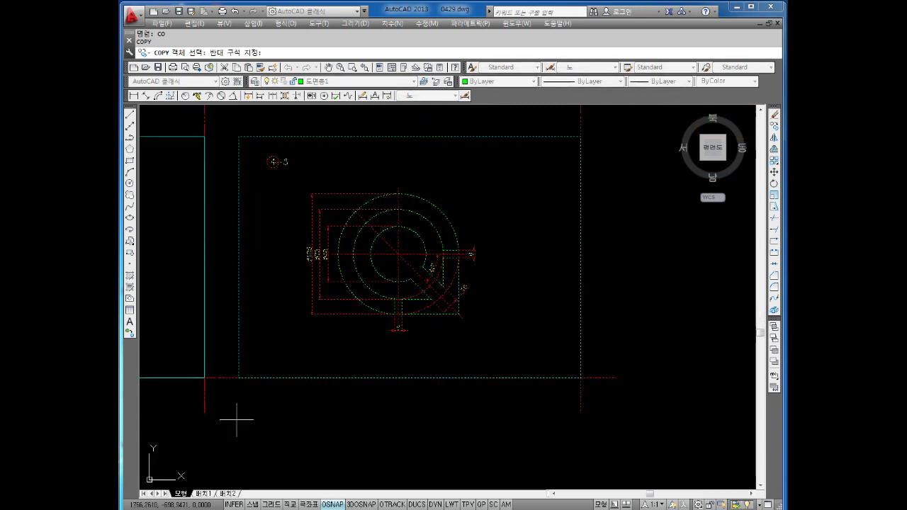
{"action": "key", "text": "Return"}
{"action": "left_click", "coordinate": [204, 377]}
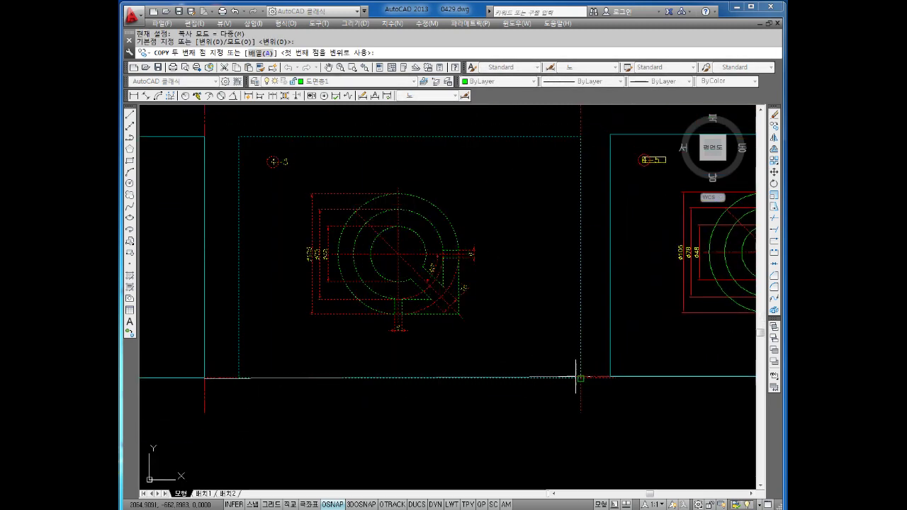
{"action": "left_click", "coordinate": [581, 378]}
{"action": "key", "text": "Escape"}
- Erase the copied drawing from the new frame and relabel it 4-6
{"action": "scroll", "coordinate": [659, 269], "scroll_direction": "down", "scroll_amount": 3}
{"action": "scroll", "coordinate": [559, 313], "scroll_direction": "down", "scroll_amount": 4}
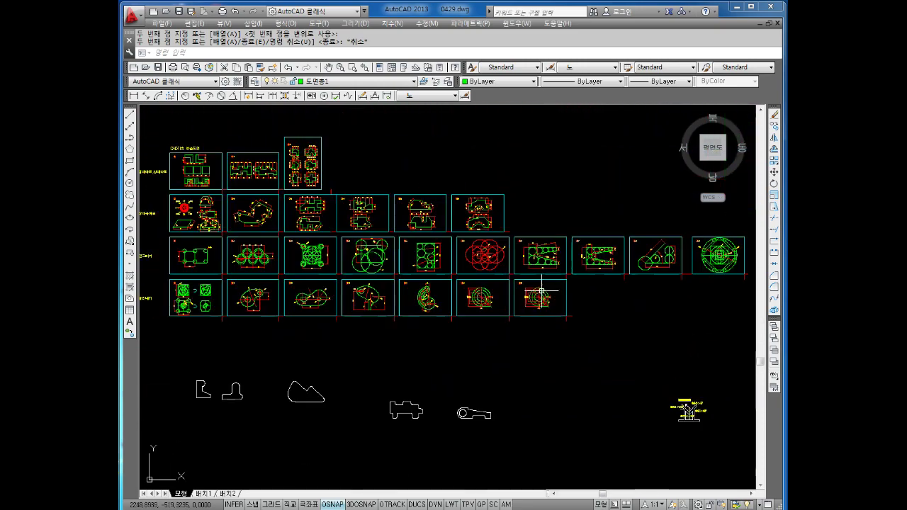
{"action": "scroll", "coordinate": [543, 304], "scroll_direction": "up", "scroll_amount": 3}
{"action": "scroll", "coordinate": [567, 248], "scroll_direction": "up", "scroll_amount": 3}
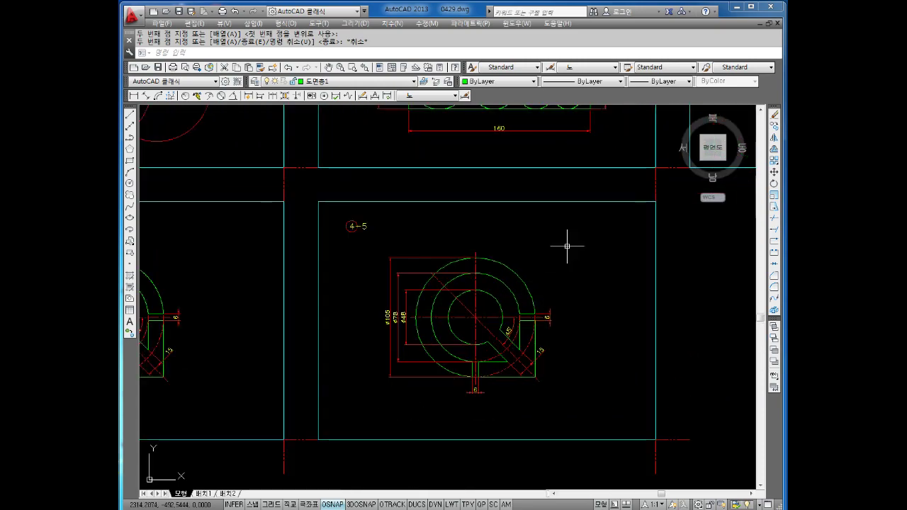
{"action": "left_click", "coordinate": [578, 228]}
{"action": "left_click", "coordinate": [385, 394]}
{"action": "key", "text": "Delete"}
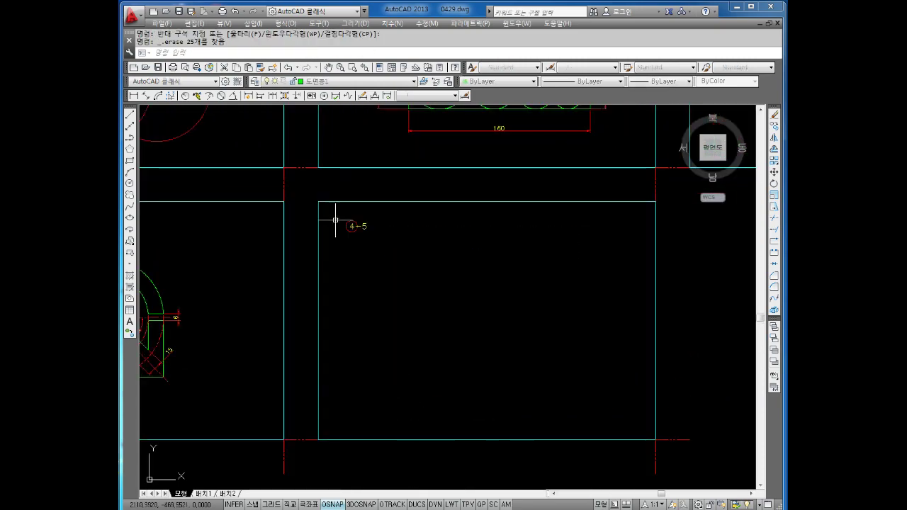
{"action": "double_click", "coordinate": [359, 226]}
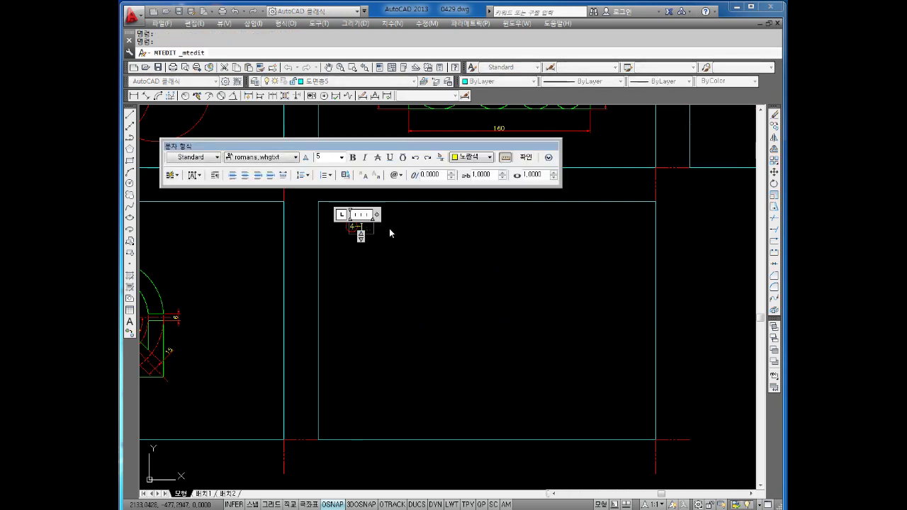
{"action": "key", "text": "Escape"}
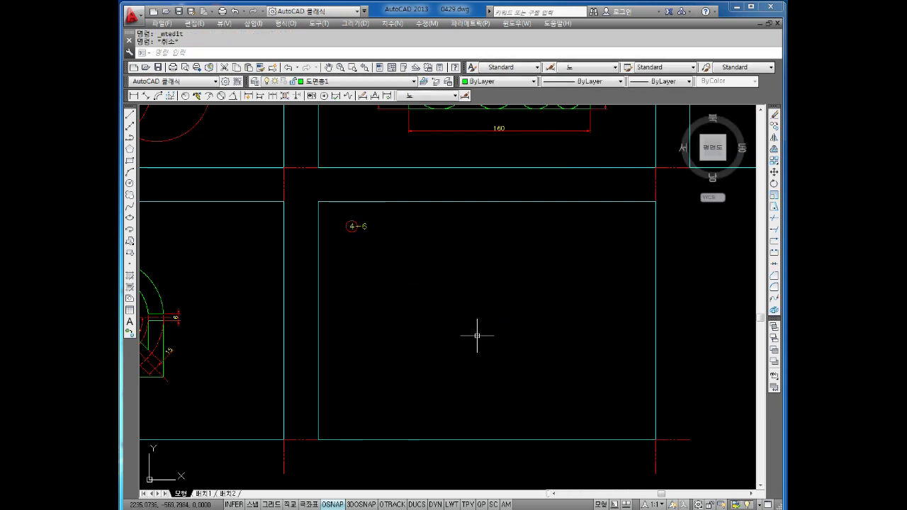
- Move the M-shaped part and its notes into frame 4-6
{"action": "scroll", "coordinate": [482, 332], "scroll_direction": "down", "scroll_amount": 10}
{"action": "scroll", "coordinate": [456, 318], "scroll_direction": "up", "scroll_amount": 1}
{"action": "scroll", "coordinate": [470, 366], "scroll_direction": "up", "scroll_amount": 2}
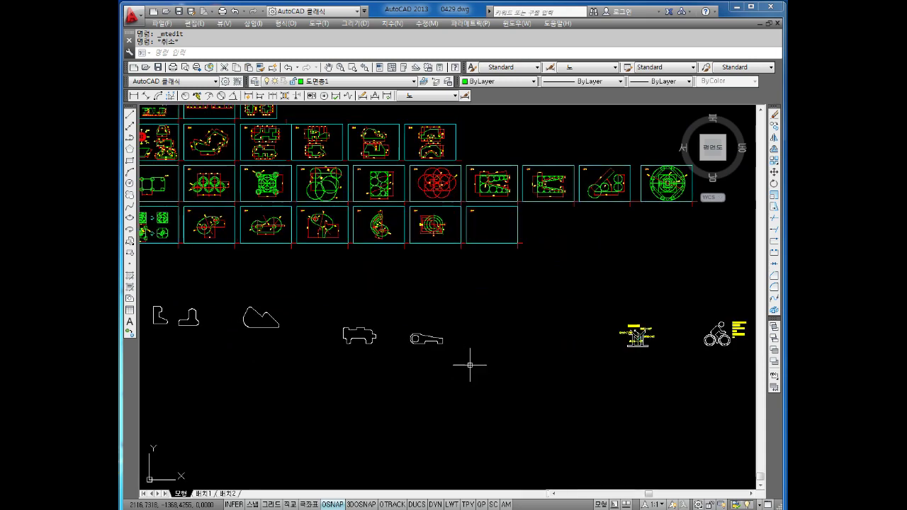
{"action": "scroll", "coordinate": [486, 352], "scroll_direction": "down", "scroll_amount": 2}
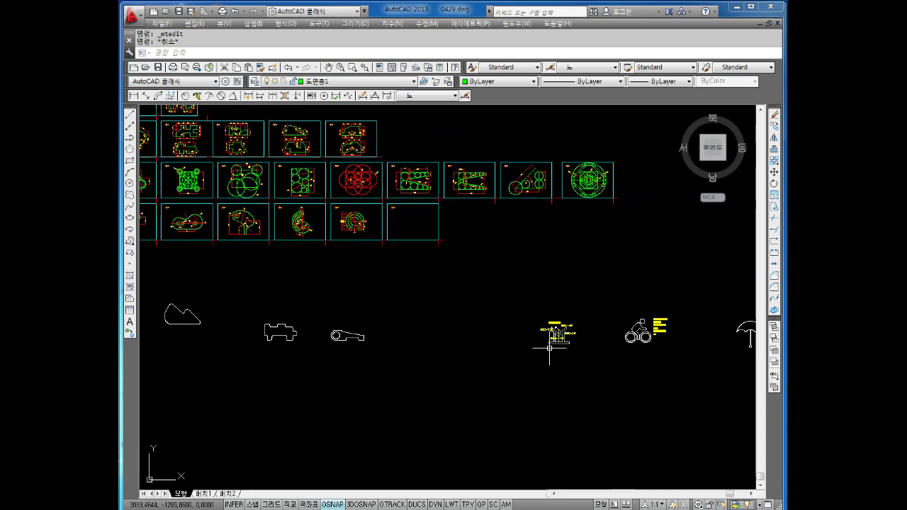
{"action": "scroll", "coordinate": [547, 344], "scroll_direction": "up", "scroll_amount": 4}
{"action": "type", "text": "m"}
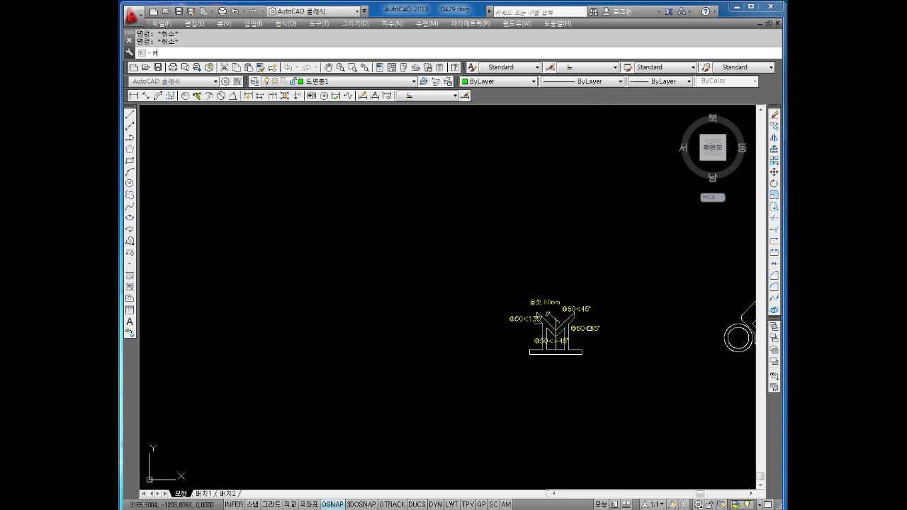
{"action": "key", "text": "Return"}
{"action": "left_click", "coordinate": [628, 407]}
{"action": "left_click", "coordinate": [443, 271]}
{"action": "key", "text": "Return"}
{"action": "left_click", "coordinate": [556, 352]}
{"action": "scroll", "coordinate": [411, 288], "scroll_direction": "down", "scroll_amount": 3}
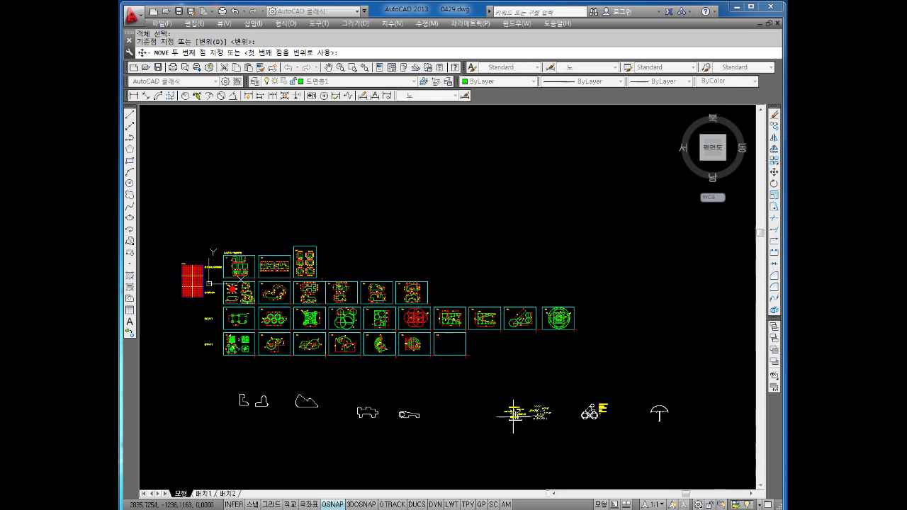
{"action": "scroll", "coordinate": [425, 333], "scroll_direction": "up", "scroll_amount": 2}
{"action": "scroll", "coordinate": [436, 369], "scroll_direction": "up", "scroll_amount": 2}
{"action": "scroll", "coordinate": [445, 392], "scroll_direction": "up", "scroll_amount": 1}
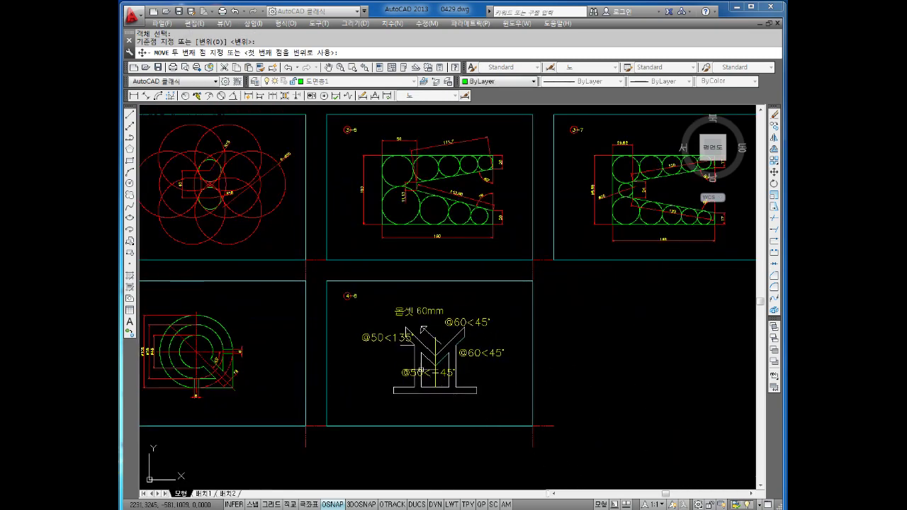
{"action": "scroll", "coordinate": [433, 369], "scroll_direction": "up", "scroll_amount": 2}
{"action": "scroll", "coordinate": [433, 369], "scroll_direction": "up", "scroll_amount": 2}
{"action": "key", "text": "Escape"}
{"action": "key", "text": "Escape"}
{"action": "left_click", "coordinate": [626, 288]}
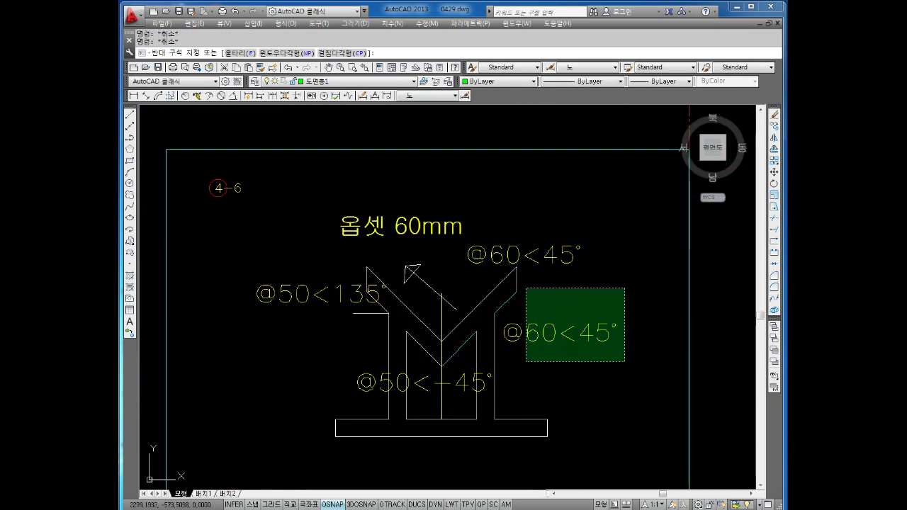
{"action": "left_click", "coordinate": [507, 380]}
{"action": "key", "text": "Delete"}
{"action": "left_click", "coordinate": [511, 255]}
{"action": "left_click", "coordinate": [554, 275]}
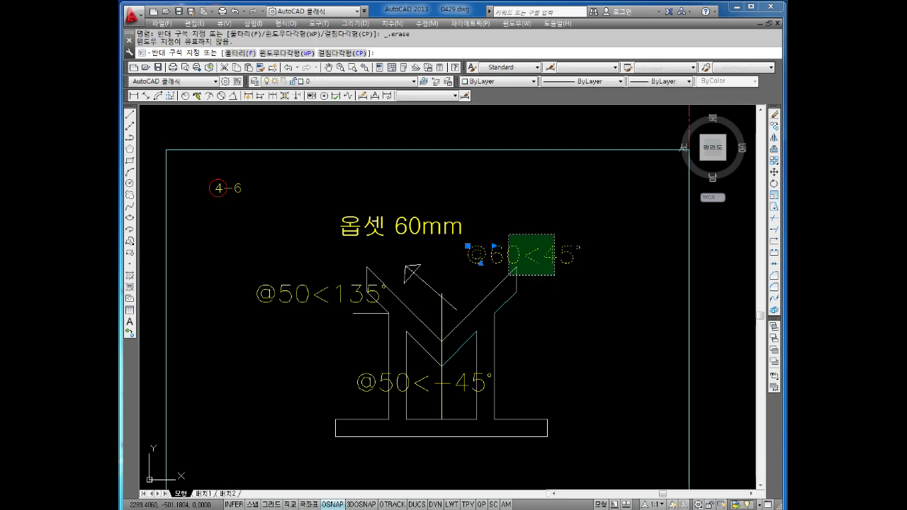
{"action": "left_click", "coordinate": [525, 244]}
{"action": "key", "text": "Delete"}
{"action": "left_click", "coordinate": [392, 228]}
{"action": "key", "text": "Delete"}
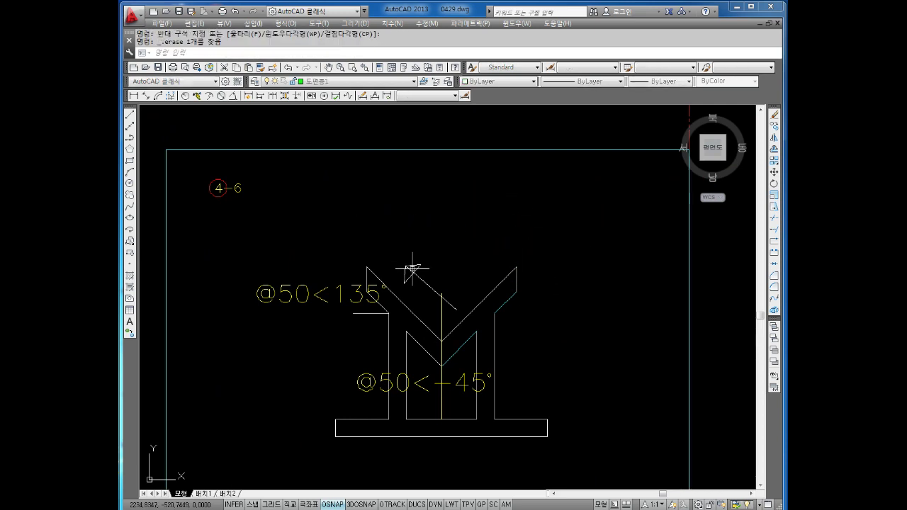
- Erase the arrow lines, the vertical centre line and the small slanted tick
{"action": "left_click", "coordinate": [428, 253]}
{"action": "left_click", "coordinate": [412, 283]}
{"action": "key", "text": "Delete"}
{"action": "left_click", "coordinate": [454, 270]}
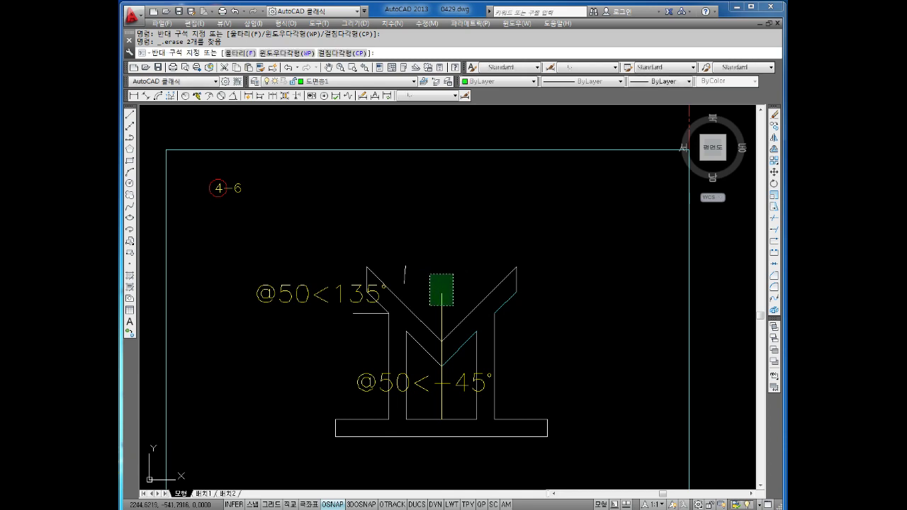
{"action": "left_click", "coordinate": [430, 304]}
{"action": "key", "text": "Delete"}
{"action": "left_click", "coordinate": [425, 249]}
{"action": "left_click", "coordinate": [405, 284]}
{"action": "key", "text": "Delete"}
{"action": "left_click", "coordinate": [255, 283]}
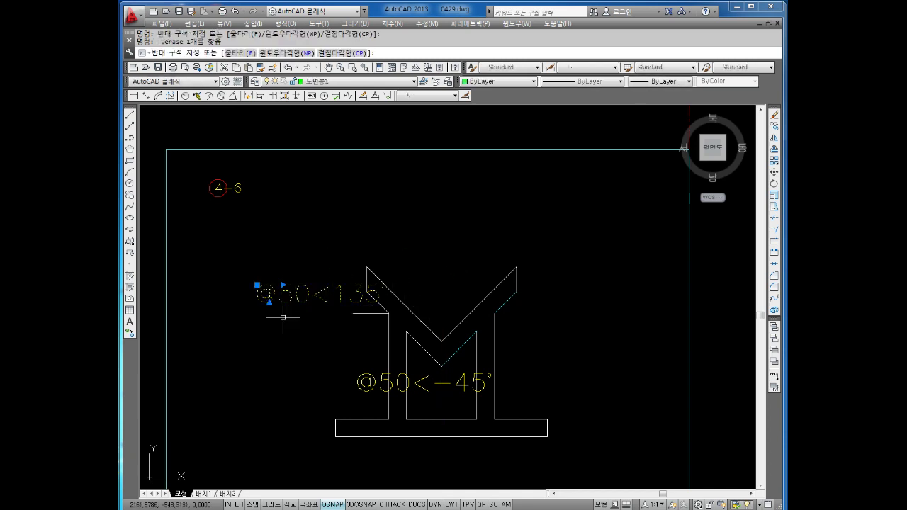
{"action": "left_click", "coordinate": [390, 308]}
{"action": "key", "text": "Delete"}
{"action": "left_click", "coordinate": [373, 360]}
{"action": "left_click", "coordinate": [353, 393]}
{"action": "key", "text": "Delete"}
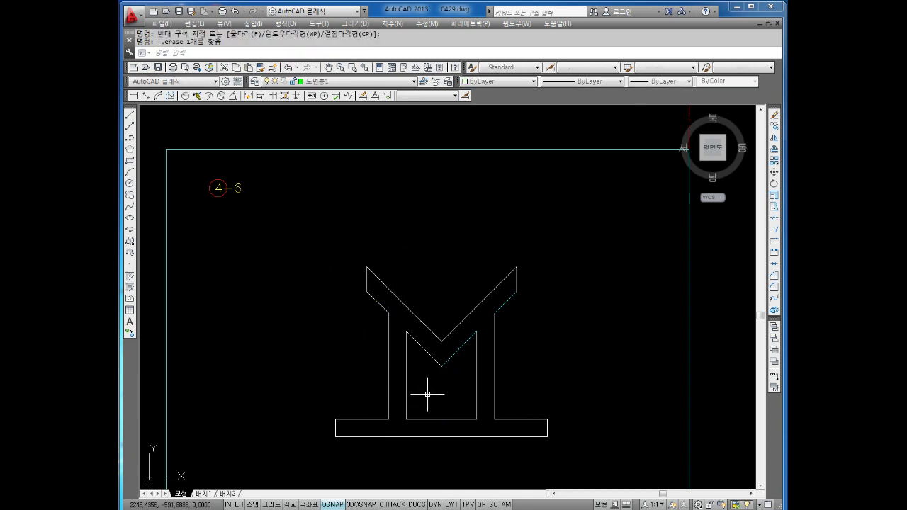
{"action": "middle_click_drag", "start_coordinate": [426, 389], "coordinate": [448, 304]}
- Put the whole M outline on layer 도면층1 with colour ByLayer, turning it green
{"action": "left_click", "coordinate": [571, 180]}
{"action": "left_click", "coordinate": [294, 422]}
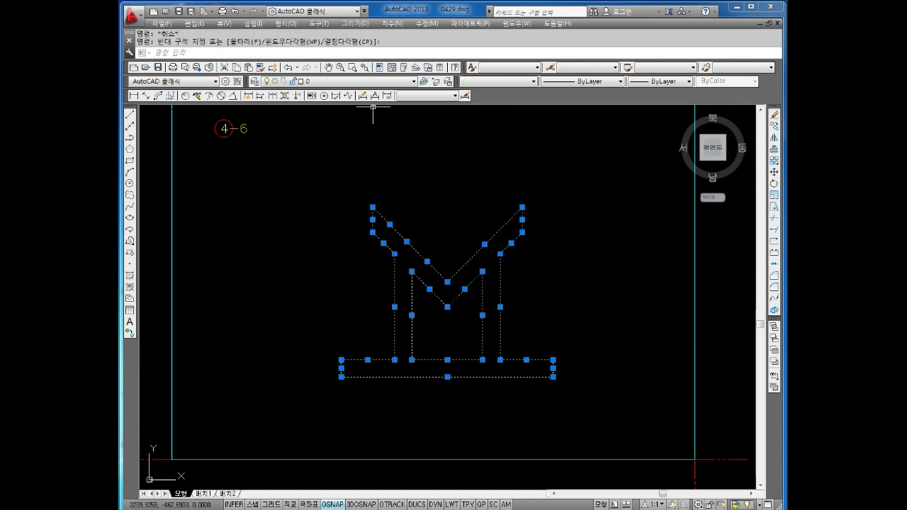
{"action": "left_click", "coordinate": [365, 81]}
{"action": "left_click", "coordinate": [320, 117]}
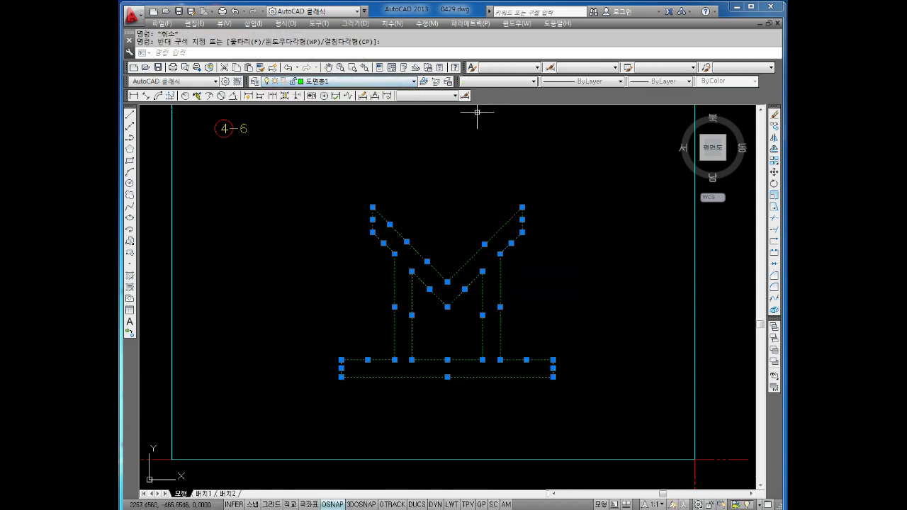
{"action": "left_click", "coordinate": [500, 81]}
{"action": "left_click", "coordinate": [489, 89]}
{"action": "key", "text": "Escape"}
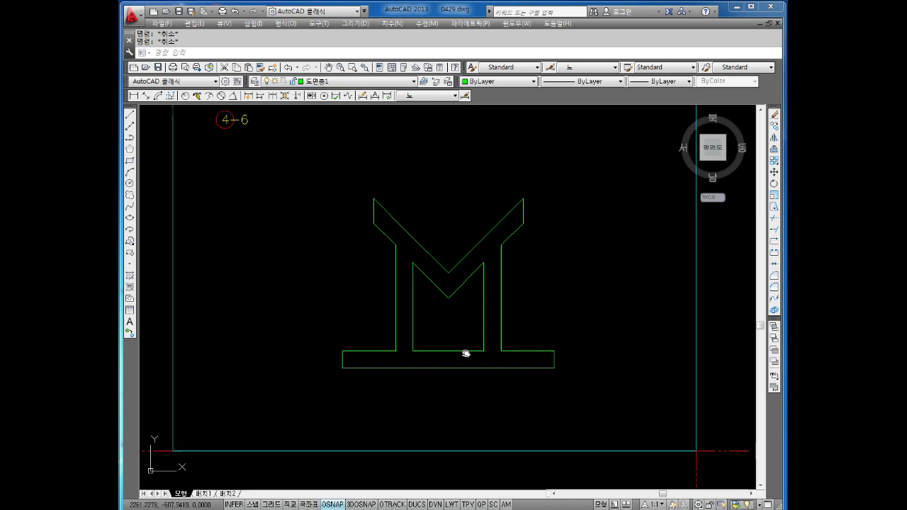
{"action": "type", "text": "L"}
- Draw a vertical centre line from the V's point to the base bottom on the red dashed layer
{"action": "key", "text": "Return"}
{"action": "left_click", "coordinate": [449, 284]}
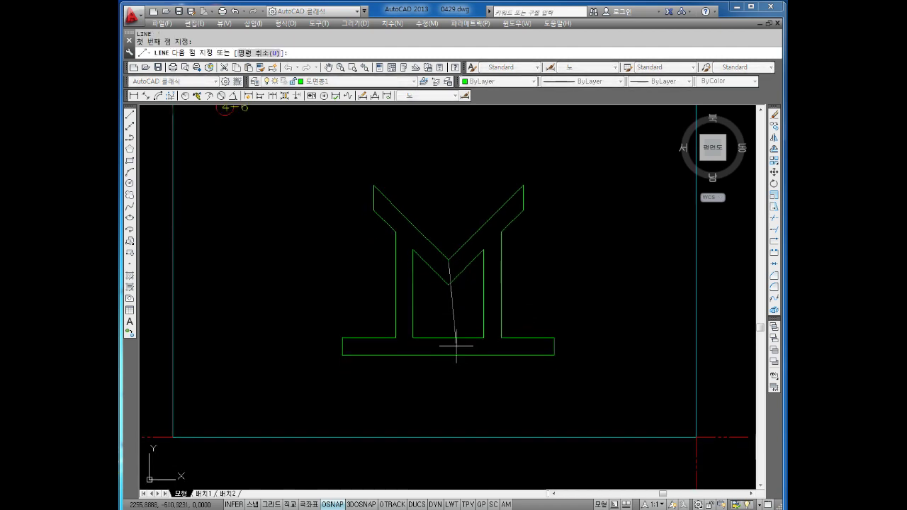
{"action": "left_click", "coordinate": [448, 355]}
{"action": "key", "text": "Escape"}
{"action": "left_click", "coordinate": [453, 310]}
{"action": "left_click", "coordinate": [333, 81]}
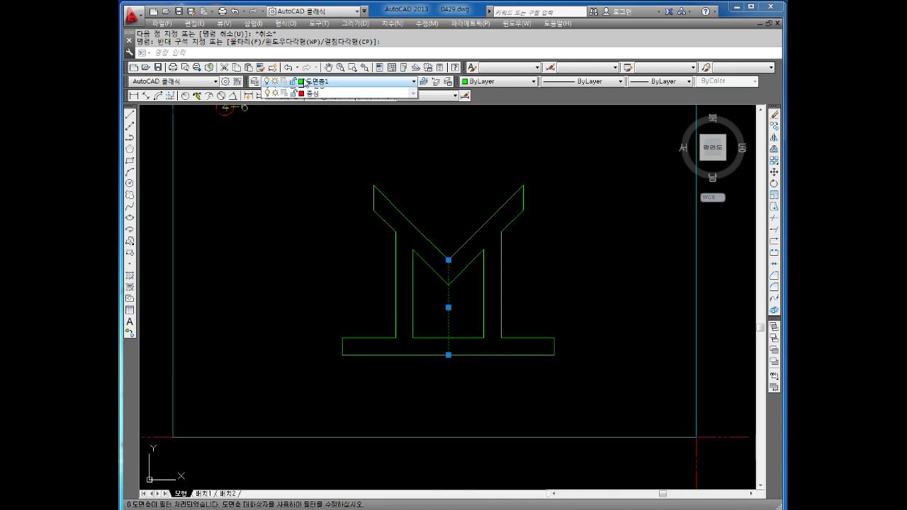
{"action": "left_click", "coordinate": [328, 141]}
{"action": "key", "text": "Escape"}
{"action": "type", "text": "ㄴ"}
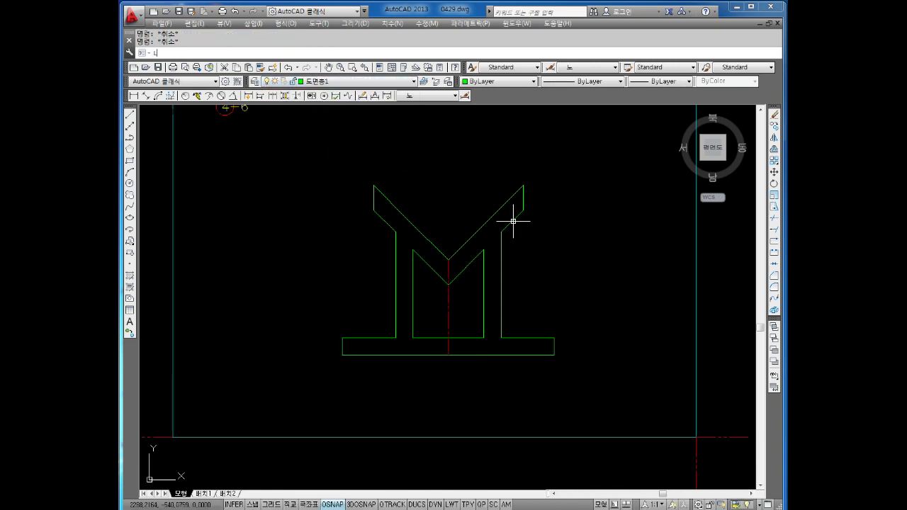
- Try LENGTHEN with a Delta increment, mistakenly entering 110, then cancel it
{"action": "type", "text": "len"}
{"action": "key", "text": "Return"}
{"action": "type", "text": "de"}
{"action": "key", "text": "Return"}
{"action": "type", "text": "110"}
{"action": "key", "text": "Return"}
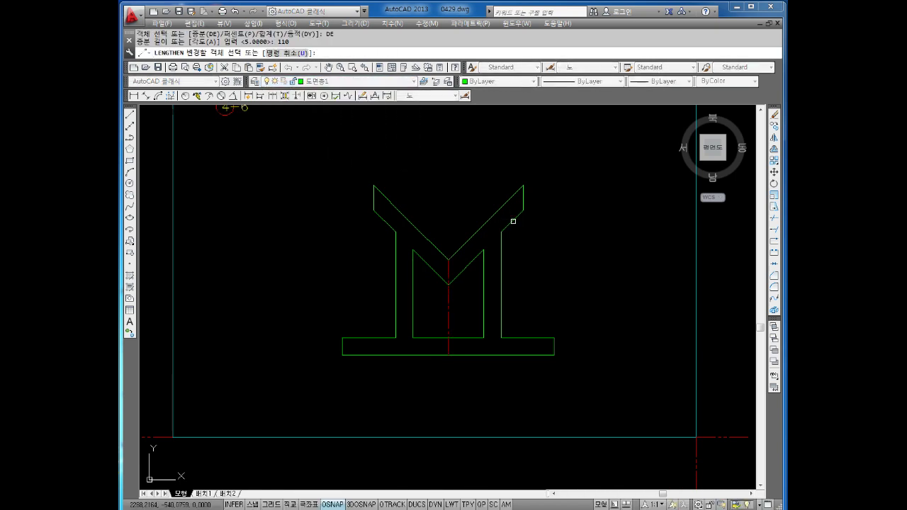
{"action": "key", "text": "Return"}
{"action": "key", "text": "Return"}
{"action": "type", "text": "de"}
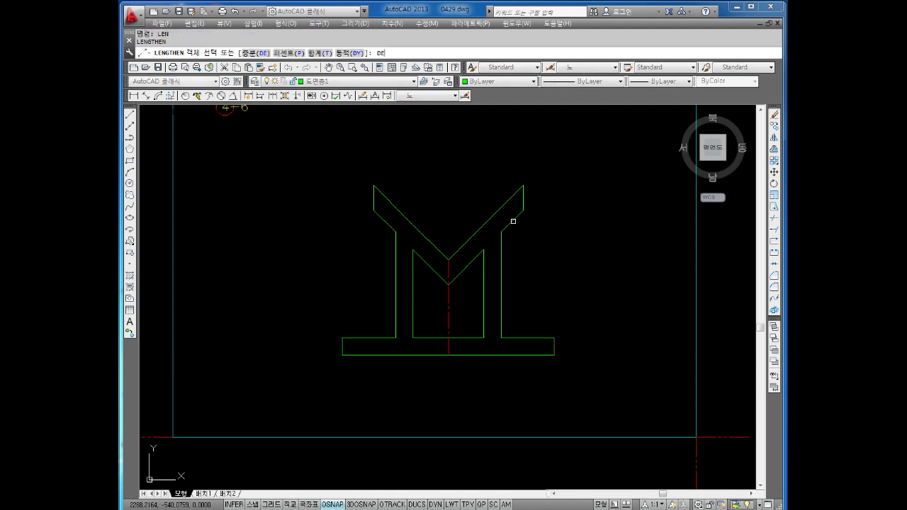
{"action": "key", "text": "Return"}
- Set the Delta to 10 and extend the centre line's bottom and top ends
{"action": "key", "text": "Return"}
{"action": "key", "text": "Escape"}
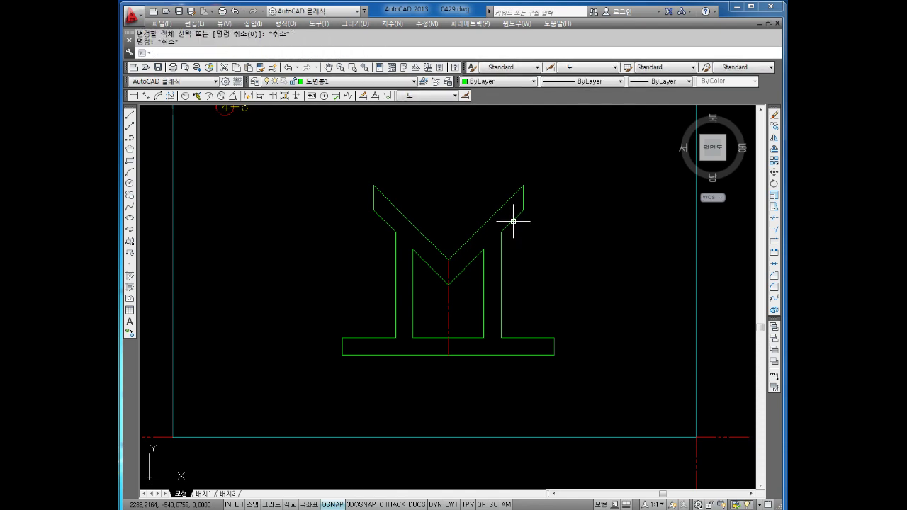
{"action": "type", "text": "LEn"}
{"action": "key", "text": "Return"}
{"action": "type", "text": "de"}
{"action": "key", "text": "Return"}
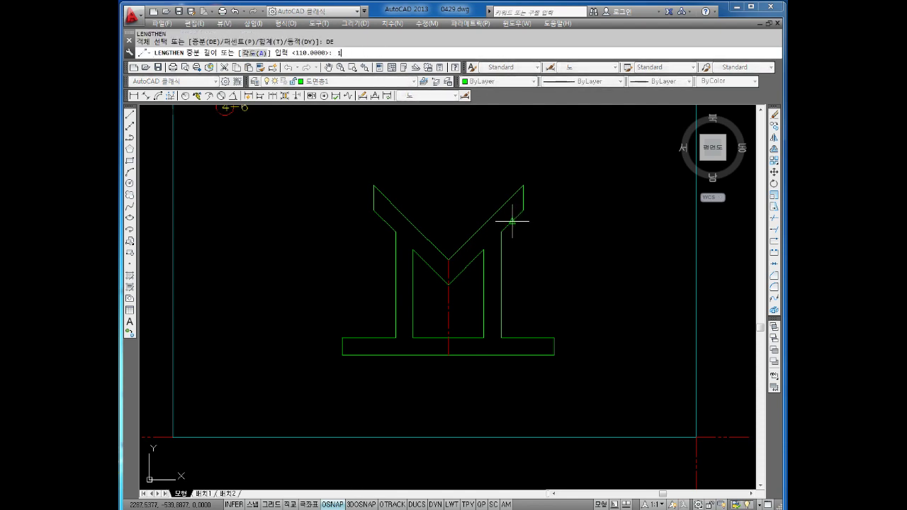
{"action": "type", "text": "0"}
{"action": "key", "text": "Return"}
{"action": "left_click", "coordinate": [446, 308]}
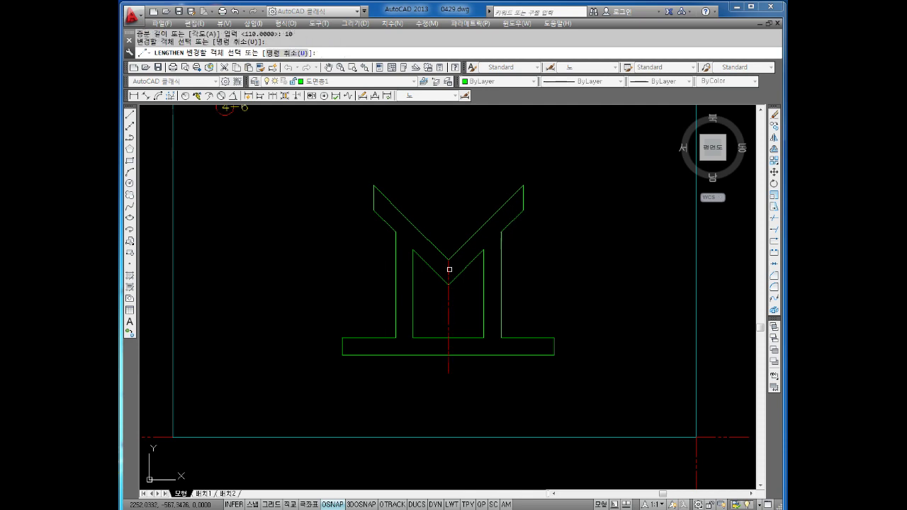
{"action": "left_click", "coordinate": [451, 247]}
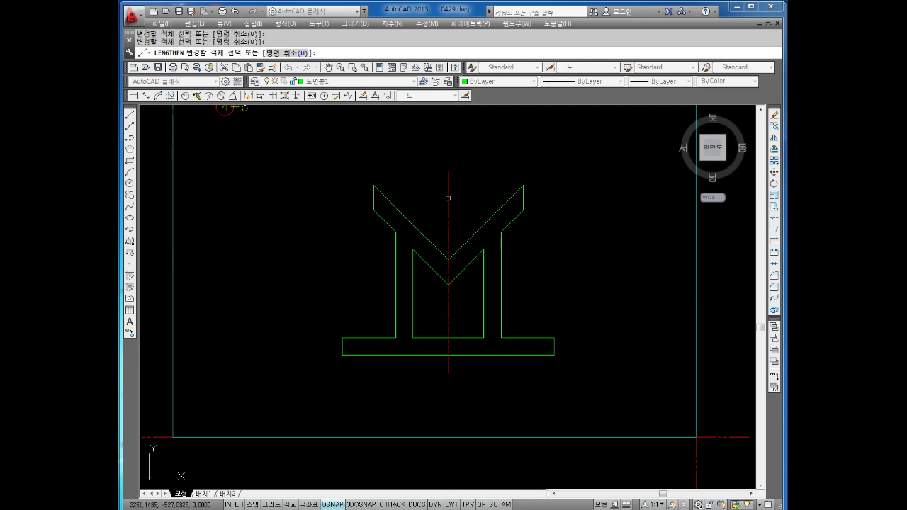
{"action": "middle_click_drag", "start_coordinate": [447, 261], "coordinate": [444, 258]}
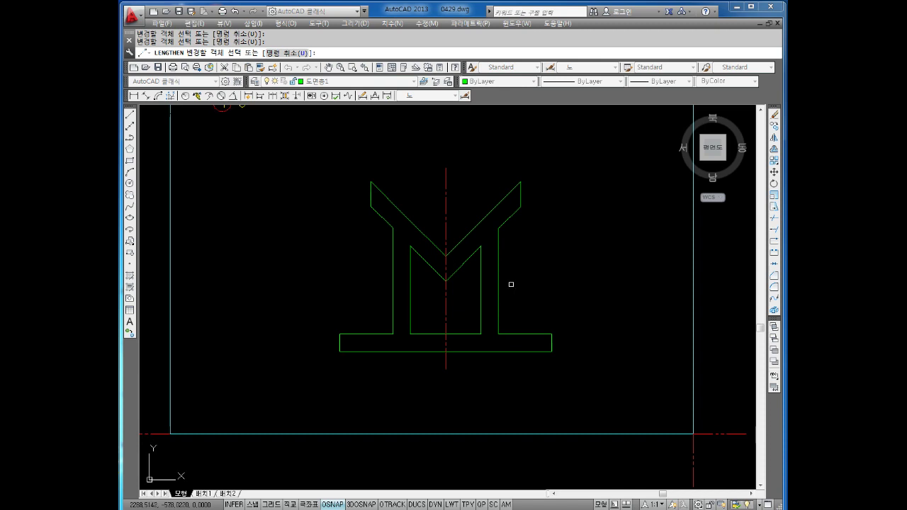
- Fillet the inner bottom-left and bottom-right corners with radius 10
{"action": "key", "text": "Escape"}
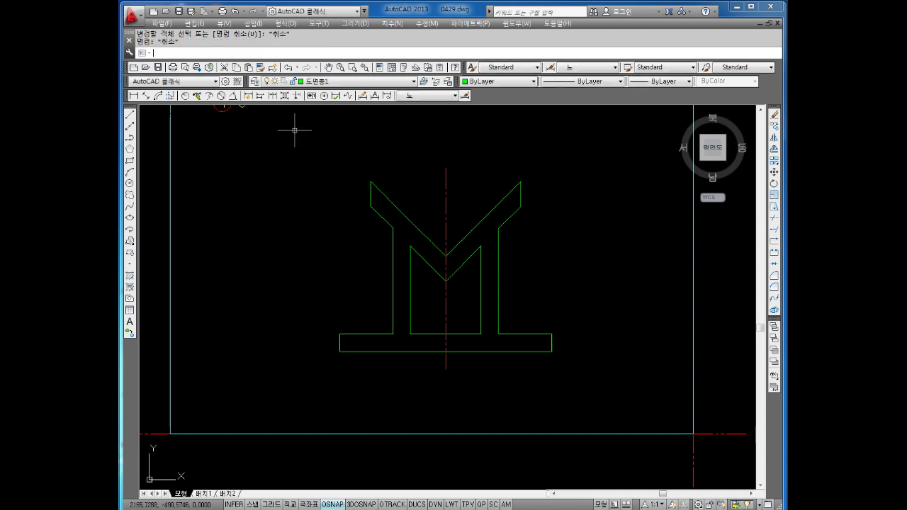
{"action": "key", "text": "Escape"}
{"action": "middle_click_drag", "start_coordinate": [344, 202], "coordinate": [342, 195]}
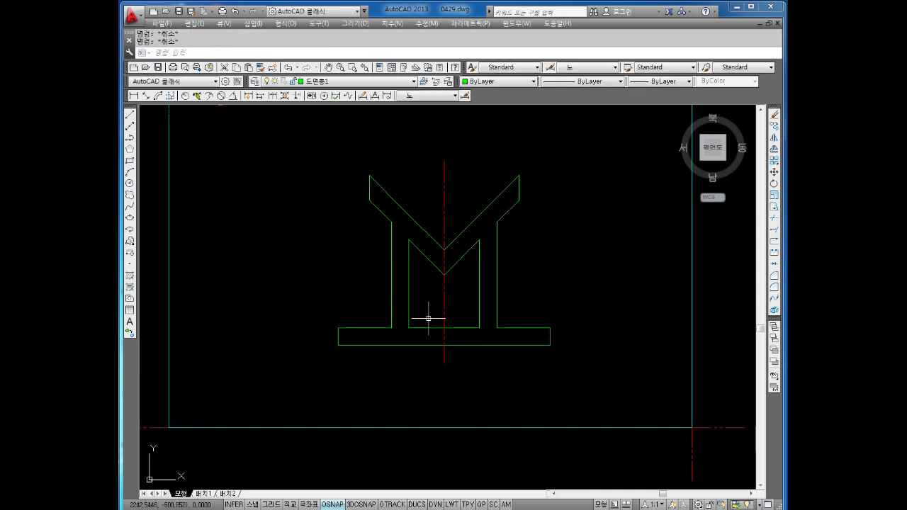
{"action": "type", "text": "f"}
{"action": "key", "text": "Return"}
{"action": "type", "text": "r"}
{"action": "key", "text": "Return"}
{"action": "type", "text": "10"}
{"action": "key", "text": "Return"}
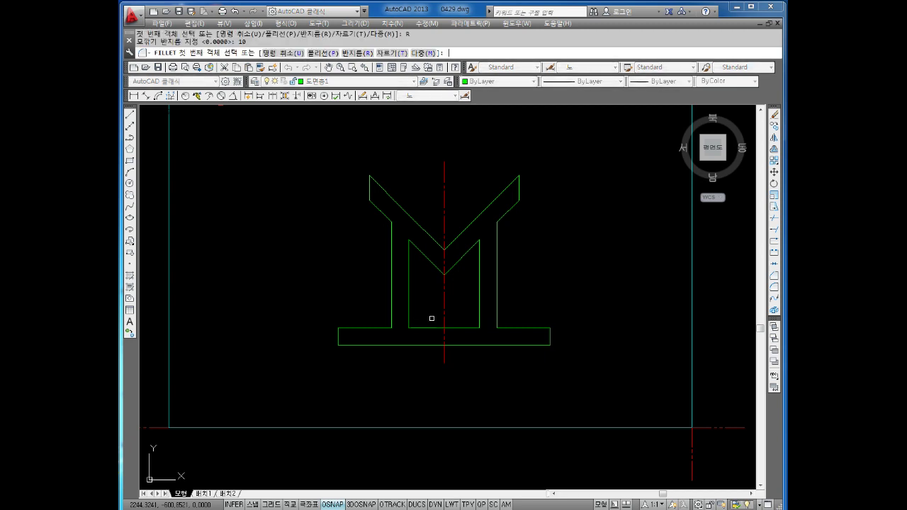
{"action": "left_click", "coordinate": [422, 328]}
{"action": "left_click", "coordinate": [409, 306]}
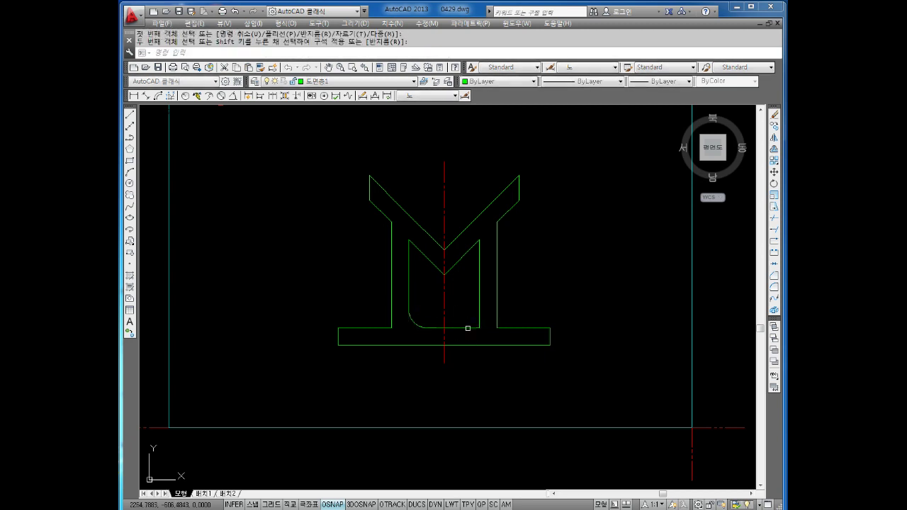
{"action": "key", "text": "Return"}
{"action": "left_click", "coordinate": [480, 310]}
{"action": "left_click", "coordinate": [464, 327]}
{"action": "key", "text": "Escape"}
{"action": "key", "text": "Escape"}
- Add a radius dimension to an inner rounded corner and change its text to 4xR10
{"action": "scroll", "coordinate": [445, 319], "scroll_direction": "up", "scroll_amount": 4}
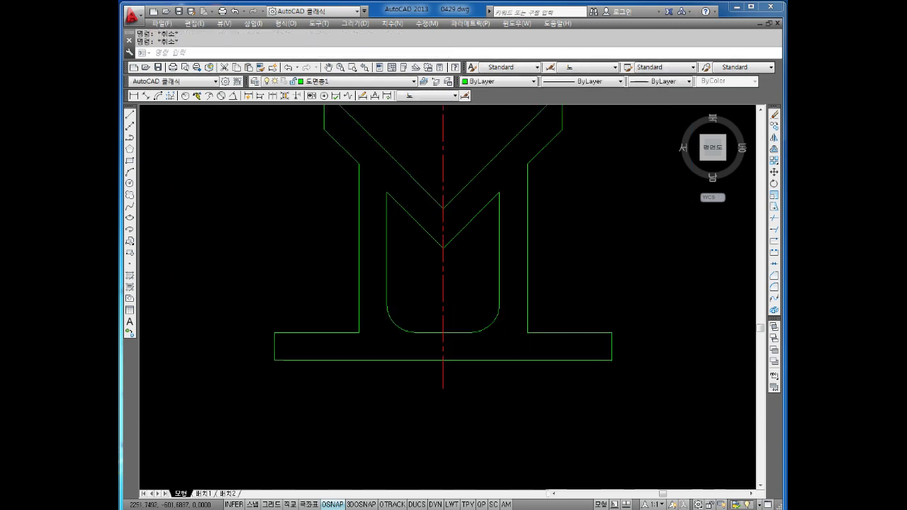
{"action": "left_click", "coordinate": [188, 97]}
{"action": "left_click", "coordinate": [519, 323]}
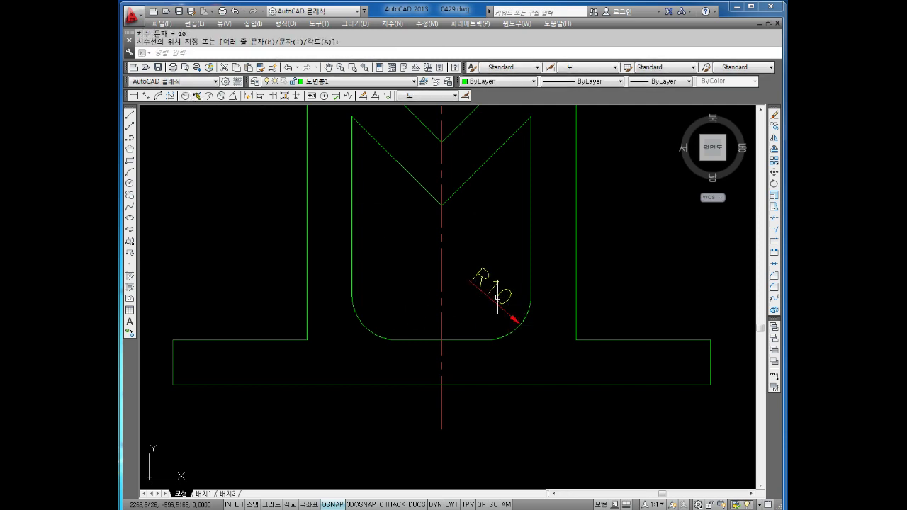
{"action": "left_click", "coordinate": [497, 297]}
{"action": "double_click", "coordinate": [489, 287]}
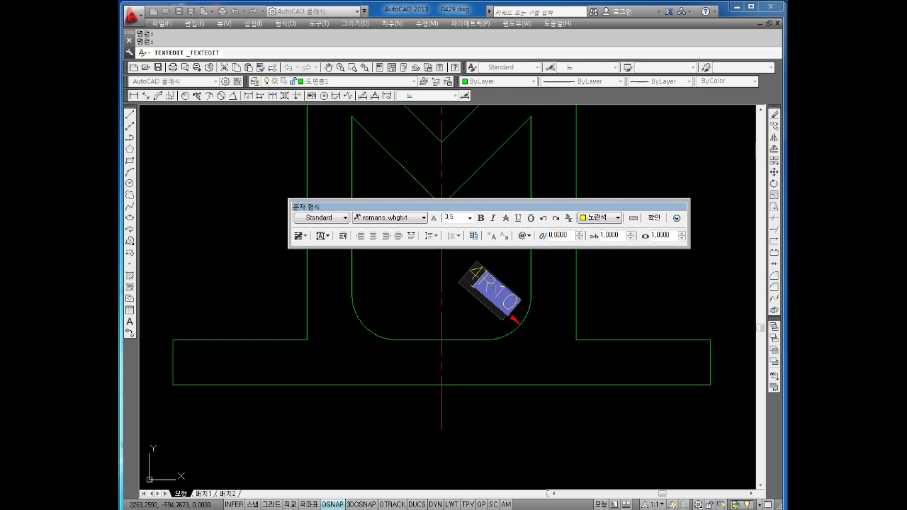
{"action": "type", "text": "X"}
{"action": "left_click", "coordinate": [575, 427]}
{"action": "key", "text": "Escape"}
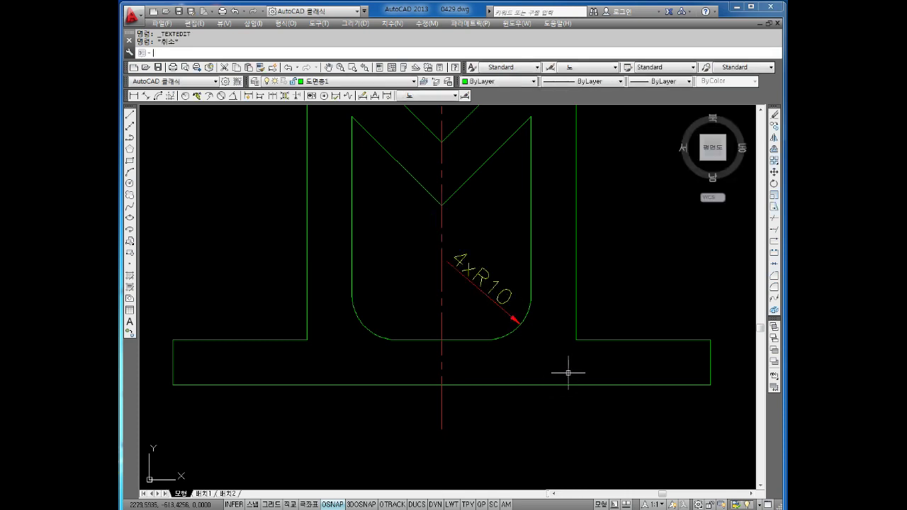
- Fillet the outer bottom-left and bottom-right corners, keeping radius 10
{"action": "scroll", "coordinate": [567, 372], "scroll_direction": "down", "scroll_amount": 2}
{"action": "type", "text": "f"}
{"action": "key", "text": "Return"}
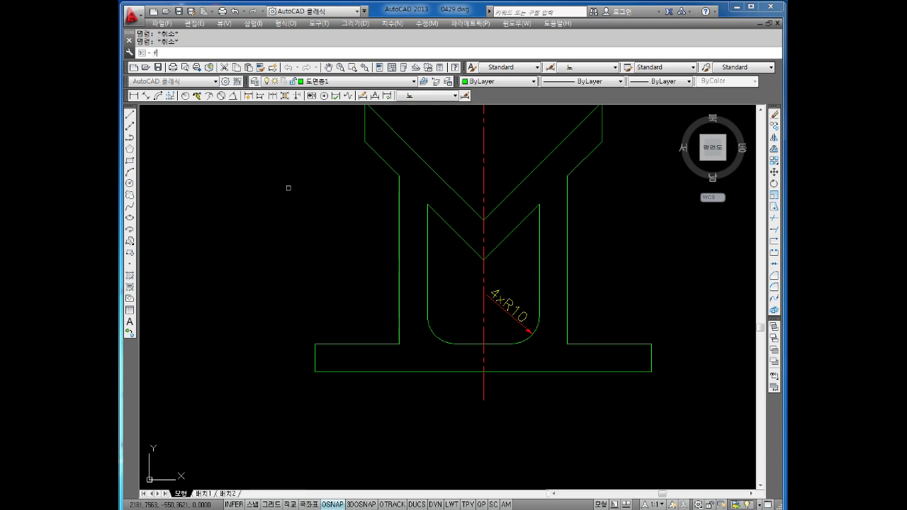
{"action": "type", "text": "r"}
{"action": "key", "text": "Return"}
{"action": "key", "text": "Return"}
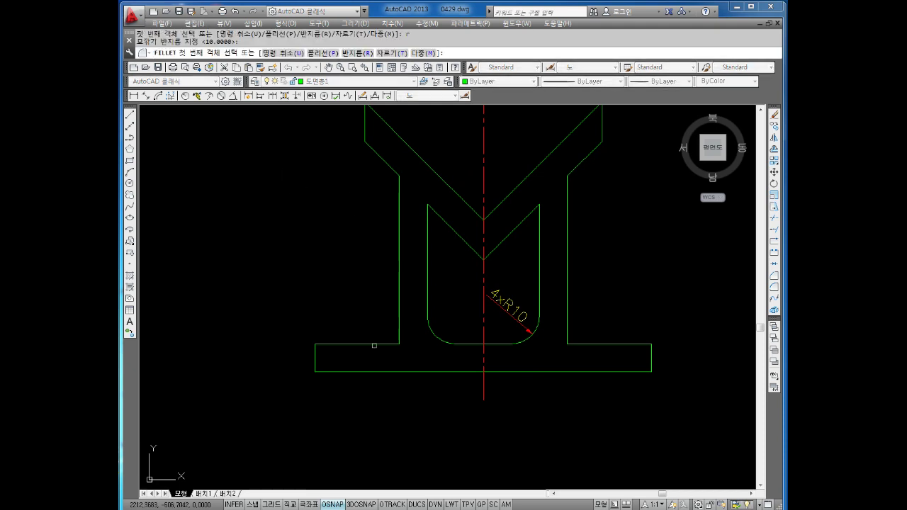
{"action": "left_click", "coordinate": [374, 345]}
{"action": "left_click", "coordinate": [397, 304]}
{"action": "key", "text": "Return"}
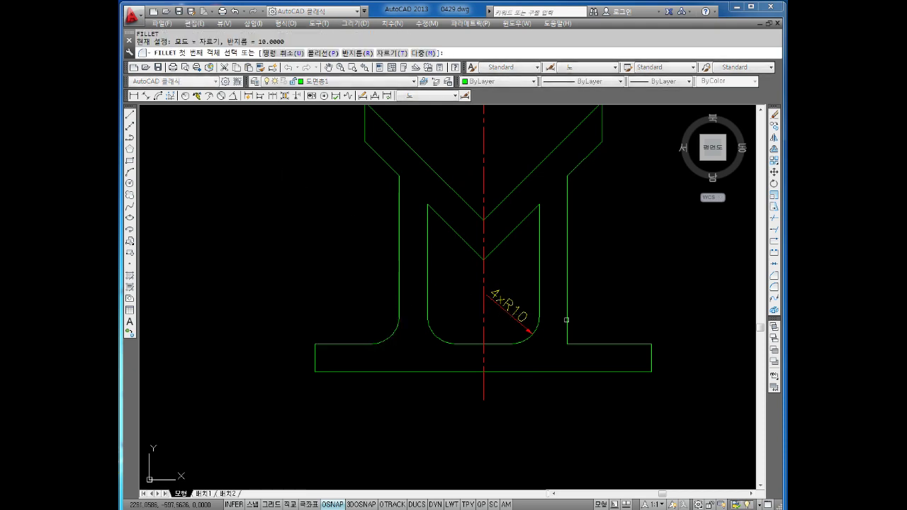
{"action": "left_click", "coordinate": [567, 319]}
{"action": "left_click", "coordinate": [589, 344]}
{"action": "key", "text": "Escape"}
{"action": "key", "text": "Escape"}
- Start a linear dimension for the 40 gap between the inner legs
{"action": "scroll", "coordinate": [561, 300], "scroll_direction": "down", "scroll_amount": 3}
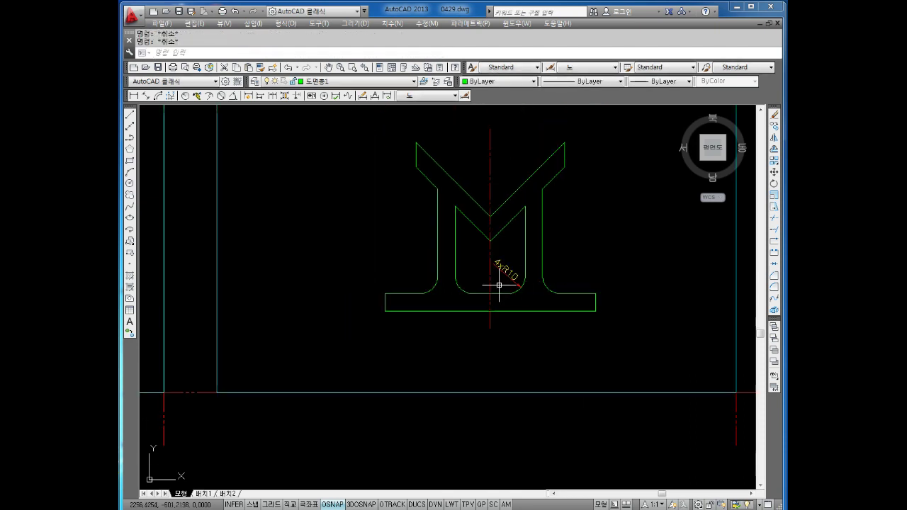
{"action": "scroll", "coordinate": [496, 269], "scroll_direction": "up", "scroll_amount": 1}
{"action": "left_click", "coordinate": [133, 96]}
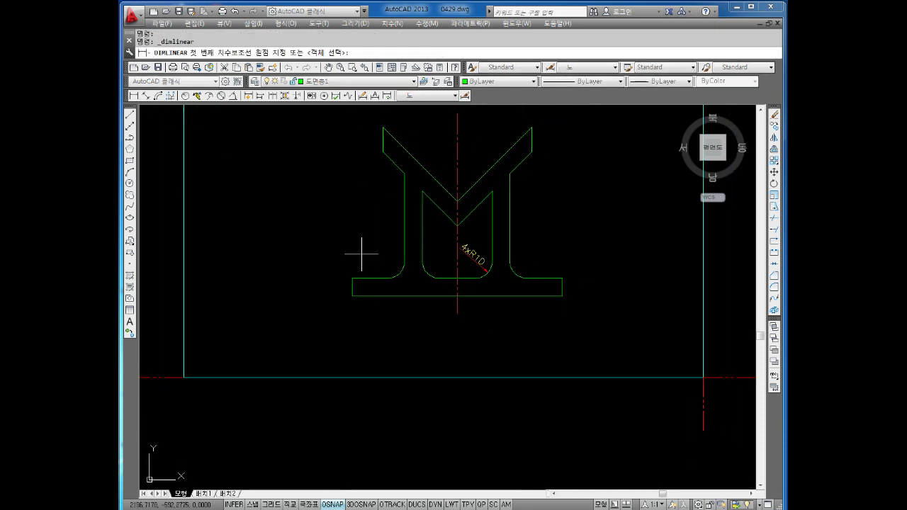
{"action": "left_click", "coordinate": [424, 261]}
{"action": "left_click", "coordinate": [492, 261]}
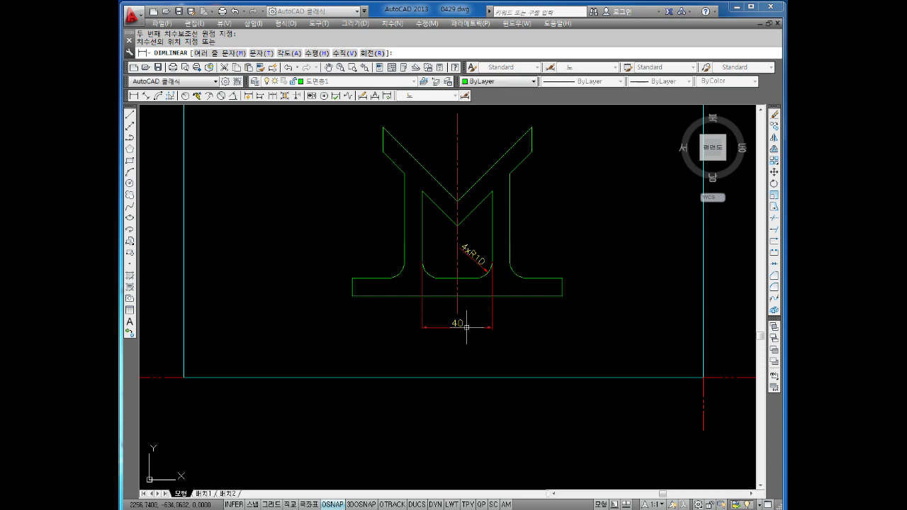
- Place the 40 dimension, then dimension the 120 base width below it
{"action": "left_click", "coordinate": [466, 327]}
{"action": "key", "text": "Return"}
{"action": "left_click", "coordinate": [352, 296]}
{"action": "left_click", "coordinate": [562, 296]}
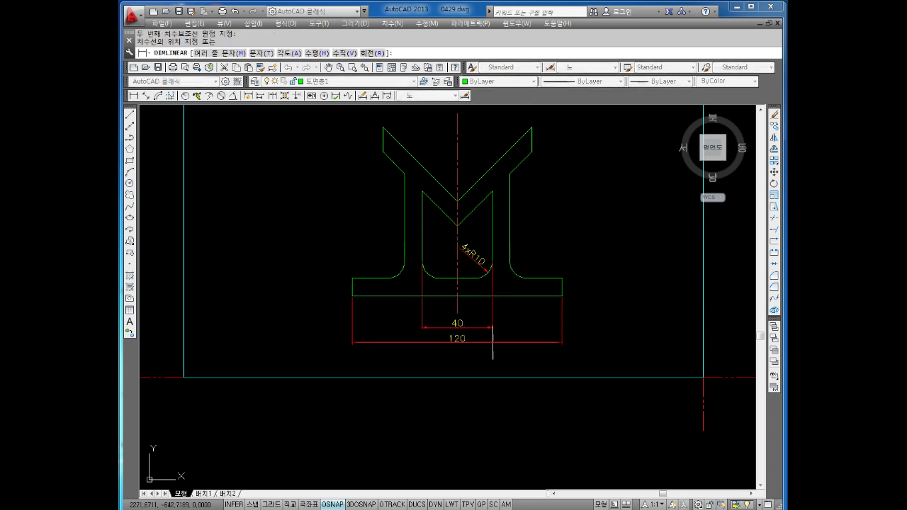
{"action": "left_click", "coordinate": [494, 344]}
{"action": "middle_click_drag", "start_coordinate": [496, 194], "coordinate": [496, 215]}
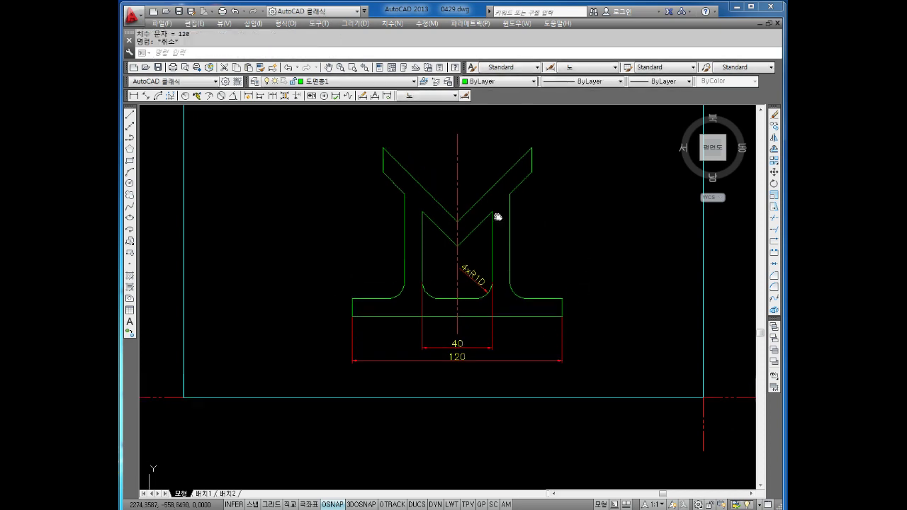
- Add the 70 overall height dimension from the left arm top to the base bottom
{"action": "key", "text": "Return"}
{"action": "left_click", "coordinate": [404, 196]}
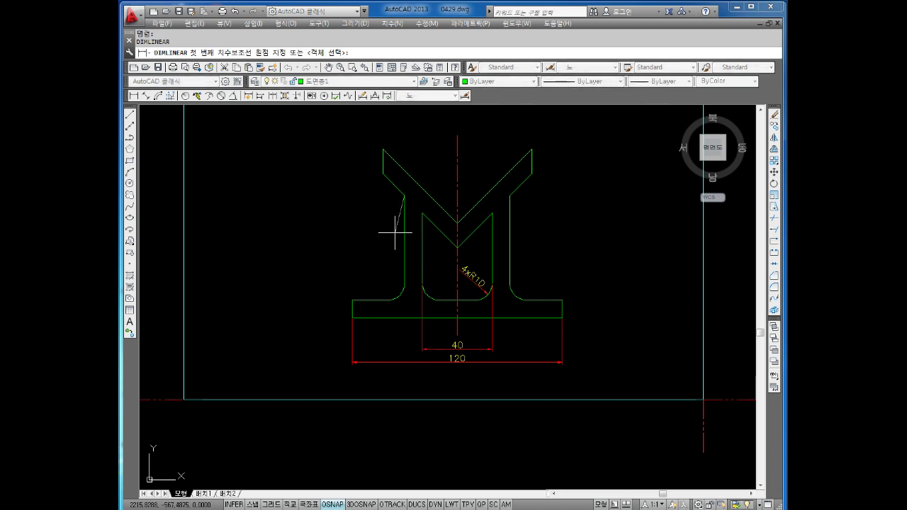
{"action": "left_click", "coordinate": [352, 318]}
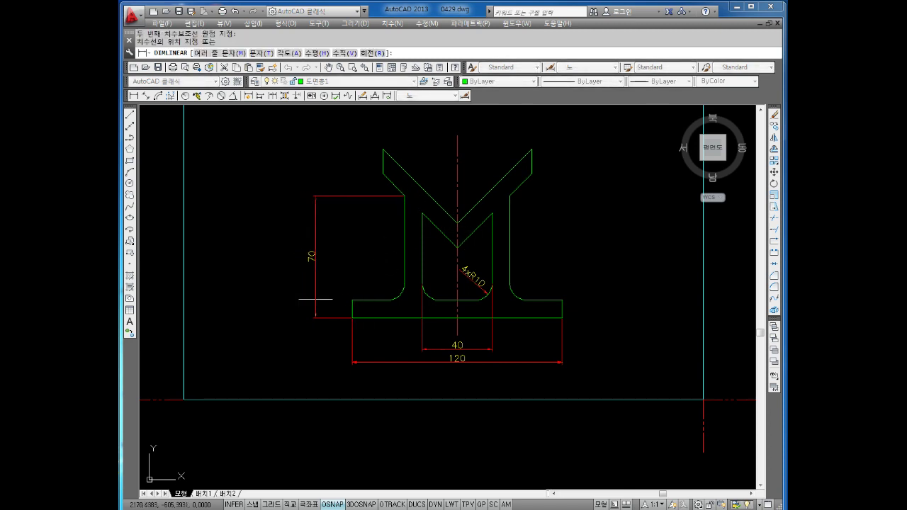
{"action": "left_click", "coordinate": [314, 300]}
- Dimension the 10 base thickness at the left end of the base
{"action": "key", "text": "Return"}
{"action": "left_click", "coordinate": [353, 300]}
{"action": "left_click", "coordinate": [353, 318]}
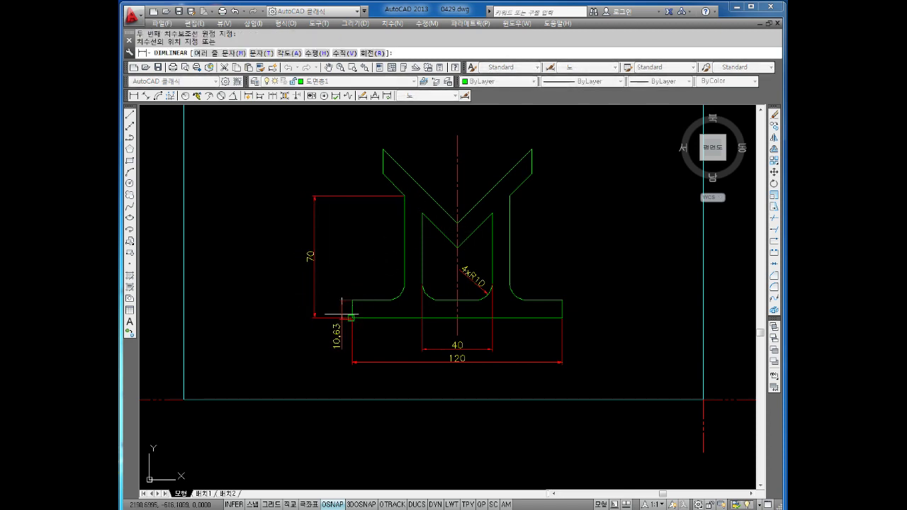
{"action": "key", "text": "Escape"}
{"action": "key", "text": "Return"}
{"action": "scroll", "coordinate": [348, 308], "scroll_direction": "up", "scroll_amount": 4}
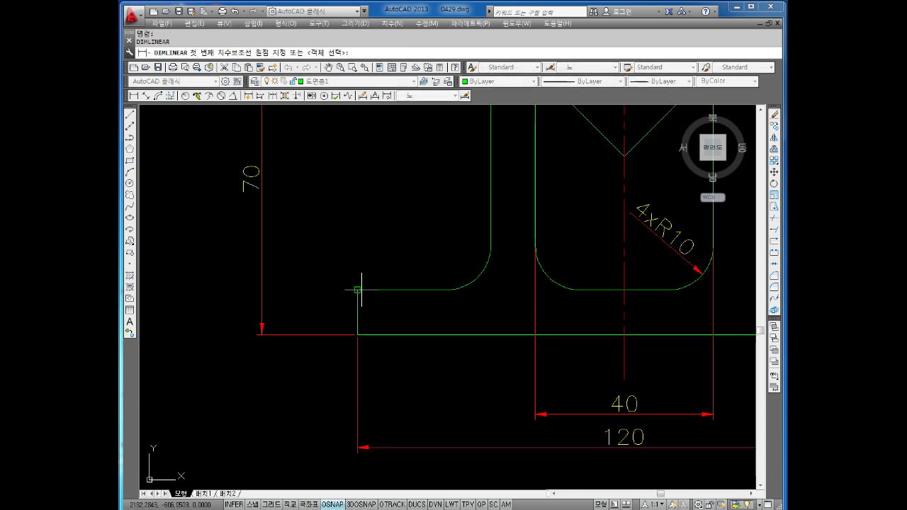
{"action": "left_click", "coordinate": [358, 290]}
{"action": "left_click", "coordinate": [358, 335]}
{"action": "left_click", "coordinate": [306, 312]}
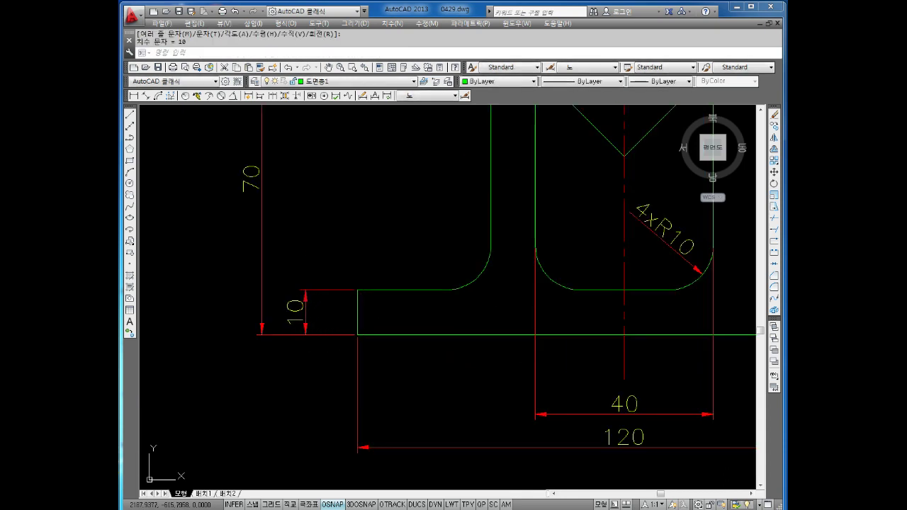
{"action": "key", "text": "Escape"}
{"action": "scroll", "coordinate": [358, 287], "scroll_direction": "down", "scroll_amount": 5}
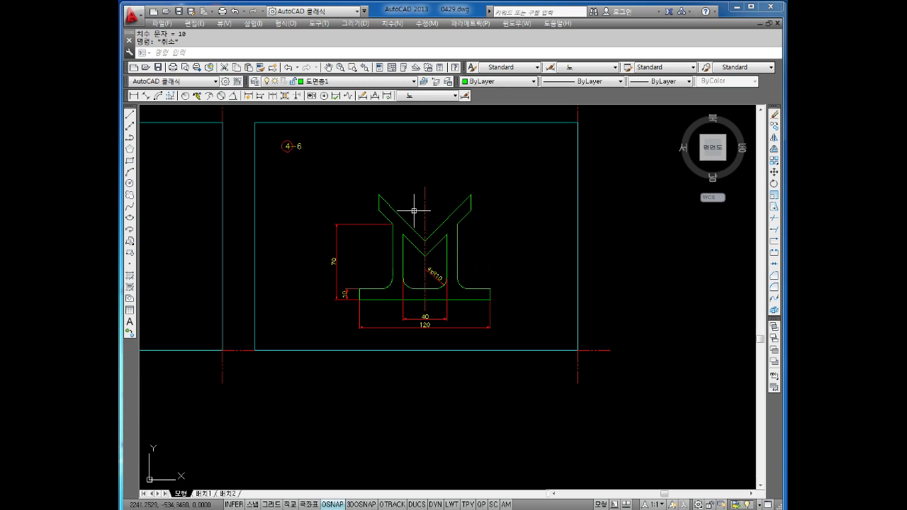
{"action": "middle_click_drag", "start_coordinate": [414, 211], "coordinate": [386, 232]}
{"action": "left_click", "coordinate": [232, 97]}
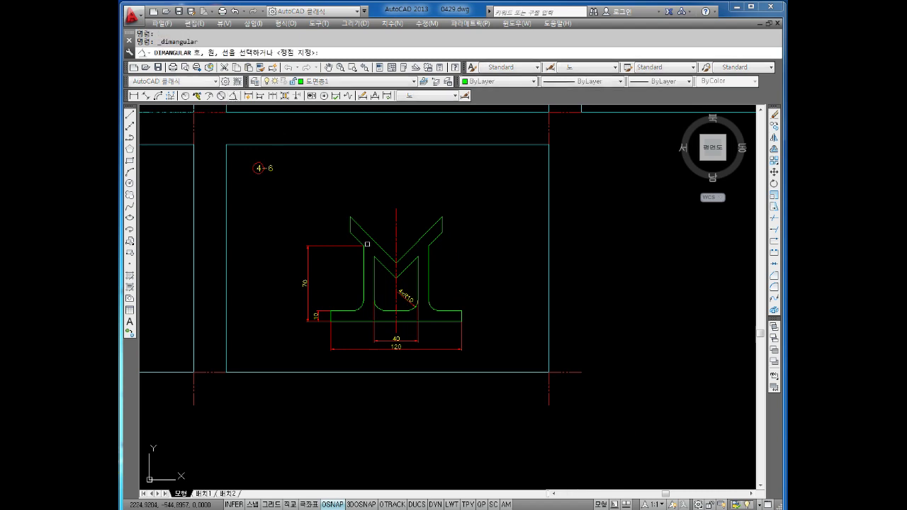
{"action": "left_click", "coordinate": [375, 241]}
{"action": "left_click", "coordinate": [416, 238]}
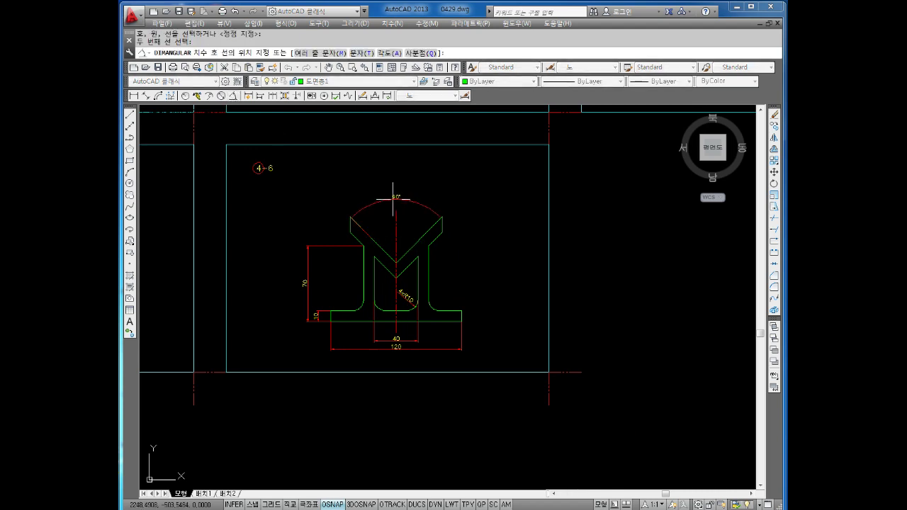
{"action": "left_click", "coordinate": [408, 226]}
{"action": "scroll", "coordinate": [408, 226], "scroll_direction": "up", "scroll_amount": 2}
{"action": "scroll", "coordinate": [408, 227], "scroll_direction": "up", "scroll_amount": 2}
{"action": "left_click", "coordinate": [375, 227]}
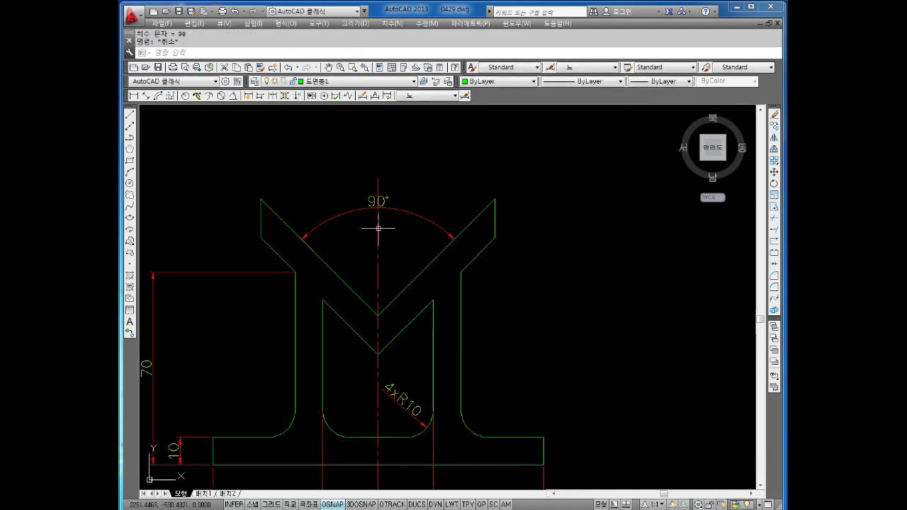
{"action": "key", "text": "Escape"}
{"action": "left_click", "coordinate": [378, 177]}
{"action": "left_click", "coordinate": [378, 177]}
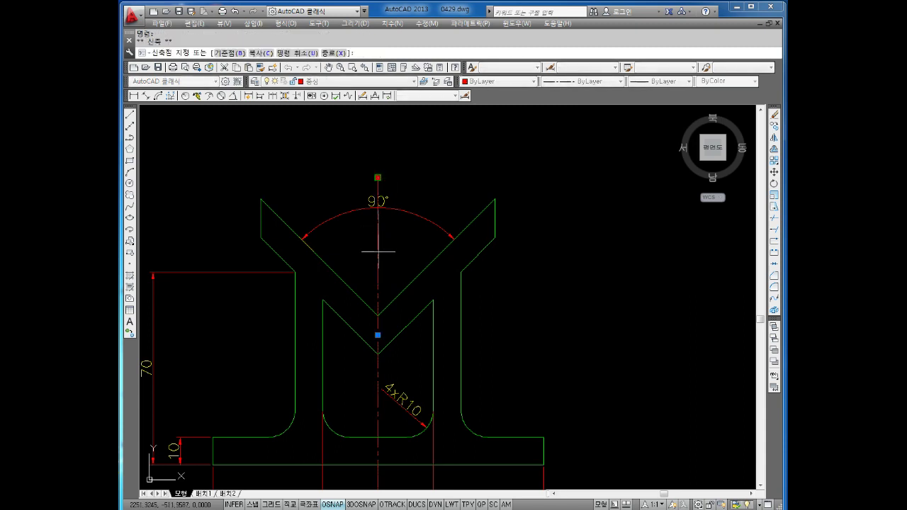
{"action": "key", "text": "F8"}
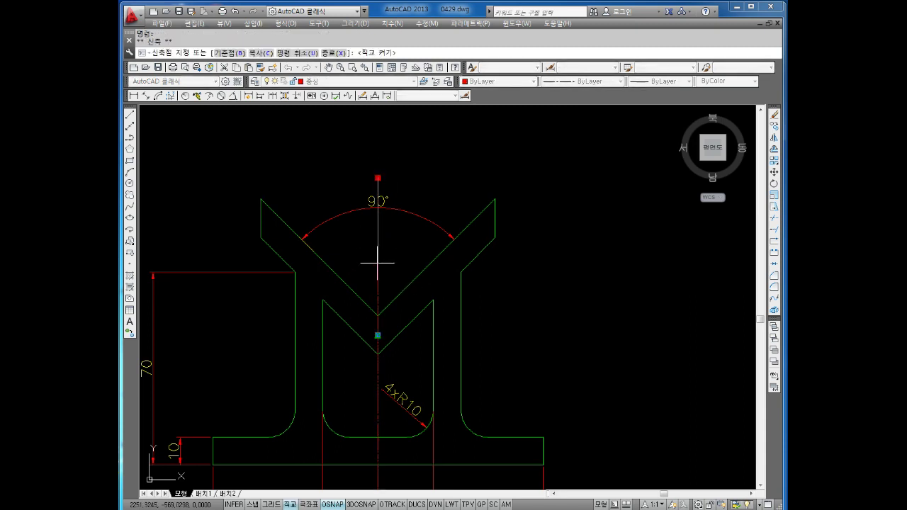
{"action": "key", "text": "Escape"}
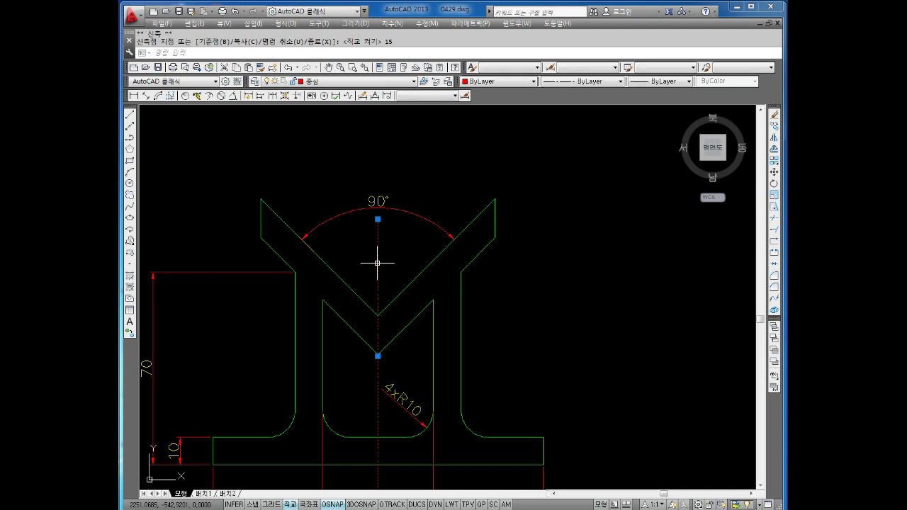
{"action": "key", "text": "Escape"}
{"action": "middle_click_drag", "start_coordinate": [450, 256], "coordinate": [444, 228]}
{"action": "middle_click_drag", "start_coordinate": [314, 197], "coordinate": [325, 168]}
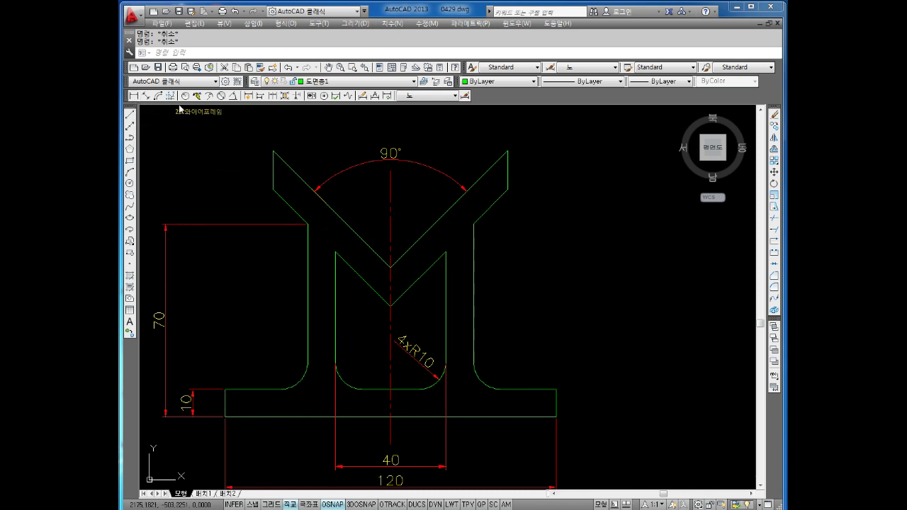
- Add an aligned 60 dimension from the upper-left corner to the V intersection, beside the arm
{"action": "left_click", "coordinate": [145, 95]}
{"action": "left_click", "coordinate": [273, 190]}
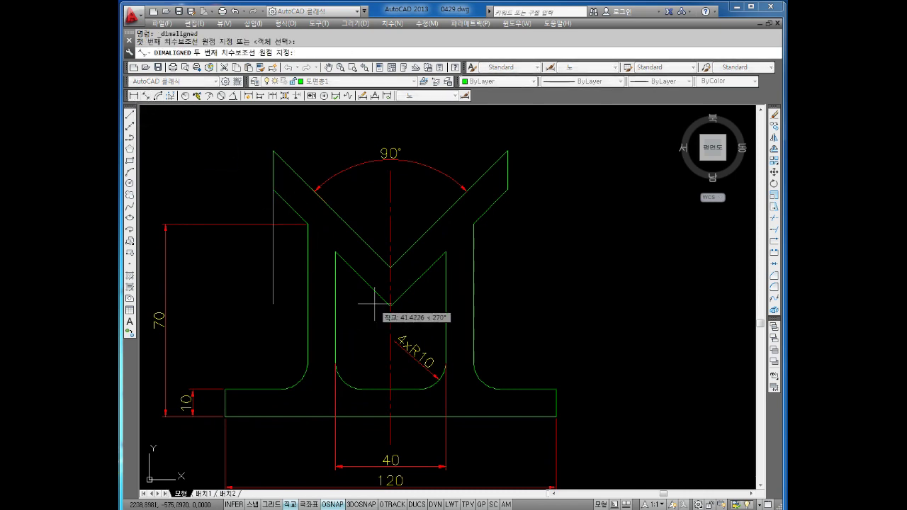
{"action": "left_click", "coordinate": [390, 306]}
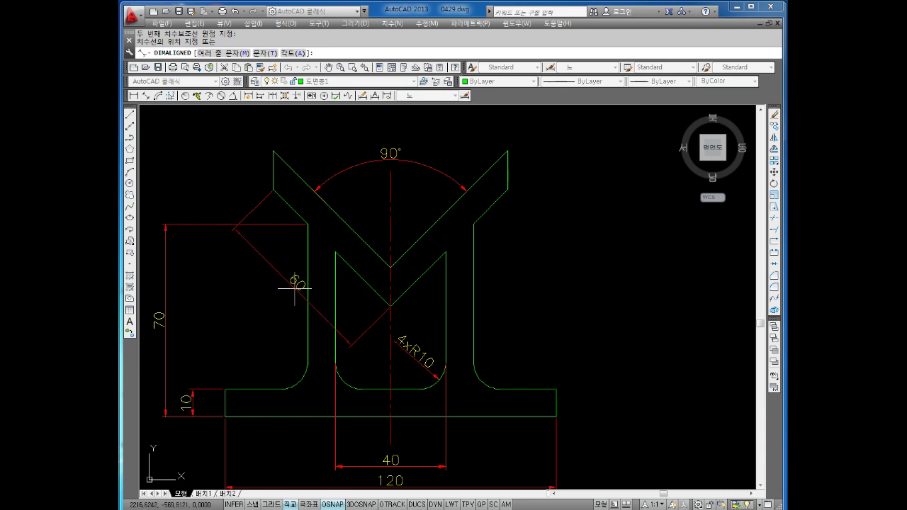
{"action": "left_click", "coordinate": [295, 287]}
{"action": "key", "text": "Escape"}
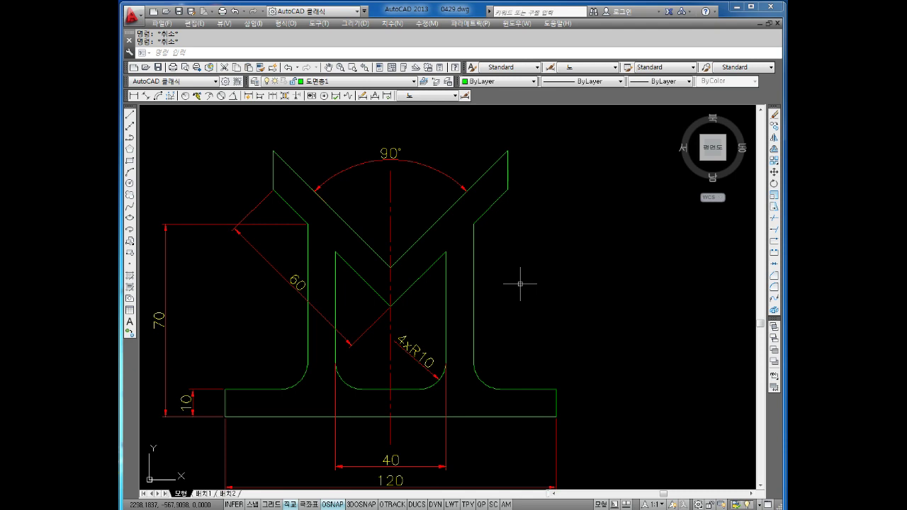
{"action": "middle_click_drag", "start_coordinate": [484, 257], "coordinate": [458, 304]}
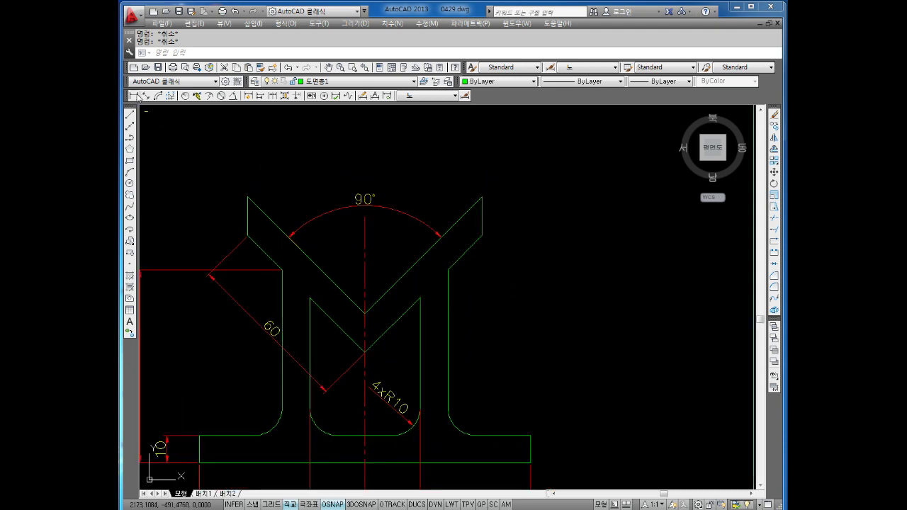
{"action": "left_click", "coordinate": [135, 96]}
{"action": "left_click", "coordinate": [247, 197]}
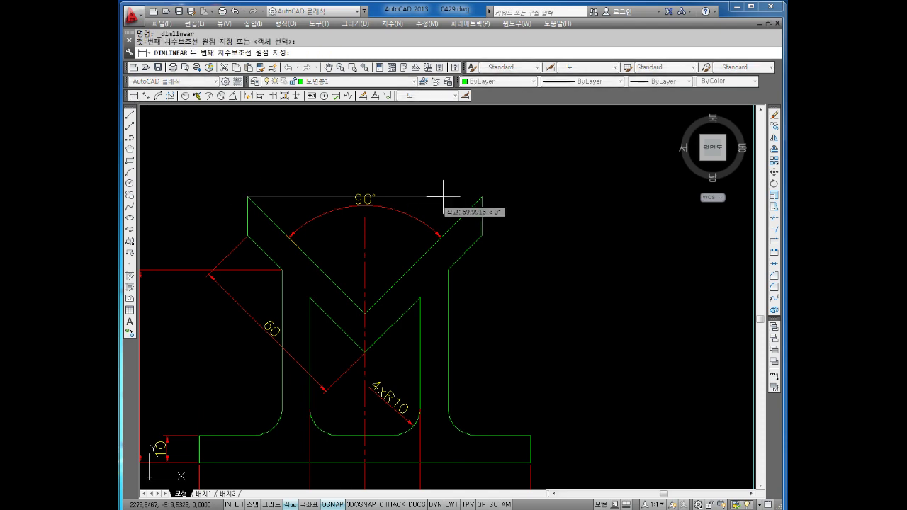
{"action": "left_click", "coordinate": [482, 196]}
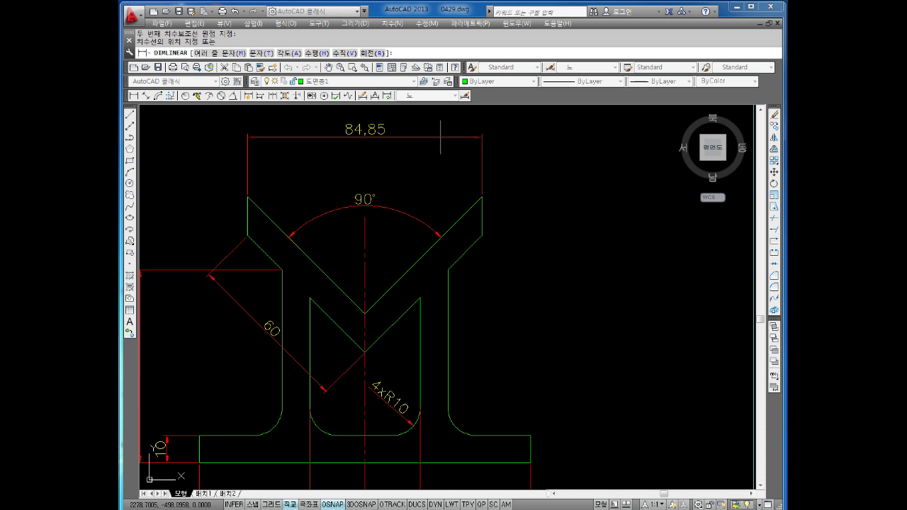
{"action": "key", "text": "Escape"}
{"action": "left_click_drag", "start_coordinate": [259, 227], "coordinate": [217, 200]}
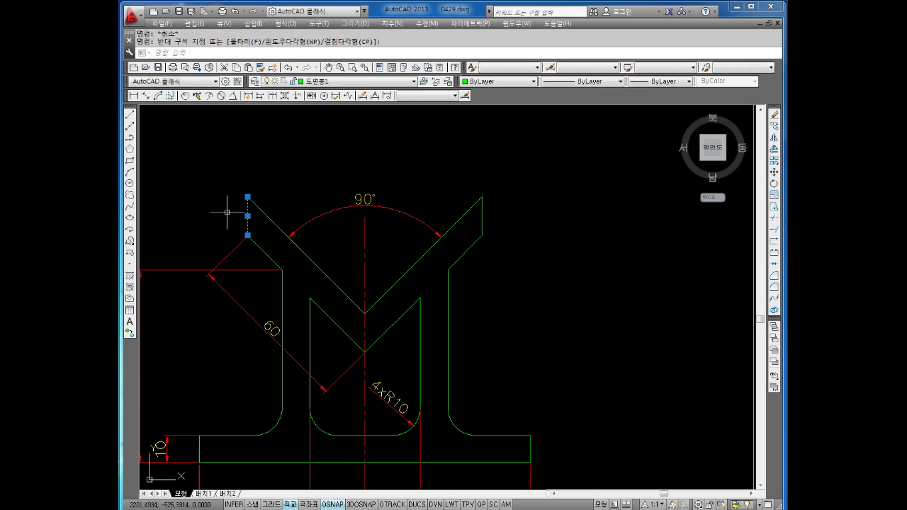
{"action": "key", "text": "Delete"}
{"action": "left_click", "coordinate": [482, 220]}
{"action": "key", "text": "Delete"}
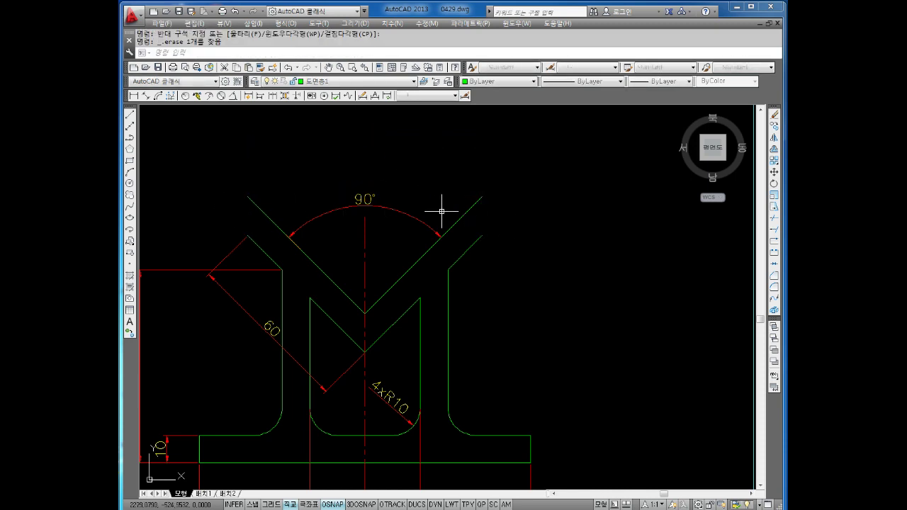
{"action": "key", "text": "Escape"}
{"action": "key", "text": "Escape"}
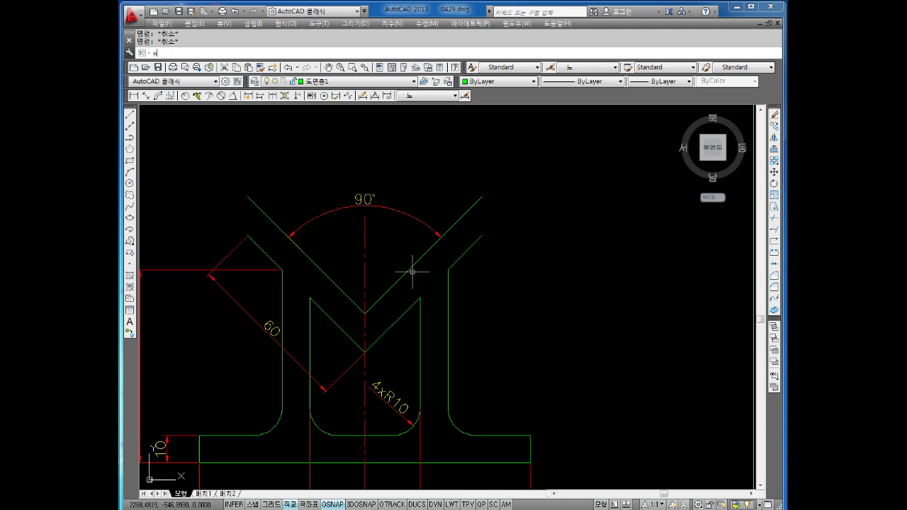
{"action": "type", "text": "l"}
{"action": "key", "text": "Return"}
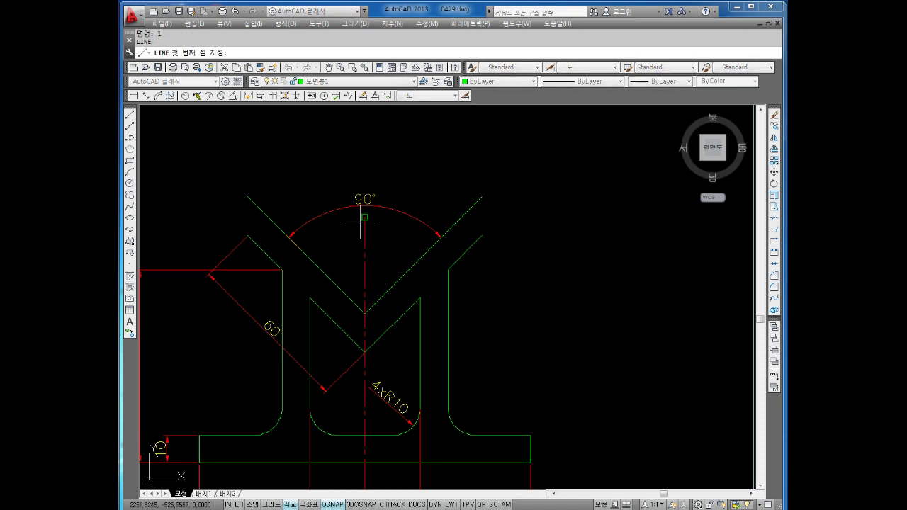
{"action": "left_click", "coordinate": [365, 217]}
{"action": "left_click", "coordinate": [357, 154]}
{"action": "key", "text": "Escape"}
{"action": "key", "text": "Escape"}
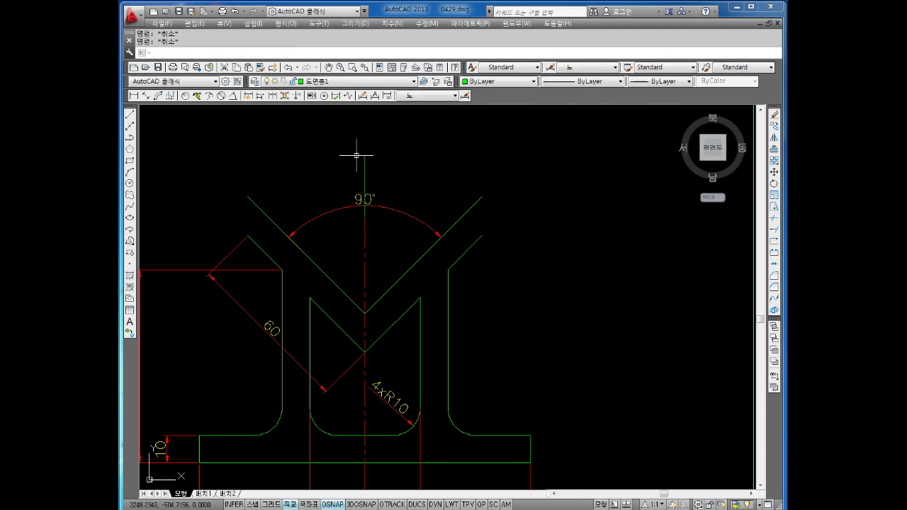
{"action": "type", "text": "o"}
{"action": "key", "text": "Return"}
{"action": "type", "text": "2"}
{"action": "key", "text": "Return"}
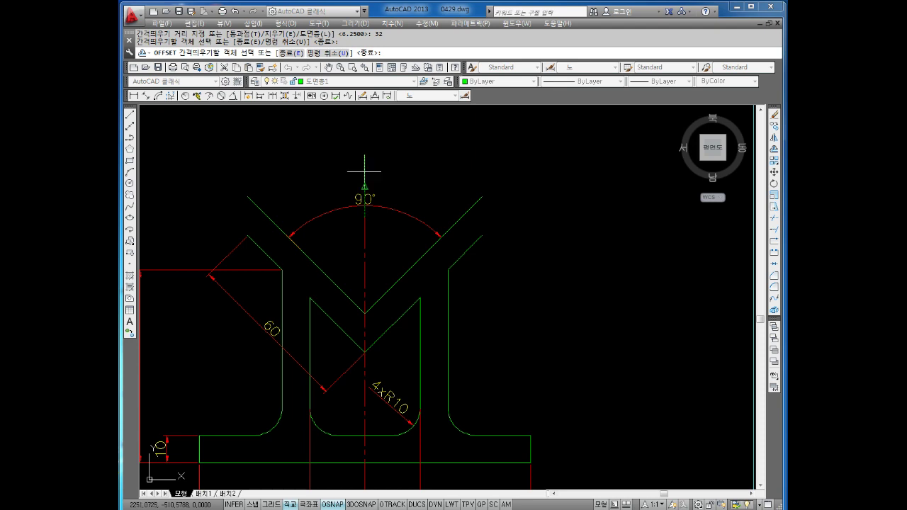
{"action": "left_click", "coordinate": [364, 171]}
{"action": "key", "text": "Escape"}
{"action": "key", "text": "Escape"}
{"action": "left_click", "coordinate": [303, 156]}
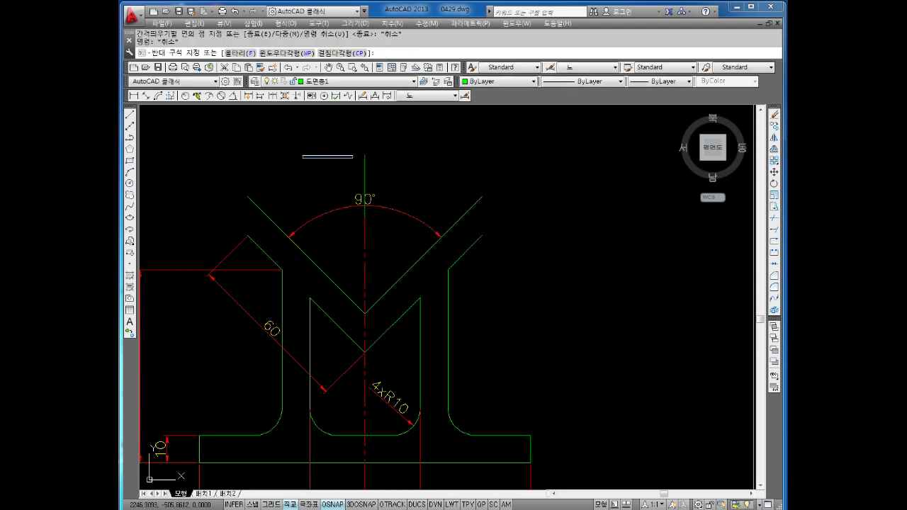
{"action": "left_click", "coordinate": [375, 173]}
{"action": "key", "text": "Delete"}
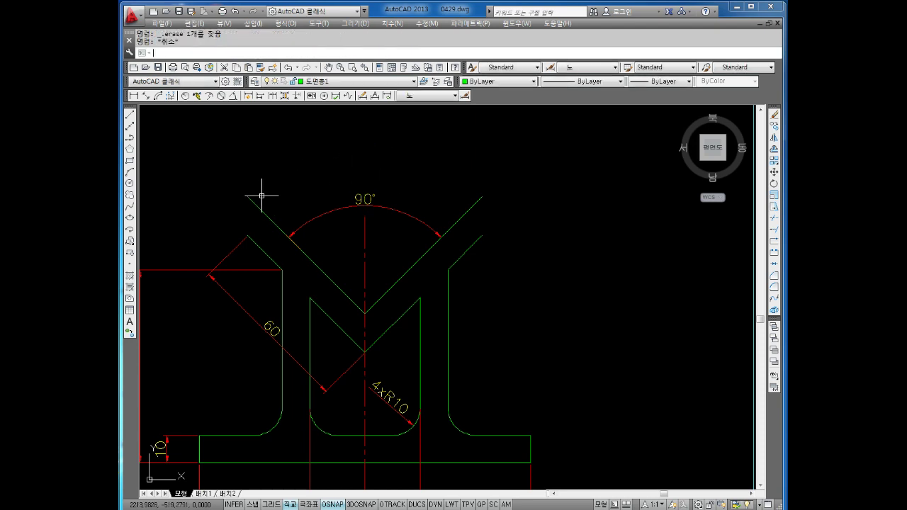
{"action": "type", "text": "u"}
{"action": "key", "text": "Return"}
{"action": "type", "text": "u"}
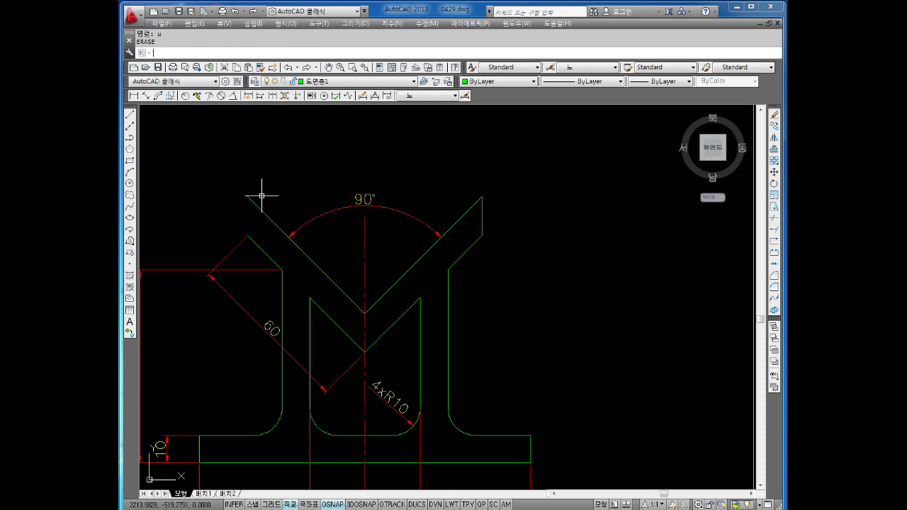
{"action": "key", "text": "Escape"}
{"action": "key", "text": "Escape"}
{"action": "scroll", "coordinate": [437, 221], "scroll_direction": "down", "scroll_amount": 5}
{"action": "scroll", "coordinate": [469, 213], "scroll_direction": "up", "scroll_amount": 1}
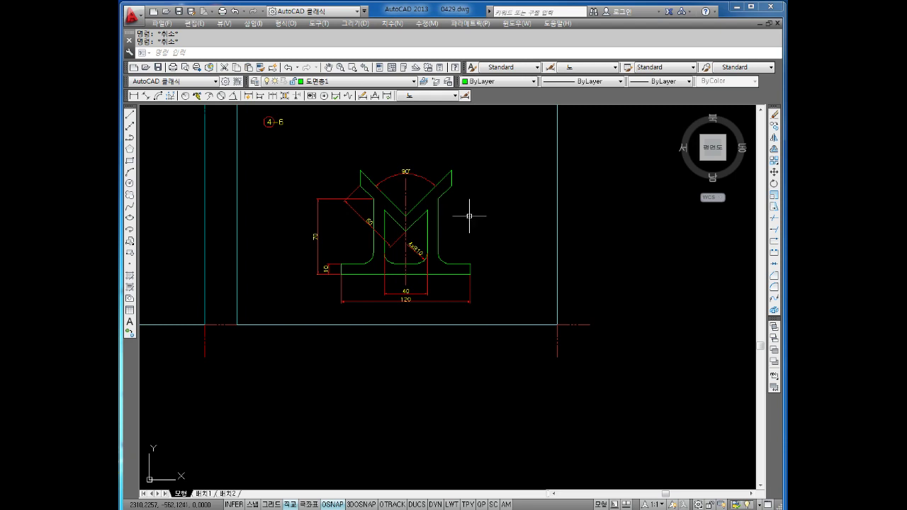
- Dimension the vertical 30 from the V-notch vertex to the base plate top, left of the hook
{"action": "scroll", "coordinate": [465, 222], "scroll_direction": "up", "scroll_amount": 1}
{"action": "scroll", "coordinate": [425, 230], "scroll_direction": "up", "scroll_amount": 3}
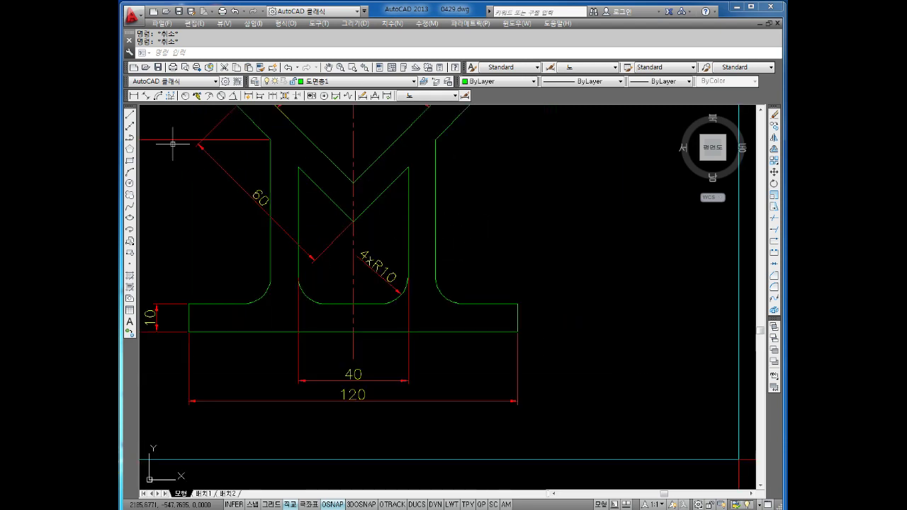
{"action": "left_click", "coordinate": [134, 96]}
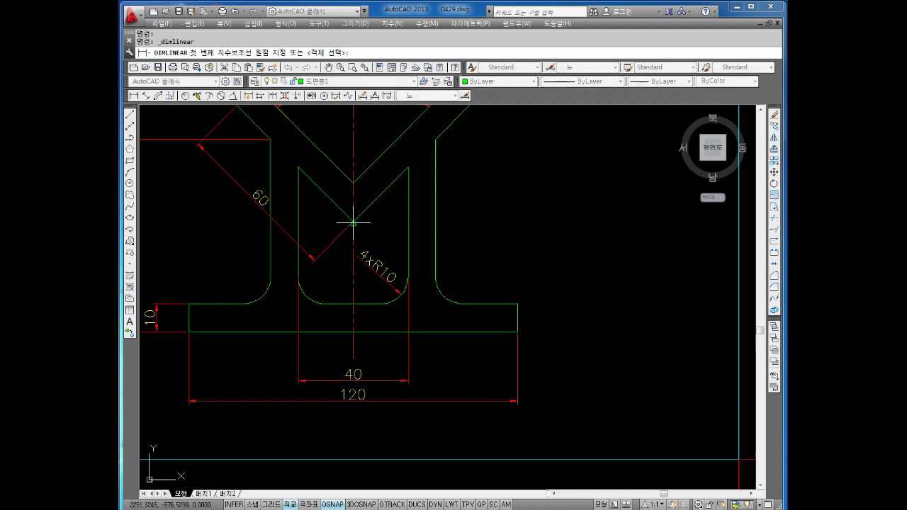
{"action": "scroll", "coordinate": [354, 219], "scroll_direction": "up", "scroll_amount": 5}
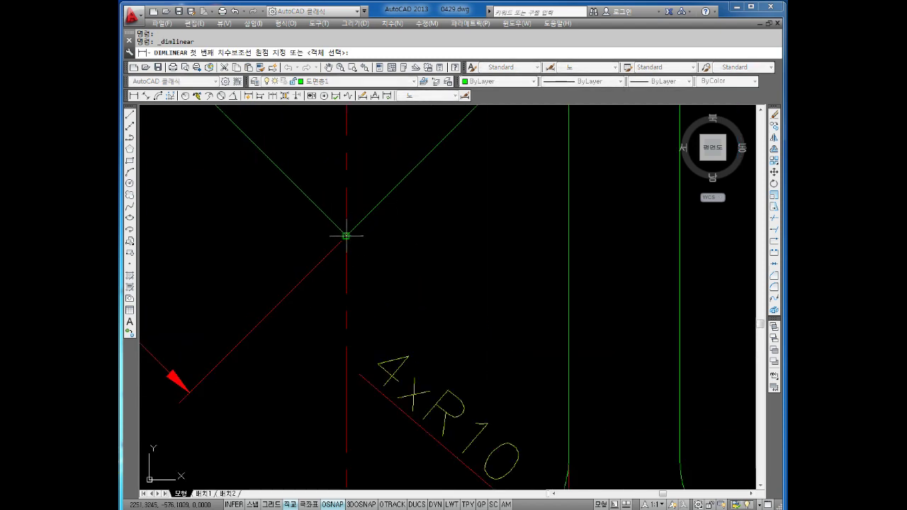
{"action": "left_click", "coordinate": [346, 235]}
{"action": "scroll", "coordinate": [375, 234], "scroll_direction": "down", "scroll_amount": 3}
{"action": "scroll", "coordinate": [426, 234], "scroll_direction": "down", "scroll_amount": 2}
{"action": "left_click", "coordinate": [554, 310]}
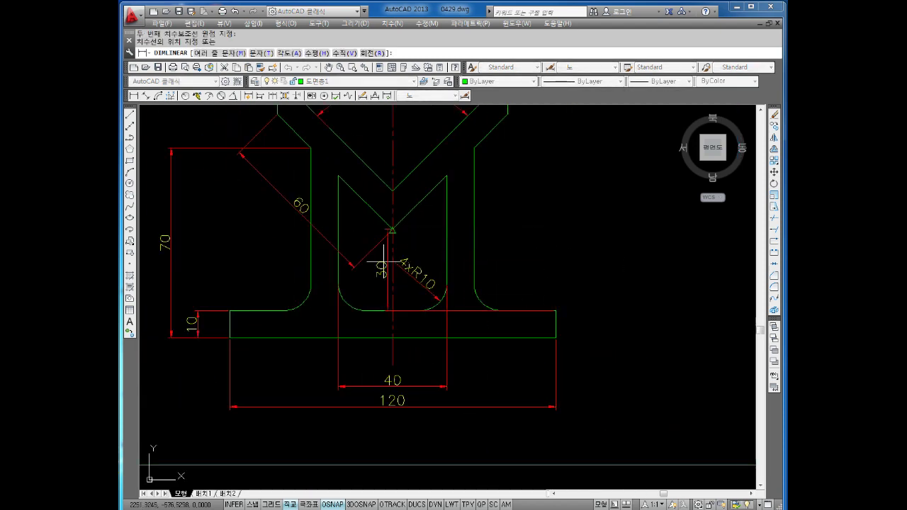
{"action": "left_click", "coordinate": [196, 310]}
{"action": "key", "text": "Escape"}
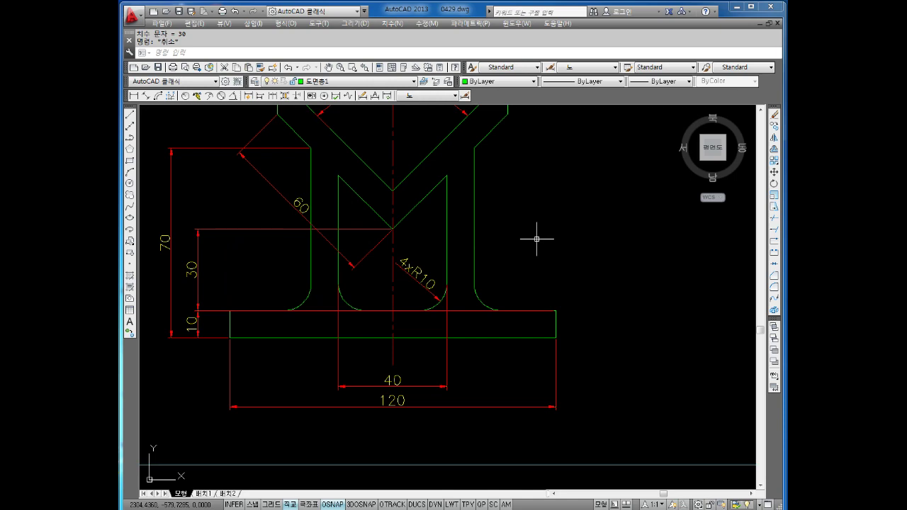
{"action": "scroll", "coordinate": [537, 240], "scroll_direction": "down", "scroll_amount": 2}
{"action": "middle_click_drag", "start_coordinate": [536, 239], "coordinate": [528, 260]}
{"action": "scroll", "coordinate": [456, 260], "scroll_direction": "up", "scroll_amount": 5}
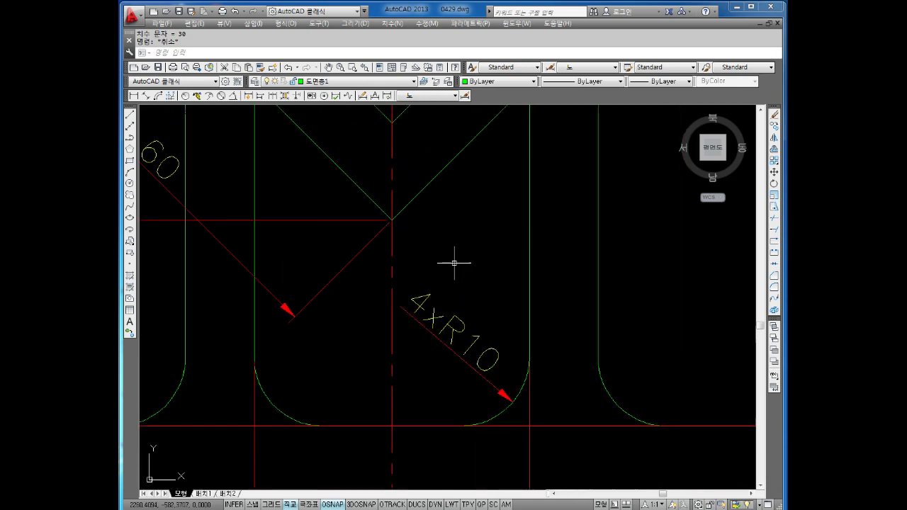
{"action": "scroll", "coordinate": [503, 257], "scroll_direction": "down", "scroll_amount": 3}
{"action": "middle_click_drag", "start_coordinate": [558, 247], "coordinate": [543, 248]}
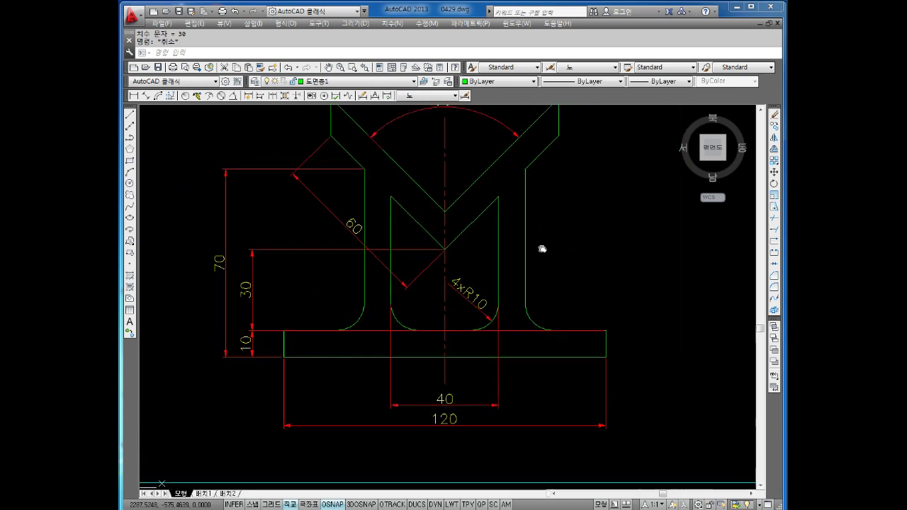
{"action": "scroll", "coordinate": [519, 258], "scroll_direction": "down", "scroll_amount": 2}
- Move the whole 32-object 4-6 figure up to its final spot in the frame and save
{"action": "key", "text": "ctrl+s"}
{"action": "scroll", "coordinate": [498, 278], "scroll_direction": "down", "scroll_amount": 4}
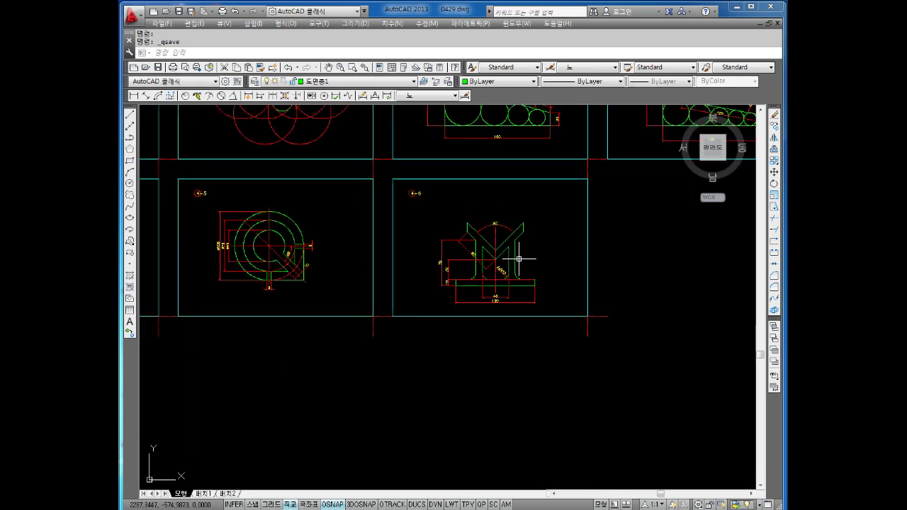
{"action": "type", "text": "m"}
{"action": "key", "text": "Return"}
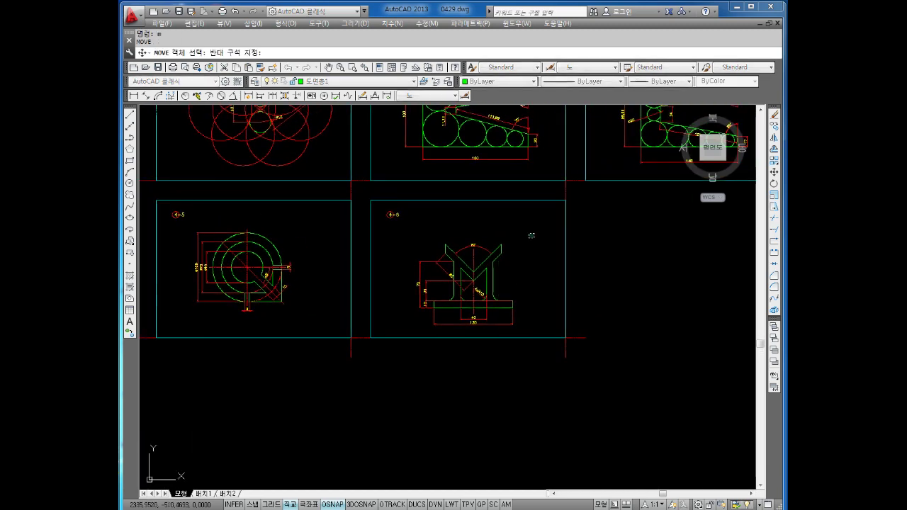
{"action": "left_click", "coordinate": [536, 232]}
{"action": "left_click", "coordinate": [408, 329]}
{"action": "key", "text": "Return"}
{"action": "scroll", "coordinate": [496, 279], "scroll_direction": "up", "scroll_amount": 5}
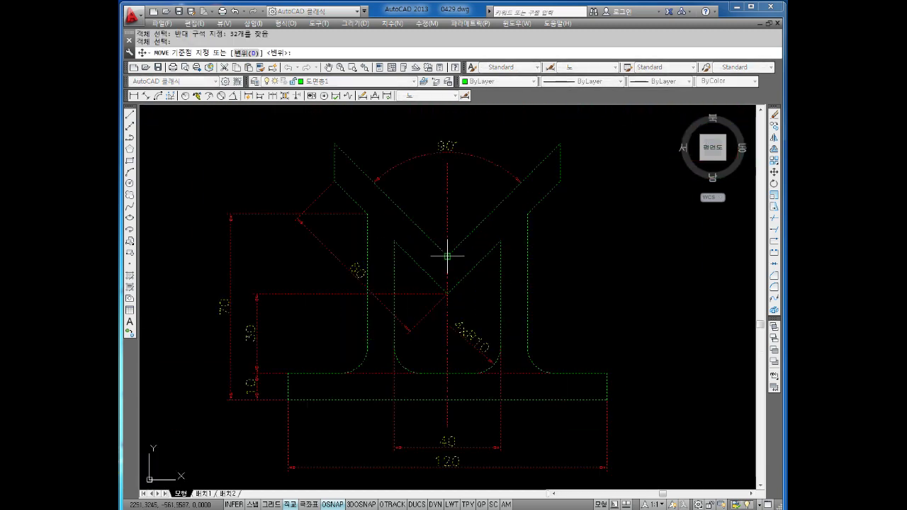
{"action": "left_click", "coordinate": [448, 291]}
{"action": "left_click", "coordinate": [459, 200]}
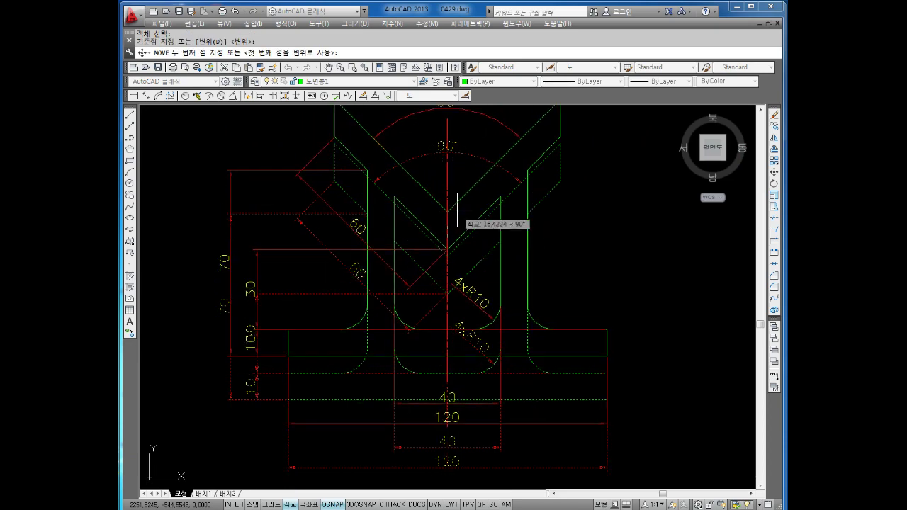
{"action": "scroll", "coordinate": [460, 199], "scroll_direction": "down", "scroll_amount": 5}
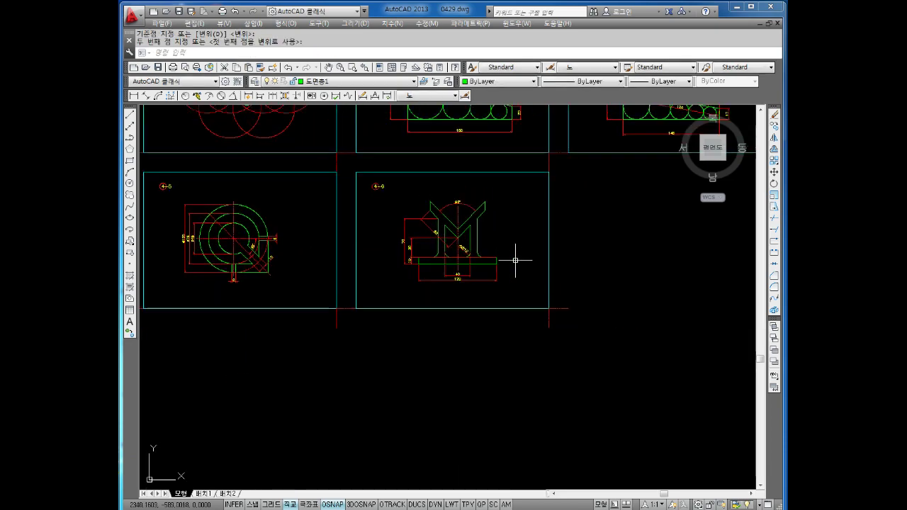
{"action": "key", "text": "ctrl+s"}
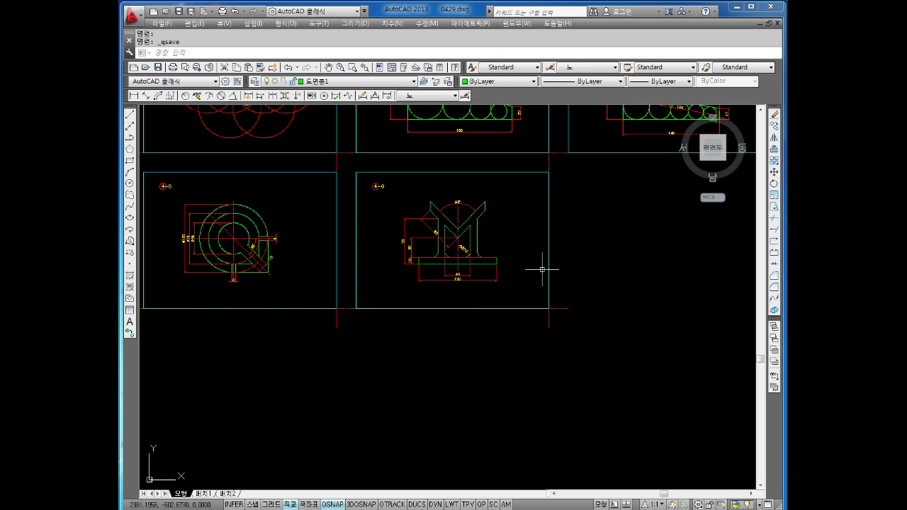
- Select the dimensions beside the figure, clear the selection, and save again
{"action": "scroll", "coordinate": [543, 269], "scroll_direction": "up", "scroll_amount": 2}
{"action": "scroll", "coordinate": [542, 270], "scroll_direction": "up", "scroll_amount": 2}
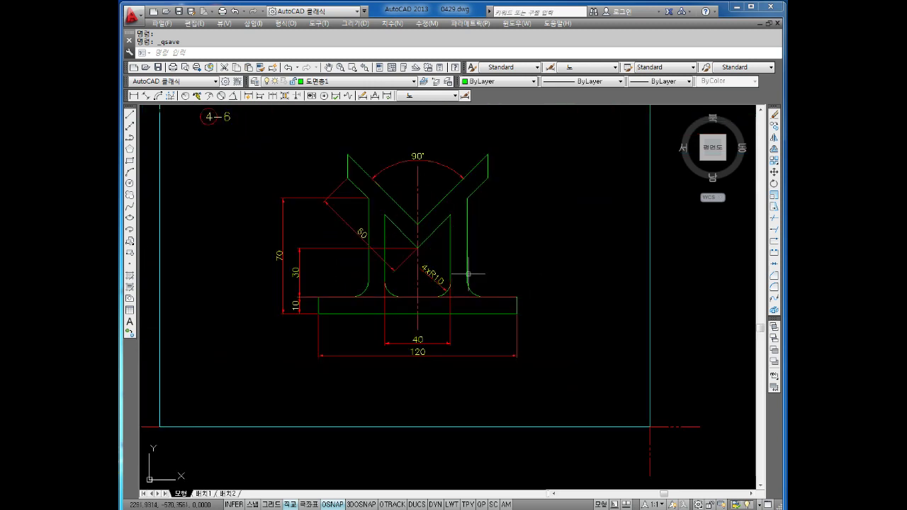
{"action": "key", "text": "Escape"}
{"action": "left_click", "coordinate": [524, 301]}
{"action": "left_click", "coordinate": [518, 297]}
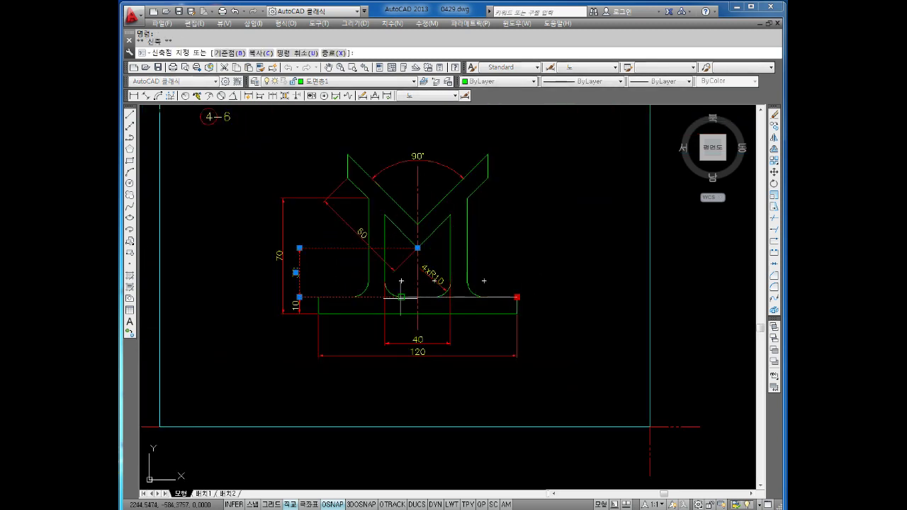
{"action": "left_click", "coordinate": [318, 297]}
{"action": "key", "text": "Escape"}
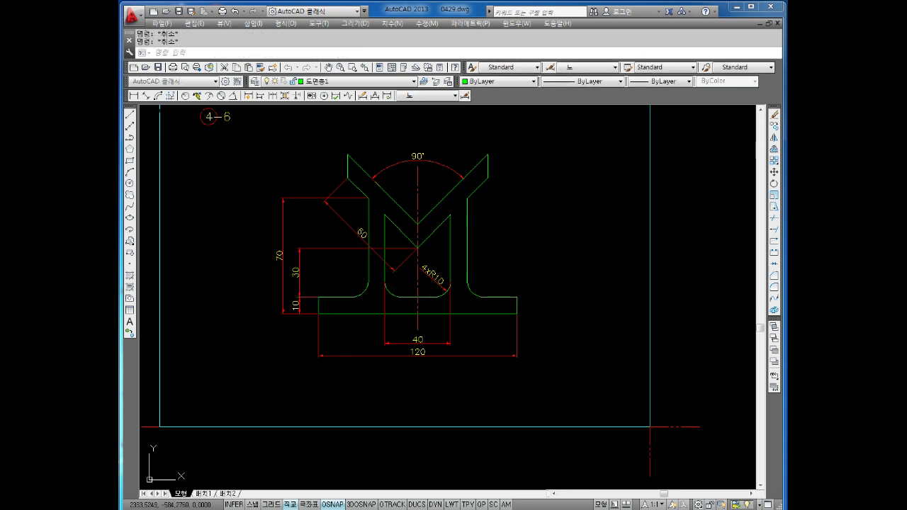
{"action": "key", "text": "ctrl+s"}
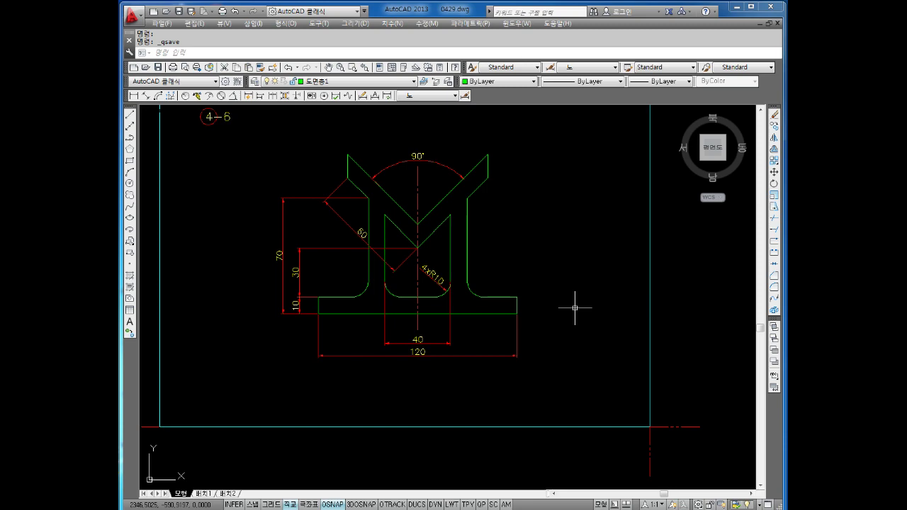
- Select every sketch in drawing 0423 and copy them
{"action": "scroll", "coordinate": [575, 307], "scroll_direction": "down", "scroll_amount": 4}
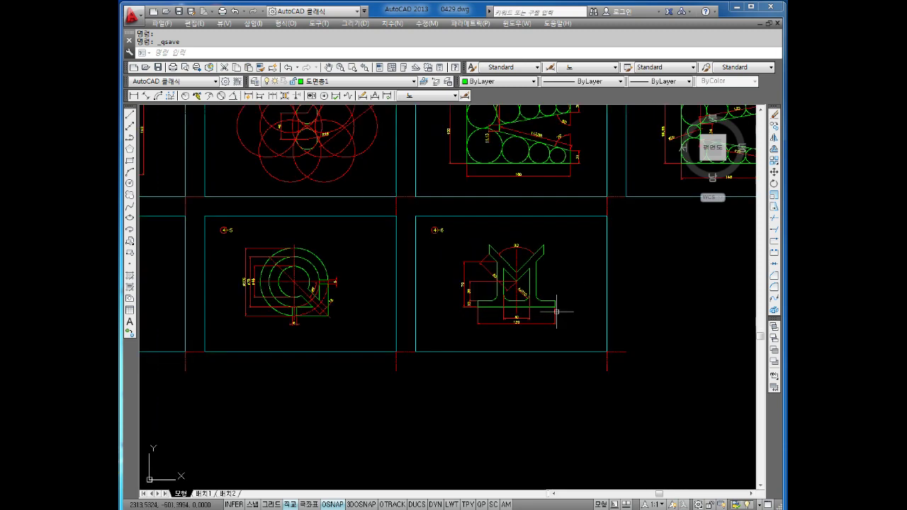
{"action": "middle_click_drag", "start_coordinate": [557, 312], "coordinate": [520, 322]}
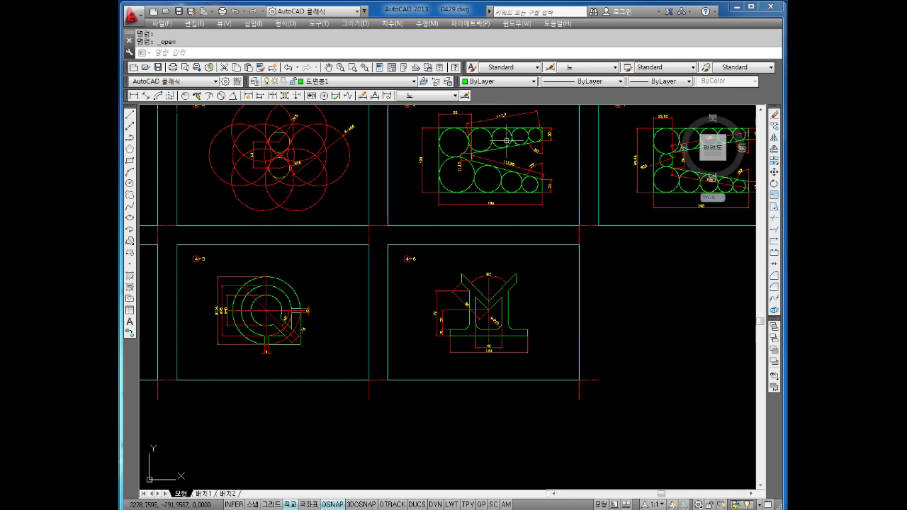
{"action": "key", "text": "ctrl+o"}
{"action": "scroll", "coordinate": [474, 242], "scroll_direction": "down", "scroll_amount": 4}
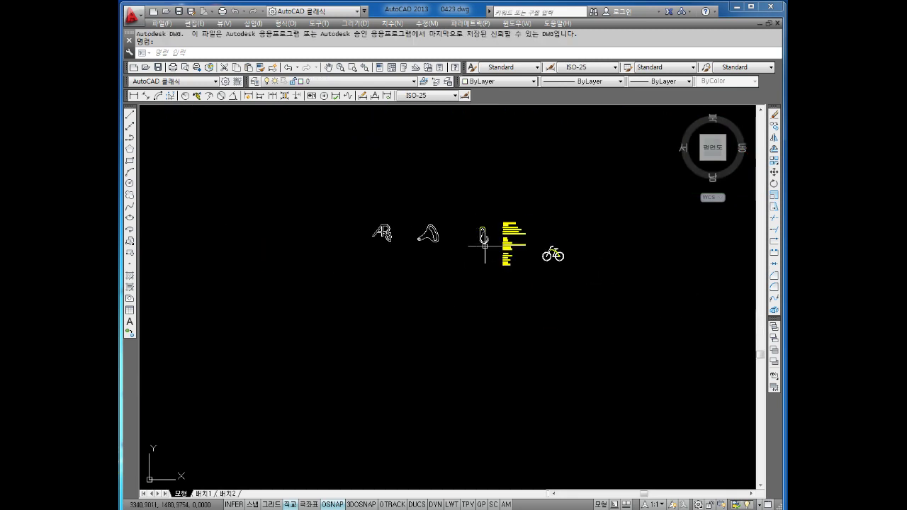
{"action": "key", "text": "Escape"}
{"action": "left_click_drag", "start_coordinate": [610, 185], "coordinate": [302, 352]}
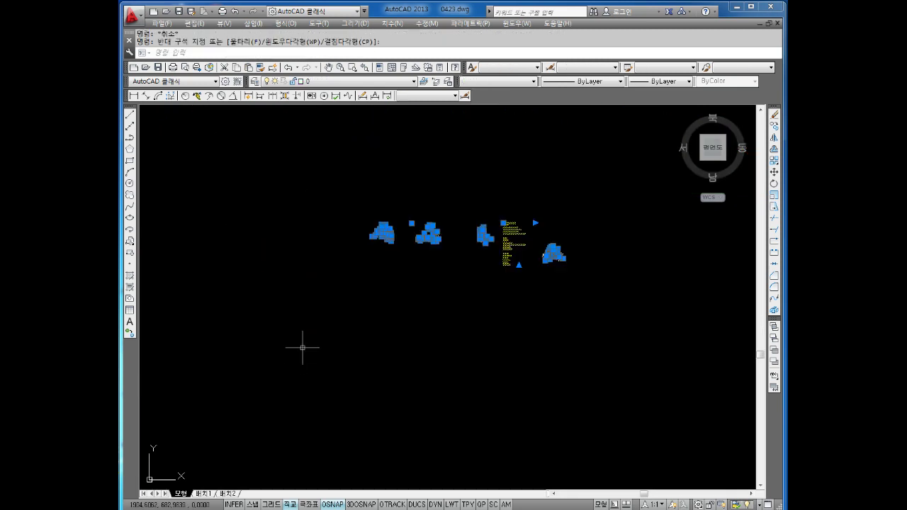
{"action": "key", "text": "ctrl+Tab"}
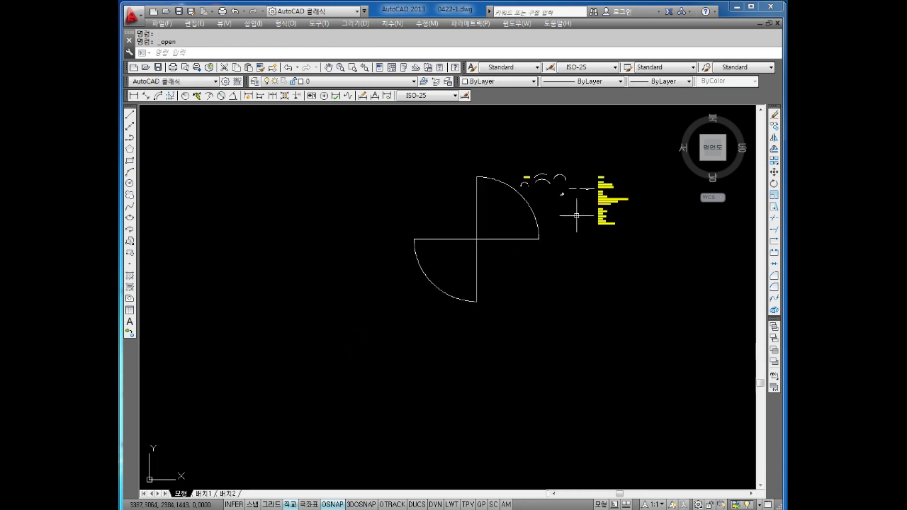
- Cycle through 0419 and 0422 back to 0429.dwg and paste the copied sketches
{"action": "key", "text": "ctrl+Tab"}
{"action": "scroll", "coordinate": [575, 298], "scroll_direction": "down", "scroll_amount": 2}
{"action": "scroll", "coordinate": [575, 314], "scroll_direction": "down", "scroll_amount": 2}
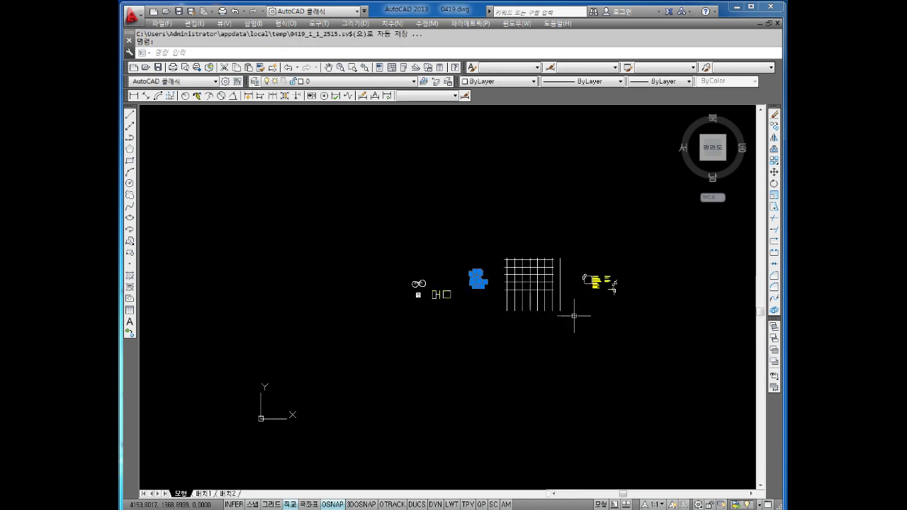
{"action": "key", "text": "ctrl+Tab"}
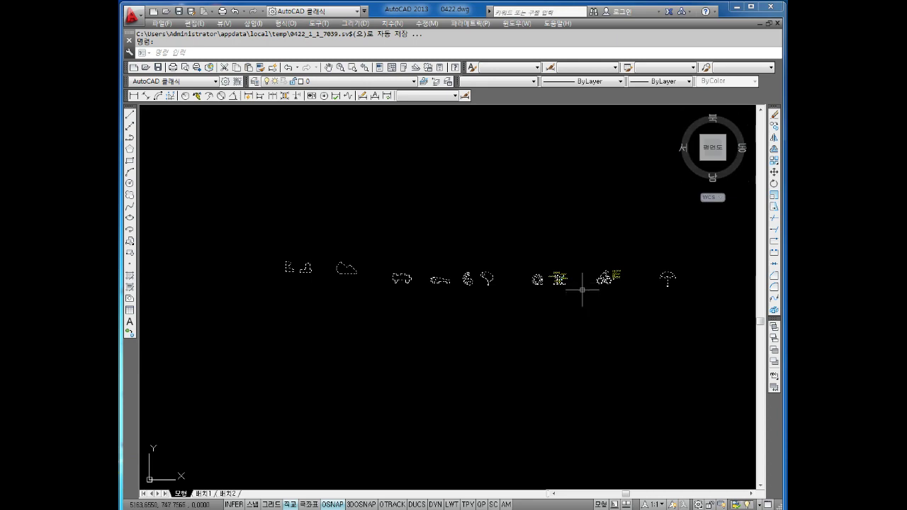
{"action": "key", "text": "ctrl+v"}
{"action": "scroll", "coordinate": [582, 292], "scroll_direction": "up", "scroll_amount": 5}
{"action": "scroll", "coordinate": [608, 273], "scroll_direction": "down", "scroll_amount": 2}
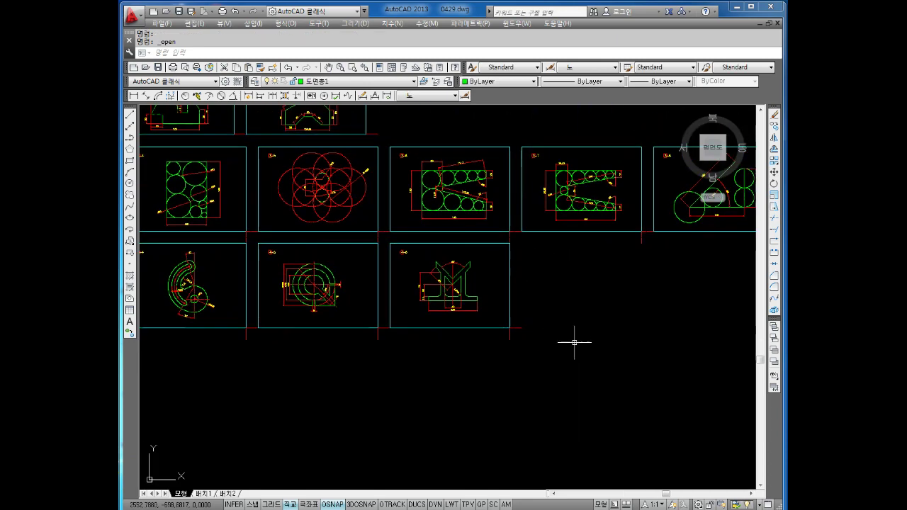
{"action": "scroll", "coordinate": [560, 362], "scroll_direction": "down", "scroll_amount": 3}
{"action": "scroll", "coordinate": [478, 239], "scroll_direction": "up", "scroll_amount": 1}
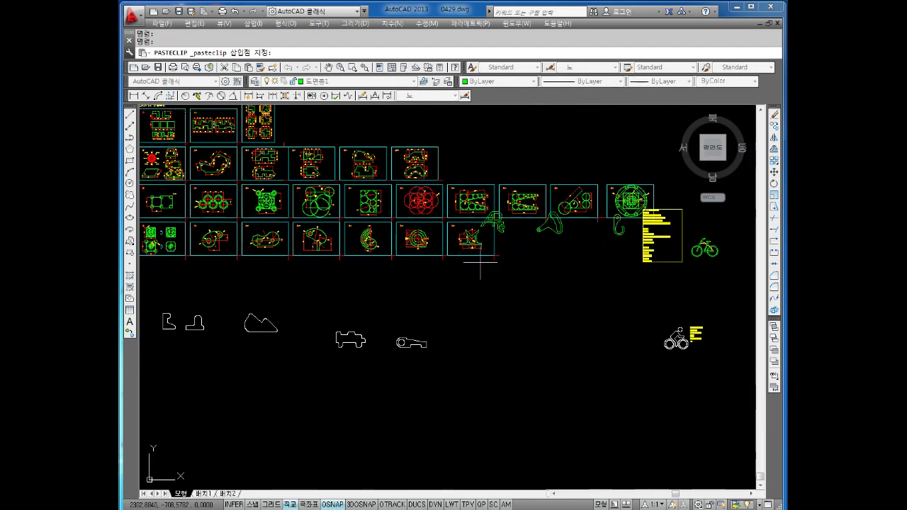
- Drop the pasted sketches below the exercise frames
{"action": "left_click", "coordinate": [403, 445]}
{"action": "key", "text": "Escape"}
{"action": "key", "text": "Escape"}
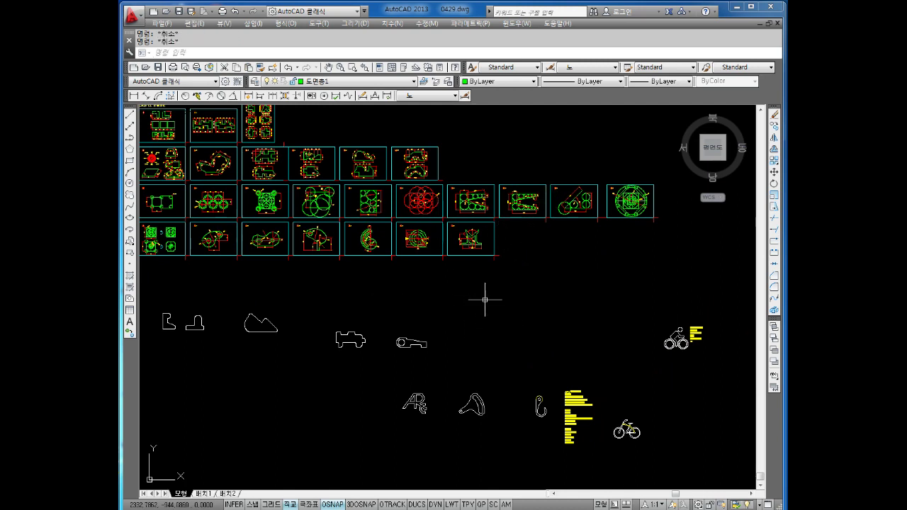
{"action": "scroll", "coordinate": [489, 230], "scroll_direction": "up", "scroll_amount": 5}
{"action": "type", "text": "co"}
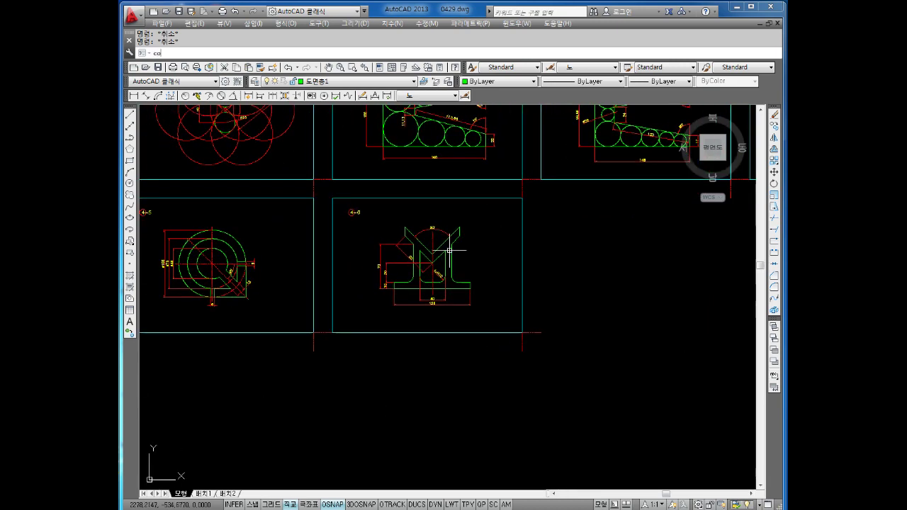
- Copy the entire 4-6 frame into the empty frame to its right, then select the copied figure
{"action": "key", "text": "Return"}
{"action": "left_click", "coordinate": [543, 192]}
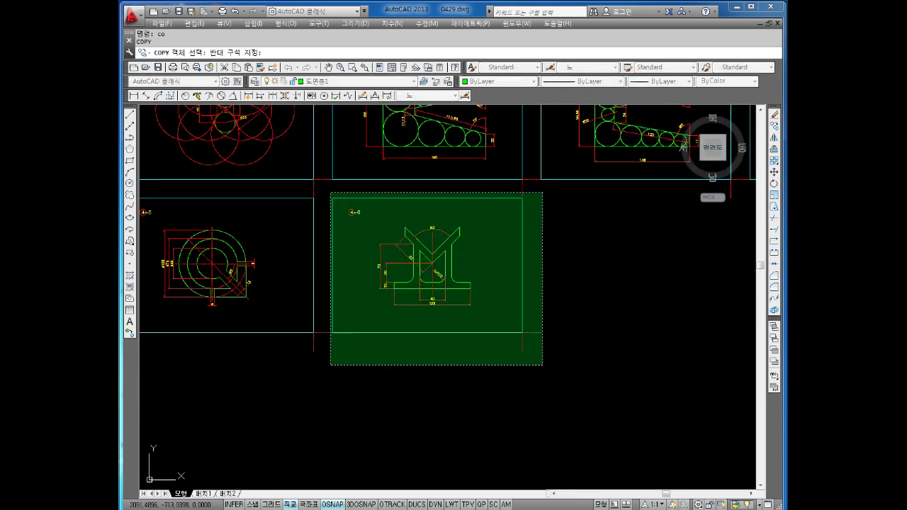
{"action": "left_click", "coordinate": [330, 365]}
{"action": "key", "text": "Return"}
{"action": "left_click", "coordinate": [314, 332]}
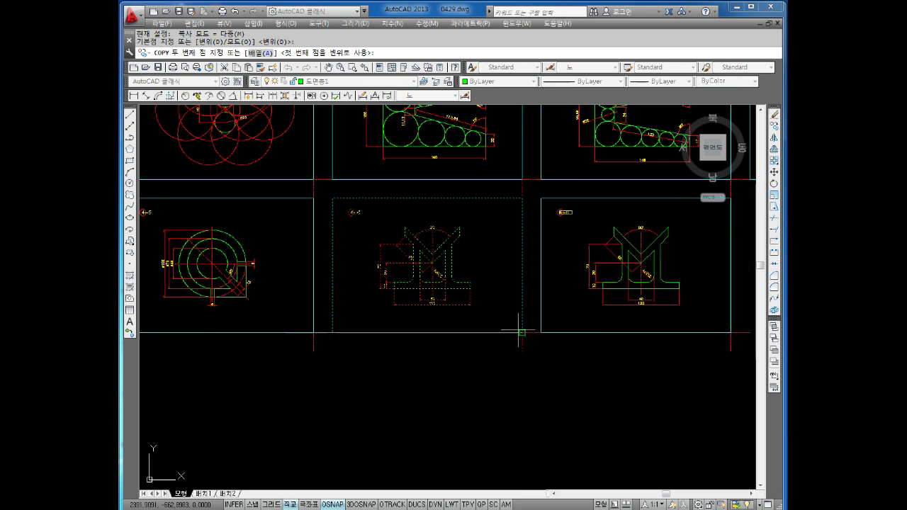
{"action": "left_click", "coordinate": [521, 332]}
{"action": "key", "text": "Escape"}
{"action": "scroll", "coordinate": [543, 284], "scroll_direction": "down", "scroll_amount": 5}
{"action": "scroll", "coordinate": [632, 270], "scroll_direction": "up", "scroll_amount": 5}
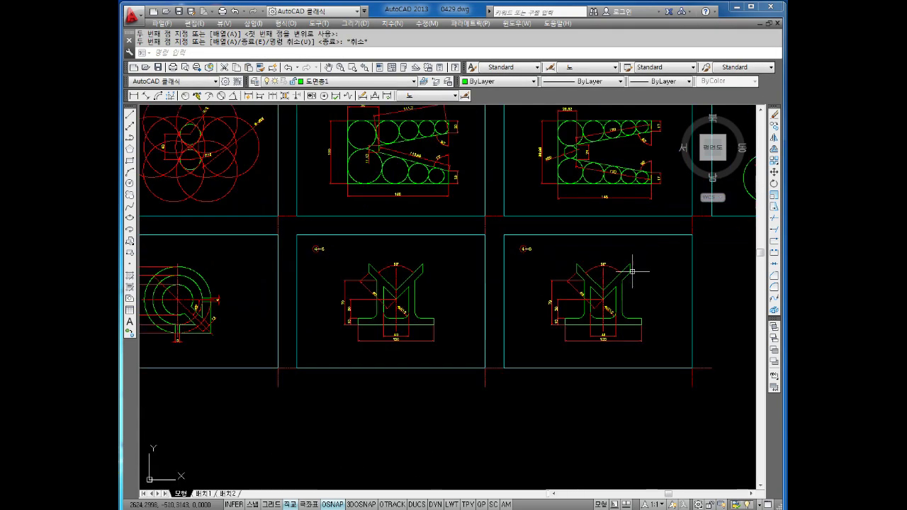
{"action": "scroll", "coordinate": [631, 271], "scroll_direction": "up", "scroll_amount": 1}
{"action": "scroll", "coordinate": [597, 263], "scroll_direction": "up", "scroll_amount": 2}
{"action": "left_click", "coordinate": [591, 236]}
{"action": "left_click", "coordinate": [392, 368]}
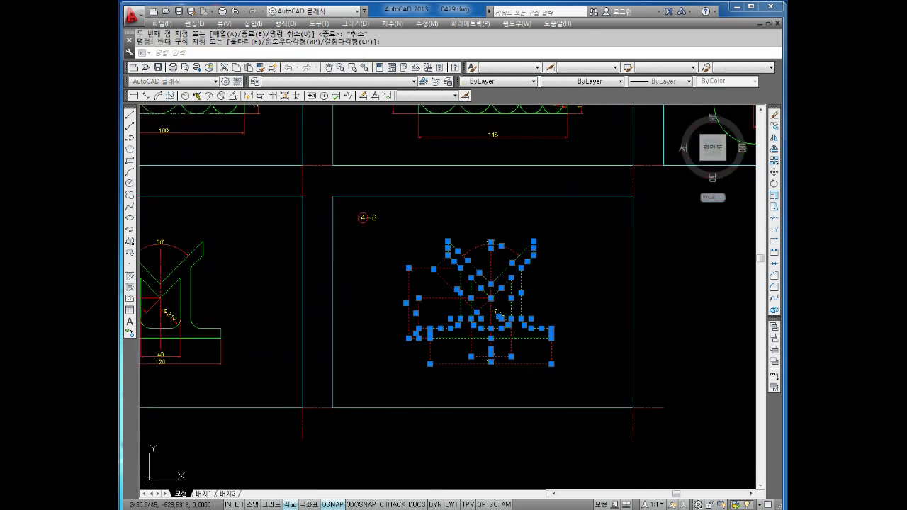
- Erase the copied bracket from the new frame and change its label from 4-6 to 4-7
{"action": "key", "text": "Delete"}
{"action": "double_click", "coordinate": [369, 217]}
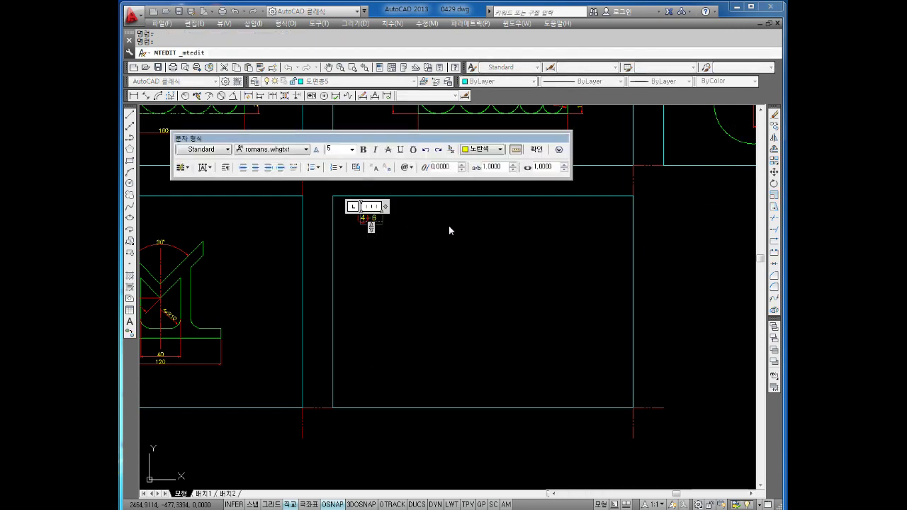
{"action": "key", "text": "BackSpace"}
{"action": "type", "text": "7"}
{"action": "left_click", "coordinate": [720, 254]}
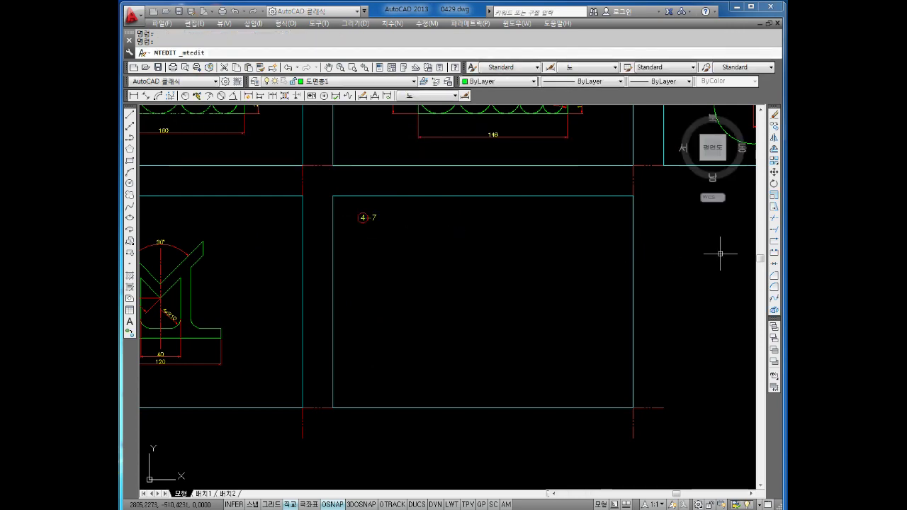
{"action": "scroll", "coordinate": [594, 265], "scroll_direction": "down", "scroll_amount": 4}
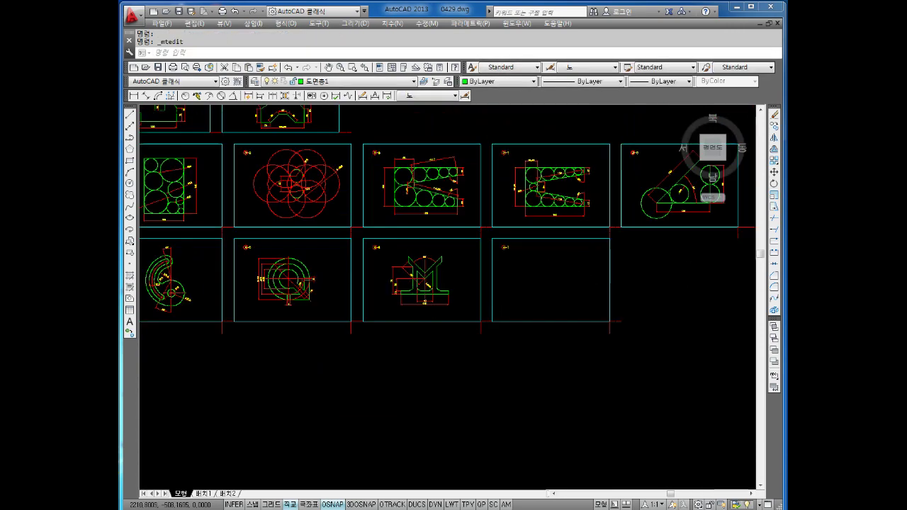
{"action": "scroll", "coordinate": [344, 265], "scroll_direction": "up", "scroll_amount": 4}
{"action": "middle_click_drag", "start_coordinate": [397, 263], "coordinate": [490, 255]}
{"action": "scroll", "coordinate": [461, 268], "scroll_direction": "down", "scroll_amount": 4}
{"action": "scroll", "coordinate": [421, 264], "scroll_direction": "down", "scroll_amount": 5}
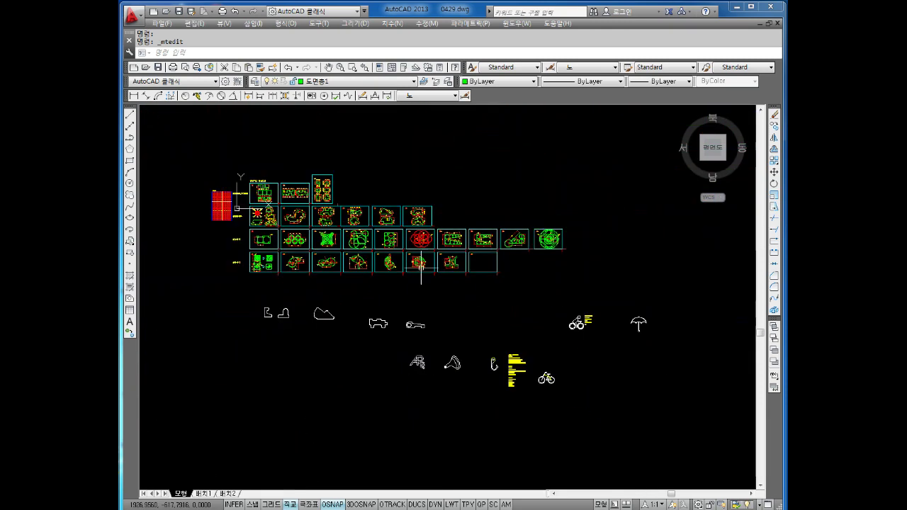
{"action": "scroll", "coordinate": [489, 305], "scroll_direction": "up", "scroll_amount": 6}
{"action": "key", "text": "Escape"}
{"action": "type", "text": "c"}
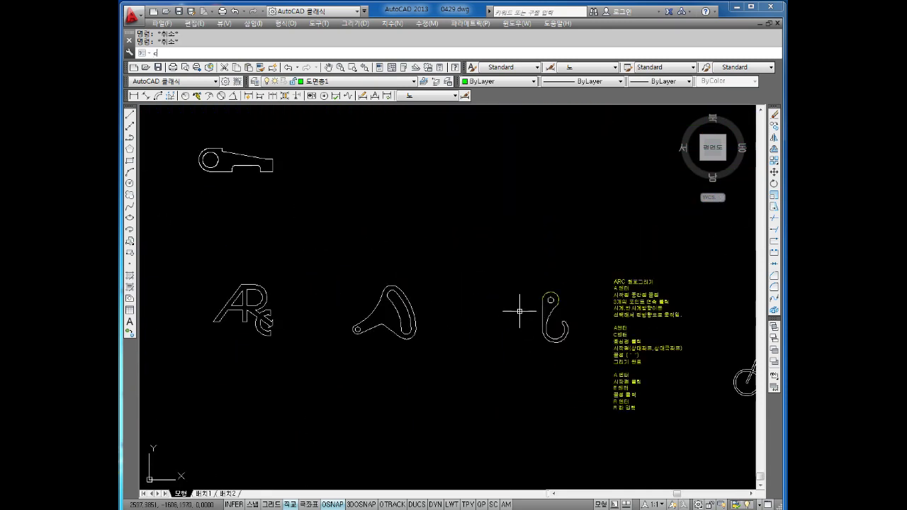
- Start moving the hook sketch with M, then cancel the move
{"action": "type", "text": "m"}
{"action": "key", "text": "Return"}
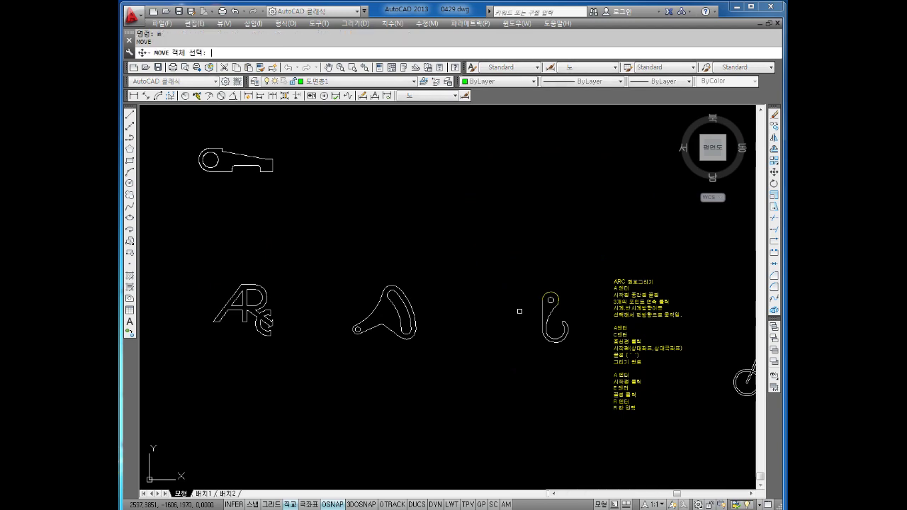
{"action": "left_click", "coordinate": [571, 276]}
{"action": "left_click", "coordinate": [487, 370]}
{"action": "key", "text": "Return"}
{"action": "left_click", "coordinate": [551, 300]}
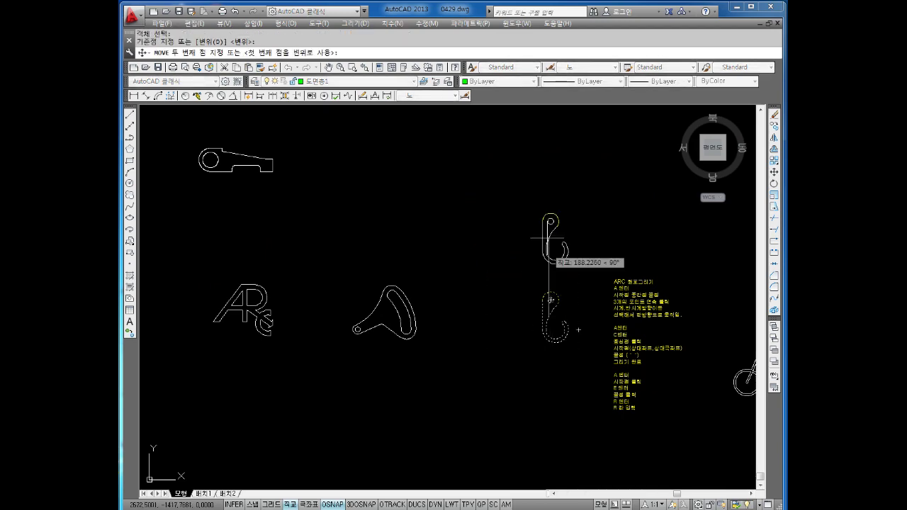
{"action": "scroll", "coordinate": [560, 333], "scroll_direction": "down", "scroll_amount": 3}
{"action": "scroll", "coordinate": [574, 423], "scroll_direction": "down", "scroll_amount": 2}
{"action": "scroll", "coordinate": [551, 348], "scroll_direction": "up", "scroll_amount": 3}
{"action": "scroll", "coordinate": [543, 365], "scroll_direction": "up", "scroll_amount": 2}
{"action": "key", "text": "F8"}
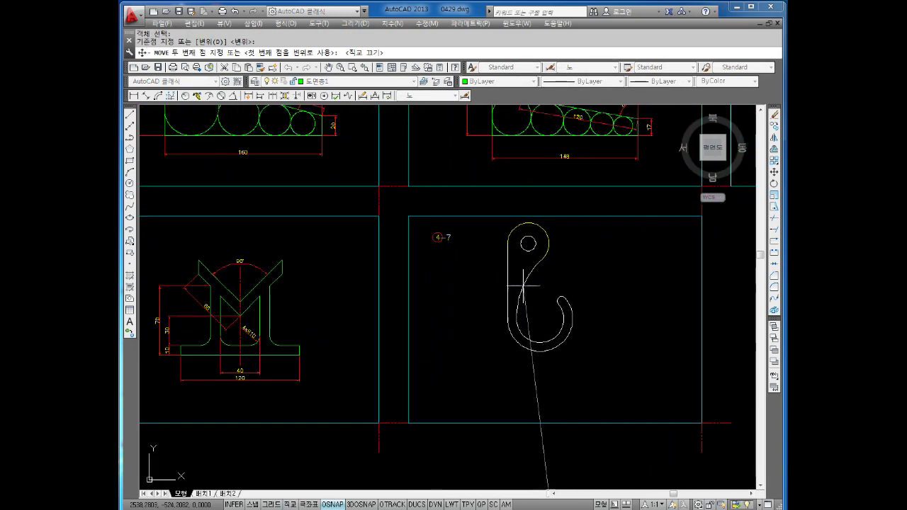
{"action": "key", "text": "Escape"}
- Put the whole hook on the green layer 도면층1 and save the drawing
{"action": "left_click", "coordinate": [632, 235]}
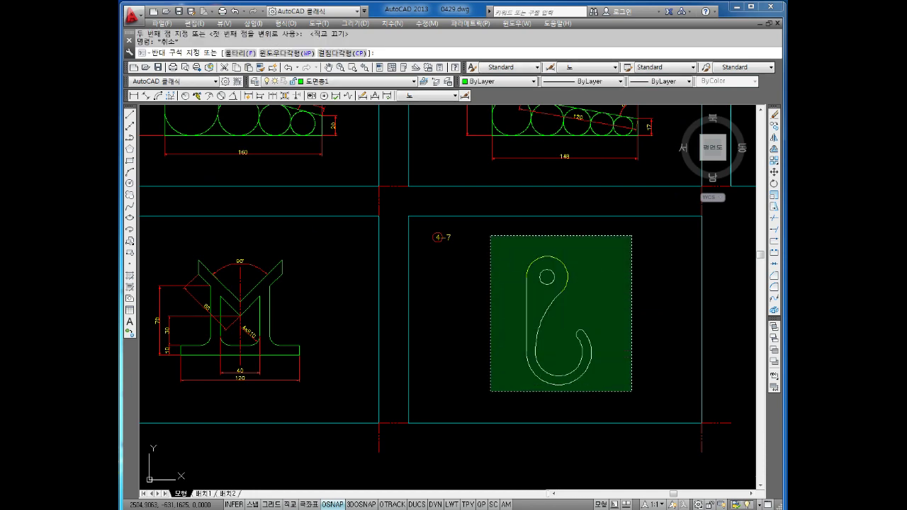
{"action": "left_click", "coordinate": [490, 391]}
{"action": "left_click", "coordinate": [500, 81]}
{"action": "left_click", "coordinate": [500, 81]}
{"action": "left_click", "coordinate": [374, 80]}
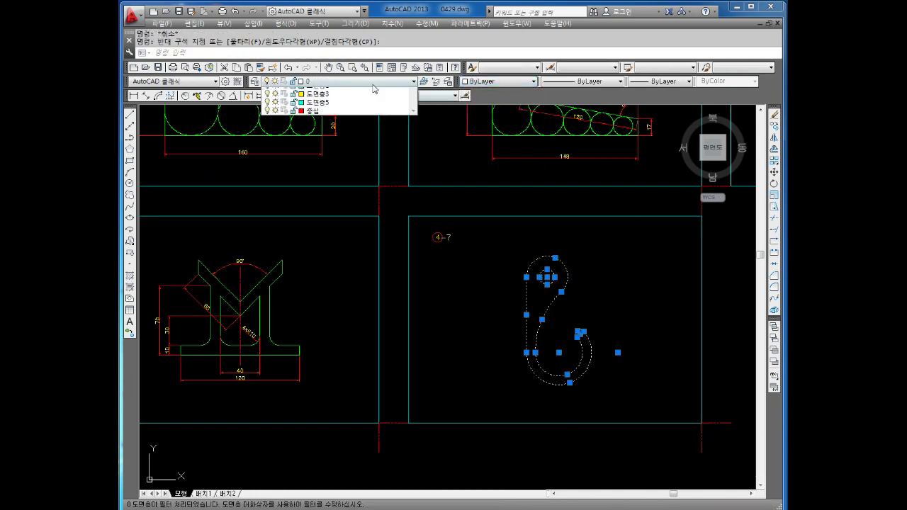
{"action": "left_click", "coordinate": [319, 132]}
{"action": "key", "text": "Escape"}
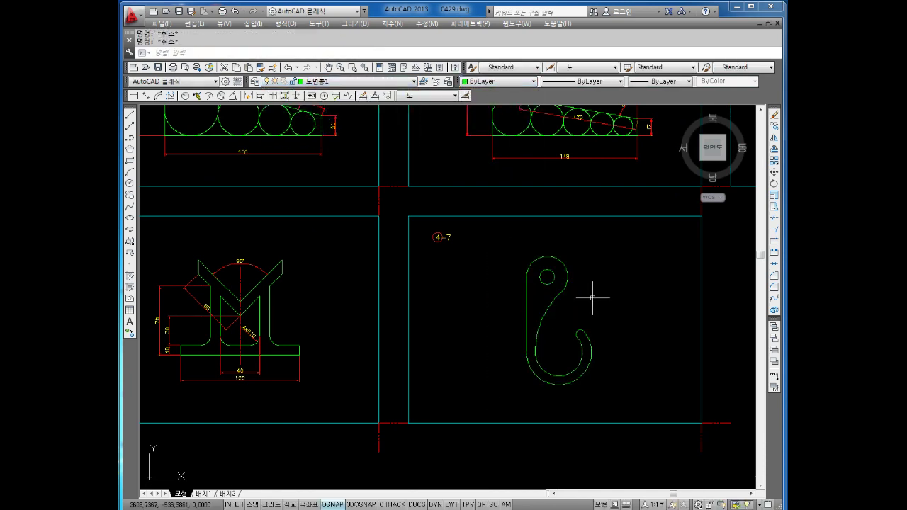
{"action": "key", "text": "ctrl+s"}
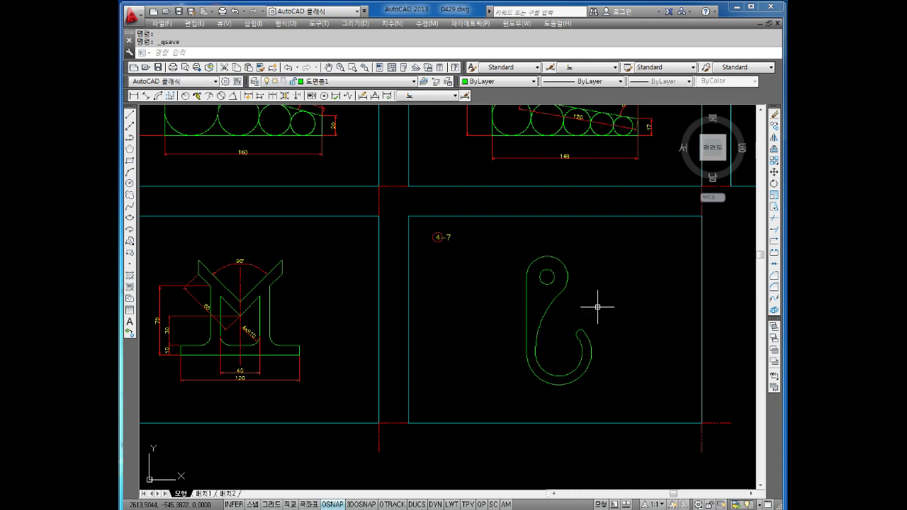
- Draw centre lines through the lower bend's arc centre and the small circle's centre
{"action": "scroll", "coordinate": [560, 315], "scroll_direction": "up", "scroll_amount": 2}
{"action": "key", "text": "Escape"}
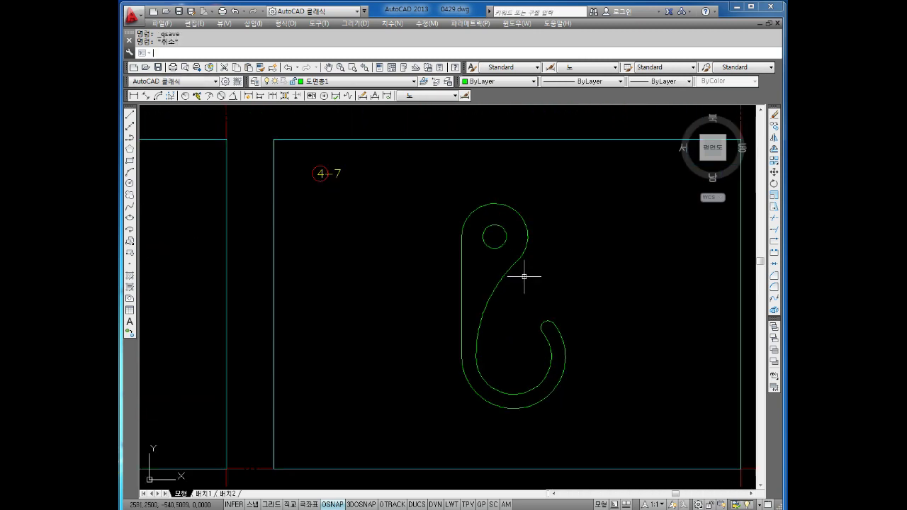
{"action": "type", "text": "k"}
{"action": "key", "text": "Escape"}
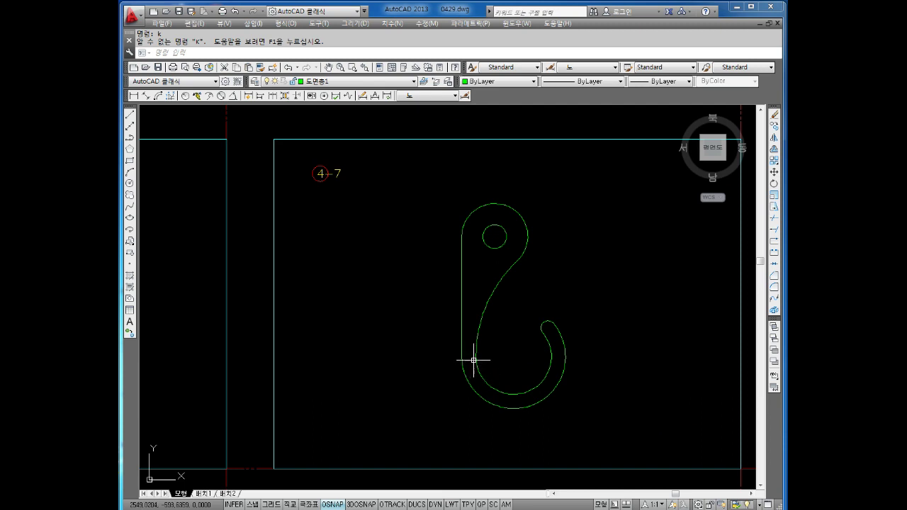
{"action": "type", "text": "l"}
{"action": "key", "text": "Return"}
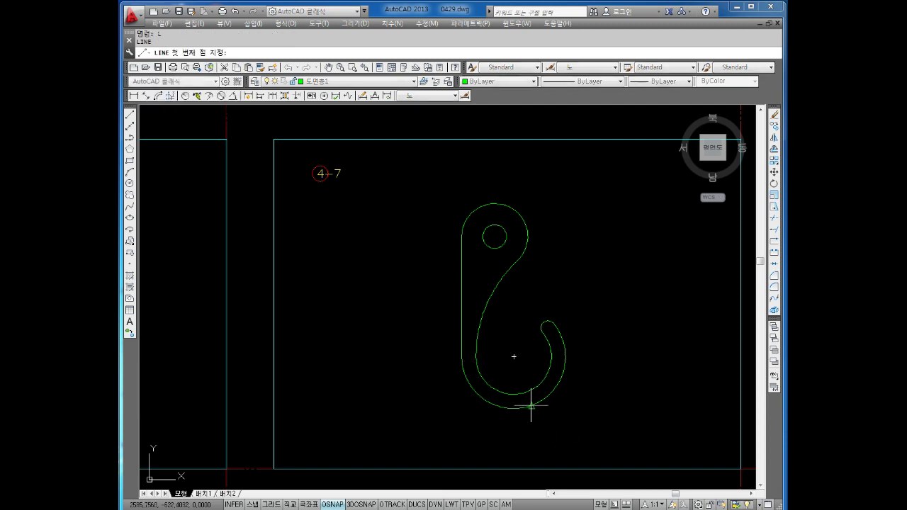
{"action": "left_click", "coordinate": [513, 409]}
{"action": "left_click", "coordinate": [514, 358]}
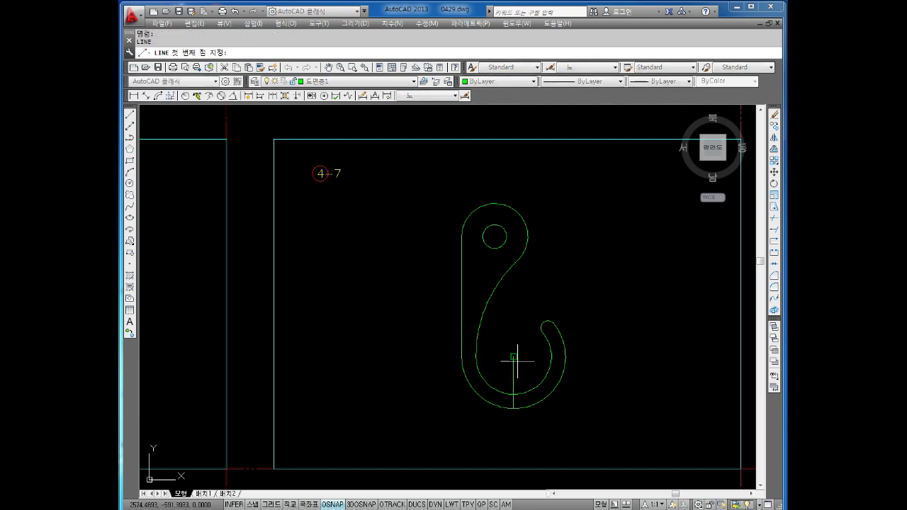
{"action": "left_click", "coordinate": [565, 358]}
{"action": "key", "text": "Return"}
{"action": "key", "text": "Return"}
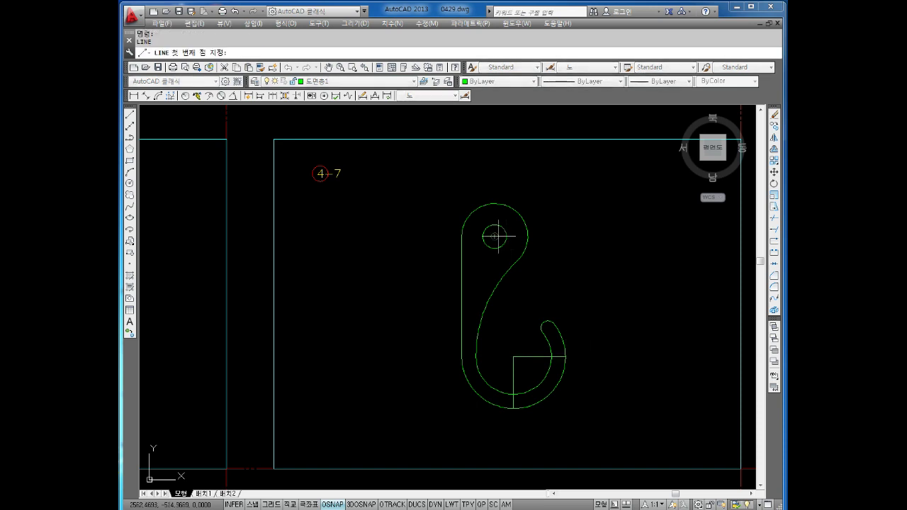
{"action": "left_click", "coordinate": [506, 235]}
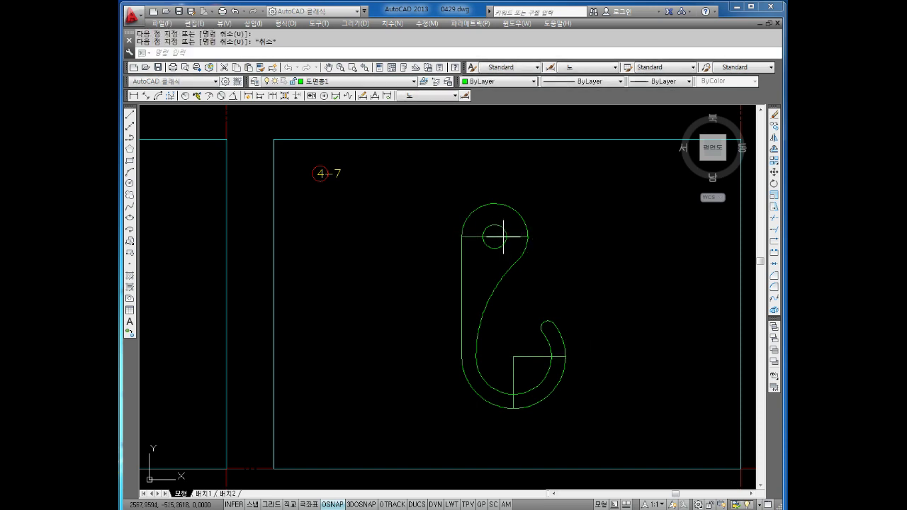
{"action": "left_click", "coordinate": [494, 204]}
{"action": "key", "text": "Escape"}
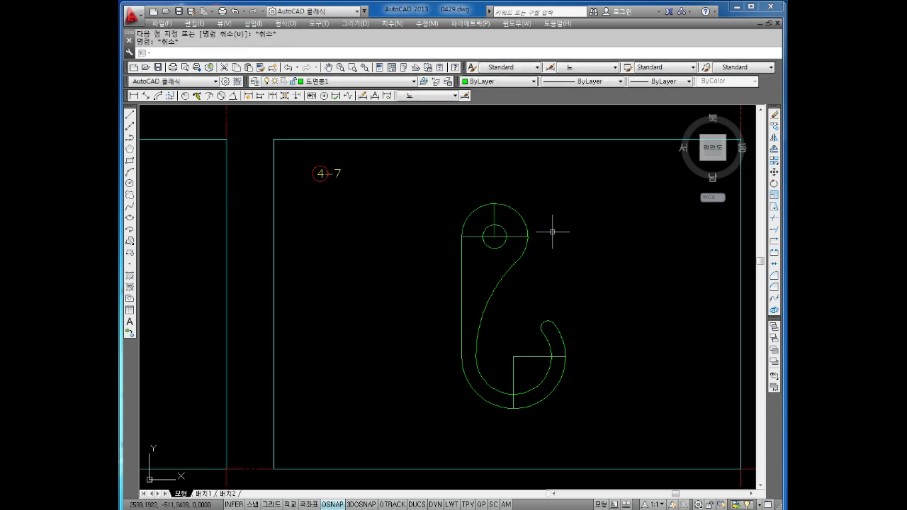
- Select the new centre lines and bring up the Layer list
{"action": "left_click", "coordinate": [540, 357]}
{"action": "left_click", "coordinate": [514, 383]}
{"action": "left_click", "coordinate": [502, 268]}
{"action": "scroll", "coordinate": [500, 224], "scroll_direction": "up", "scroll_amount": 5}
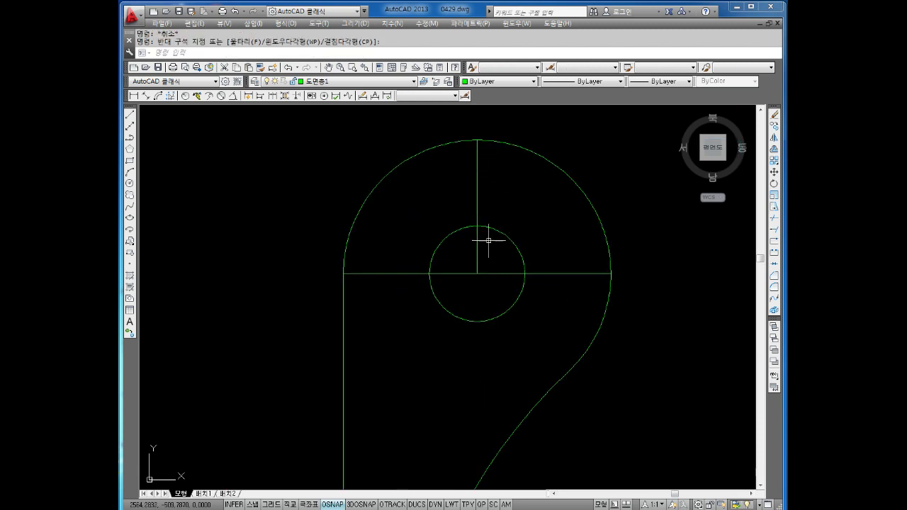
{"action": "left_click", "coordinate": [489, 241]}
{"action": "left_click", "coordinate": [355, 81]}
- Put the selected lines on the 중심 layer and start LENGTHEN with a 5-unit delta
{"action": "left_click", "coordinate": [319, 142]}
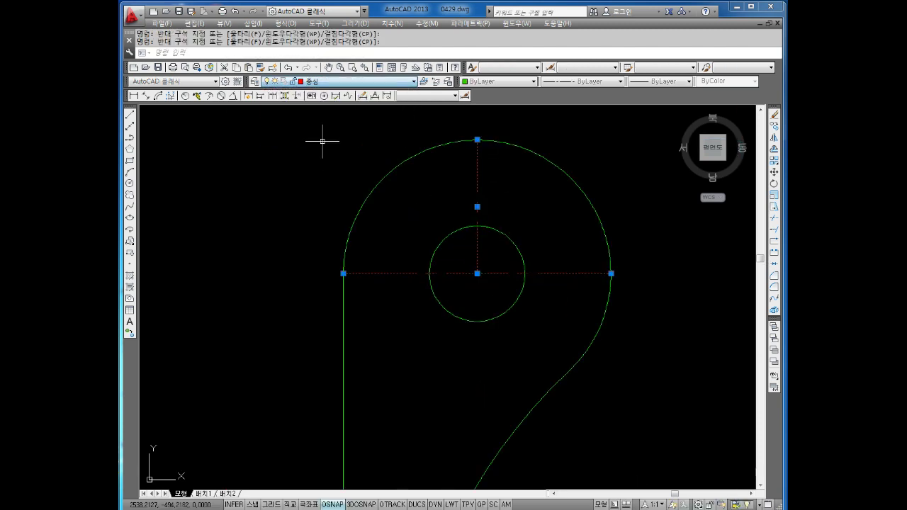
{"action": "key", "text": "Escape"}
{"action": "key", "text": "Escape"}
{"action": "key", "text": "Return"}
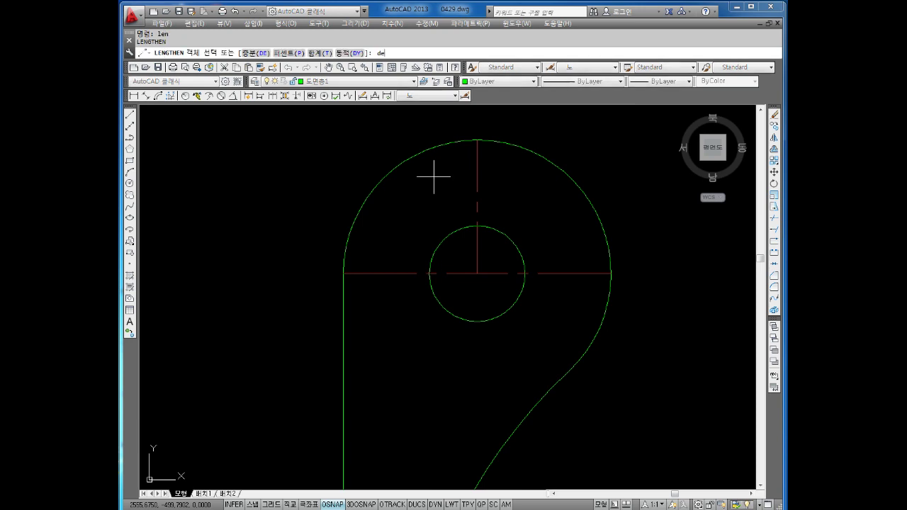
{"action": "type", "text": "de"}
{"action": "key", "text": "Return"}
{"action": "type", "text": "5"}
{"action": "key", "text": "Return"}
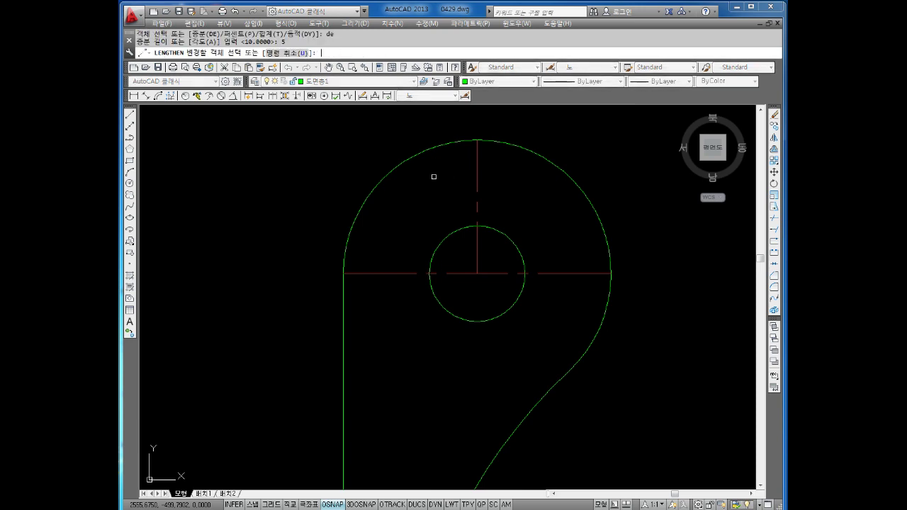
- Lengthen the vertical centre line upward and the horizontal one leftward by 5
{"action": "left_click", "coordinate": [478, 157]}
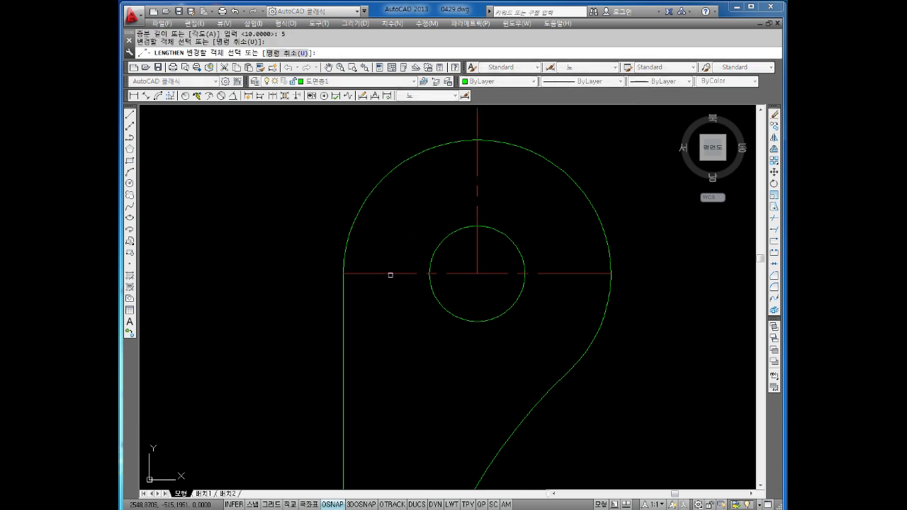
{"action": "left_click", "coordinate": [391, 275]}
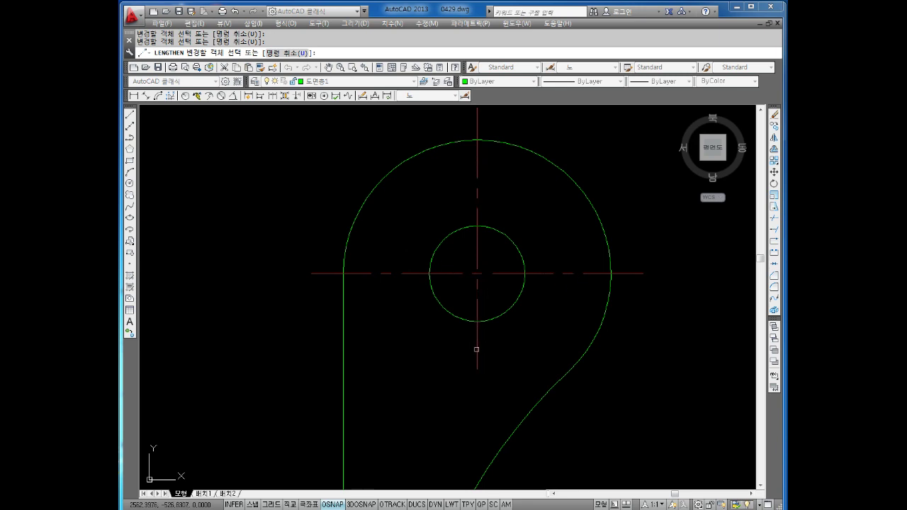
{"action": "scroll", "coordinate": [469, 321], "scroll_direction": "down", "scroll_amount": 3}
{"action": "middle_click_drag", "start_coordinate": [536, 364], "coordinate": [486, 182]}
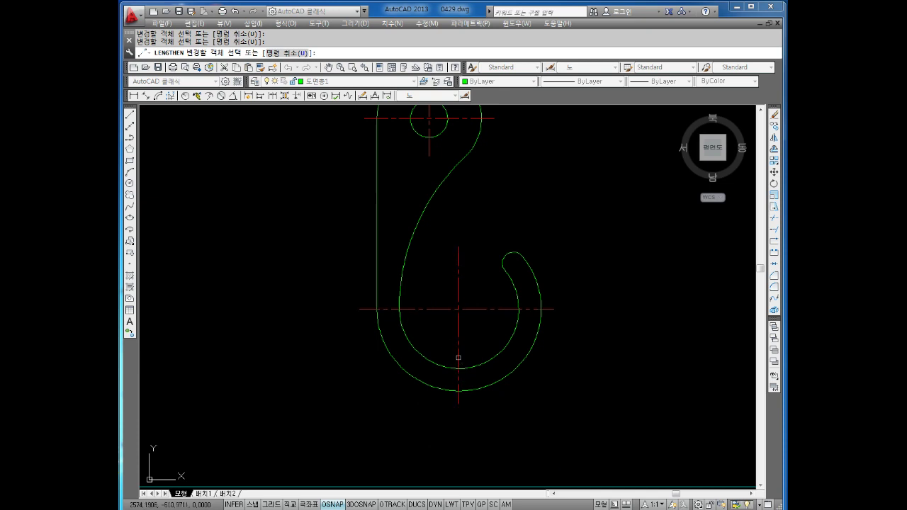
{"action": "key", "text": "Escape"}
{"action": "scroll", "coordinate": [501, 307], "scroll_direction": "down", "scroll_amount": 4}
{"action": "scroll", "coordinate": [496, 304], "scroll_direction": "up", "scroll_amount": 2}
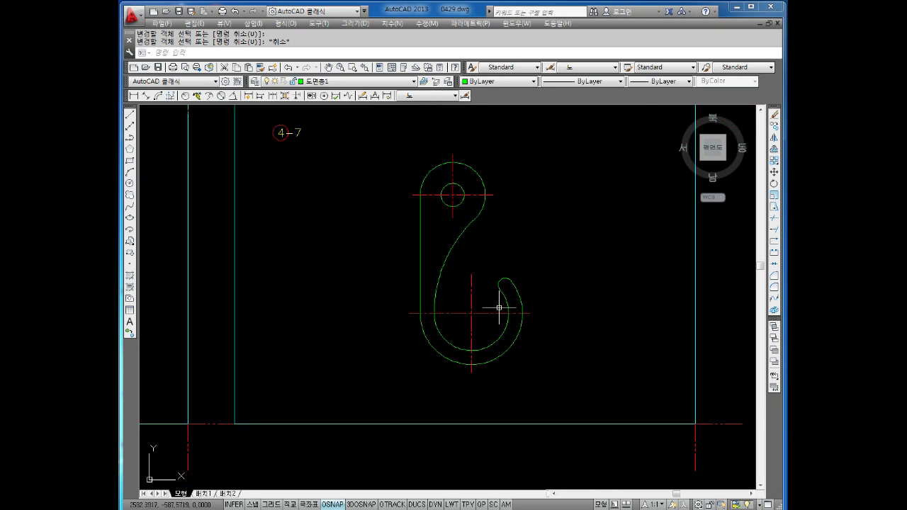
- Stretch the lower horizontal centre line further to the right
{"action": "key", "text": "Escape"}
{"action": "left_click", "coordinate": [534, 313]}
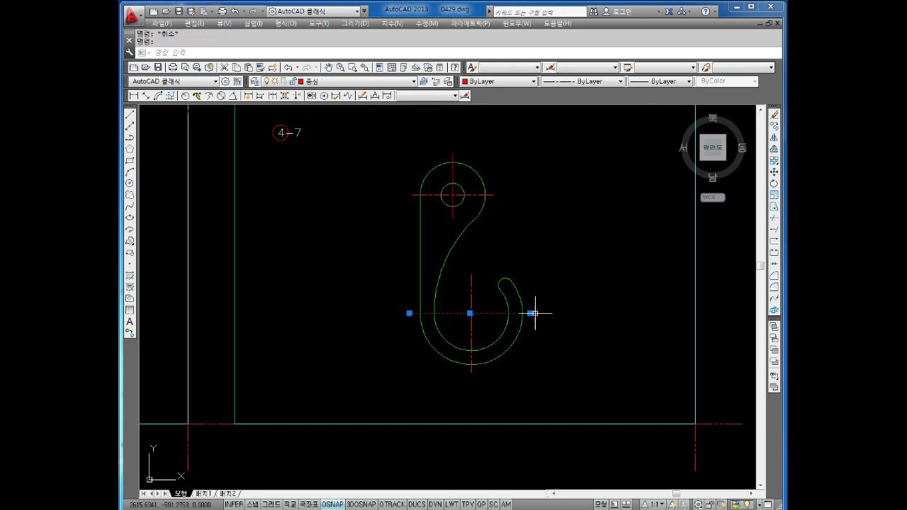
{"action": "left_click", "coordinate": [530, 313]}
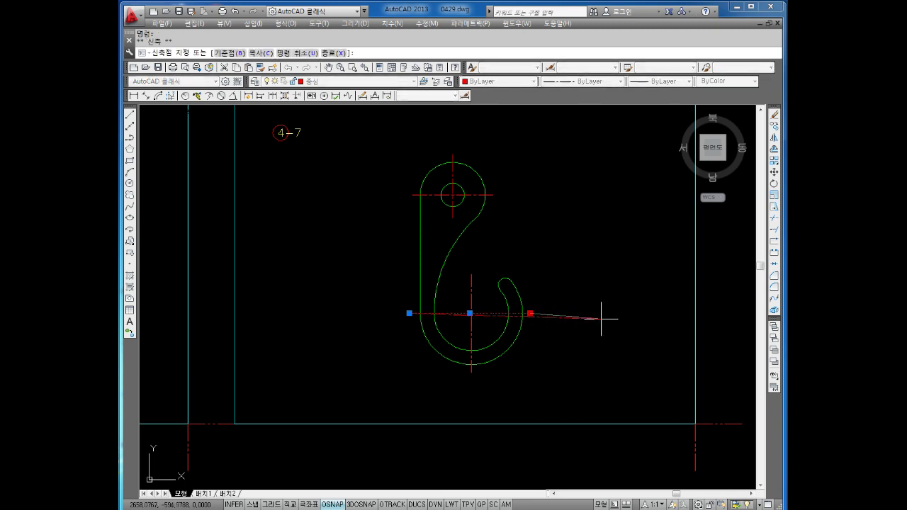
{"action": "left_click", "coordinate": [604, 313]}
{"action": "key", "text": "Escape"}
{"action": "key", "text": "Escape"}
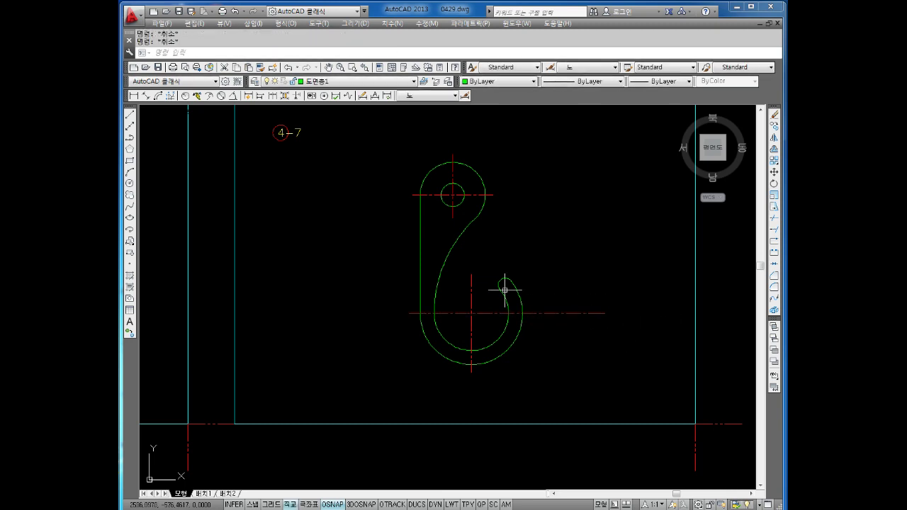
- Add an R84 radius dimension to the hook's large arc
{"action": "left_click", "coordinate": [232, 97]}
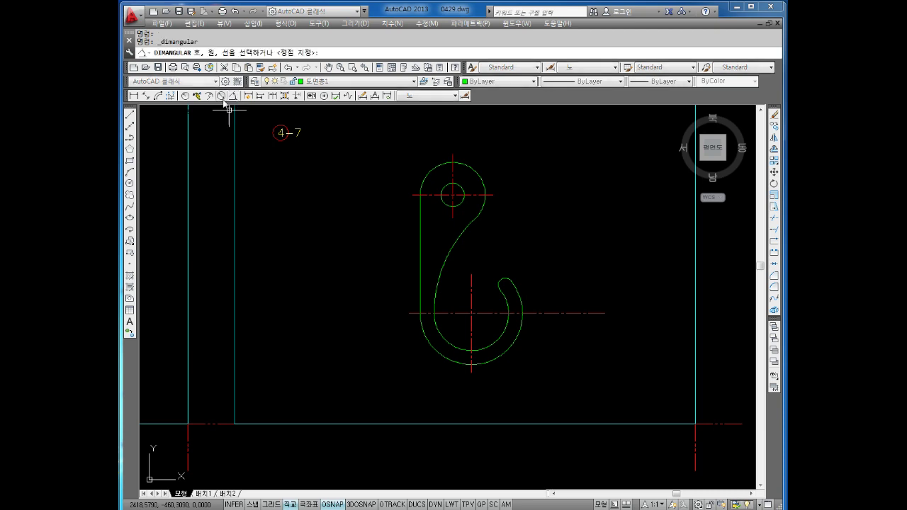
{"action": "left_click", "coordinate": [185, 97]}
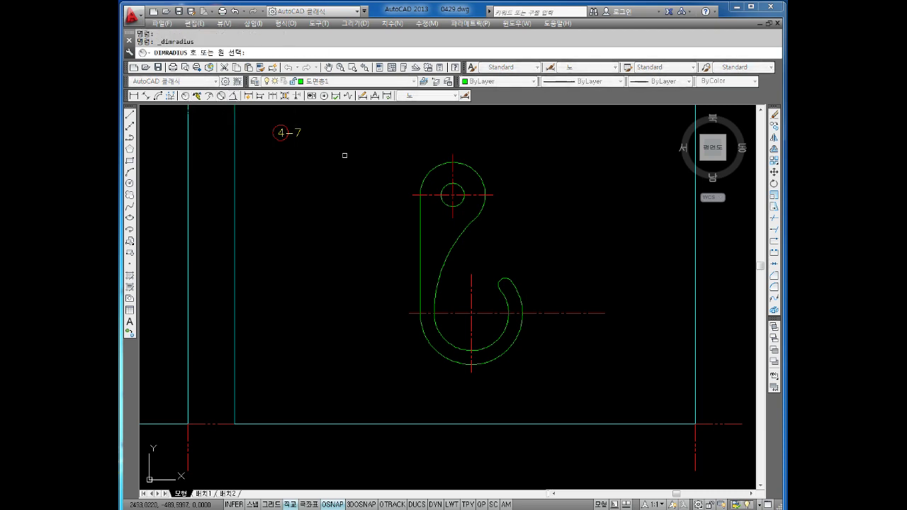
{"action": "left_click", "coordinate": [454, 240]}
{"action": "left_click", "coordinate": [444, 227]}
{"action": "key", "text": "Escape"}
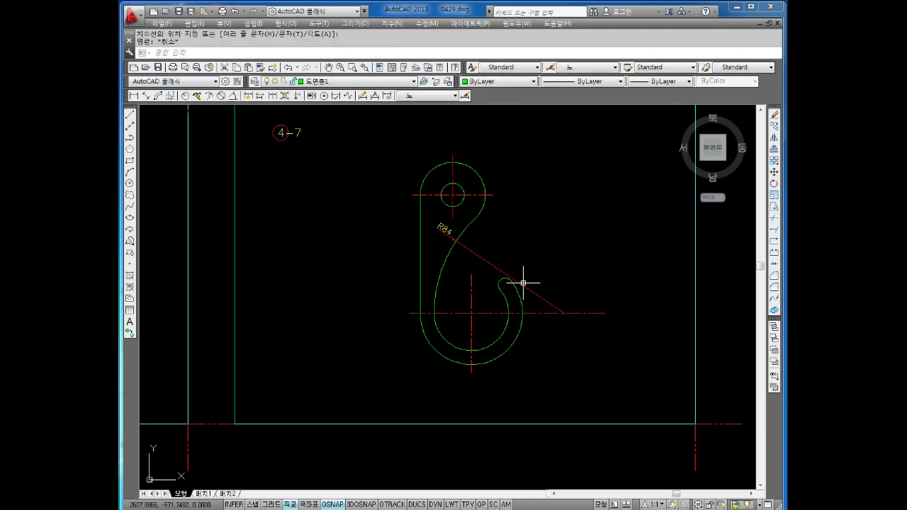
- Try grip-stretching the lower centre line's right end, then cancel without changes
{"action": "scroll", "coordinate": [552, 295], "scroll_direction": "up", "scroll_amount": 2}
{"action": "left_click", "coordinate": [613, 324]}
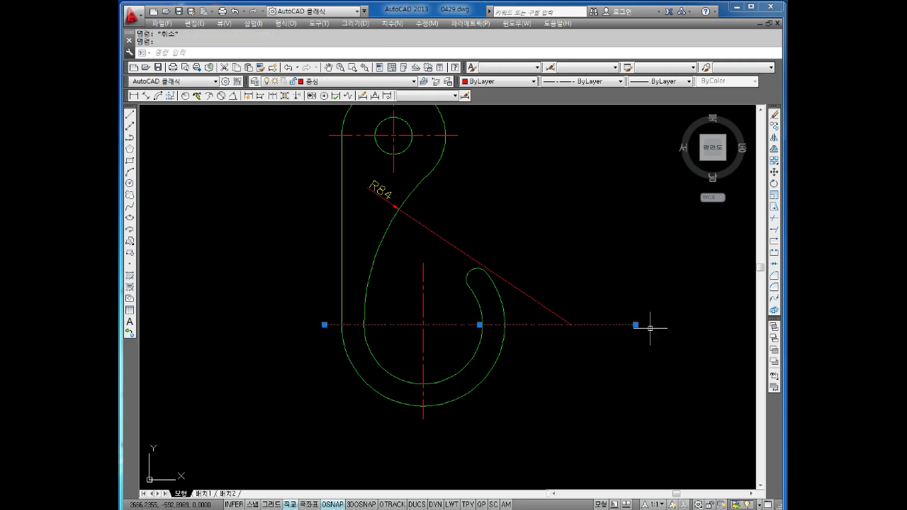
{"action": "left_click", "coordinate": [636, 325]}
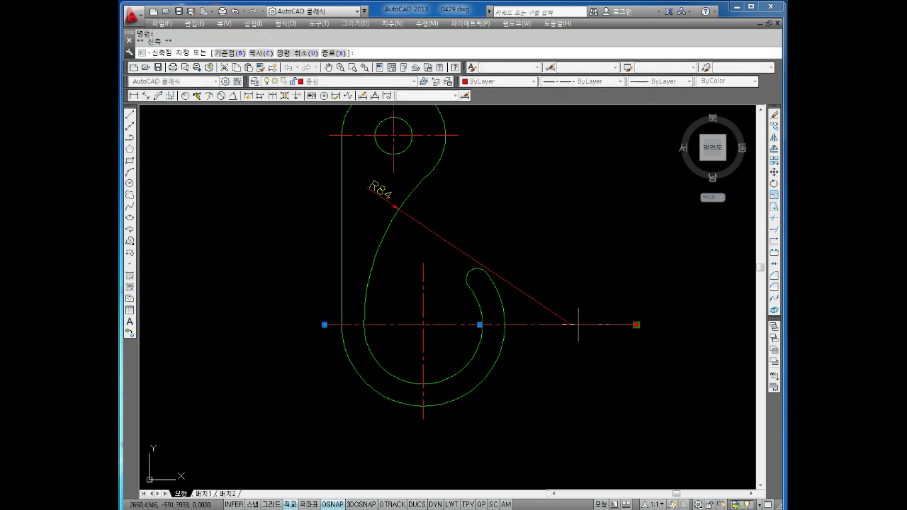
{"action": "key", "text": "Escape"}
{"action": "key", "text": "Escape"}
{"action": "scroll", "coordinate": [570, 327], "scroll_direction": "up", "scroll_amount": 4}
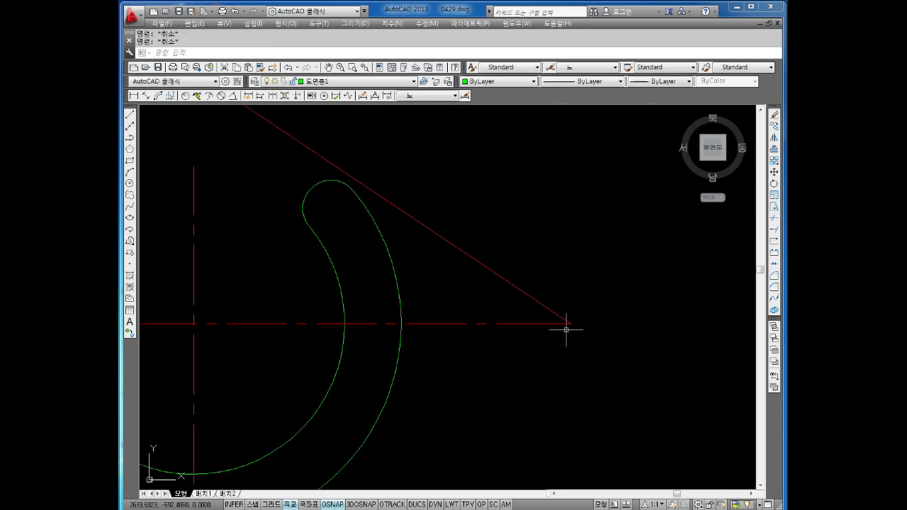
{"action": "left_click", "coordinate": [567, 324]}
{"action": "left_click", "coordinate": [571, 324]}
{"action": "type", "text": "3"}
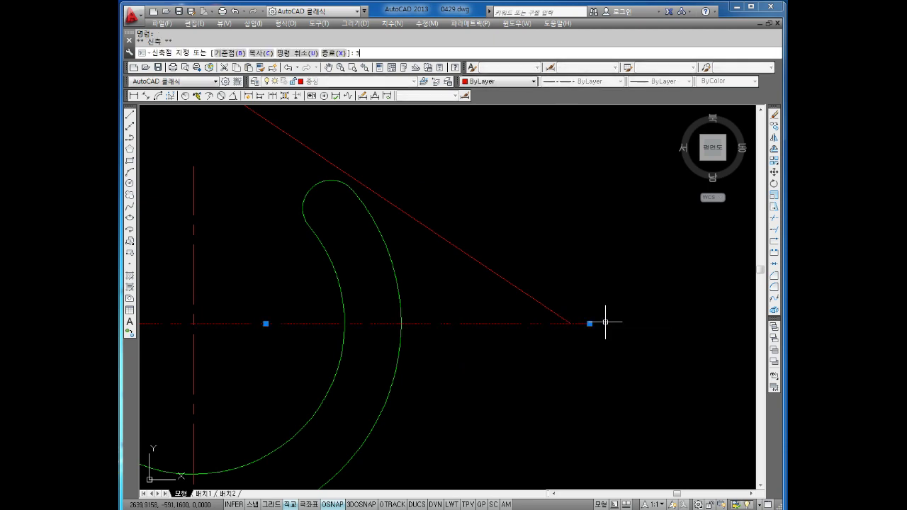
{"action": "key", "text": "Escape"}
{"action": "key", "text": "Escape"}
{"action": "scroll", "coordinate": [604, 326], "scroll_direction": "down", "scroll_amount": 2}
{"action": "scroll", "coordinate": [602, 329], "scroll_direction": "down", "scroll_amount": 1}
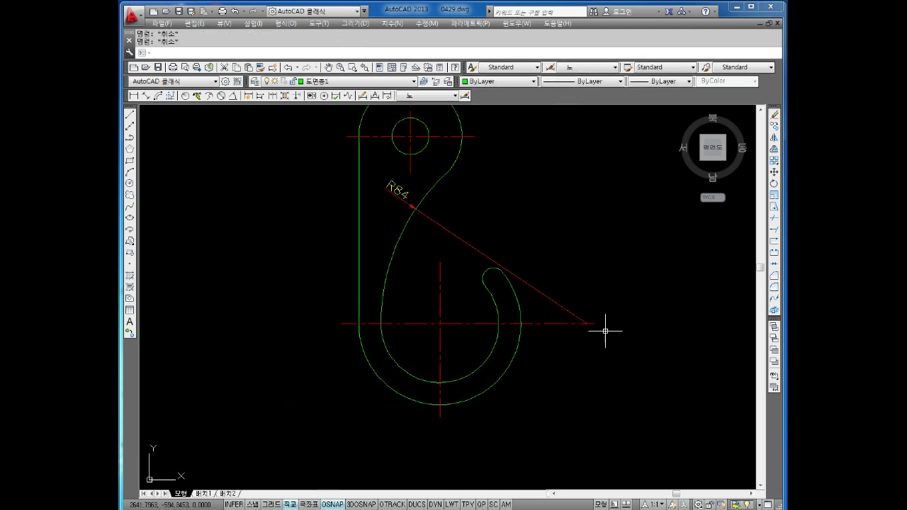
- Draw a short vertical tick upward from the tangent line's end
{"action": "type", "text": "l"}
{"action": "key", "text": "Return"}
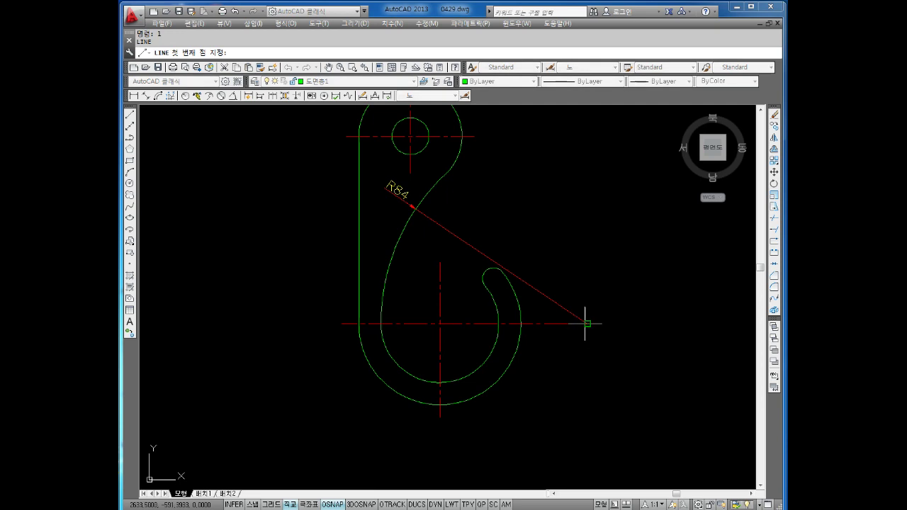
{"action": "left_click", "coordinate": [586, 324]}
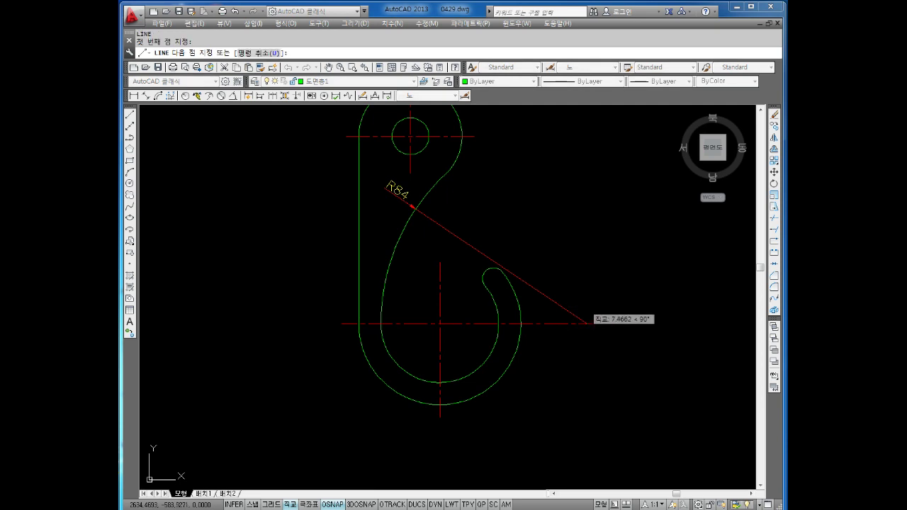
{"action": "left_click", "coordinate": [586, 312]}
{"action": "key", "text": "Escape"}
- Put the short tick on the red centre layer and recentre the hook in view
{"action": "scroll", "coordinate": [620, 321], "scroll_direction": "up", "scroll_amount": 2}
{"action": "key", "text": "Escape"}
{"action": "left_click", "coordinate": [559, 319]}
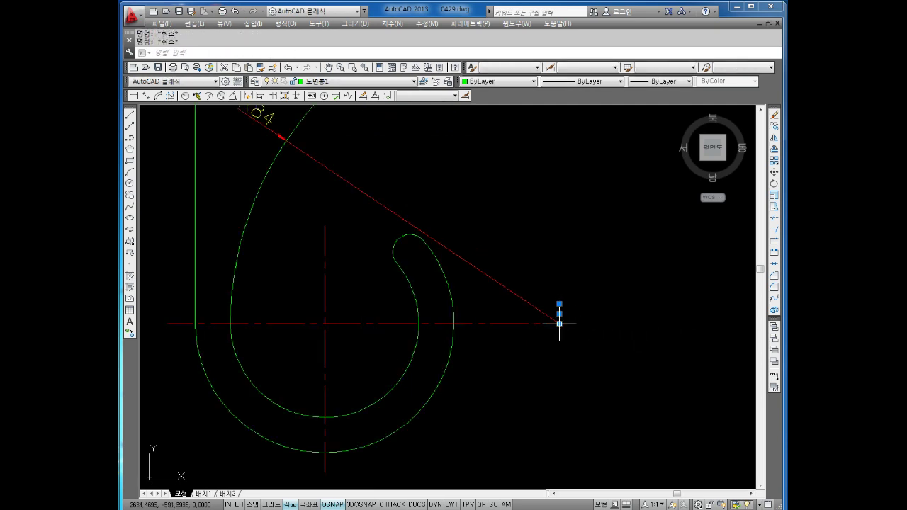
{"action": "key", "text": "Escape"}
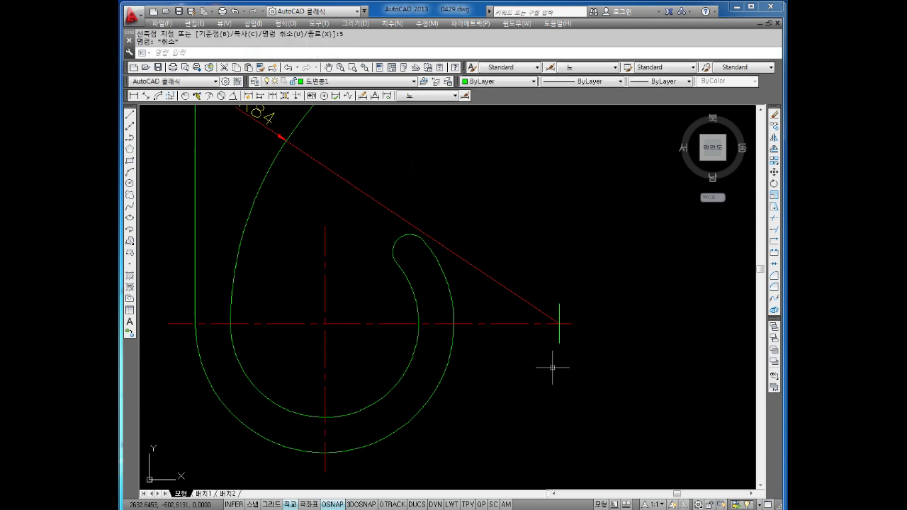
{"action": "left_click", "coordinate": [559, 323]}
{"action": "left_click", "coordinate": [348, 83]}
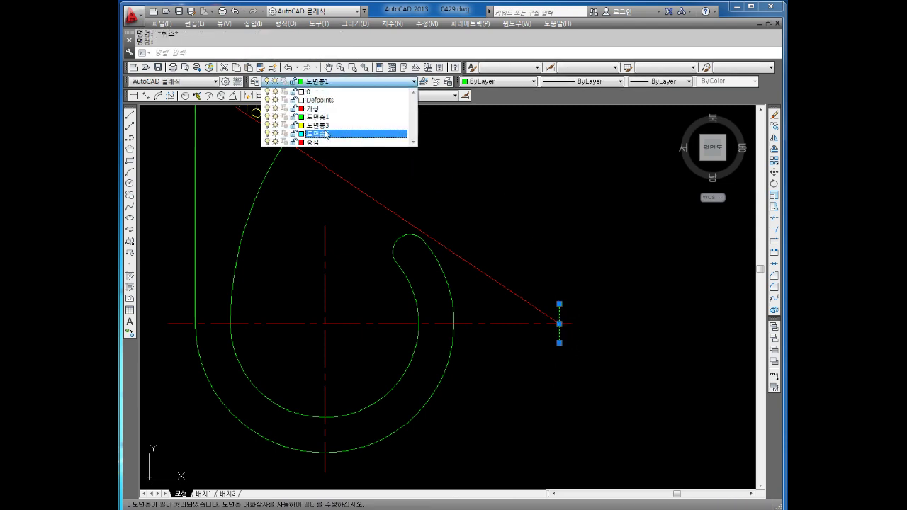
{"action": "key", "text": "Escape"}
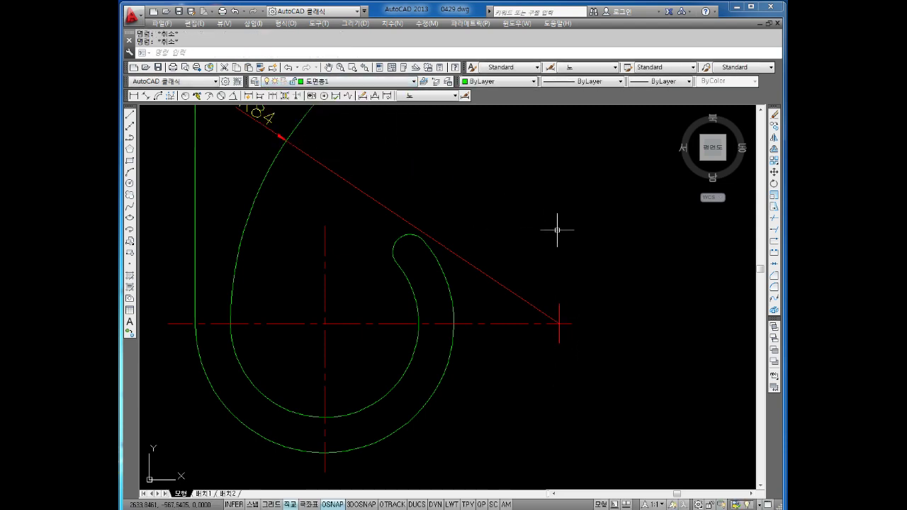
{"action": "scroll", "coordinate": [557, 229], "scroll_direction": "down", "scroll_amount": 2}
{"action": "middle_click_drag", "start_coordinate": [486, 230], "coordinate": [540, 236]}
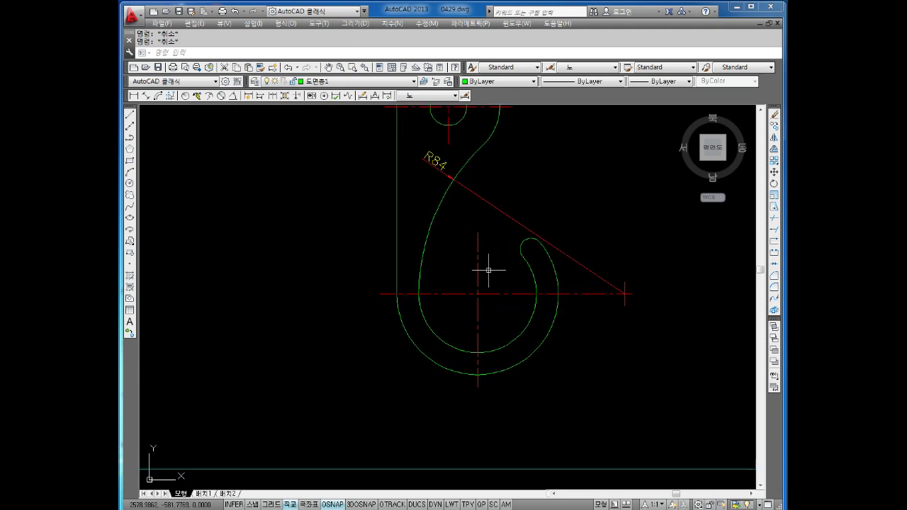
{"action": "scroll", "coordinate": [489, 270], "scroll_direction": "up", "scroll_amount": 2}
- Dimension the inner bend arc as R24 and the band width as 9
{"action": "left_click", "coordinate": [185, 96]}
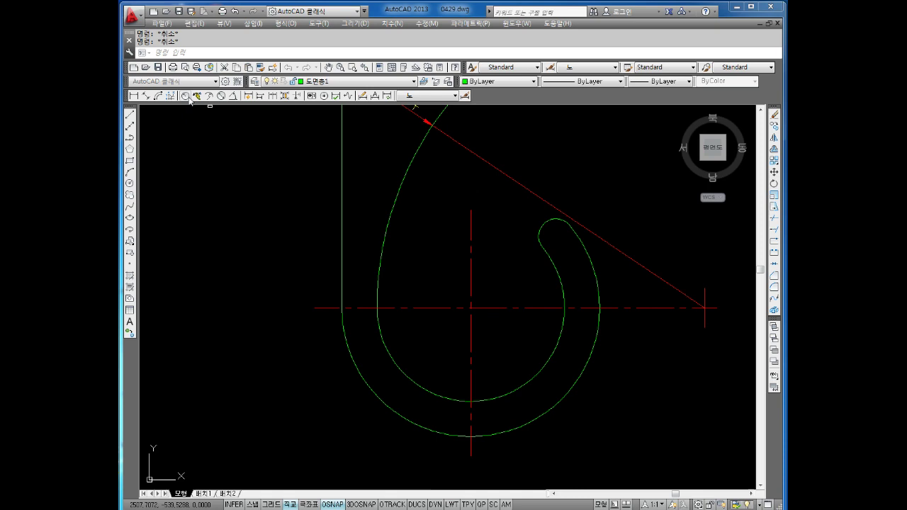
{"action": "left_click", "coordinate": [419, 381]}
{"action": "middle_click_drag", "start_coordinate": [435, 344], "coordinate": [419, 315]}
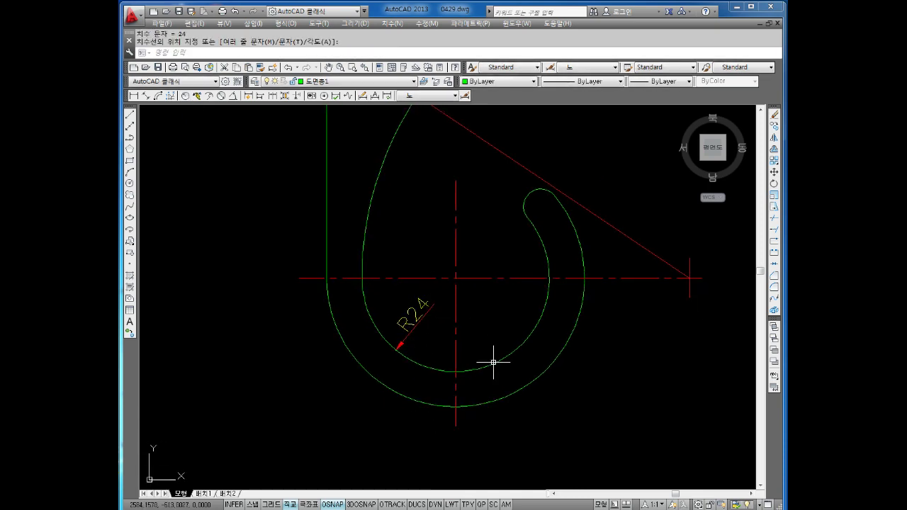
{"action": "left_click", "coordinate": [147, 96]}
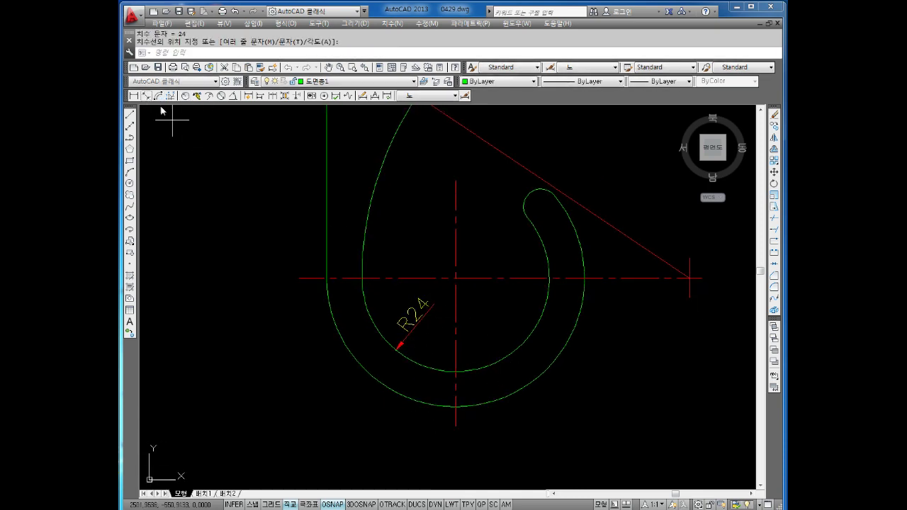
{"action": "left_click", "coordinate": [487, 368]}
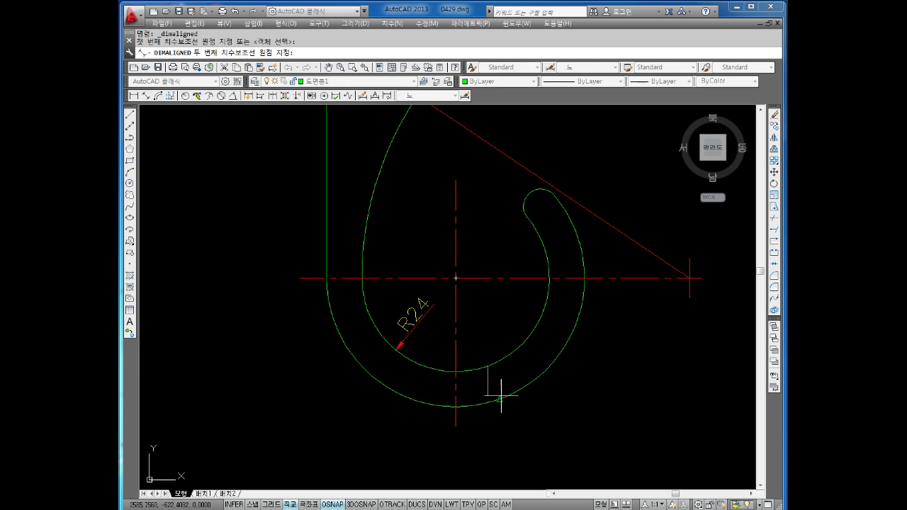
{"action": "left_click", "coordinate": [499, 392]}
{"action": "left_click", "coordinate": [525, 368]}
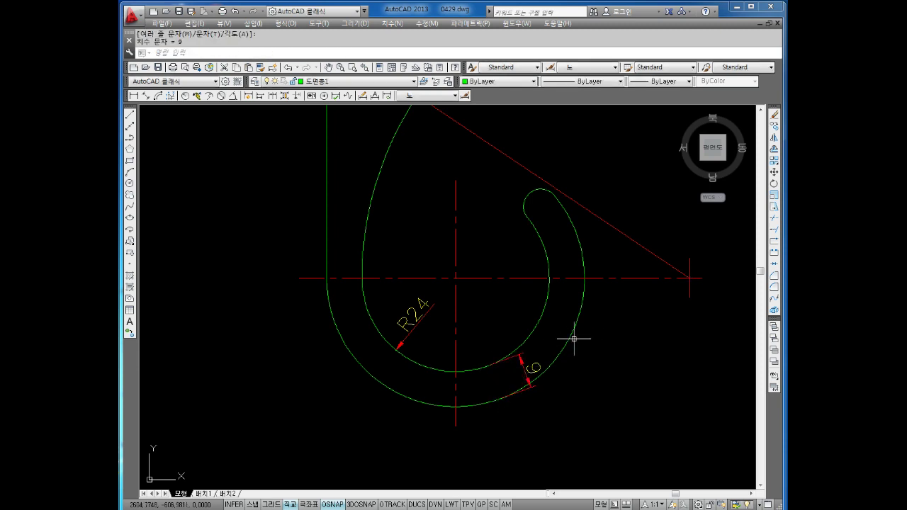
- Try repositioning the 9 dimension, cancel, and pan the view down and left
{"action": "scroll", "coordinate": [531, 368], "scroll_direction": "up", "scroll_amount": 2}
{"action": "left_click", "coordinate": [528, 358]}
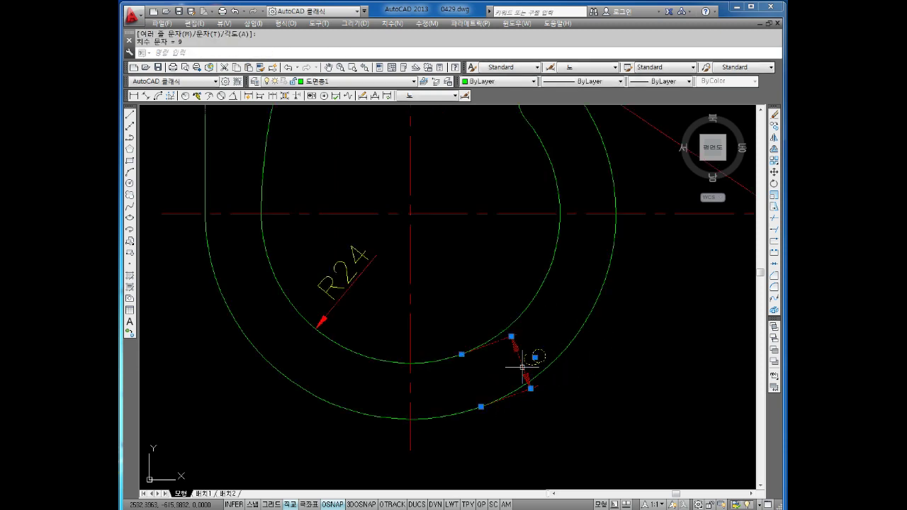
{"action": "left_click", "coordinate": [535, 358]}
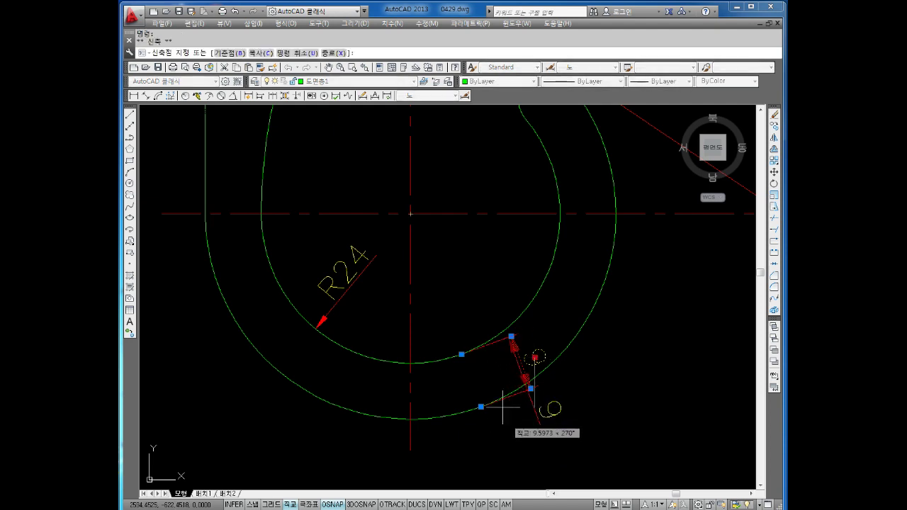
{"action": "key", "text": "Escape"}
{"action": "key", "text": "Escape"}
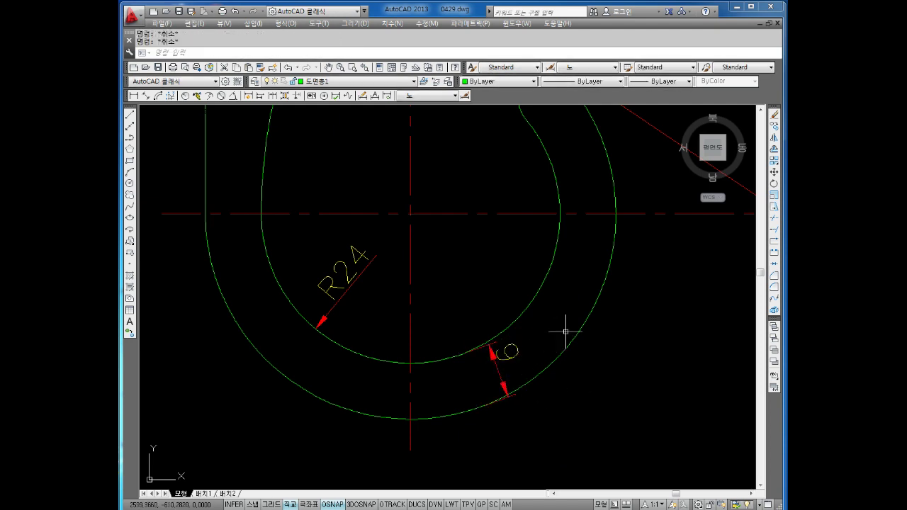
{"action": "scroll", "coordinate": [565, 331], "scroll_direction": "down", "scroll_amount": 2}
{"action": "left_click", "coordinate": [526, 350]}
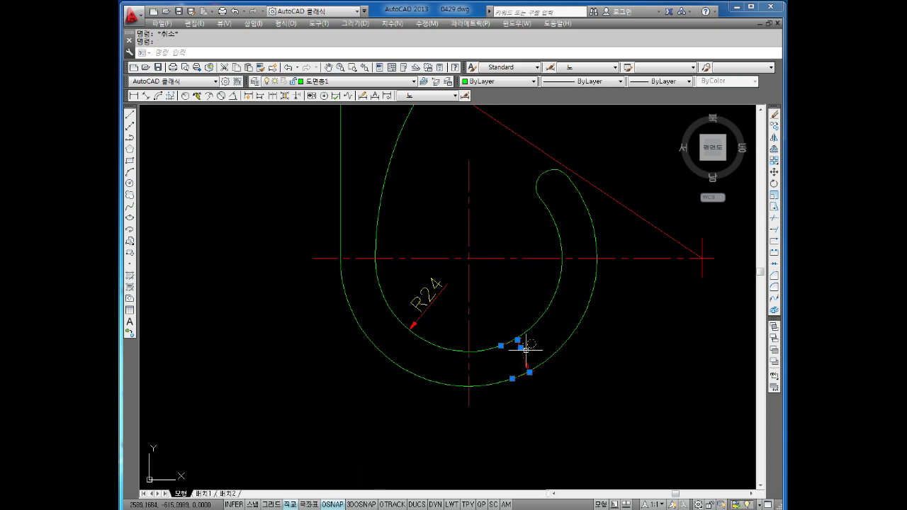
{"action": "left_click", "coordinate": [523, 348]}
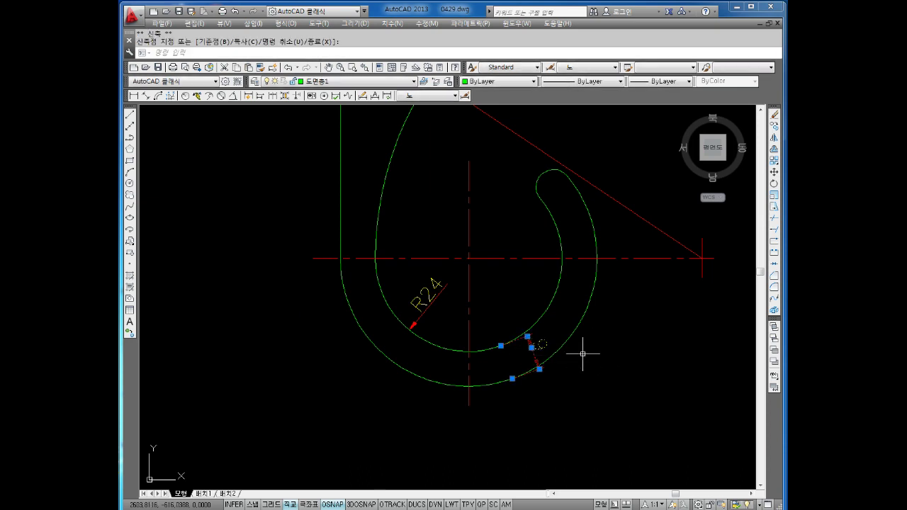
{"action": "key", "text": "Escape"}
{"action": "key", "text": "Escape"}
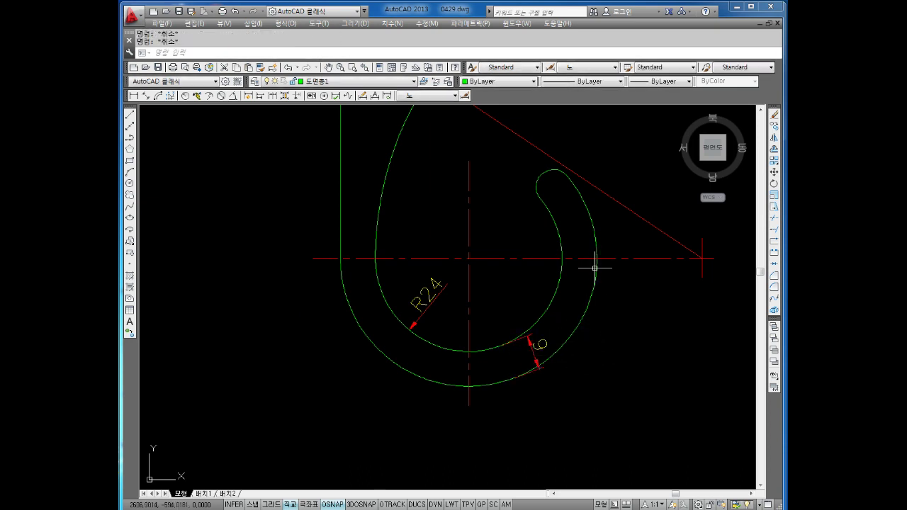
{"action": "middle_click_drag", "start_coordinate": [595, 268], "coordinate": [588, 281]}
{"action": "middle_click_drag", "start_coordinate": [568, 216], "coordinate": [547, 247]}
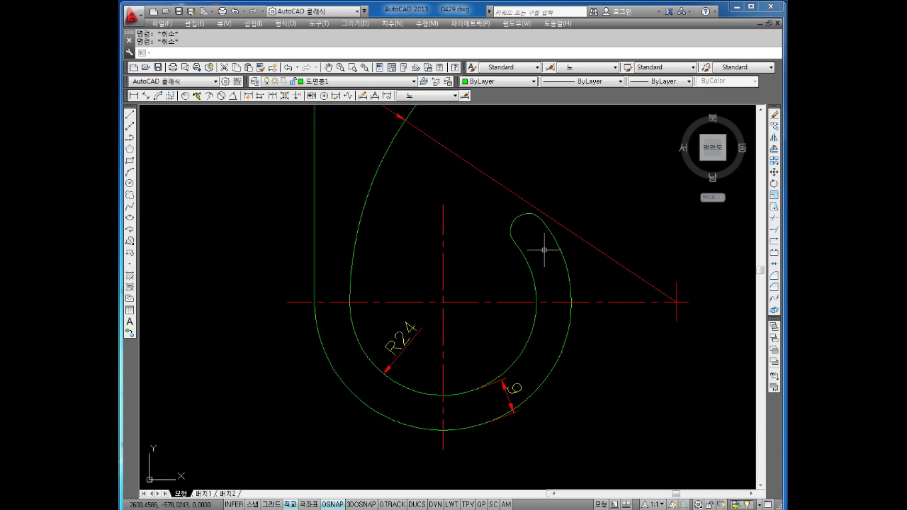
- Draw a line from the centre-line intersection to the small end circle
{"action": "type", "text": "l"}
{"action": "key", "text": "Return"}
{"action": "left_click", "coordinate": [443, 303]}
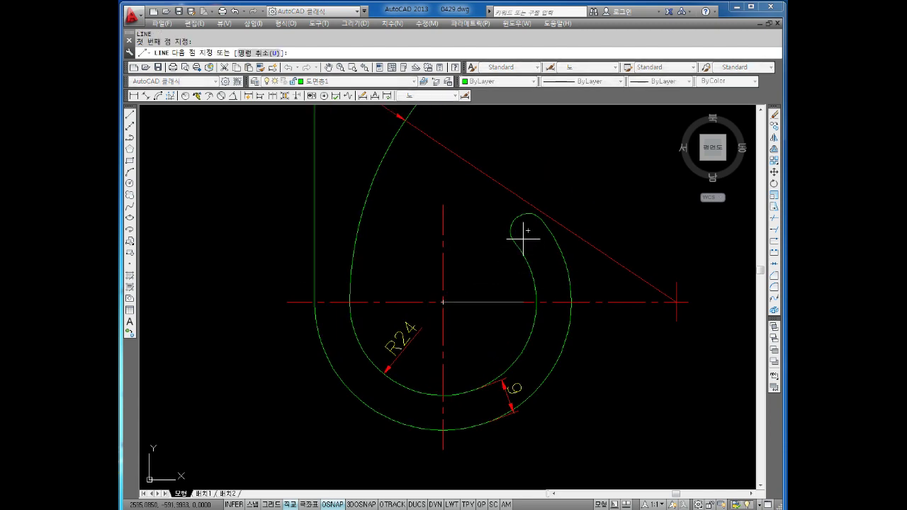
{"action": "left_click", "coordinate": [528, 230]}
{"action": "key", "text": "Escape"}
{"action": "key", "text": "Escape"}
- Start and cancel EXTEND and TRIM without changing anything
{"action": "type", "text": "ex"}
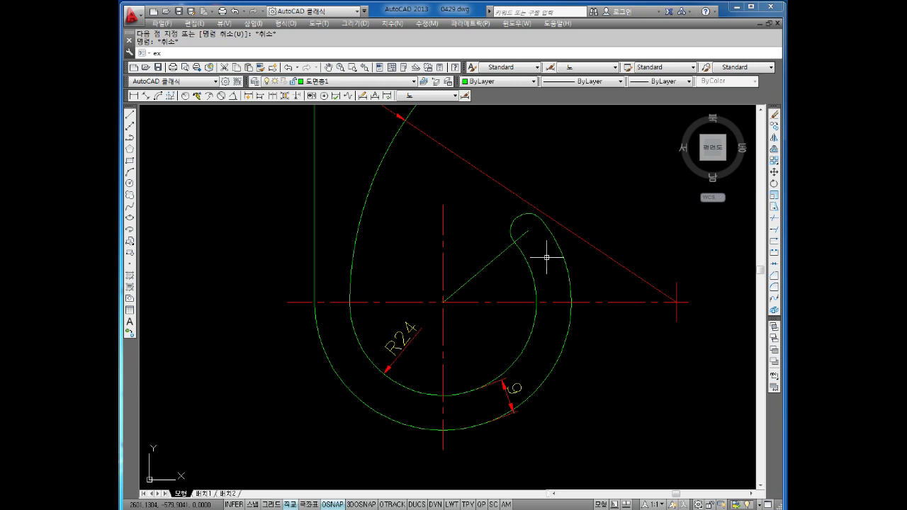
{"action": "key", "text": "Return"}
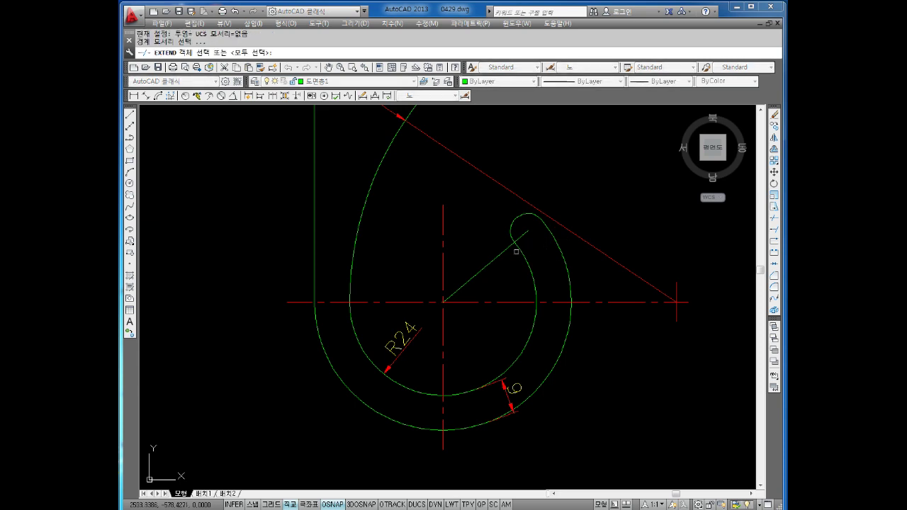
{"action": "key", "text": "Return"}
{"action": "key", "text": "Escape"}
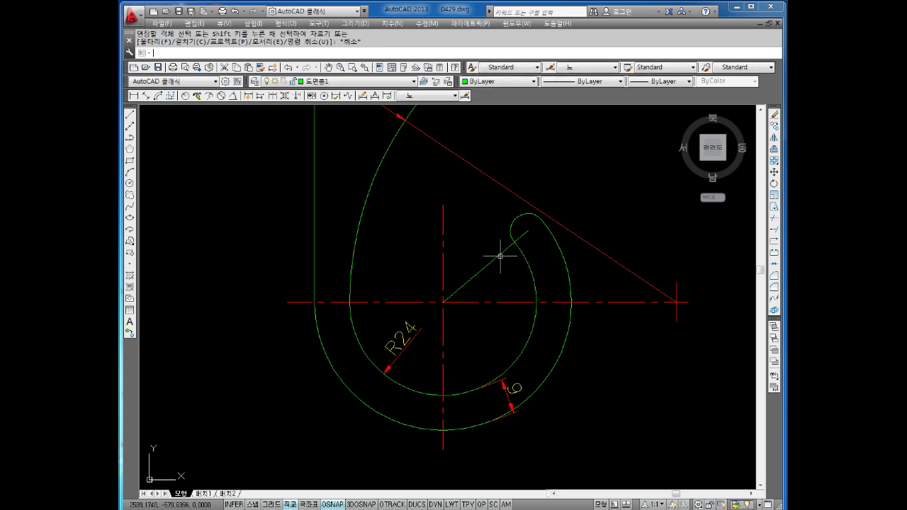
{"action": "type", "text": "tr"}
{"action": "key", "text": "Return"}
- Draw a short line inside the end circle and check it by selecting it
{"action": "key", "text": "Return"}
{"action": "key", "text": "Escape"}
{"action": "scroll", "coordinate": [536, 218], "scroll_direction": "up", "scroll_amount": 1}
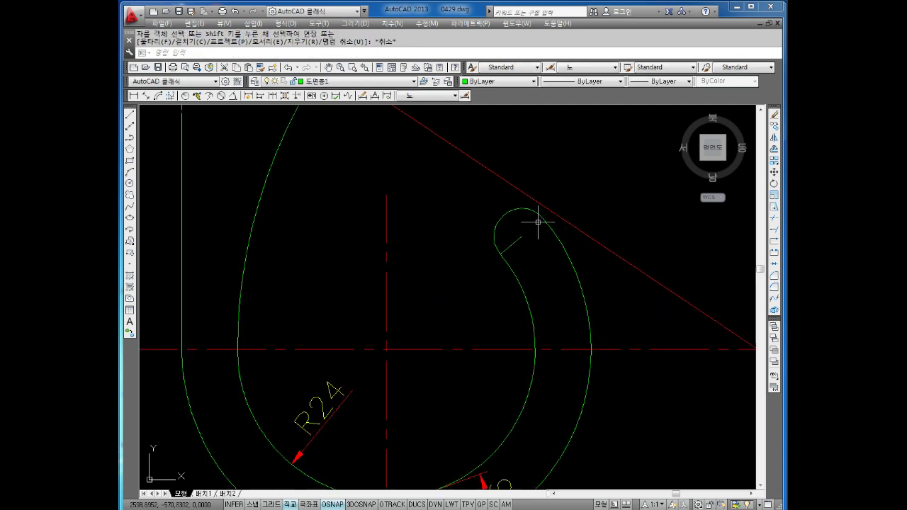
{"action": "scroll", "coordinate": [521, 245], "scroll_direction": "up", "scroll_amount": 1}
{"action": "type", "text": "l"}
{"action": "key", "text": "Return"}
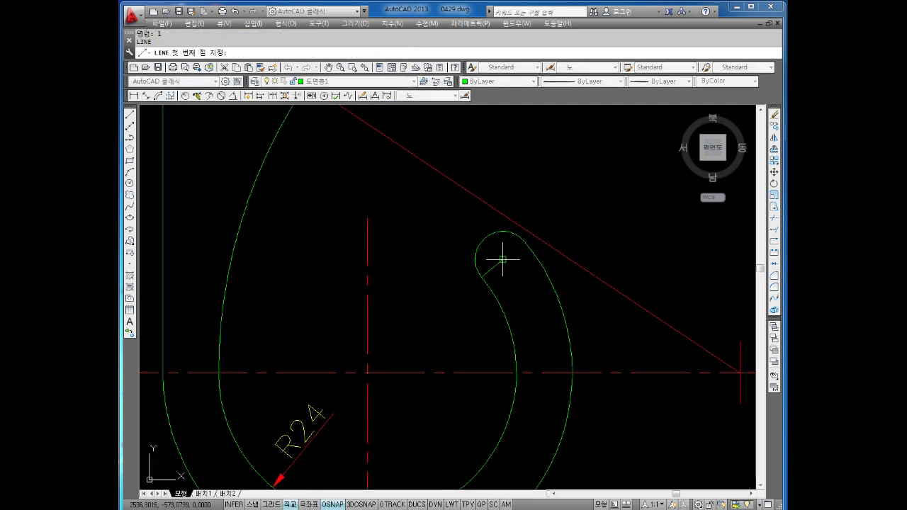
{"action": "left_click", "coordinate": [503, 258]}
{"action": "key", "text": "Escape"}
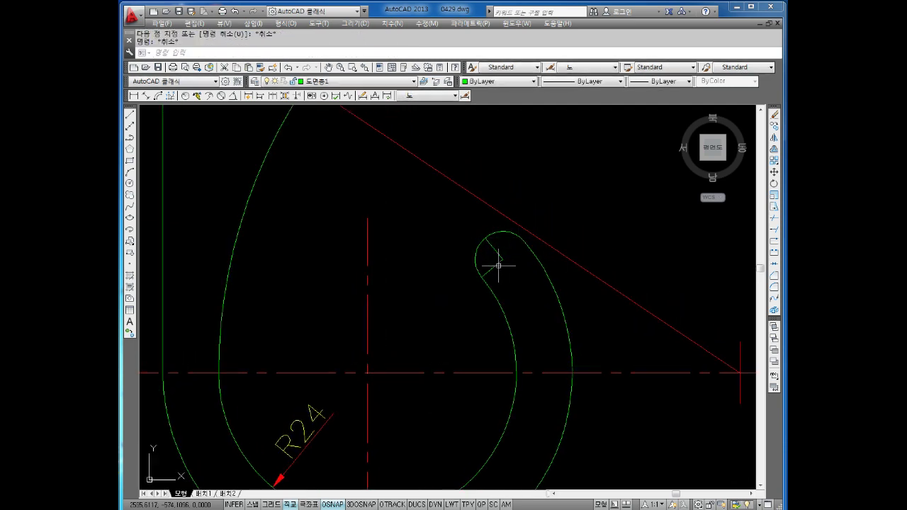
{"action": "key", "text": "Escape"}
{"action": "left_click", "coordinate": [498, 264]}
{"action": "key", "text": "Escape"}
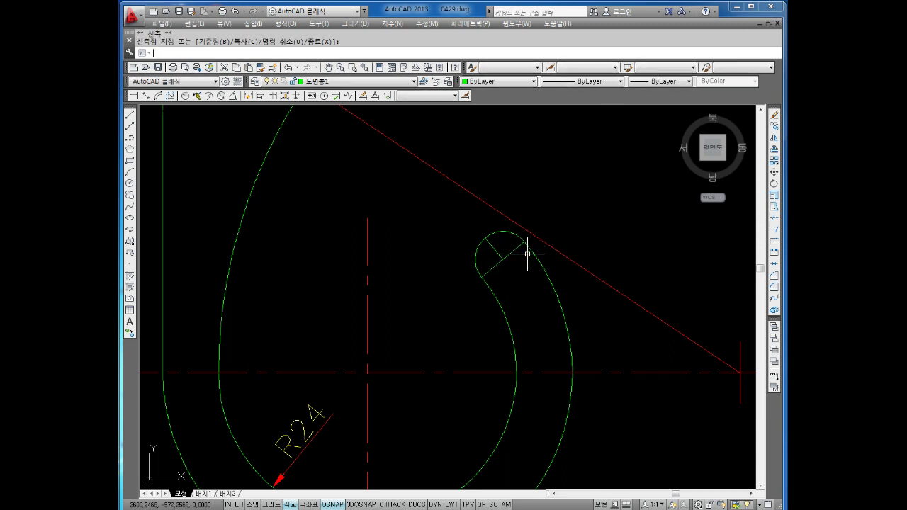
- Move the selected end-circle objects onto the 중심 layer
{"action": "left_click", "coordinate": [511, 248]}
{"action": "left_click", "coordinate": [502, 265]}
{"action": "left_click", "coordinate": [358, 81]}
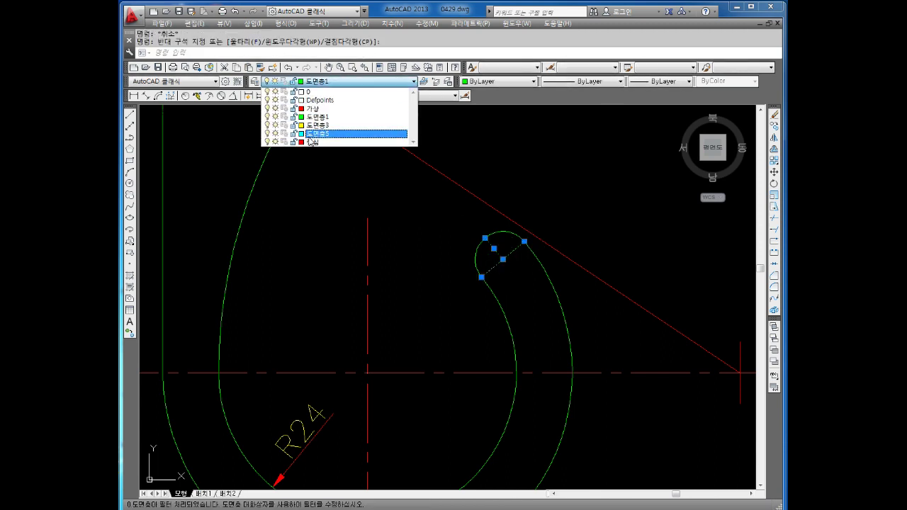
{"action": "left_click", "coordinate": [310, 138]}
{"action": "key", "text": "Escape"}
{"action": "type", "text": "le"}
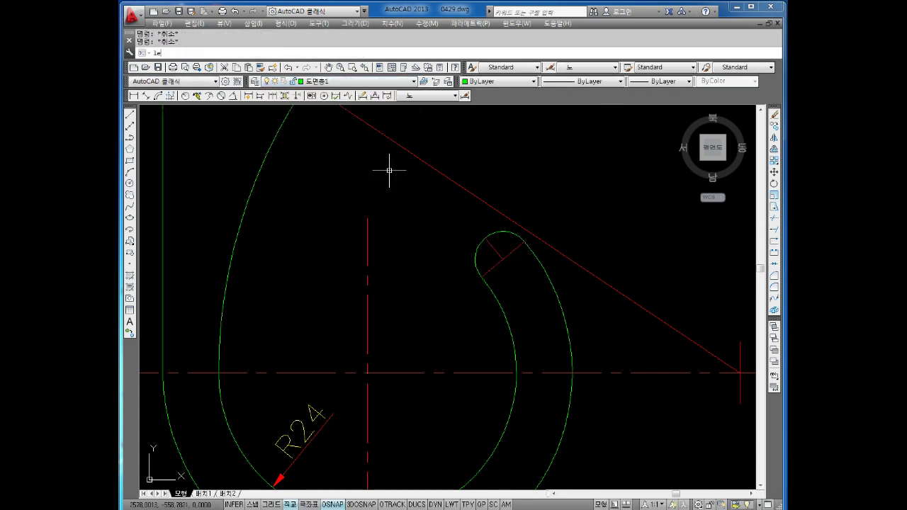
- Lengthen the diagonal centreline at the small end circle using a delta
{"action": "type", "text": "n"}
{"action": "key", "text": "Return"}
{"action": "type", "text": "de"}
{"action": "key", "text": "Return"}
{"action": "key", "text": "Return"}
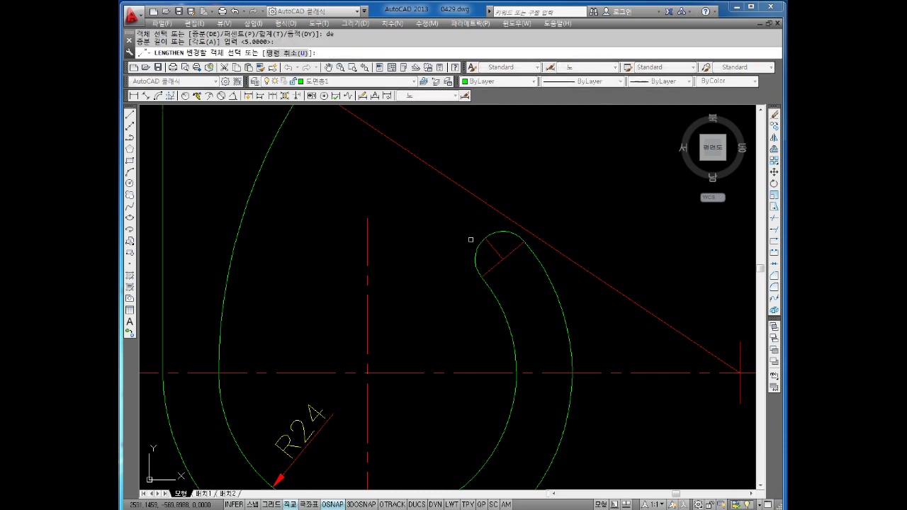
{"action": "left_click", "coordinate": [496, 249]}
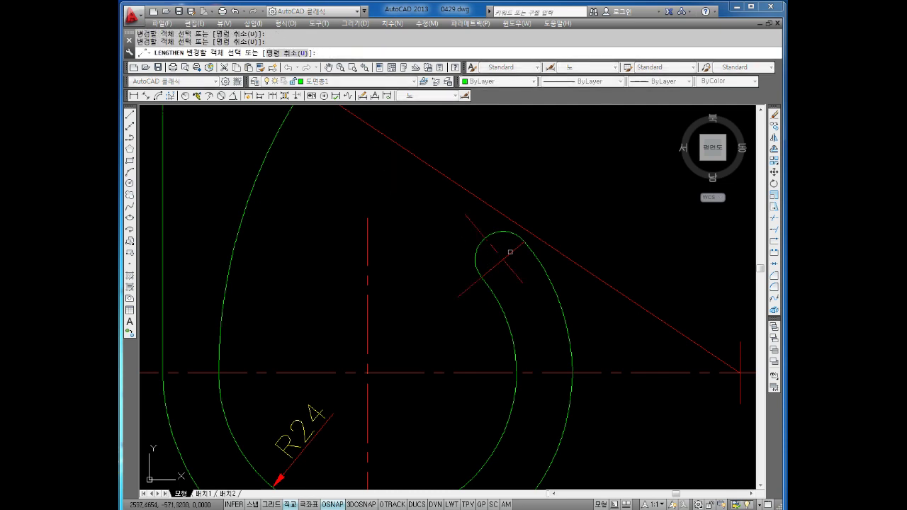
{"action": "key", "text": "Escape"}
{"action": "middle_click_drag", "start_coordinate": [526, 283], "coordinate": [492, 215]}
{"action": "scroll", "coordinate": [468, 224], "scroll_direction": "down", "scroll_amount": 2}
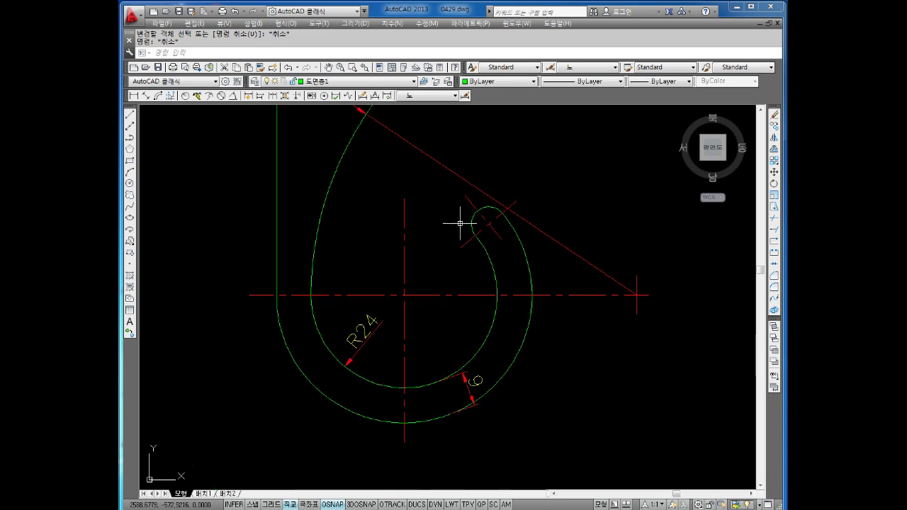
- Add a 40° angle dimension between the horizontal centreline and the slanted line
{"action": "left_click", "coordinate": [224, 100]}
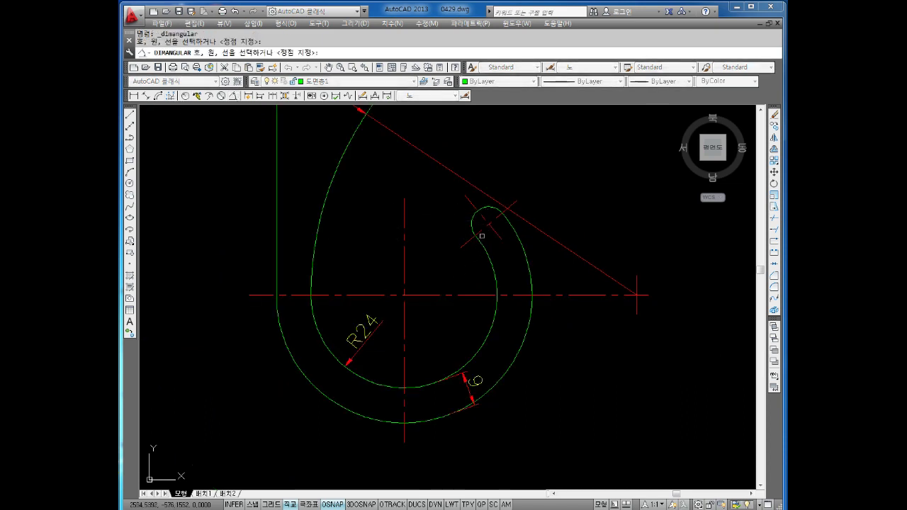
{"action": "left_click", "coordinate": [469, 295]}
{"action": "left_click", "coordinate": [472, 238]}
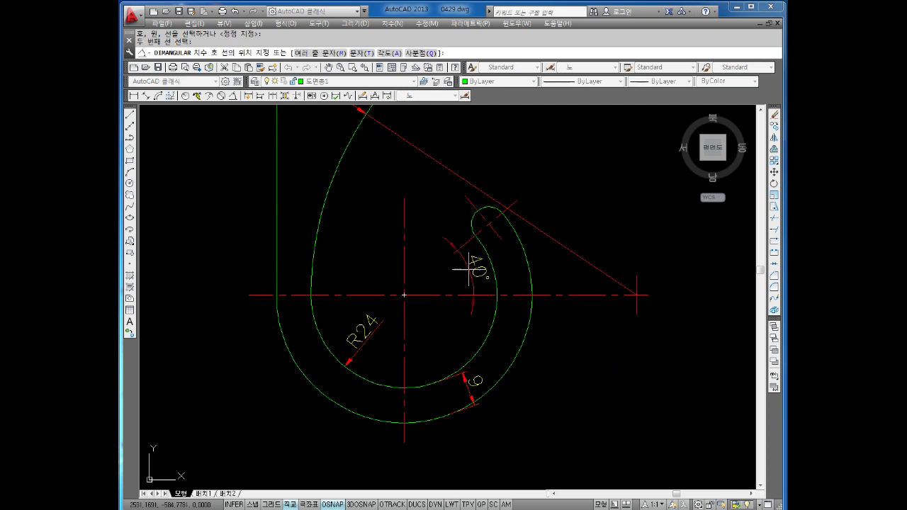
{"action": "left_click", "coordinate": [589, 216]}
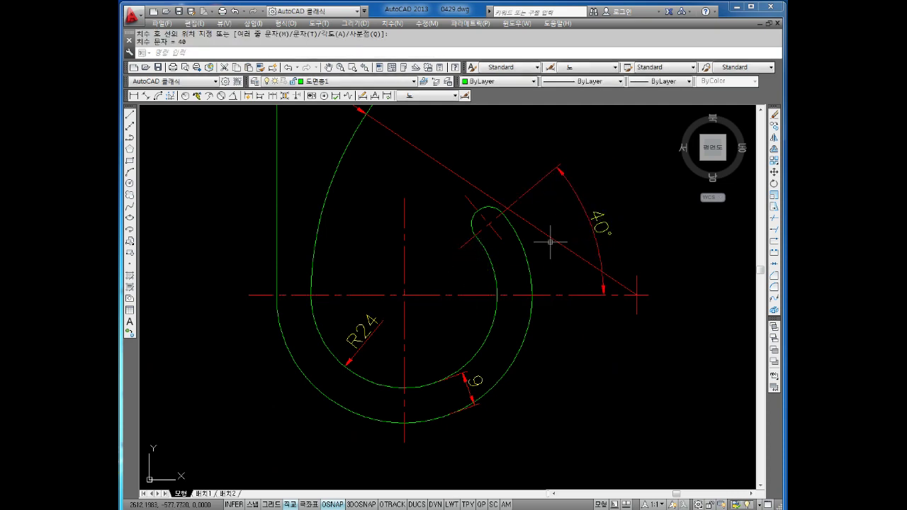
{"action": "key", "text": "Escape"}
{"action": "key", "text": "Escape"}
{"action": "scroll", "coordinate": [603, 233], "scroll_direction": "down", "scroll_amount": 2}
{"action": "scroll", "coordinate": [573, 260], "scroll_direction": "down", "scroll_amount": 2}
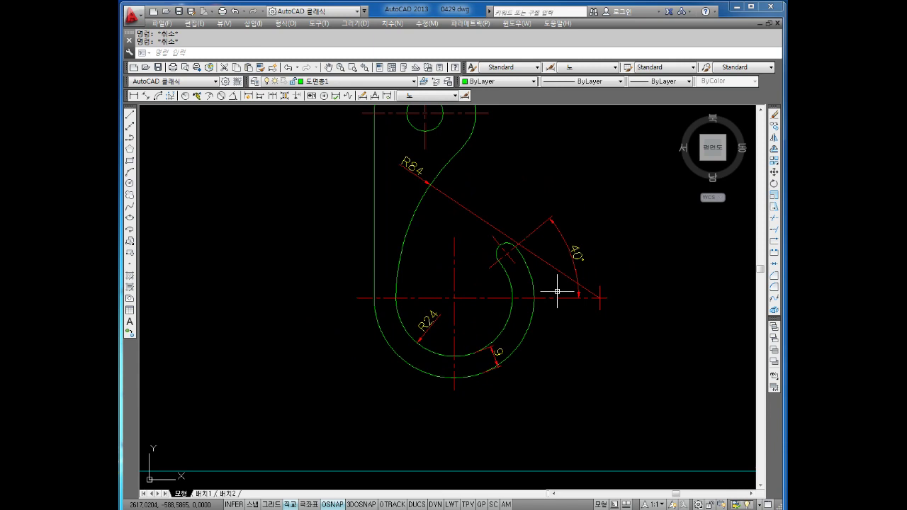
{"action": "middle_click_drag", "start_coordinate": [544, 281], "coordinate": [524, 361]}
- Dimension the top circle as Ø15 and pick the outer top arc for R21
{"action": "left_click", "coordinate": [210, 98]}
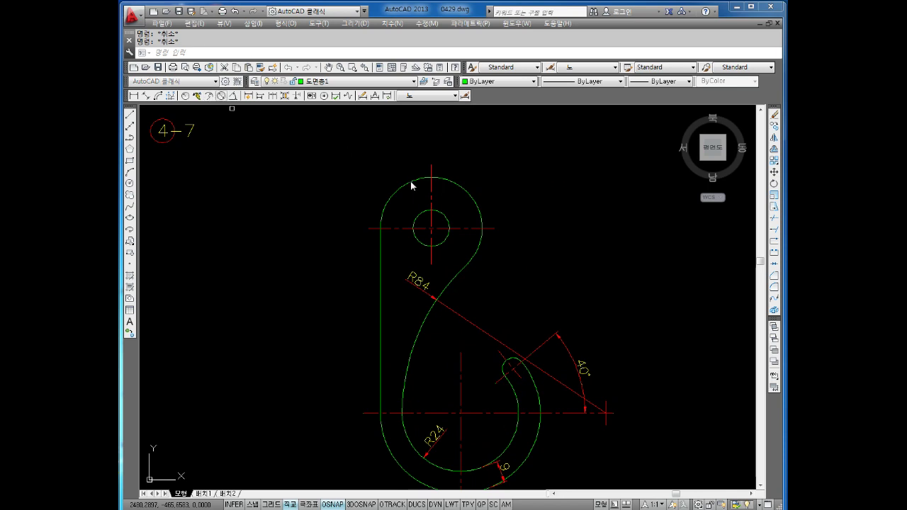
{"action": "left_click", "coordinate": [443, 217]}
{"action": "left_click", "coordinate": [485, 175]}
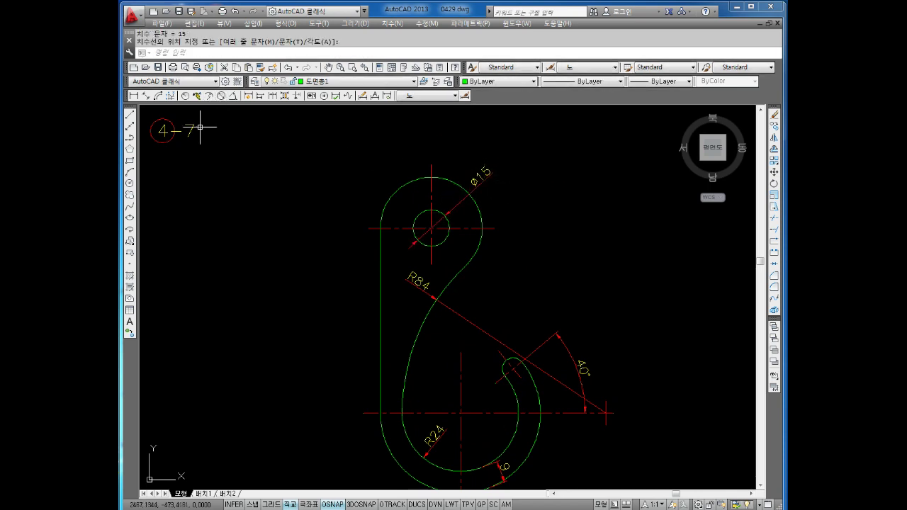
{"action": "left_click", "coordinate": [185, 95]}
{"action": "left_click", "coordinate": [393, 194]}
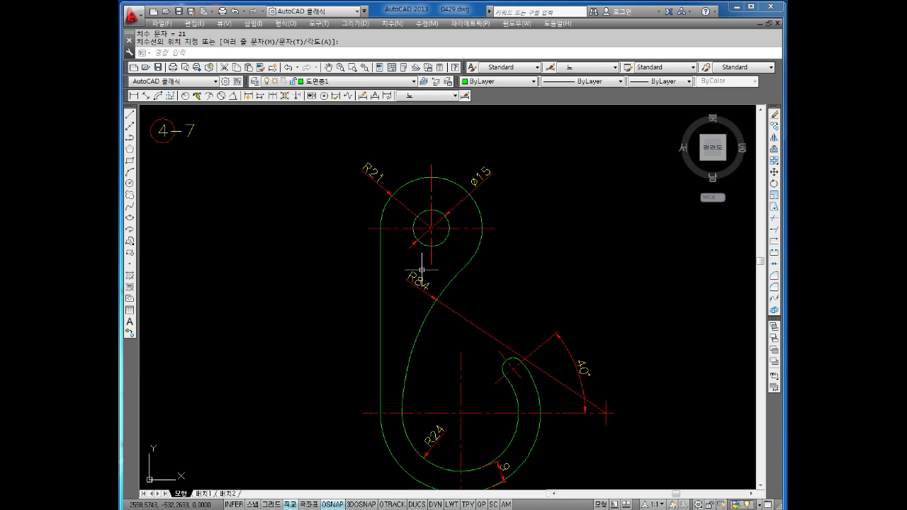
{"action": "middle_click_drag", "start_coordinate": [485, 278], "coordinate": [480, 252]}
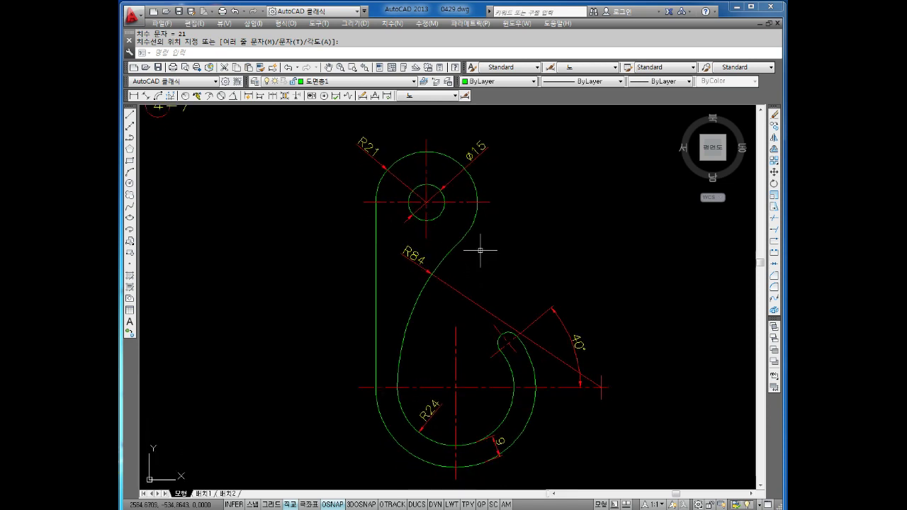
{"action": "middle_click_drag", "start_coordinate": [480, 250], "coordinate": [455, 255]}
{"action": "key", "text": "Escape"}
{"action": "key", "text": "Escape"}
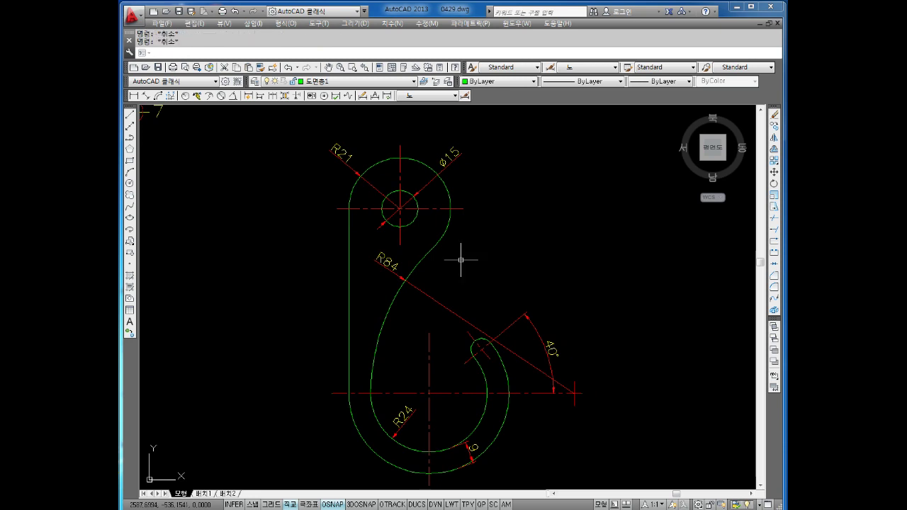
{"action": "type", "text": "len"}
- Set up LENGTHEN with a delta of 10
{"action": "key", "text": "Return"}
{"action": "type", "text": "de"}
{"action": "key", "text": "Return"}
{"action": "type", "text": "10"}
{"action": "key", "text": "Return"}
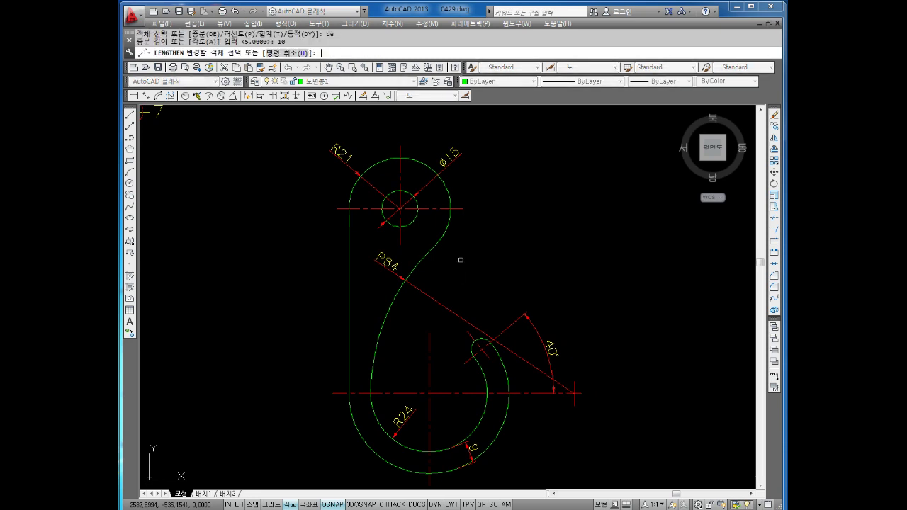
- Lengthen the upper R84 arc twice by 10 past the top circle
{"action": "left_click", "coordinate": [452, 234]}
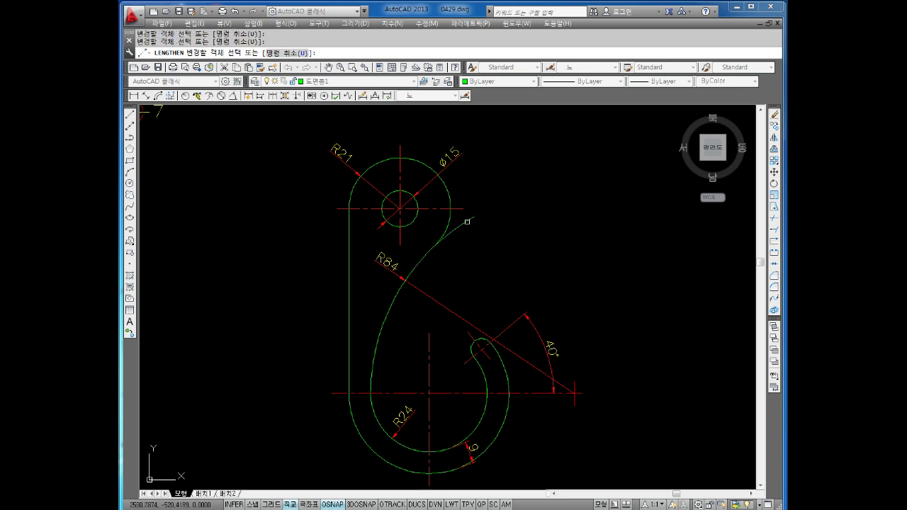
{"action": "left_click", "coordinate": [457, 227]}
{"action": "scroll", "coordinate": [455, 228], "scroll_direction": "up", "scroll_amount": 2}
{"action": "scroll", "coordinate": [440, 238], "scroll_direction": "up", "scroll_amount": 4}
{"action": "key", "text": "Escape"}
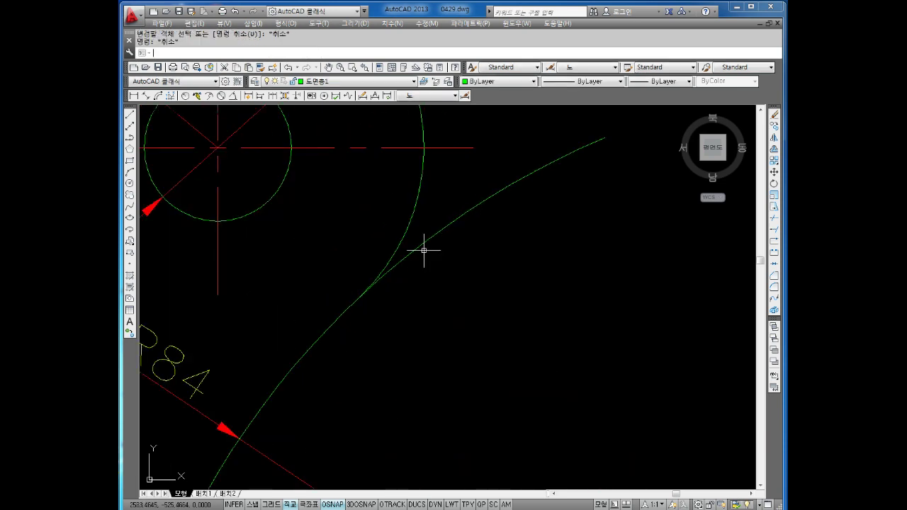
- Break the arc at its junction with the circle using a Nearest snap point
{"action": "type", "text": "ㅂr"}
{"action": "key", "text": "Return"}
{"action": "left_click", "coordinate": [407, 255]}
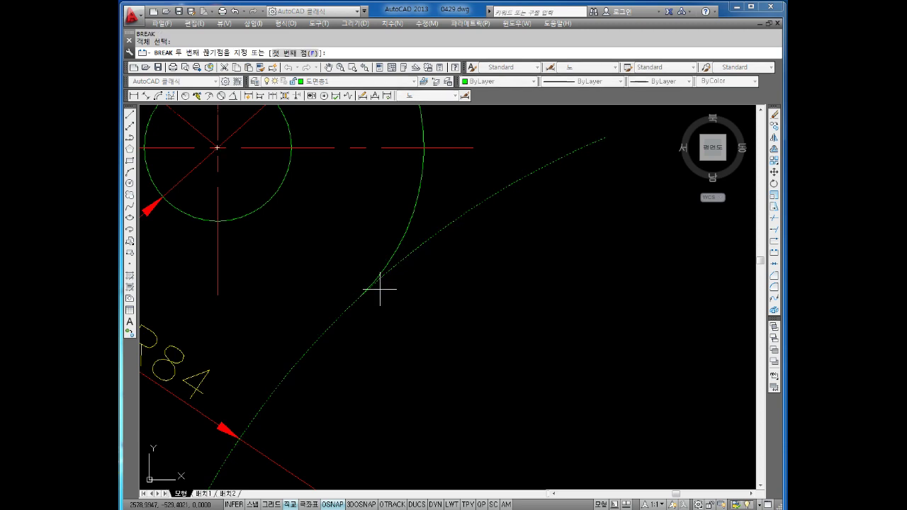
{"action": "key", "text": "Return"}
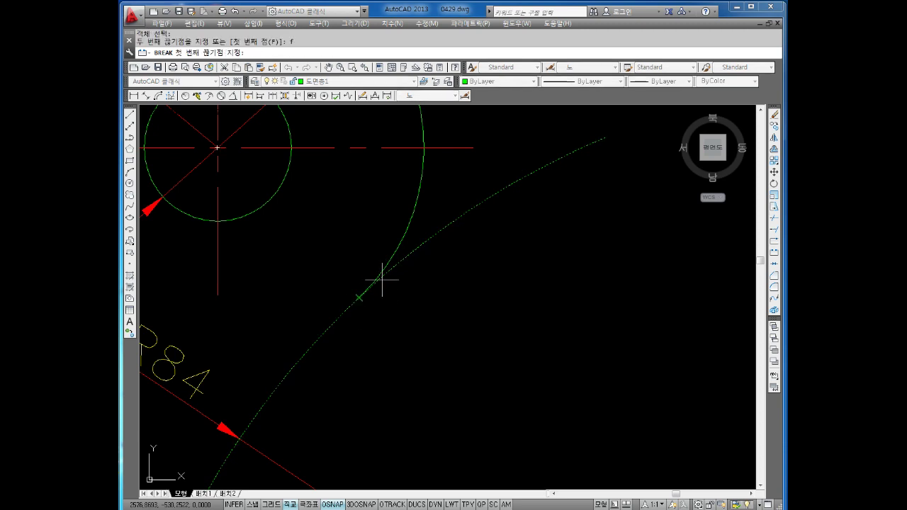
{"action": "right_click", "coordinate": [388, 329], "text": "shift"}
{"action": "left_click", "coordinate": [440, 287]}
{"action": "left_click", "coordinate": [379, 277]}
{"action": "key", "text": "Escape"}
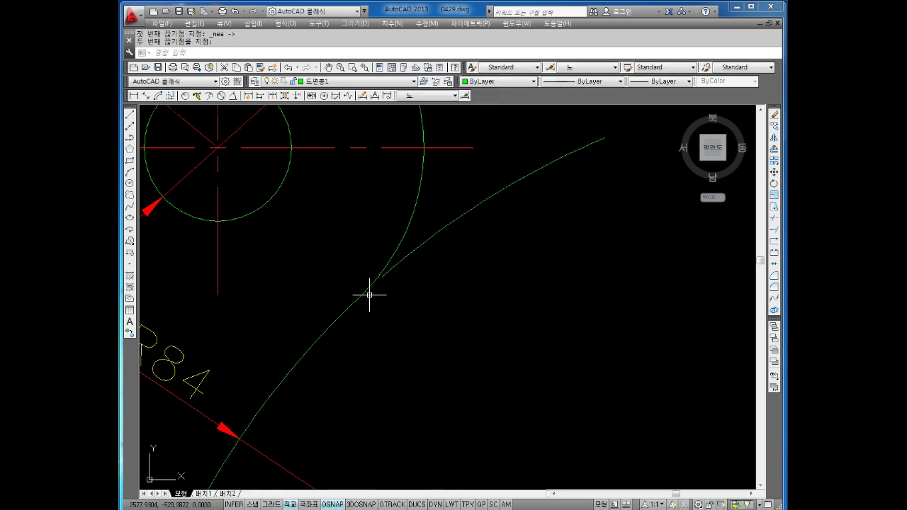
- Put the arc's extended tail on the red centreline layer and view the whole hook
{"action": "left_click", "coordinate": [417, 246]}
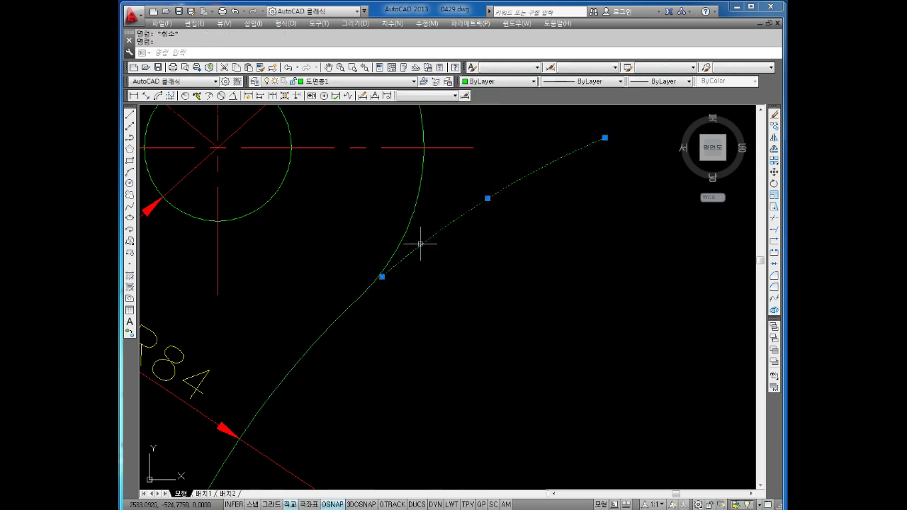
{"action": "left_click", "coordinate": [341, 81]}
{"action": "left_click", "coordinate": [318, 117]}
{"action": "key", "text": "Escape"}
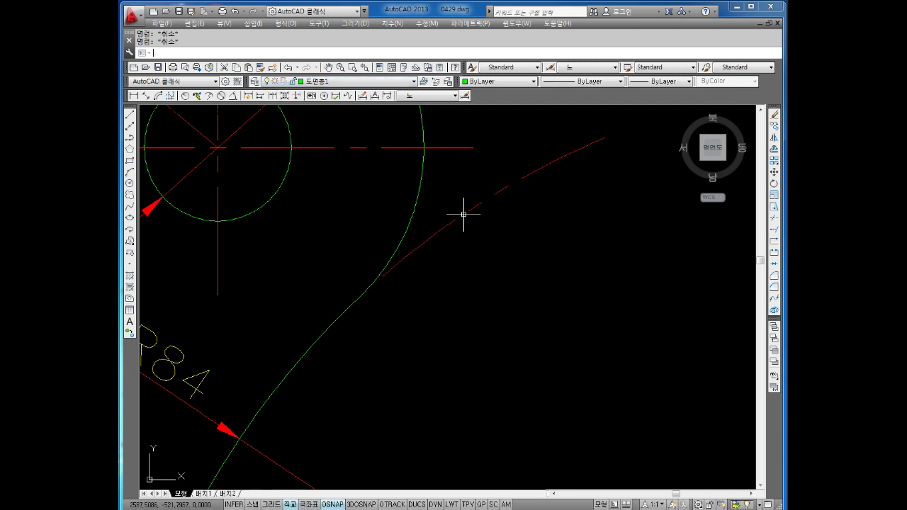
{"action": "scroll", "coordinate": [557, 261], "scroll_direction": "down", "scroll_amount": 5}
{"action": "middle_click_drag", "start_coordinate": [557, 261], "coordinate": [516, 250]}
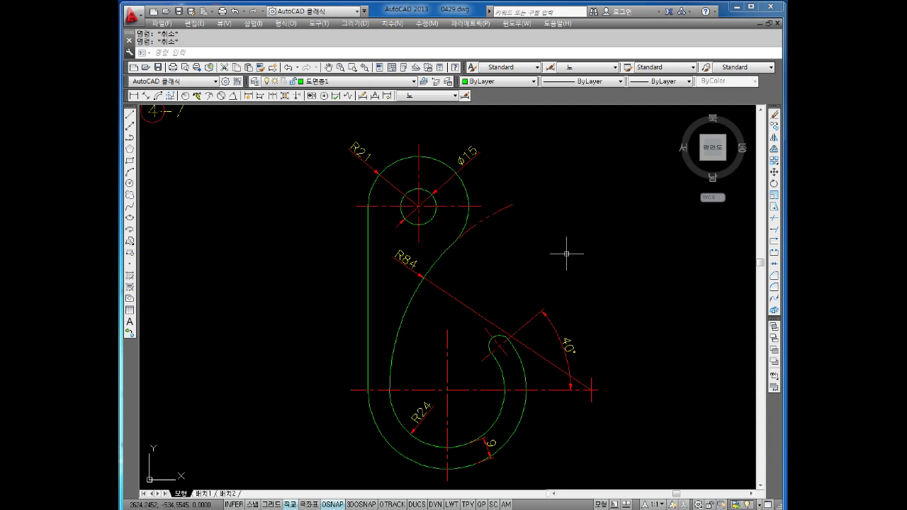
- Save the drawing with Ctrl+S, then zoom to the bottom rows of exercise frames
{"action": "scroll", "coordinate": [567, 253], "scroll_direction": "down", "scroll_amount": 2}
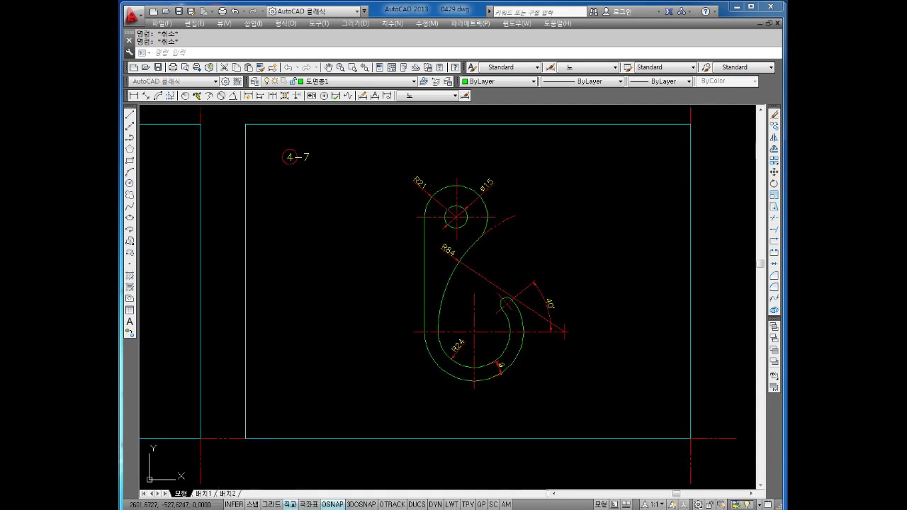
{"action": "key", "text": "ctrl+s"}
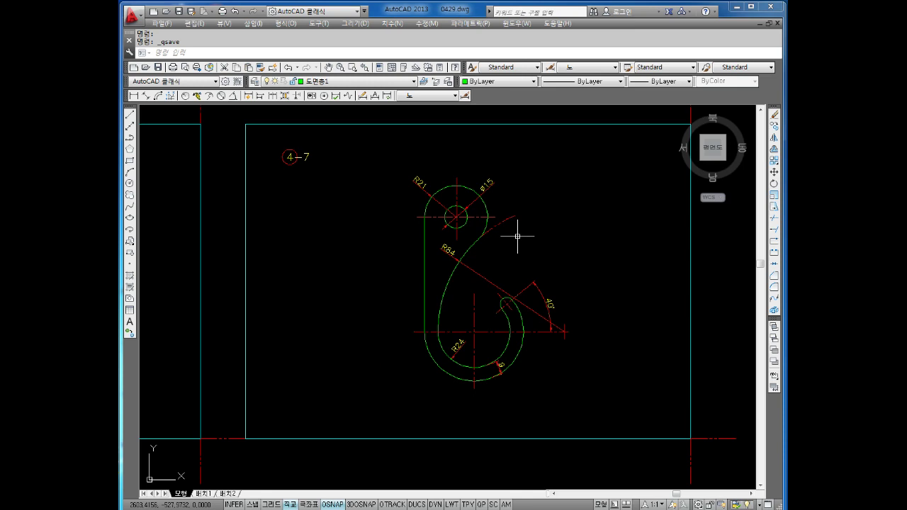
{"action": "scroll", "coordinate": [459, 320], "scroll_direction": "down", "scroll_amount": 5}
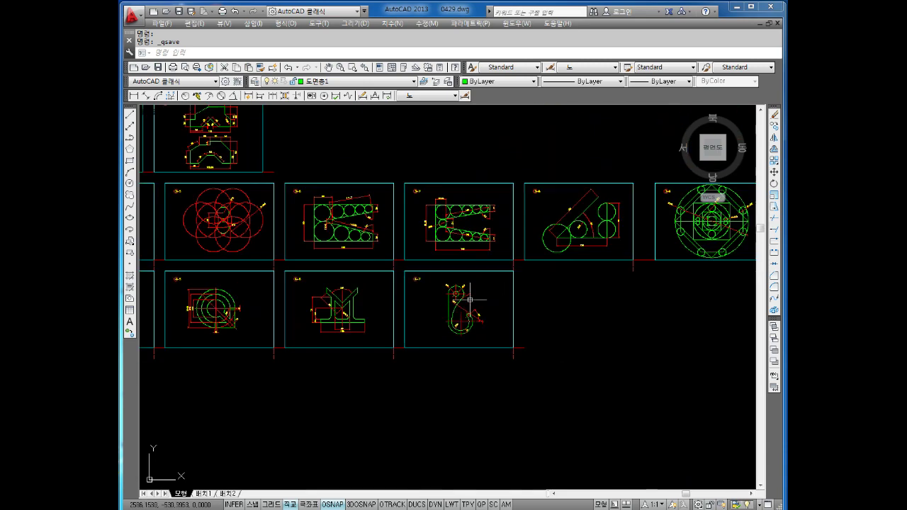
{"action": "scroll", "coordinate": [475, 333], "scroll_direction": "down", "scroll_amount": 2}
{"action": "scroll", "coordinate": [491, 346], "scroll_direction": "down", "scroll_amount": 3}
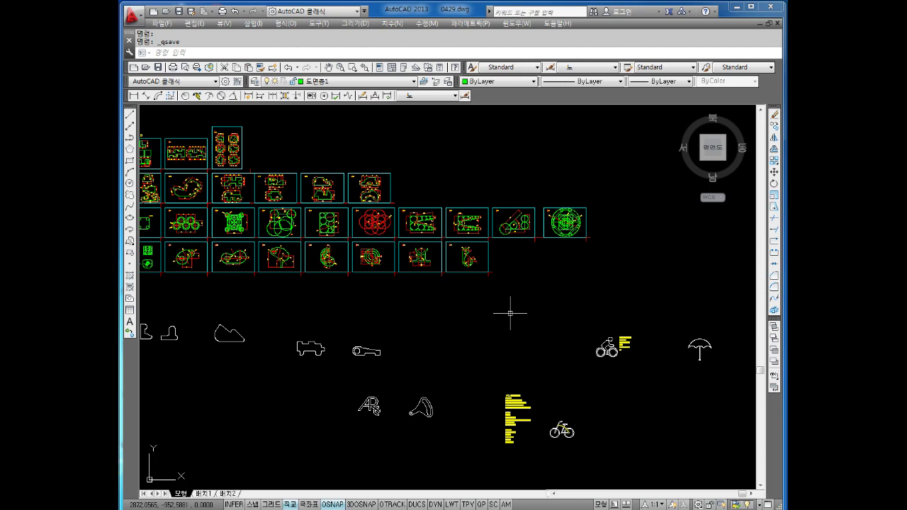
{"action": "scroll", "coordinate": [482, 252], "scroll_direction": "up", "scroll_amount": 4}
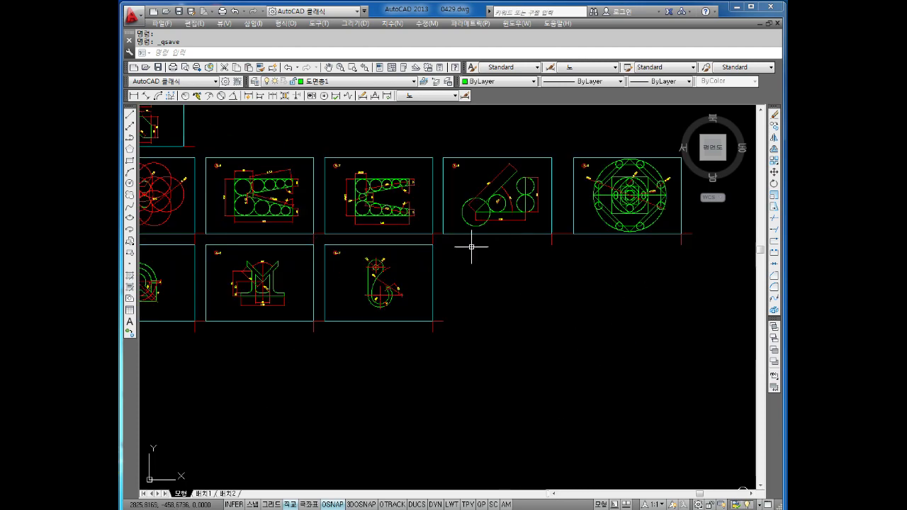
{"action": "key", "text": "Escape"}
{"action": "key", "text": "Escape"}
{"action": "type", "text": "c"}
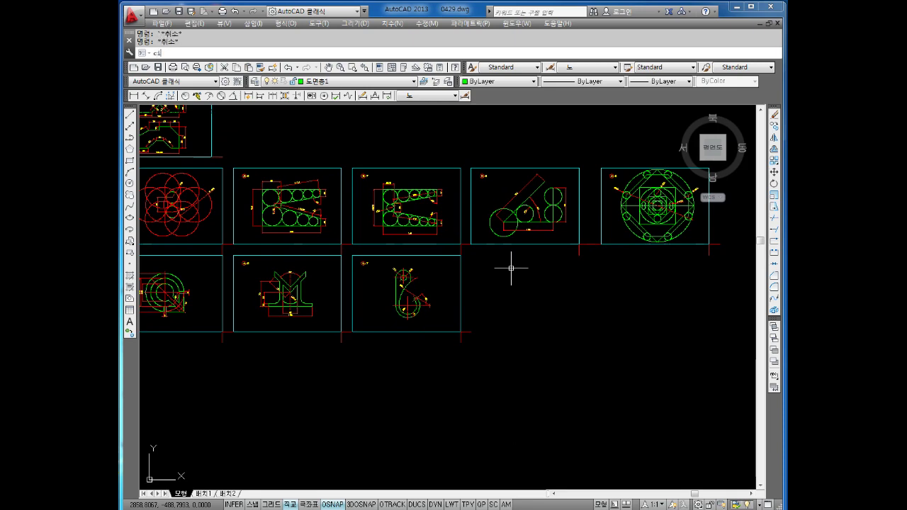
- Copy the whole 4-7 frame to an empty spot on its right
{"action": "type", "text": "o"}
{"action": "key", "text": "Return"}
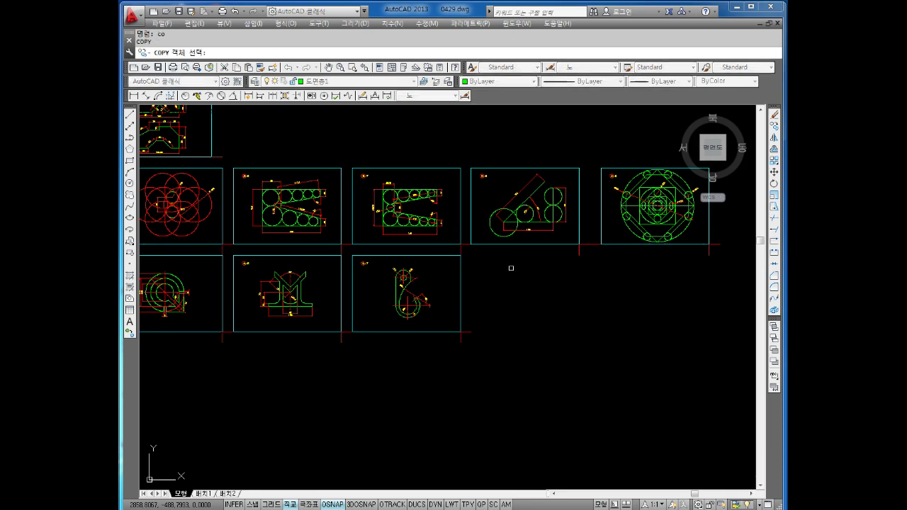
{"action": "scroll", "coordinate": [479, 248], "scroll_direction": "up", "scroll_amount": 1}
{"action": "scroll", "coordinate": [488, 237], "scroll_direction": "up", "scroll_amount": 1}
{"action": "left_click", "coordinate": [488, 230]}
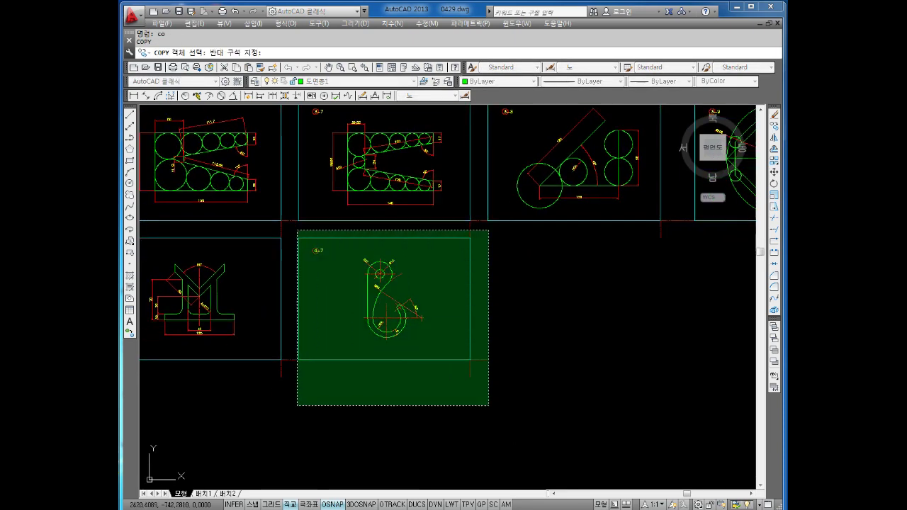
{"action": "left_click", "coordinate": [297, 405]}
{"action": "left_click", "coordinate": [281, 359]}
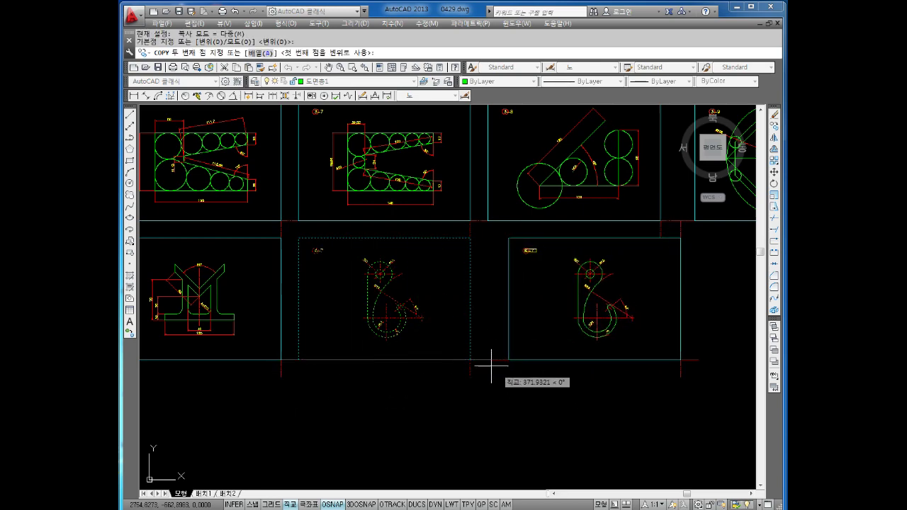
{"action": "left_click", "coordinate": [470, 366]}
{"action": "key", "text": "Escape"}
- Erase the copied hook from the new frame
{"action": "scroll", "coordinate": [574, 312], "scroll_direction": "up", "scroll_amount": 1}
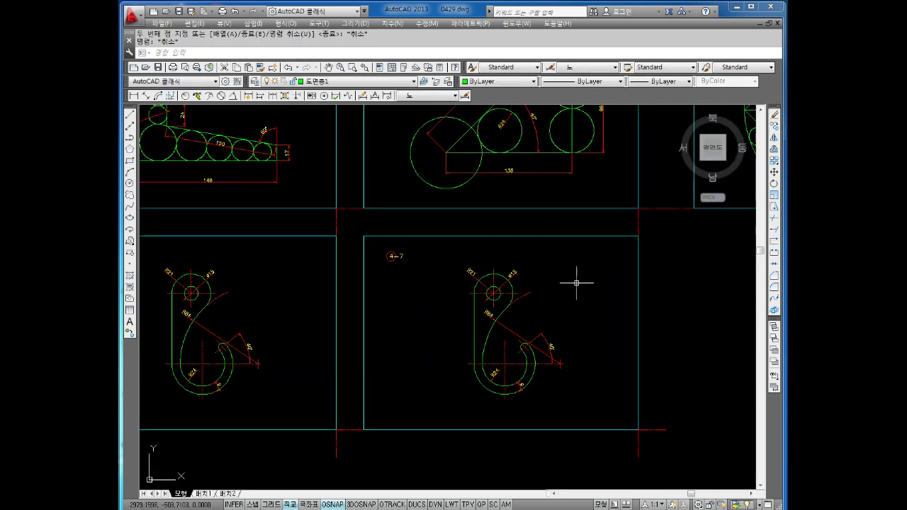
{"action": "left_click", "coordinate": [588, 260]}
{"action": "left_click", "coordinate": [429, 403]}
{"action": "key", "text": "Delete"}
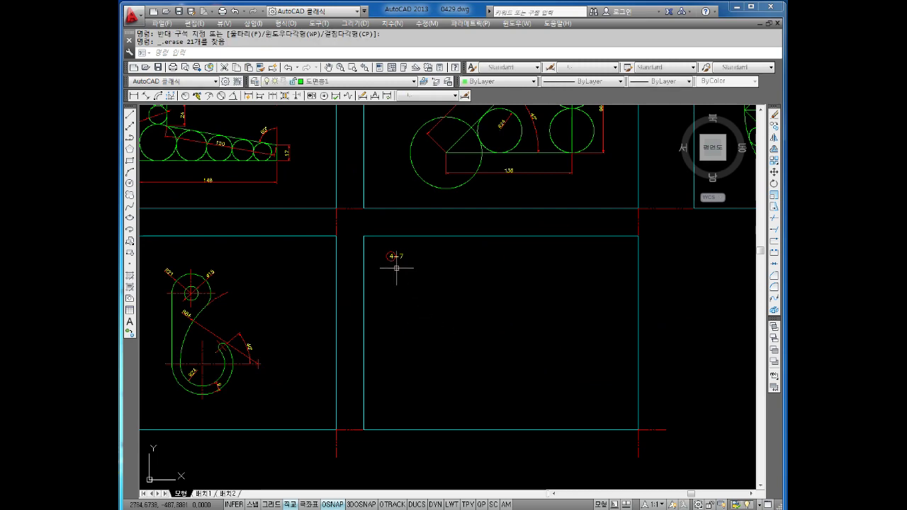
- Edit the new frame's 4-7 label to read 4-8
{"action": "scroll", "coordinate": [397, 268], "scroll_direction": "up", "scroll_amount": 2}
{"action": "double_click", "coordinate": [402, 239]}
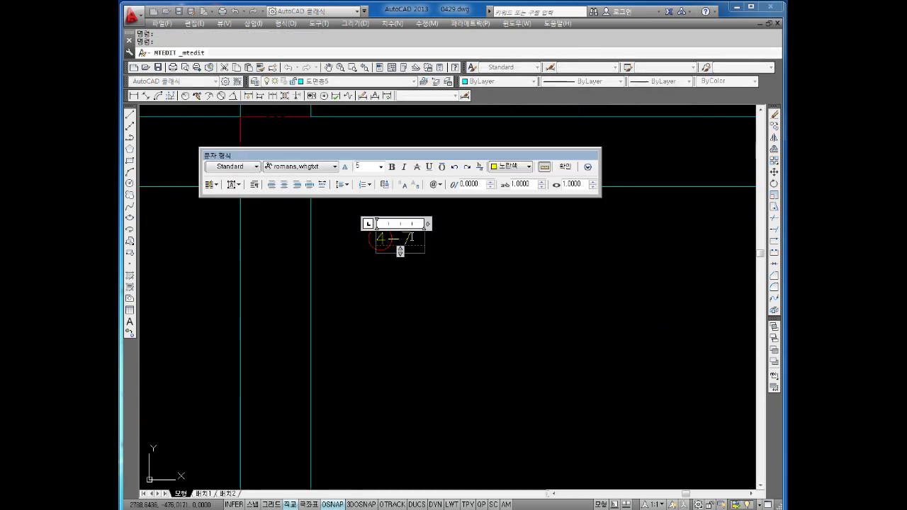
{"action": "type", "text": "8"}
{"action": "left_click", "coordinate": [507, 267]}
- Navigate to the umbrella symbol, starting and then abandoning a copy of it
{"action": "scroll", "coordinate": [468, 320], "scroll_direction": "down", "scroll_amount": 3}
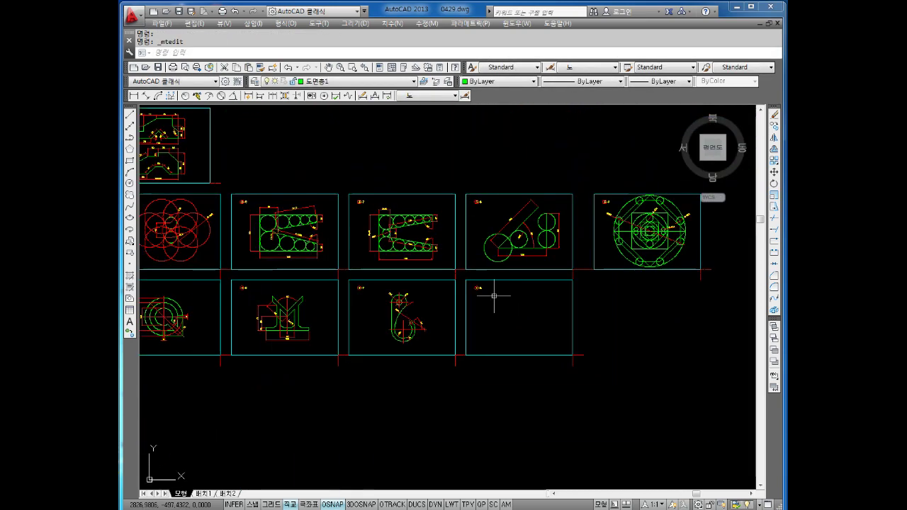
{"action": "scroll", "coordinate": [468, 320], "scroll_direction": "down", "scroll_amount": 2}
{"action": "mouse_move", "coordinate": [467, 320]}
{"action": "middle_mouse_down"}
{"action": "mouse_move", "coordinate": [522, 300]}
{"action": "mouse_move", "coordinate": [527, 307]}
{"action": "middle_mouse_up"}
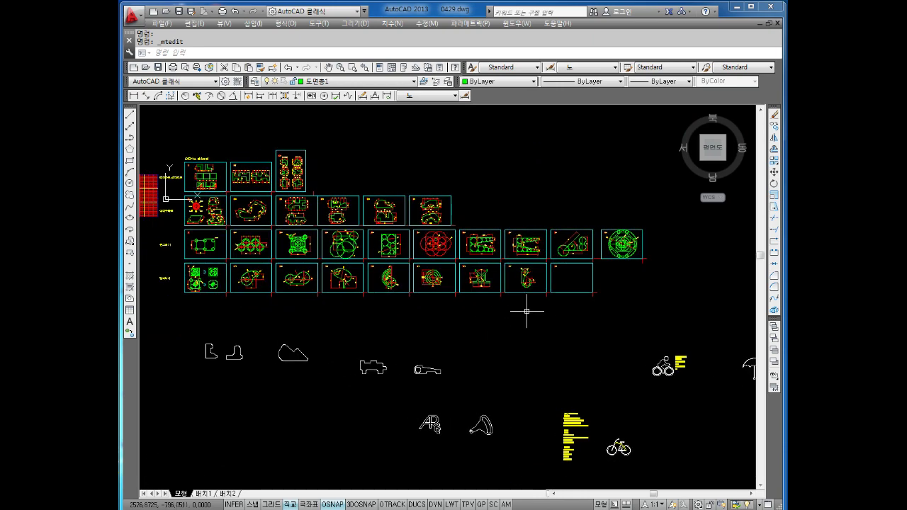
{"action": "scroll", "coordinate": [616, 327], "scroll_direction": "up", "scroll_amount": 2}
{"action": "scroll", "coordinate": [601, 339], "scroll_direction": "up", "scroll_amount": 2}
{"action": "scroll", "coordinate": [586, 321], "scroll_direction": "up", "scroll_amount": 2}
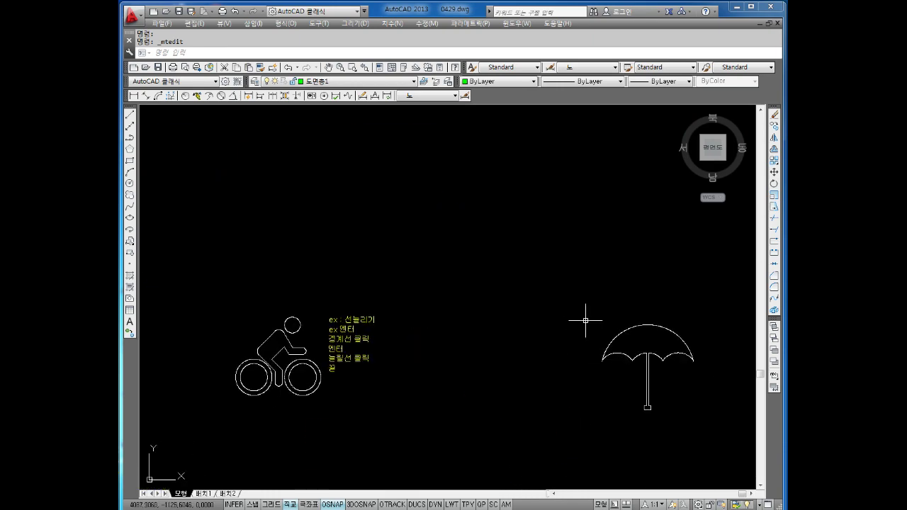
{"action": "scroll", "coordinate": [586, 320], "scroll_direction": "down", "scroll_amount": 3}
{"action": "key", "text": "Escape"}
{"action": "key", "text": "Escape"}
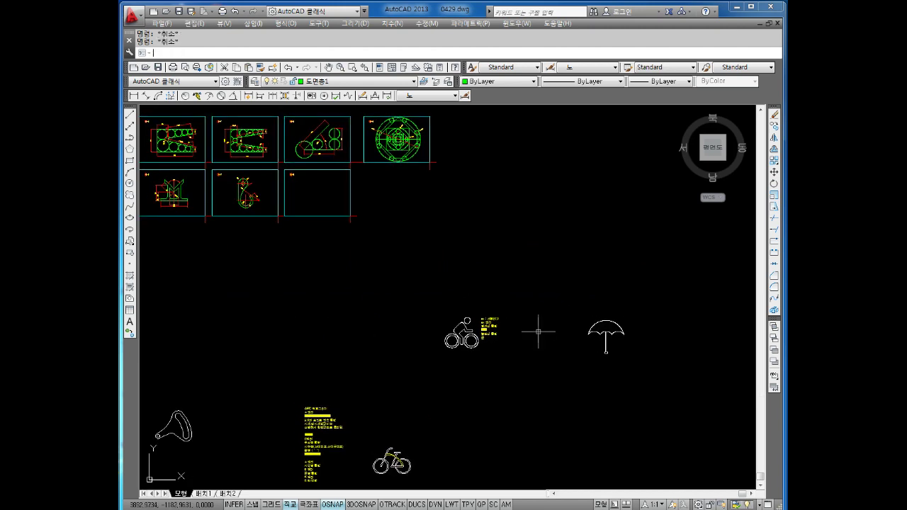
{"action": "type", "text": "cp"}
{"action": "key", "text": "Return"}
{"action": "left_click", "coordinate": [647, 295]}
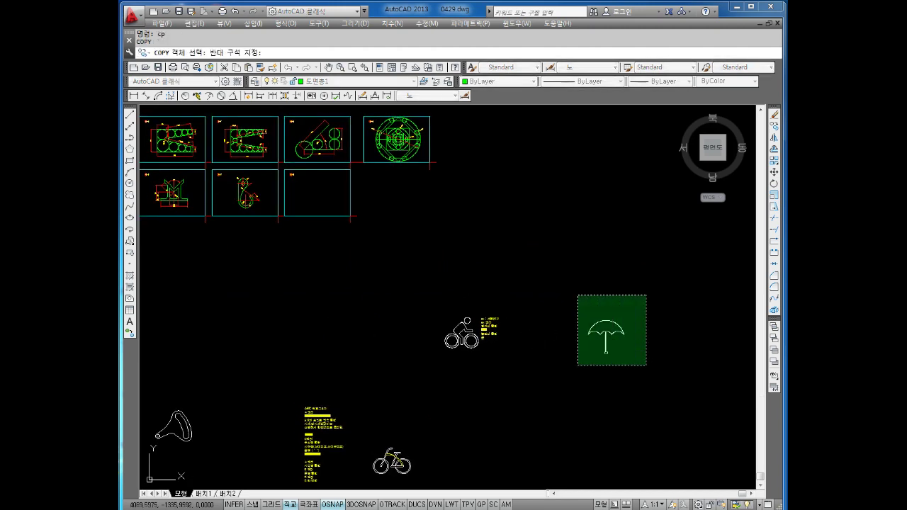
{"action": "key", "text": "Escape"}
- Move the umbrella into the 4-8 frame with ortho turned off
{"action": "type", "text": "m"}
{"action": "key", "text": "Return"}
{"action": "left_click", "coordinate": [650, 295]}
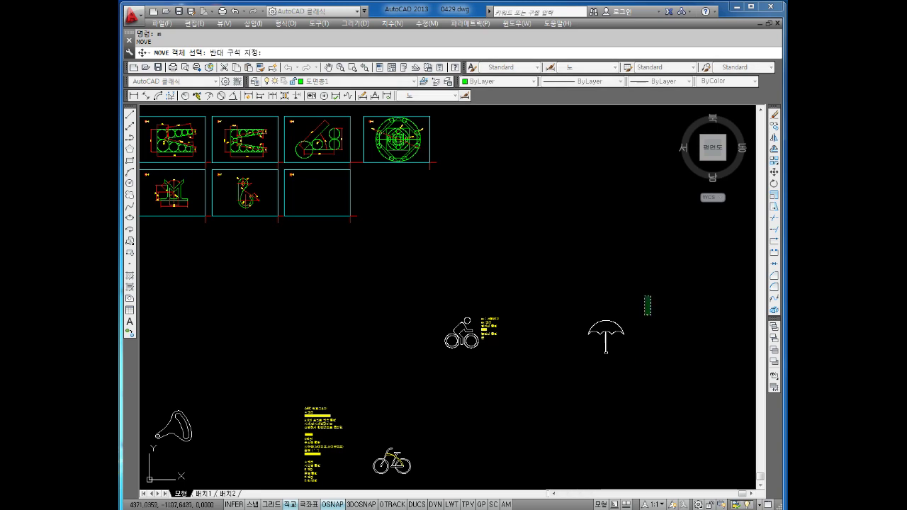
{"action": "left_click", "coordinate": [595, 354]}
{"action": "key", "text": "Return"}
{"action": "left_click", "coordinate": [607, 324]}
{"action": "middle_click_drag", "start_coordinate": [478, 255], "coordinate": [492, 286]}
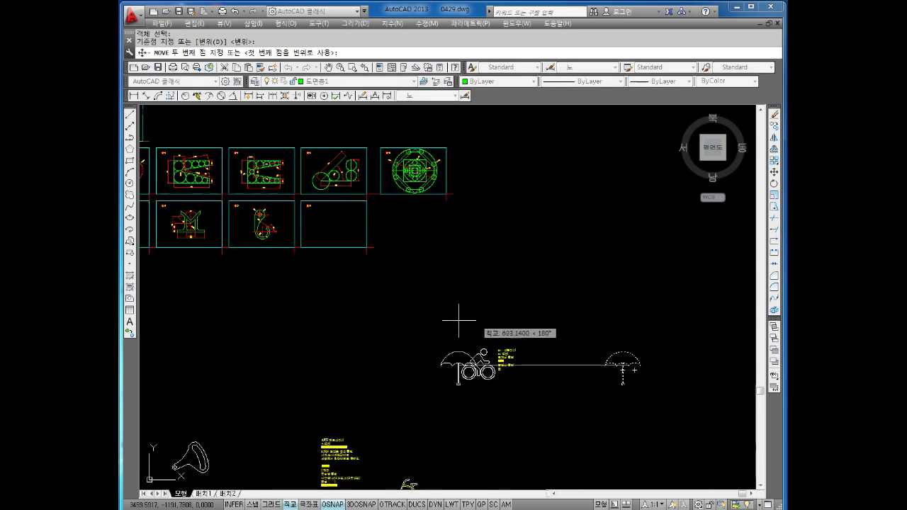
{"action": "scroll", "coordinate": [459, 321], "scroll_direction": "down", "scroll_amount": 2}
{"action": "scroll", "coordinate": [397, 269], "scroll_direction": "up", "scroll_amount": 3}
{"action": "key", "text": "F8"}
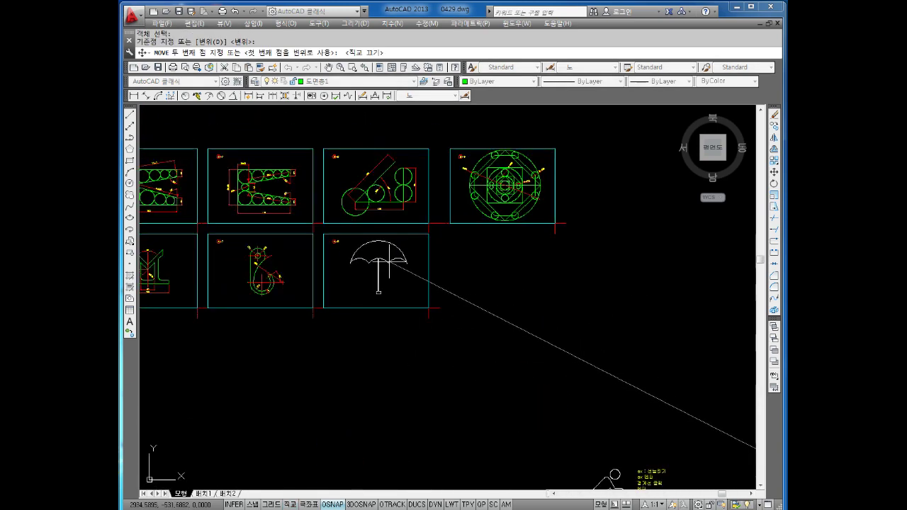
{"action": "key", "text": "Escape"}
{"action": "key", "text": "Escape"}
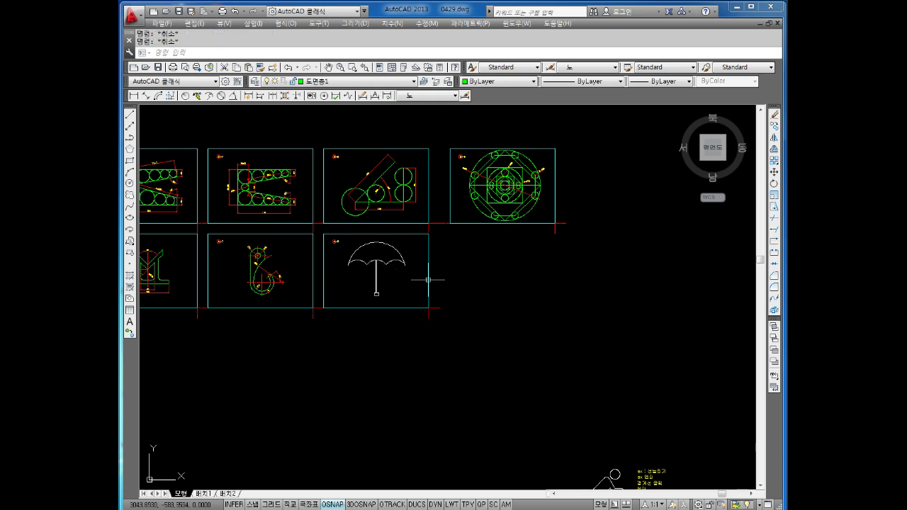
{"action": "scroll", "coordinate": [369, 276], "scroll_direction": "up", "scroll_amount": 5}
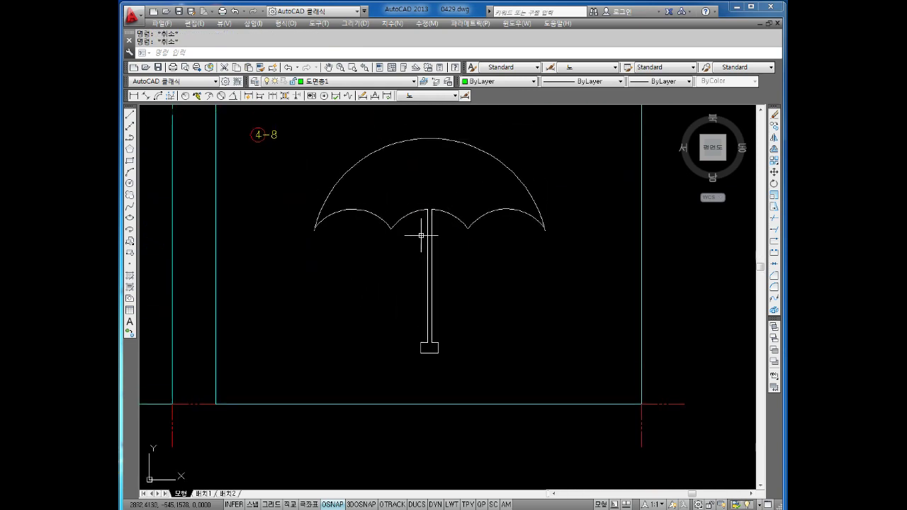
- Select the umbrella and its label, then cancel and recentre on frame 4-8
{"action": "scroll", "coordinate": [421, 235], "scroll_direction": "down", "scroll_amount": 3}
{"action": "scroll", "coordinate": [498, 194], "scroll_direction": "up", "scroll_amount": 2}
{"action": "left_click", "coordinate": [510, 345]}
{"action": "left_click", "coordinate": [320, 198]}
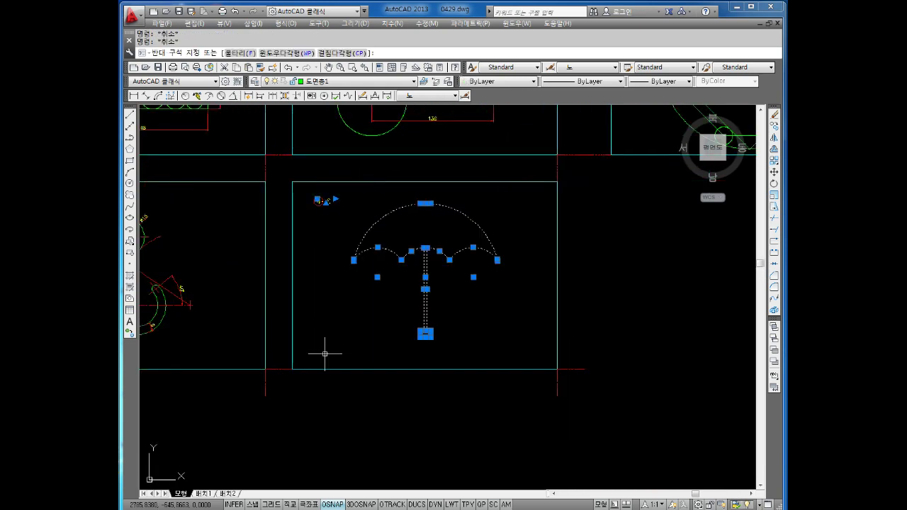
{"action": "key", "text": "Escape"}
{"action": "key", "text": "Escape"}
{"action": "mouse_move", "coordinate": [348, 274]}
{"action": "middle_mouse_down"}
{"action": "mouse_move", "coordinate": [464, 254]}
{"action": "mouse_move", "coordinate": [360, 248]}
{"action": "middle_mouse_up"}
- Move the whole umbrella onto layer 도면층1 so it shows in green
{"action": "left_click", "coordinate": [571, 190]}
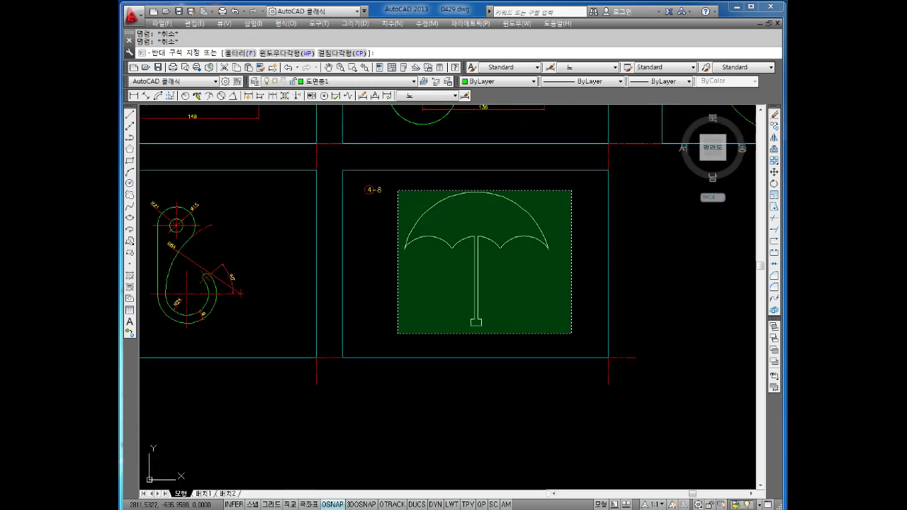
{"action": "left_click", "coordinate": [398, 334]}
{"action": "left_click", "coordinate": [361, 83]}
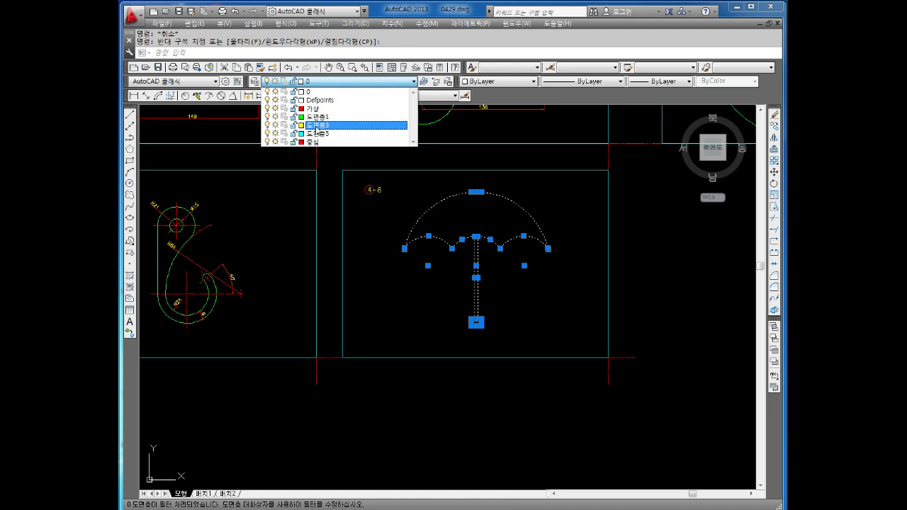
{"action": "left_click", "coordinate": [348, 121]}
{"action": "key", "text": "Escape"}
{"action": "scroll", "coordinate": [513, 270], "scroll_direction": "up", "scroll_amount": 2}
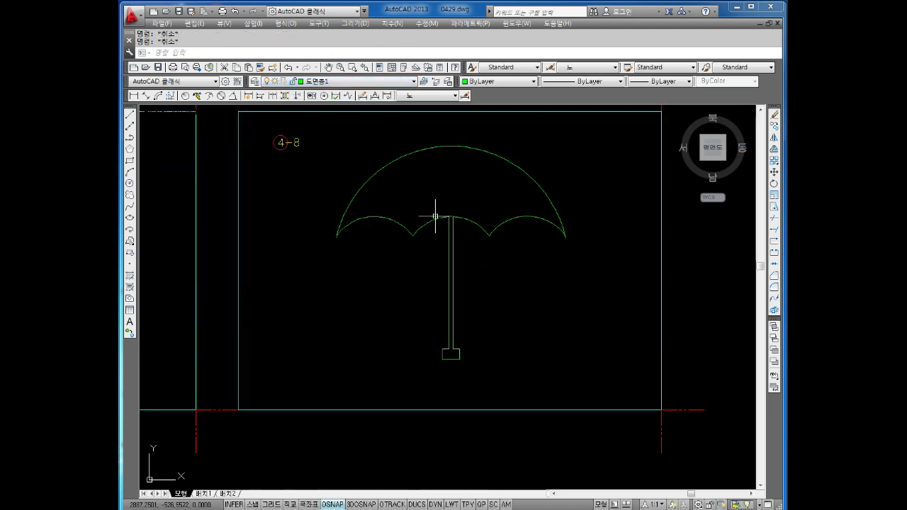
{"action": "middle_click_drag", "start_coordinate": [436, 217], "coordinate": [448, 232]}
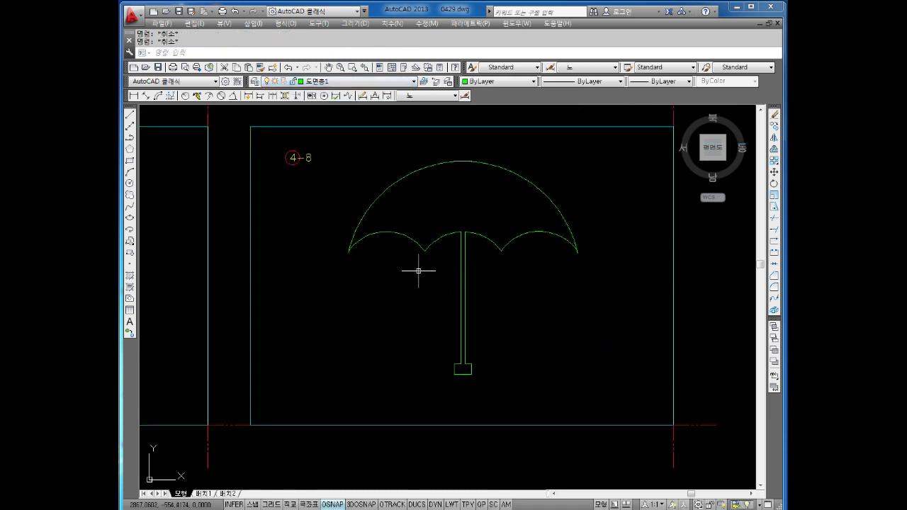
{"action": "type", "text": "l"}
{"action": "key", "text": "Return"}
{"action": "scroll", "coordinate": [348, 253], "scroll_direction": "up", "scroll_amount": 4}
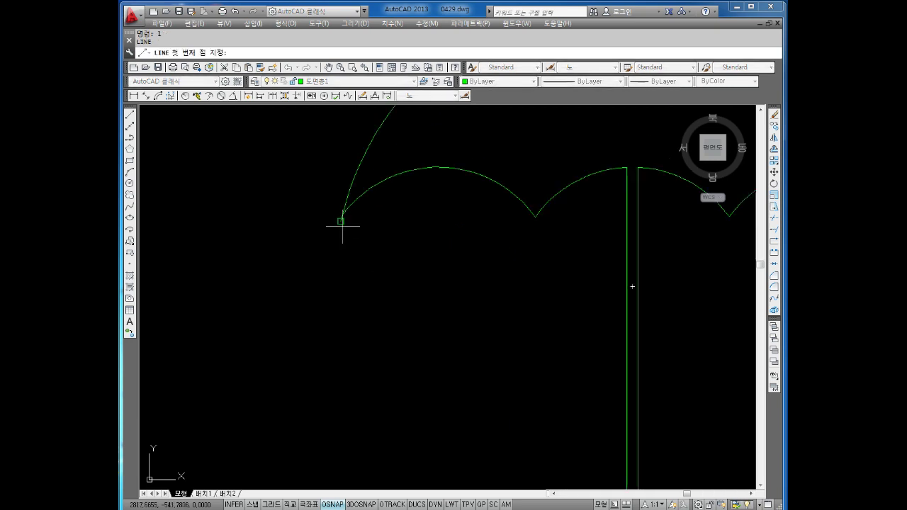
- Draw a straight line from the canopy's left tip to its right tip
{"action": "scroll", "coordinate": [364, 234], "scroll_direction": "down", "scroll_amount": 4}
{"action": "scroll", "coordinate": [579, 270], "scroll_direction": "up", "scroll_amount": 2}
{"action": "scroll", "coordinate": [547, 227], "scroll_direction": "up", "scroll_amount": 4}
{"action": "scroll", "coordinate": [547, 227], "scroll_direction": "down", "scroll_amount": 2}
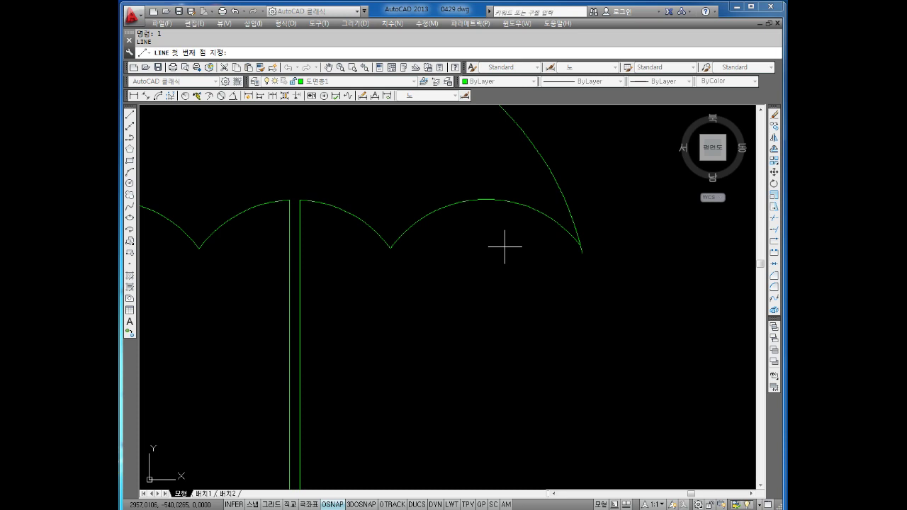
{"action": "scroll", "coordinate": [504, 247], "scroll_direction": "down", "scroll_amount": 2}
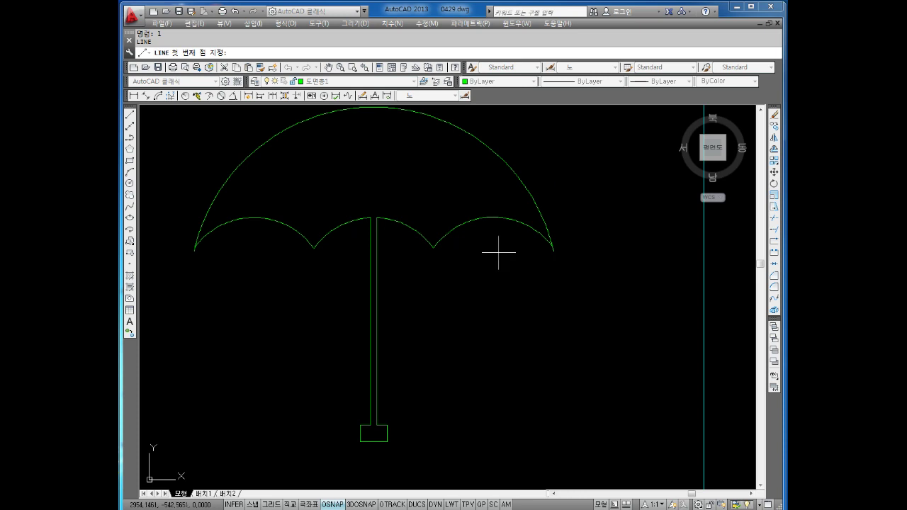
{"action": "middle_click_drag", "start_coordinate": [466, 250], "coordinate": [485, 248]}
{"action": "scroll", "coordinate": [256, 264], "scroll_direction": "up", "scroll_amount": 3}
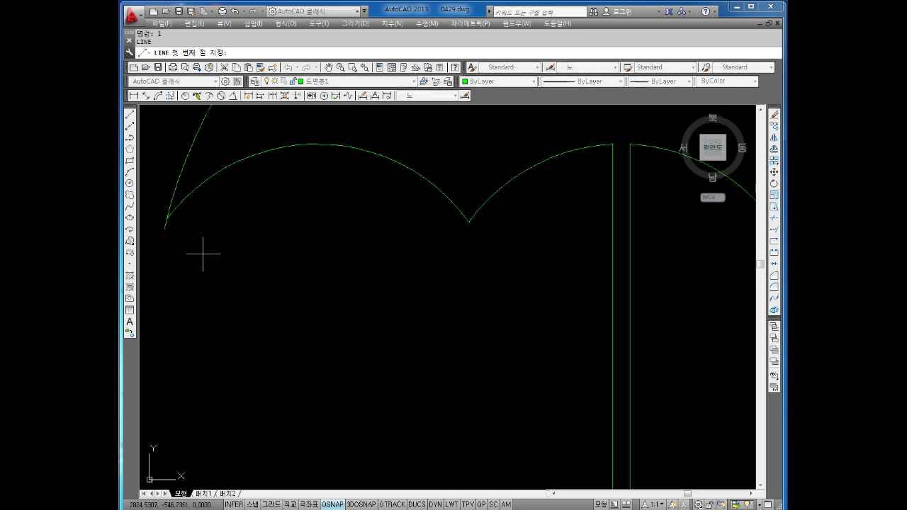
{"action": "left_click", "coordinate": [162, 225]}
{"action": "scroll", "coordinate": [301, 237], "scroll_direction": "down", "scroll_amount": 3}
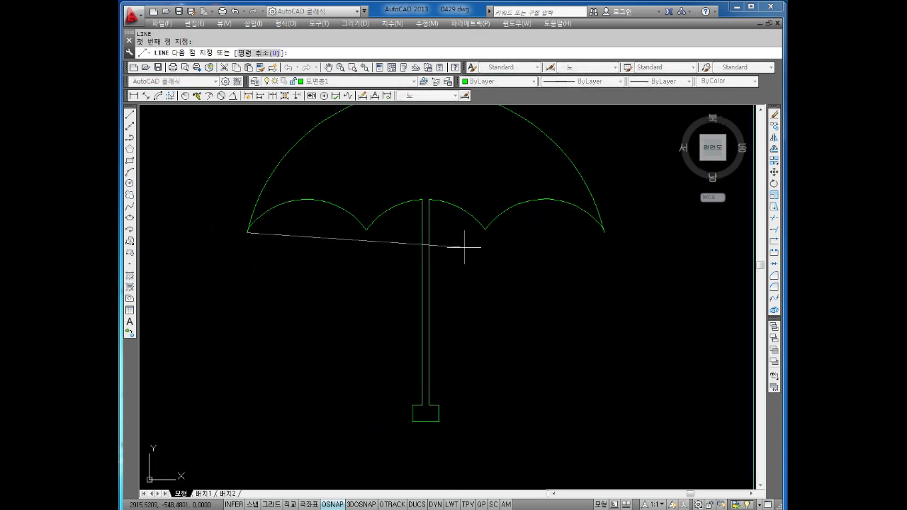
{"action": "left_click", "coordinate": [602, 231]}
{"action": "key", "text": "Escape"}
- Delete the scalloped arcs on the right and left sides of the canopy
{"action": "left_click", "coordinate": [540, 215]}
{"action": "left_click", "coordinate": [469, 221]}
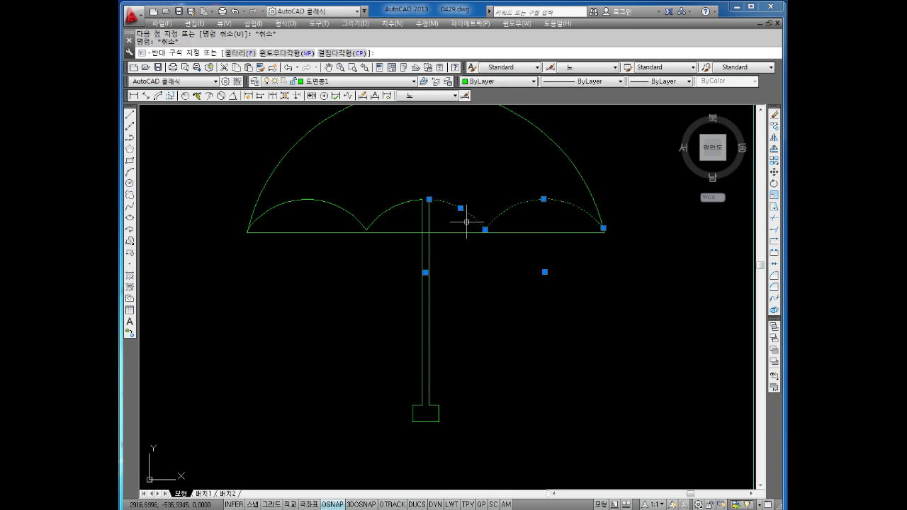
{"action": "key", "text": "Escape"}
{"action": "left_click", "coordinate": [541, 190]}
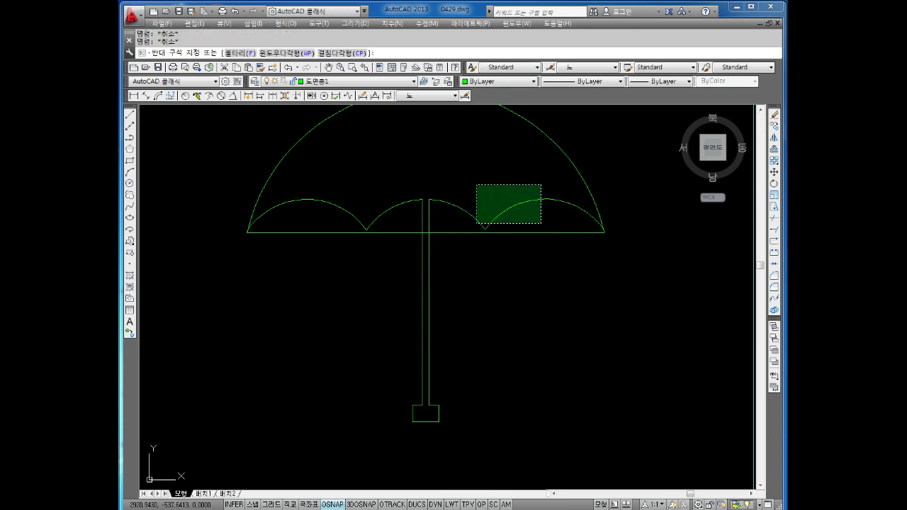
{"action": "left_click", "coordinate": [472, 224]}
{"action": "key", "text": "Delete"}
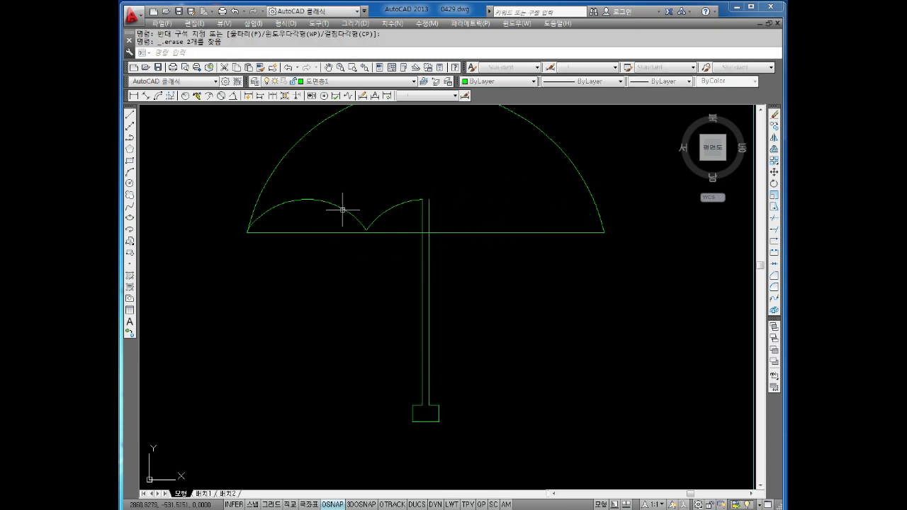
{"action": "left_click", "coordinate": [394, 182]}
{"action": "left_click", "coordinate": [331, 223]}
{"action": "key", "text": "Delete"}
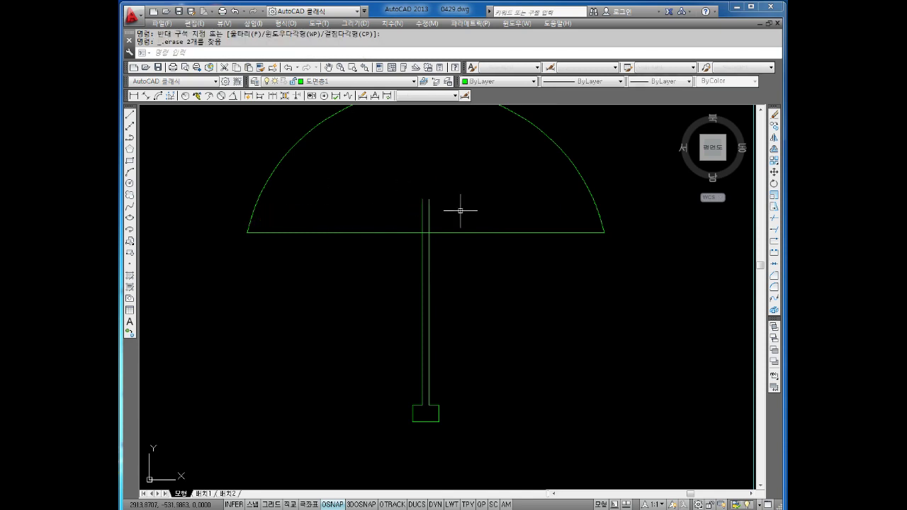
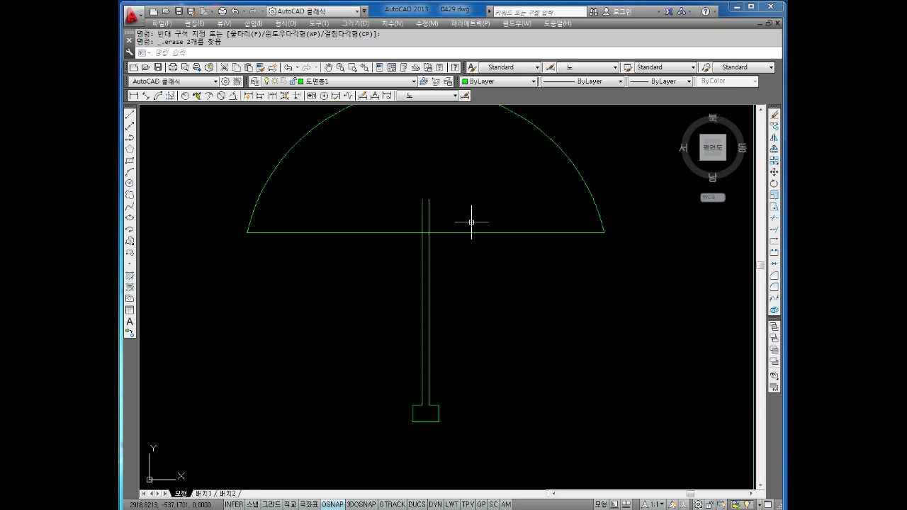
- Dimension the canopy width between the arc's left and right ends as 161.02, placed below it
{"action": "key", "text": "Escape"}
{"action": "key", "text": "Escape"}
{"action": "left_click", "coordinate": [133, 95]}
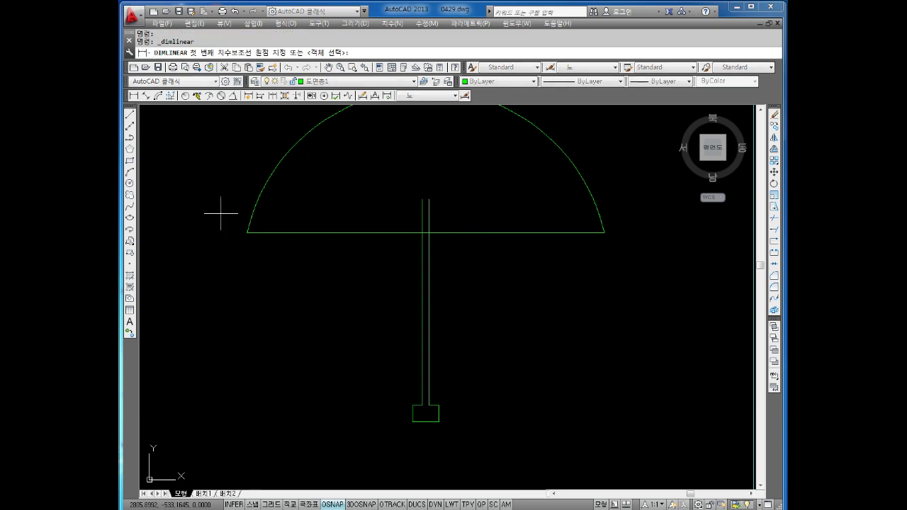
{"action": "left_click", "coordinate": [248, 232]}
{"action": "left_click", "coordinate": [604, 232]}
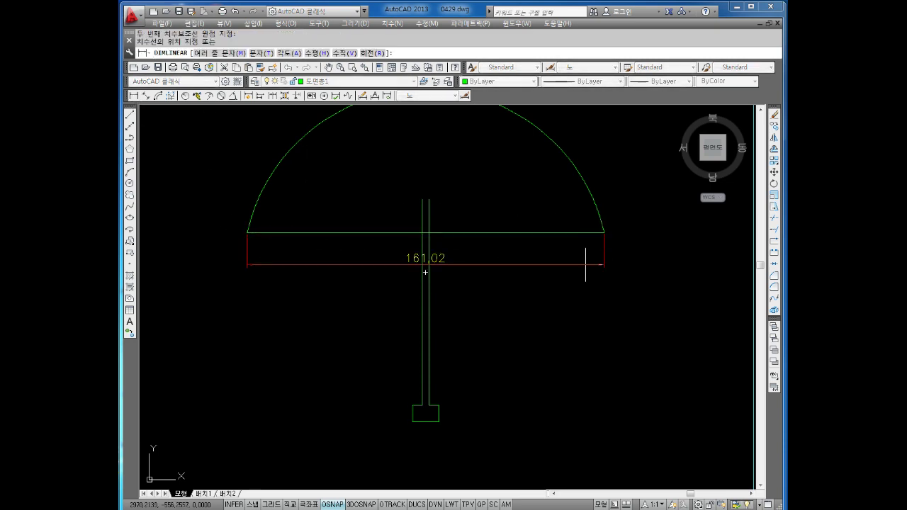
{"action": "left_click", "coordinate": [546, 316]}
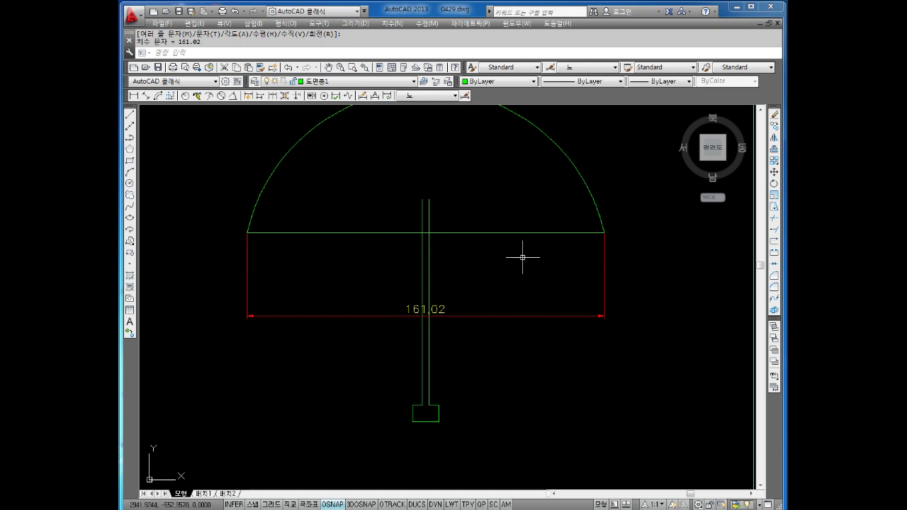
{"action": "scroll", "coordinate": [460, 231], "scroll_direction": "down", "scroll_amount": 2}
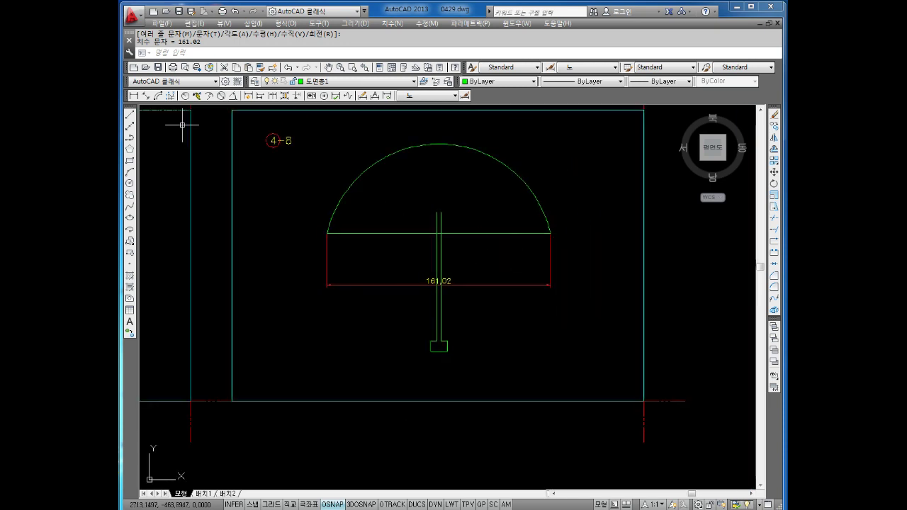
- Add an 85.5 dimension right of the umbrella (canopy end to base) and a 150 height dimension left of it
{"action": "left_click", "coordinate": [133, 95]}
{"action": "left_click", "coordinate": [551, 233]}
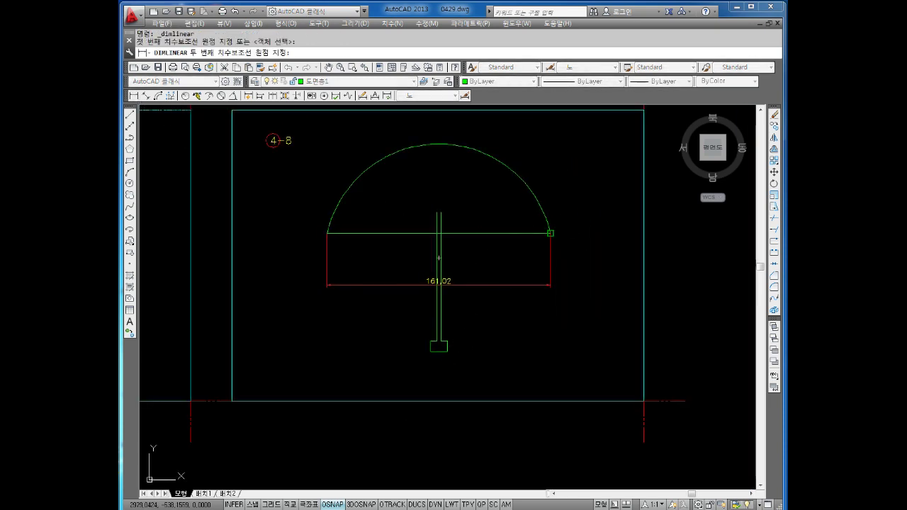
{"action": "left_click", "coordinate": [587, 291]}
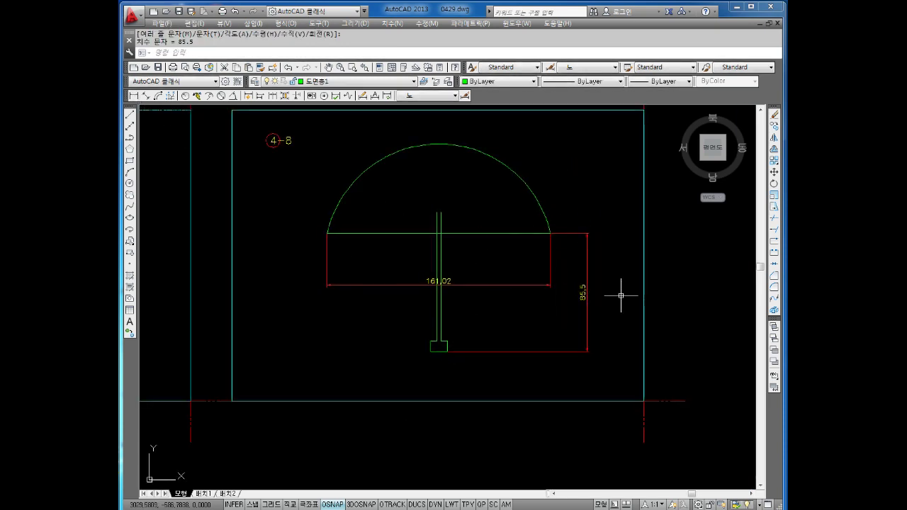
{"action": "key", "text": "Return"}
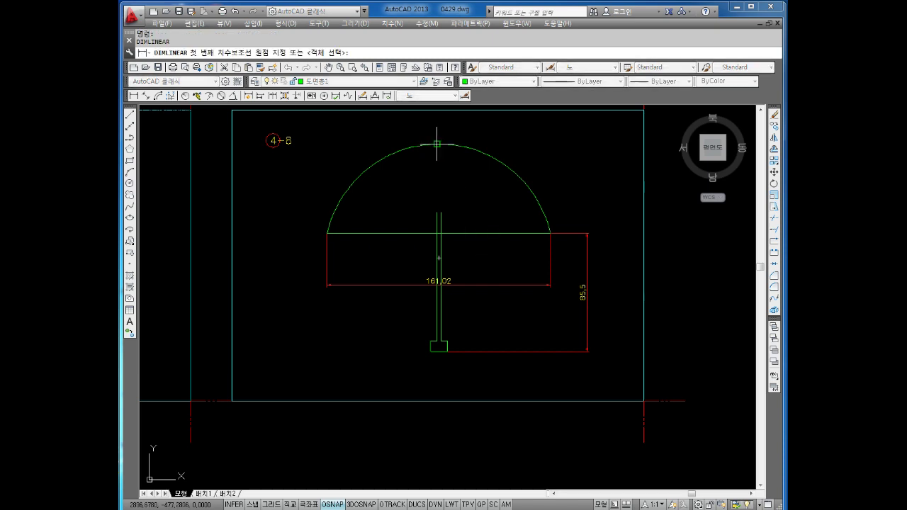
{"action": "left_click", "coordinate": [442, 144]}
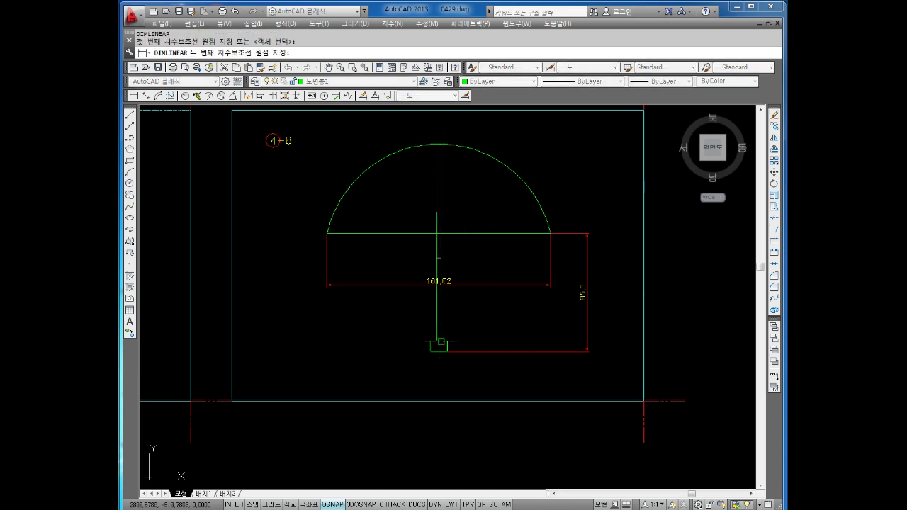
{"action": "left_click", "coordinate": [438, 350]}
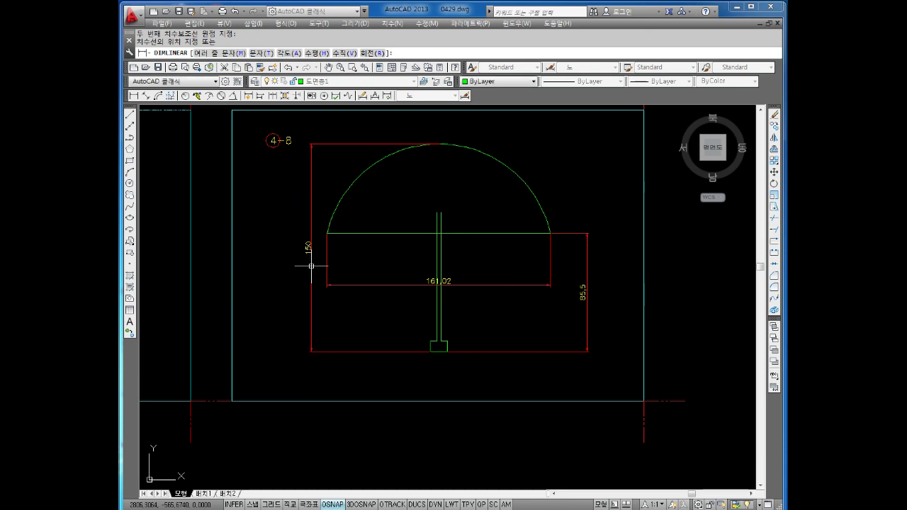
{"action": "left_click", "coordinate": [311, 262]}
- Recentre the umbrella in view and launch the Windows Calculator from the Start menu
{"action": "scroll", "coordinate": [537, 284], "scroll_direction": "up", "scroll_amount": 2}
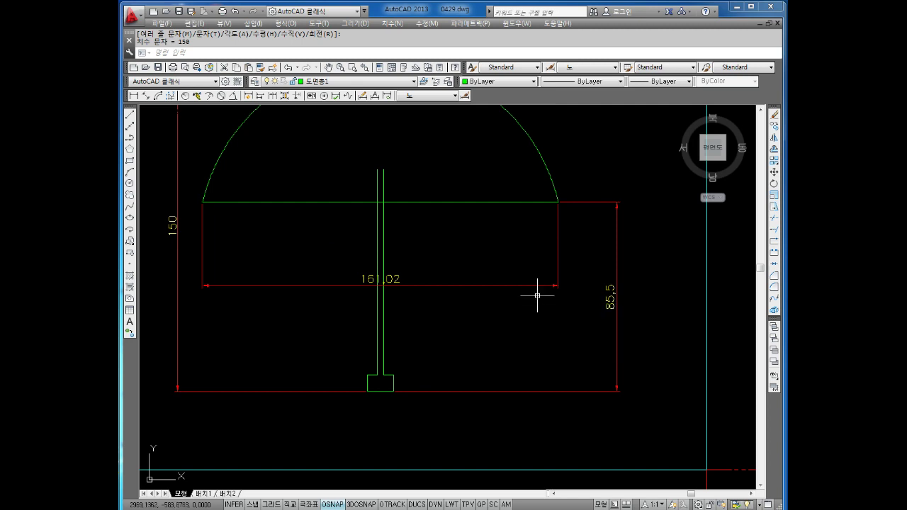
{"action": "middle_click_drag", "start_coordinate": [456, 257], "coordinate": [490, 291]}
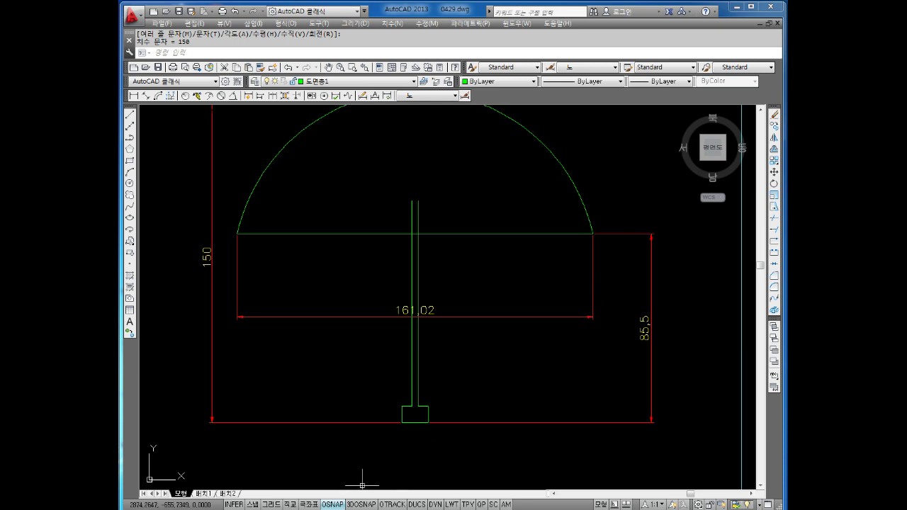
{"action": "left_click", "coordinate": [131, 507]}
{"action": "left_click", "coordinate": [155, 351]}
{"action": "type", "text": "160 / 3"}
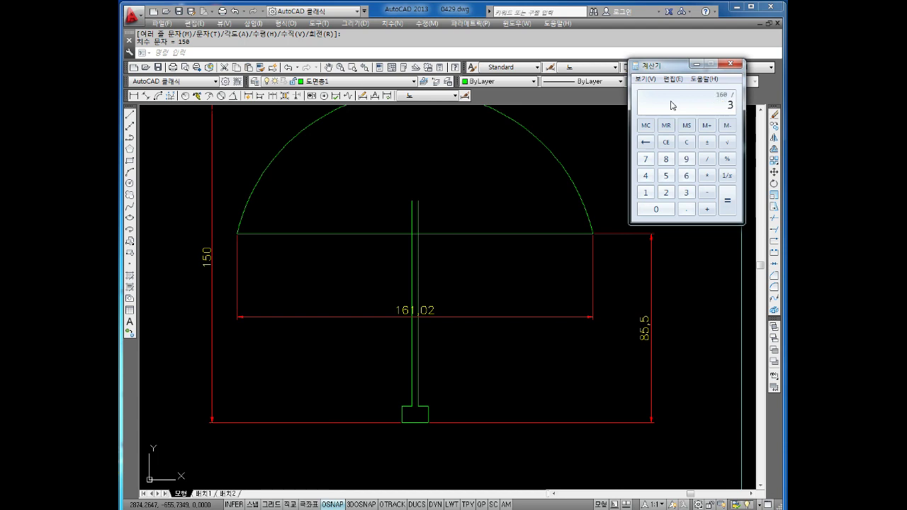
- Compute 160 ÷ 3 in Calculator, then switch ortho mode on back in the drawing
{"action": "key", "text": "Return"}
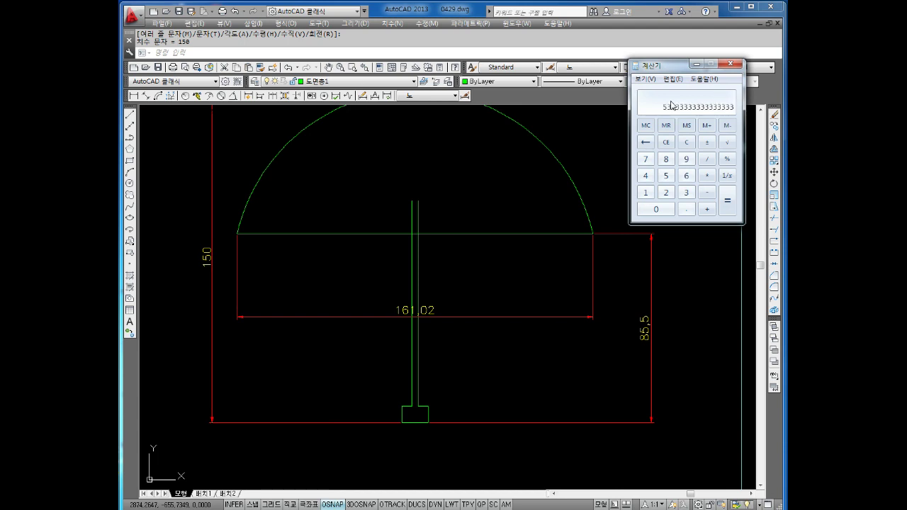
{"action": "left_click", "coordinate": [691, 229]}
{"action": "key", "text": "Escape"}
{"action": "key", "text": "Escape"}
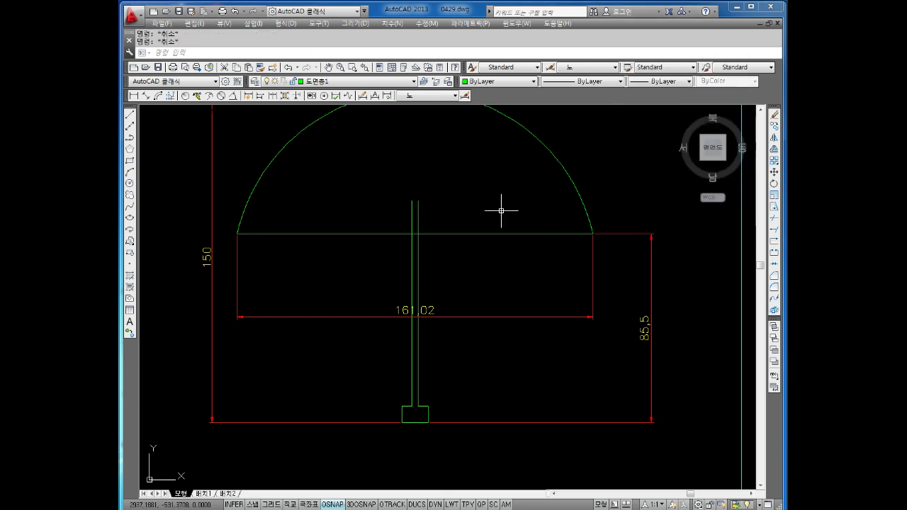
{"action": "type", "text": "l"}
{"action": "key", "text": "Return"}
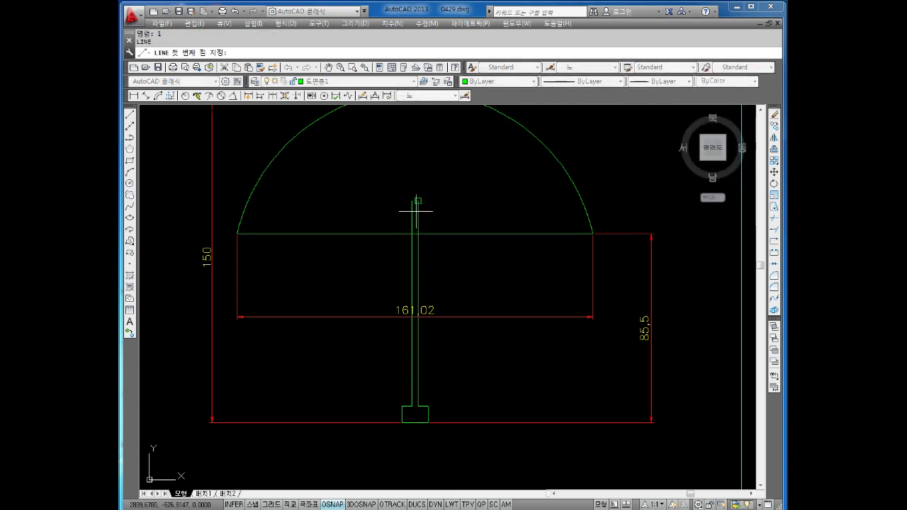
{"action": "left_click", "coordinate": [414, 423]}
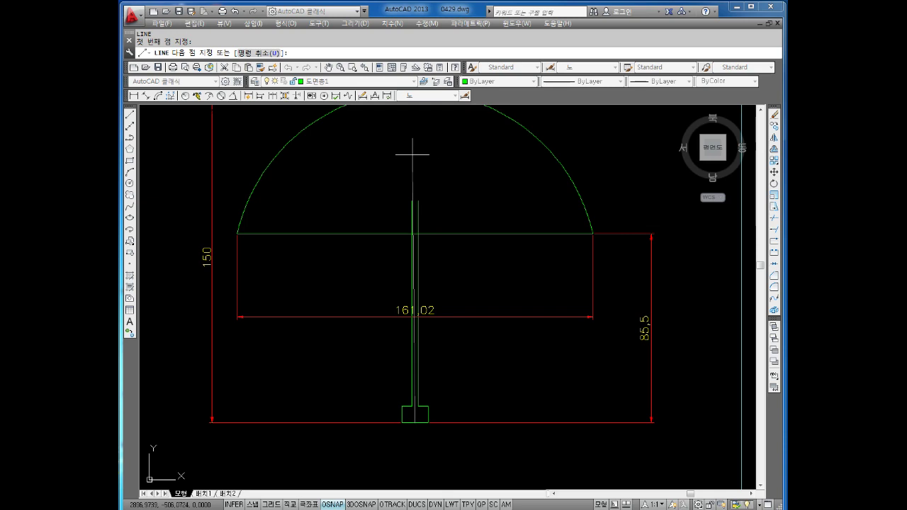
{"action": "key", "text": "F8"}
{"action": "key", "text": "Escape"}
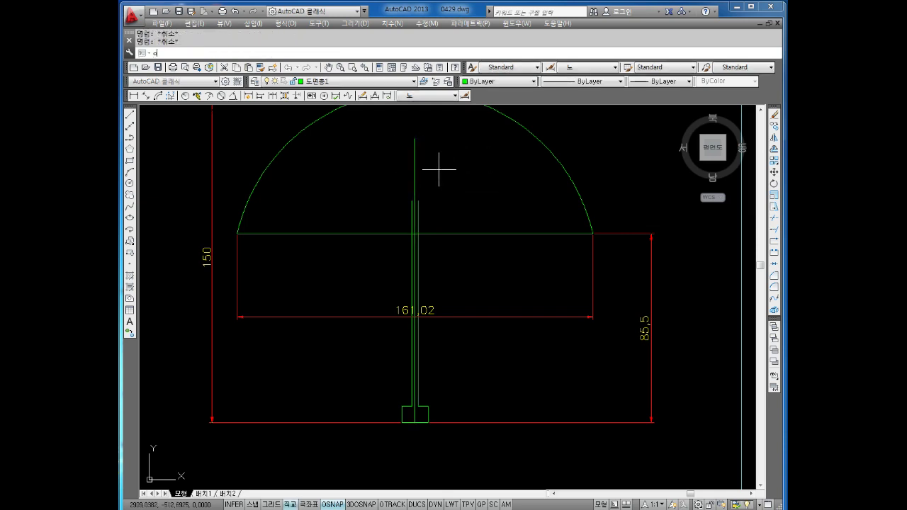
- Offset the vertical centre line 81 units to both the right and the left
{"action": "type", "text": "o"}
{"action": "key", "text": "Return"}
{"action": "type", "text": "81"}
{"action": "key", "text": "Return"}
{"action": "left_click", "coordinate": [416, 151]}
{"action": "left_click", "coordinate": [501, 165]}
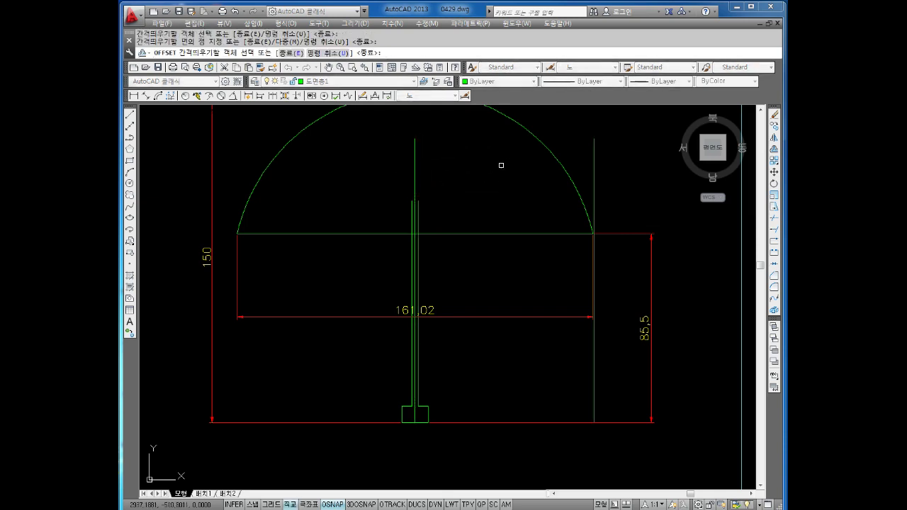
{"action": "left_click", "coordinate": [415, 168]}
{"action": "left_click", "coordinate": [326, 180]}
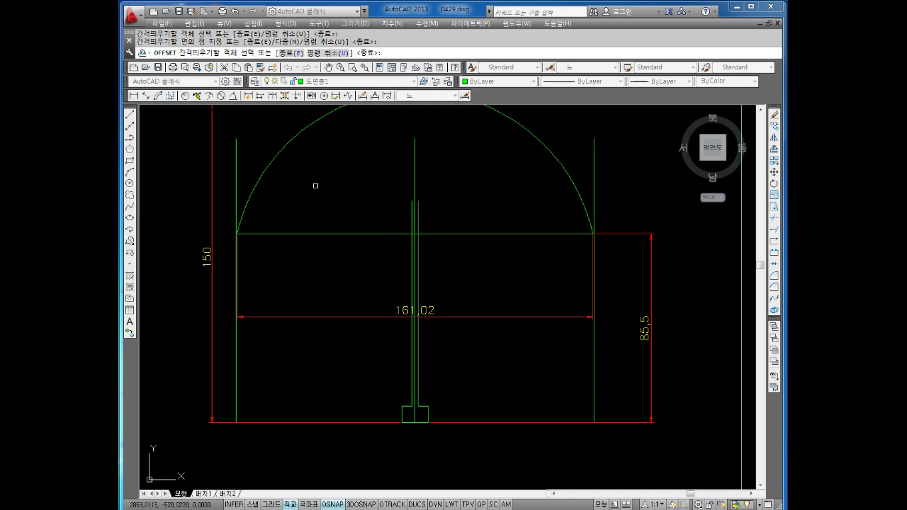
{"action": "scroll", "coordinate": [267, 256], "scroll_direction": "up", "scroll_amount": 2}
{"action": "scroll", "coordinate": [266, 256], "scroll_direction": "down", "scroll_amount": 2}
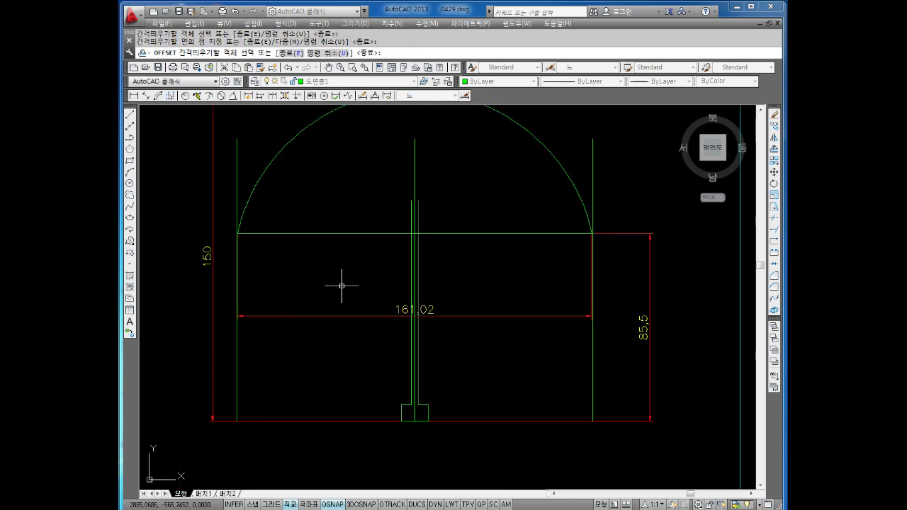
{"action": "key", "text": "Escape"}
- Delete the 161.02 width dimension
{"action": "left_click", "coordinate": [340, 285]}
{"action": "left_click", "coordinate": [303, 338]}
{"action": "key", "text": "Delete"}
{"action": "scroll", "coordinate": [271, 254], "scroll_direction": "up", "scroll_amount": 2}
{"action": "middle_click_drag", "start_coordinate": [277, 245], "coordinate": [309, 264]}
- Try extending the offset vertical lines up to the canopy arc, then abandon the extend
{"action": "key", "text": "Escape"}
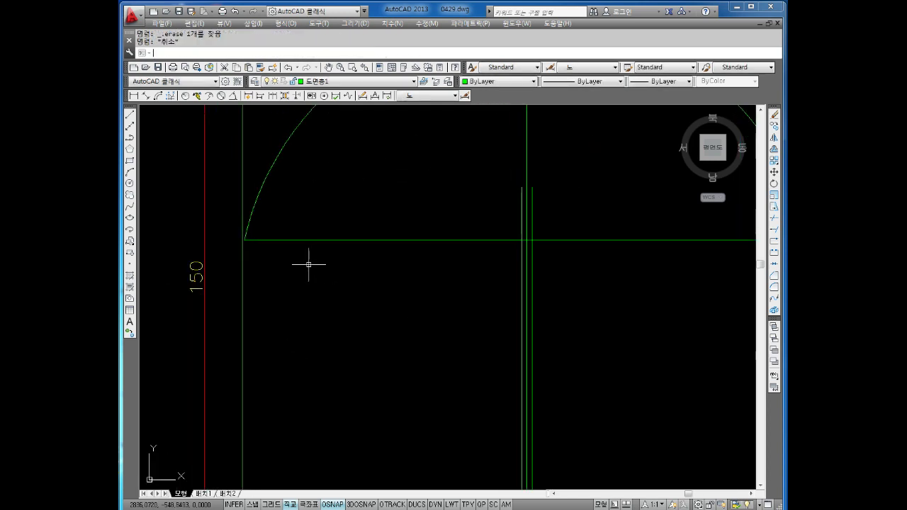
{"action": "type", "text": "EX"}
{"action": "key", "text": "Return"}
{"action": "left_click", "coordinate": [260, 307]}
{"action": "left_click", "coordinate": [237, 343]}
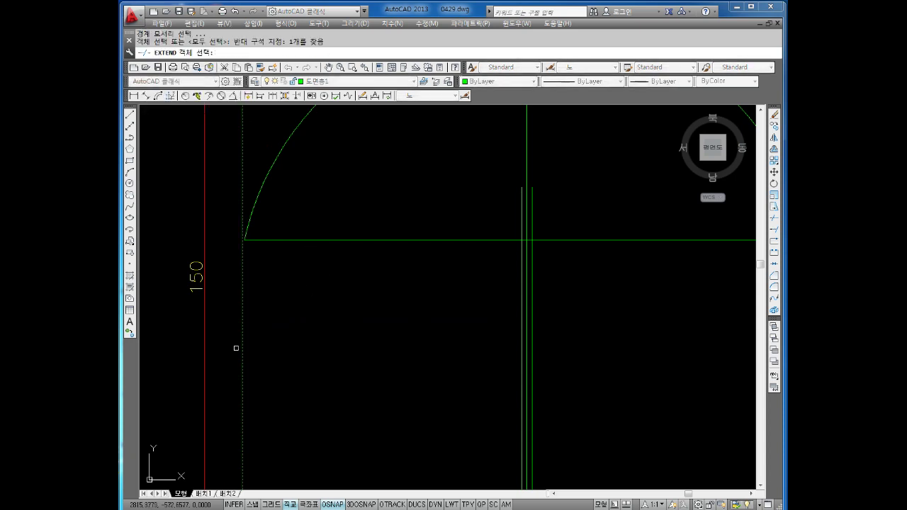
{"action": "scroll", "coordinate": [267, 323], "scroll_direction": "down", "scroll_amount": 2}
{"action": "key", "text": "Return"}
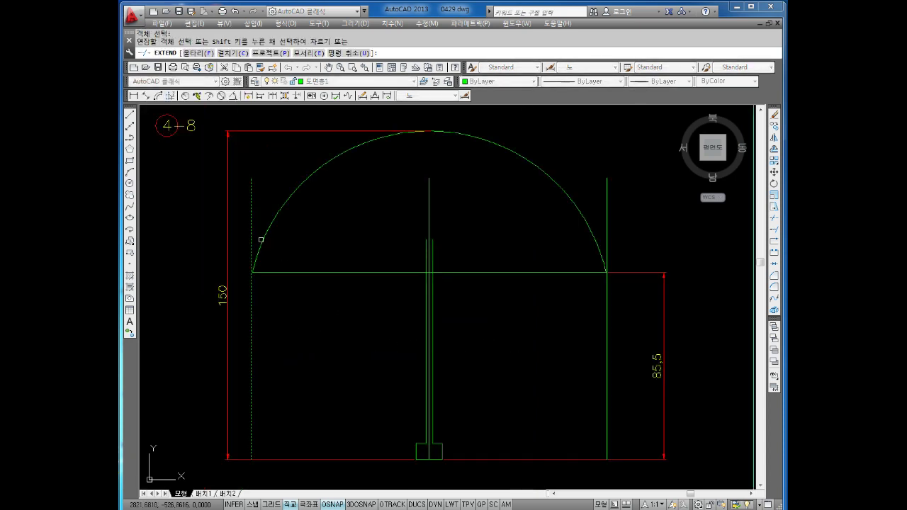
{"action": "key", "text": "Escape"}
{"action": "type", "text": "ex"}
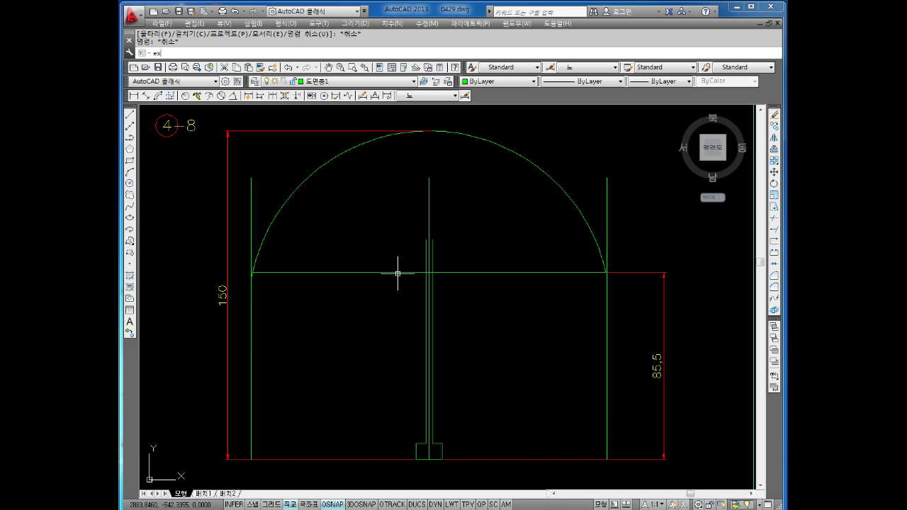
{"action": "key", "text": "Return"}
{"action": "key", "text": "Return"}
{"action": "left_click", "coordinate": [607, 312]}
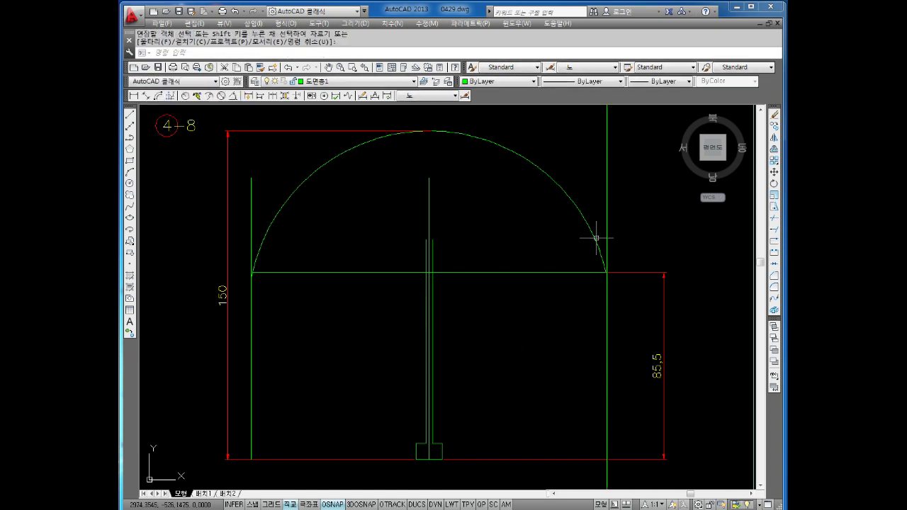
{"action": "key", "text": "Escape"}
{"action": "key", "text": "Escape"}
{"action": "key", "text": "Return"}
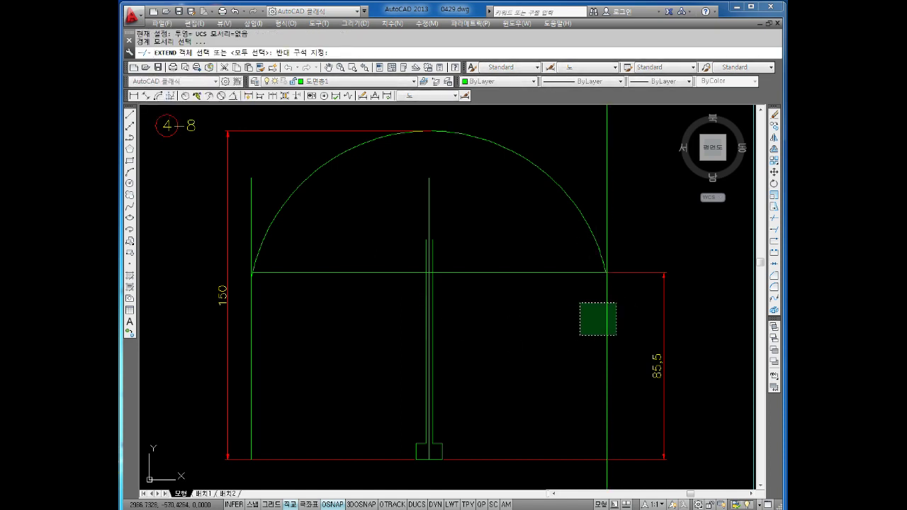
{"action": "left_click_drag", "start_coordinate": [617, 304], "coordinate": [580, 334]}
{"action": "key", "text": "Return"}
{"action": "key", "text": "Escape"}
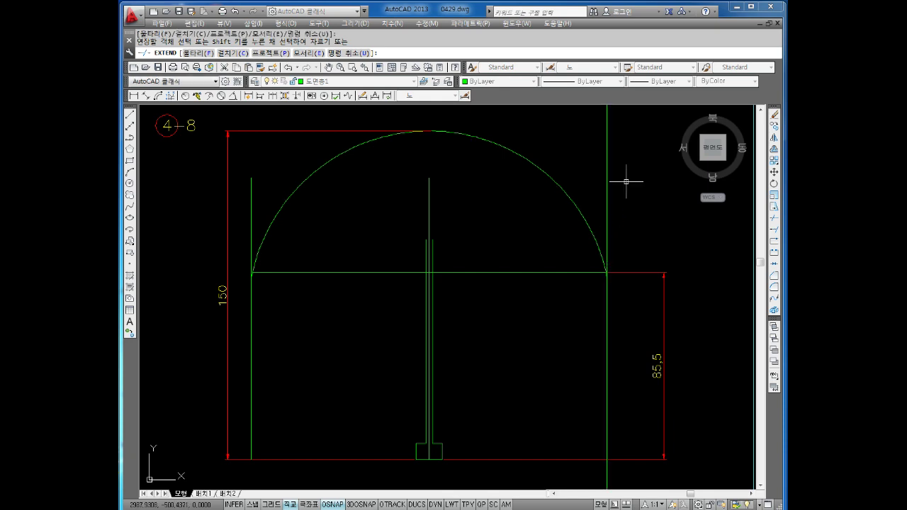
- Erase the right and left offset vertical lines
{"action": "left_click", "coordinate": [606, 167]}
{"action": "left_click", "coordinate": [598, 165]}
{"action": "key", "text": "Delete"}
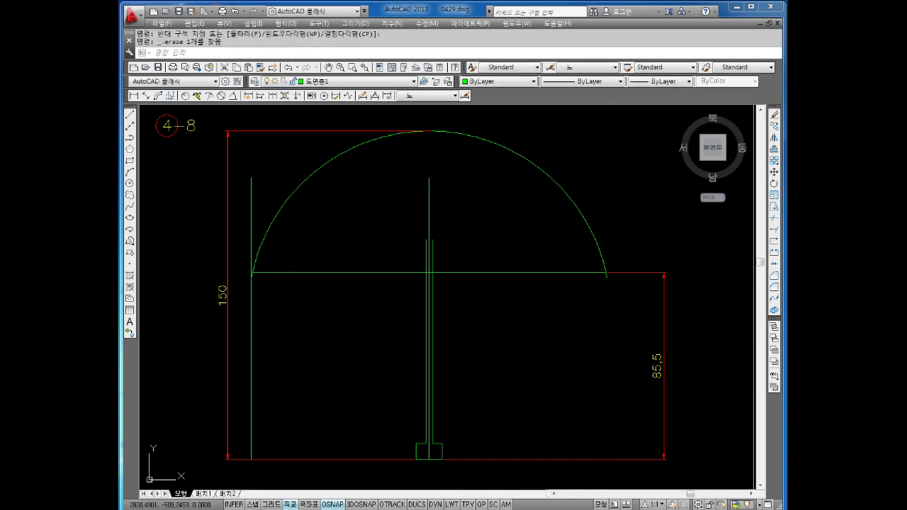
{"action": "left_click", "coordinate": [252, 248]}
{"action": "key", "text": "Delete"}
- Draw a straight line across the canopy base joining the arc's left and right ends
{"action": "type", "text": "l"}
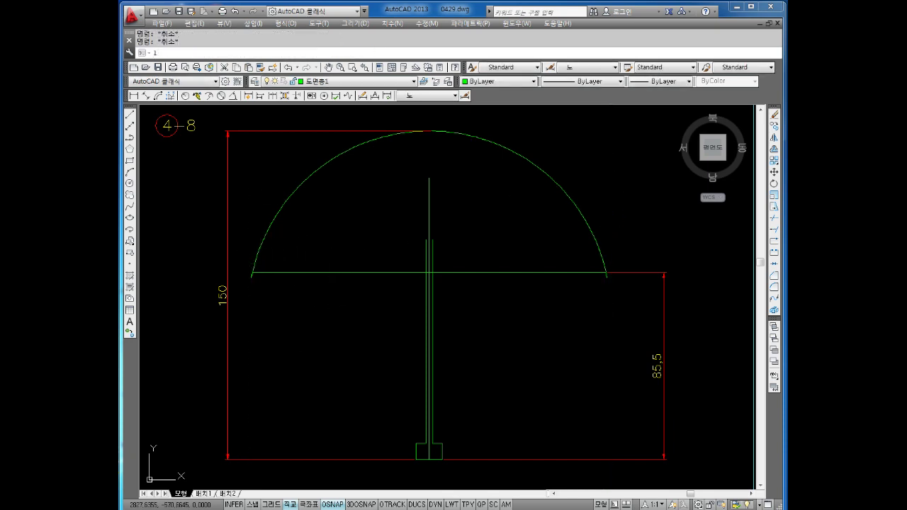
{"action": "key", "text": "Return"}
{"action": "left_click", "coordinate": [252, 277]}
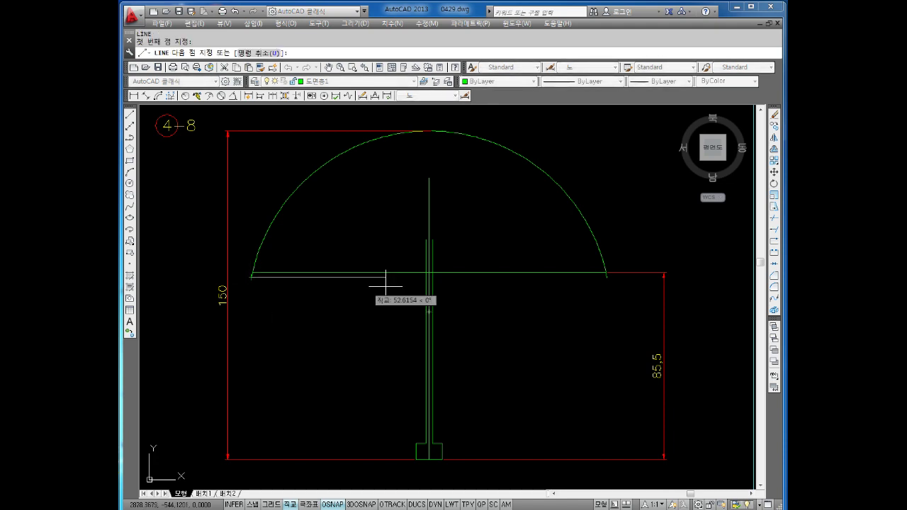
{"action": "left_click", "coordinate": [607, 277]}
{"action": "key", "text": "Escape"}
{"action": "key", "text": "Escape"}
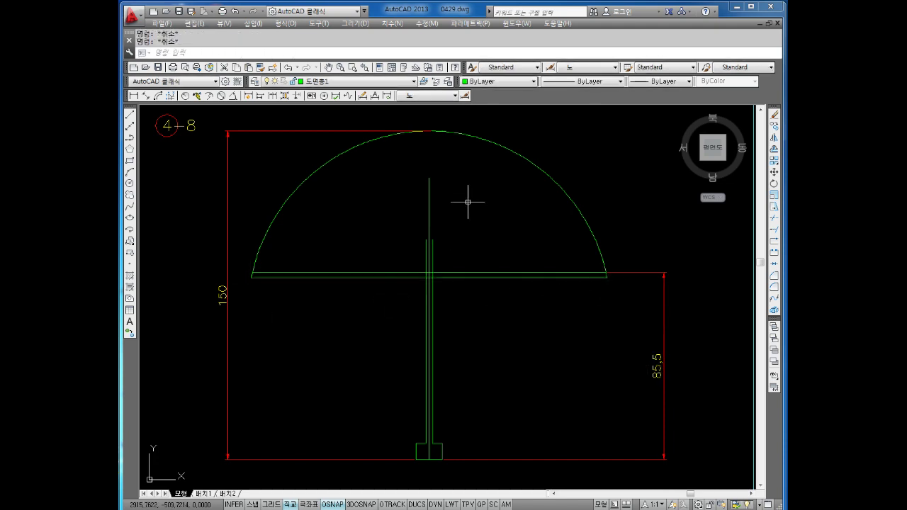
{"action": "left_click", "coordinate": [428, 207]}
{"action": "left_click", "coordinate": [383, 213]}
{"action": "key", "text": "Escape"}
{"action": "middle_click_drag", "start_coordinate": [554, 340], "coordinate": [551, 325]}
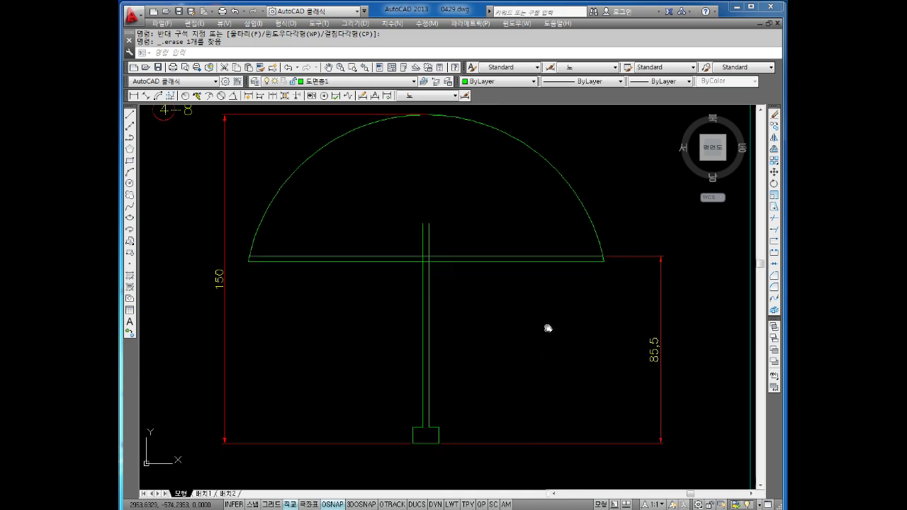
{"action": "key", "text": "Escape"}
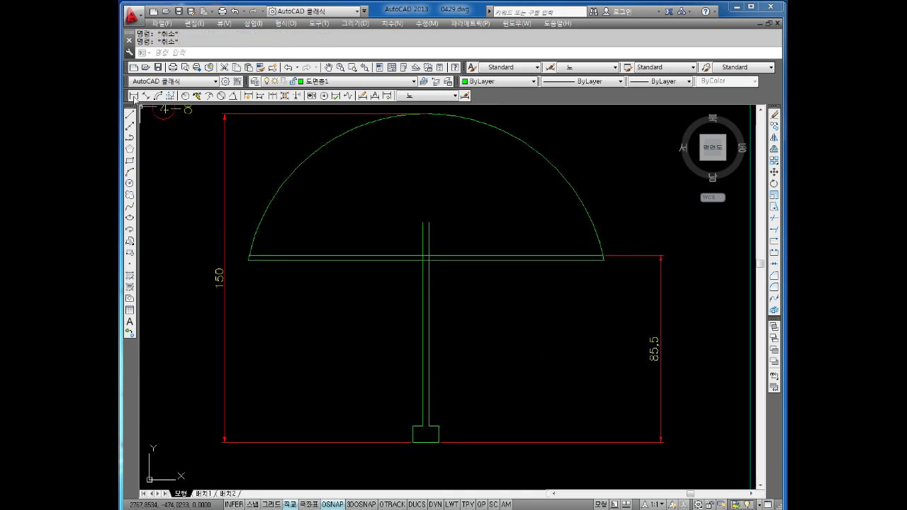
- Dimension the canopy width across the arc ends as 162, placed below it
{"action": "left_click", "coordinate": [134, 97]}
{"action": "left_click", "coordinate": [249, 258]}
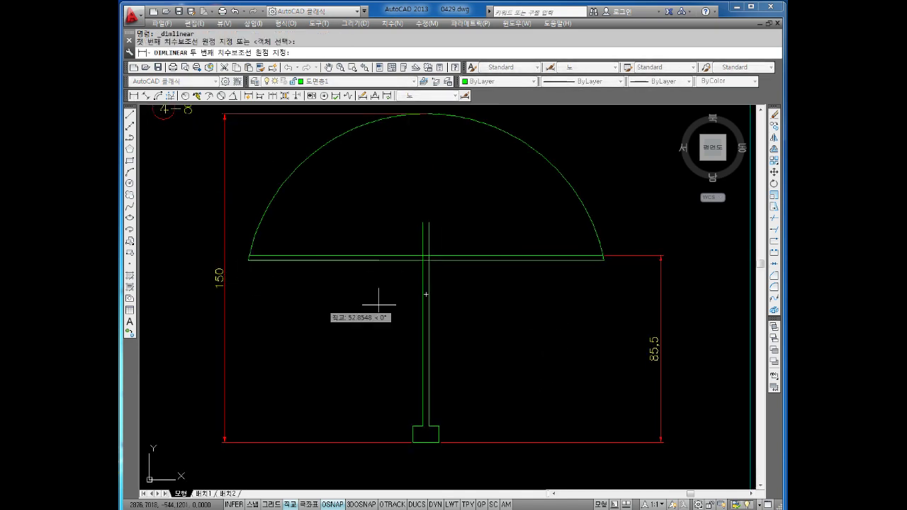
{"action": "left_click", "coordinate": [600, 261]}
{"action": "left_click", "coordinate": [569, 312]}
{"action": "key", "text": "Escape"}
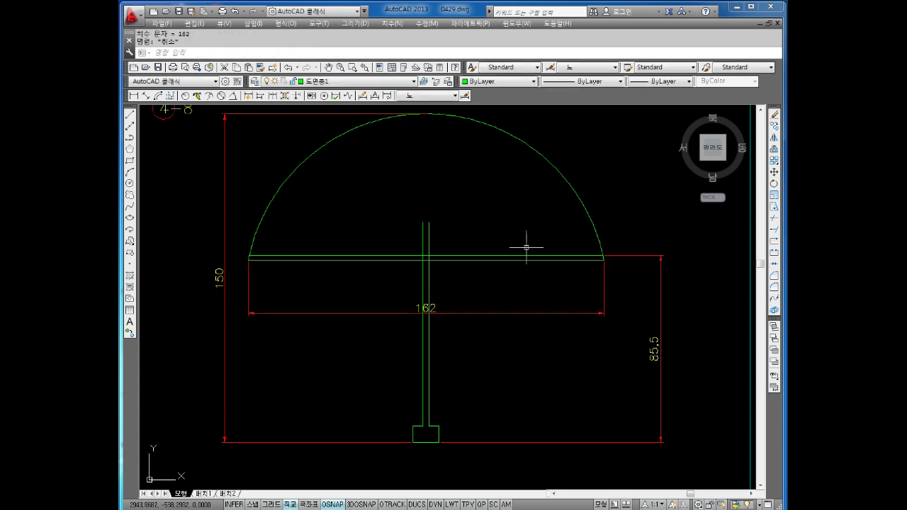
{"action": "left_click", "coordinate": [526, 256]}
{"action": "key", "text": "Escape"}
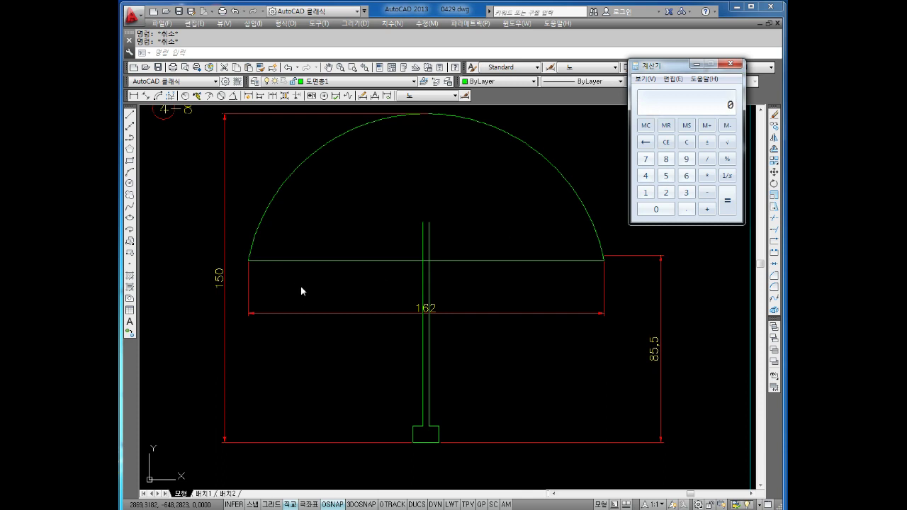
{"action": "left_click", "coordinate": [252, 265]}
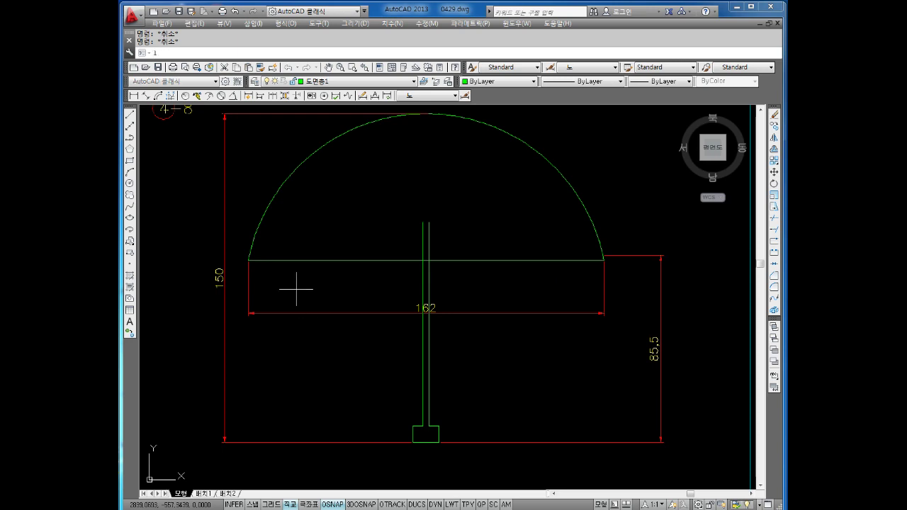
- Draw a vertical line hanging down from the arc's left end below the canopy
{"action": "type", "text": "l"}
{"action": "key", "text": "Return"}
{"action": "left_click", "coordinate": [248, 260]}
{"action": "left_click", "coordinate": [257, 358]}
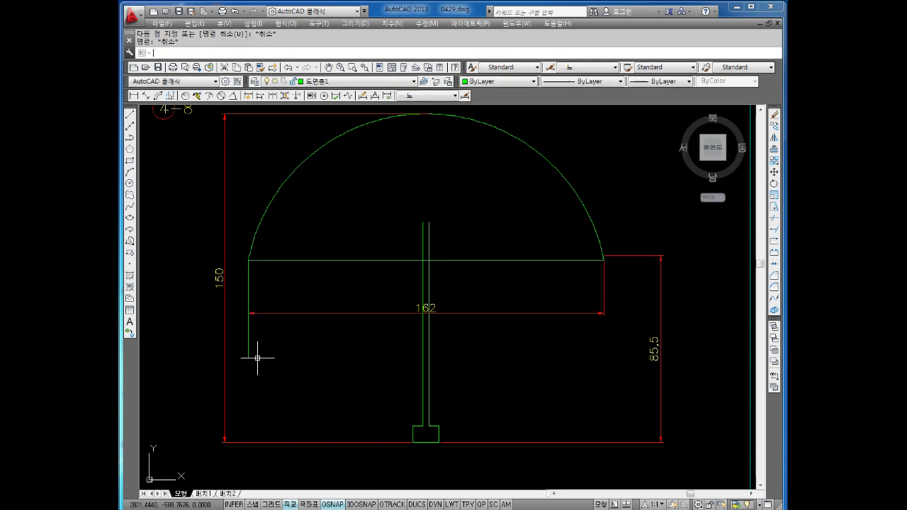
{"action": "key", "text": "Return"}
- Offset that line 54 twice to the right, then erase the original left line
{"action": "type", "text": "o"}
{"action": "key", "text": "Return"}
{"action": "type", "text": "54"}
{"action": "key", "text": "Return"}
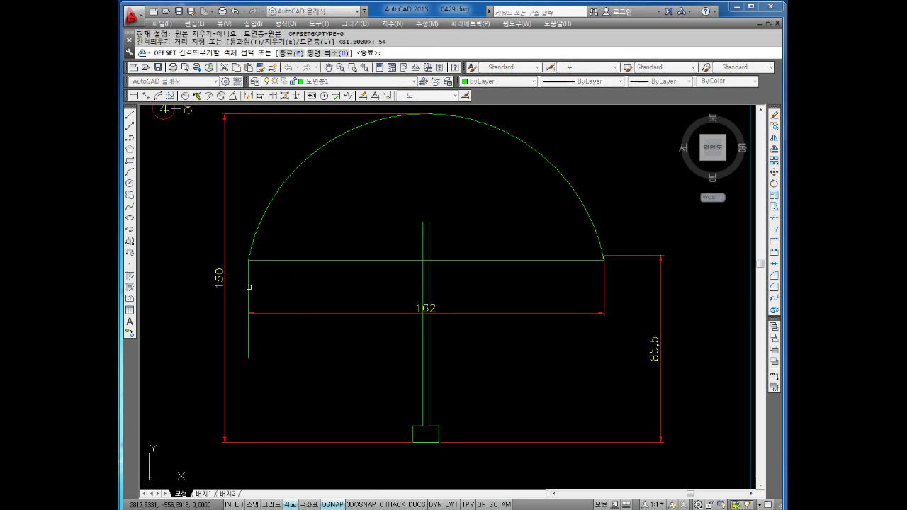
{"action": "left_click", "coordinate": [249, 287]}
{"action": "left_click", "coordinate": [381, 292]}
{"action": "left_click", "coordinate": [367, 287]}
{"action": "left_click", "coordinate": [516, 290]}
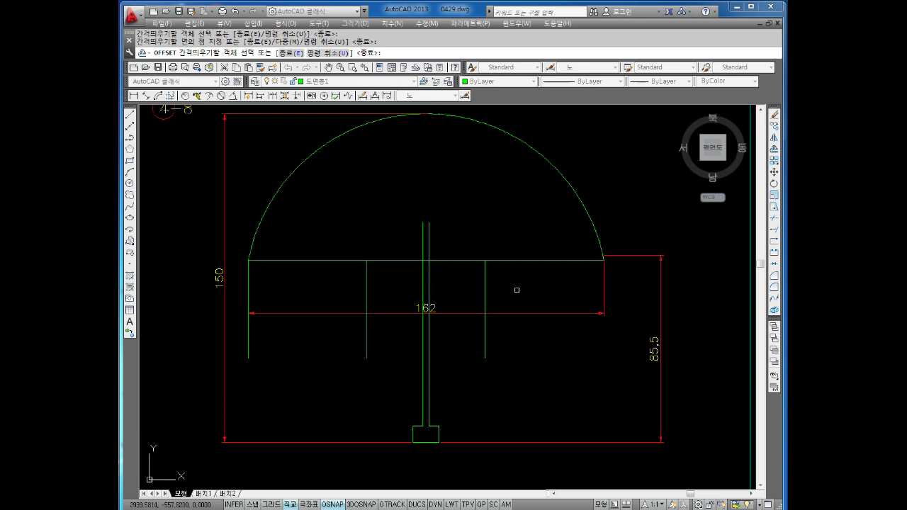
{"action": "key", "text": "Escape"}
{"action": "middle_click_drag", "start_coordinate": [464, 269], "coordinate": [484, 247]}
{"action": "left_click", "coordinate": [290, 321]}
{"action": "left_click", "coordinate": [257, 349]}
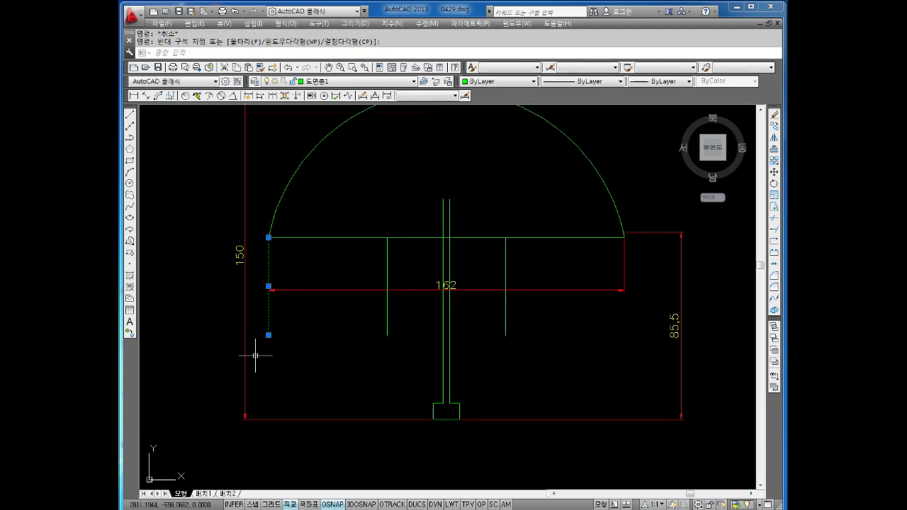
{"action": "key", "text": "Delete"}
- Attempt 54 spacing dimensions between the canopy's left end and the two ribs, cancelling both
{"action": "left_click", "coordinate": [133, 95]}
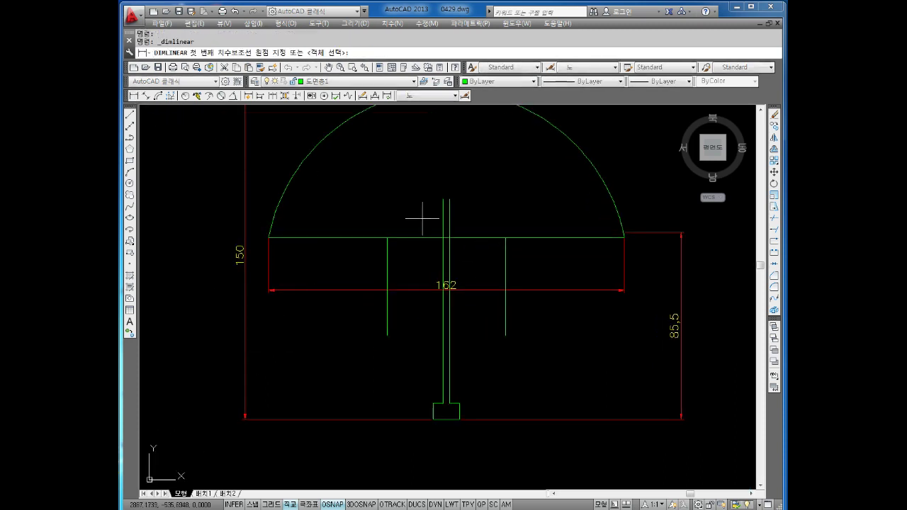
{"action": "left_click", "coordinate": [269, 237]}
{"action": "left_click", "coordinate": [387, 236]}
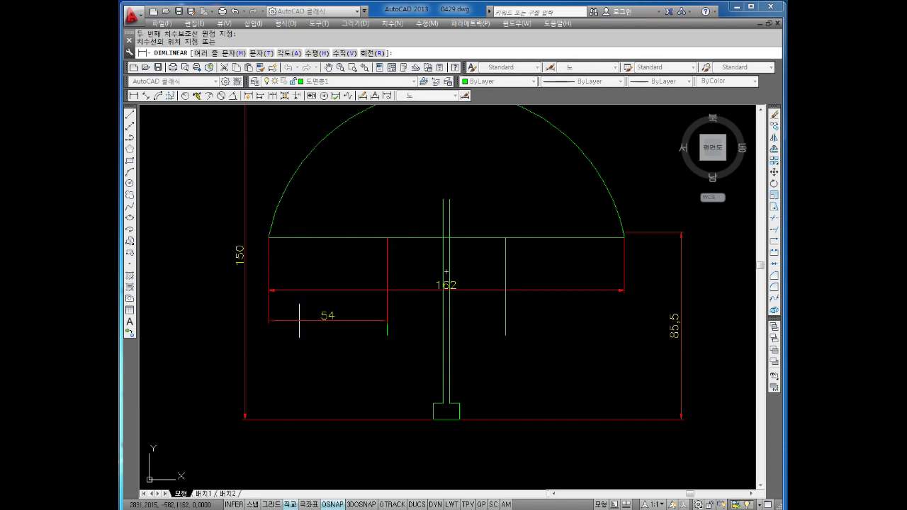
{"action": "key", "text": "Escape"}
{"action": "key", "text": "Return"}
{"action": "left_click", "coordinate": [387, 237]}
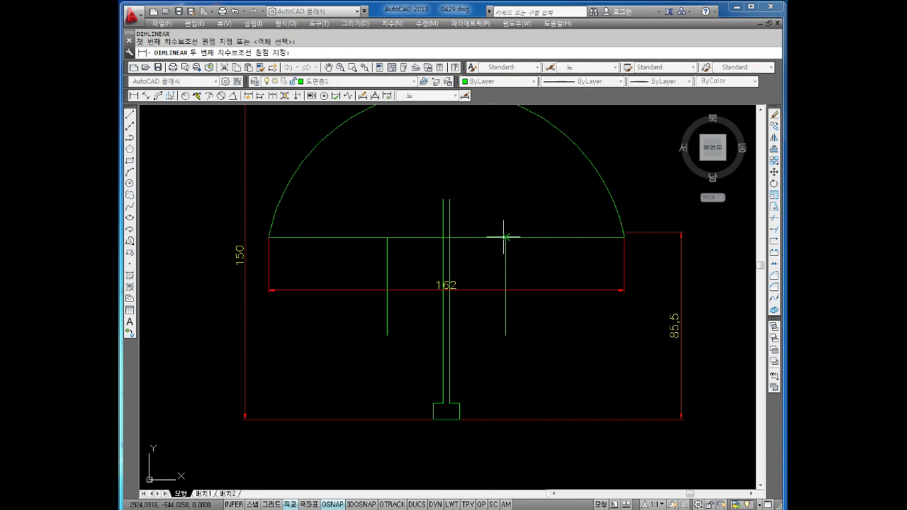
{"action": "left_click", "coordinate": [505, 237]}
{"action": "key", "text": "Escape"}
{"action": "key", "text": "Escape"}
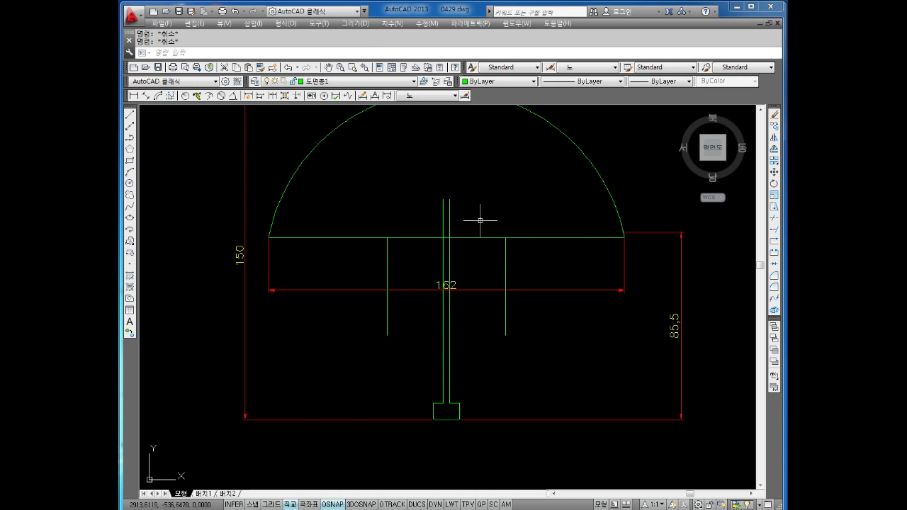
{"action": "type", "text": "c"}
{"action": "key", "text": "Return"}
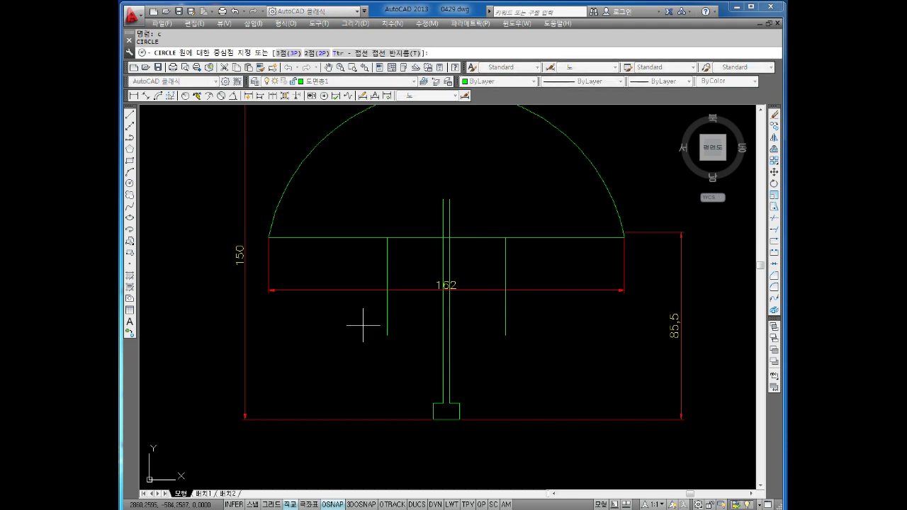
- Draw a radius-33 circle below the canopy's left side with a vertical line through its top and bottom
{"action": "left_click", "coordinate": [336, 343]}
{"action": "type", "text": "33"}
{"action": "key", "text": "Return"}
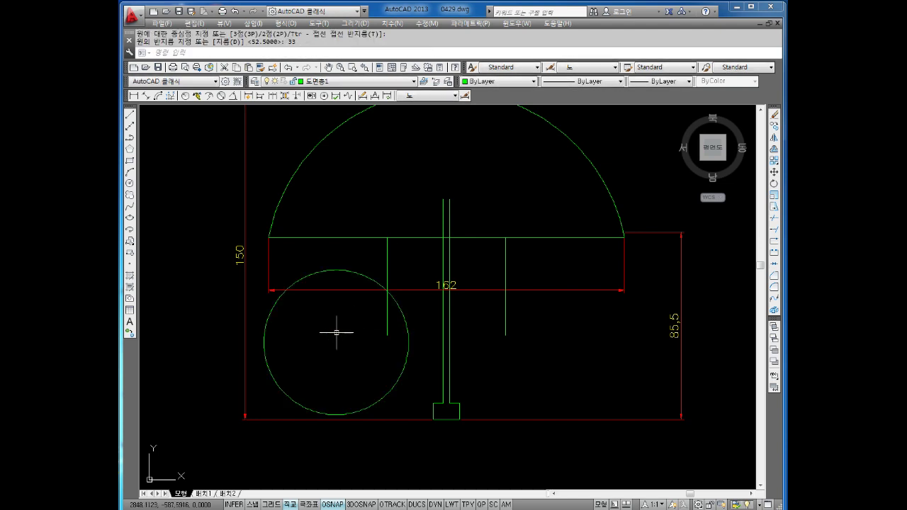
{"action": "key", "text": "Escape"}
{"action": "key", "text": "Escape"}
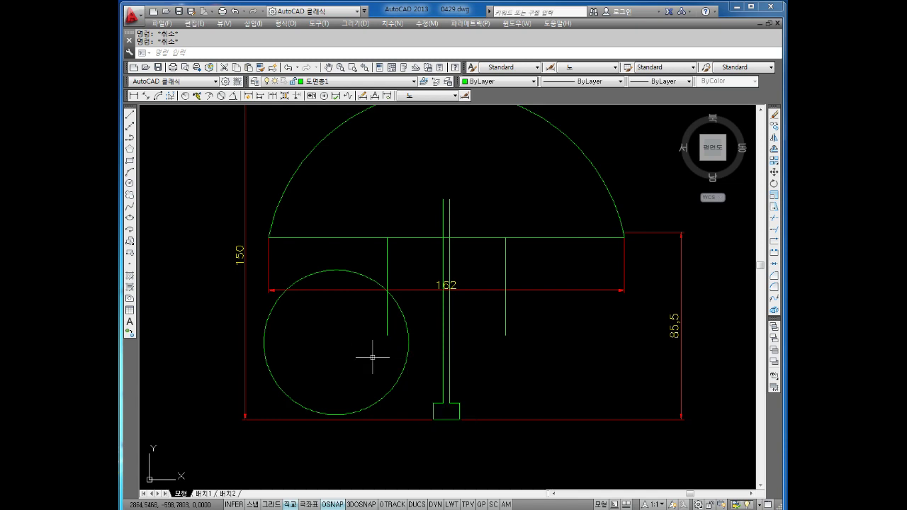
{"action": "type", "text": "l"}
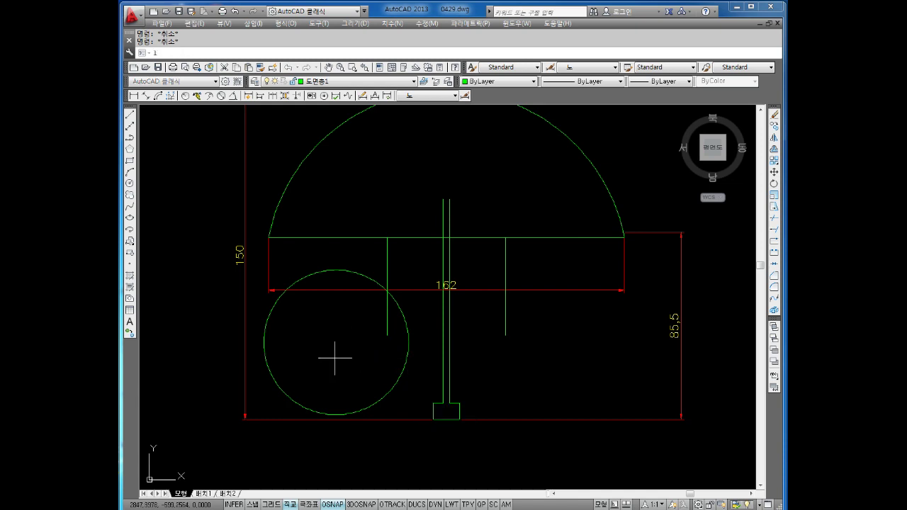
{"action": "key", "text": "Return"}
{"action": "left_click", "coordinate": [336, 270]}
{"action": "left_click", "coordinate": [336, 415]}
{"action": "key", "text": "Escape"}
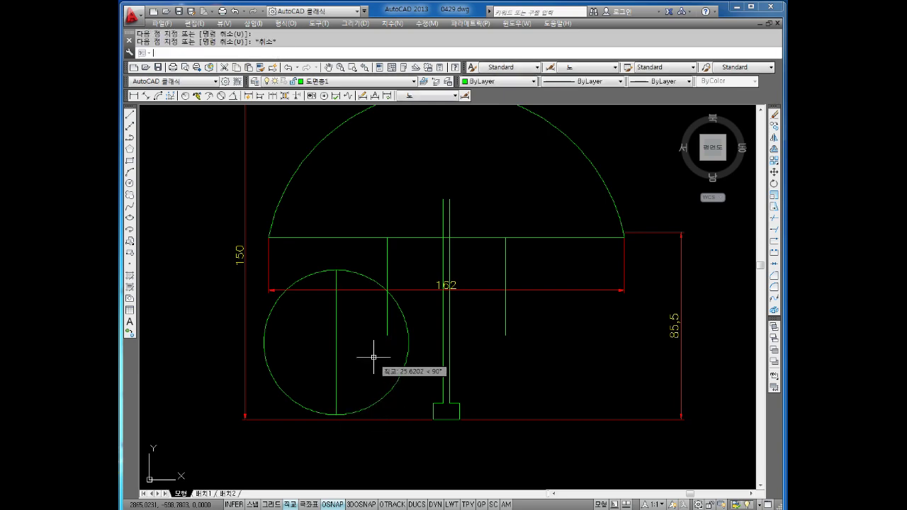
{"action": "key", "text": "Escape"}
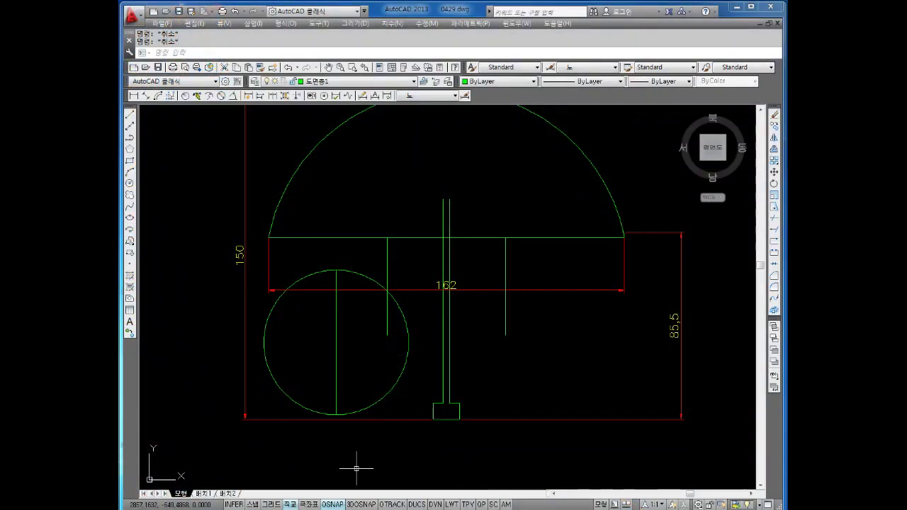
{"action": "left_click", "coordinate": [362, 509]}
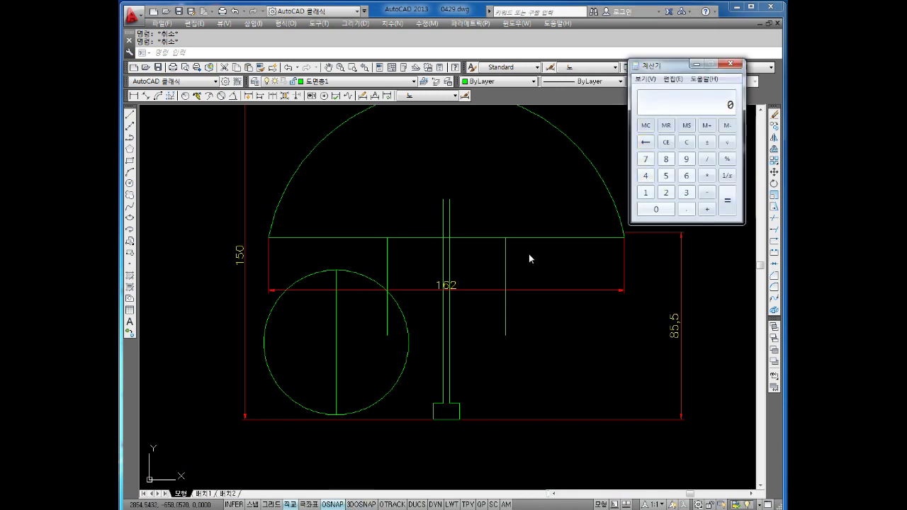
{"action": "left_click", "coordinate": [369, 358]}
- Offset the circle's vertical line 27 to the right and 27 to the left
{"action": "type", "text": "o"}
{"action": "key", "text": "Return"}
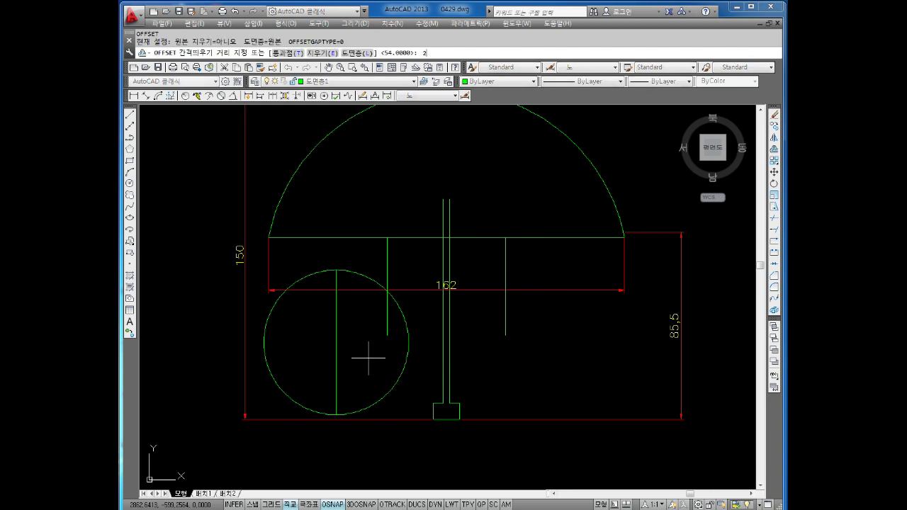
{"action": "type", "text": "27"}
{"action": "key", "text": "Return"}
{"action": "left_click", "coordinate": [337, 354]}
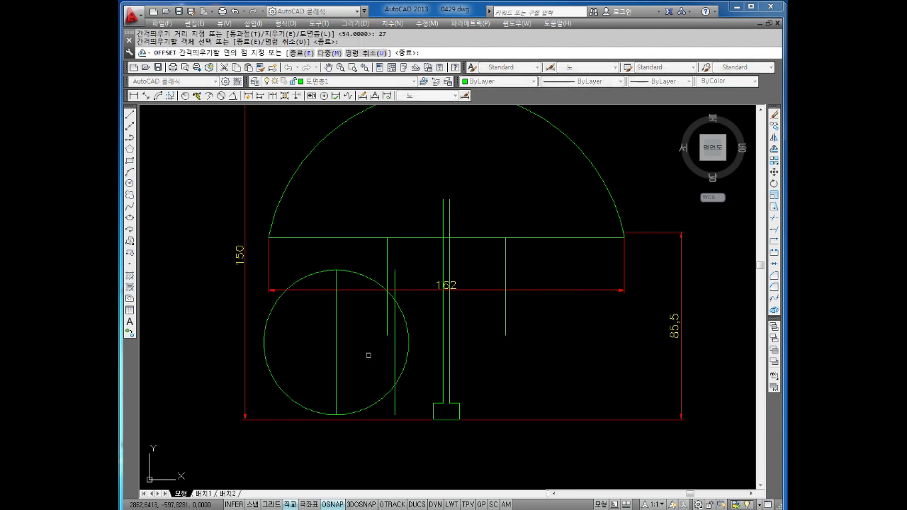
{"action": "left_click", "coordinate": [337, 349]}
{"action": "left_click", "coordinate": [337, 350]}
{"action": "left_click", "coordinate": [281, 356]}
{"action": "key", "text": "Escape"}
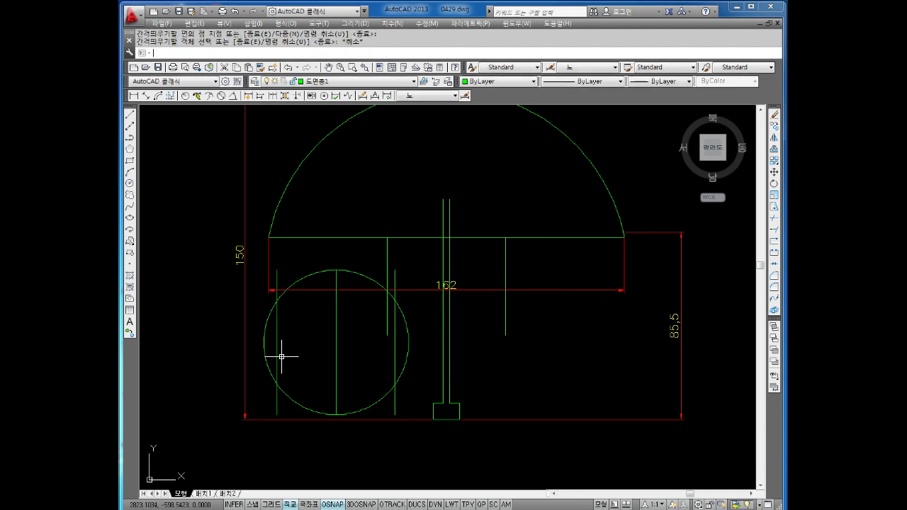
{"action": "key", "text": "Escape"}
- Trim the circle's left and right arcs outside the slot
{"action": "type", "text": "ㅂ"}
{"action": "key", "text": "Return"}
{"action": "key", "text": "Return"}
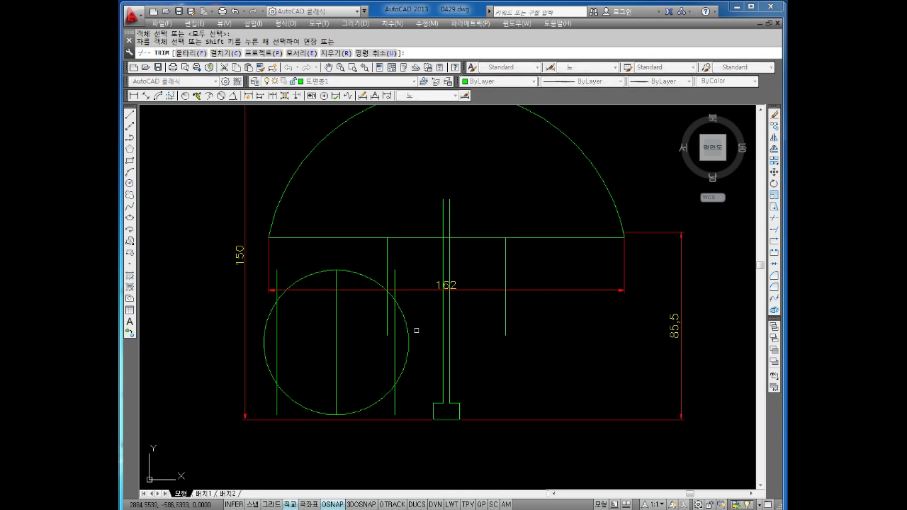
{"action": "left_click", "coordinate": [409, 339]}
{"action": "left_click", "coordinate": [270, 351]}
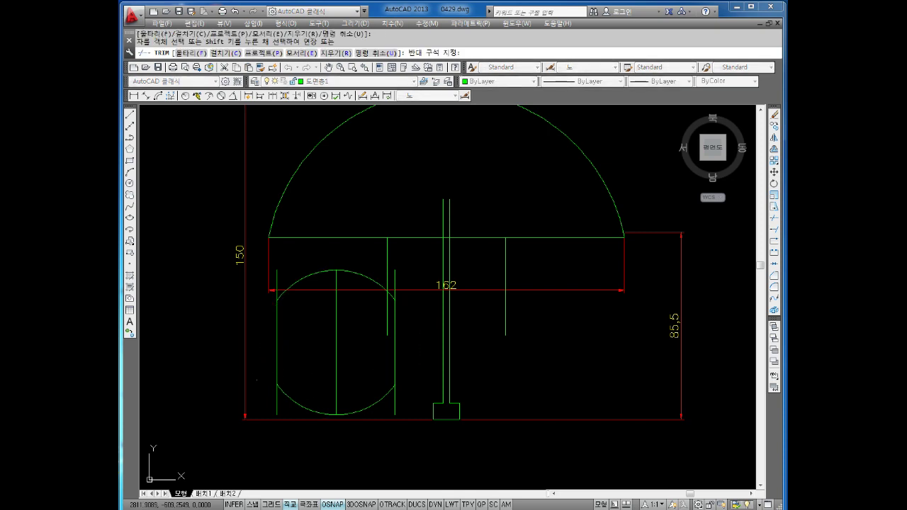
{"action": "key", "text": "Escape"}
{"action": "key", "text": "Escape"}
- Erase the circle's vertical lines, then its upper and lower arcs
{"action": "left_click", "coordinate": [418, 338]}
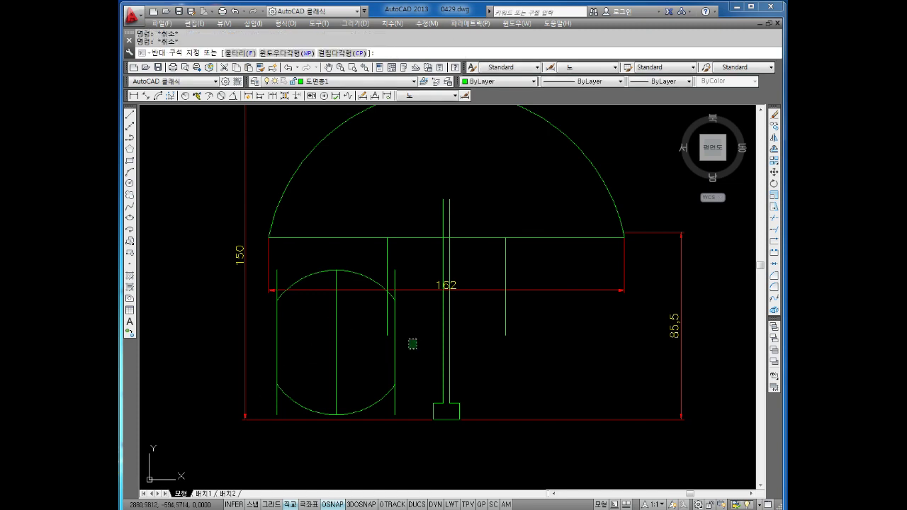
{"action": "left_click", "coordinate": [264, 377]}
{"action": "key", "text": "Delete"}
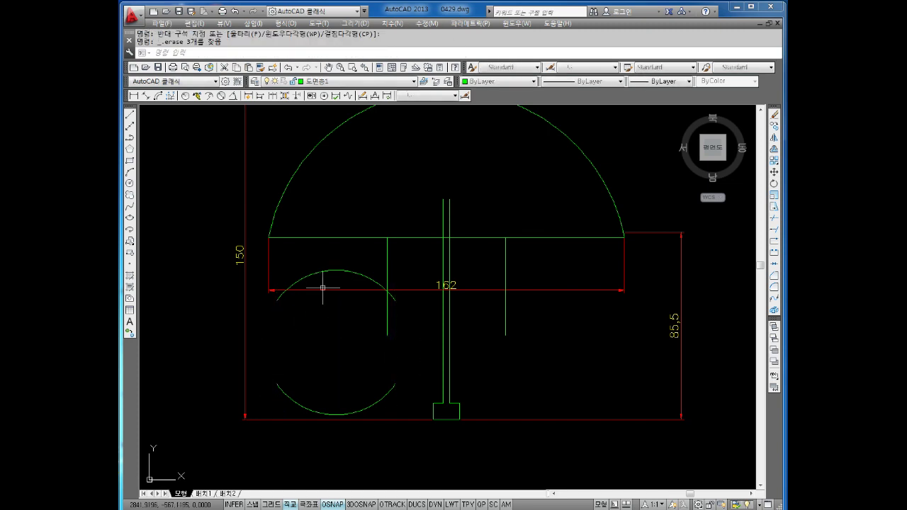
{"action": "left_click", "coordinate": [323, 277]}
{"action": "key", "text": "Delete"}
{"action": "left_click", "coordinate": [357, 375]}
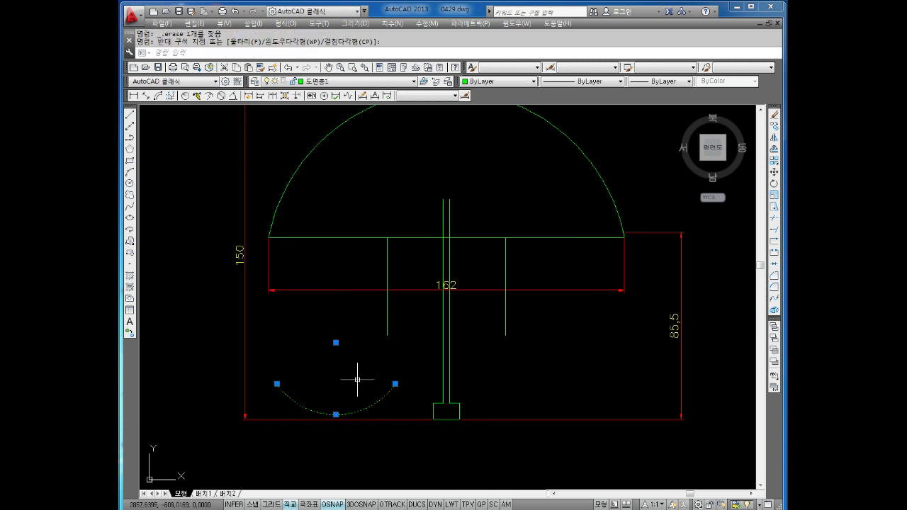
{"action": "key", "text": "Delete"}
- Draw a 120° arc from the canopy line's left end to the first rib
{"action": "middle_click_drag", "start_coordinate": [304, 271], "coordinate": [326, 281]}
{"action": "key", "text": "Escape"}
{"action": "type", "text": "A"}
{"action": "key", "text": "Return"}
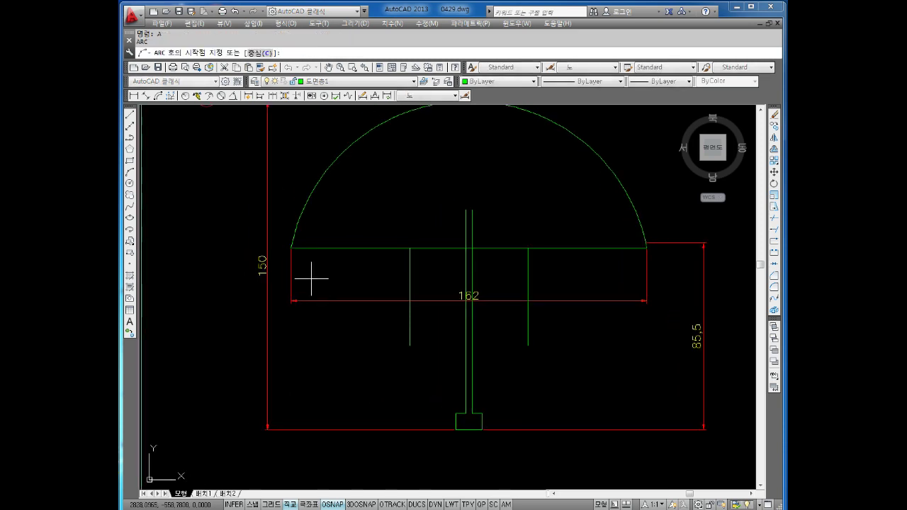
{"action": "left_click", "coordinate": [412, 250]}
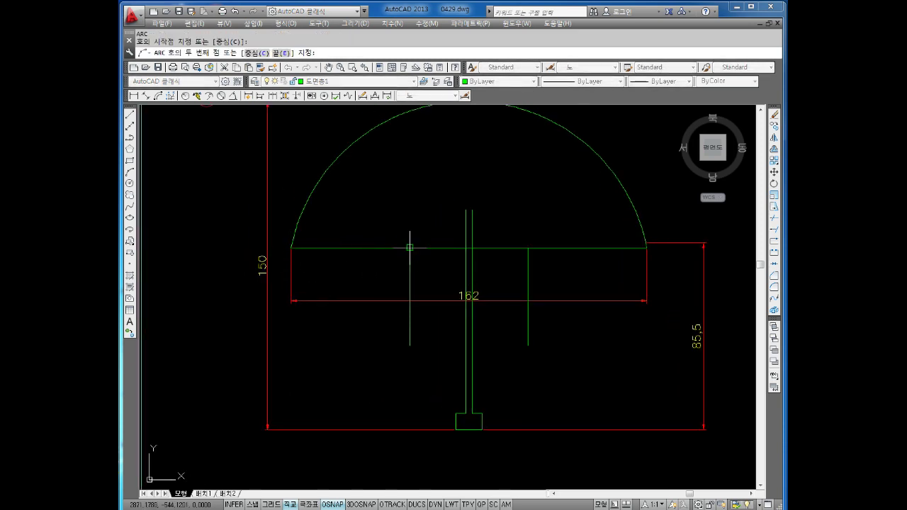
{"action": "type", "text": "e"}
{"action": "key", "text": "Return"}
{"action": "left_click", "coordinate": [291, 248]}
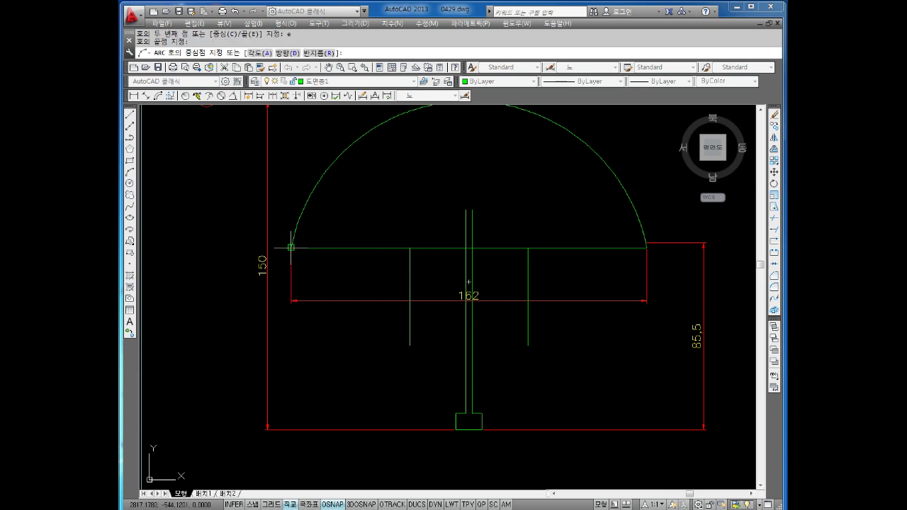
{"action": "type", "text": "a"}
{"action": "key", "text": "Return"}
{"action": "type", "text": "120"}
{"action": "key", "text": "Return"}
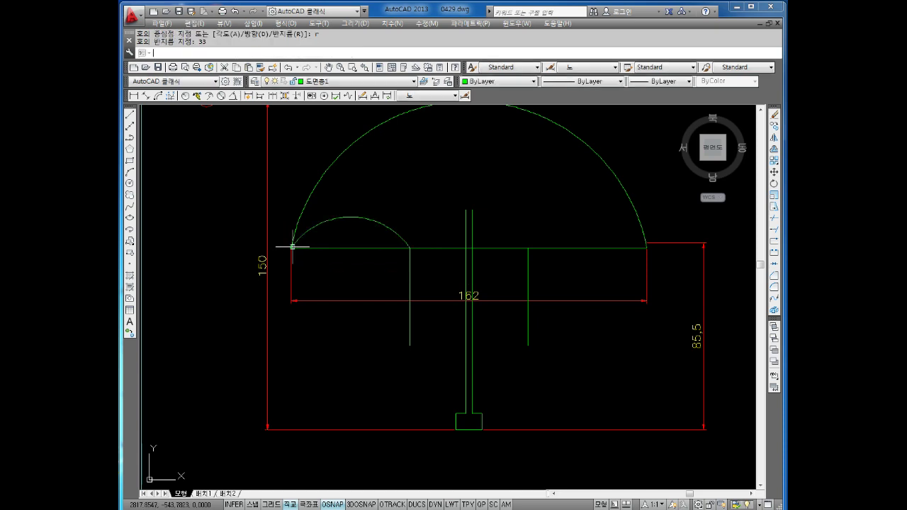
{"action": "key", "text": "Escape"}
{"action": "key", "text": "Escape"}
- Copy the scallop arc to the next rib along the canopy edge
{"action": "type", "text": "co"}
{"action": "key", "text": "Return"}
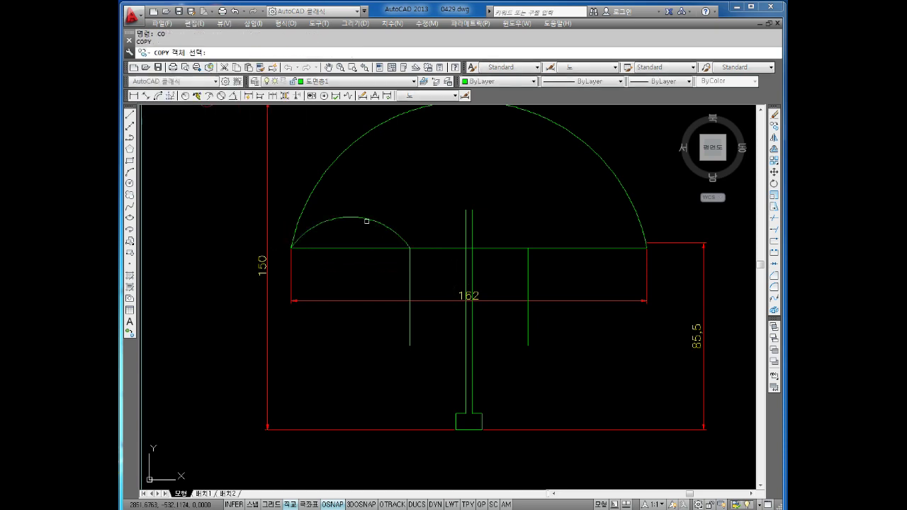
{"action": "left_click", "coordinate": [375, 221]}
{"action": "key", "text": "Return"}
{"action": "left_click", "coordinate": [291, 247]}
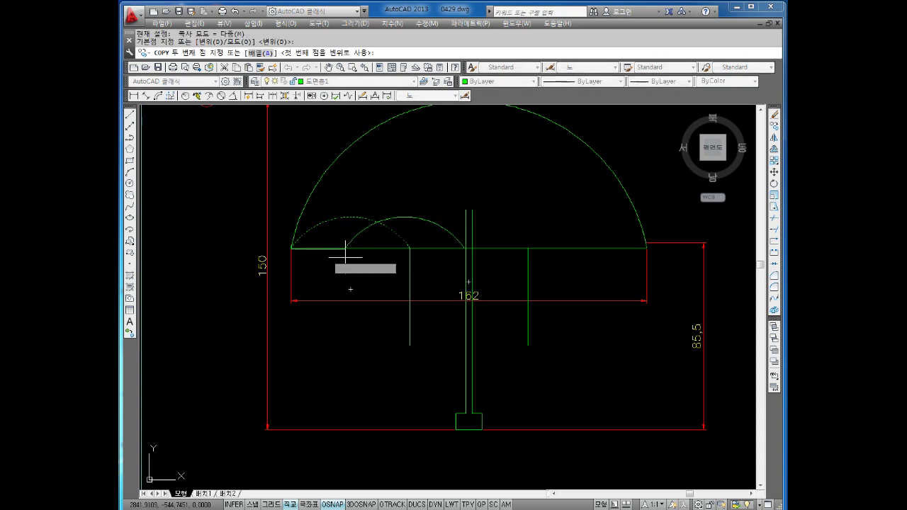
{"action": "left_click", "coordinate": [410, 248]}
{"action": "scroll", "coordinate": [528, 247], "scroll_direction": "up", "scroll_amount": 4}
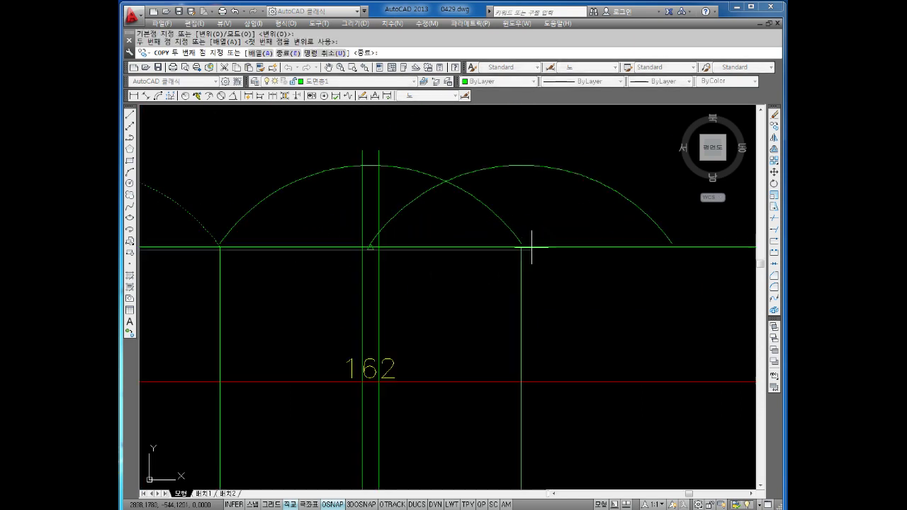
{"action": "middle_click_drag", "start_coordinate": [380, 248], "coordinate": [545, 274]}
- Erase the misplaced copy of the arc
{"action": "key", "text": "Escape"}
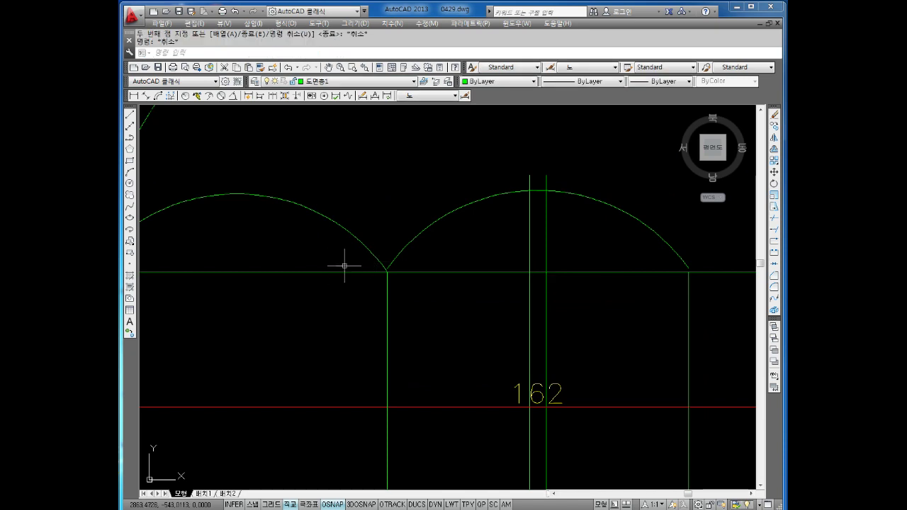
{"action": "left_click", "coordinate": [456, 243]}
{"action": "middle_click_drag", "start_coordinate": [345, 260], "coordinate": [439, 250]}
{"action": "left_click", "coordinate": [439, 220]}
{"action": "key", "text": "Delete"}
{"action": "key", "text": "Escape"}
{"action": "key", "text": "Escape"}
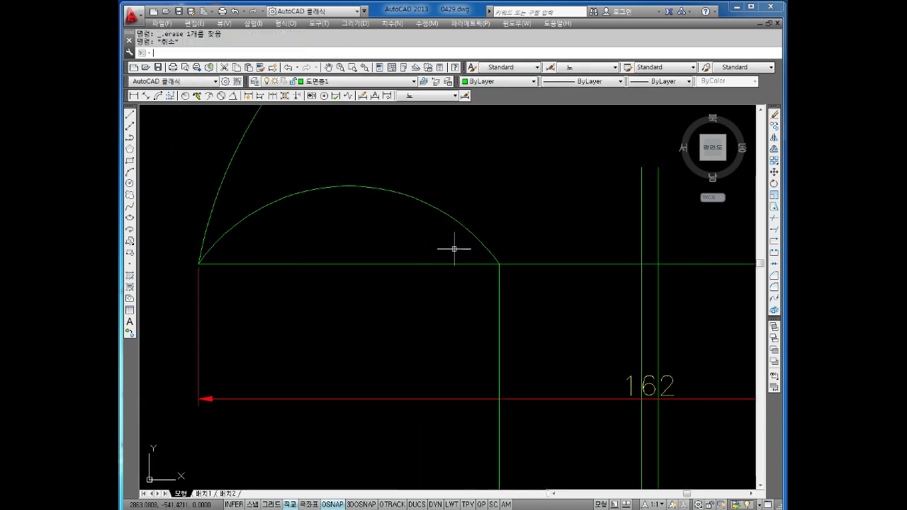
- Copy the scallop arc again from its left end to its right end to complete the row
{"action": "type", "text": "do"}
{"action": "key", "text": "Return"}
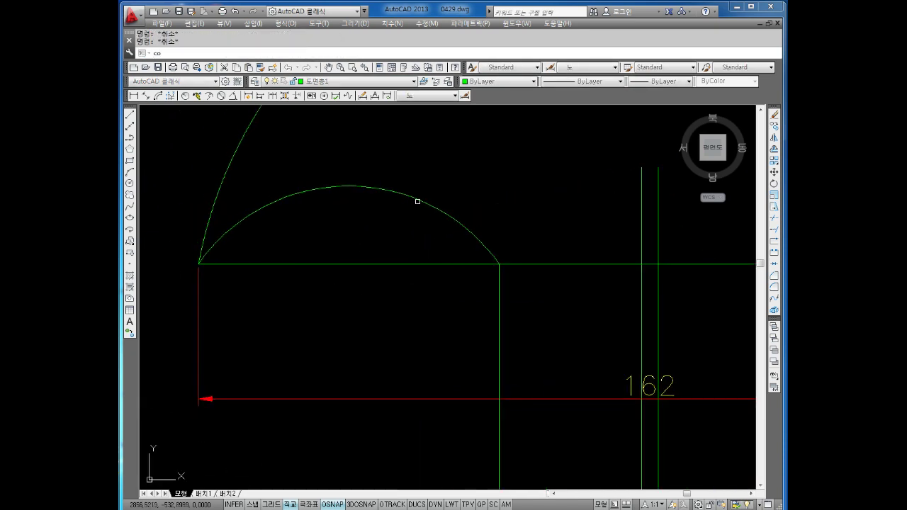
{"action": "left_click_drag", "start_coordinate": [417, 187], "coordinate": [399, 231]}
{"action": "key", "text": "Return"}
{"action": "left_click", "coordinate": [200, 264]}
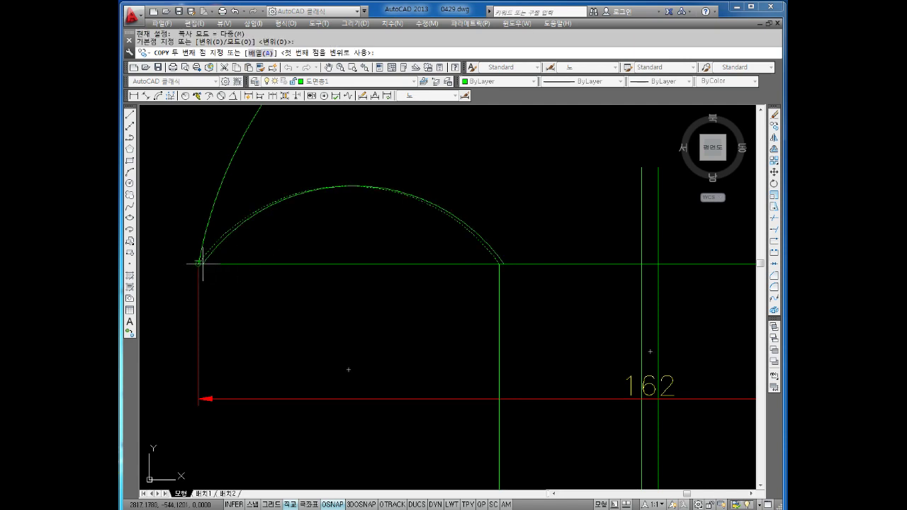
{"action": "left_click", "coordinate": [500, 264]}
{"action": "middle_click_drag", "start_coordinate": [659, 264], "coordinate": [385, 269]}
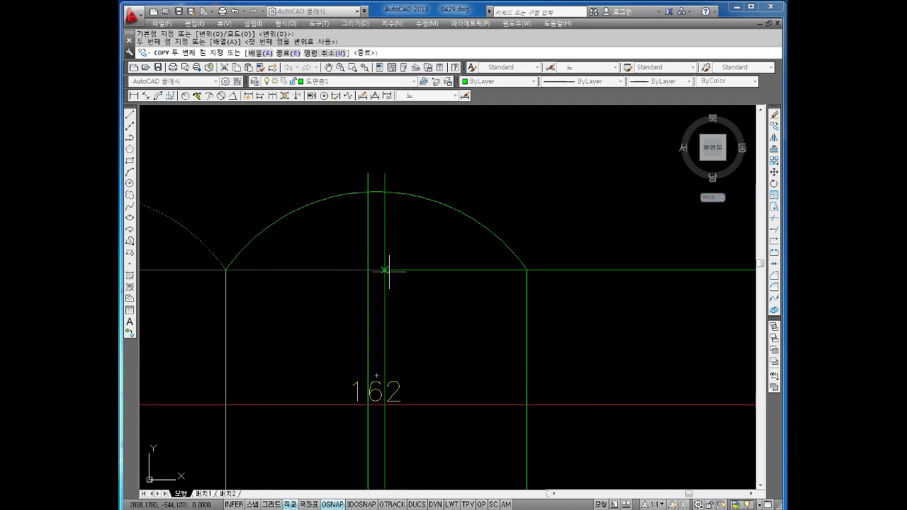
{"action": "key", "text": "Escape"}
{"action": "scroll", "coordinate": [546, 262], "scroll_direction": "down", "scroll_amount": 2}
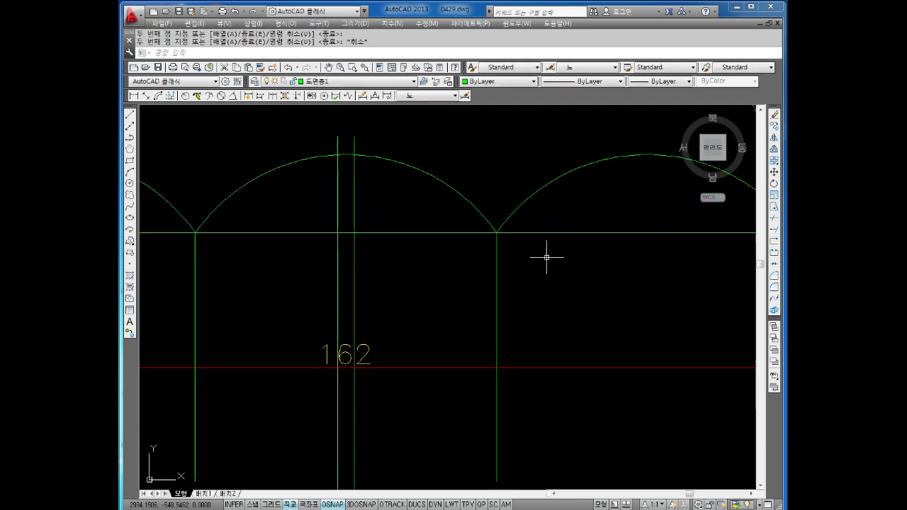
{"action": "scroll", "coordinate": [567, 280], "scroll_direction": "down", "scroll_amount": 2}
- Replace the label's leading 4 with 5 so it reads 5-1 instead of 4-8
{"action": "key", "text": "Escape"}
{"action": "key", "text": "Escape"}
{"action": "scroll", "coordinate": [561, 358], "scroll_direction": "down", "scroll_amount": 4}
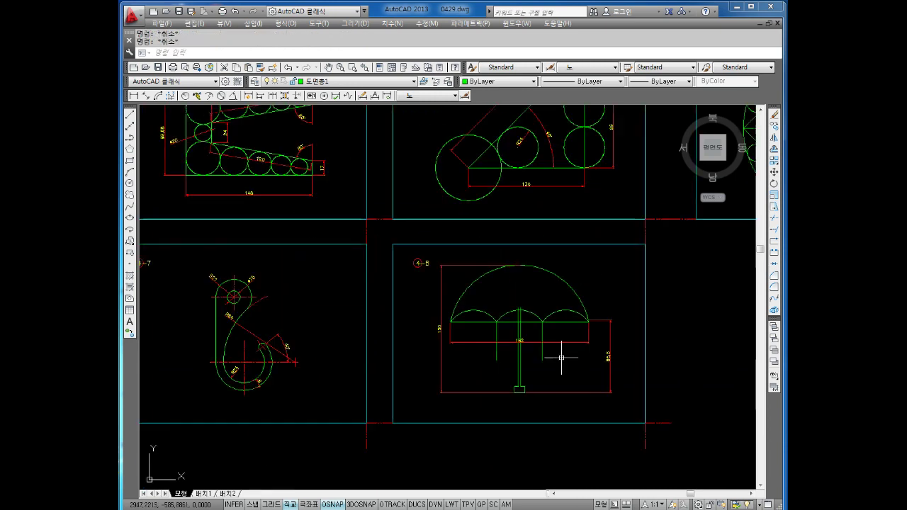
{"action": "scroll", "coordinate": [562, 358], "scroll_direction": "up", "scroll_amount": 2}
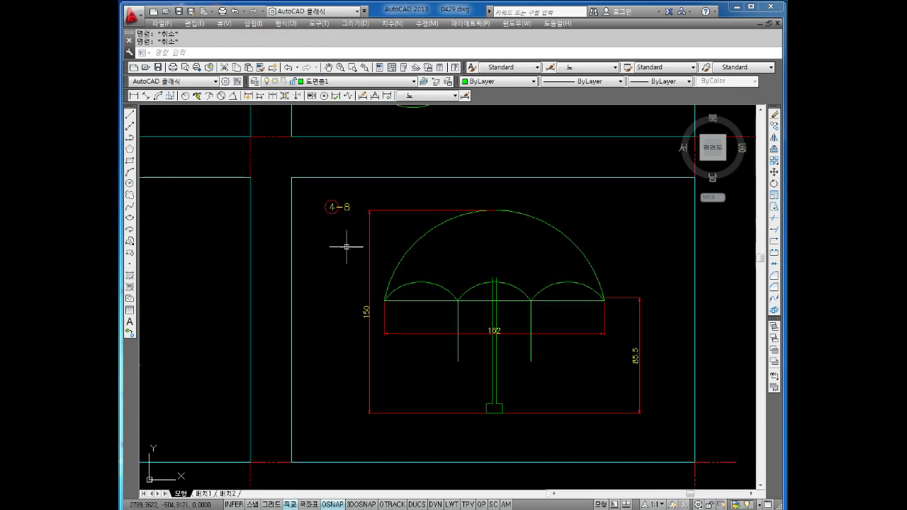
{"action": "double_click", "coordinate": [341, 207]}
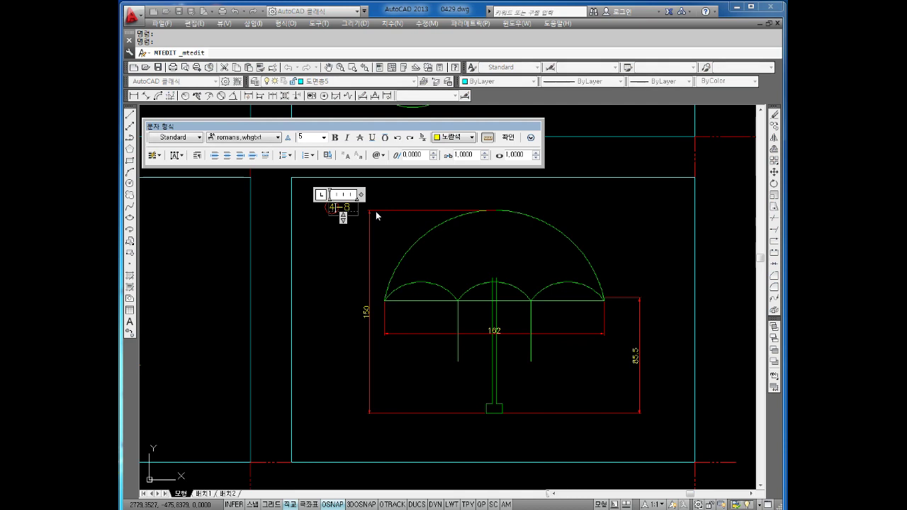
{"action": "type", "text": "5-1"}
{"action": "left_click", "coordinate": [309, 316]}
{"action": "scroll", "coordinate": [308, 316], "scroll_direction": "down", "scroll_amount": 5}
{"action": "mouse_move", "coordinate": [204, 300]}
{"action": "middle_mouse_down"}
{"action": "mouse_move", "coordinate": [480, 271]}
{"action": "mouse_move", "coordinate": [334, 283]}
{"action": "middle_mouse_up"}
{"action": "scroll", "coordinate": [334, 284], "scroll_direction": "down", "scroll_amount": 3}
- Copy the whole umbrella, selected with a crossing window, into a new frame starting the next row
{"action": "scroll", "coordinate": [571, 260], "scroll_direction": "up", "scroll_amount": 5}
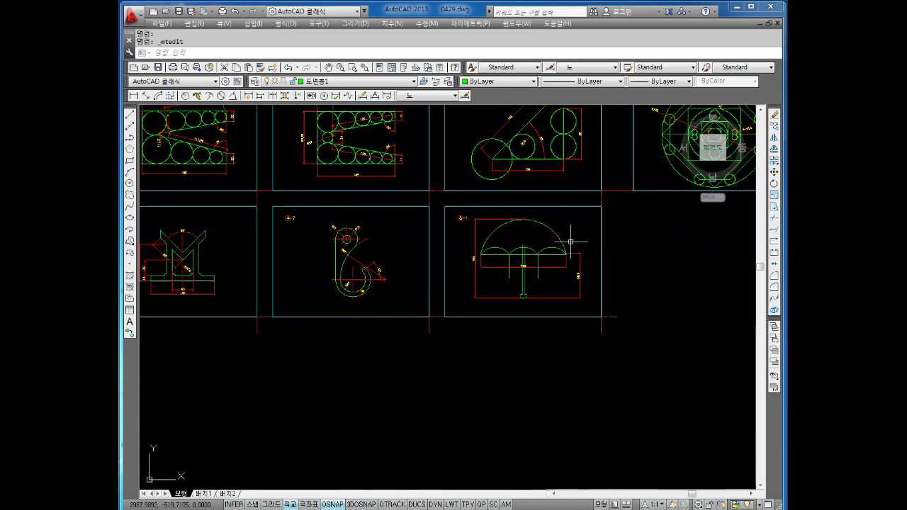
{"action": "key", "text": "Escape"}
{"action": "key", "text": "Escape"}
{"action": "type", "text": "o"}
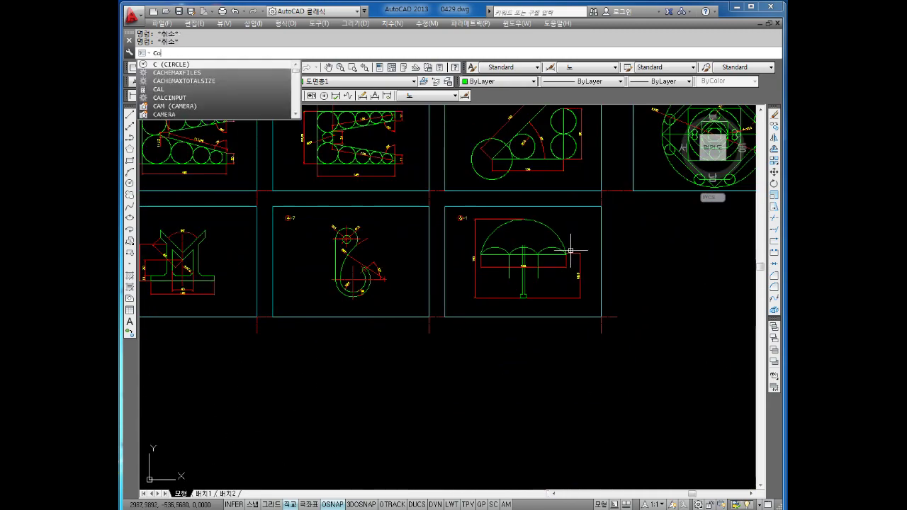
{"action": "key", "text": "Return"}
{"action": "left_click_drag", "start_coordinate": [619, 203], "coordinate": [469, 342]}
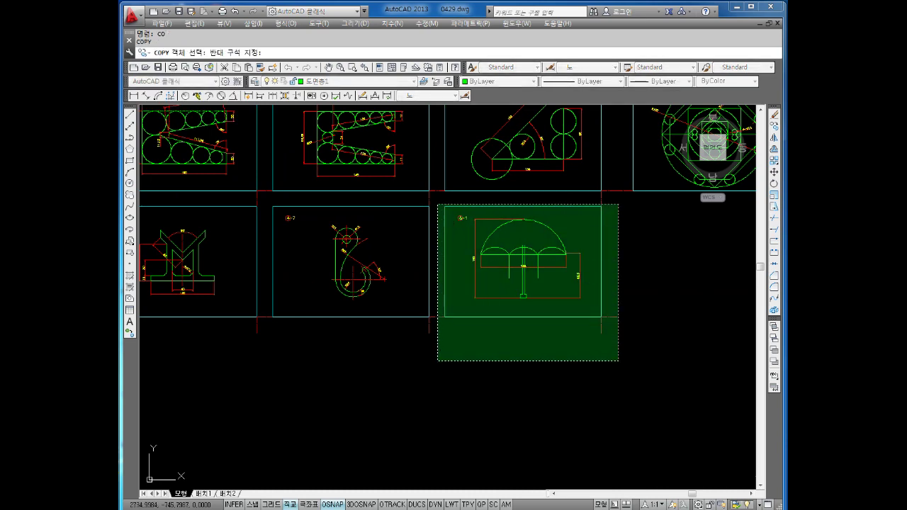
{"action": "left_click", "coordinate": [437, 363]}
{"action": "key", "text": "Return"}
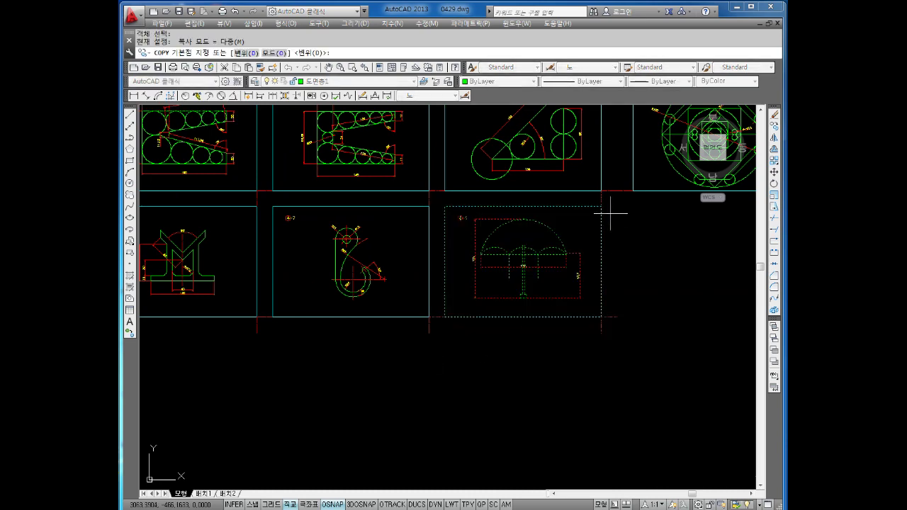
{"action": "left_click", "coordinate": [601, 190]}
{"action": "scroll", "coordinate": [507, 280], "scroll_direction": "down", "scroll_amount": 4}
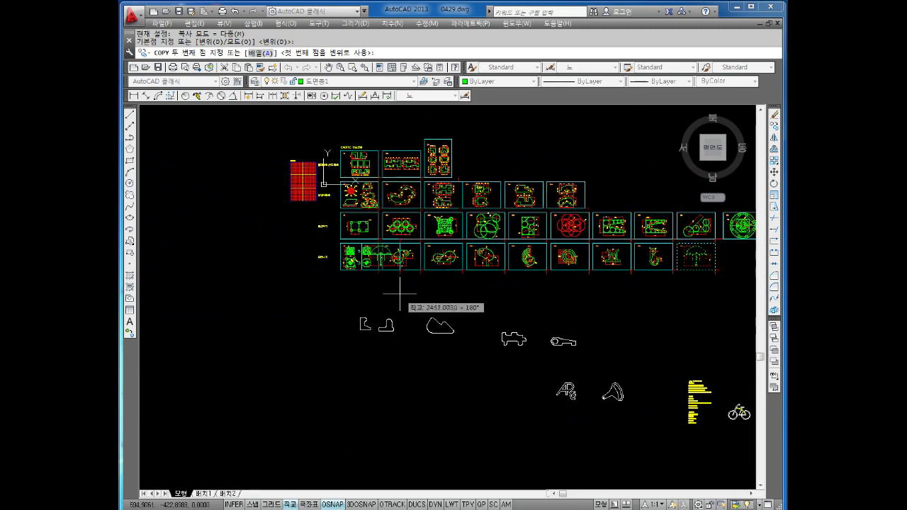
{"action": "key", "text": "F8"}
{"action": "scroll", "coordinate": [365, 273], "scroll_direction": "up", "scroll_amount": 6}
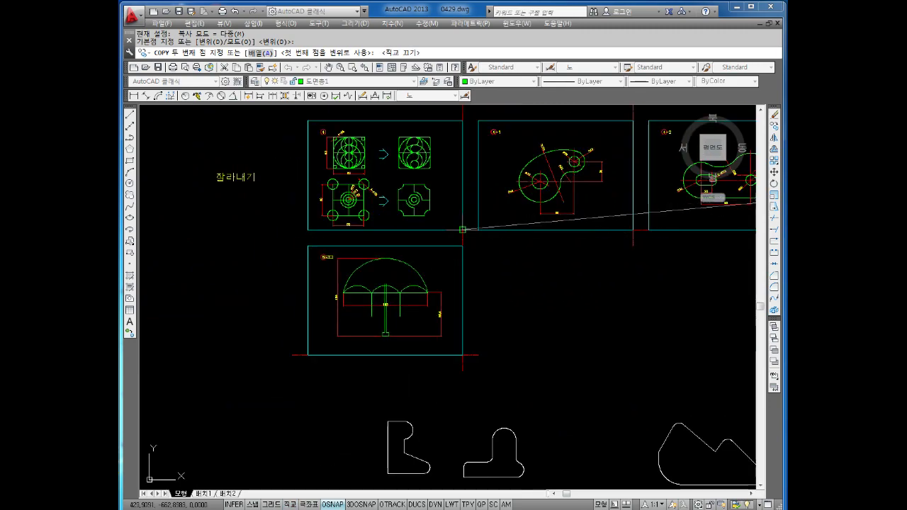
{"action": "key", "text": "Escape"}
- Erase the original umbrella objects from frame 5-1
{"action": "scroll", "coordinate": [485, 262], "scroll_direction": "down", "scroll_amount": 4}
{"action": "scroll", "coordinate": [485, 261], "scroll_direction": "down", "scroll_amount": 3}
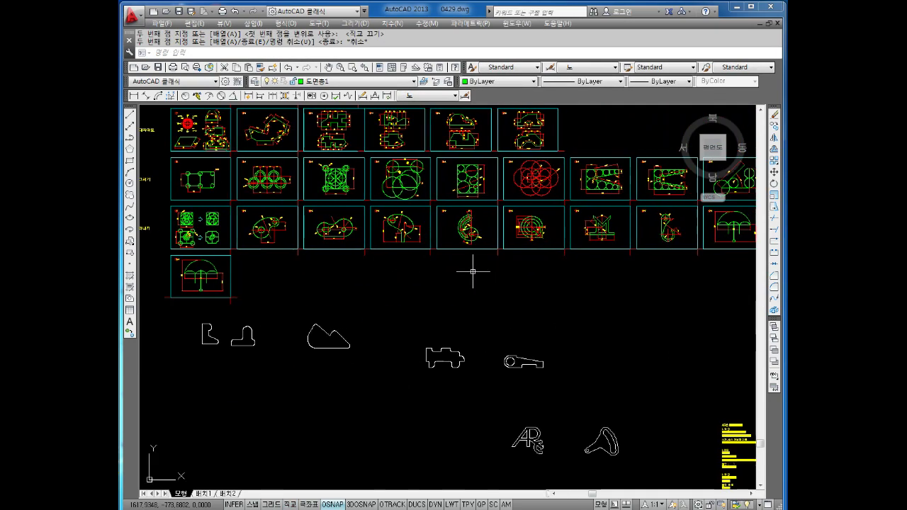
{"action": "scroll", "coordinate": [474, 270], "scroll_direction": "up", "scroll_amount": 6}
{"action": "left_click", "coordinate": [560, 289]}
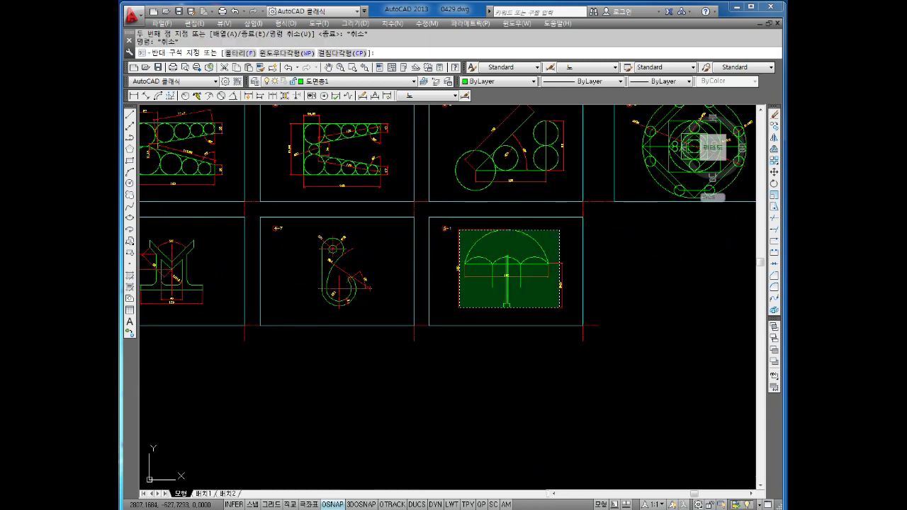
{"action": "left_click", "coordinate": [460, 309]}
{"action": "key", "text": "Delete"}
{"action": "scroll", "coordinate": [456, 310], "scroll_direction": "down", "scroll_amount": 4}
{"action": "scroll", "coordinate": [456, 310], "scroll_direction": "up", "scroll_amount": 3}
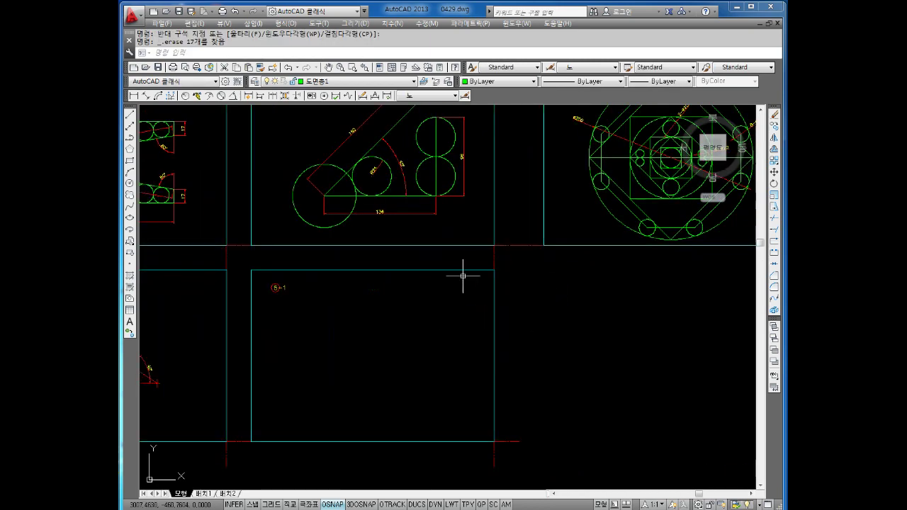
{"action": "scroll", "coordinate": [463, 271], "scroll_direction": "up", "scroll_amount": 3}
{"action": "key", "text": "Escape"}
{"action": "left_click", "coordinate": [432, 308]}
- Select the leftovers in frame 5-1 and check the 5-1 label without changing it
{"action": "middle_click_drag", "start_coordinate": [355, 300], "coordinate": [435, 288]}
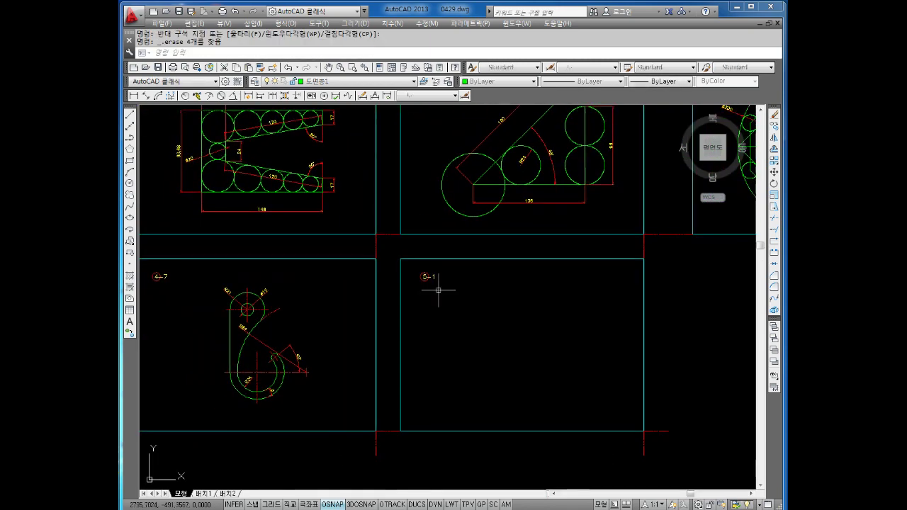
{"action": "double_click", "coordinate": [428, 276]}
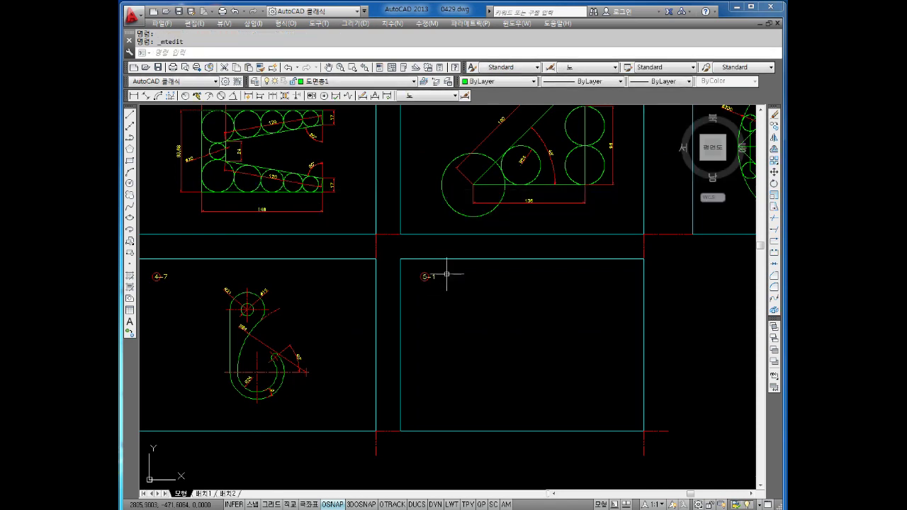
{"action": "key", "text": "Escape"}
{"action": "scroll", "coordinate": [472, 245], "scroll_direction": "up", "scroll_amount": 5}
{"action": "middle_click_drag", "start_coordinate": [283, 371], "coordinate": [391, 288]}
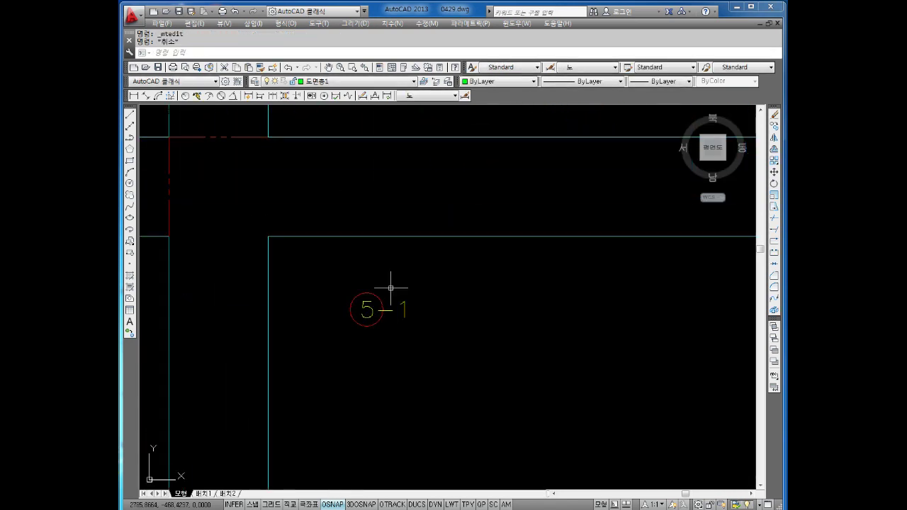
{"action": "double_click", "coordinate": [368, 309]}
{"action": "type", "text": "4-8"}
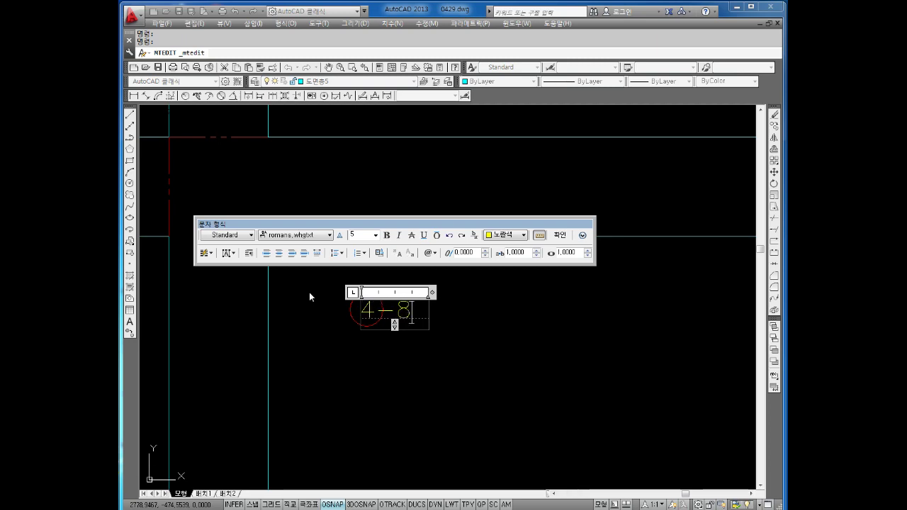
{"action": "key", "text": "Escape"}
- Copy the 잘라내기 label to a spot beside the umbrella tile
{"action": "scroll", "coordinate": [371, 399], "scroll_direction": "down", "scroll_amount": 3}
{"action": "scroll", "coordinate": [375, 399], "scroll_direction": "down", "scroll_amount": 2}
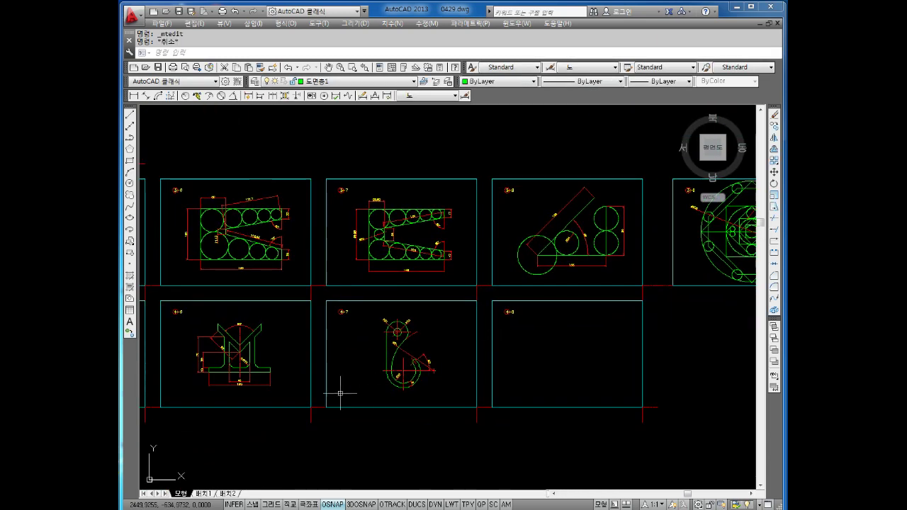
{"action": "mouse_move", "coordinate": [341, 393]}
{"action": "middle_mouse_down"}
{"action": "mouse_move", "coordinate": [383, 309]}
{"action": "mouse_move", "coordinate": [543, 241]}
{"action": "middle_mouse_up"}
{"action": "scroll", "coordinate": [308, 255], "scroll_direction": "down", "scroll_amount": 2}
{"action": "scroll", "coordinate": [283, 256], "scroll_direction": "up", "scroll_amount": 2}
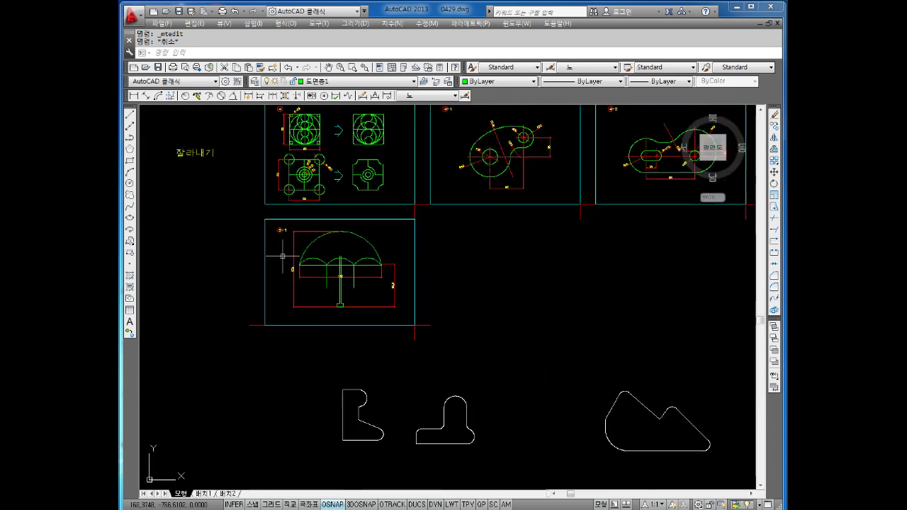
{"action": "middle_click_drag", "start_coordinate": [283, 256], "coordinate": [409, 274]}
{"action": "type", "text": "o"}
{"action": "key", "text": "Return"}
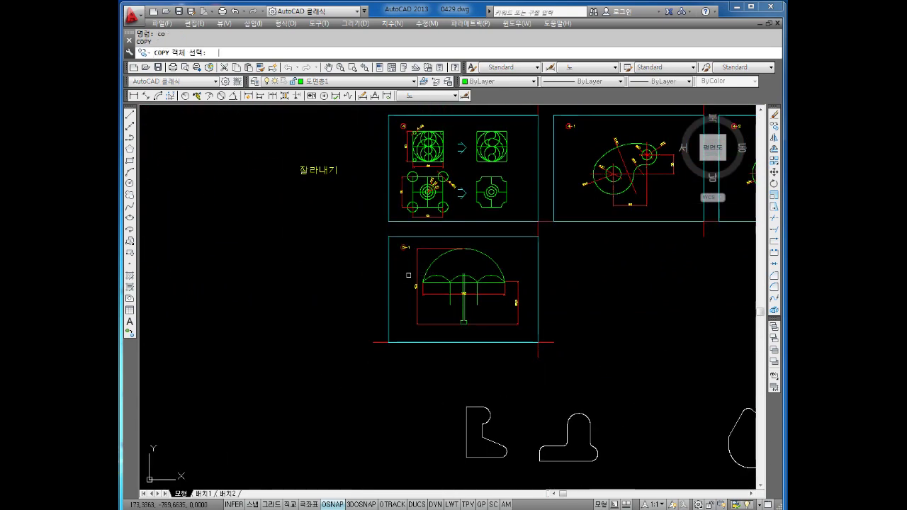
{"action": "left_click", "coordinate": [304, 170]}
{"action": "key", "text": "Return"}
{"action": "left_click", "coordinate": [314, 172]}
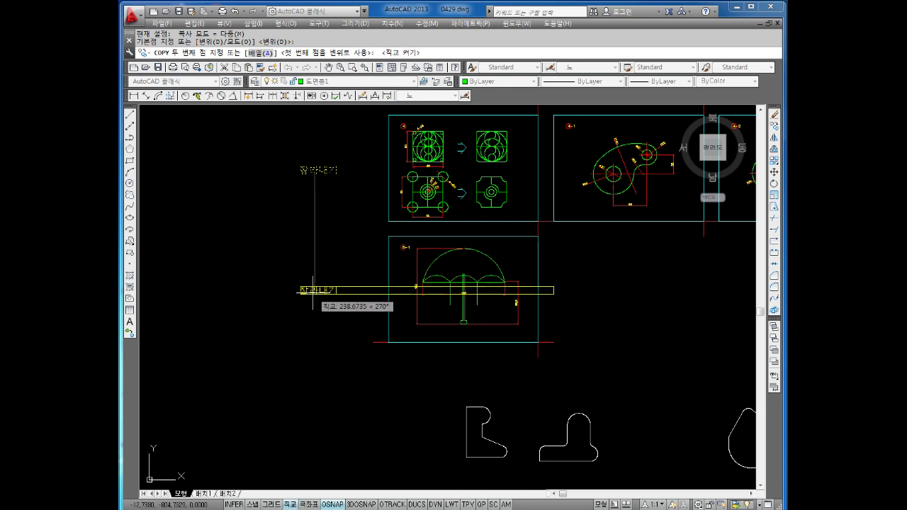
{"action": "left_click", "coordinate": [314, 289]}
{"action": "key", "text": "Escape"}
- Edit the copied label's text to read 원호그리기
{"action": "double_click", "coordinate": [333, 290]}
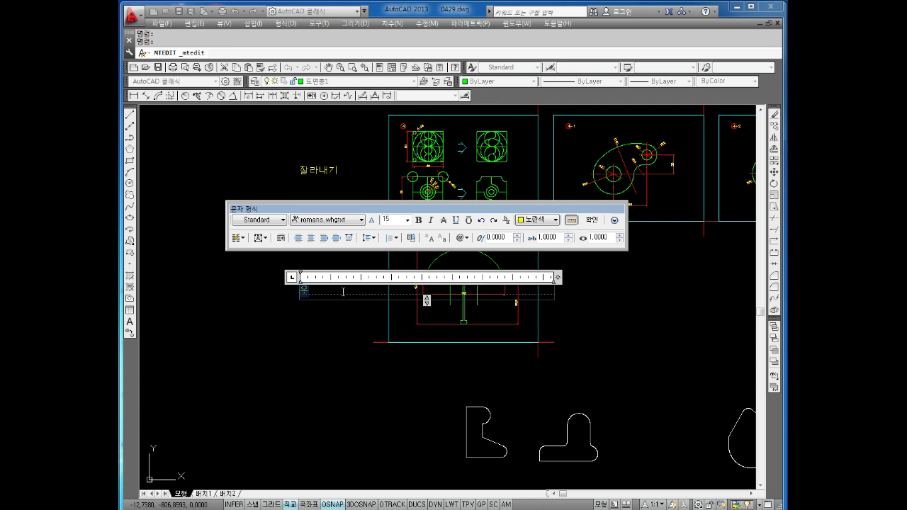
{"action": "key", "text": "Escape"}
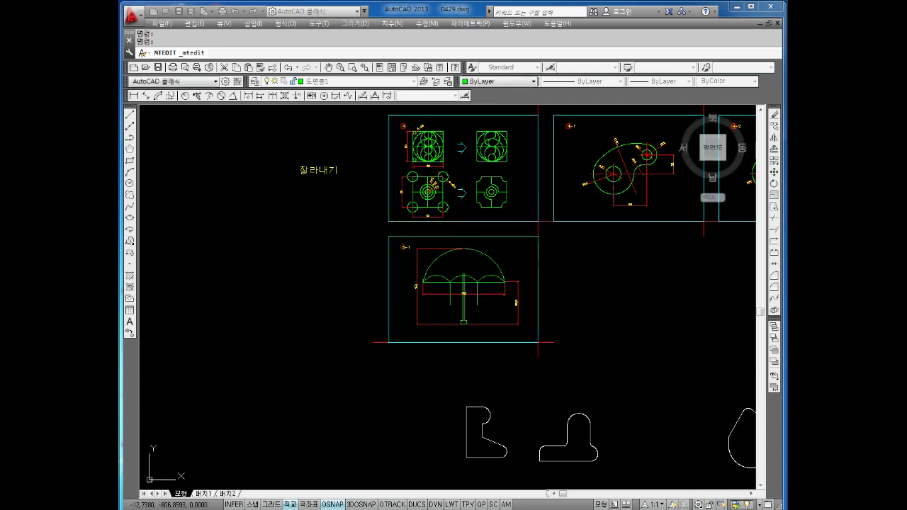
{"action": "scroll", "coordinate": [369, 378], "scroll_direction": "up", "scroll_amount": 3}
{"action": "scroll", "coordinate": [511, 314], "scroll_direction": "up", "scroll_amount": 2}
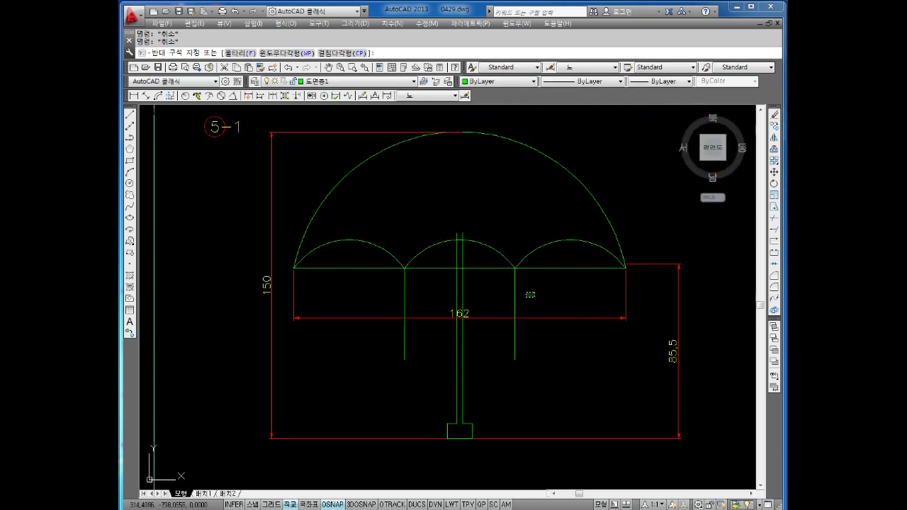
- Erase the left and right rib lines
{"action": "left_click", "coordinate": [514, 314]}
{"action": "key", "text": "Delete"}
{"action": "left_click", "coordinate": [415, 312]}
{"action": "left_click", "coordinate": [383, 312]}
{"action": "key", "text": "Delete"}
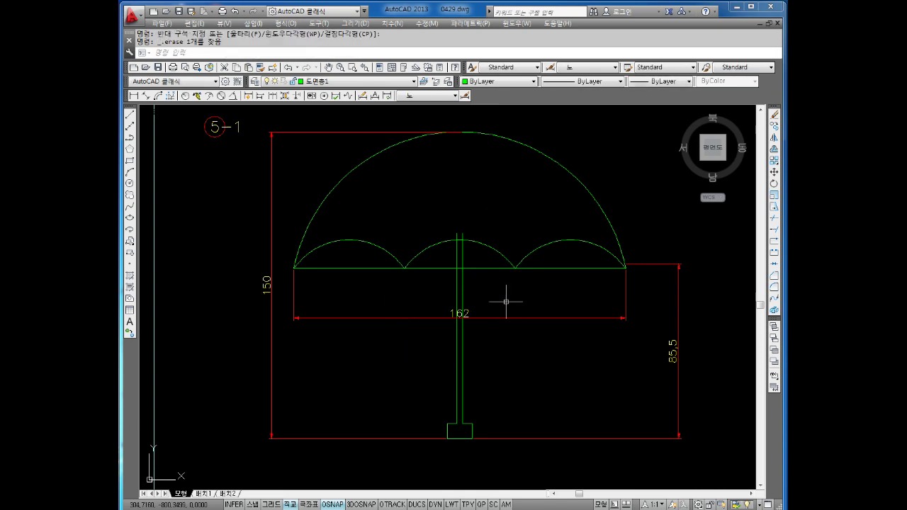
{"action": "key", "text": "Escape"}
- Move the canopy base line onto the red centre-line layer
{"action": "left_click", "coordinate": [487, 260]}
{"action": "left_click", "coordinate": [467, 278]}
{"action": "left_click", "coordinate": [367, 82]}
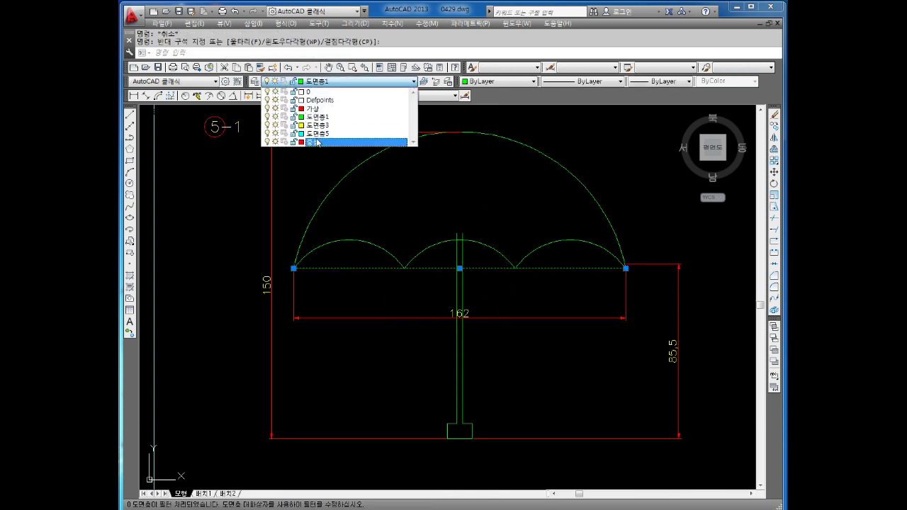
{"action": "left_click", "coordinate": [347, 119]}
{"action": "key", "text": "Escape"}
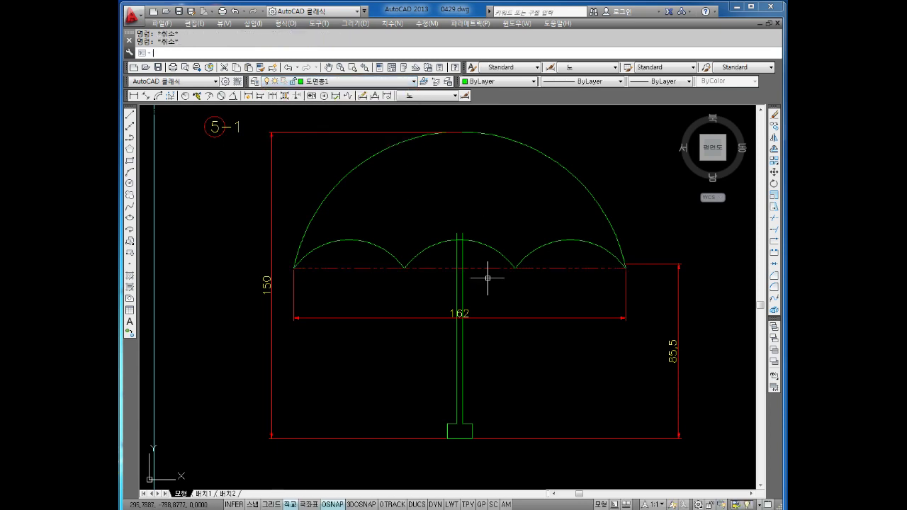
- Trim the handle lines back to the middle arc
{"action": "key", "text": "Delete"}
{"action": "left_click", "coordinate": [462, 217]}
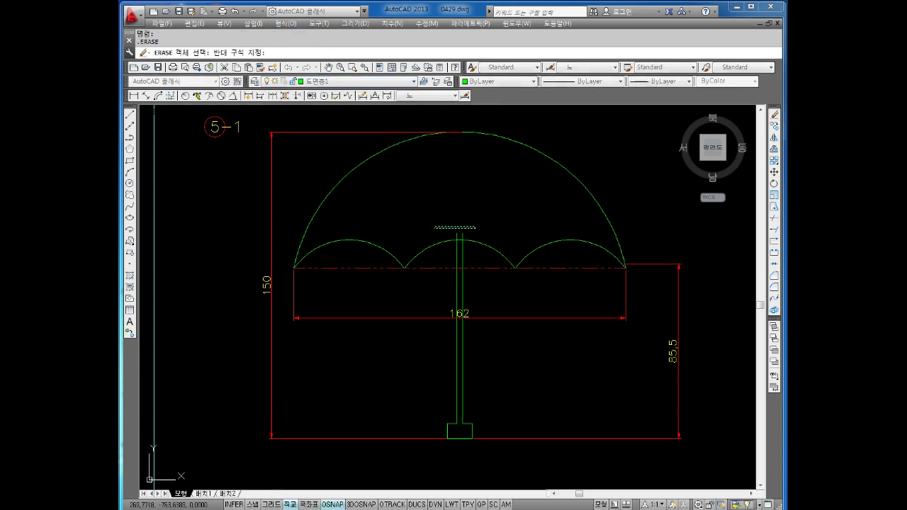
{"action": "key", "text": "Escape"}
{"action": "scroll", "coordinate": [461, 236], "scroll_direction": "up", "scroll_amount": 5}
{"action": "key", "text": "Escape"}
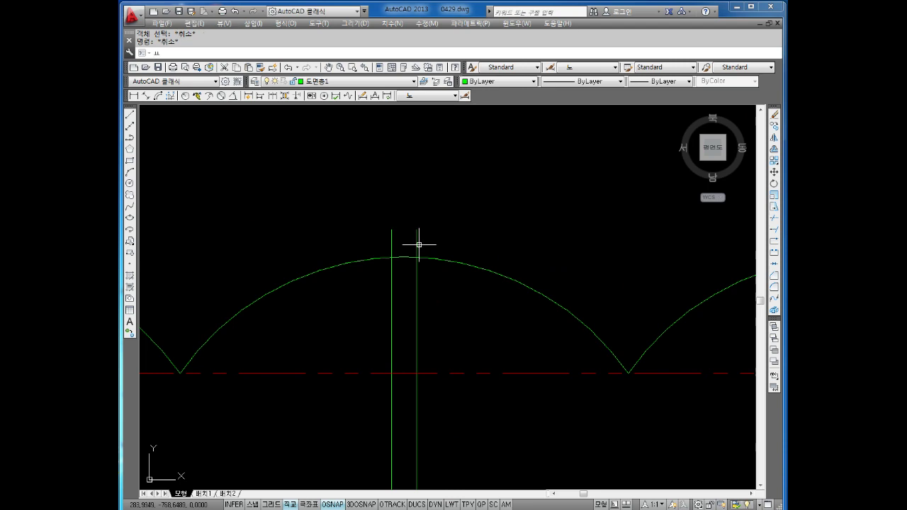
{"action": "type", "text": "ㅅㄱ"}
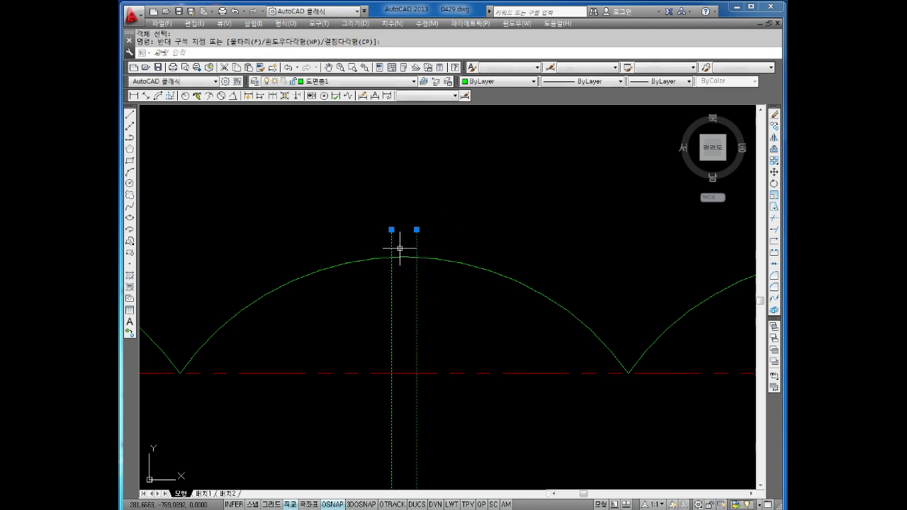
{"action": "left_click", "coordinate": [409, 247]}
{"action": "key", "text": "Escape"}
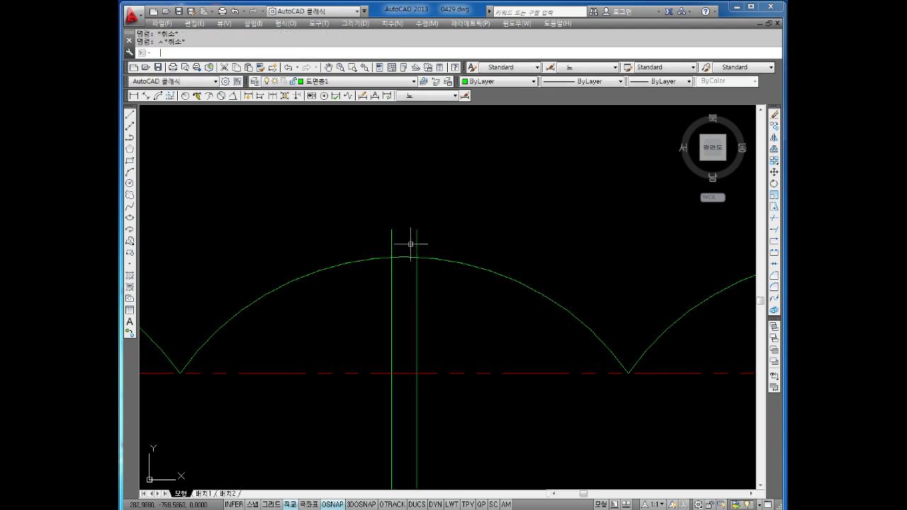
{"action": "type", "text": "tr"}
{"action": "key", "text": "Return"}
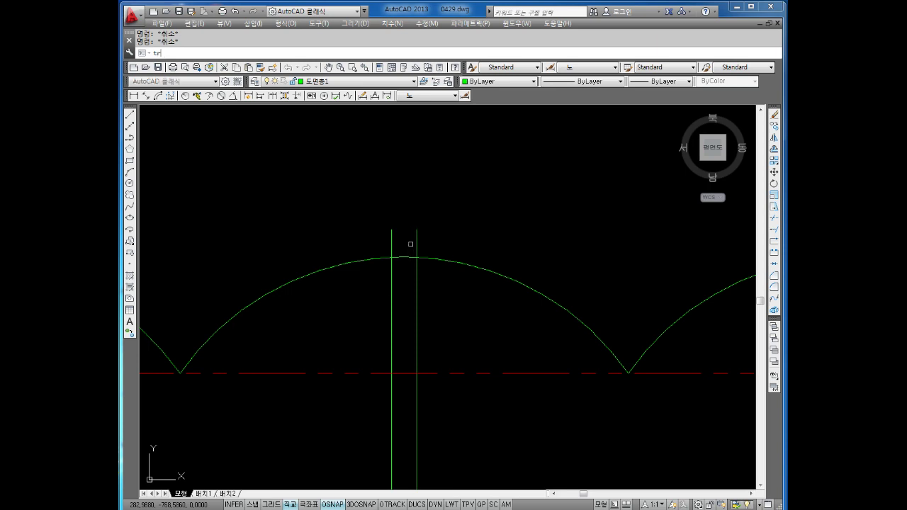
{"action": "left_click", "coordinate": [367, 249]}
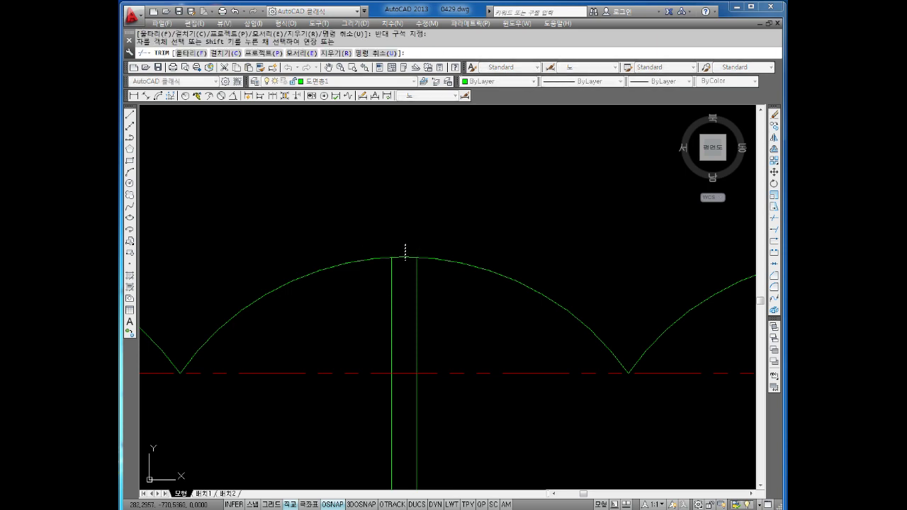
{"action": "scroll", "coordinate": [404, 251], "scroll_direction": "down", "scroll_amount": 3}
{"action": "middle_click_drag", "start_coordinate": [455, 340], "coordinate": [455, 280]}
{"action": "key", "text": "Escape"}
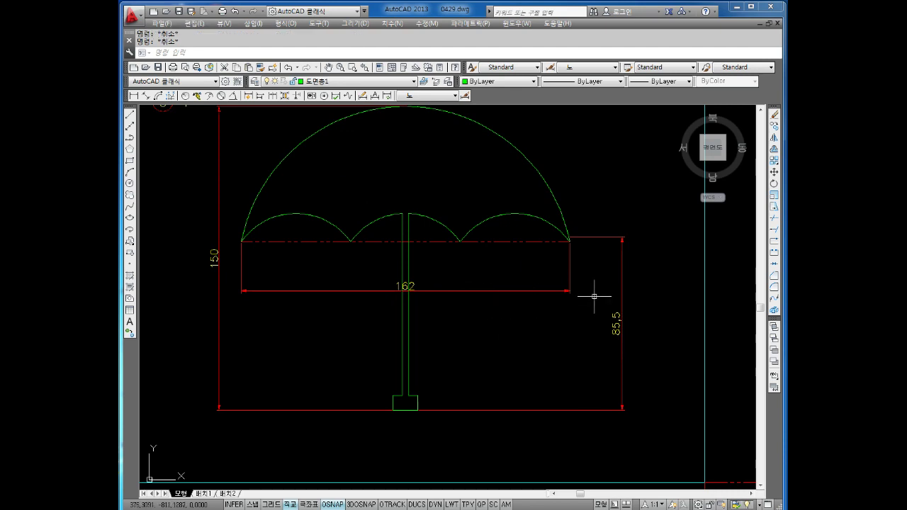
- Erase the 85.5 dimension, leaving the 150 and 162 dimensions
{"action": "left_click", "coordinate": [622, 297]}
{"action": "left_click", "coordinate": [597, 358]}
{"action": "left_click", "coordinate": [624, 314]}
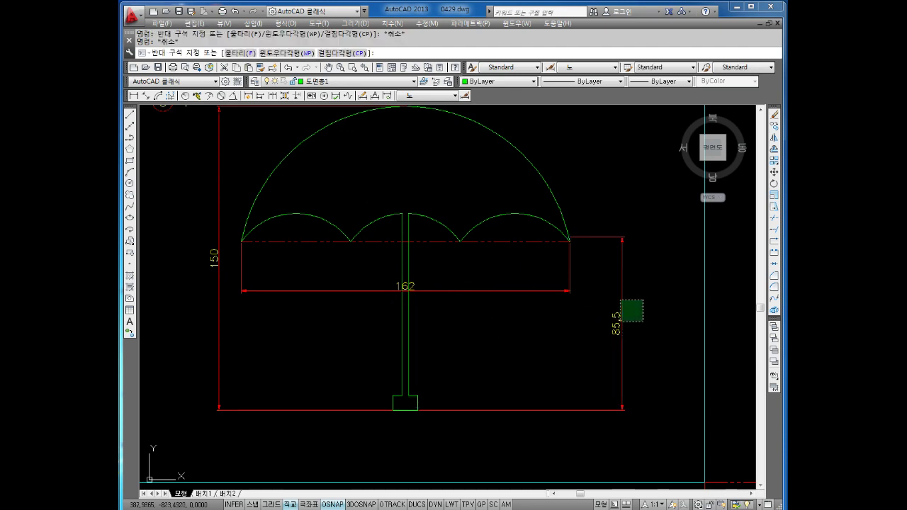
{"action": "key", "text": "Delete"}
{"action": "middle_click_drag", "start_coordinate": [415, 344], "coordinate": [511, 350]}
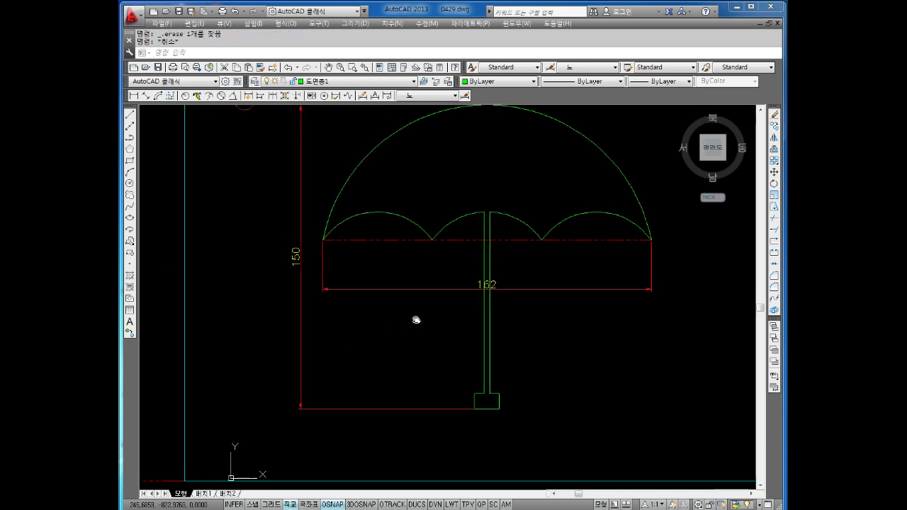
{"action": "key", "text": "Escape"}
- Move the whole umbrella and its dimensions further right in the tile
{"action": "scroll", "coordinate": [383, 267], "scroll_direction": "down", "scroll_amount": 4}
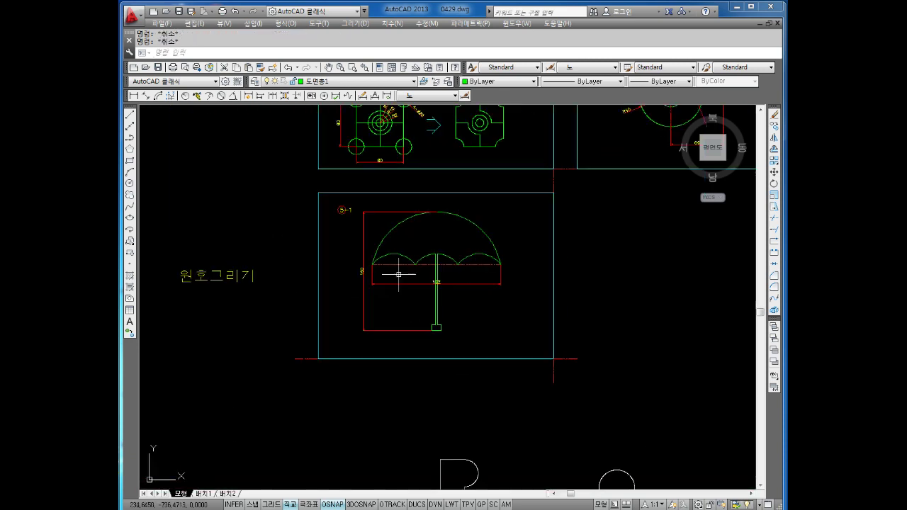
{"action": "scroll", "coordinate": [400, 267], "scroll_direction": "up", "scroll_amount": 2}
{"action": "type", "text": "m"}
{"action": "key", "text": "Return"}
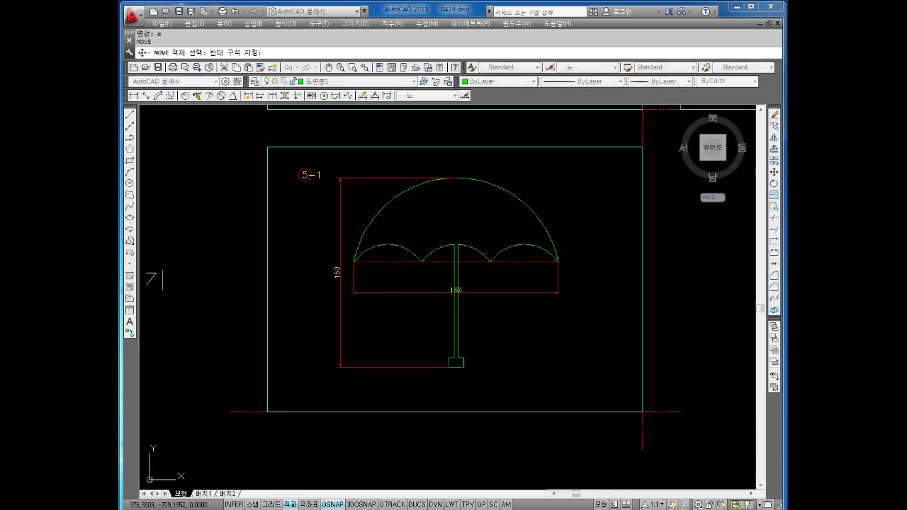
{"action": "left_click", "coordinate": [575, 168]}
{"action": "left_click", "coordinate": [330, 381]}
{"action": "key", "text": "Return"}
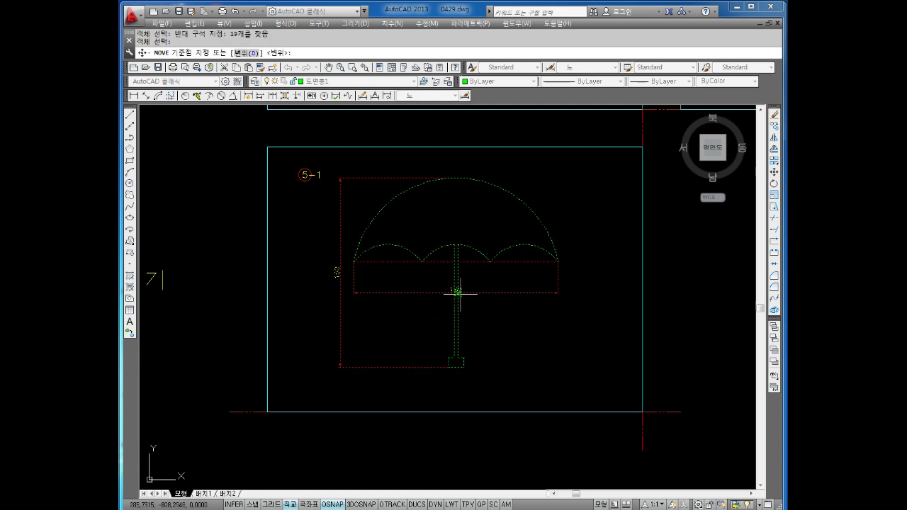
{"action": "left_click", "coordinate": [458, 292]}
{"action": "left_click", "coordinate": [504, 292]}
{"action": "key", "text": "Escape"}
- Shift the 150 dimension line to the left
{"action": "left_click", "coordinate": [386, 280]}
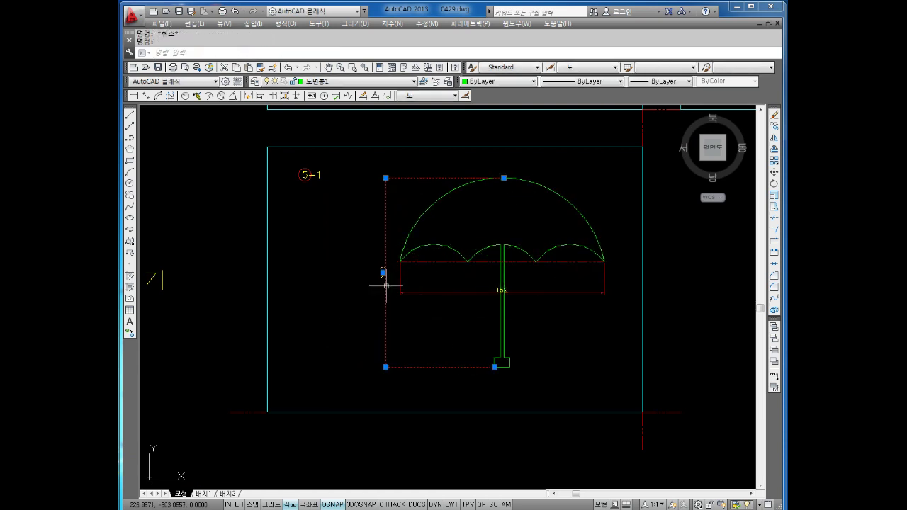
{"action": "left_click", "coordinate": [384, 272]}
{"action": "left_click", "coordinate": [350, 272]}
{"action": "key", "text": "Escape"}
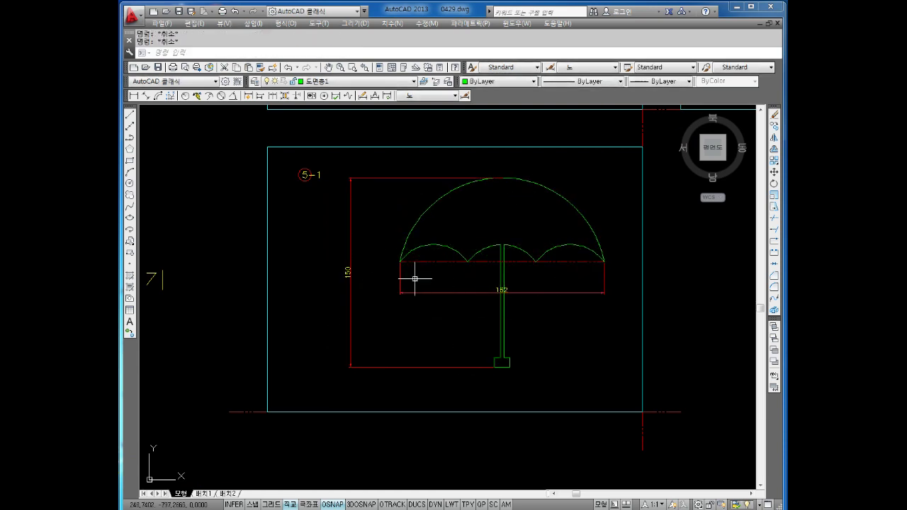
- Raise the 162 dimension line above the rib line, inside the canopy arc
{"action": "scroll", "coordinate": [398, 284], "scroll_direction": "up", "scroll_amount": 2}
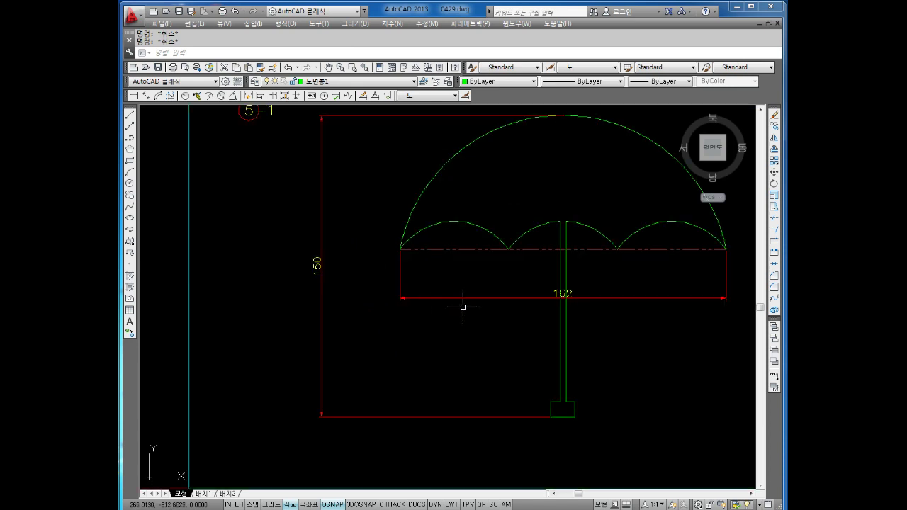
{"action": "left_click", "coordinate": [540, 293]}
{"action": "middle_click_drag", "start_coordinate": [564, 296], "coordinate": [509, 328]}
{"action": "key", "text": "Escape"}
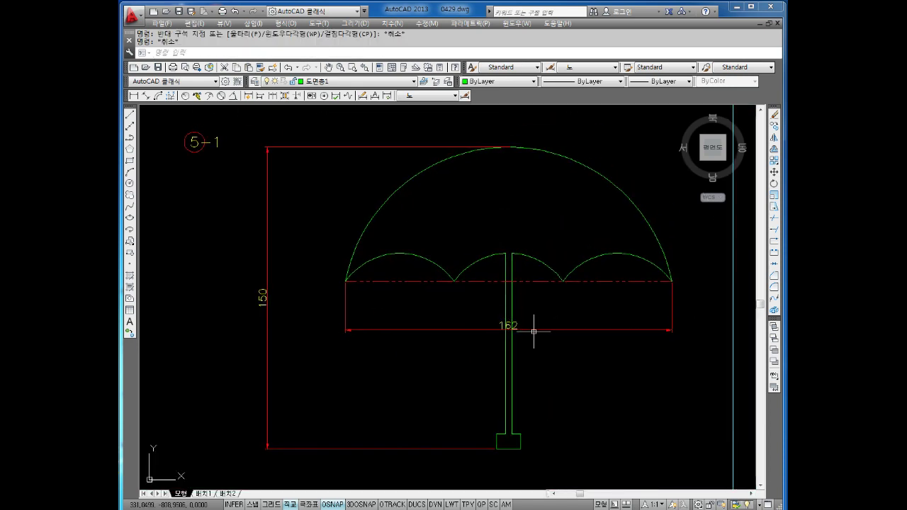
{"action": "left_click", "coordinate": [534, 330]}
{"action": "left_click", "coordinate": [672, 330]}
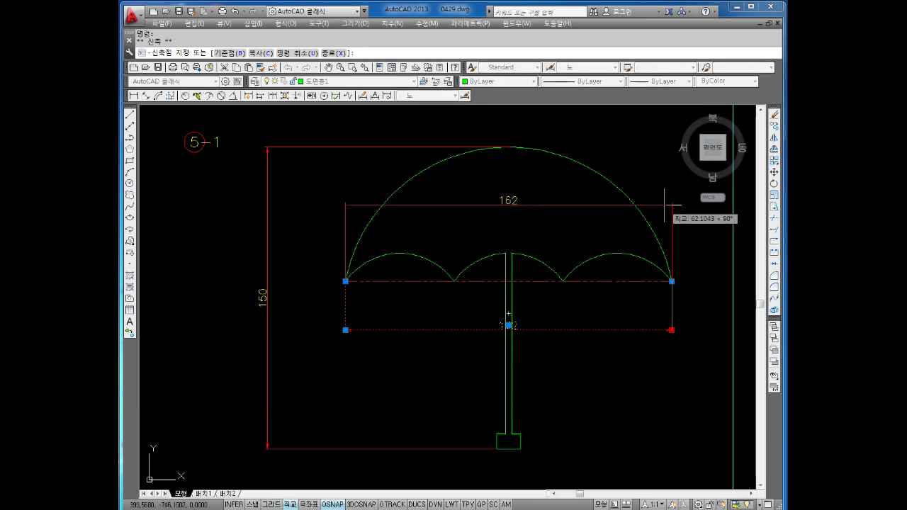
{"action": "left_click", "coordinate": [672, 206]}
{"action": "key", "text": "Escape"}
{"action": "mouse_move", "coordinate": [471, 326]}
{"action": "middle_mouse_down"}
{"action": "mouse_move", "coordinate": [493, 306]}
{"action": "mouse_move", "coordinate": [490, 333]}
{"action": "middle_mouse_up"}
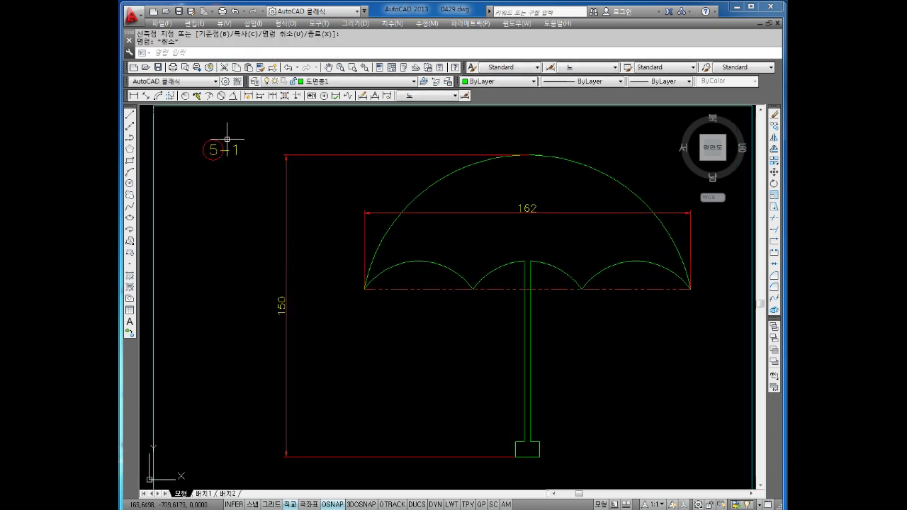
{"action": "key", "text": "Return"}
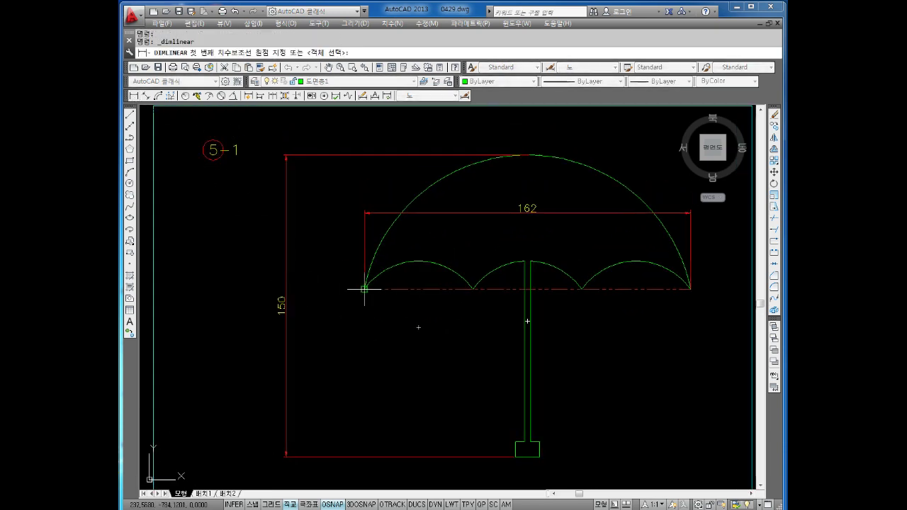
- Add a trial 83.16 vertical dimension from the canopy's left end to the handle base
{"action": "left_click", "coordinate": [365, 289]}
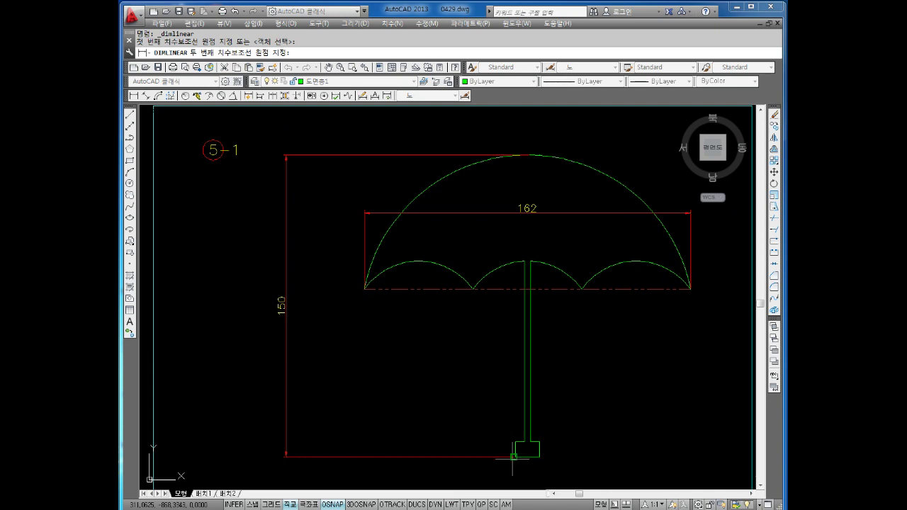
{"action": "left_click", "coordinate": [513, 458]}
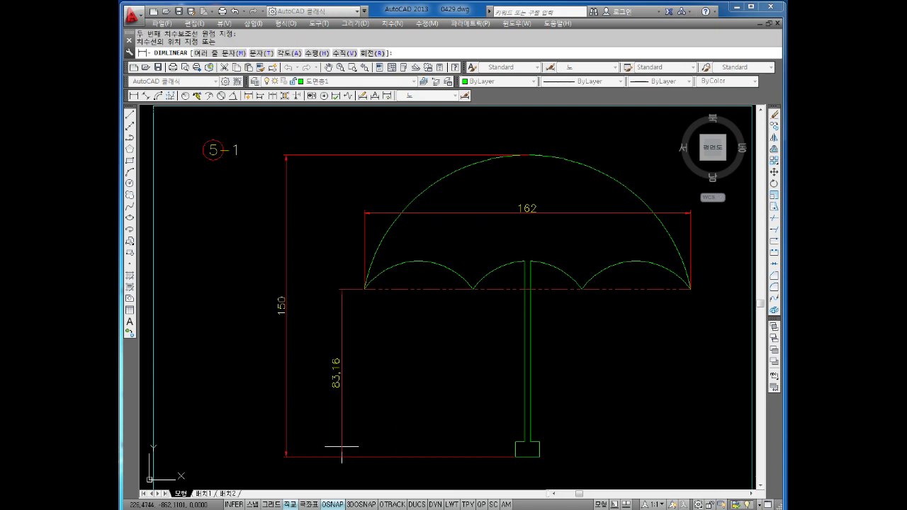
{"action": "left_click", "coordinate": [340, 446]}
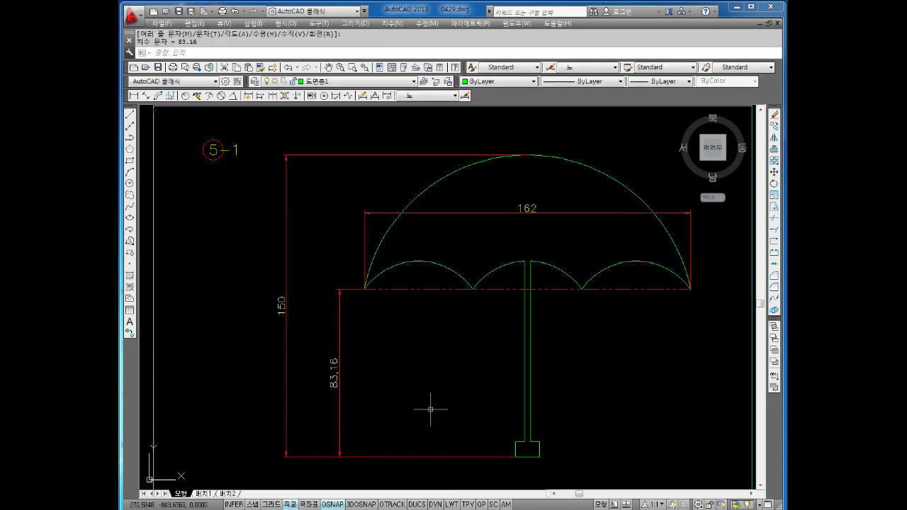
{"action": "key", "text": "Return"}
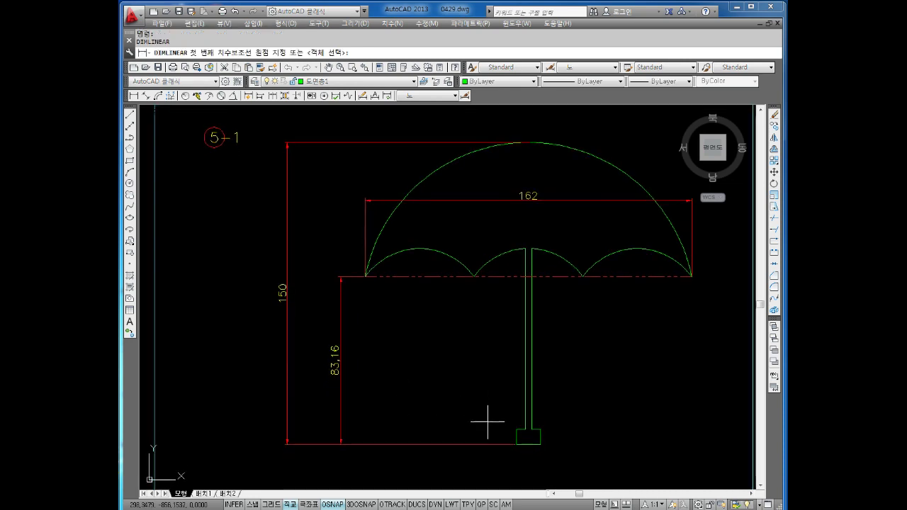
- Dimension the base block's height as 7.5 and move its text to the left
{"action": "left_click", "coordinate": [516, 434]}
{"action": "left_click", "coordinate": [517, 445]}
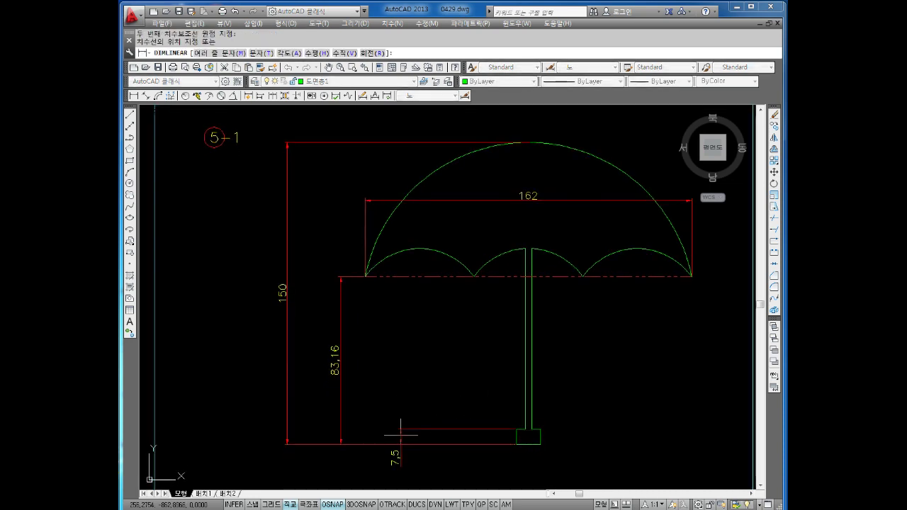
{"action": "left_click", "coordinate": [513, 437]}
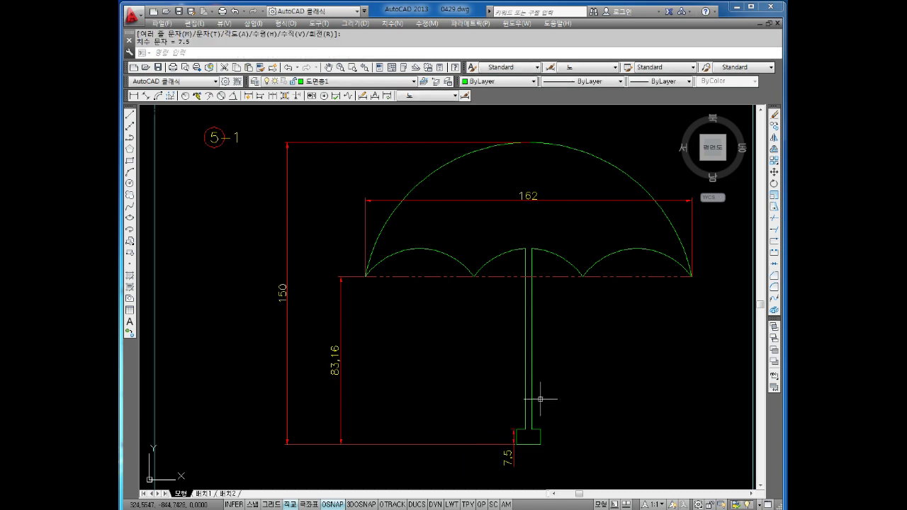
{"action": "scroll", "coordinate": [495, 447], "scroll_direction": "up", "scroll_amount": 5}
{"action": "key", "text": "Escape"}
{"action": "left_click", "coordinate": [528, 471]}
{"action": "scroll", "coordinate": [517, 414], "scroll_direction": "up", "scroll_amount": 2}
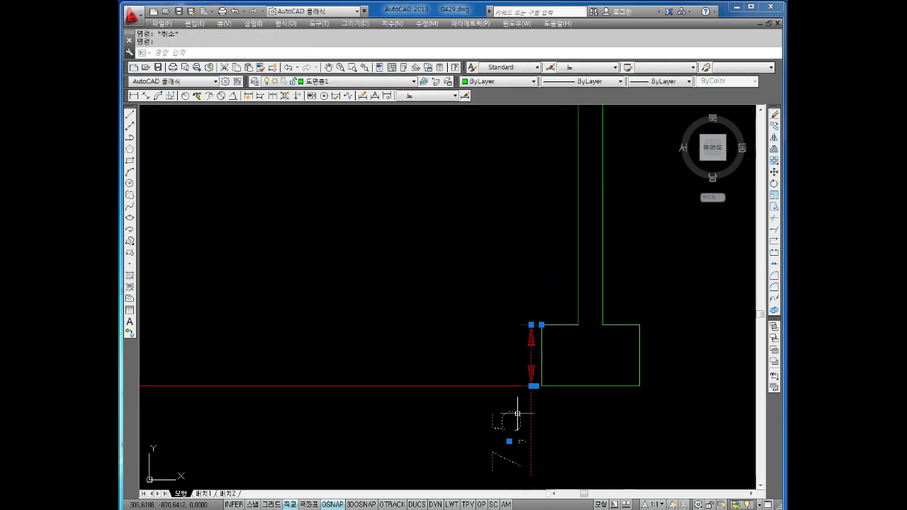
{"action": "left_click", "coordinate": [510, 441]}
{"action": "left_click", "coordinate": [344, 440]}
{"action": "scroll", "coordinate": [369, 408], "scroll_direction": "down", "scroll_amount": 6}
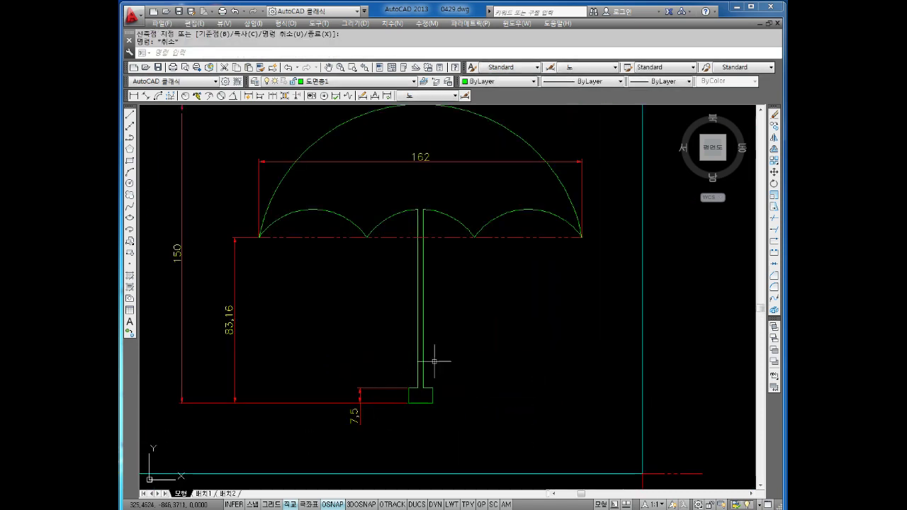
{"action": "middle_click_drag", "start_coordinate": [473, 338], "coordinate": [476, 302]}
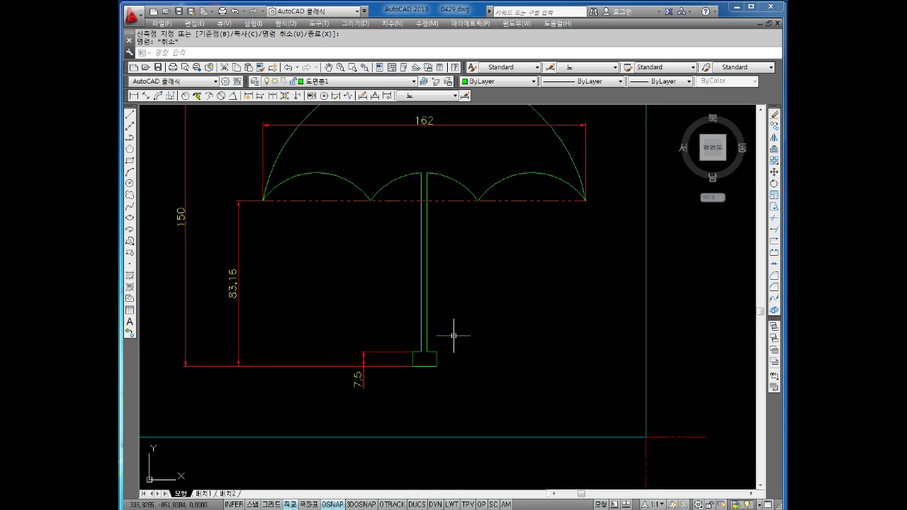
- Add a 12 width dimension below the handle's base block
{"action": "right_click", "coordinate": [421, 284]}
{"action": "left_click", "coordinate": [133, 95]}
{"action": "left_click", "coordinate": [413, 366]}
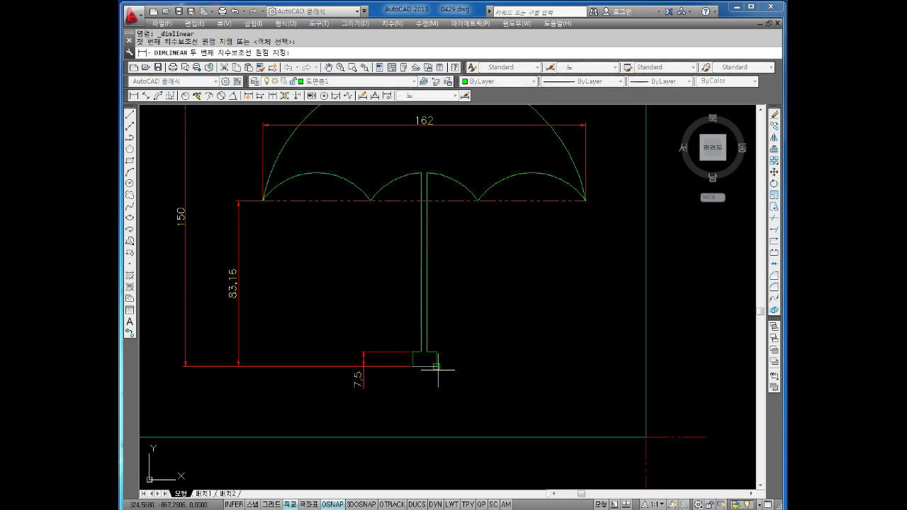
{"action": "left_click", "coordinate": [437, 367]}
{"action": "left_click", "coordinate": [416, 392]}
{"action": "key", "text": "Escape"}
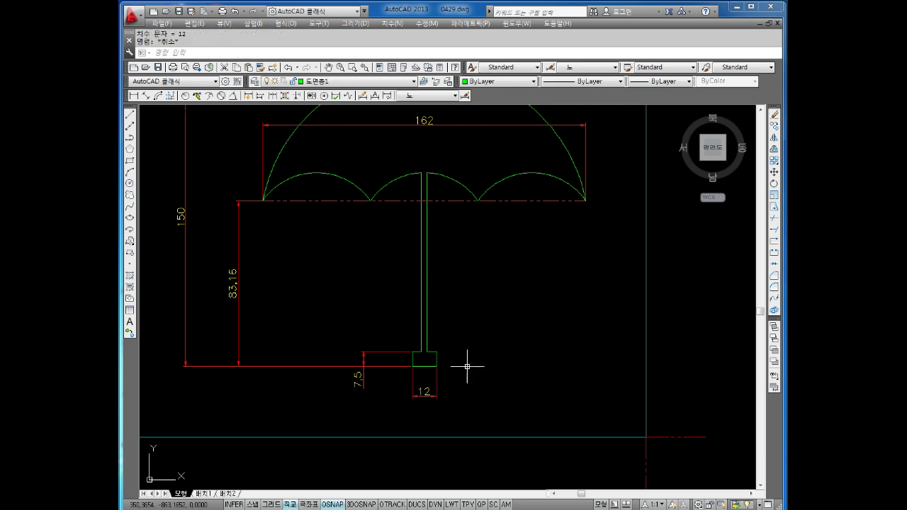
- Delete the trial 83.16 vertical dimension
{"action": "scroll", "coordinate": [436, 334], "scroll_direction": "down", "scroll_amount": 3}
{"action": "scroll", "coordinate": [441, 337], "scroll_direction": "up", "scroll_amount": 1}
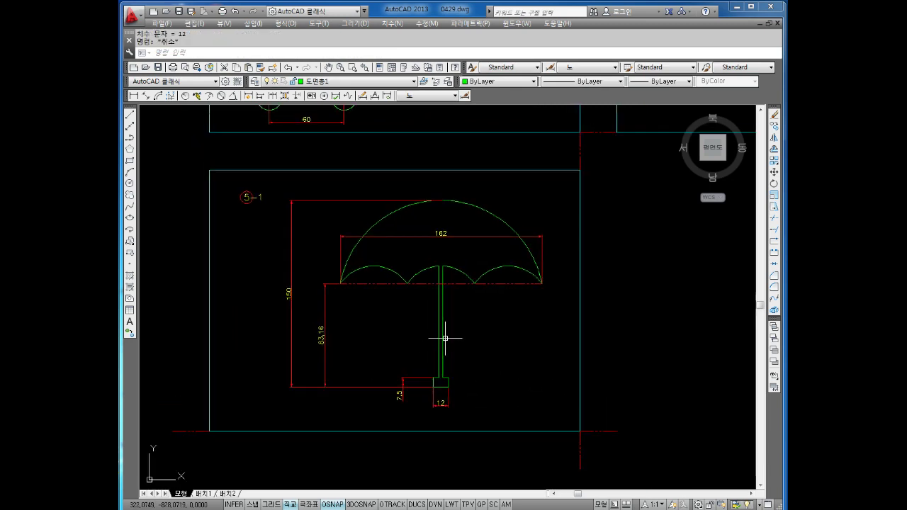
{"action": "scroll", "coordinate": [308, 318], "scroll_direction": "up", "scroll_amount": 2}
{"action": "scroll", "coordinate": [362, 293], "scroll_direction": "up", "scroll_amount": 2}
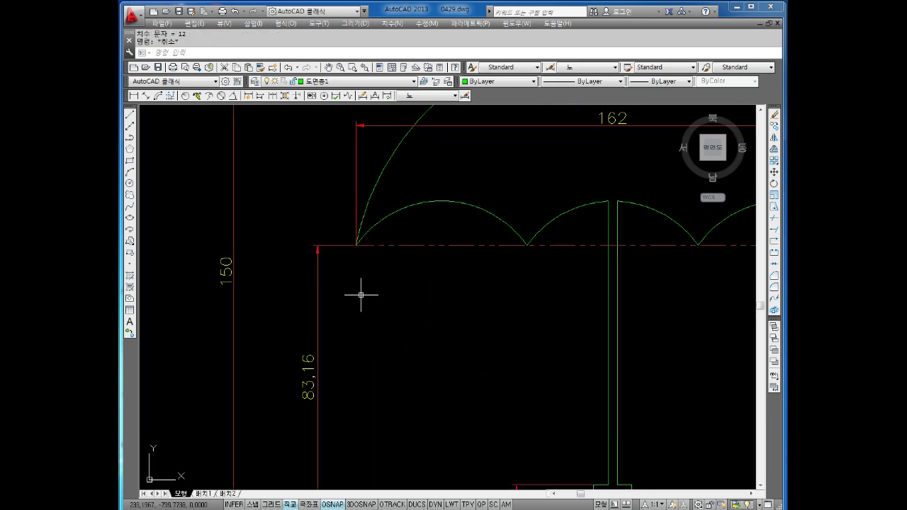
{"action": "scroll", "coordinate": [360, 301], "scroll_direction": "down", "scroll_amount": 2}
{"action": "scroll", "coordinate": [361, 301], "scroll_direction": "down", "scroll_amount": 2}
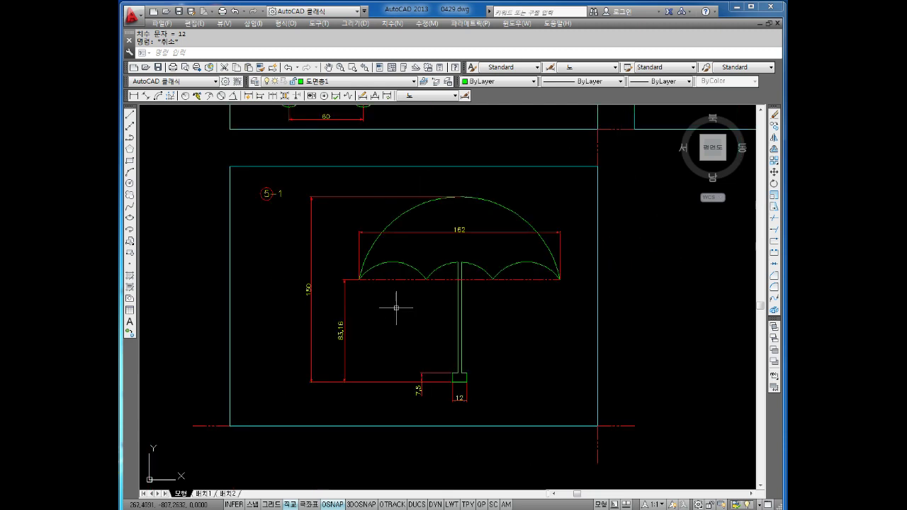
{"action": "left_click", "coordinate": [342, 324]}
{"action": "key", "text": "Delete"}
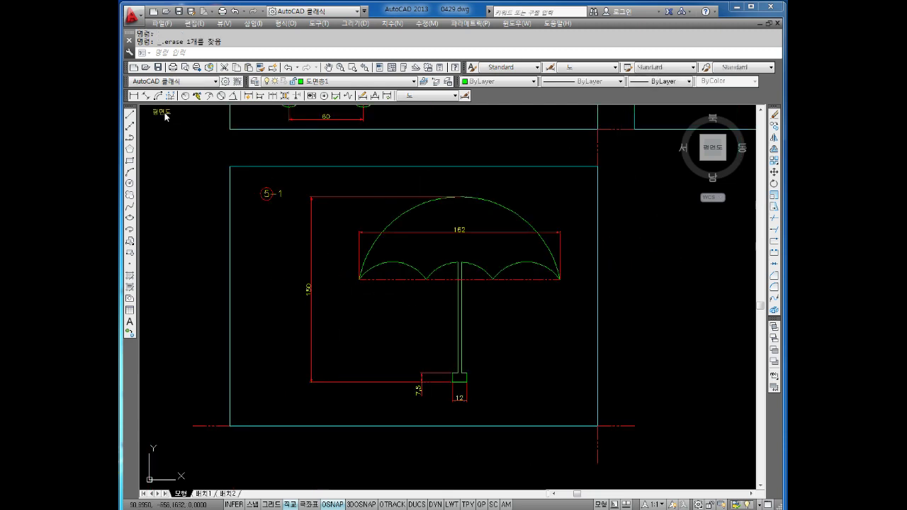
- Dimension the canopy height from the arc top to its left end as 66.21, placed on the left
{"action": "left_click", "coordinate": [133, 95]}
{"action": "scroll", "coordinate": [381, 178], "scroll_direction": "up", "scroll_amount": 2}
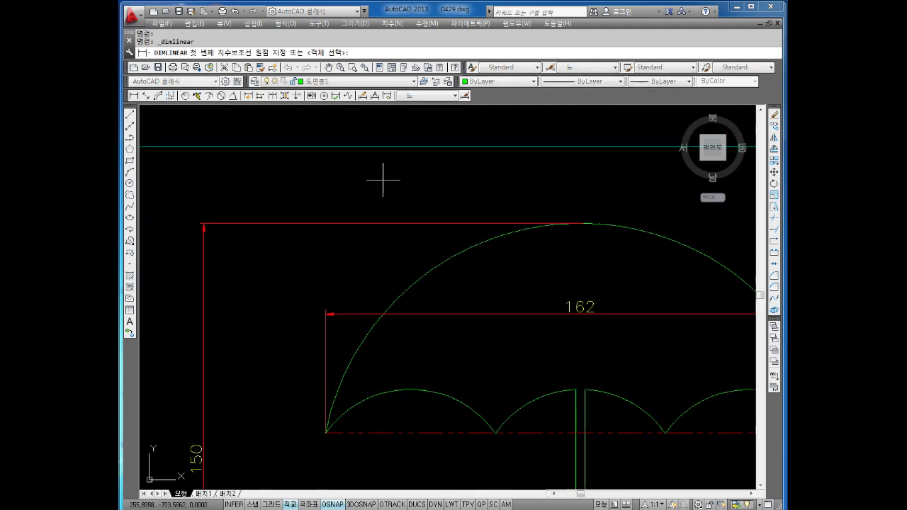
{"action": "left_click", "coordinate": [583, 223]}
{"action": "left_click", "coordinate": [326, 431]}
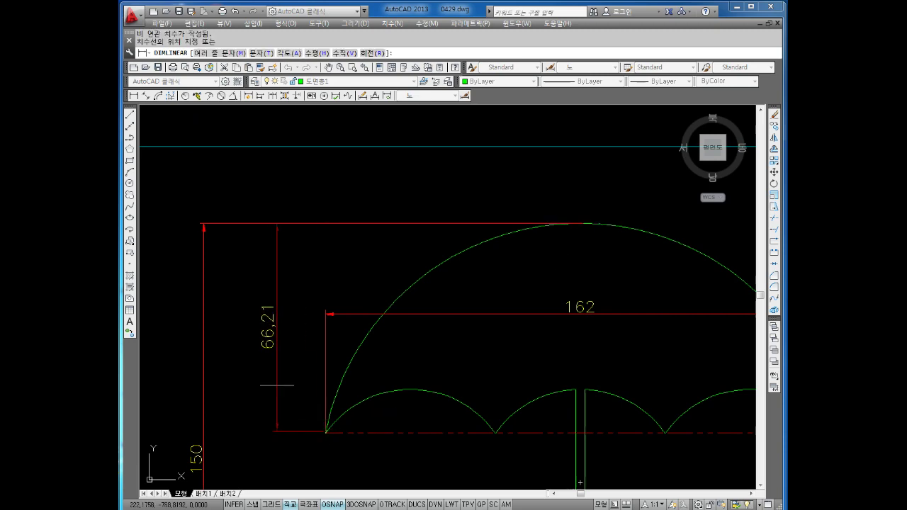
{"action": "left_click", "coordinate": [267, 384]}
{"action": "scroll", "coordinate": [358, 325], "scroll_direction": "down", "scroll_amount": 3}
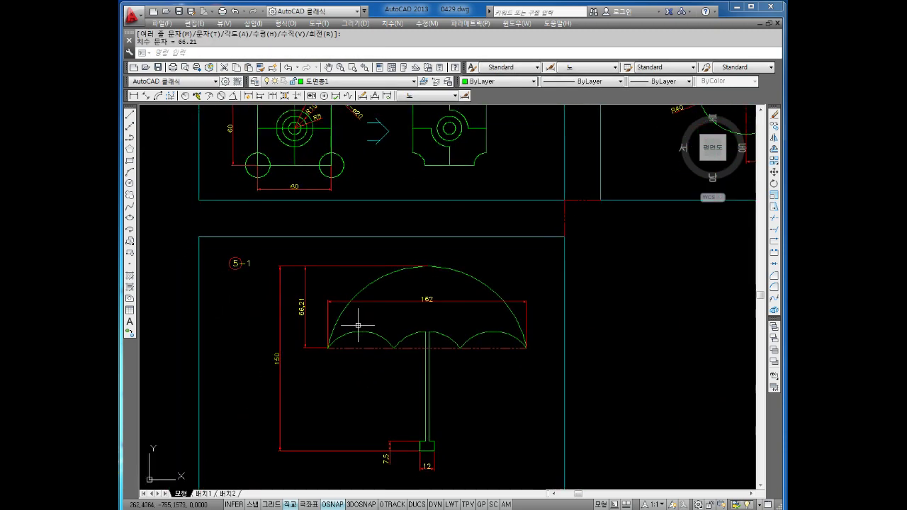
{"action": "scroll", "coordinate": [380, 367], "scroll_direction": "up", "scroll_amount": 2}
{"action": "scroll", "coordinate": [462, 355], "scroll_direction": "up", "scroll_amount": 2}
{"action": "left_click", "coordinate": [437, 246]}
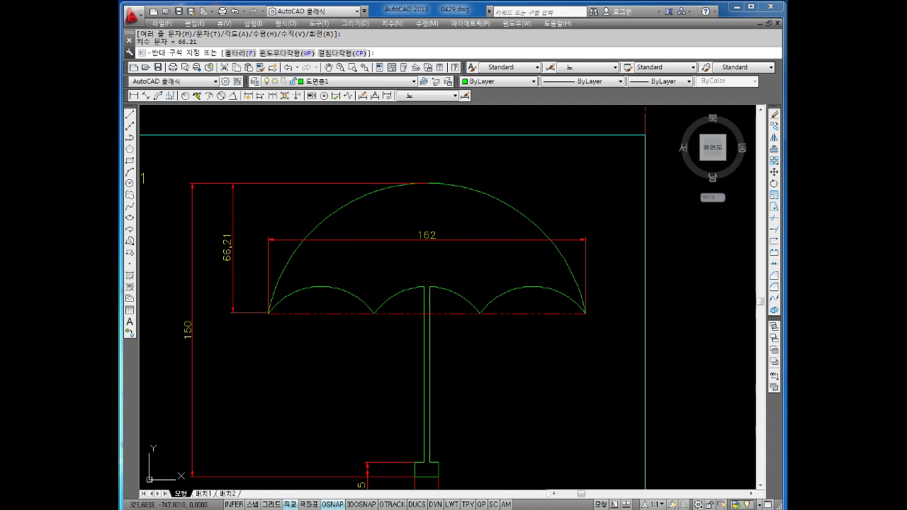
{"action": "left_click", "coordinate": [430, 239]}
{"action": "key", "text": "Escape"}
{"action": "key", "text": "Escape"}
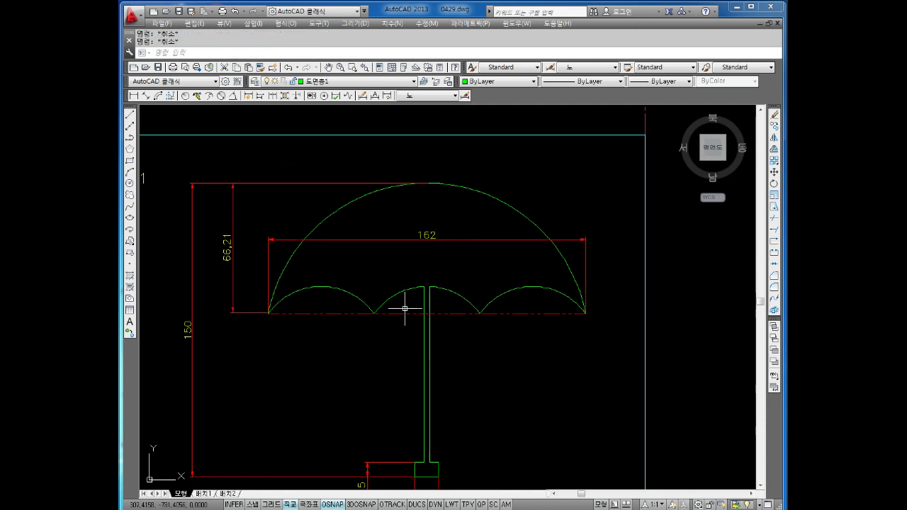
- Add a radius dimension on a small rib arc and edit its text to 3-R33
{"action": "left_click", "coordinate": [185, 96]}
{"action": "left_click", "coordinate": [333, 288]}
{"action": "left_click", "coordinate": [355, 269]}
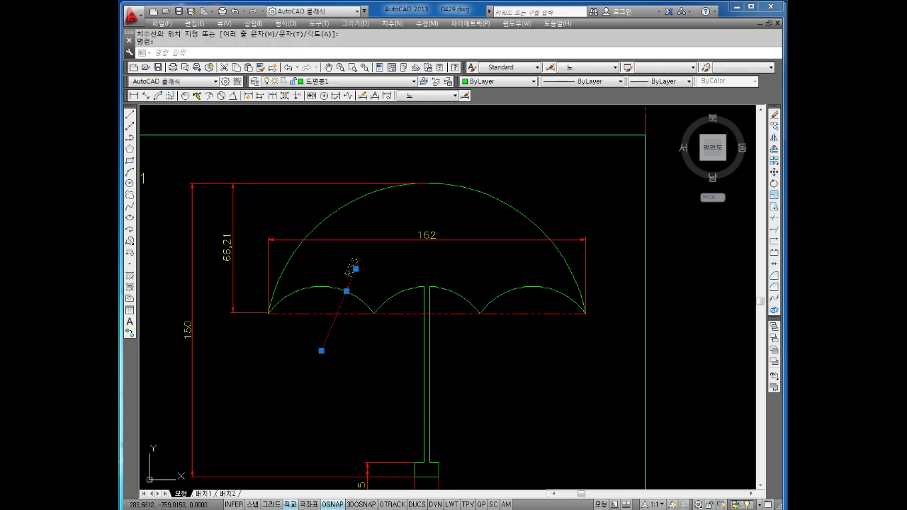
{"action": "double_click", "coordinate": [352, 268]}
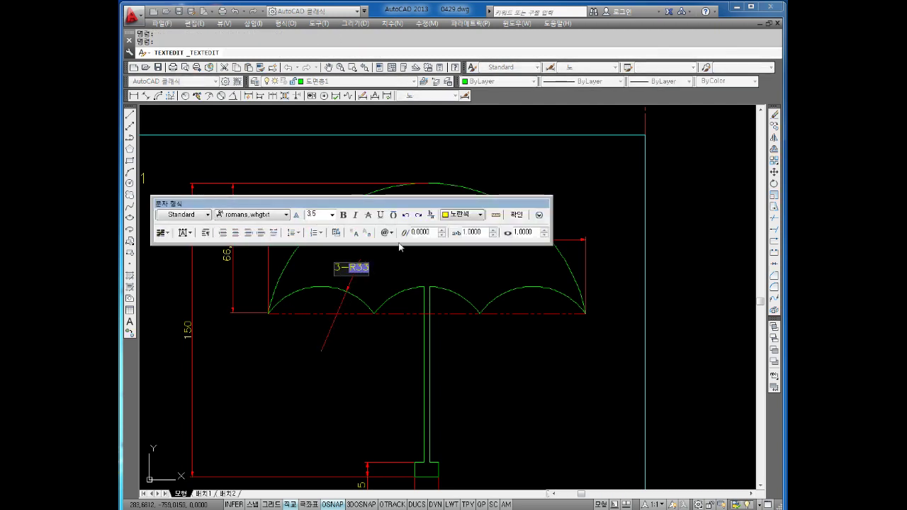
{"action": "left_click", "coordinate": [399, 246]}
{"action": "key", "text": "Escape"}
{"action": "left_click", "coordinate": [355, 264]}
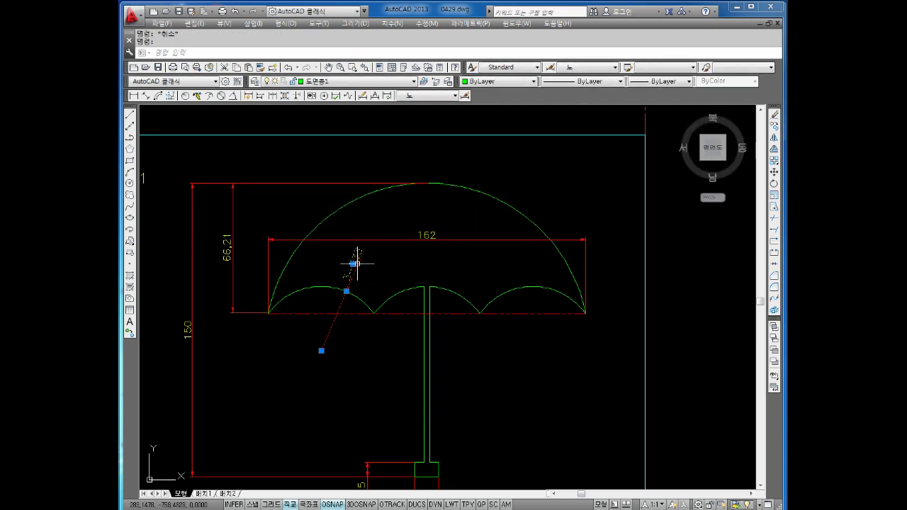
{"action": "key", "text": "Escape"}
{"action": "scroll", "coordinate": [448, 261], "scroll_direction": "up", "scroll_amount": 2}
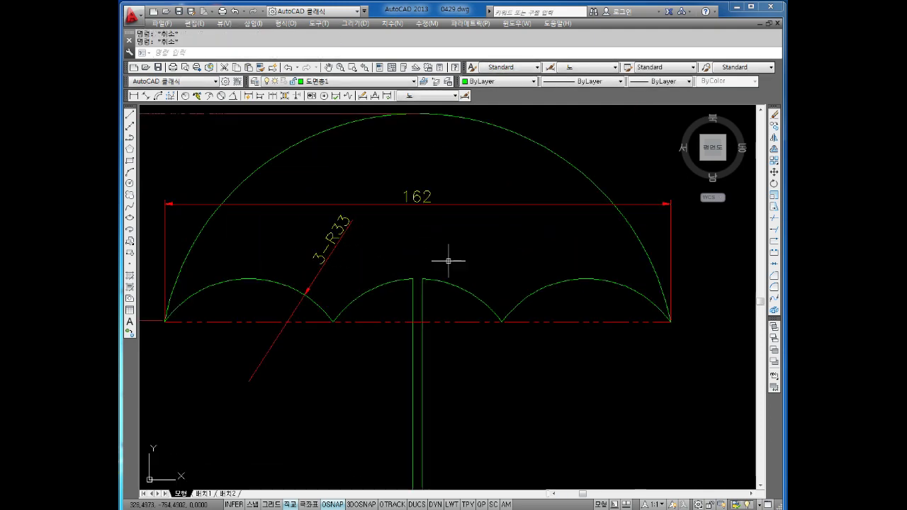
{"action": "scroll", "coordinate": [448, 261], "scroll_direction": "down", "scroll_amount": 2}
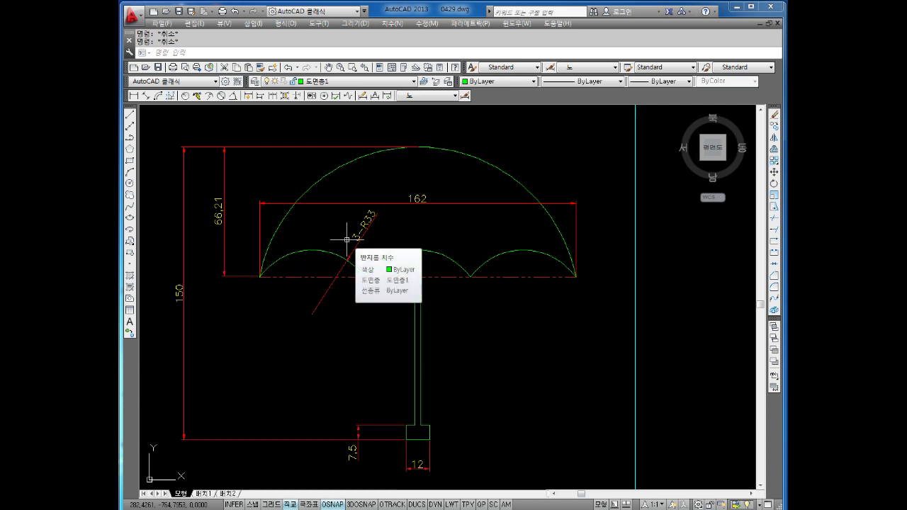
- Add an R82.5 radius dimension on the large canopy arc
{"action": "left_click", "coordinate": [185, 96]}
{"action": "left_click", "coordinate": [503, 171]}
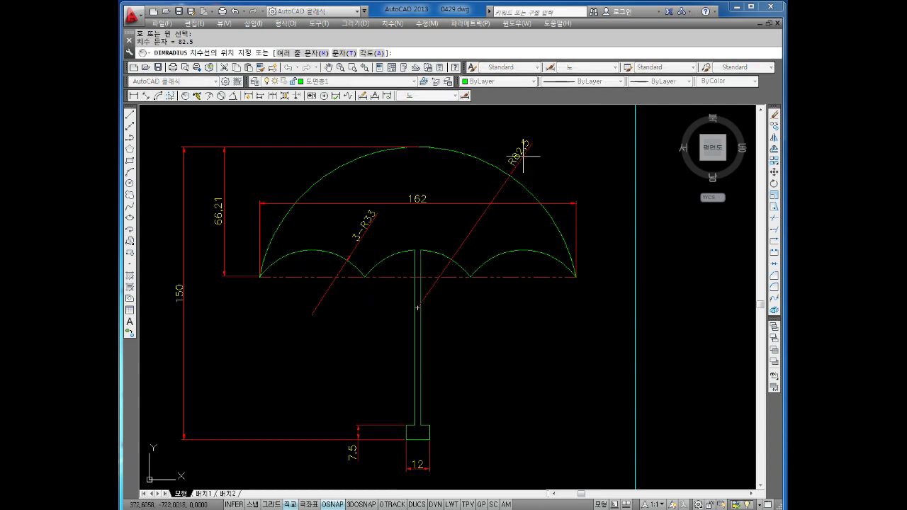
{"action": "left_click", "coordinate": [530, 153]}
{"action": "middle_click_drag", "start_coordinate": [463, 318], "coordinate": [482, 260]}
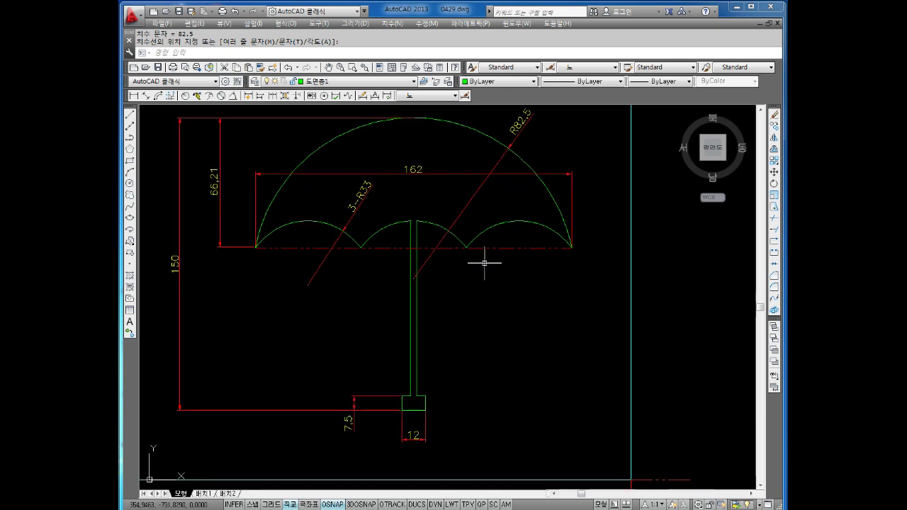
{"action": "key", "text": "Escape"}
{"action": "key", "text": "Escape"}
{"action": "left_click", "coordinate": [134, 97]}
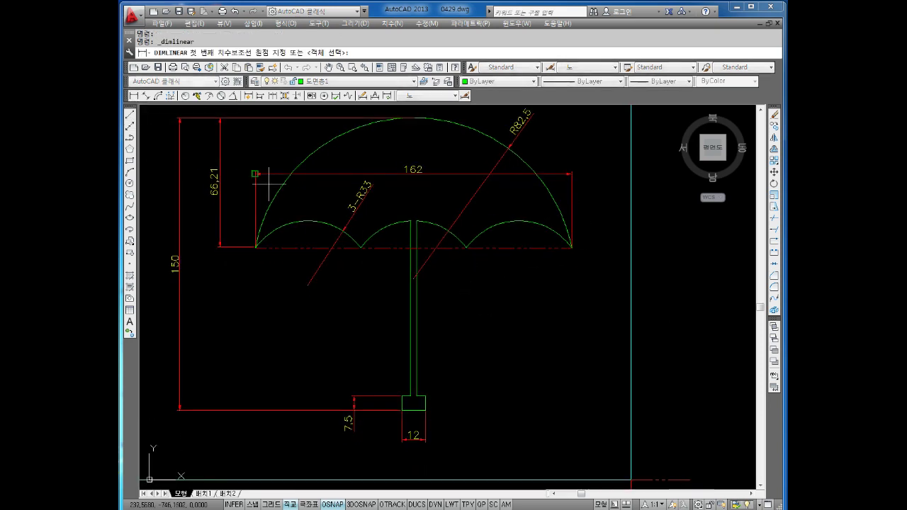
- Abandon a stray 67.5 dimension and delete the 66.21 vertical dimension
{"action": "left_click", "coordinate": [413, 279]}
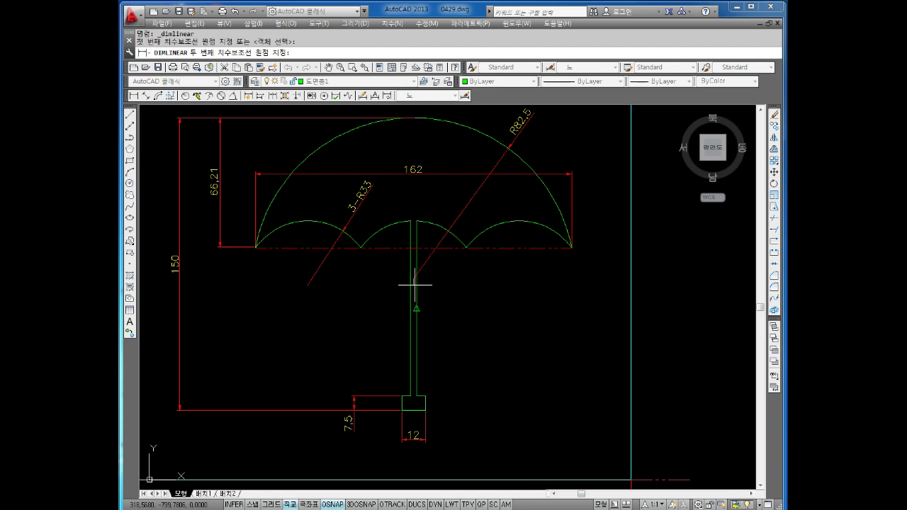
{"action": "left_click", "coordinate": [425, 410]}
{"action": "key", "text": "Escape"}
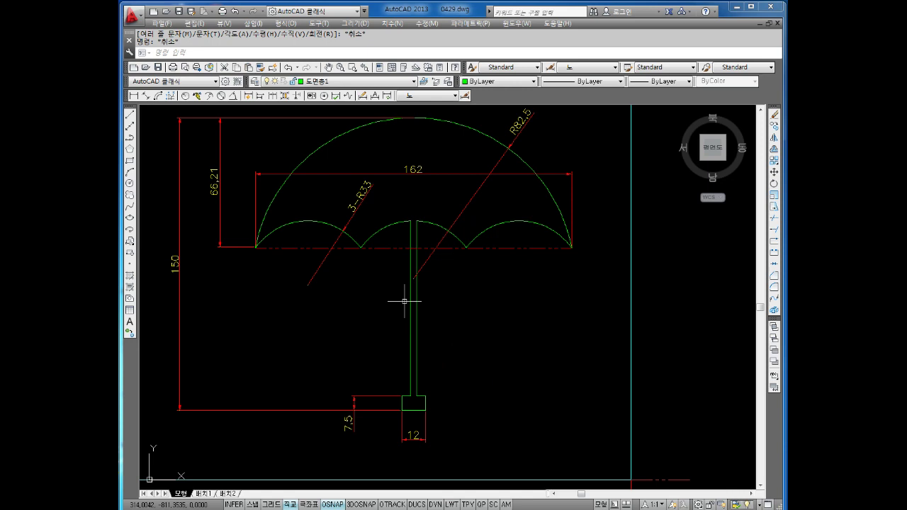
{"action": "left_click", "coordinate": [223, 188]}
{"action": "left_click", "coordinate": [211, 197]}
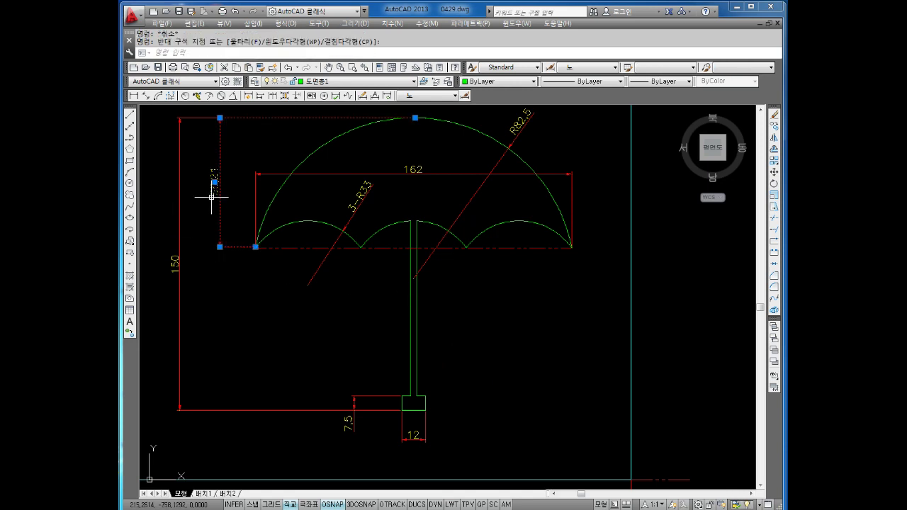
{"action": "key", "text": "Delete"}
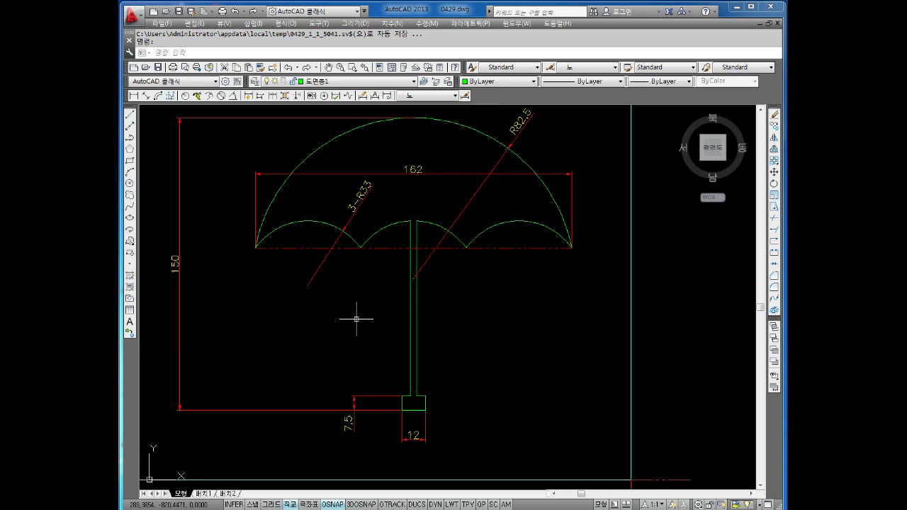
- Add three consecutive 54 dimensions under the small arcs, then delete the 162 dimension
{"action": "left_click", "coordinate": [134, 96]}
{"action": "left_click", "coordinate": [255, 247]}
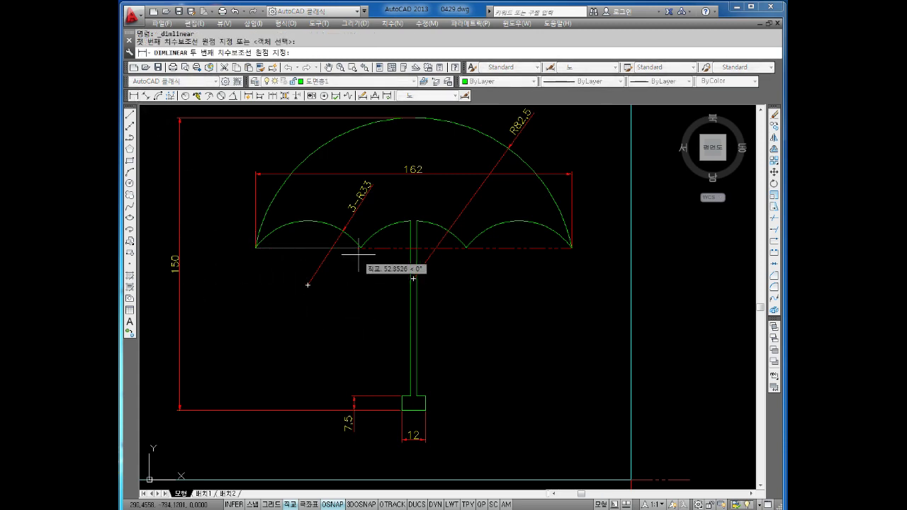
{"action": "left_click", "coordinate": [360, 248]}
{"action": "left_click", "coordinate": [336, 312]}
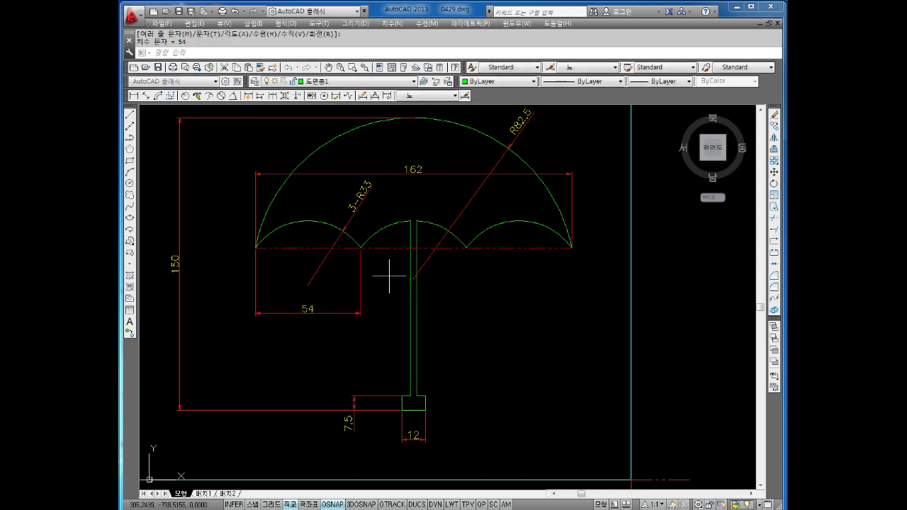
{"action": "key", "text": "Return"}
{"action": "left_click", "coordinate": [361, 248]}
{"action": "left_click", "coordinate": [467, 247]}
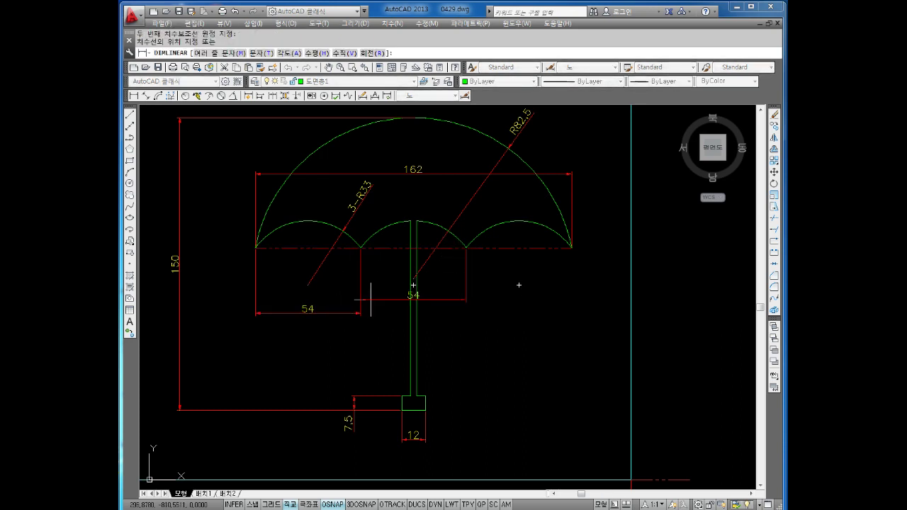
{"action": "left_click", "coordinate": [385, 312]}
{"action": "middle_click_drag", "start_coordinate": [531, 308], "coordinate": [512, 327]}
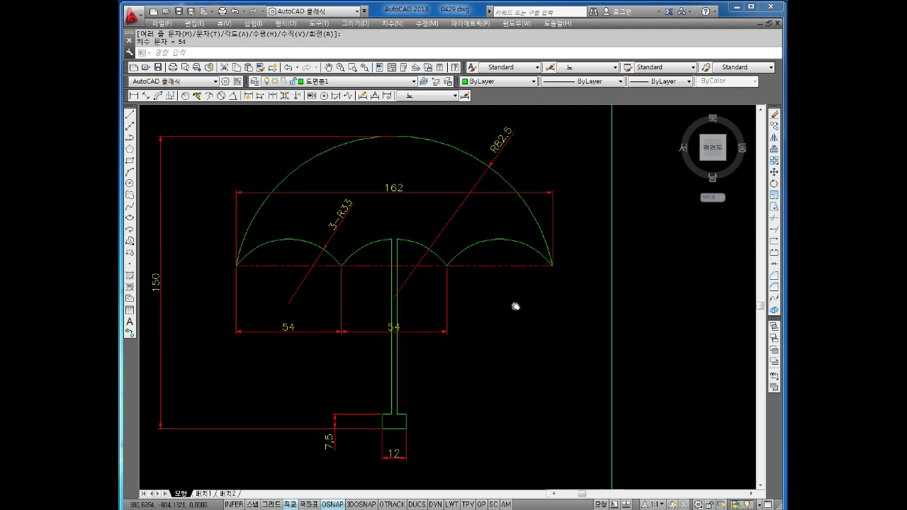
{"action": "key", "text": "Return"}
{"action": "left_click", "coordinate": [447, 266]}
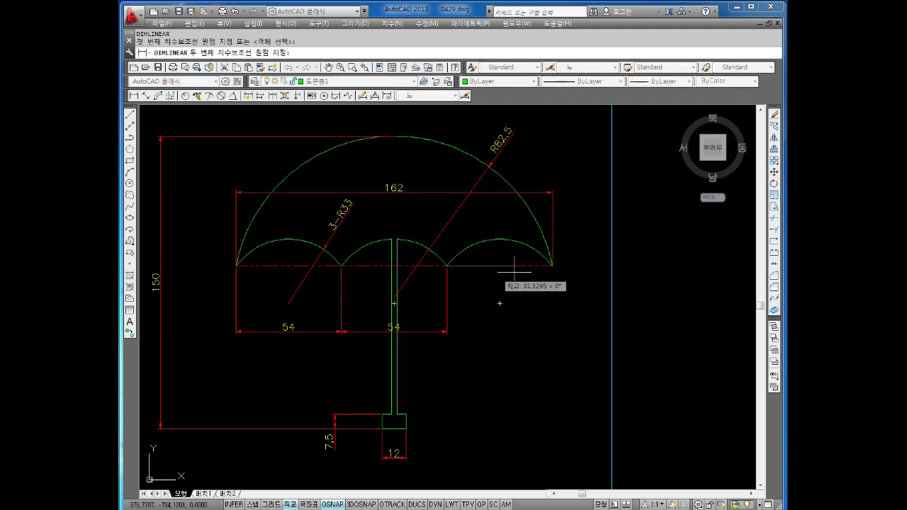
{"action": "left_click", "coordinate": [553, 266]}
{"action": "left_click", "coordinate": [446, 330]}
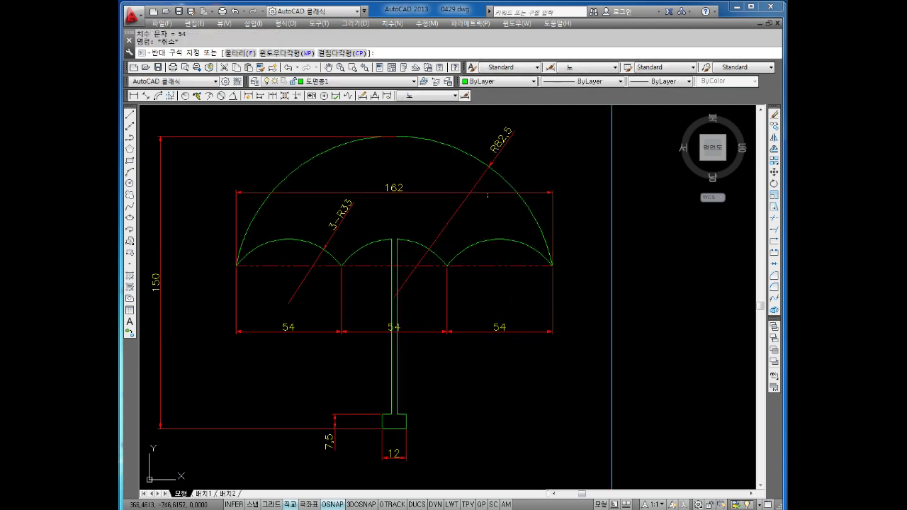
{"action": "left_click", "coordinate": [488, 192]}
{"action": "key", "text": "Delete"}
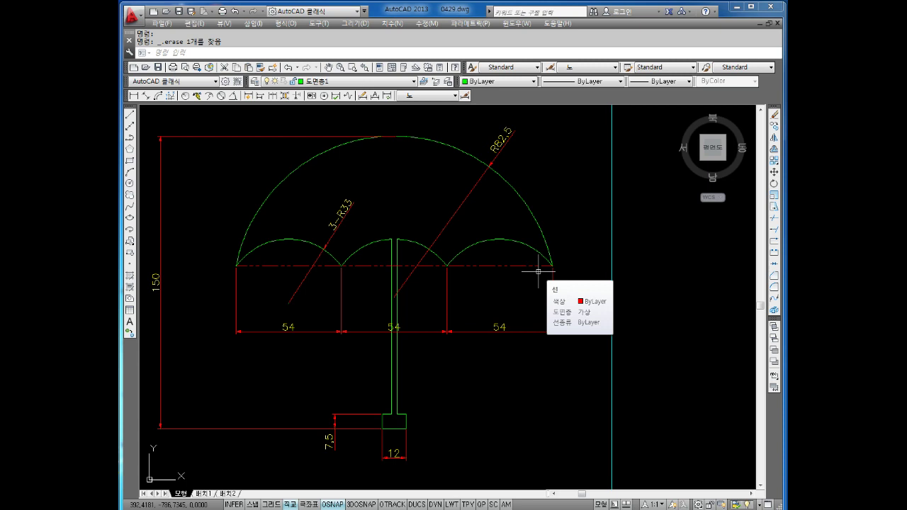
- Remove the middle 54 dimension
{"action": "key", "text": "Escape"}
{"action": "scroll", "coordinate": [380, 326], "scroll_direction": "up", "scroll_amount": 2}
{"action": "left_click", "coordinate": [375, 319]}
{"action": "left_click", "coordinate": [361, 351]}
{"action": "key", "text": "Escape"}
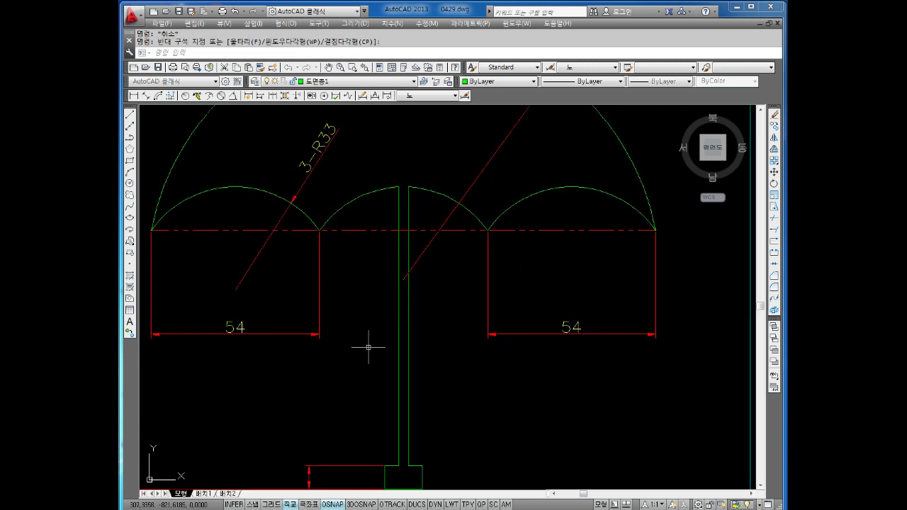
{"action": "scroll", "coordinate": [403, 318], "scroll_direction": "down", "scroll_amount": 4}
{"action": "scroll", "coordinate": [407, 349], "scroll_direction": "up", "scroll_amount": 2}
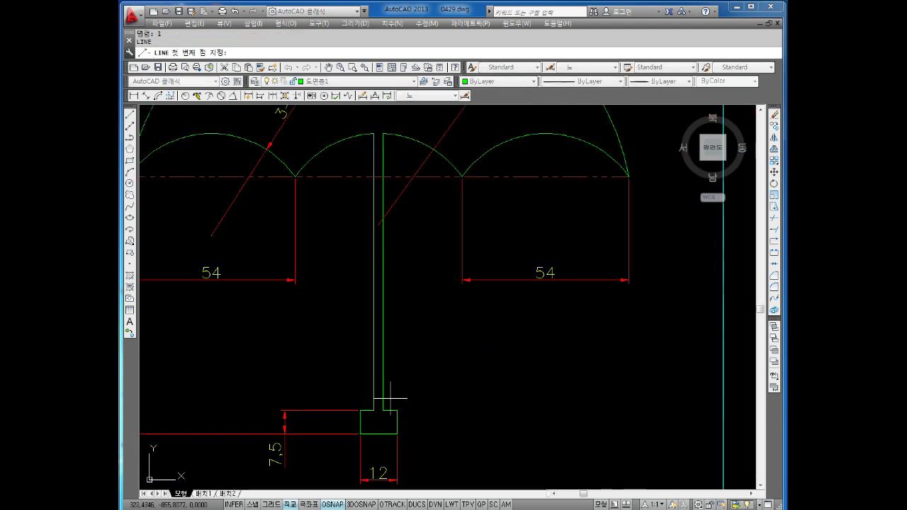
- Draw a vertical line from the stem centre up to the top of the canopy arc
{"action": "type", "text": "l"}
{"action": "key", "text": "Return"}
{"action": "left_click", "coordinate": [385, 364]}
{"action": "scroll", "coordinate": [385, 365], "scroll_direction": "up", "scroll_amount": 2}
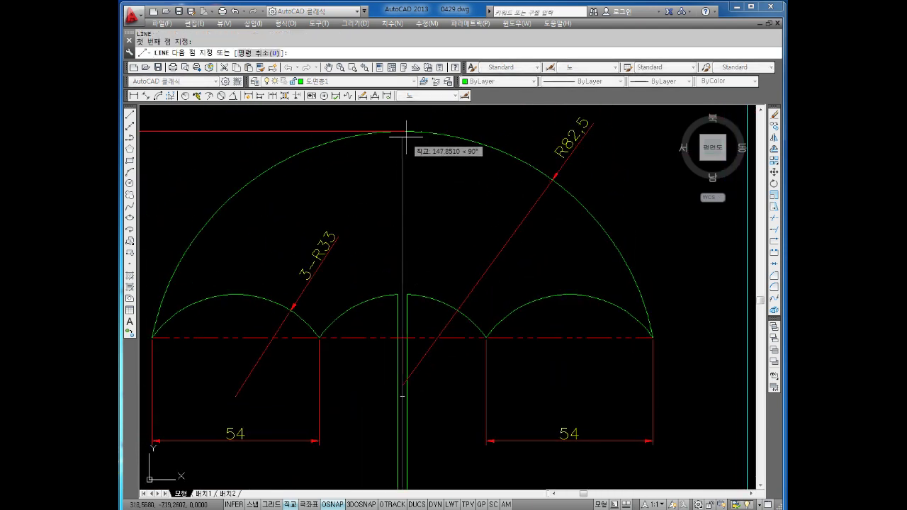
{"action": "left_click", "coordinate": [405, 132]}
{"action": "type", "text": "u"}
{"action": "key", "text": "Return"}
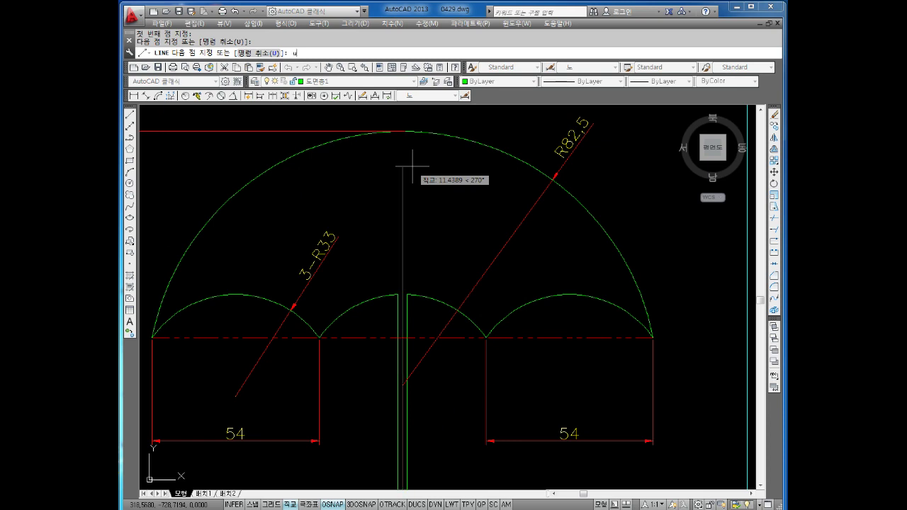
{"action": "scroll", "coordinate": [397, 132], "scroll_direction": "up", "scroll_amount": 2}
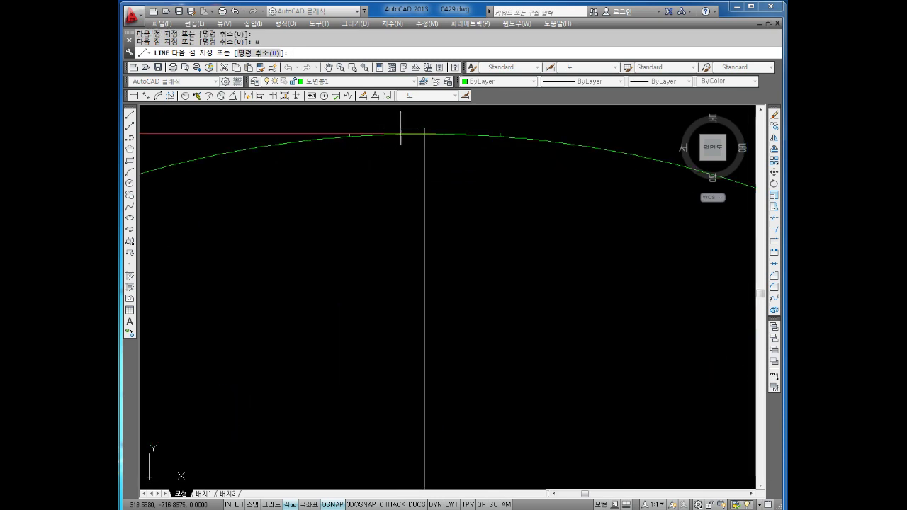
{"action": "middle_click_drag", "start_coordinate": [431, 142], "coordinate": [421, 125]}
{"action": "middle_click_drag", "start_coordinate": [432, 193], "coordinate": [490, 262]}
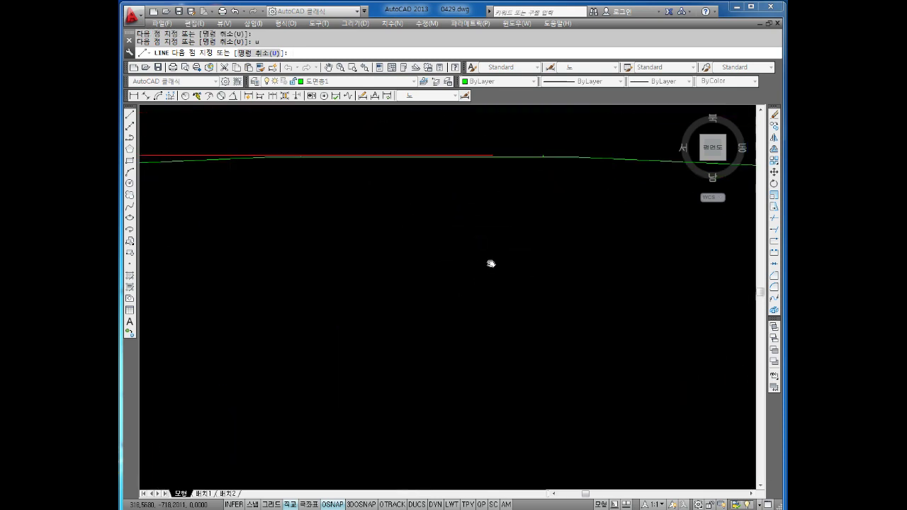
{"action": "middle_click_drag", "start_coordinate": [461, 168], "coordinate": [461, 270]}
{"action": "left_click", "coordinate": [452, 259]}
{"action": "key", "text": "Escape"}
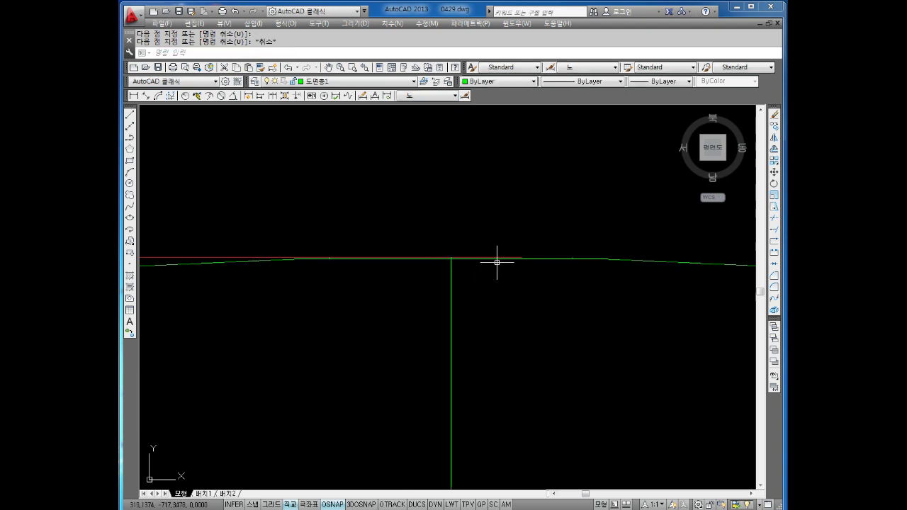
- Stretch the 150 dimension's top extension line to the canopy apex
{"action": "left_click", "coordinate": [508, 257]}
{"action": "left_click", "coordinate": [573, 258]}
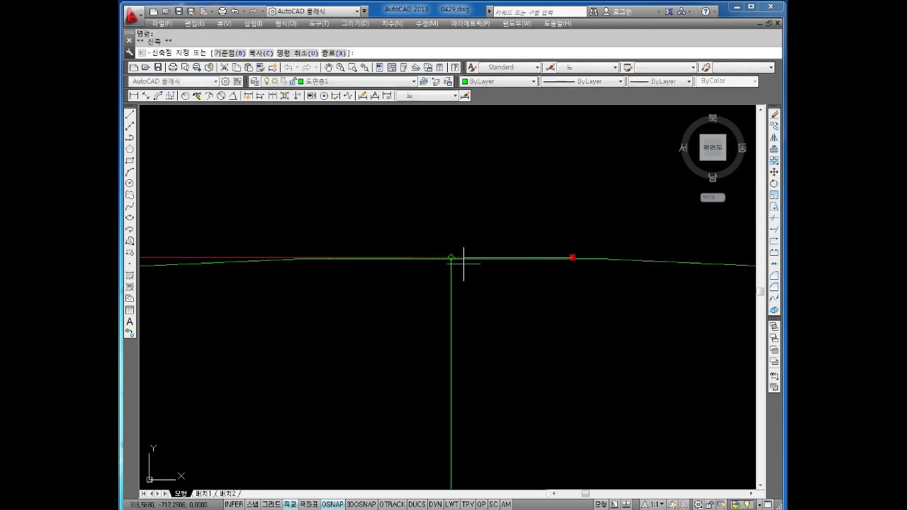
{"action": "left_click", "coordinate": [452, 259]}
{"action": "scroll", "coordinate": [486, 260], "scroll_direction": "down", "scroll_amount": 3}
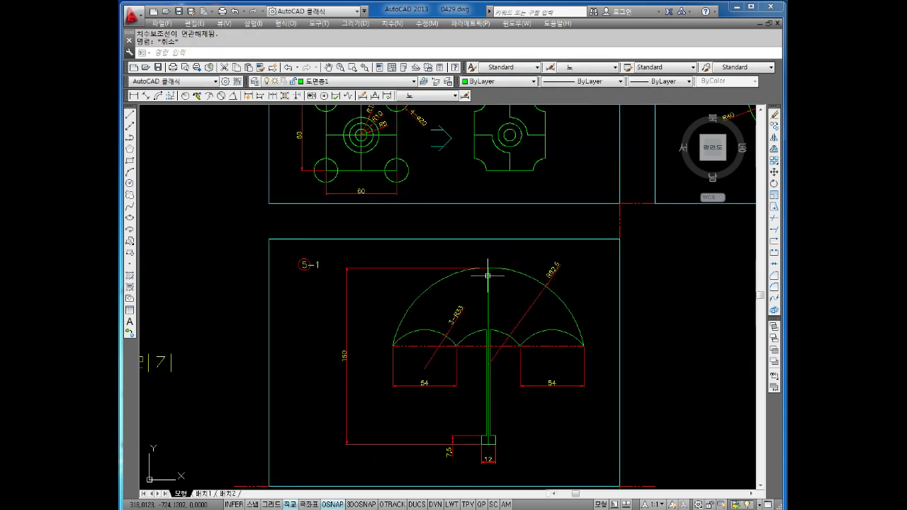
{"action": "key", "text": "Escape"}
{"action": "scroll", "coordinate": [503, 430], "scroll_direction": "up", "scroll_amount": 2}
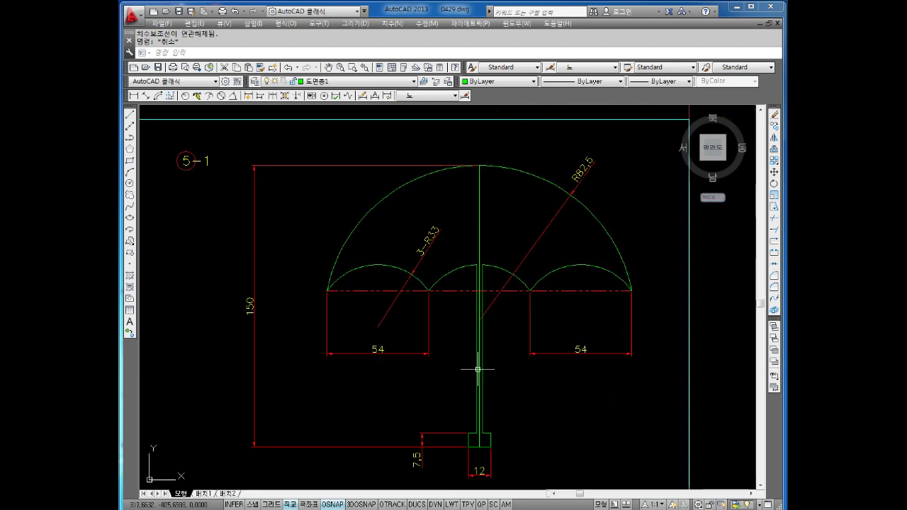
{"action": "key", "text": "Escape"}
{"action": "scroll", "coordinate": [483, 313], "scroll_direction": "up", "scroll_amount": 2}
{"action": "scroll", "coordinate": [482, 312], "scroll_direction": "up", "scroll_amount": 2}
{"action": "left_click", "coordinate": [472, 156]}
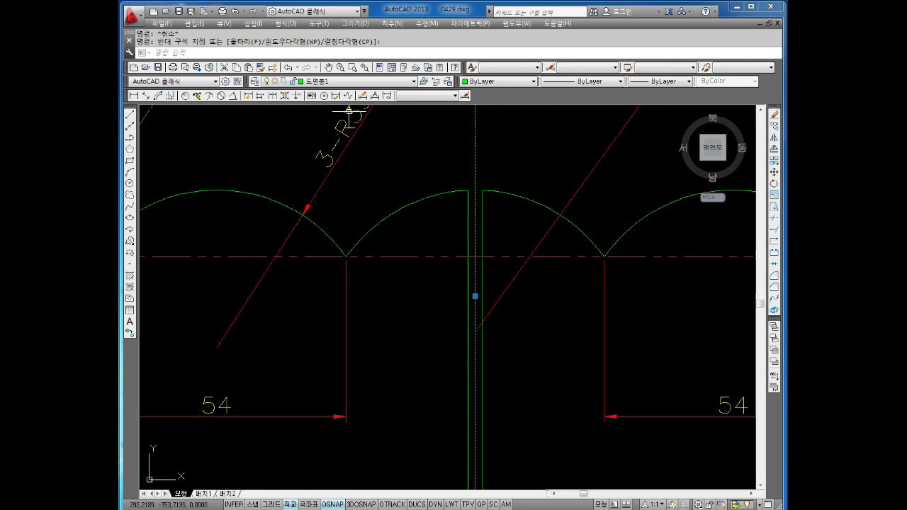
{"action": "left_click", "coordinate": [283, 80]}
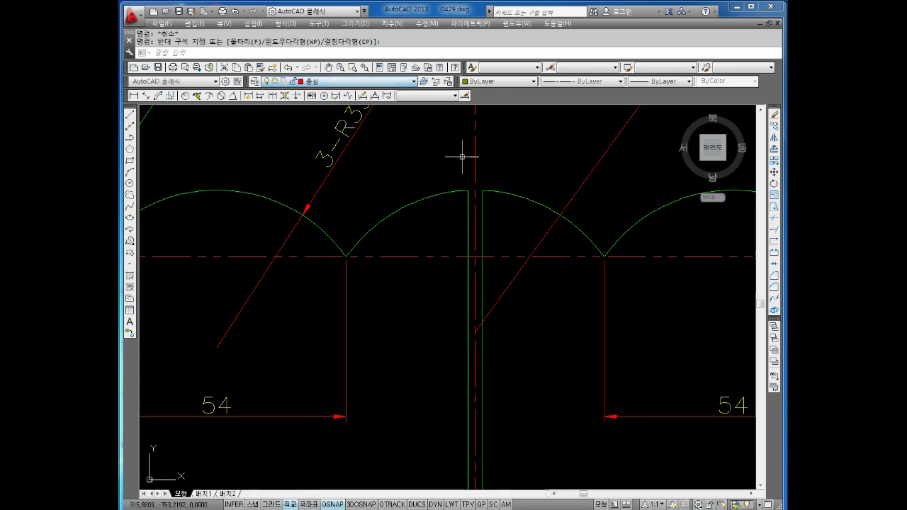
{"action": "scroll", "coordinate": [509, 221], "scroll_direction": "down", "scroll_amount": 6}
{"action": "key", "text": "Escape"}
{"action": "scroll", "coordinate": [510, 202], "scroll_direction": "up", "scroll_amount": 2}
{"action": "key", "text": "Escape"}
{"action": "type", "text": "le"}
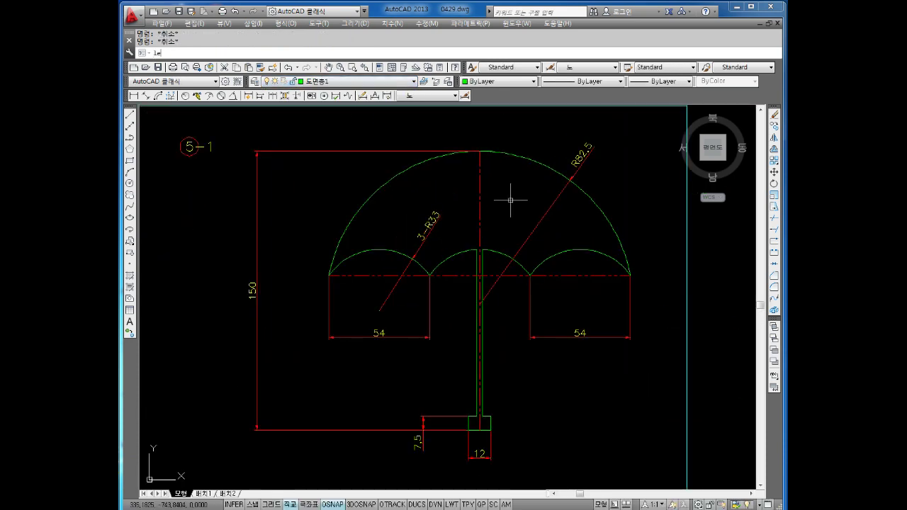
{"action": "type", "text": "n"}
{"action": "key", "text": "Return"}
{"action": "type", "text": "de"}
{"action": "key", "text": "Return"}
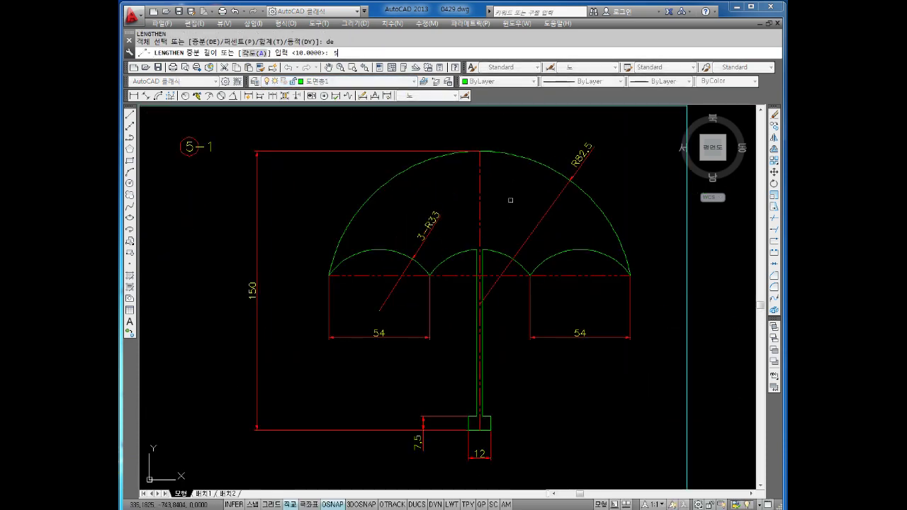
{"action": "key", "text": "Return"}
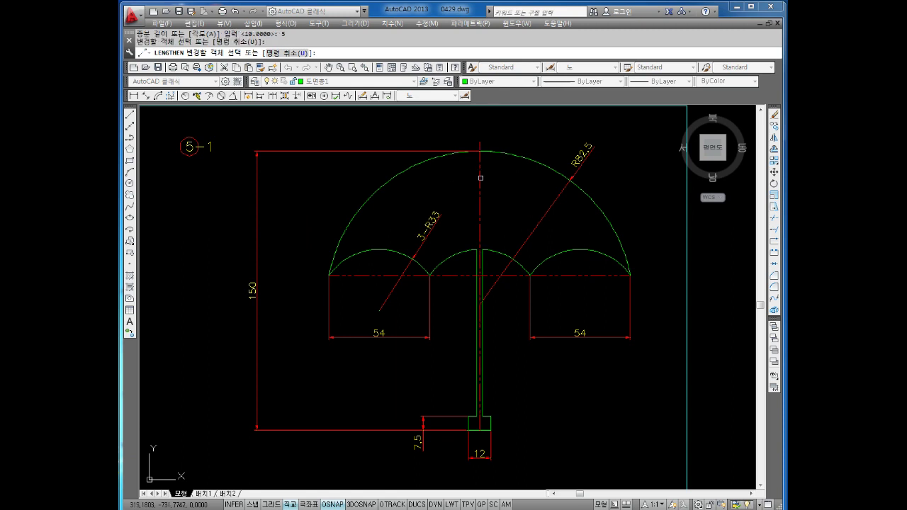
{"action": "key", "text": "Escape"}
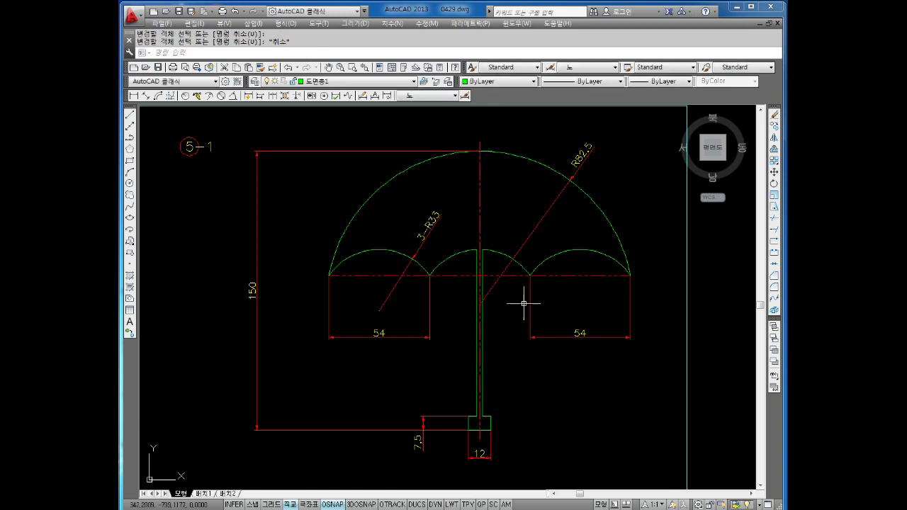
{"action": "middle_click_drag", "start_coordinate": [522, 298], "coordinate": [508, 268]}
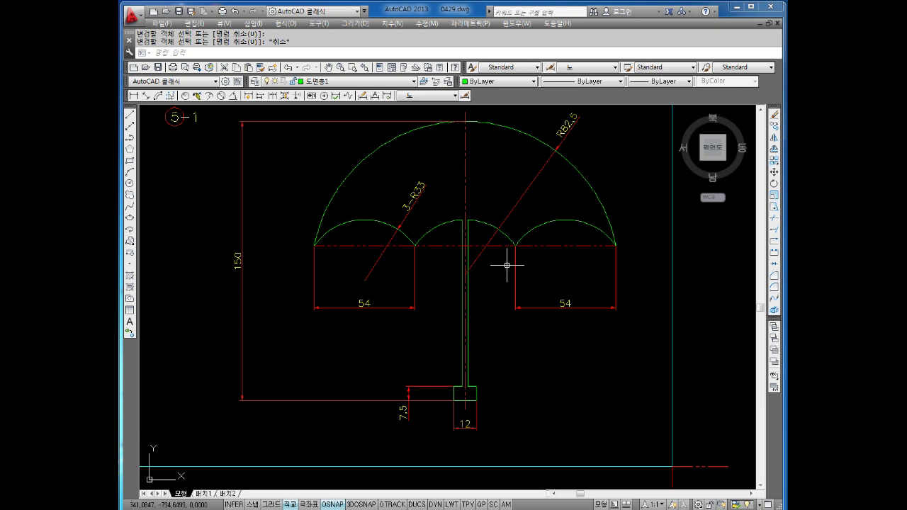
- Dimension the stem's width as 3 just above the handle
{"action": "middle_click_drag", "start_coordinate": [439, 300], "coordinate": [433, 282]}
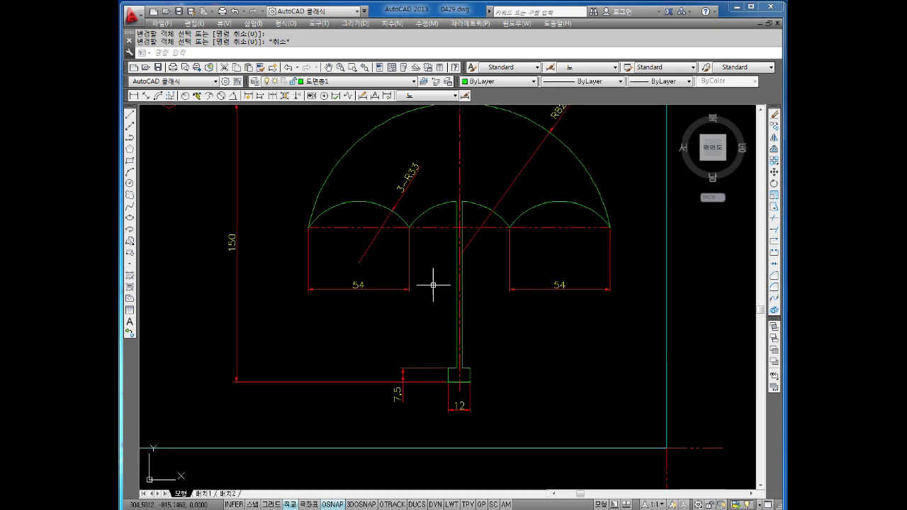
{"action": "left_click", "coordinate": [134, 96]}
{"action": "scroll", "coordinate": [417, 318], "scroll_direction": "up", "scroll_amount": 2}
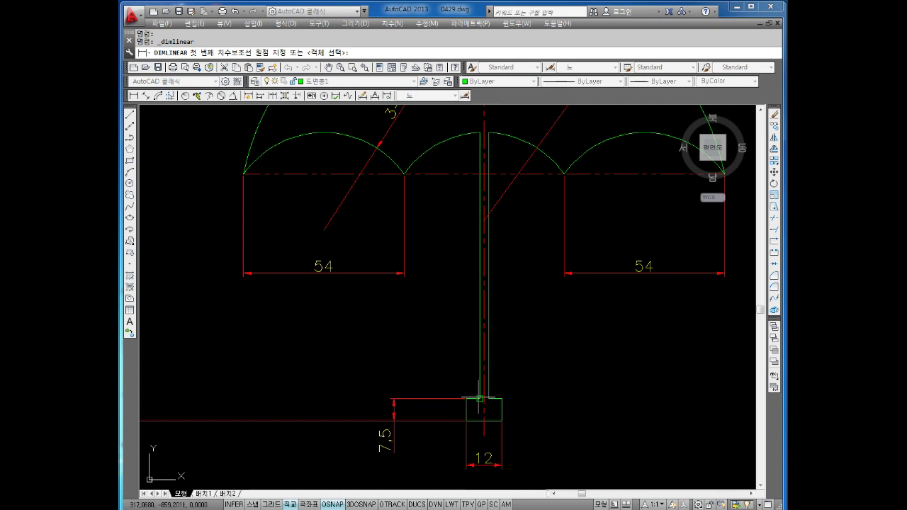
{"action": "left_click", "coordinate": [479, 398]}
{"action": "left_click", "coordinate": [515, 368]}
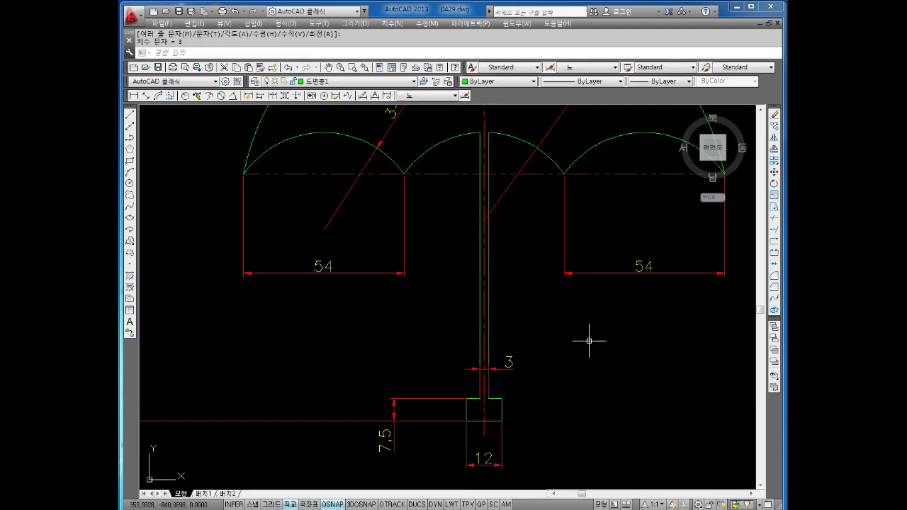
{"action": "key", "text": "Escape"}
{"action": "middle_click_drag", "start_coordinate": [579, 332], "coordinate": [568, 304]}
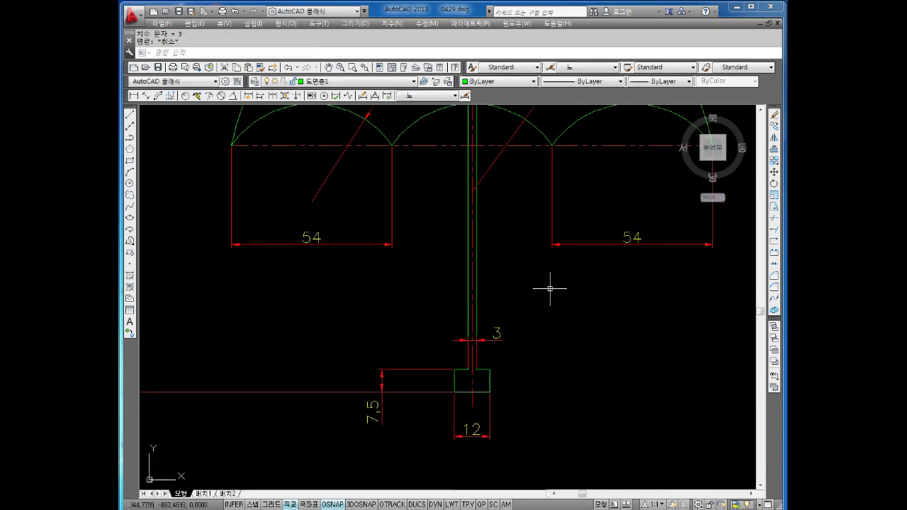
{"action": "scroll", "coordinate": [551, 288], "scroll_direction": "down", "scroll_amount": 1}
{"action": "scroll", "coordinate": [538, 295], "scroll_direction": "down", "scroll_amount": 3}
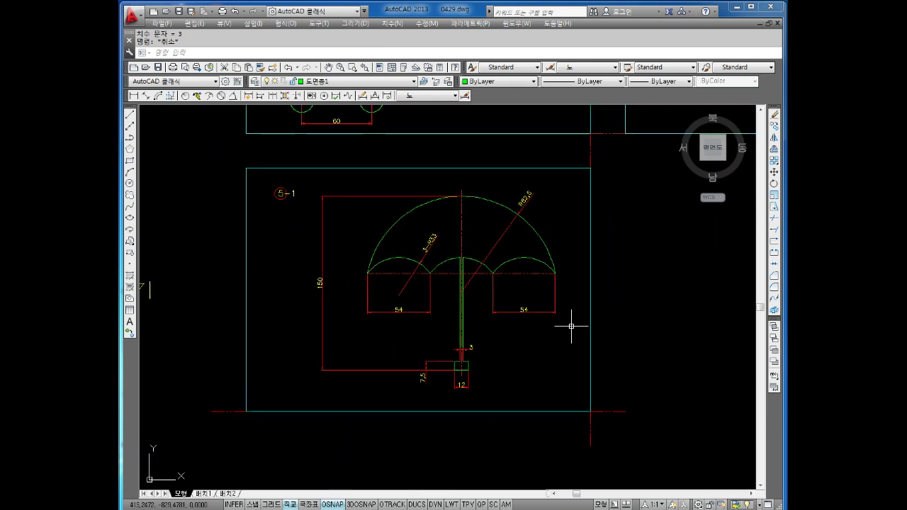
{"action": "scroll", "coordinate": [491, 313], "scroll_direction": "up", "scroll_amount": 2}
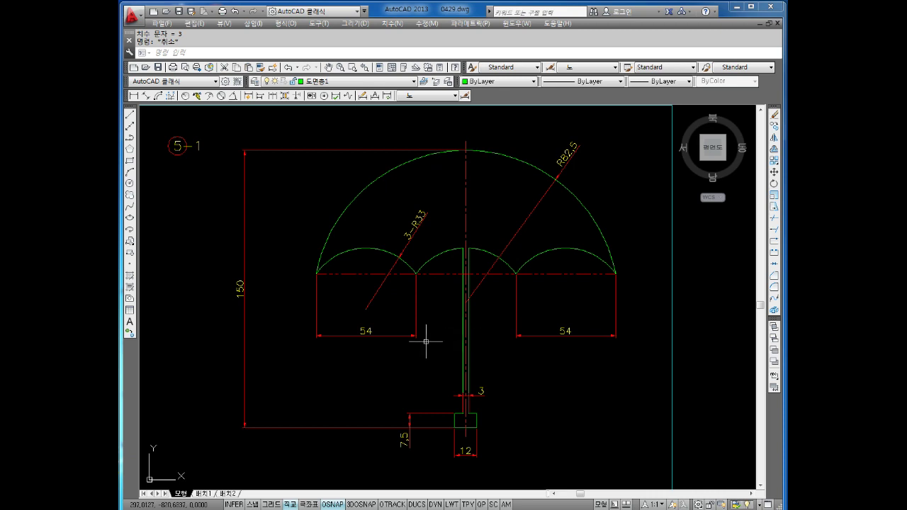
{"action": "scroll", "coordinate": [478, 344], "scroll_direction": "up", "scroll_amount": 2}
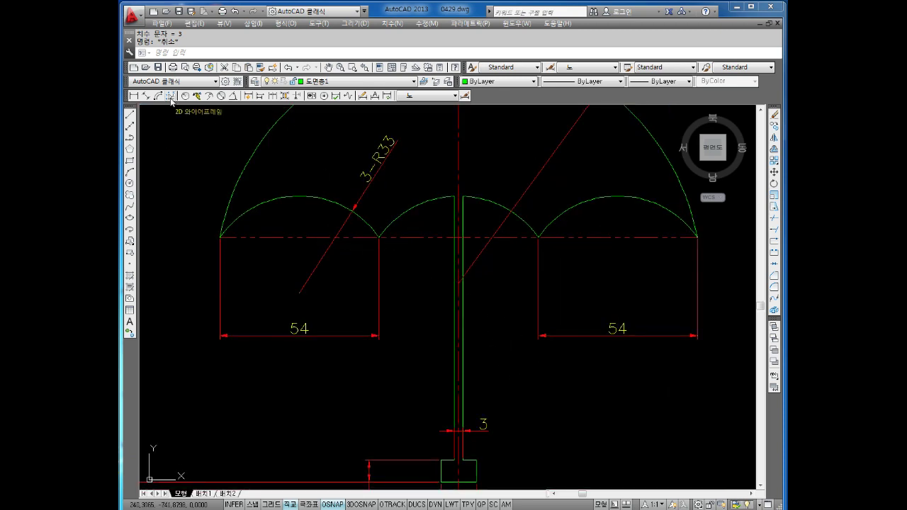
- Add a 27 linear dimension from the left scallop junction to the centreline, below the scallops
{"action": "left_click", "coordinate": [134, 96]}
{"action": "left_click", "coordinate": [300, 292]}
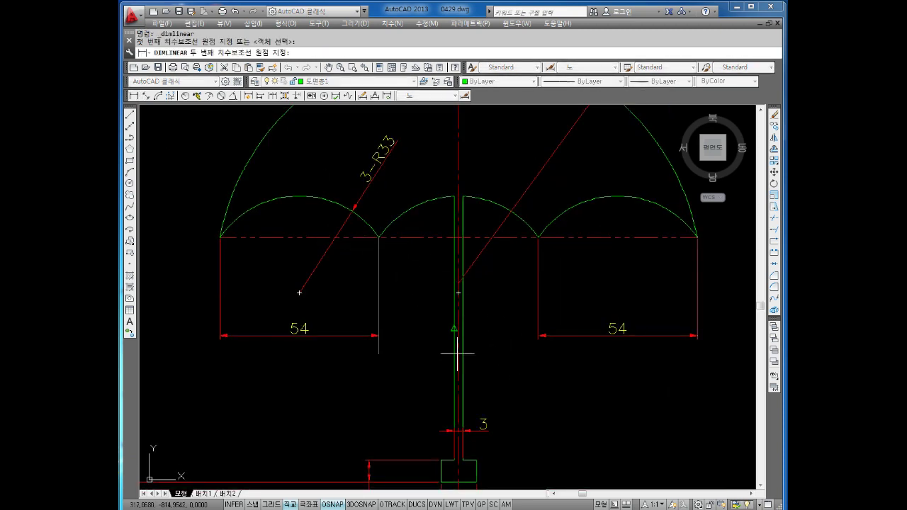
{"action": "scroll", "coordinate": [460, 328], "scroll_direction": "up", "scroll_amount": 6}
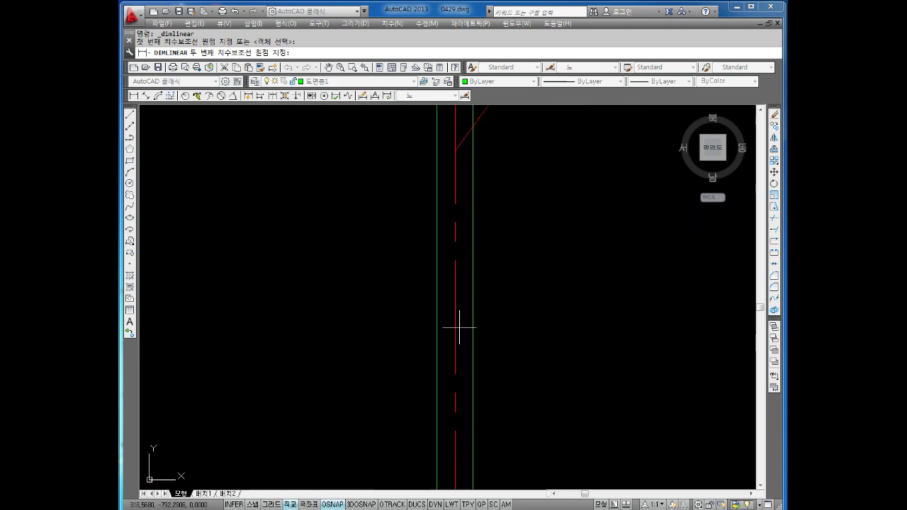
{"action": "scroll", "coordinate": [450, 313], "scroll_direction": "down", "scroll_amount": 7}
{"action": "scroll", "coordinate": [462, 340], "scroll_direction": "up", "scroll_amount": 5}
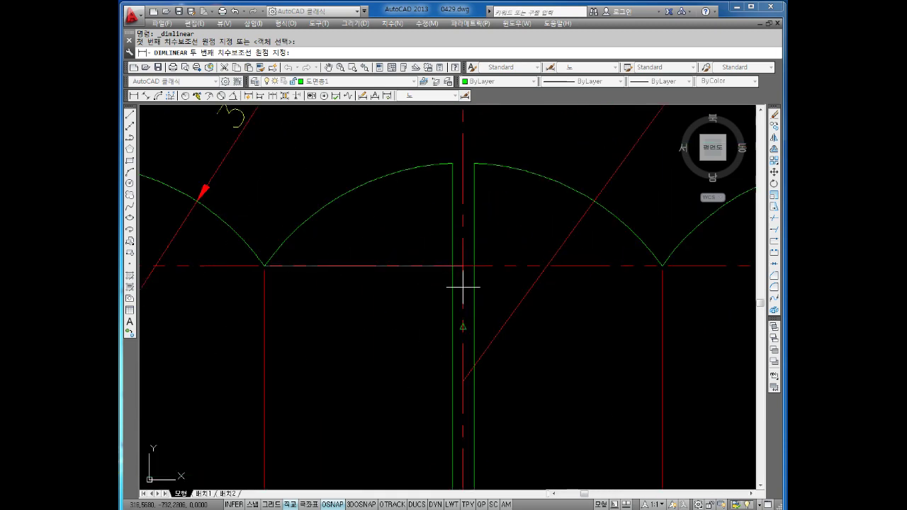
{"action": "left_click", "coordinate": [463, 266]}
{"action": "scroll", "coordinate": [426, 305], "scroll_direction": "down", "scroll_amount": 3}
{"action": "scroll", "coordinate": [397, 333], "scroll_direction": "down", "scroll_amount": 2}
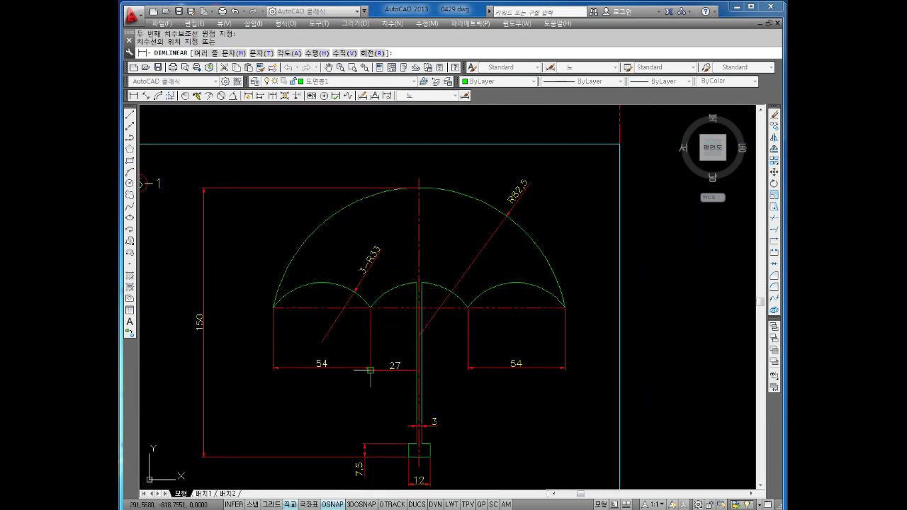
{"action": "scroll", "coordinate": [370, 367], "scroll_direction": "up", "scroll_amount": 4}
{"action": "left_click", "coordinate": [370, 365]}
{"action": "key", "text": "Escape"}
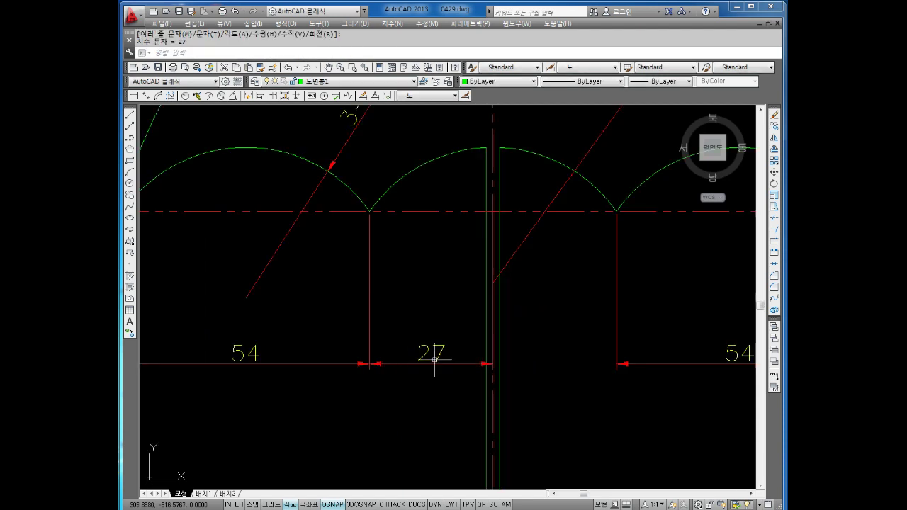
- Delete the right-hand 54 dimension
{"action": "left_click", "coordinate": [682, 361]}
{"action": "left_click", "coordinate": [605, 405]}
{"action": "key", "text": "Delete"}
{"action": "scroll", "coordinate": [588, 383], "scroll_direction": "down", "scroll_amount": 3}
{"action": "scroll", "coordinate": [581, 351], "scroll_direction": "down", "scroll_amount": 2}
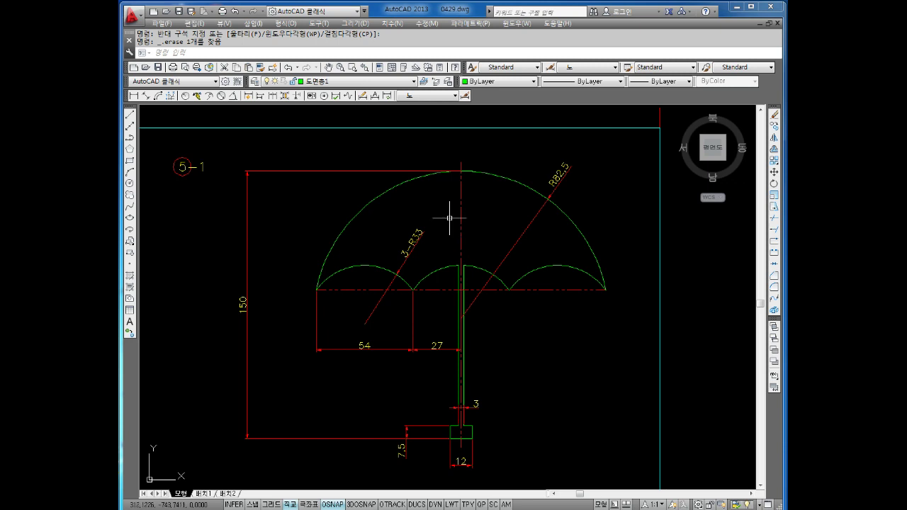
- Offset the outer canopy arc inward three times at a distance of 10
{"action": "type", "text": "o"}
{"action": "key", "text": "Return"}
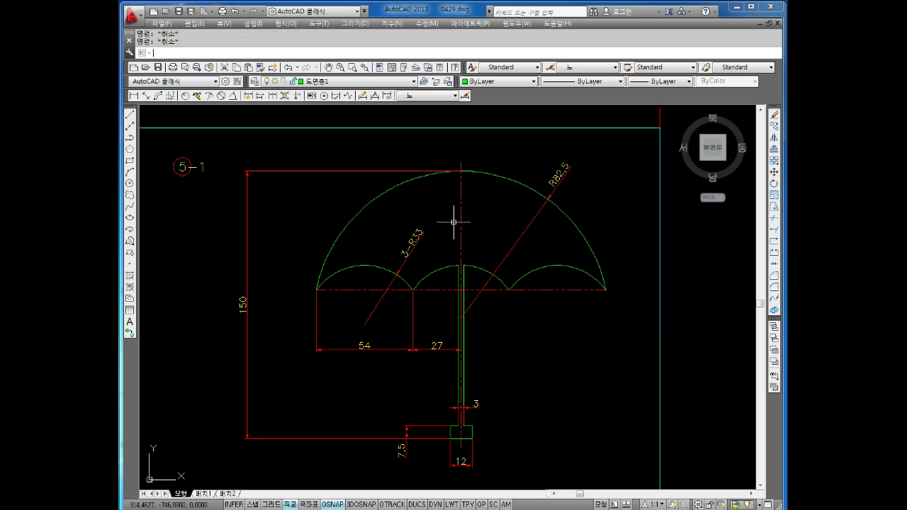
{"action": "type", "text": "5"}
{"action": "key", "text": "Return"}
{"action": "key", "text": "Return"}
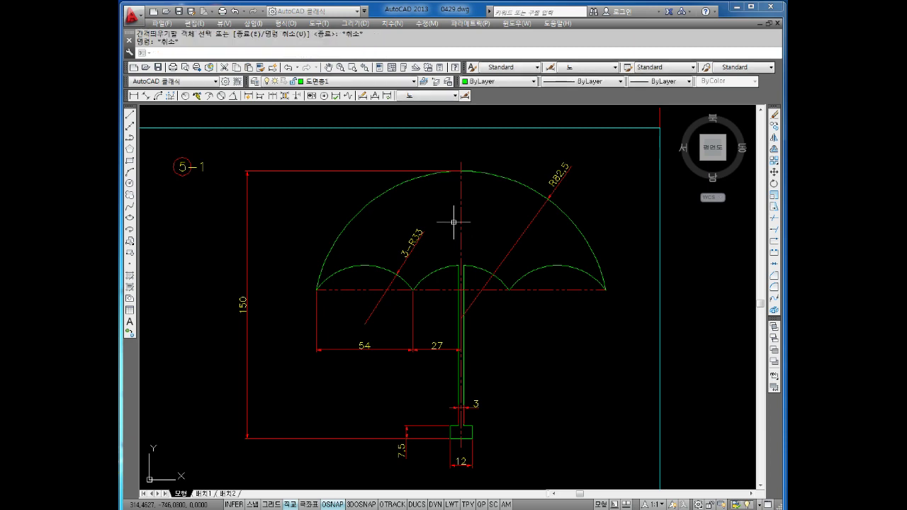
{"action": "type", "text": "10"}
{"action": "key", "text": "Return"}
{"action": "left_click", "coordinate": [488, 181]}
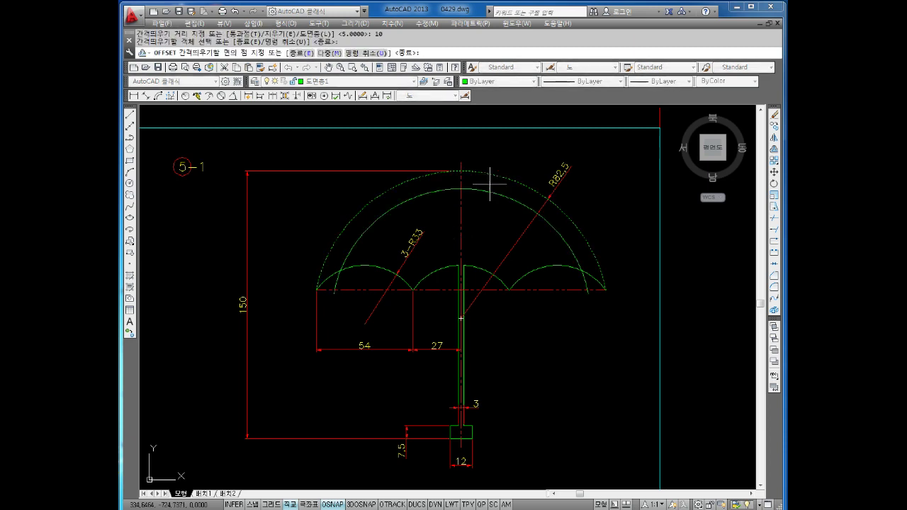
{"action": "left_click", "coordinate": [487, 197]}
{"action": "left_click", "coordinate": [490, 193]}
{"action": "left_click", "coordinate": [486, 212]}
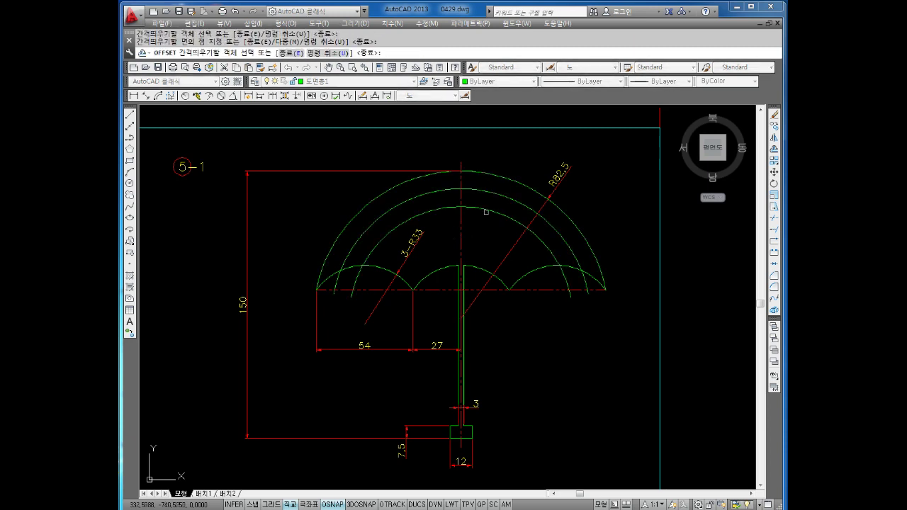
{"action": "left_click", "coordinate": [486, 212]}
{"action": "left_click", "coordinate": [502, 236]}
- Drag the R82.5 radius label lower and right along its leader, with ortho off
{"action": "key", "text": "Escape"}
{"action": "left_click", "coordinate": [565, 185]}
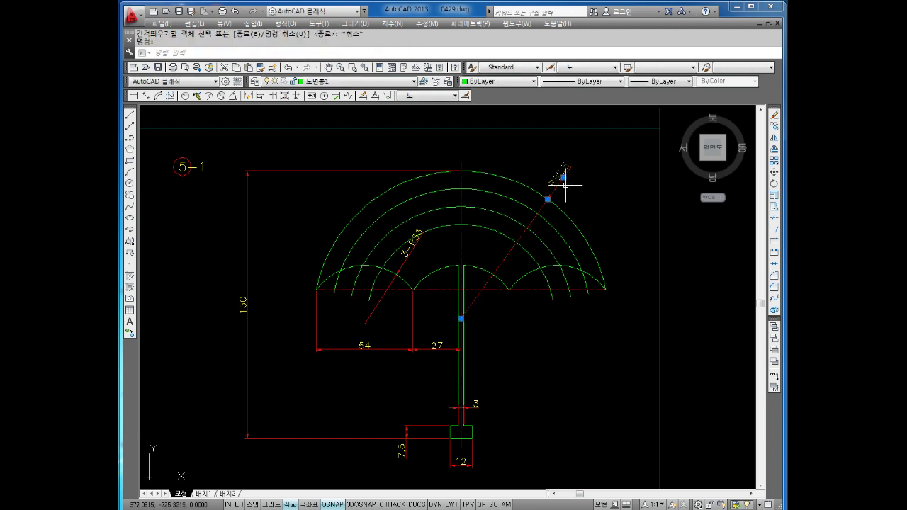
{"action": "left_click", "coordinate": [564, 178]}
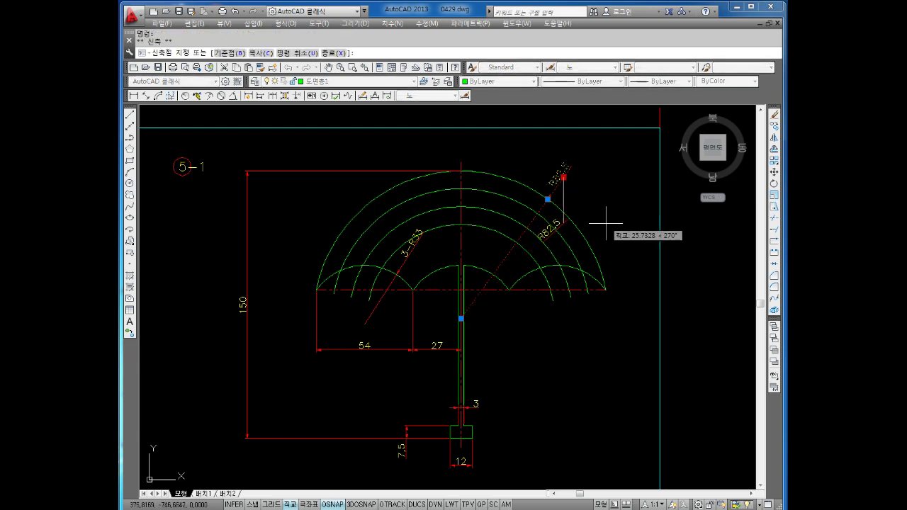
{"action": "key", "text": "F8"}
{"action": "left_click", "coordinate": [604, 212]}
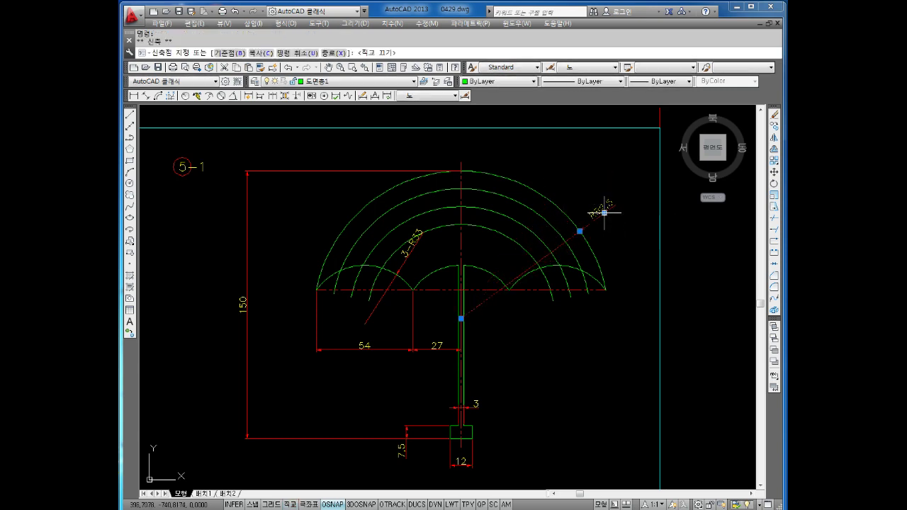
{"action": "key", "text": "Escape"}
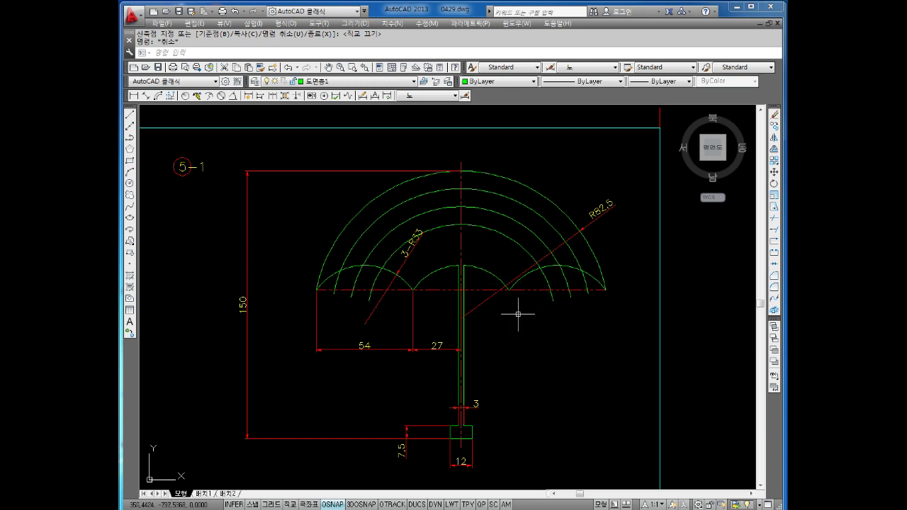
{"action": "type", "text": "l"}
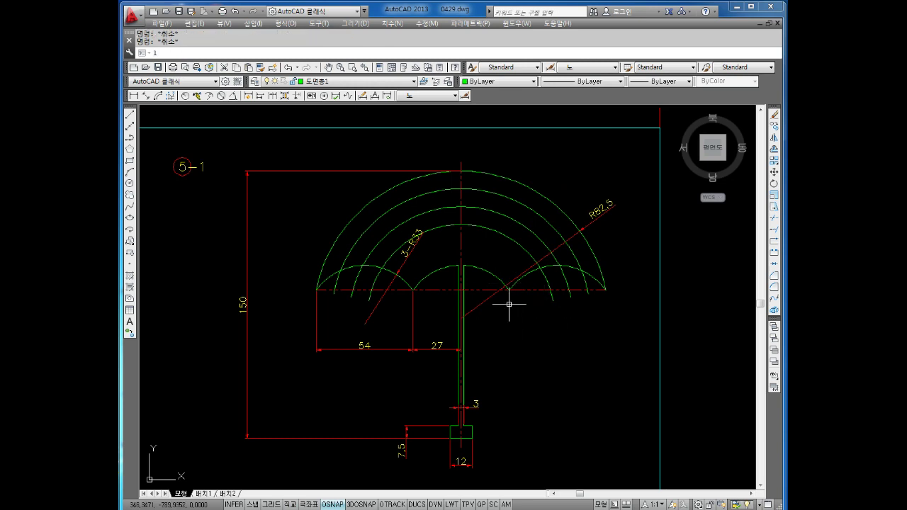
{"action": "key", "text": "Return"}
{"action": "scroll", "coordinate": [467, 309], "scroll_direction": "up", "scroll_amount": 4}
{"action": "scroll", "coordinate": [429, 348], "scroll_direction": "up", "scroll_amount": 3}
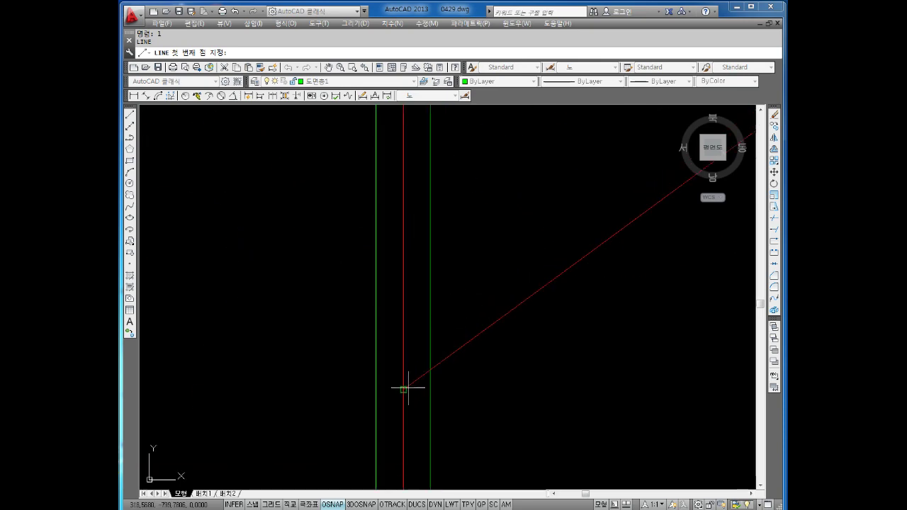
{"action": "left_click", "coordinate": [421, 348]}
{"action": "scroll", "coordinate": [422, 348], "scroll_direction": "down", "scroll_amount": 5}
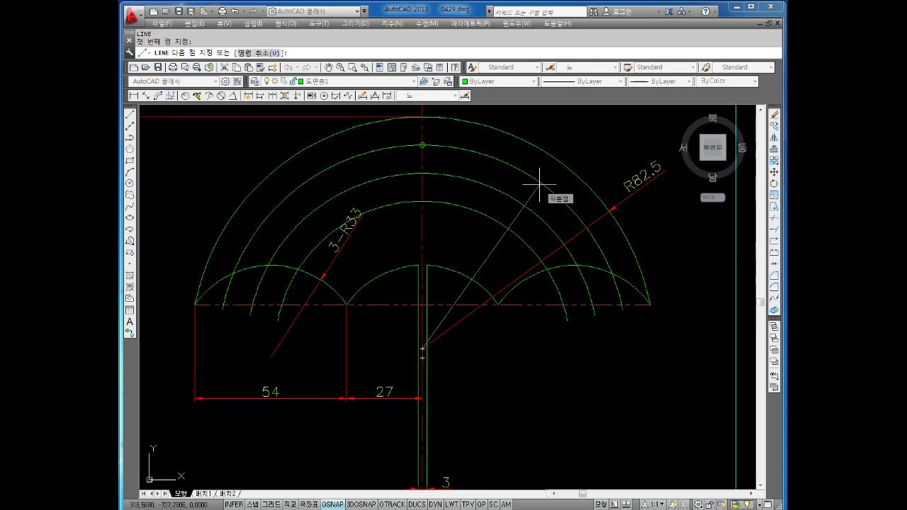
{"action": "type", "text": "@8"}
{"action": "type", "text": "2.5<45"}
{"action": "key", "text": "Return"}
{"action": "middle_click_drag", "start_coordinate": [487, 283], "coordinate": [500, 280]}
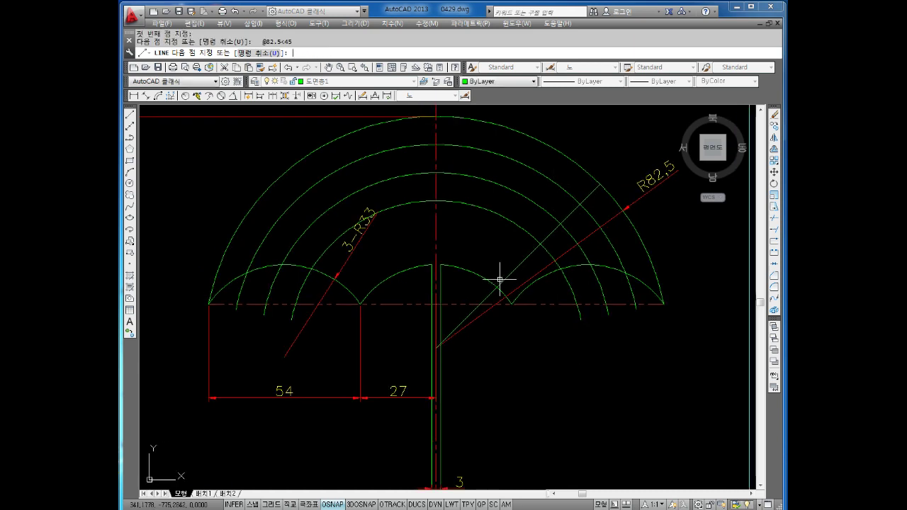
{"action": "key", "text": "Escape"}
- Delete that line and redraw the angled line from the stem's centre point
{"action": "left_click", "coordinate": [572, 211]}
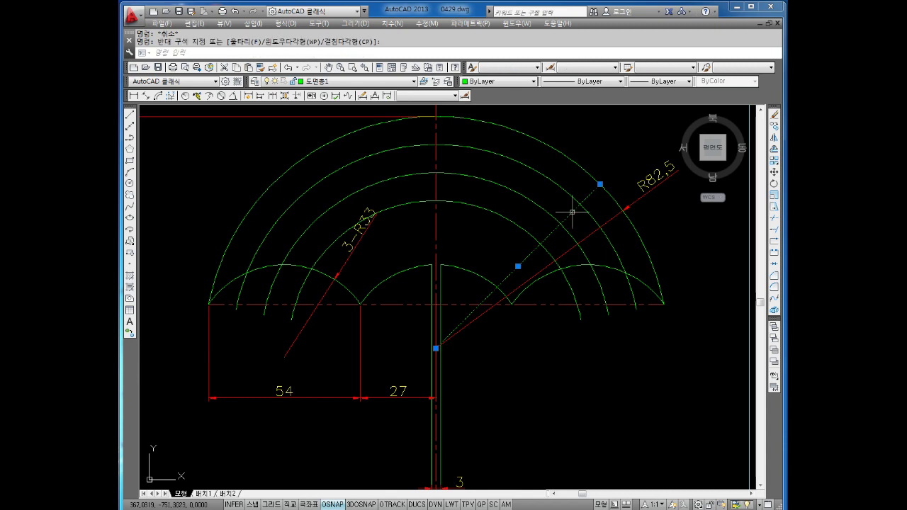
{"action": "key", "text": "Delete"}
{"action": "type", "text": "l"}
{"action": "key", "text": "Return"}
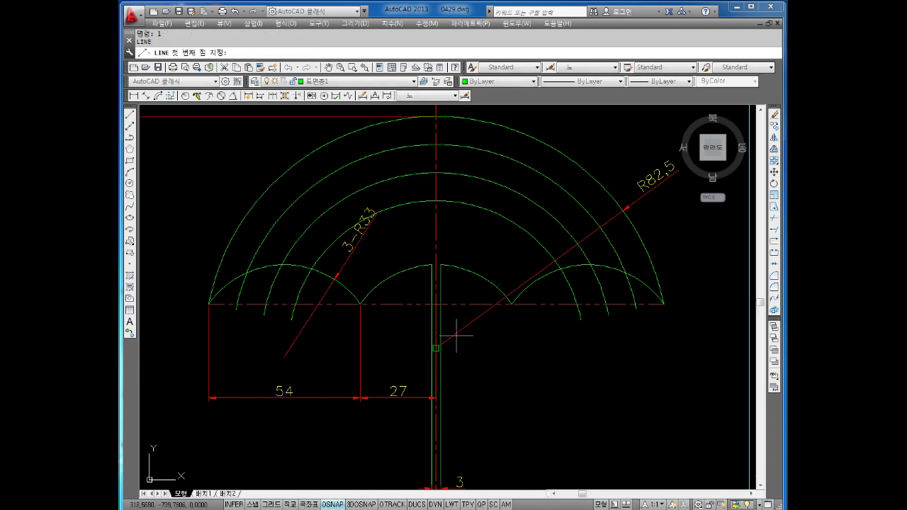
{"action": "left_click", "coordinate": [436, 348]}
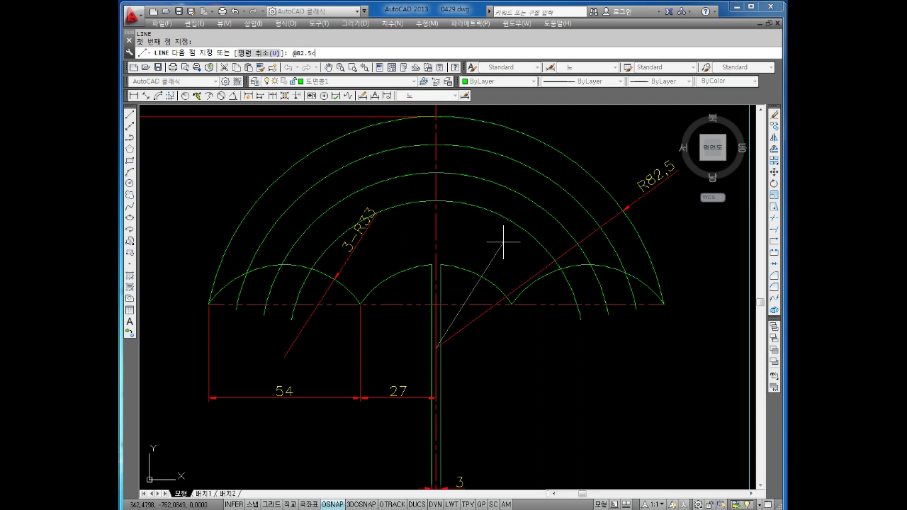
{"action": "type", "text": "0"}
{"action": "key", "text": "Return"}
{"action": "key", "text": "Escape"}
{"action": "key", "text": "Escape"}
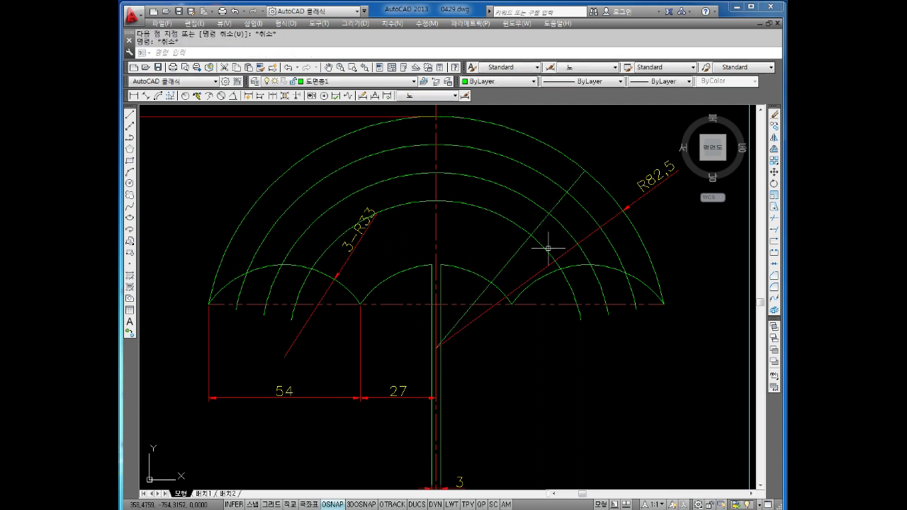
- Draw a small circle centred where the angled line crosses the middle arc
{"action": "key", "text": "Return"}
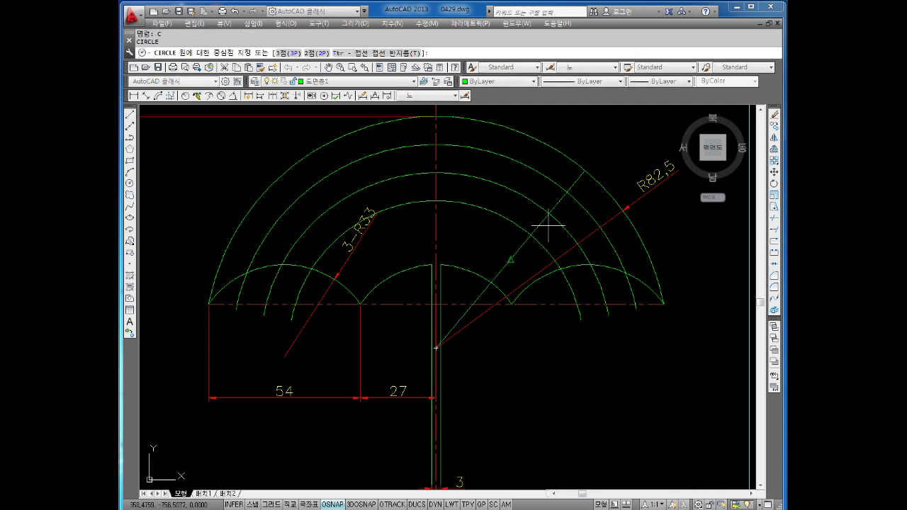
{"action": "left_click", "coordinate": [549, 212]}
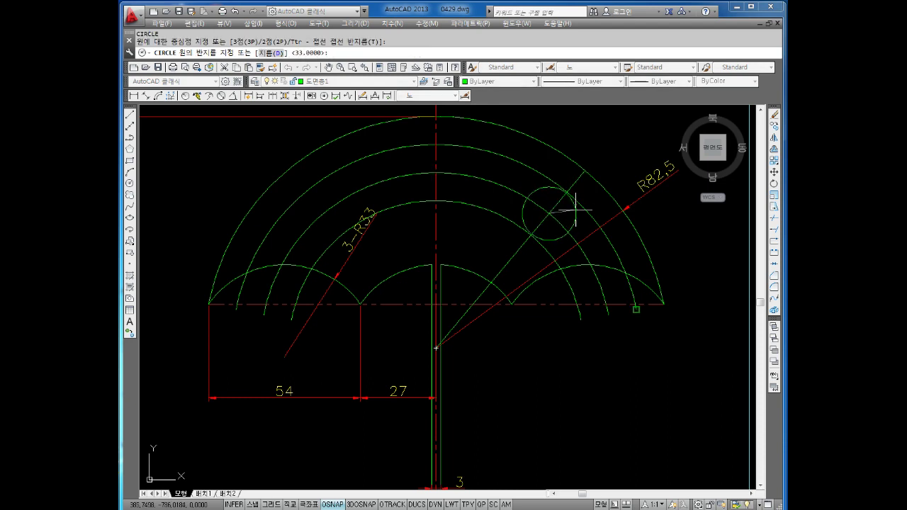
{"action": "left_click", "coordinate": [568, 191]}
{"action": "key", "text": "Escape"}
{"action": "key", "text": "Escape"}
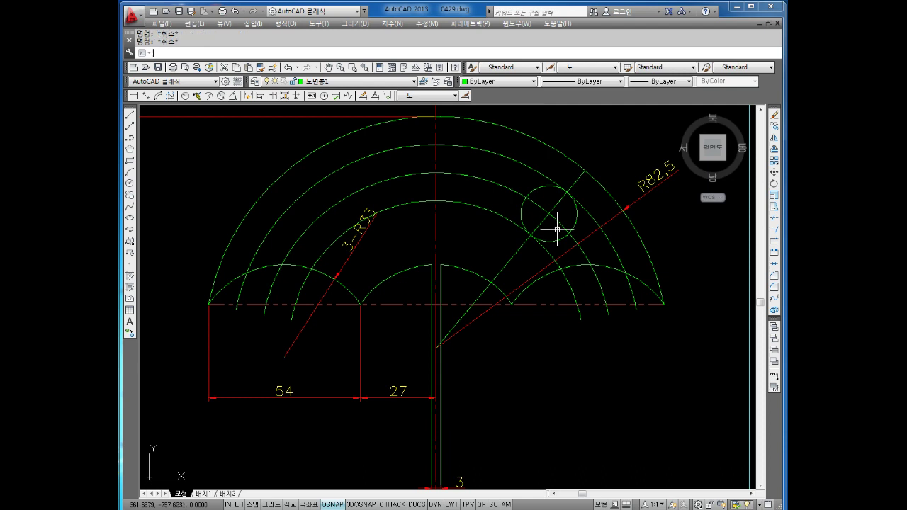
{"action": "type", "text": "tr"}
- Trim the arc segments back to the small circle and select the angled line for re-layering
{"action": "left_click", "coordinate": [577, 214]}
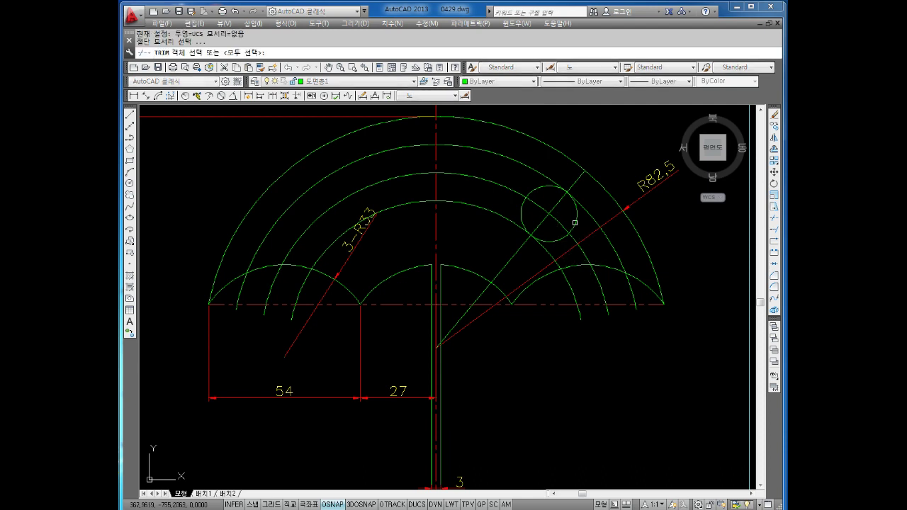
{"action": "type", "text": "tr"}
{"action": "key", "text": "Return"}
{"action": "left_click", "coordinate": [591, 217]}
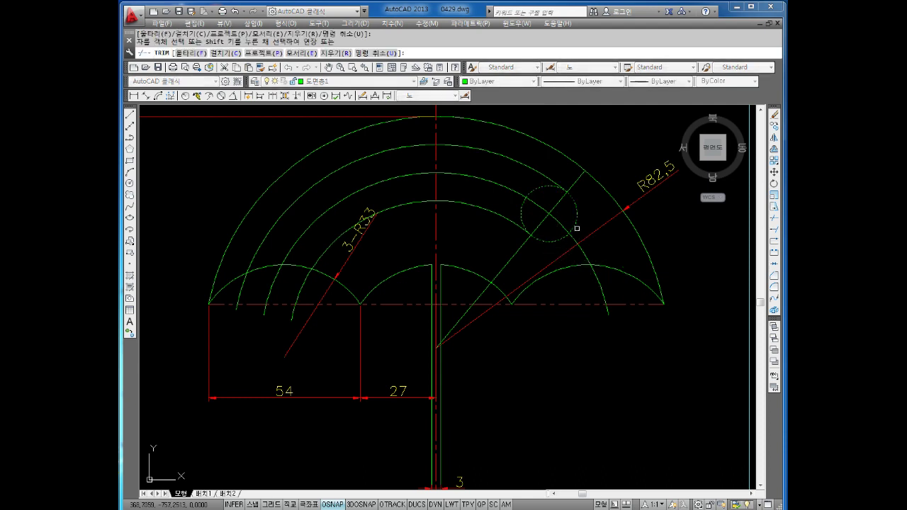
{"action": "key", "text": "Escape"}
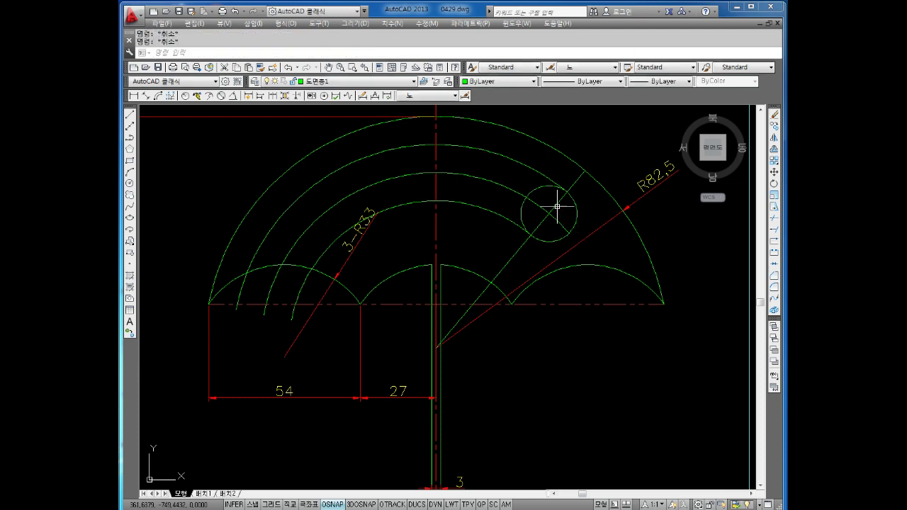
{"action": "left_click", "coordinate": [556, 205]}
{"action": "left_click", "coordinate": [316, 81]}
- Put the angled line on layer 중심 and try lengthening it by 5, then undo
{"action": "left_click", "coordinate": [334, 142]}
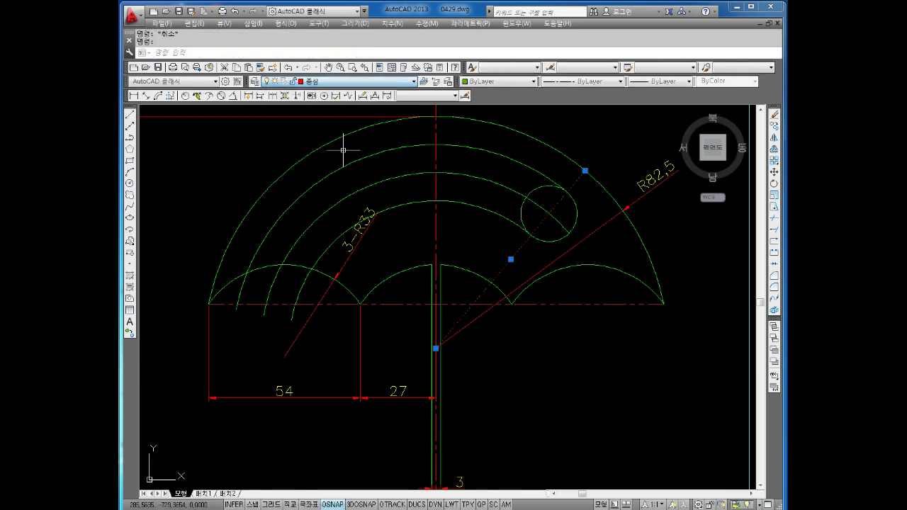
{"action": "key", "text": "Escape"}
{"action": "type", "text": "len"}
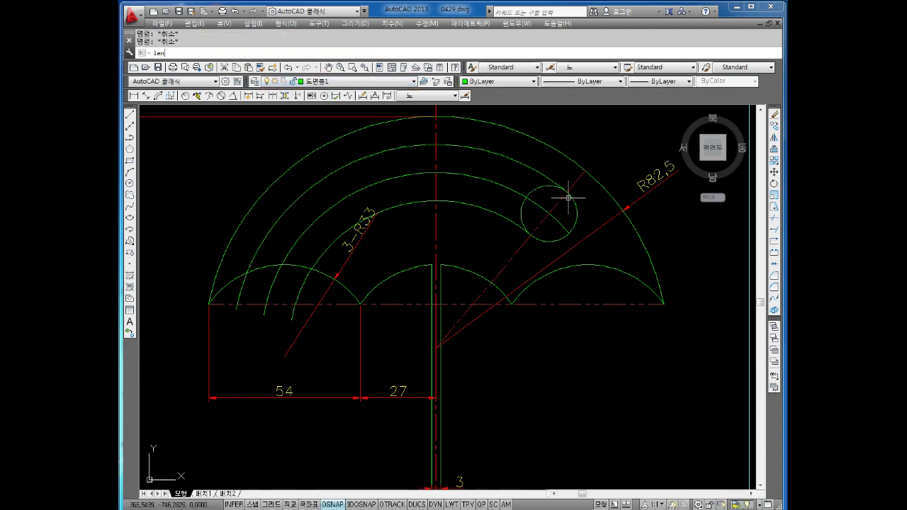
{"action": "key", "text": "Return"}
{"action": "type", "text": "de"}
{"action": "key", "text": "Return"}
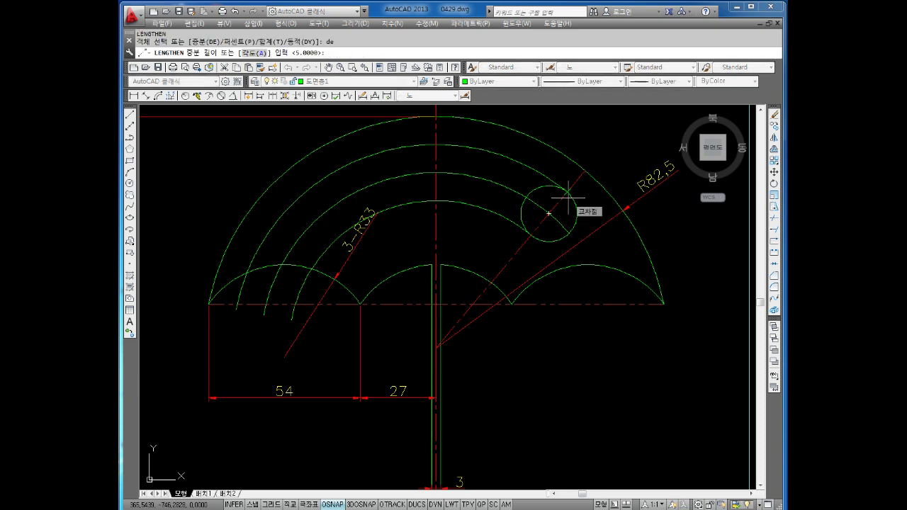
{"action": "key", "text": "Return"}
{"action": "left_click", "coordinate": [574, 181]}
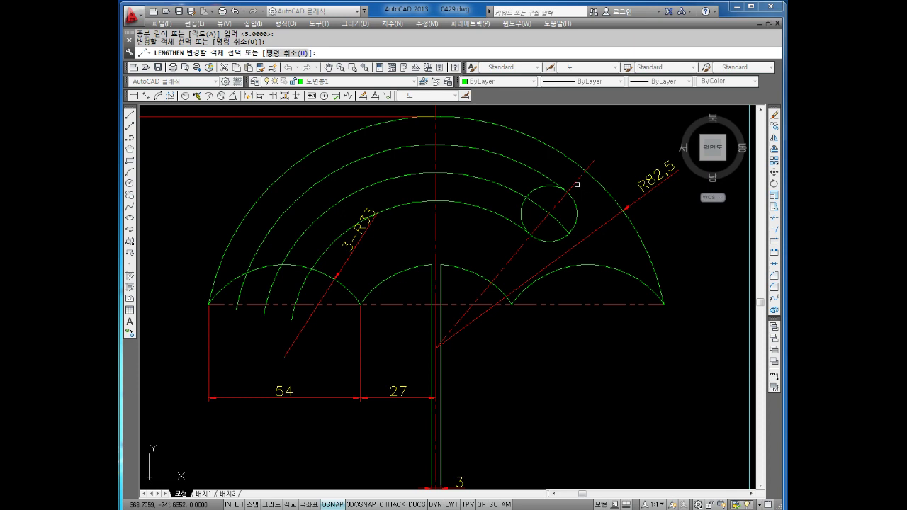
{"action": "type", "text": "u"}
{"action": "key", "text": "Return"}
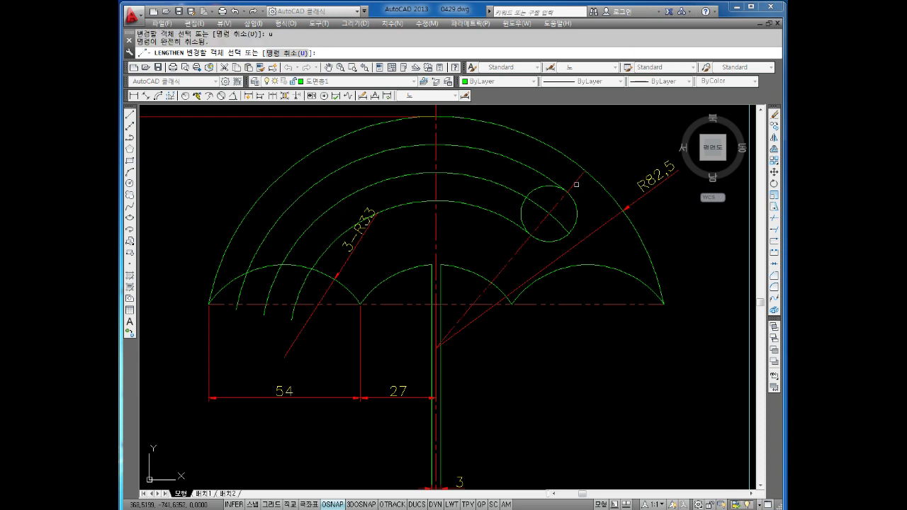
{"action": "key", "text": "Escape"}
{"action": "type", "text": "tr"}
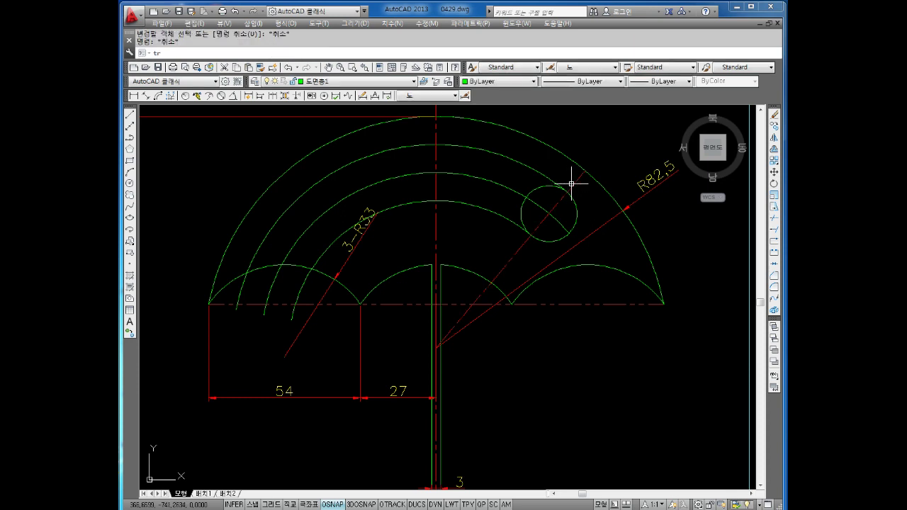
- Move the middle arc through the small circle onto the 중심 centre layer
{"action": "key", "text": "Return"}
{"action": "key", "text": "Return"}
{"action": "key", "text": "Escape"}
{"action": "key", "text": "Escape"}
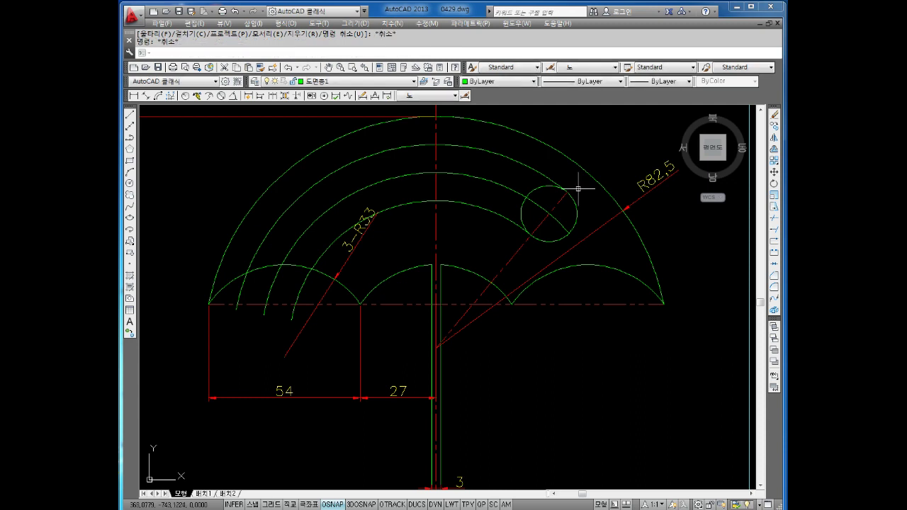
{"action": "type", "text": "len"}
{"action": "key", "text": "Return"}
{"action": "type", "text": "de"}
{"action": "key", "text": "Return"}
{"action": "key", "text": "Return"}
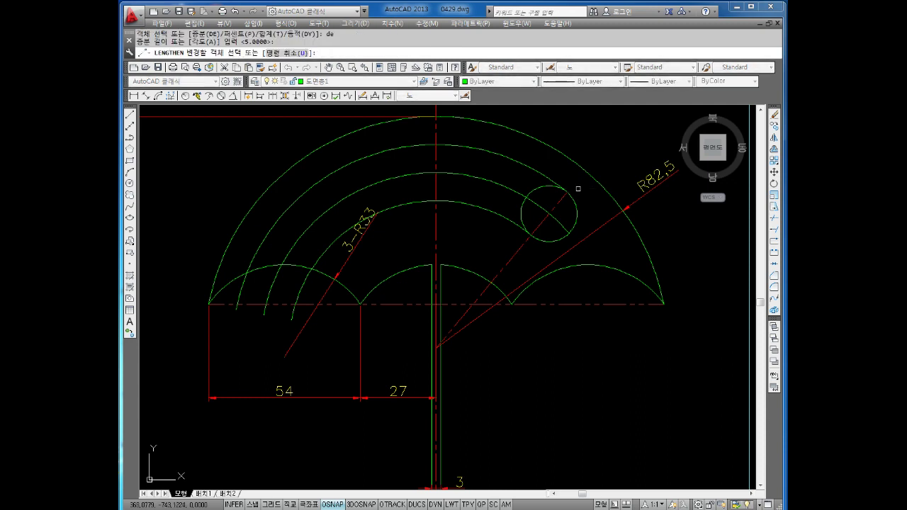
{"action": "key", "text": "Escape"}
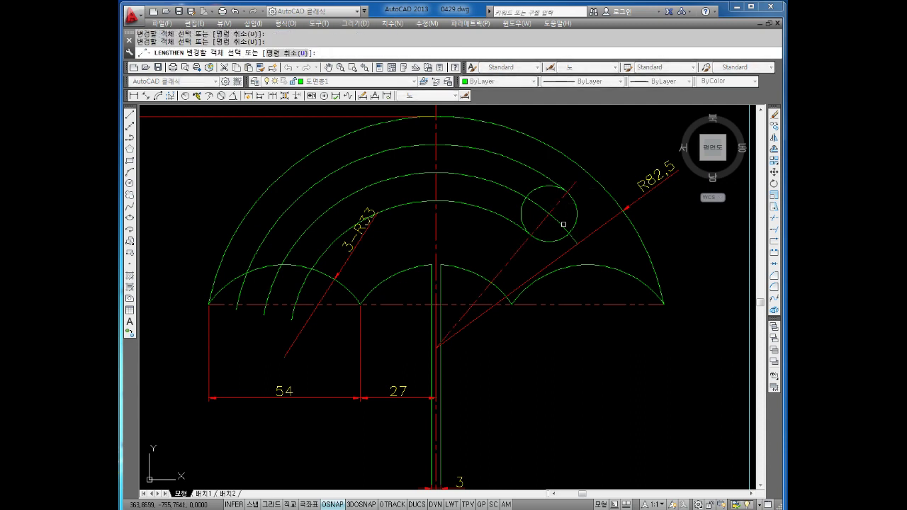
{"action": "left_click", "coordinate": [553, 215]}
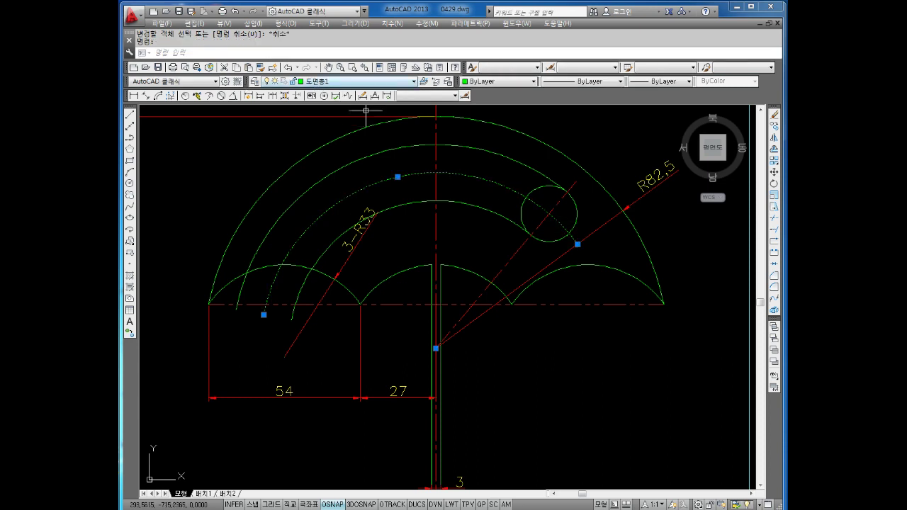
{"action": "left_click", "coordinate": [333, 82]}
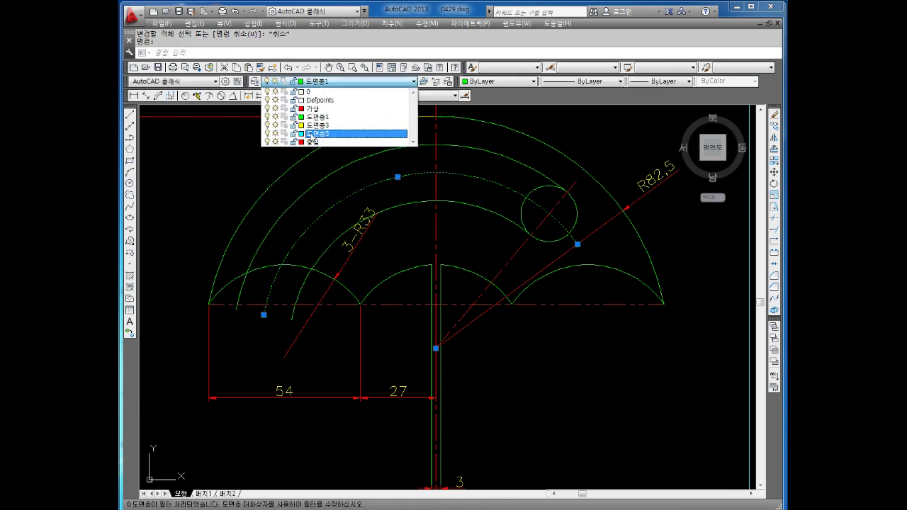
{"action": "left_click", "coordinate": [312, 141]}
- Trim the small circle and the arc inside it into the right rounded slot end
{"action": "key", "text": "Escape"}
{"action": "key", "text": "Escape"}
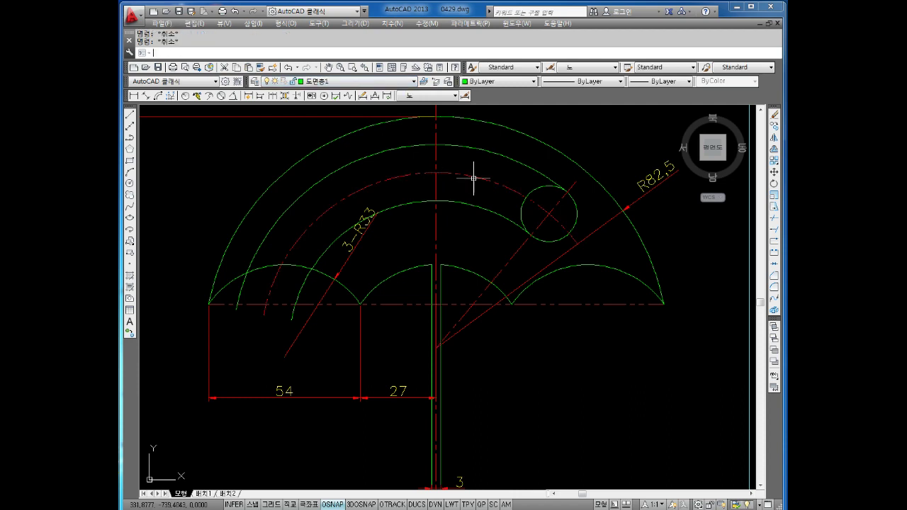
{"action": "type", "text": "tr"}
{"action": "key", "text": "Return"}
- Mirror the rounded slot end about the vertical centreline, keeping the original
{"action": "key", "text": "Return"}
{"action": "left_click", "coordinate": [523, 213]}
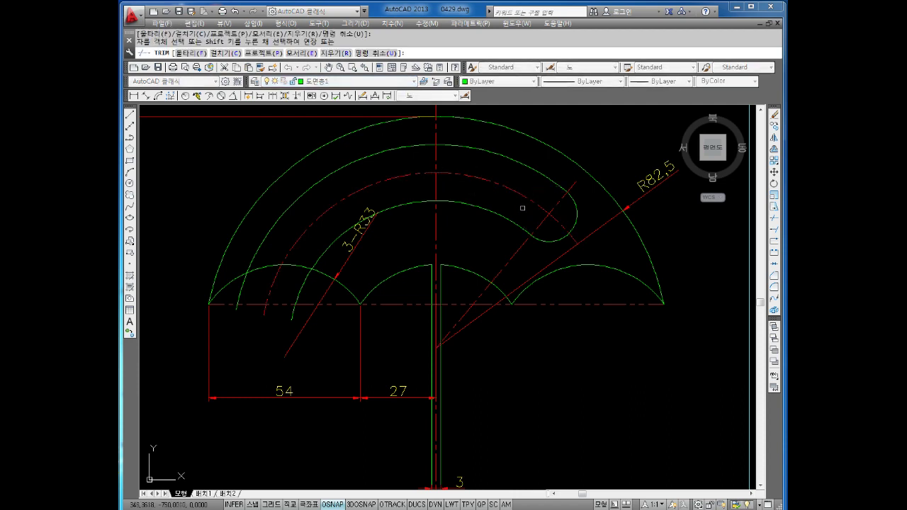
{"action": "left_click", "coordinate": [543, 210]}
{"action": "key", "text": "Escape"}
{"action": "type", "text": "mi"}
{"action": "key", "text": "Return"}
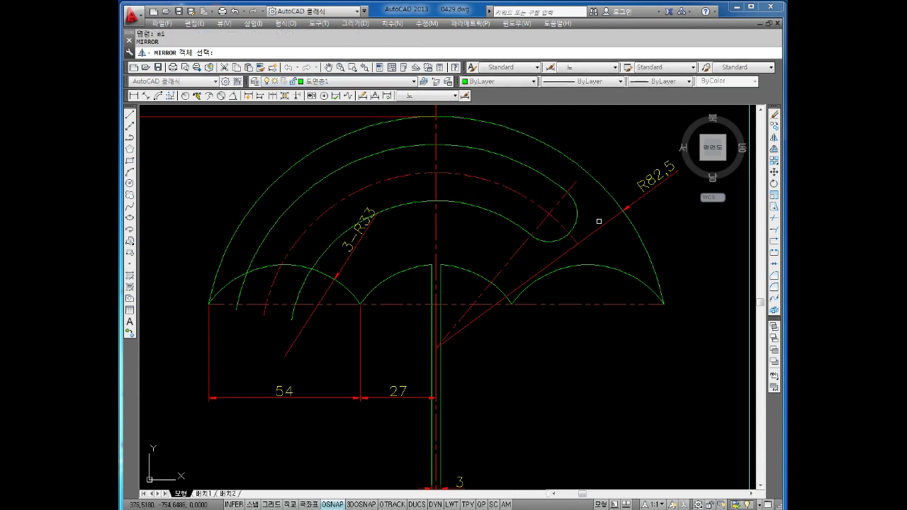
{"action": "left_click", "coordinate": [577, 217]}
{"action": "key", "text": "Return"}
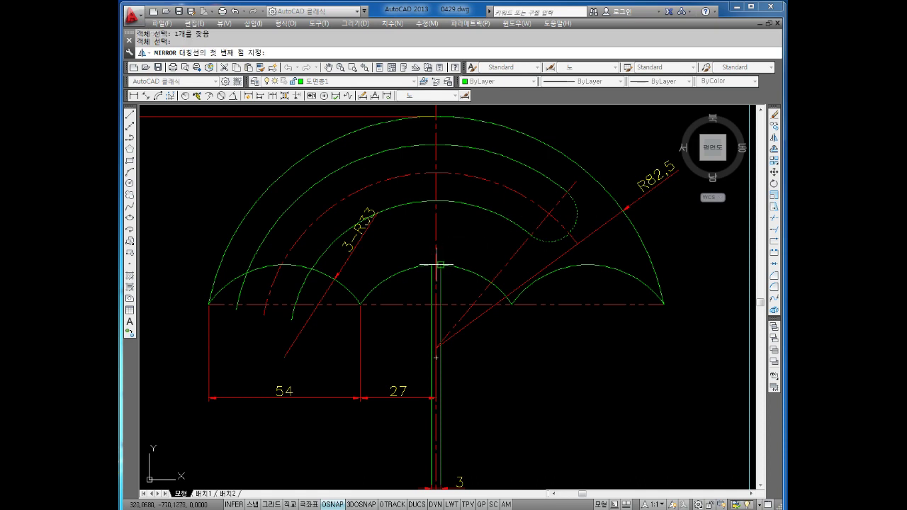
{"action": "left_click", "coordinate": [436, 141]}
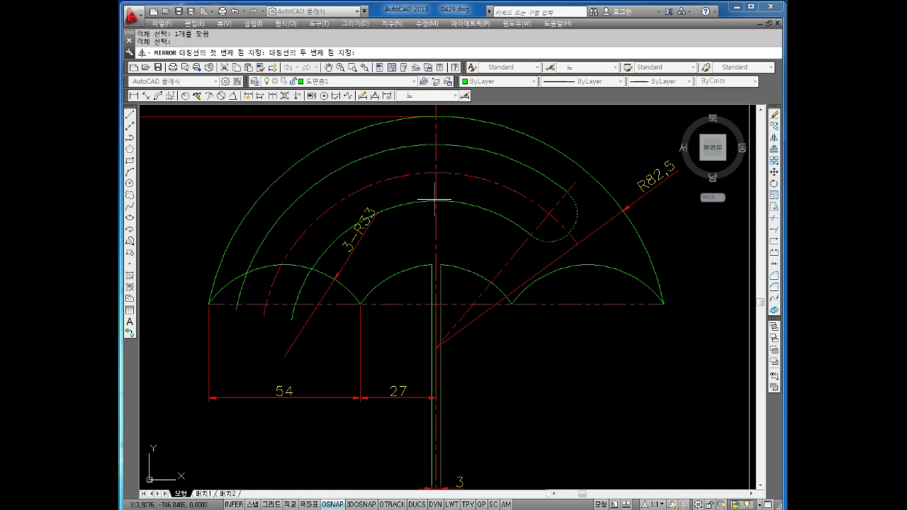
{"action": "left_click", "coordinate": [435, 199]}
{"action": "key", "text": "Return"}
- Trim the left arc pieces to open the mirrored slot end
{"action": "type", "text": "tr"}
{"action": "key", "text": "Return"}
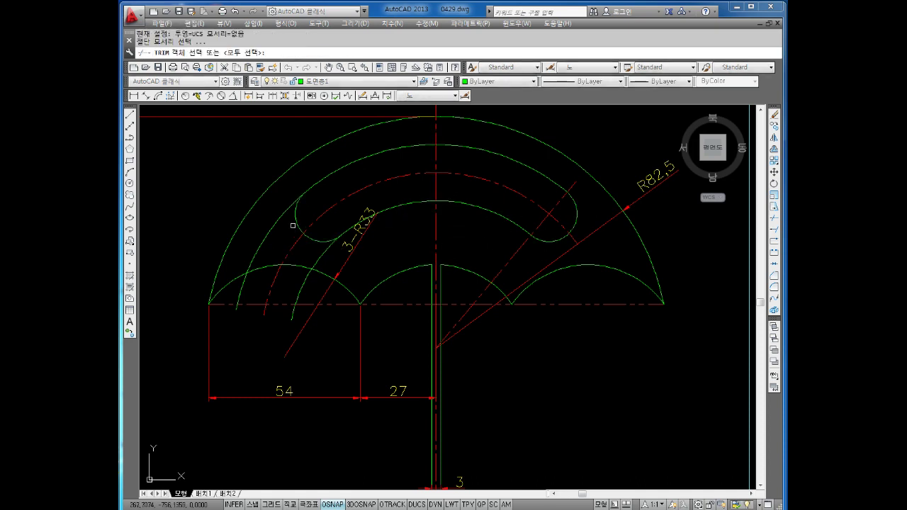
{"action": "left_click", "coordinate": [299, 221]}
{"action": "left_click", "coordinate": [249, 233]}
{"action": "key", "text": "Return"}
{"action": "left_click", "coordinate": [278, 216]}
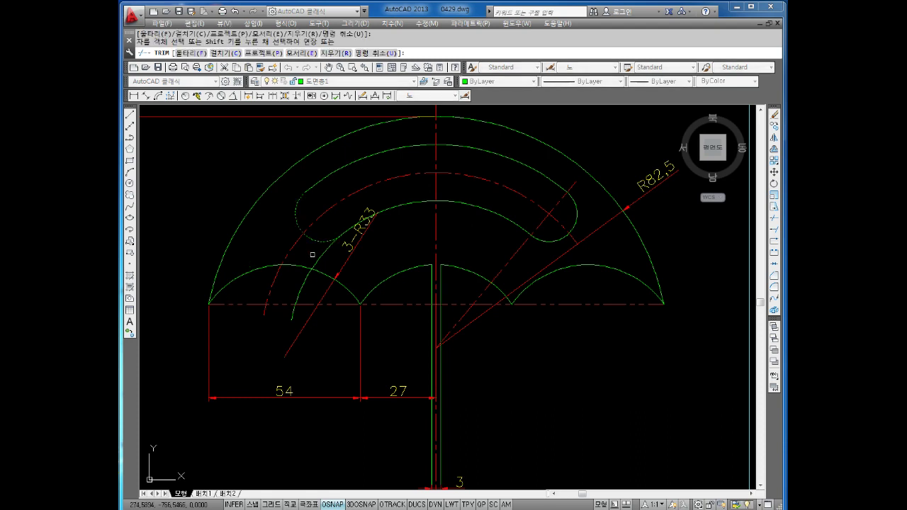
{"action": "left_click", "coordinate": [316, 256]}
{"action": "key", "text": "Escape"}
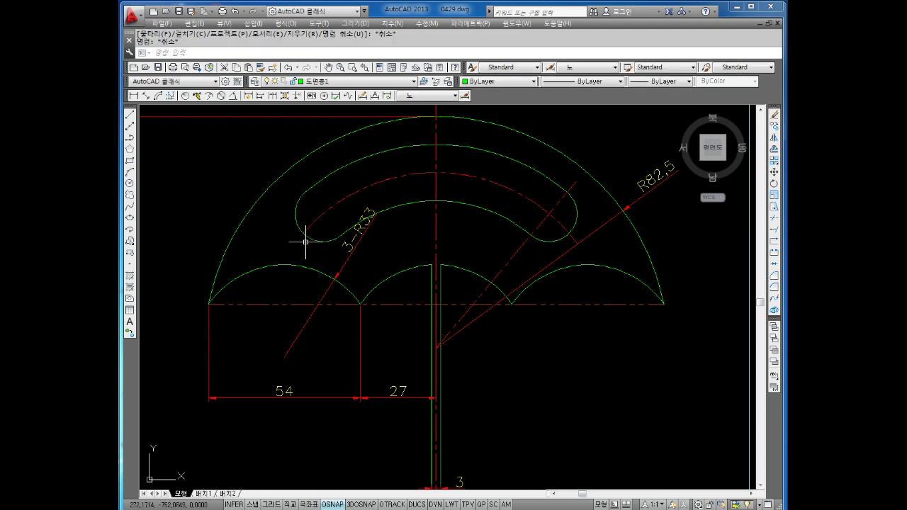
{"action": "key", "text": "Escape"}
{"action": "type", "text": "MI"}
- Mirror the angled centreline to the left about the vertical centreline
{"action": "key", "text": "Return"}
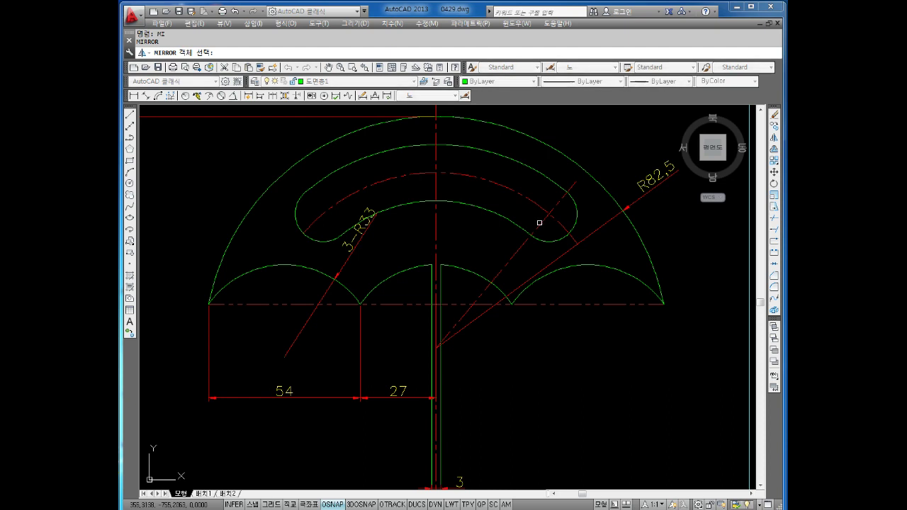
{"action": "left_click", "coordinate": [540, 222]}
{"action": "key", "text": "Return"}
{"action": "left_click", "coordinate": [436, 347]}
{"action": "left_click", "coordinate": [436, 147]}
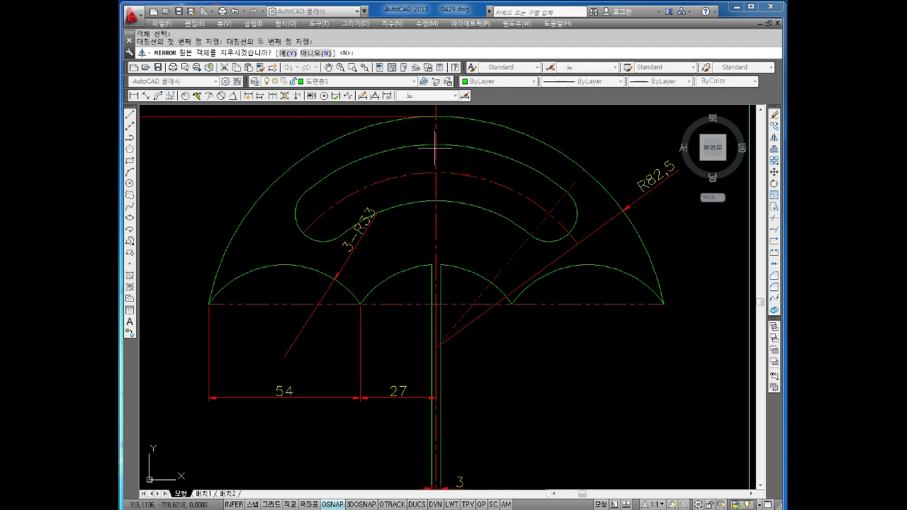
{"action": "key", "text": "Escape"}
{"action": "key", "text": "Escape"}
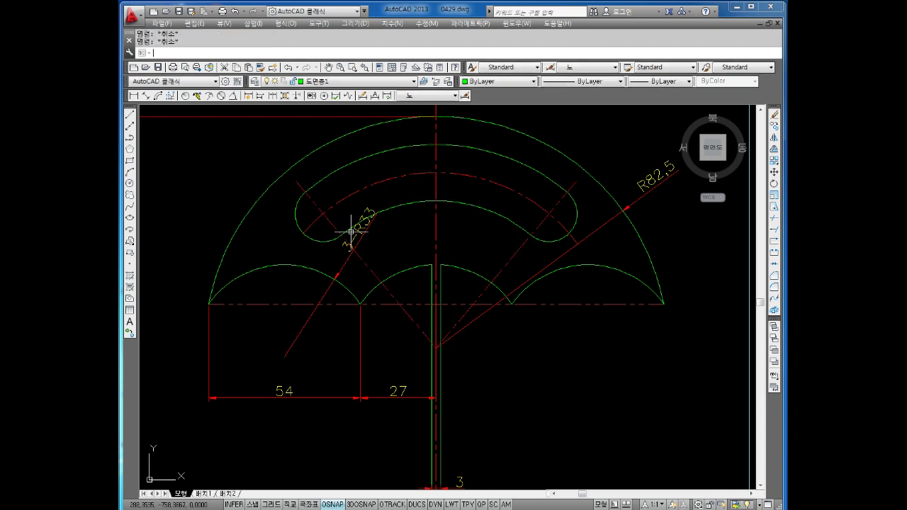
{"action": "type", "text": "len"}
{"action": "key", "text": "Return"}
{"action": "type", "text": "de"}
{"action": "key", "text": "Return"}
{"action": "key", "text": "Return"}
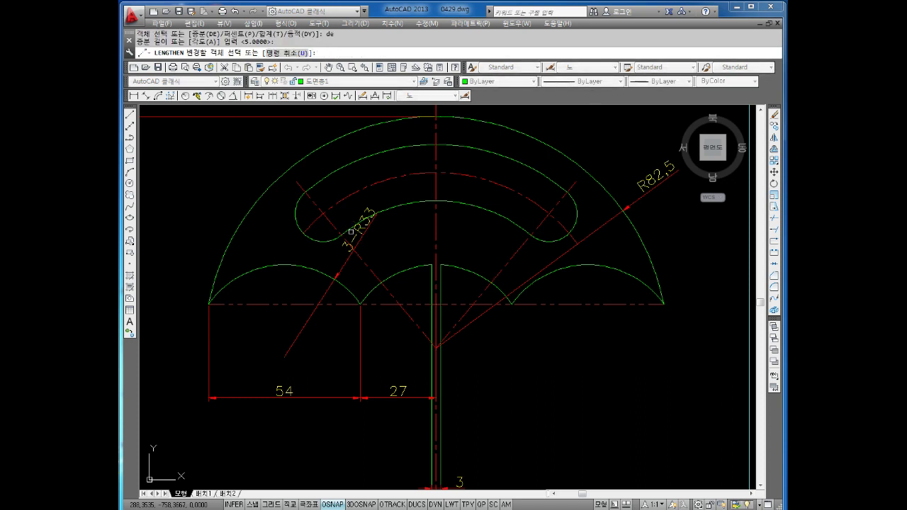
- Extend the short left centreline by 5 and dimension the slot end as R10
{"action": "left_click", "coordinate": [309, 227]}
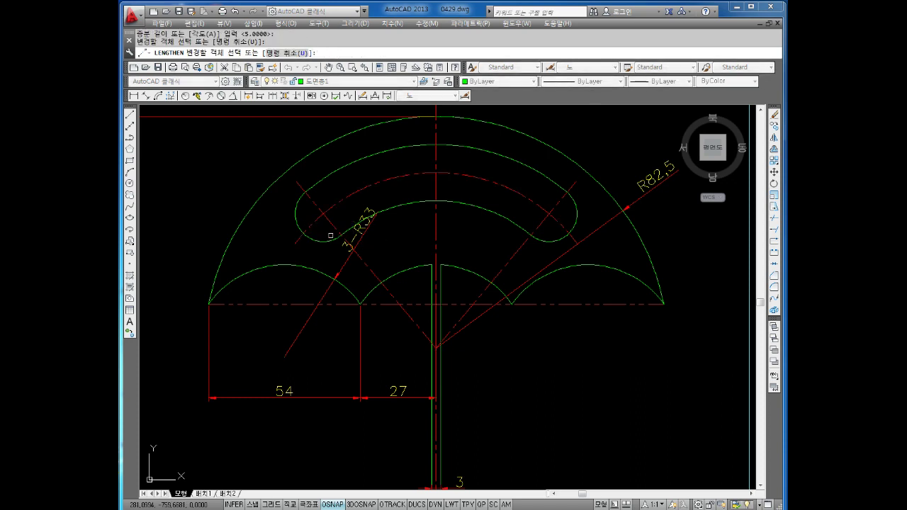
{"action": "middle_click_drag", "start_coordinate": [330, 235], "coordinate": [295, 249]}
{"action": "key", "text": "Escape"}
{"action": "key", "text": "Escape"}
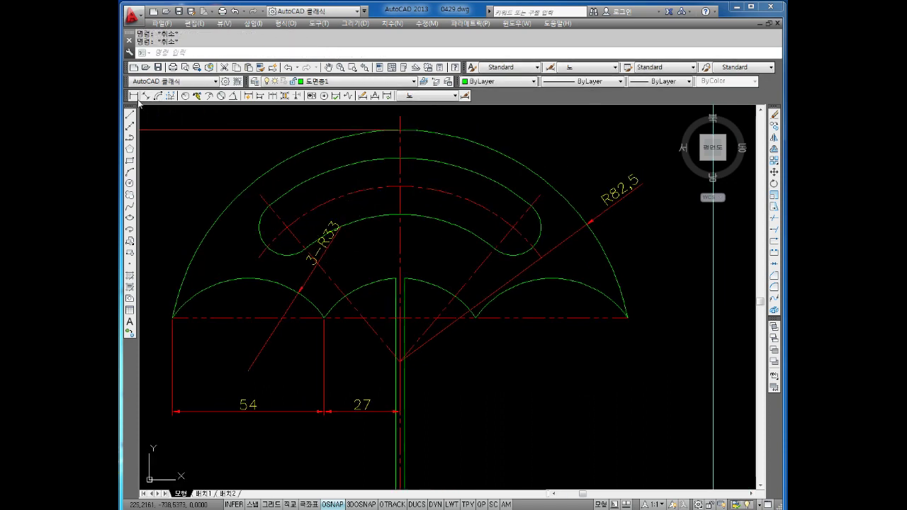
{"action": "left_click", "coordinate": [185, 95]}
{"action": "left_click", "coordinate": [286, 227]}
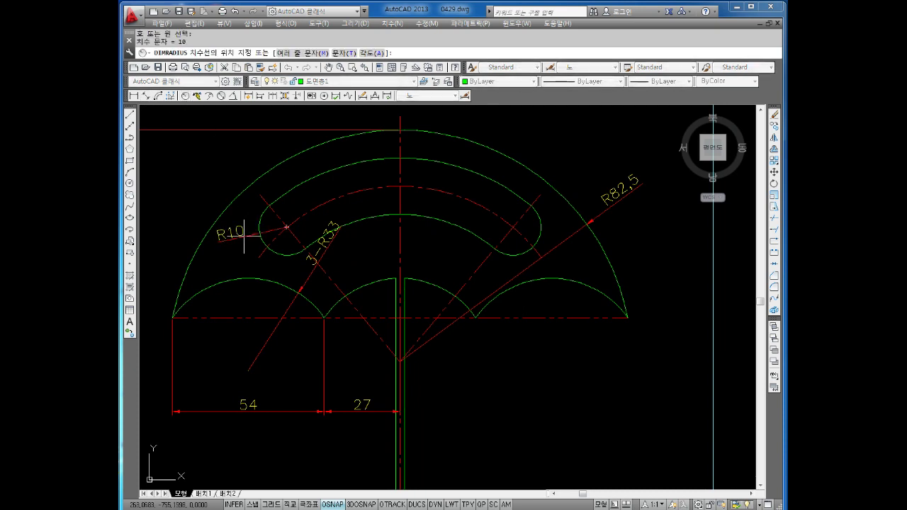
{"action": "left_click", "coordinate": [239, 241]}
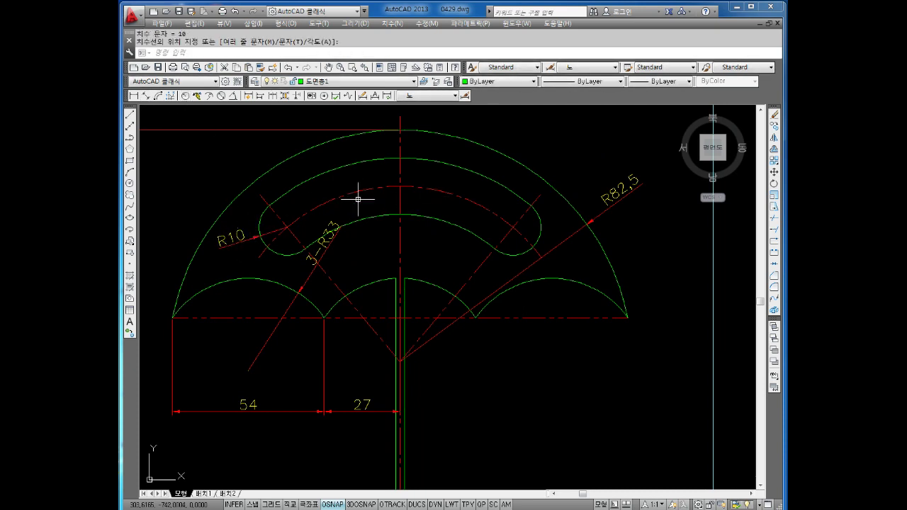
{"action": "key", "text": "Escape"}
{"action": "key", "text": "Escape"}
- Add the 80° angular dimension between the two slot centrelines, above the umbrella arc
{"action": "left_click", "coordinate": [334, 281]}
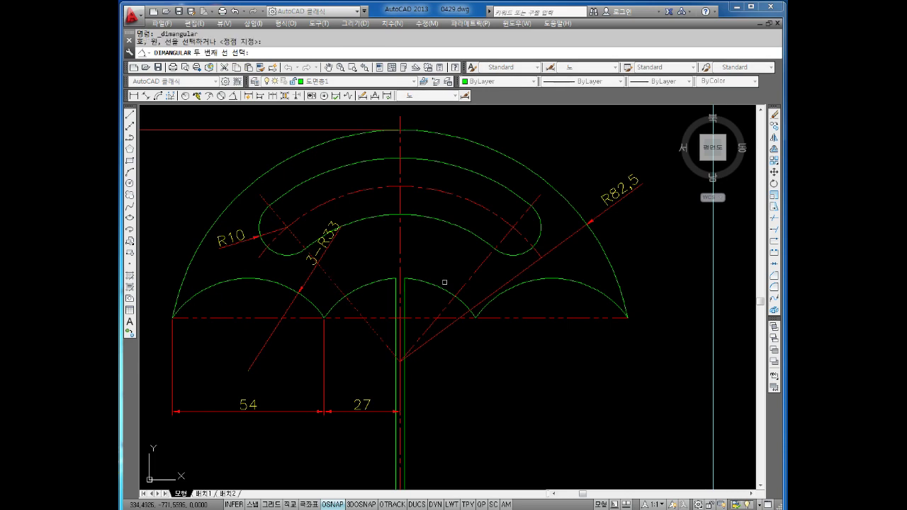
{"action": "left_click", "coordinate": [466, 284]}
{"action": "middle_click_drag", "start_coordinate": [435, 222], "coordinate": [436, 294]}
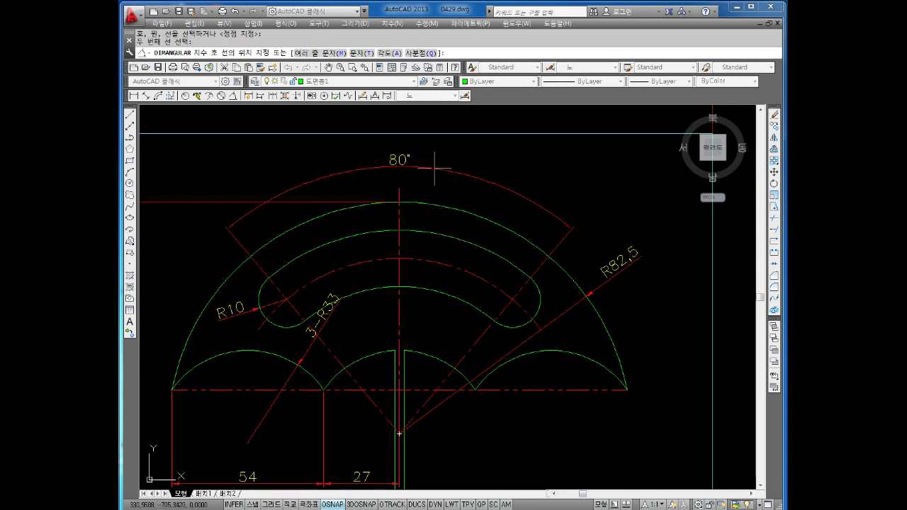
{"action": "left_click", "coordinate": [435, 168]}
{"action": "key", "text": "Escape"}
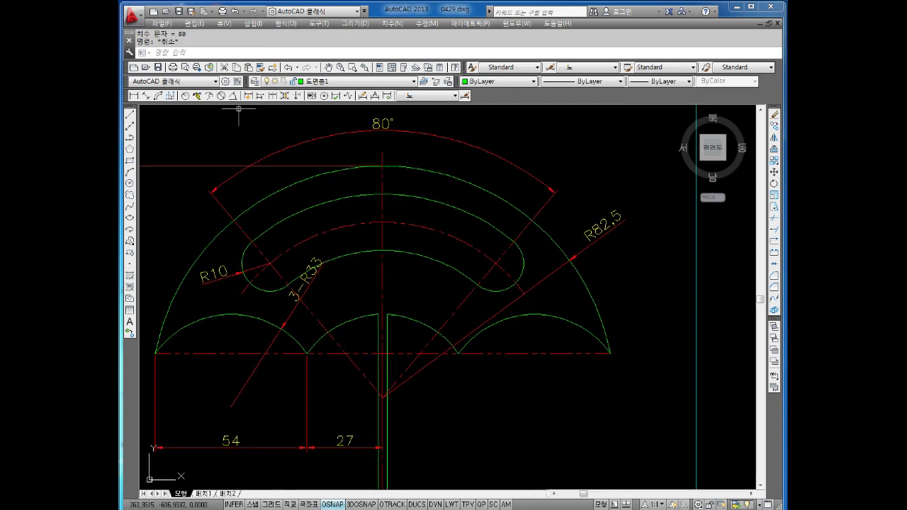
- Add an R62.5 radius dimension to the slot's centre arc
{"action": "left_click", "coordinate": [191, 99]}
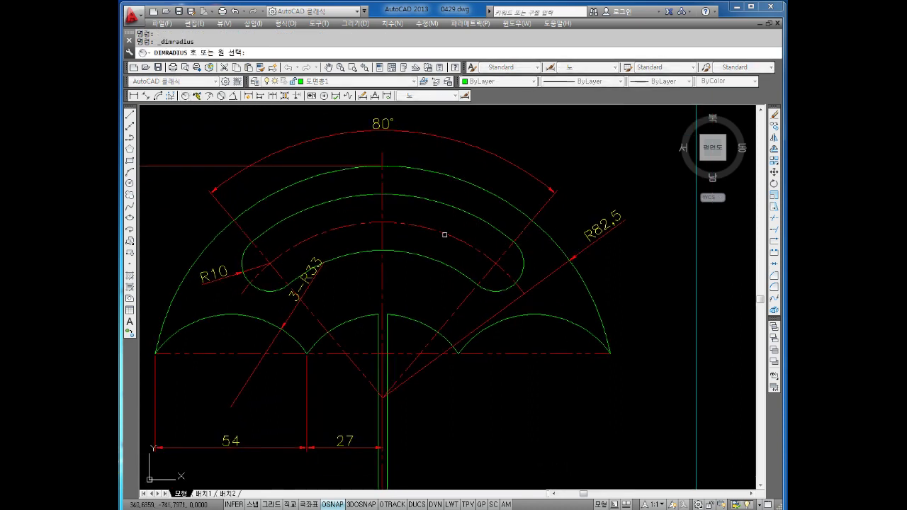
{"action": "left_click", "coordinate": [461, 180]}
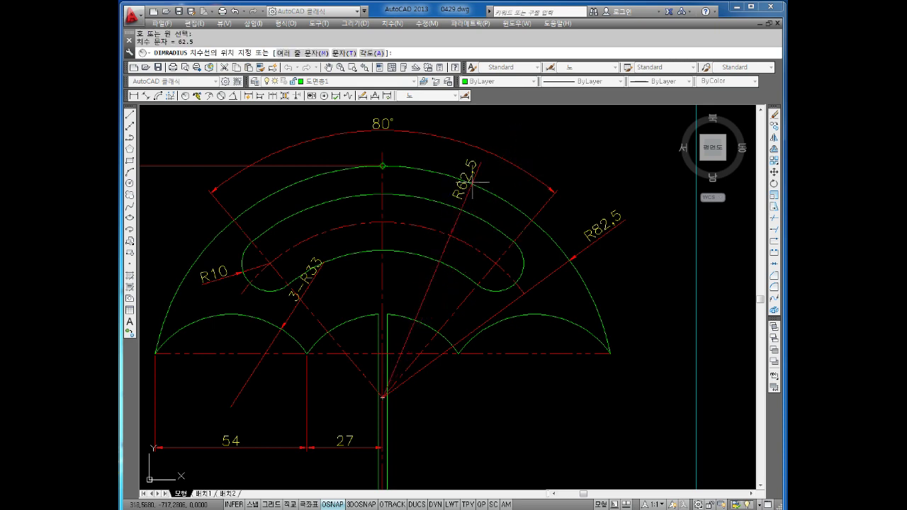
{"action": "left_click", "coordinate": [482, 162]}
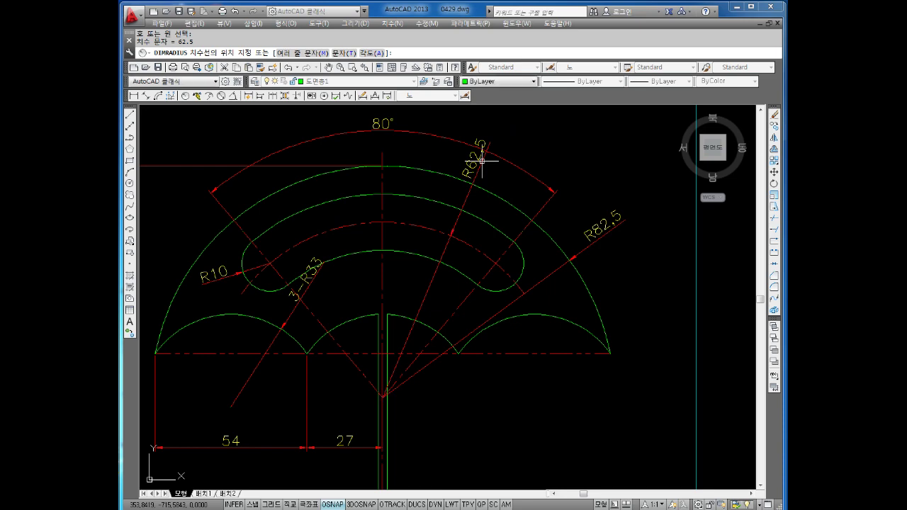
{"action": "key", "text": "Escape"}
{"action": "left_click", "coordinate": [379, 124]}
{"action": "middle_click_drag", "start_coordinate": [412, 145], "coordinate": [415, 204]}
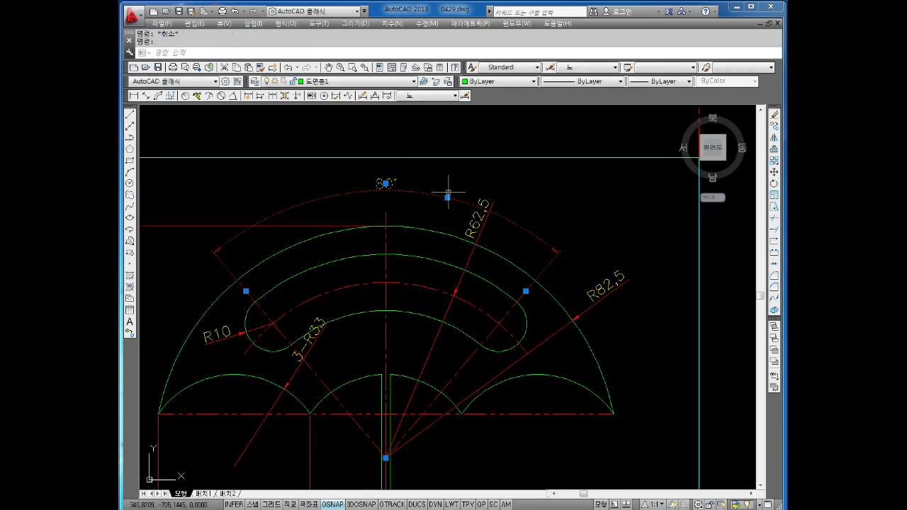
{"action": "left_click", "coordinate": [448, 198]}
{"action": "key", "text": "Escape"}
{"action": "scroll", "coordinate": [454, 192], "scroll_direction": "down", "scroll_amount": 3}
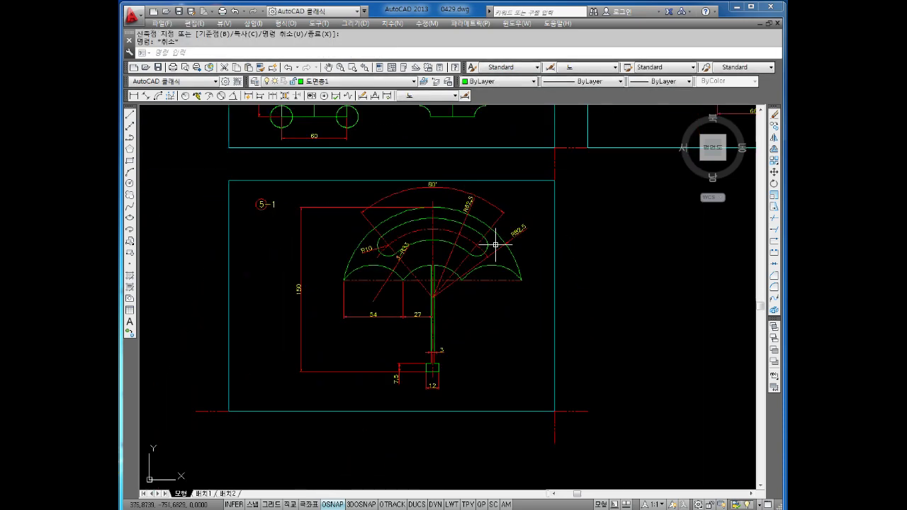
{"action": "key", "text": "Escape"}
- Move the whole umbrella and its dimensions slightly lower inside the 5-1 frame
{"action": "type", "text": "m"}
{"action": "key", "text": "Return"}
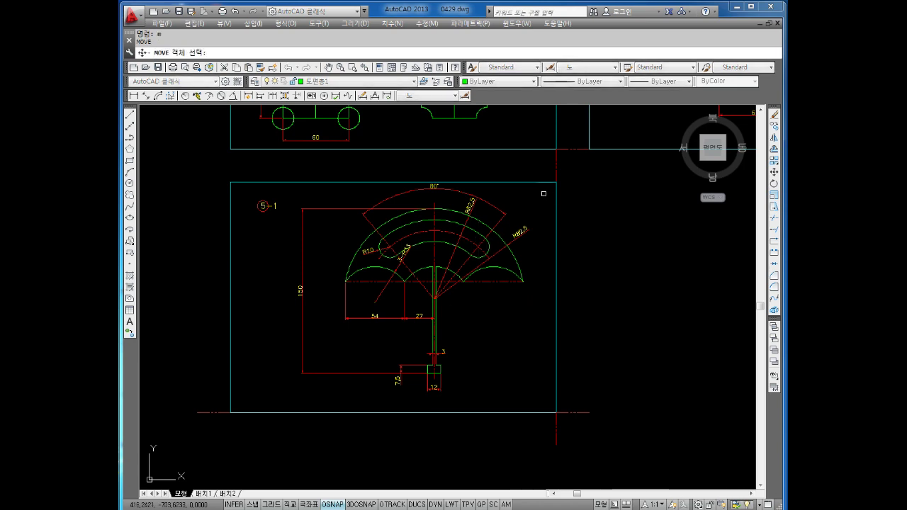
{"action": "left_click_drag", "start_coordinate": [544, 193], "coordinate": [294, 397]}
{"action": "key", "text": "Return"}
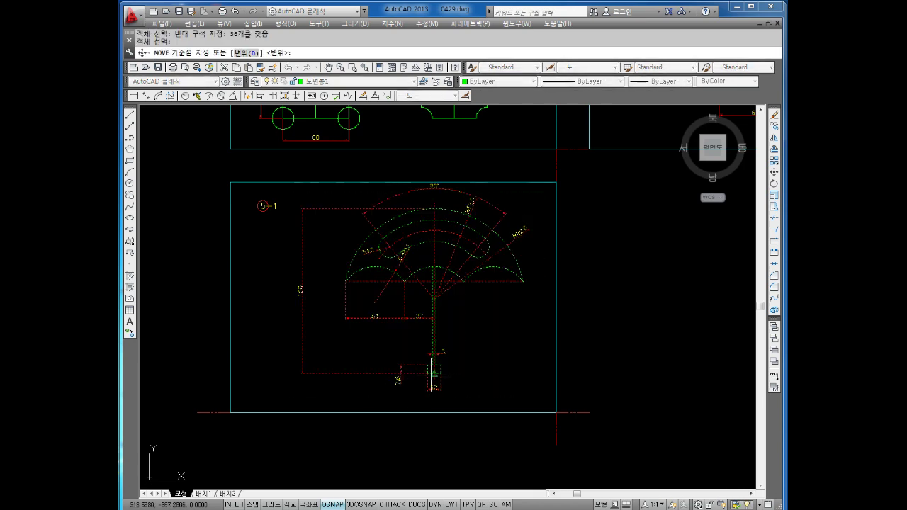
{"action": "left_click", "coordinate": [431, 373]}
{"action": "key", "text": "Escape"}
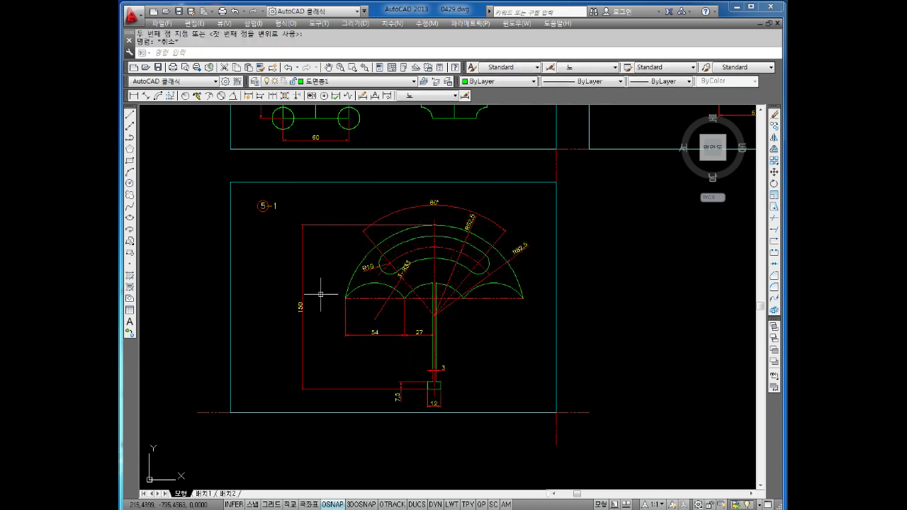
- Select the vertical 150 height dimension's grip, then zoom out over the frame
{"action": "left_click", "coordinate": [302, 306]}
{"action": "left_click", "coordinate": [302, 308]}
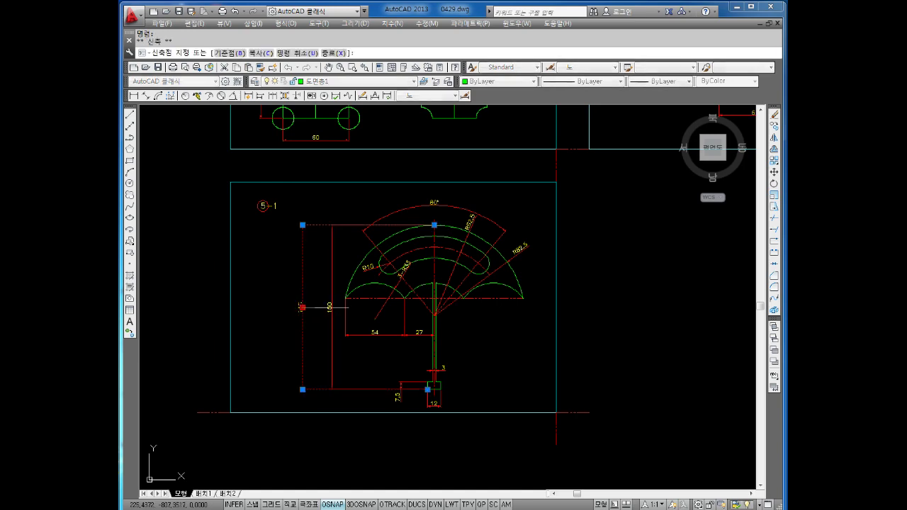
{"action": "key", "text": "Escape"}
{"action": "scroll", "coordinate": [404, 238], "scroll_direction": "up", "scroll_amount": 4}
{"action": "scroll", "coordinate": [391, 222], "scroll_direction": "down", "scroll_amount": 2}
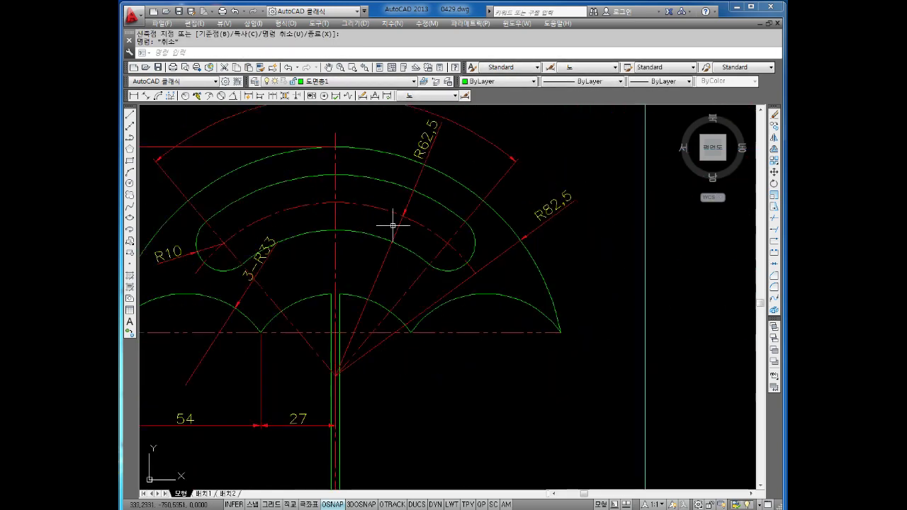
{"action": "scroll", "coordinate": [568, 280], "scroll_direction": "down", "scroll_amount": 2}
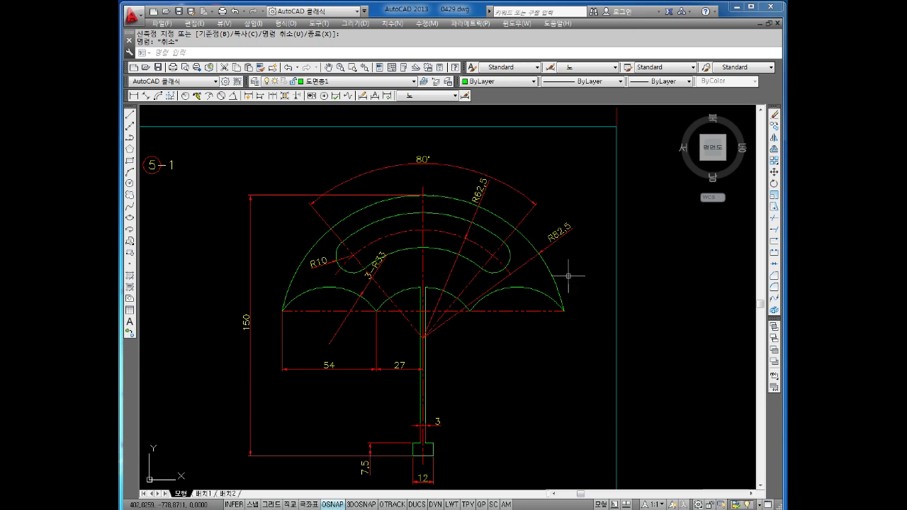
{"action": "scroll", "coordinate": [496, 287], "scroll_direction": "down", "scroll_amount": 4}
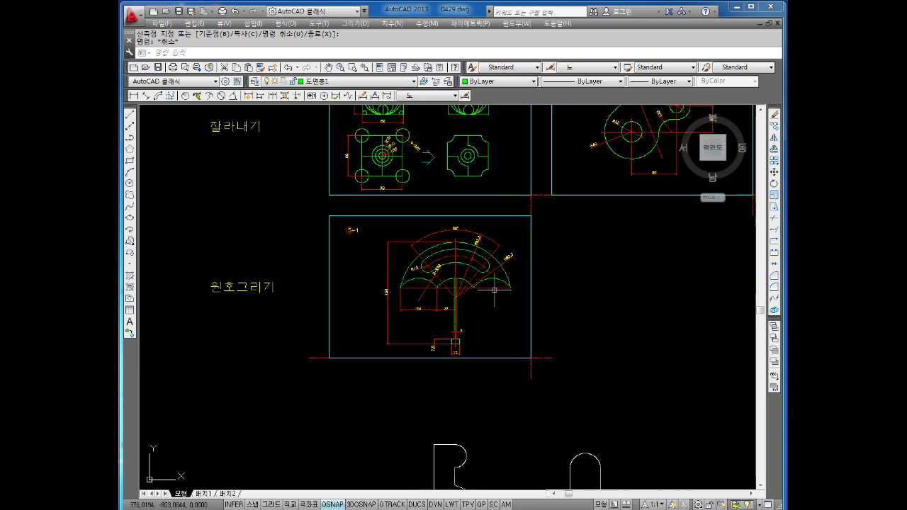
- Save 0429.dwg with the finished umbrella detail 5-1 using Ctrl+S
{"action": "key", "text": "ctrl+s"}
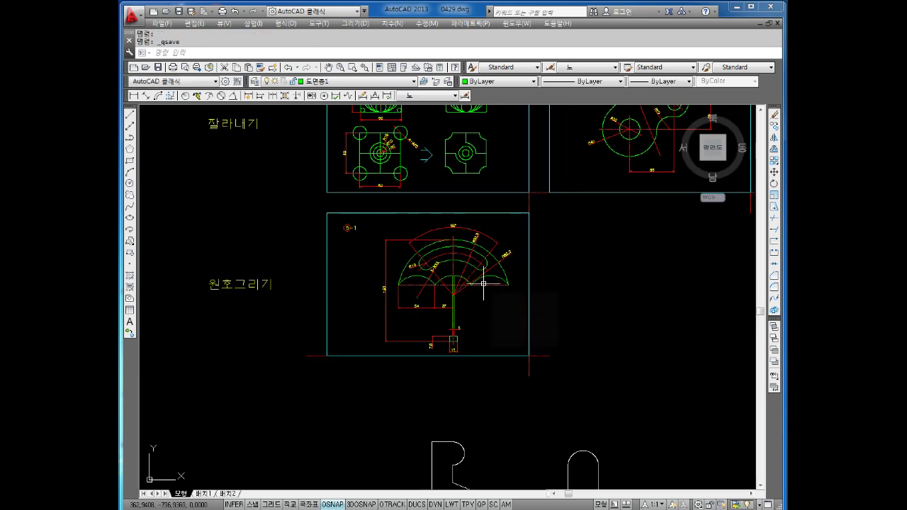
{"action": "mouse_move", "coordinate": [483, 284]}
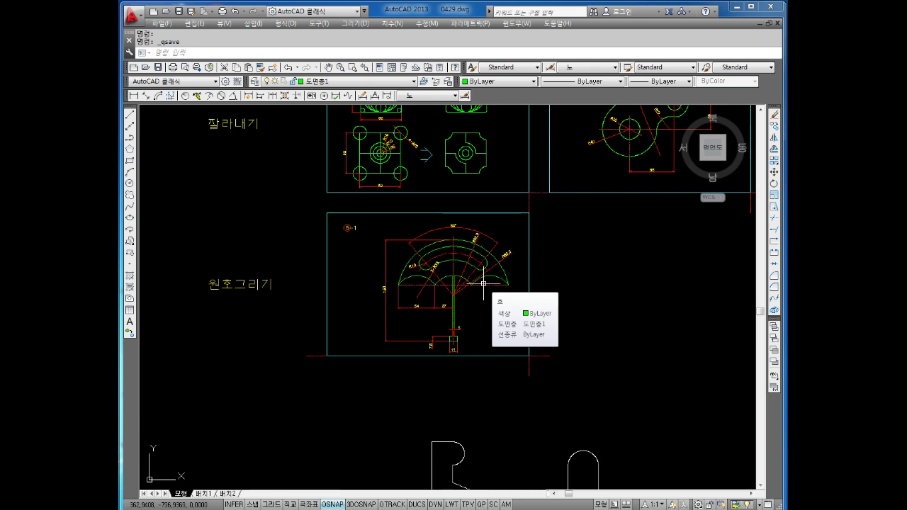
{"action": "key", "text": "Escape"}
{"action": "scroll", "coordinate": [482, 289], "scroll_direction": "up", "scroll_amount": 4}
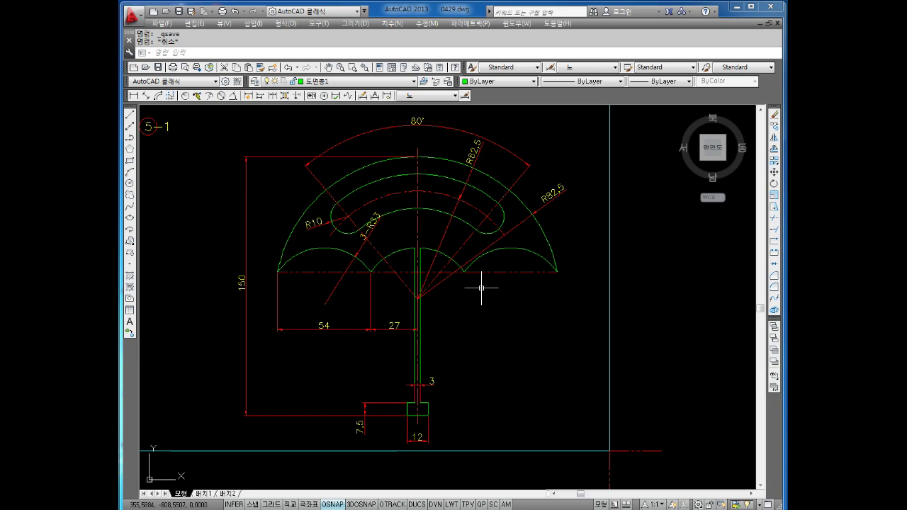
{"action": "scroll", "coordinate": [481, 289], "scroll_direction": "down", "scroll_amount": 5}
- Pan and zoom out across the sheet to view all the exercise frames
{"action": "scroll", "coordinate": [482, 288], "scroll_direction": "down", "scroll_amount": 3}
{"action": "middle_click_drag", "start_coordinate": [709, 305], "coordinate": [496, 304]}
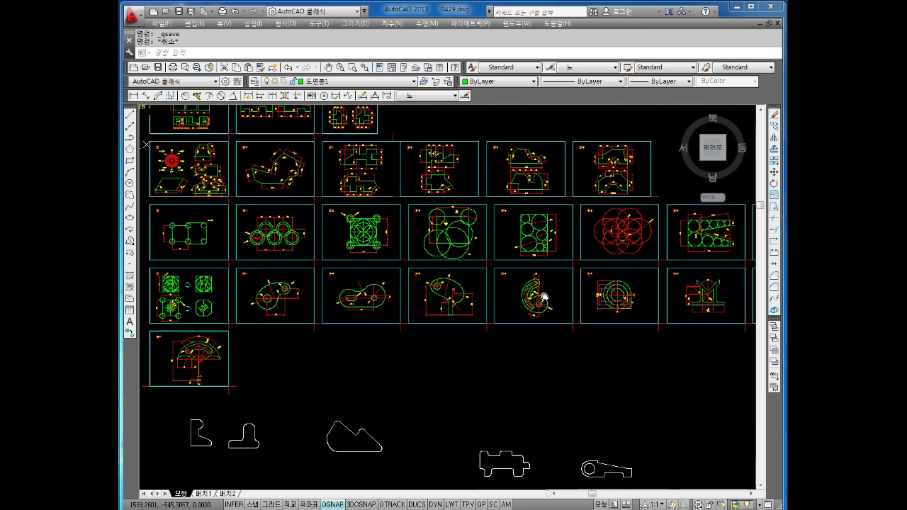
{"action": "middle_click_drag", "start_coordinate": [751, 307], "coordinate": [687, 307]}
{"action": "scroll", "coordinate": [557, 304], "scroll_direction": "down", "scroll_amount": 1}
{"action": "scroll", "coordinate": [589, 304], "scroll_direction": "down", "scroll_amount": 2}
{"action": "scroll", "coordinate": [465, 310], "scroll_direction": "down", "scroll_amount": 1}
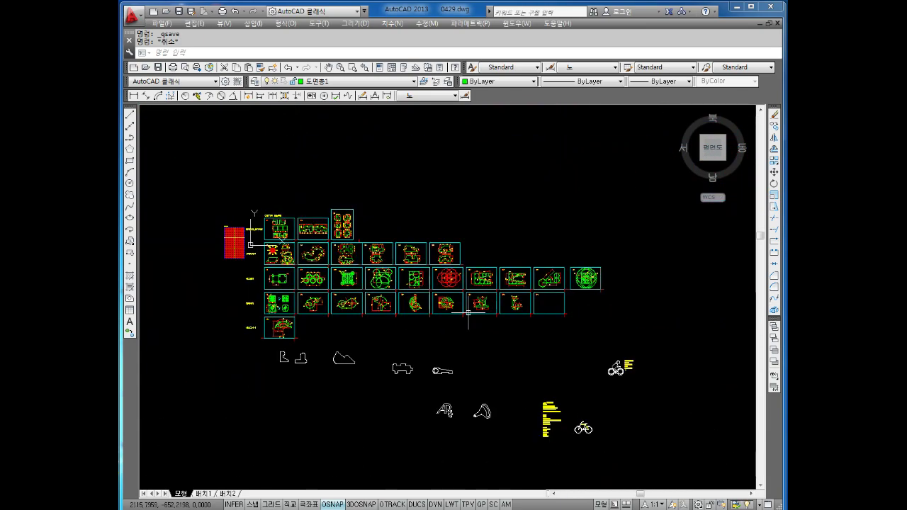
{"action": "scroll", "coordinate": [456, 309], "scroll_direction": "down", "scroll_amount": 1}
{"action": "scroll", "coordinate": [456, 309], "scroll_direction": "up", "scroll_amount": 1}
{"action": "scroll", "coordinate": [453, 305], "scroll_direction": "up", "scroll_amount": 1}
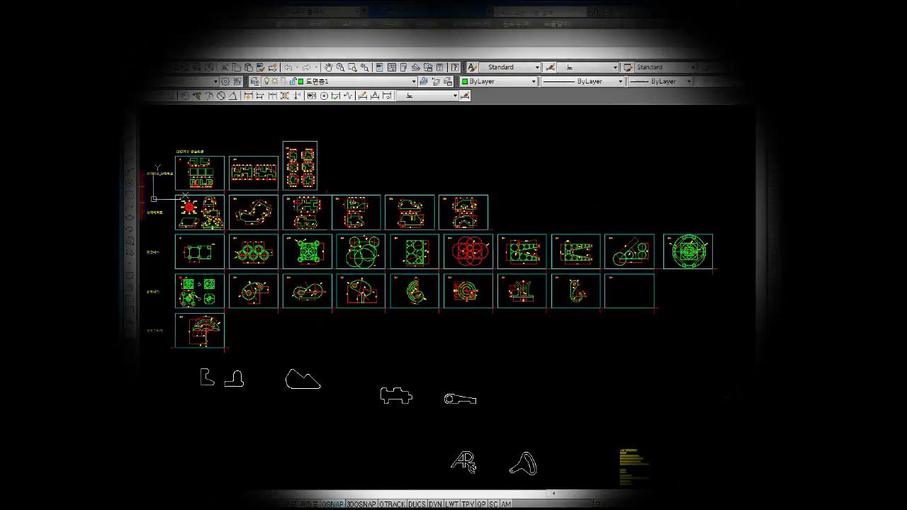